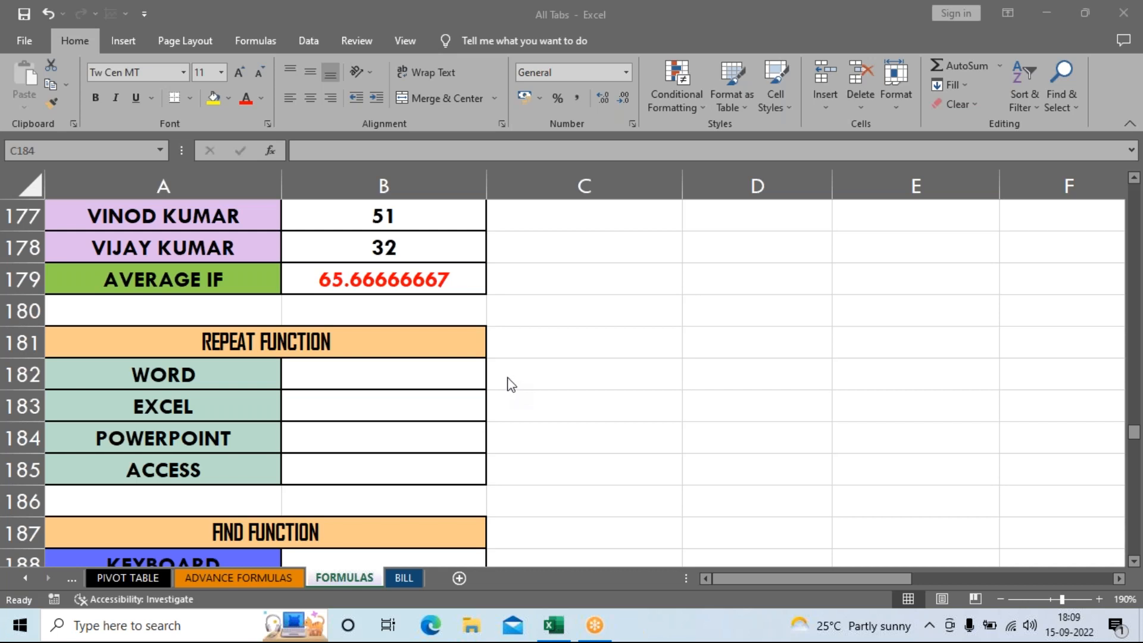
Step: Enter a REPT formula in B182 that repeats the text in A182 3 times
scroll(571, 352, "up", 2)
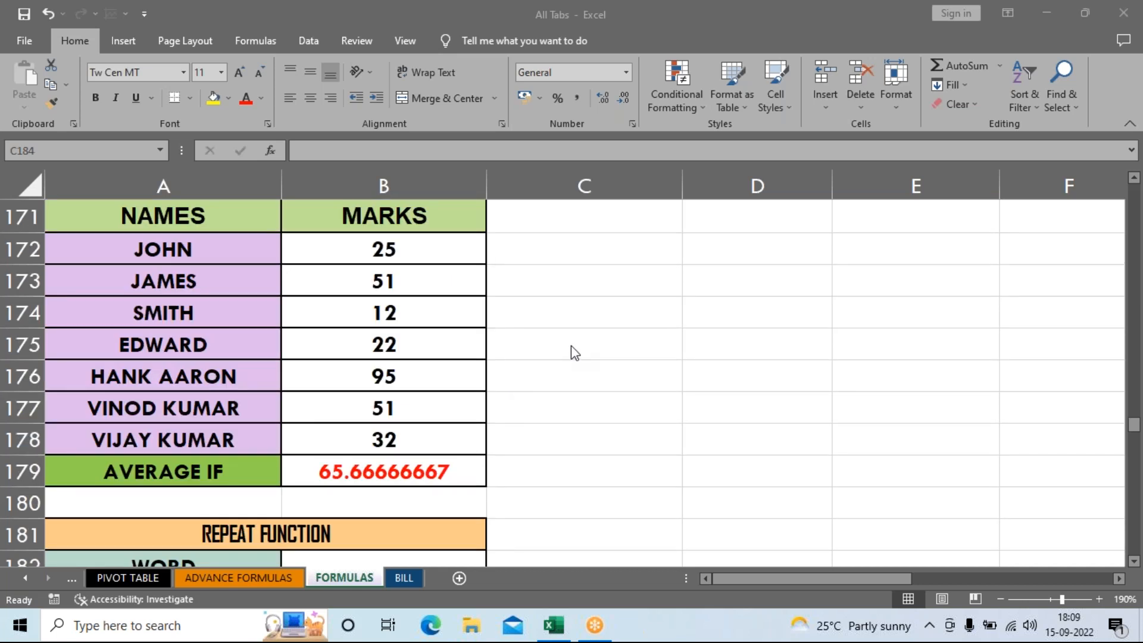
scroll(575, 353, "down", 2)
scroll(574, 353, "down", 1)
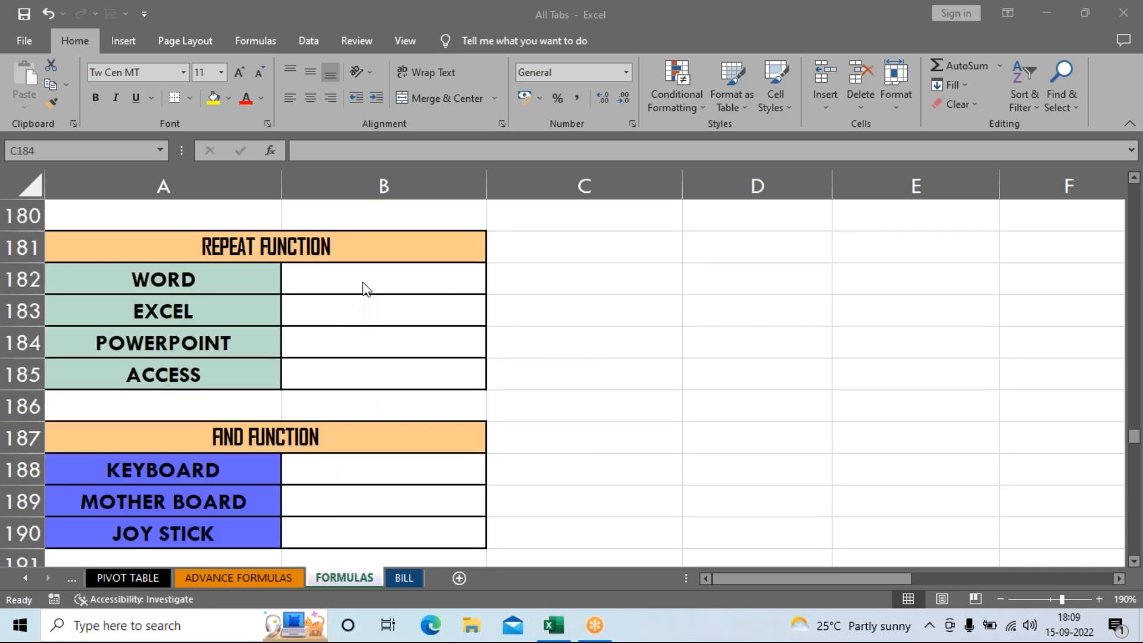
left_click(410, 286)
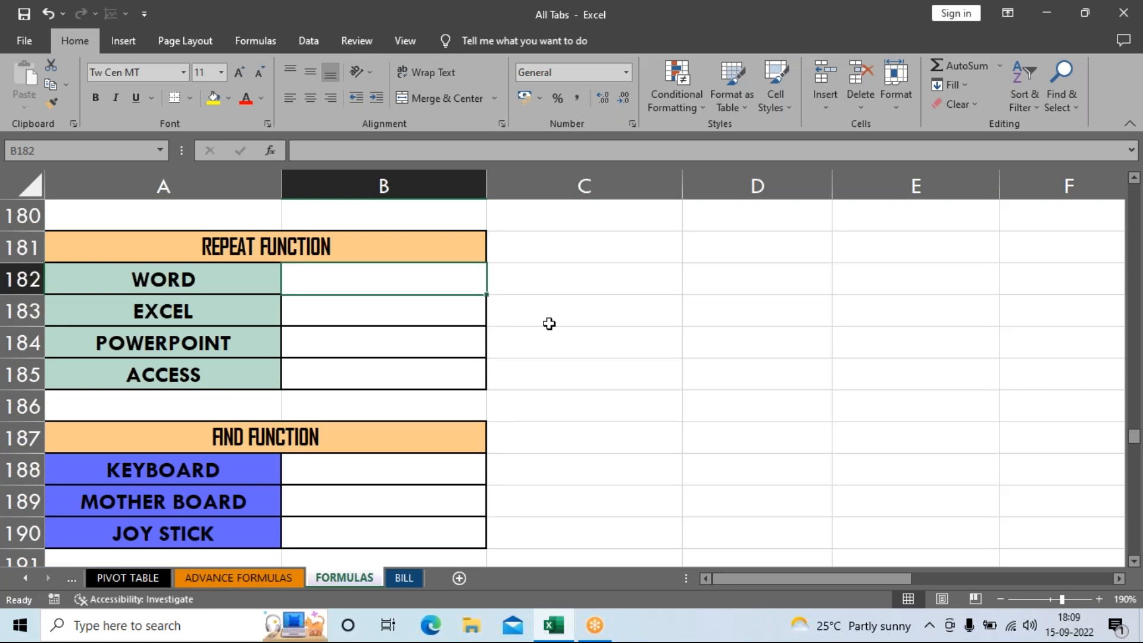
type("=")
left_click(537, 305)
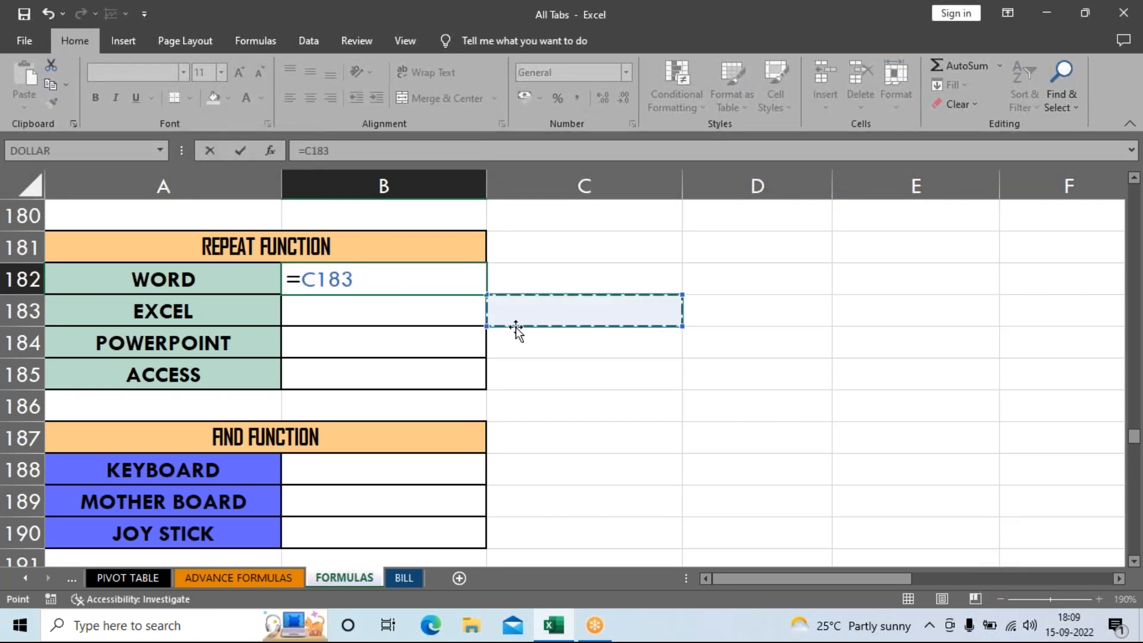
key("BackSpace")
key("BackSpace")
key("BackSpace")
key("BackSpace")
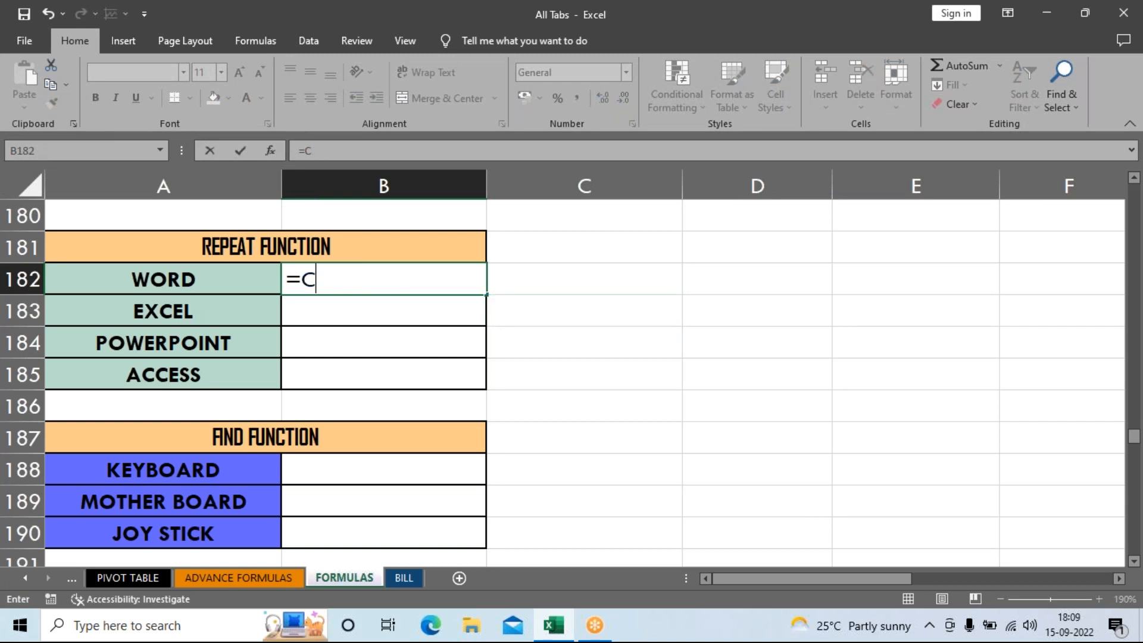
type("rept")
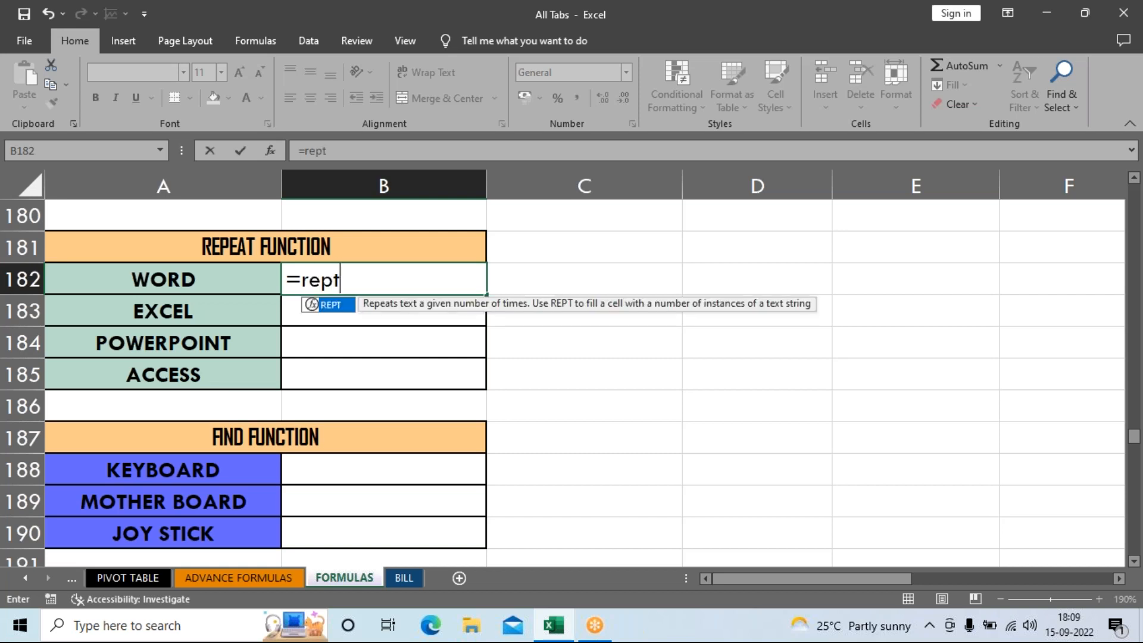
key("Tab")
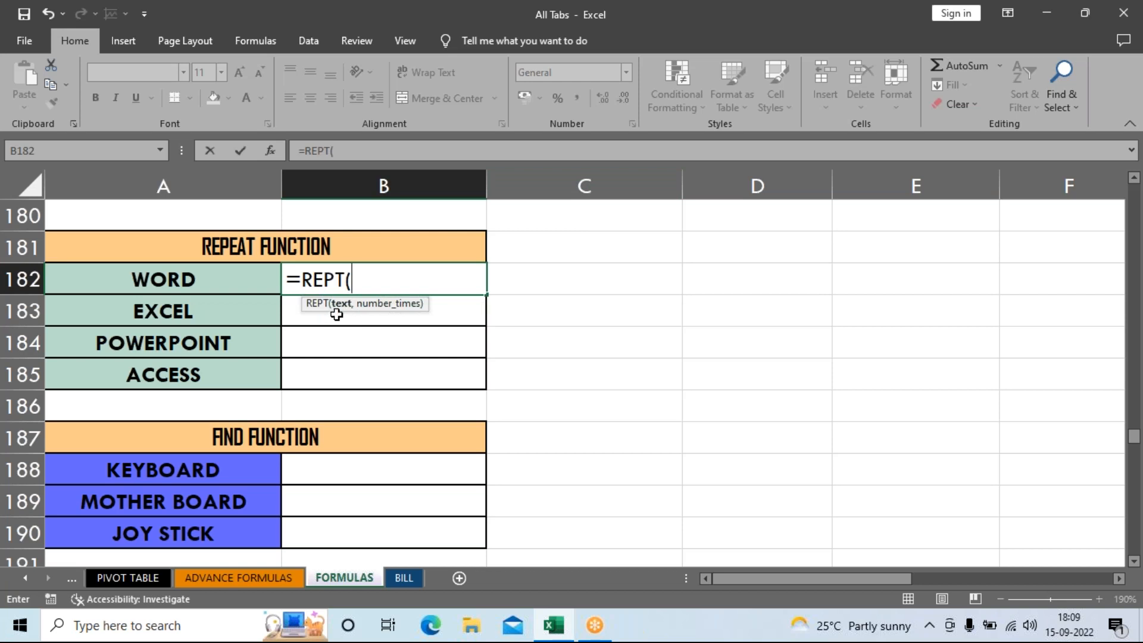
left_click(230, 287)
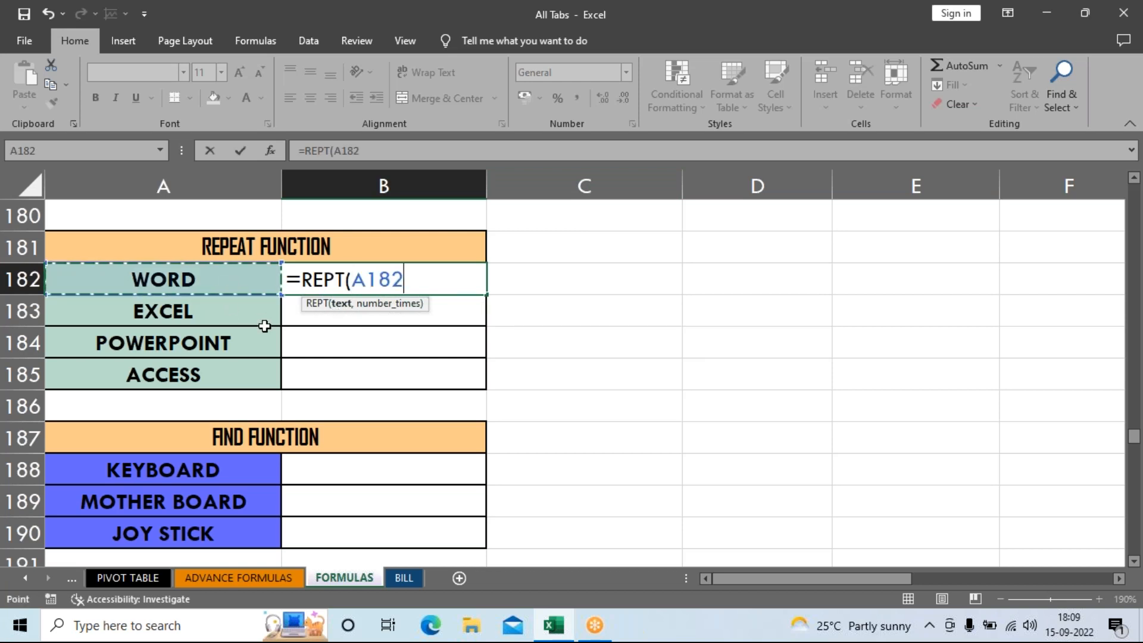
type(",")
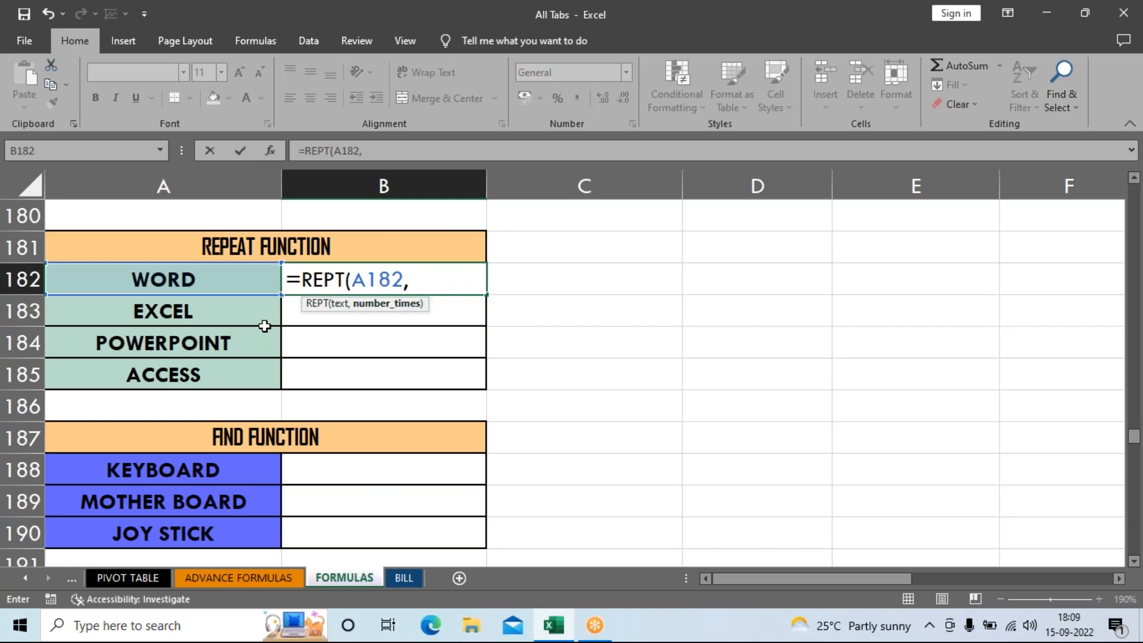
type("3")
key("Return")
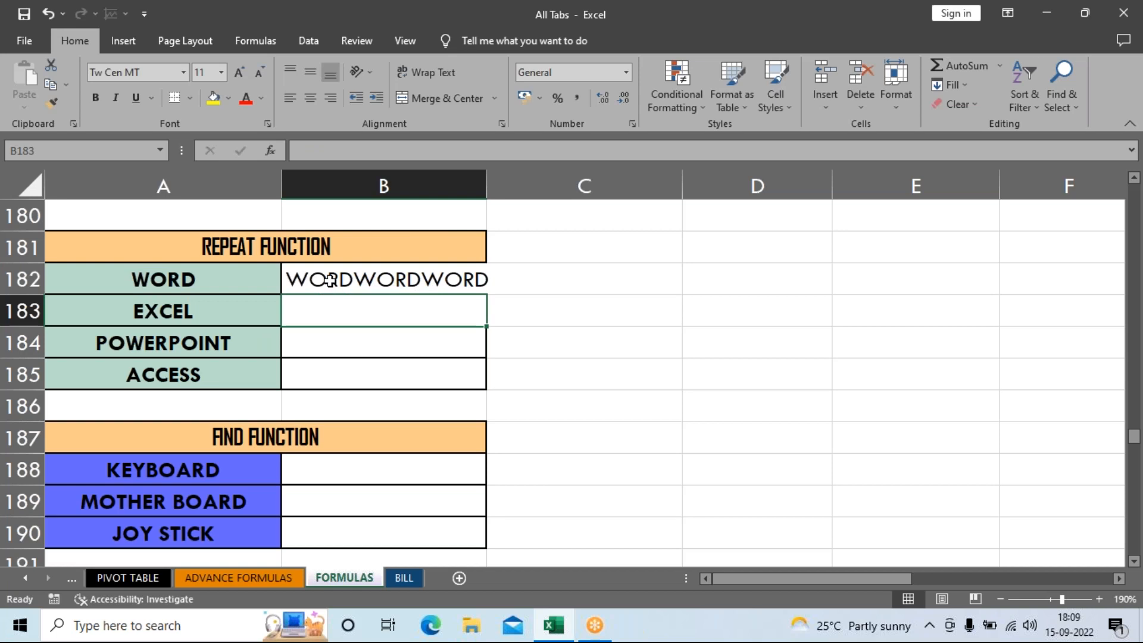
Step: Fill the three-times REPT formula from B182 down through B185
left_click(473, 280)
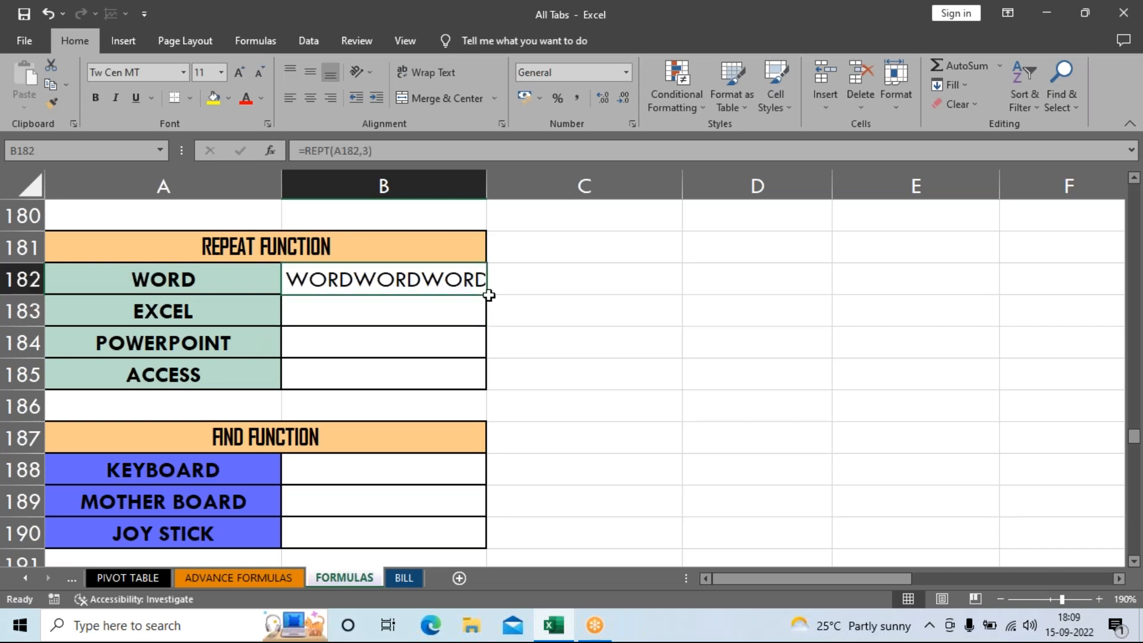
mouse_move(485, 310)
left_mouse_down()
mouse_move(473, 401)
mouse_move(255, 400)
mouse_move(417, 348)
mouse_move(196, 404)
left_mouse_up()
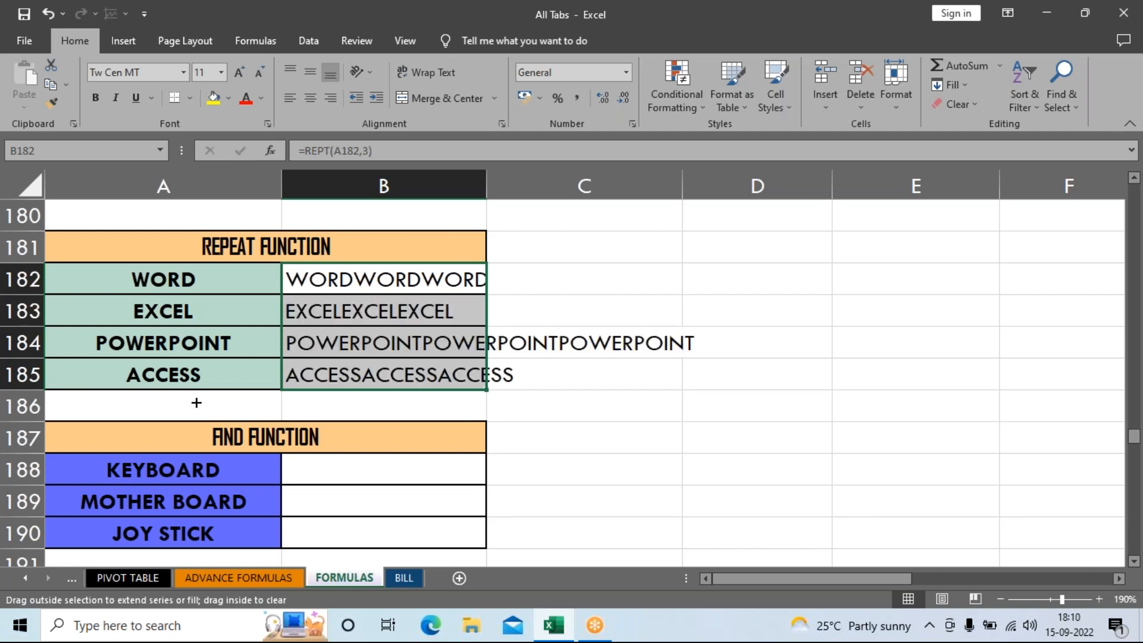
left_click_drag(196, 403, 196, 403)
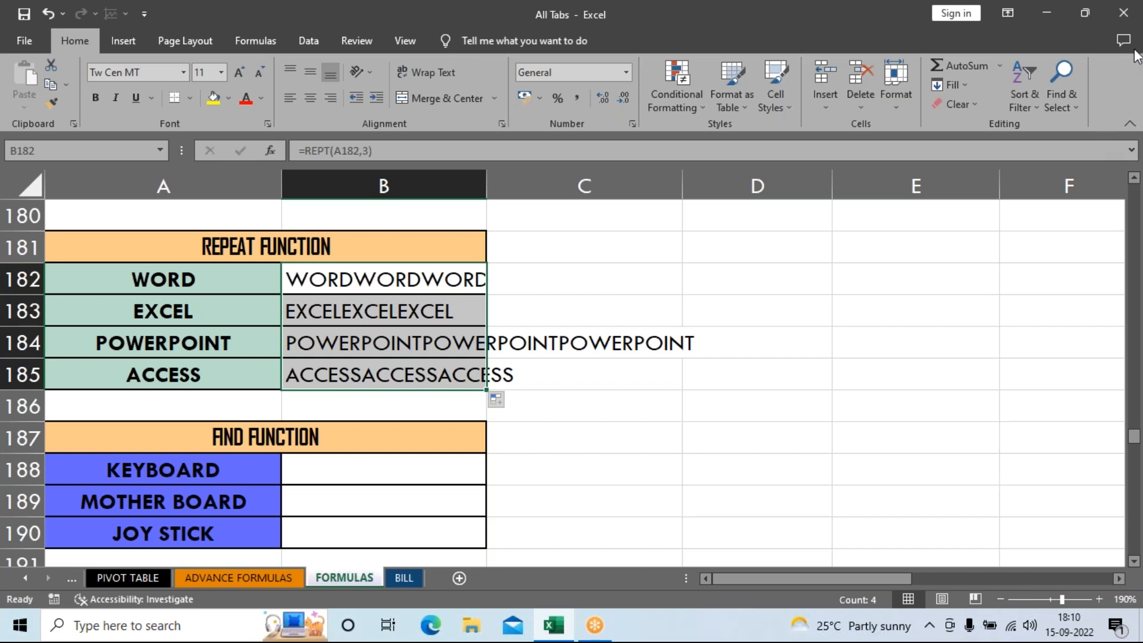
left_click(852, 18)
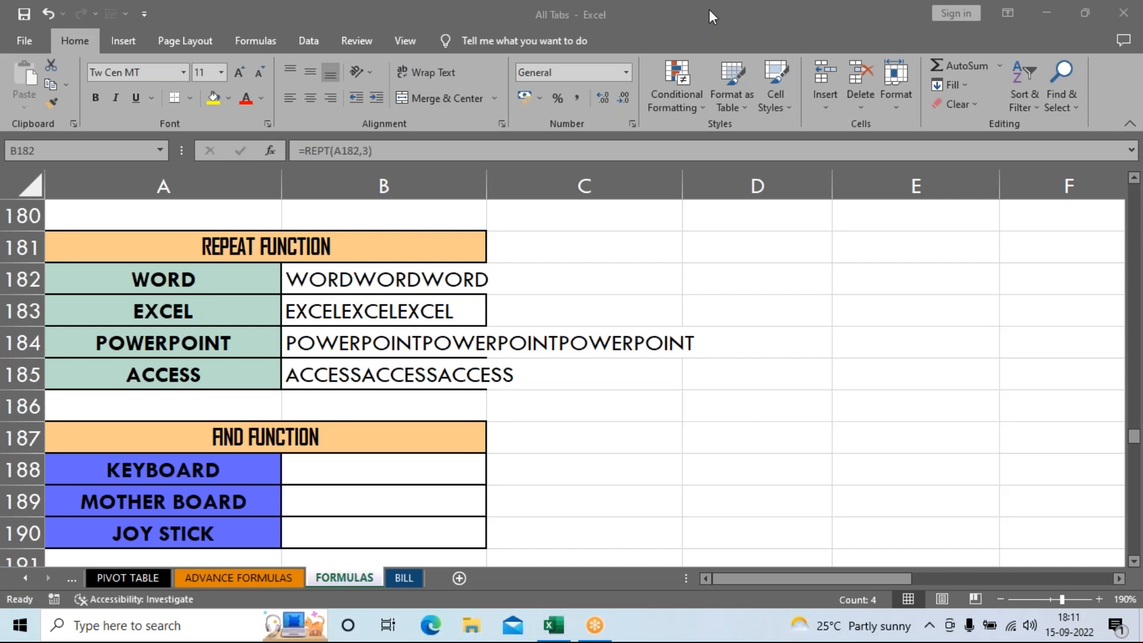
left_click(712, 356)
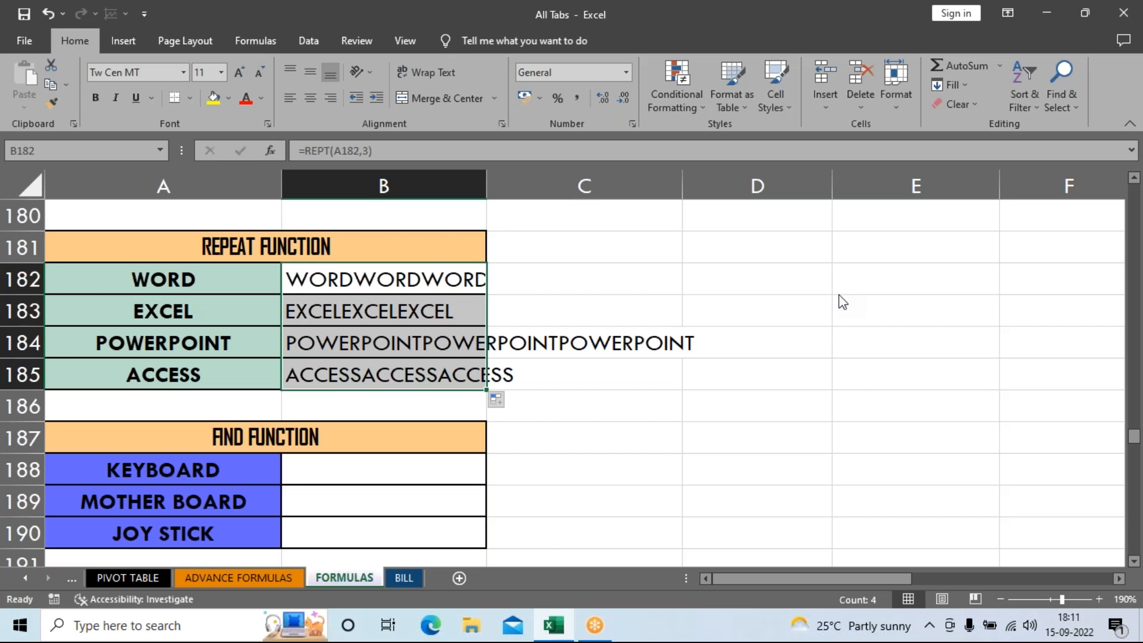
left_click(841, 101)
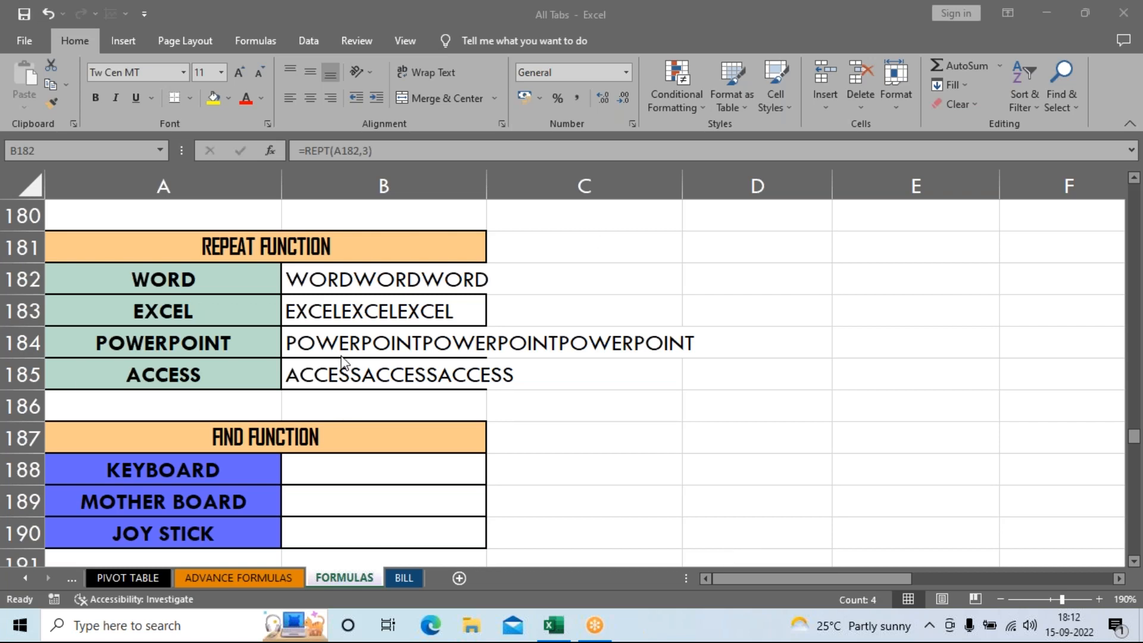
Step: Change the number of repetitions in the REPT formula in B182 to 4
left_click(416, 287)
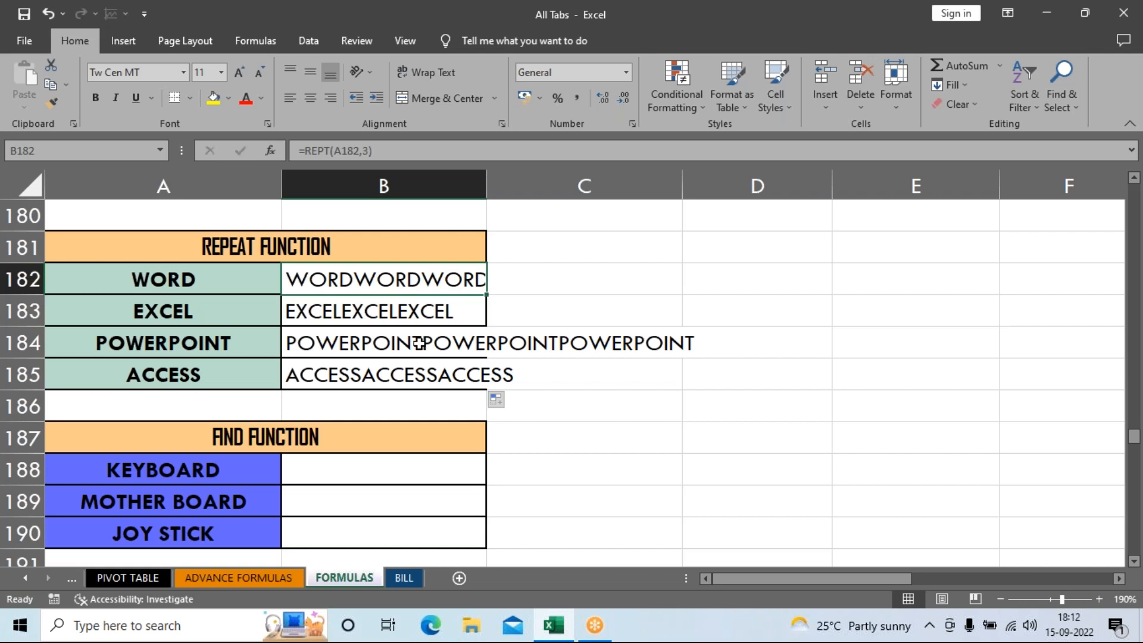
key("F2")
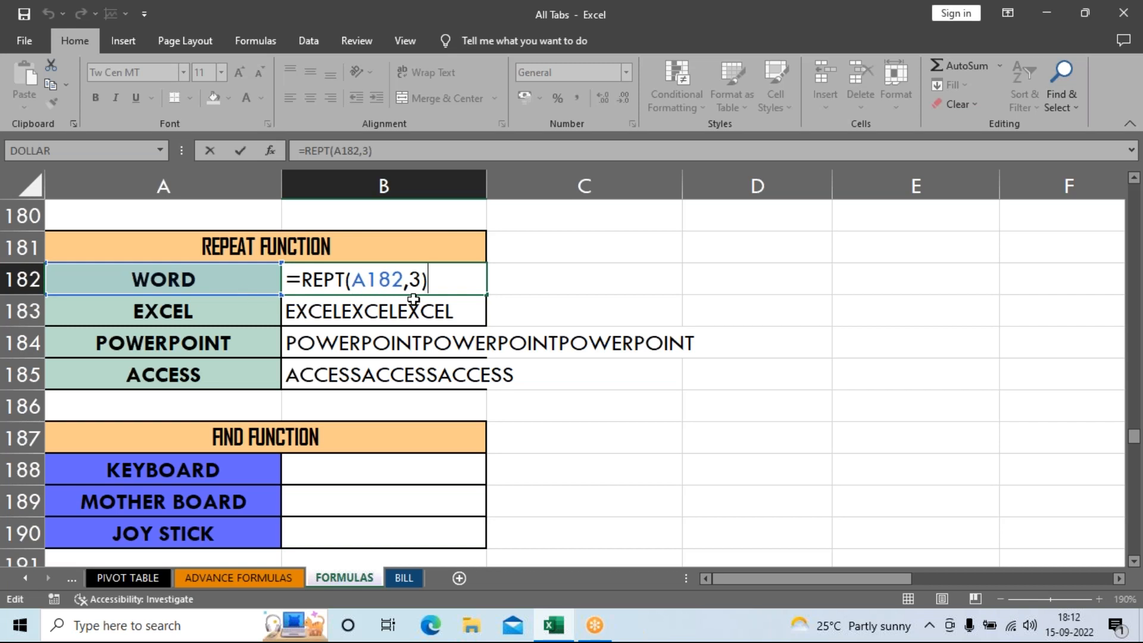
key("BackSpace")
key("BackSpace")
type("4")
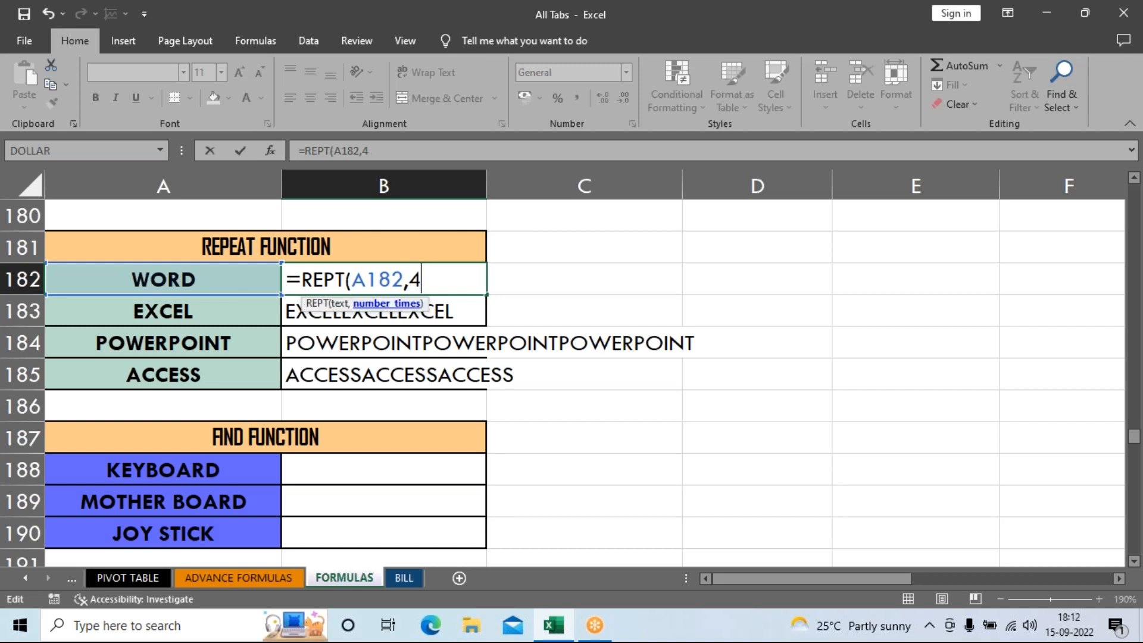
key("Return")
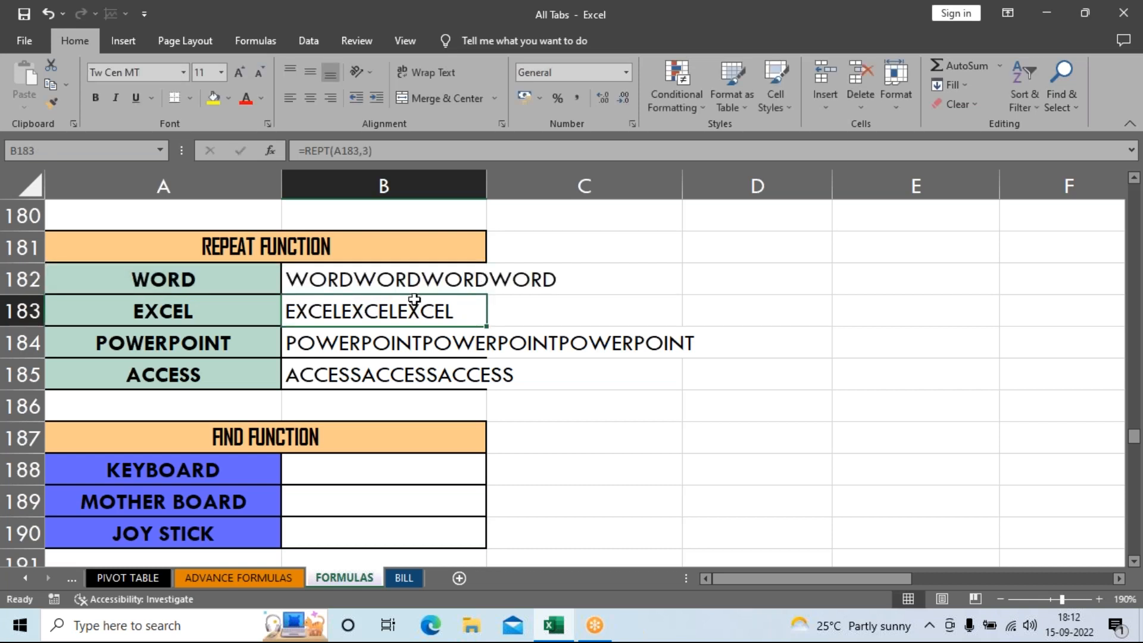
Step: Copy the four-times REPT formula from B182 down to the EXCEL, POWERPOINT and ACCESS rows
left_click(428, 280)
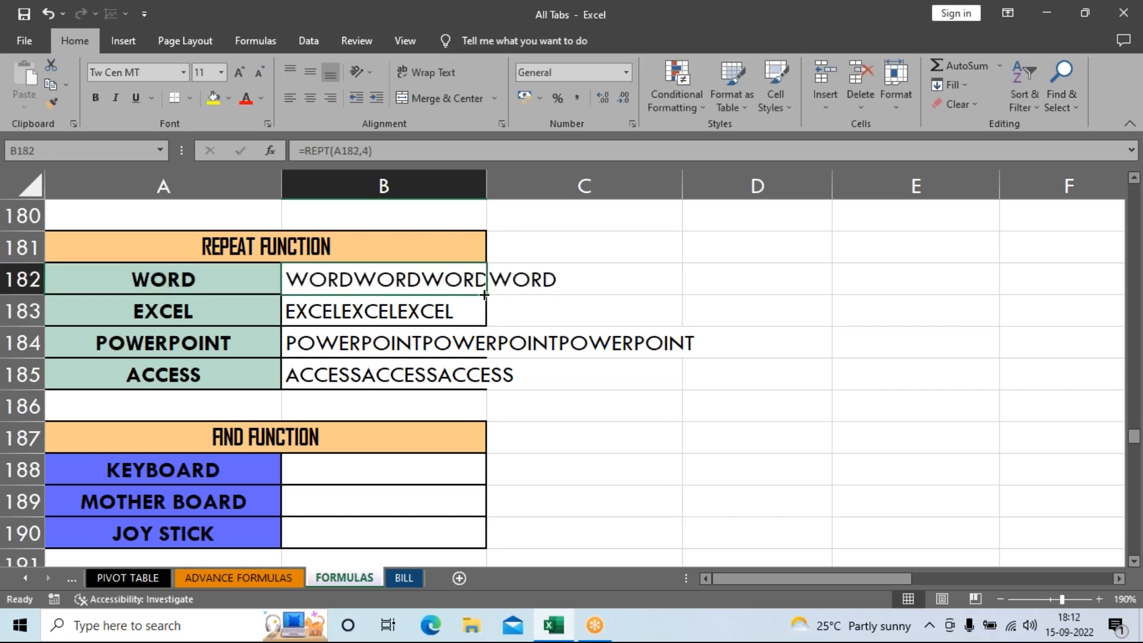
left_click_drag(487, 296, 483, 386)
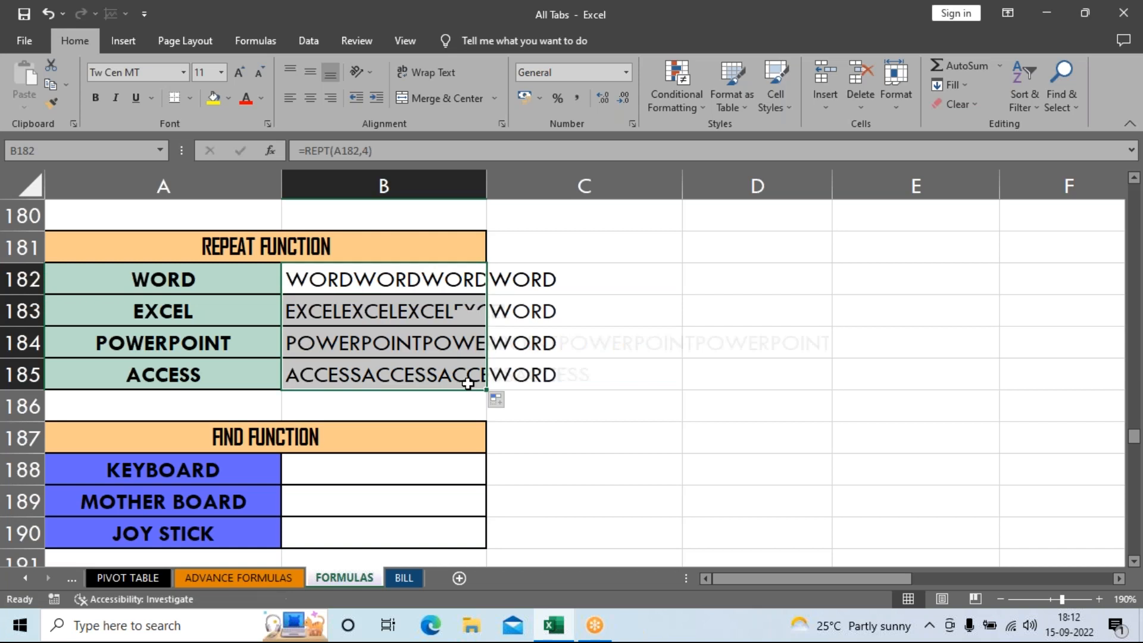
left_click(570, 424)
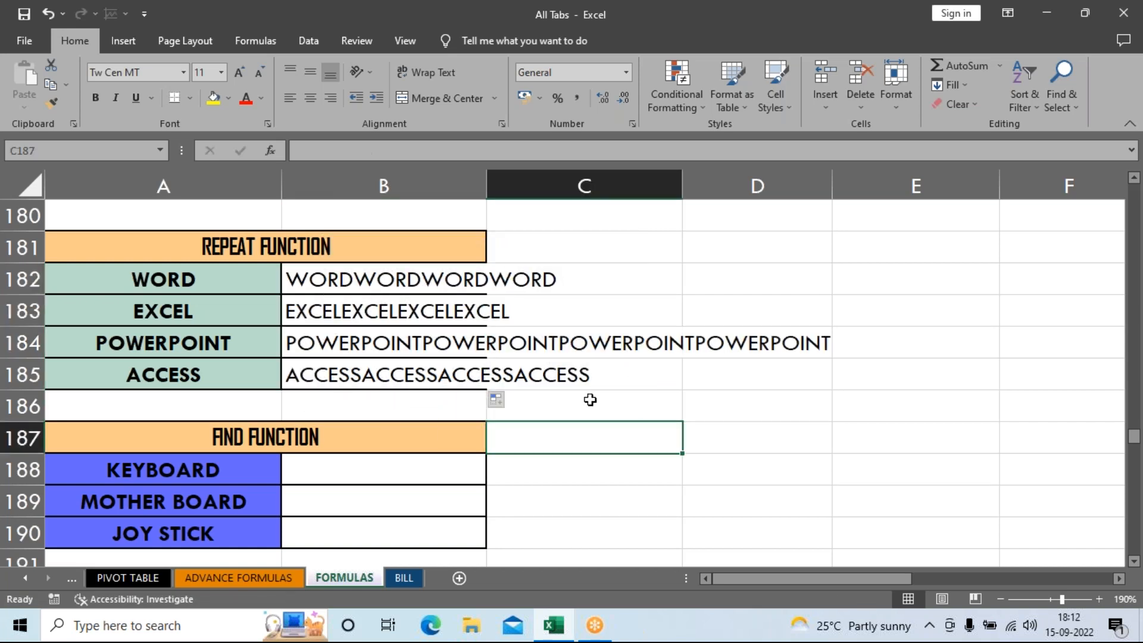
Step: Enter a FIND formula in B188 that locates the letter "B" within the text in A188
scroll(564, 389, "down", 1)
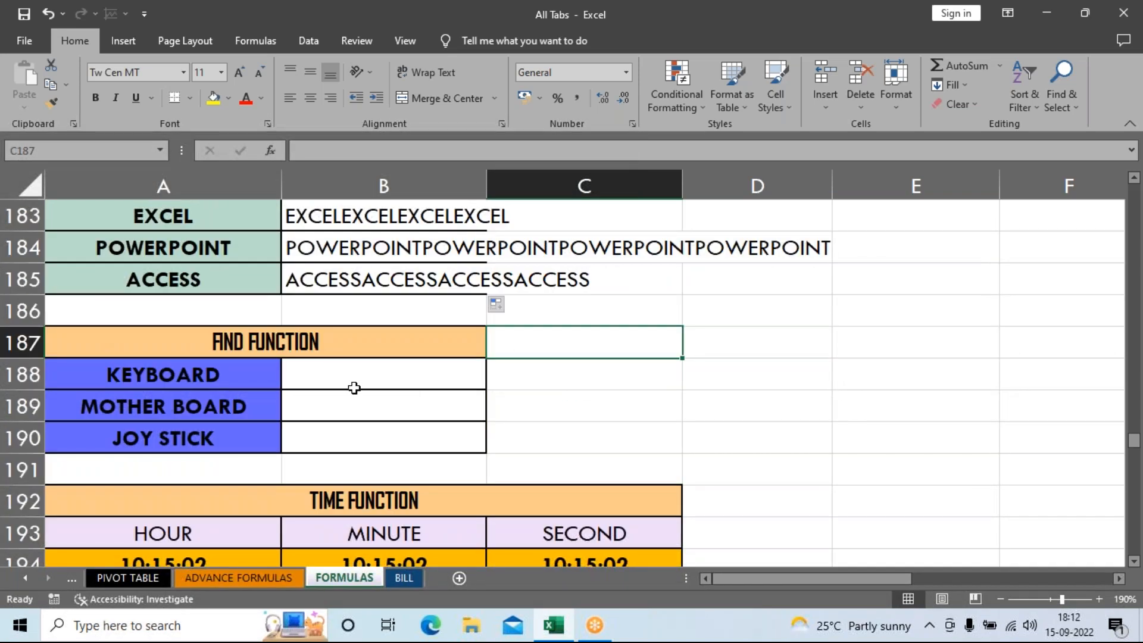
left_click(354, 379)
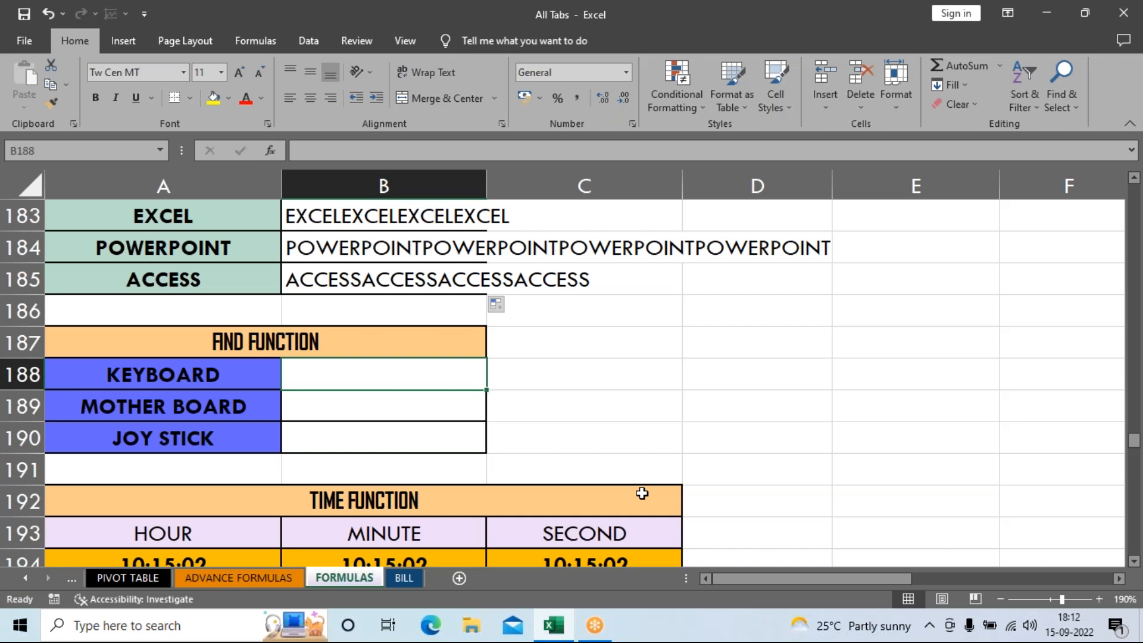
type("=")
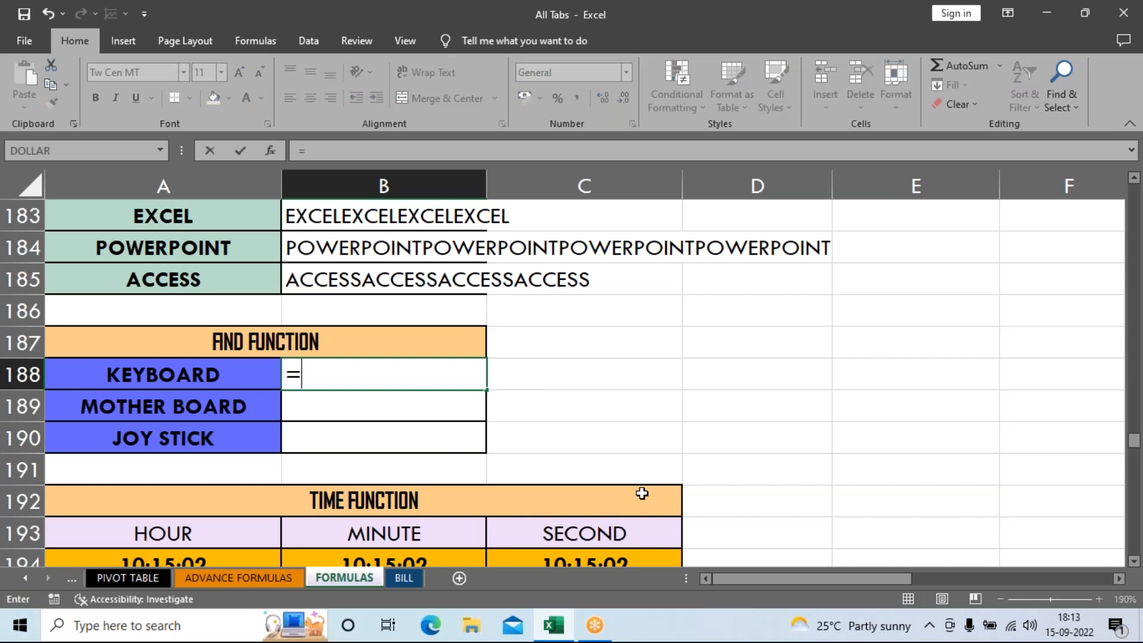
type("fin")
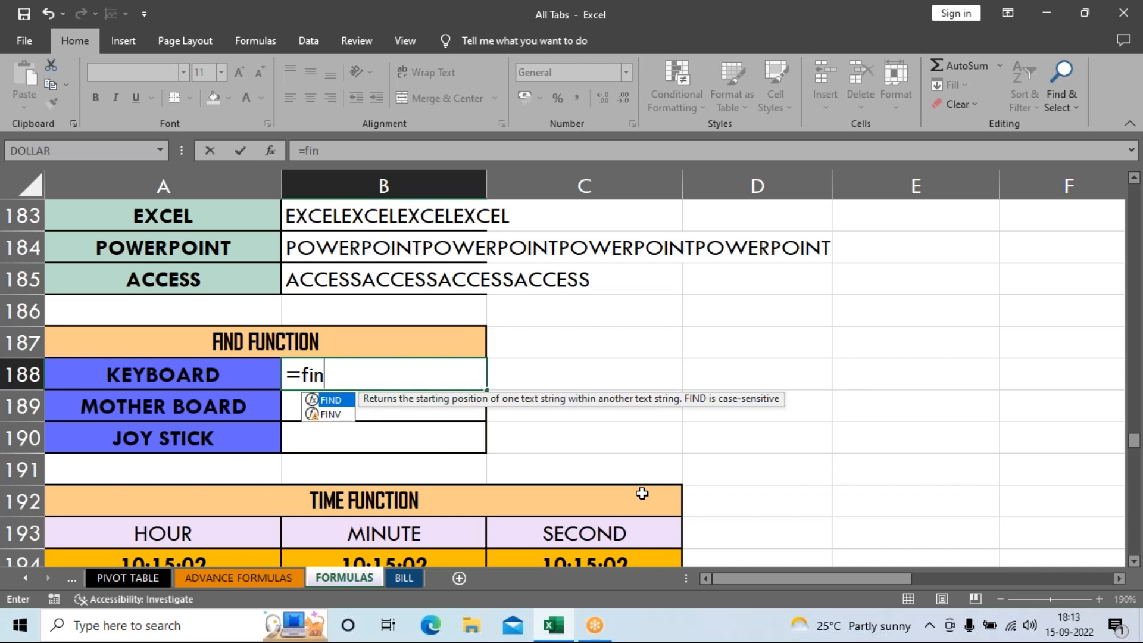
key("Tab")
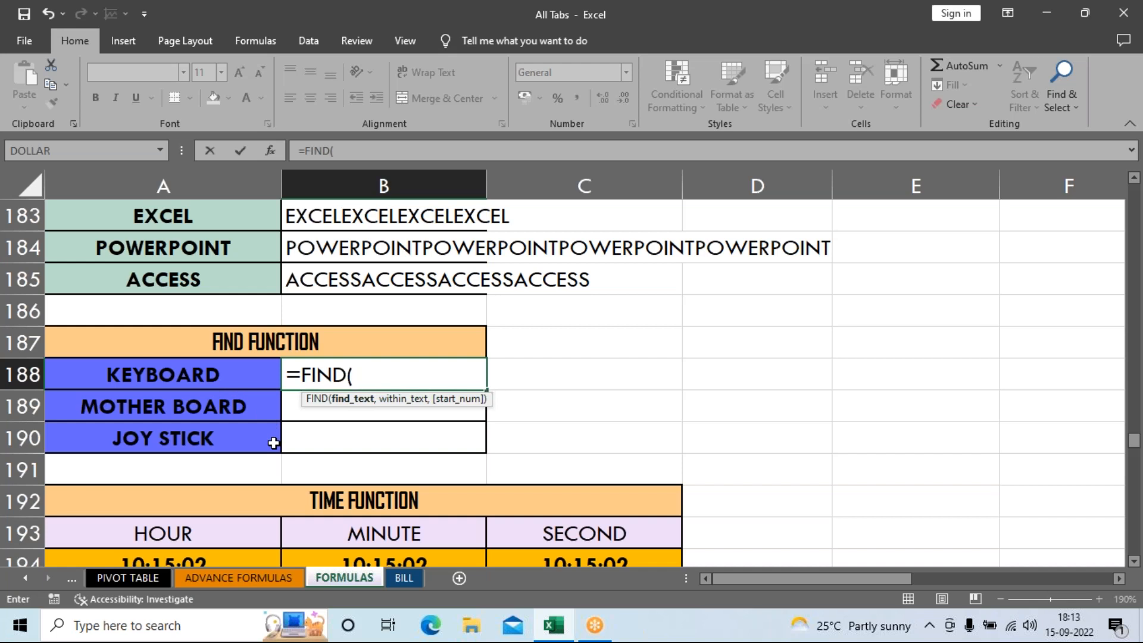
type("\"B\",")
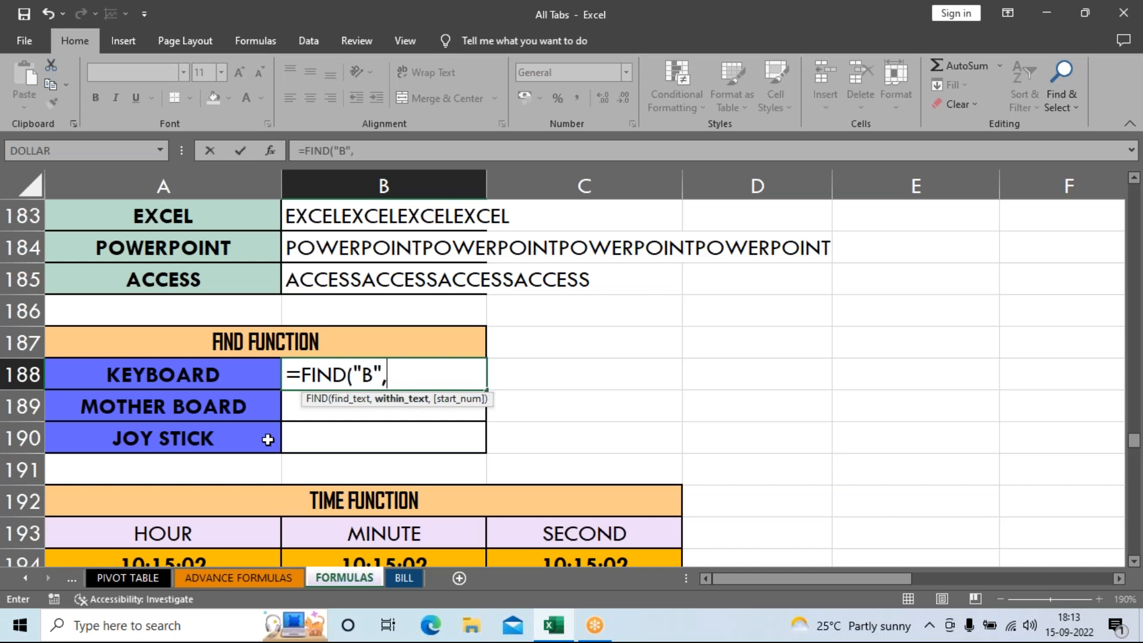
left_click(161, 375)
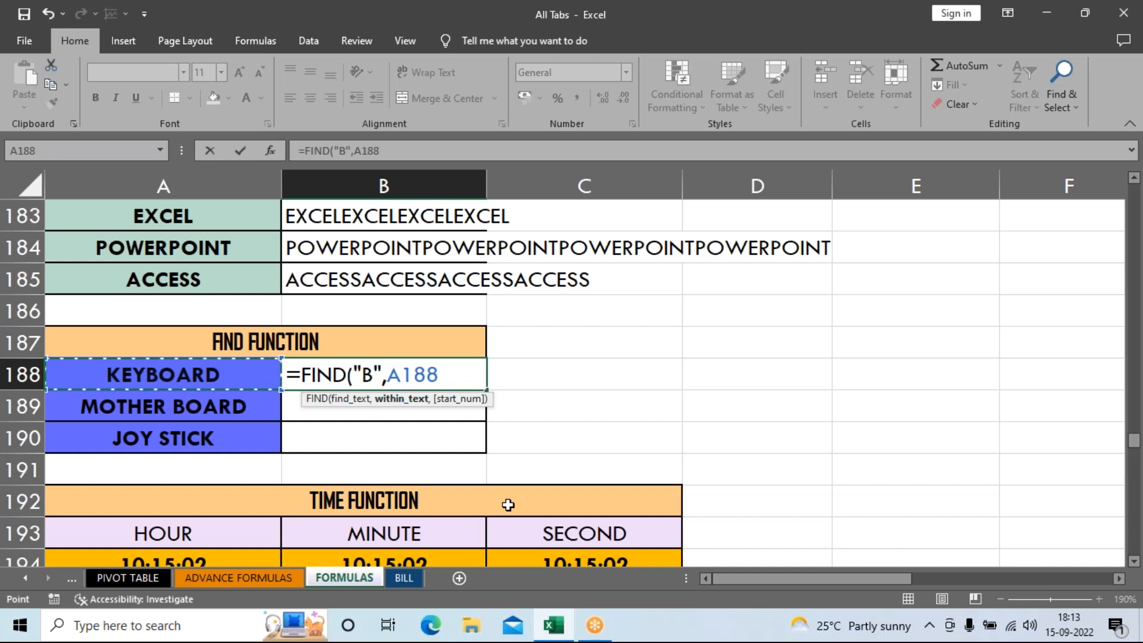
key("Return")
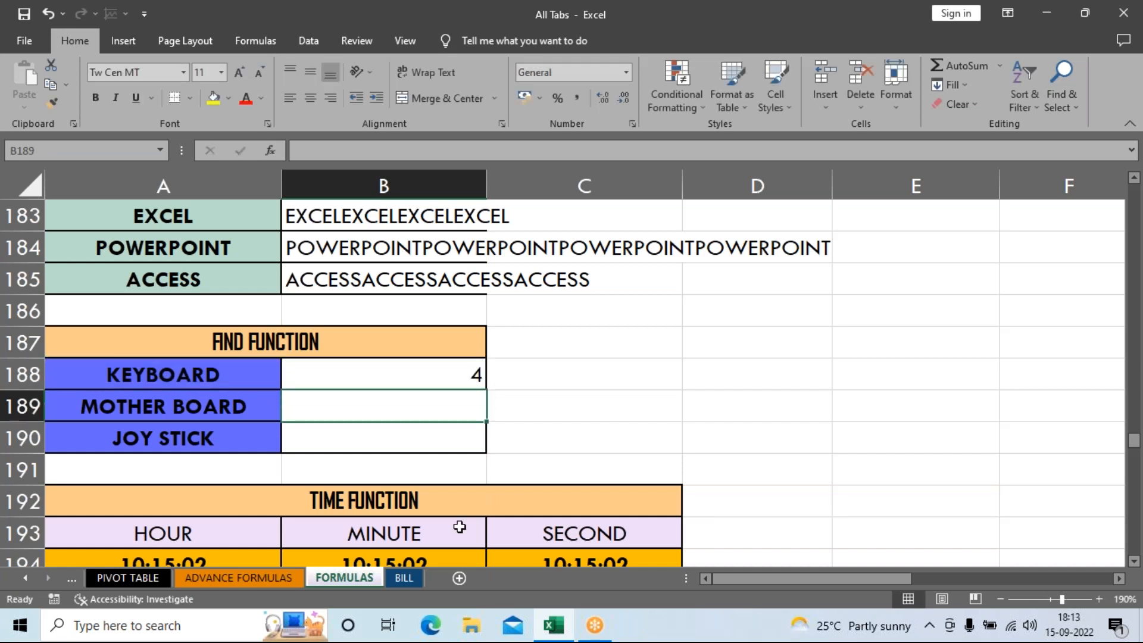
Step: Copy the FIND formula from B188 down to the MOTHER BOARD and JOY STICK rows and check the formula in B190
left_click(455, 378)
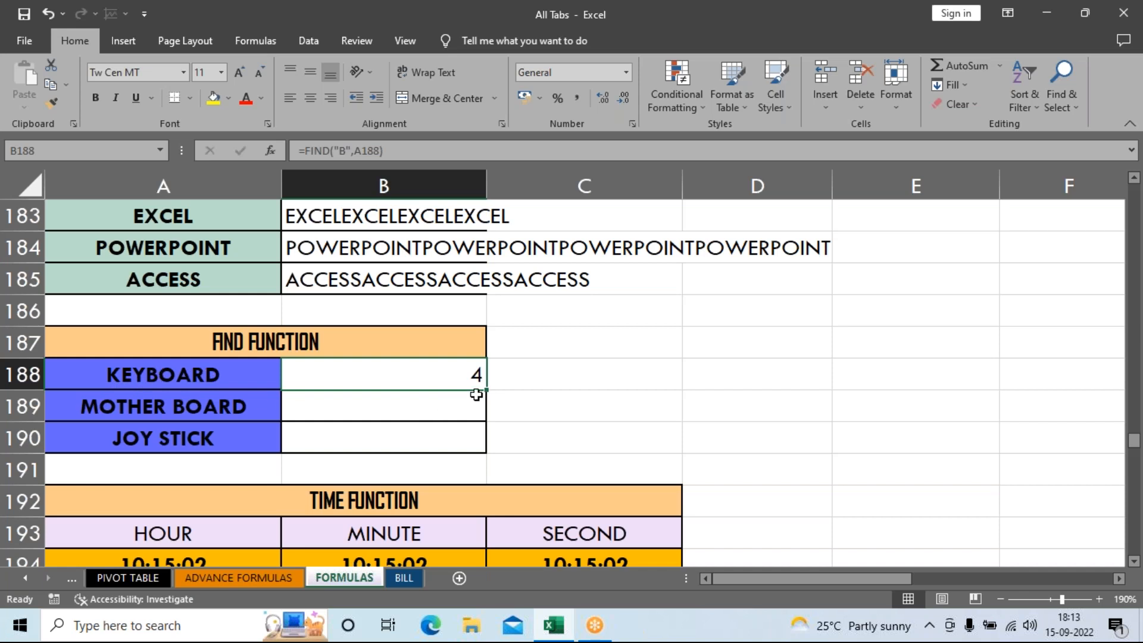
left_click_drag(486, 390, 477, 451)
left_click(533, 413)
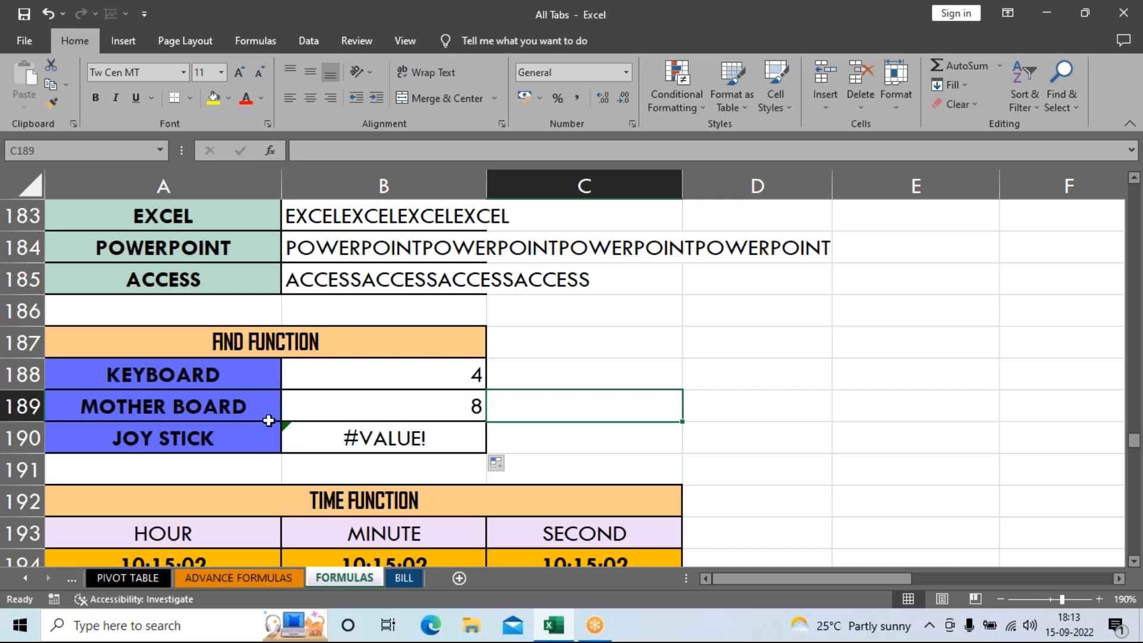
left_click(373, 439)
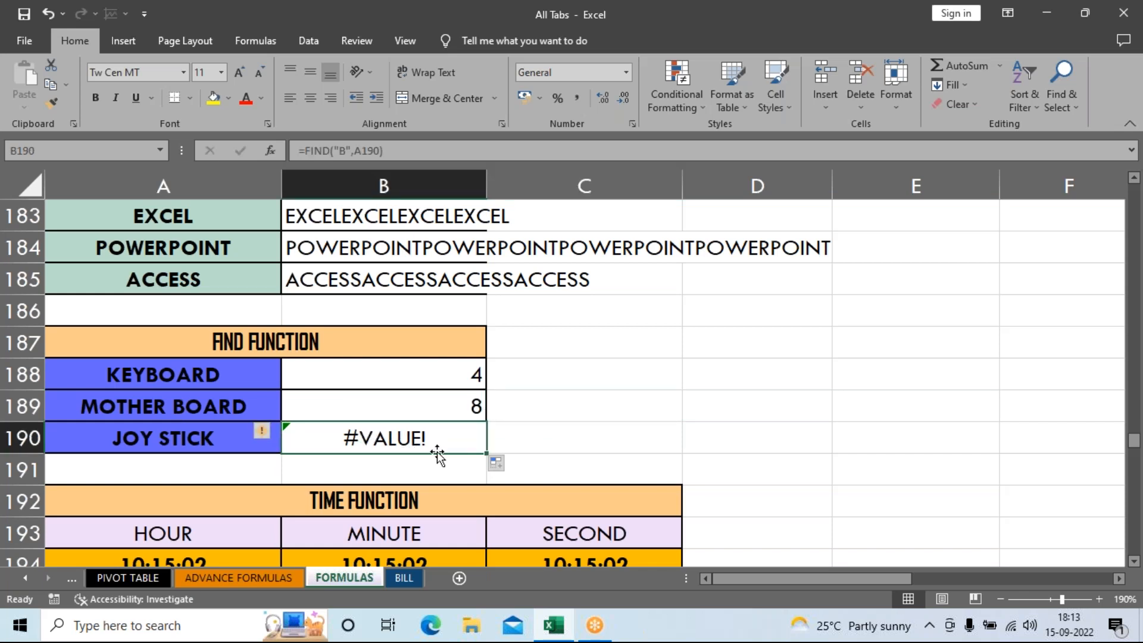
left_click(606, 426)
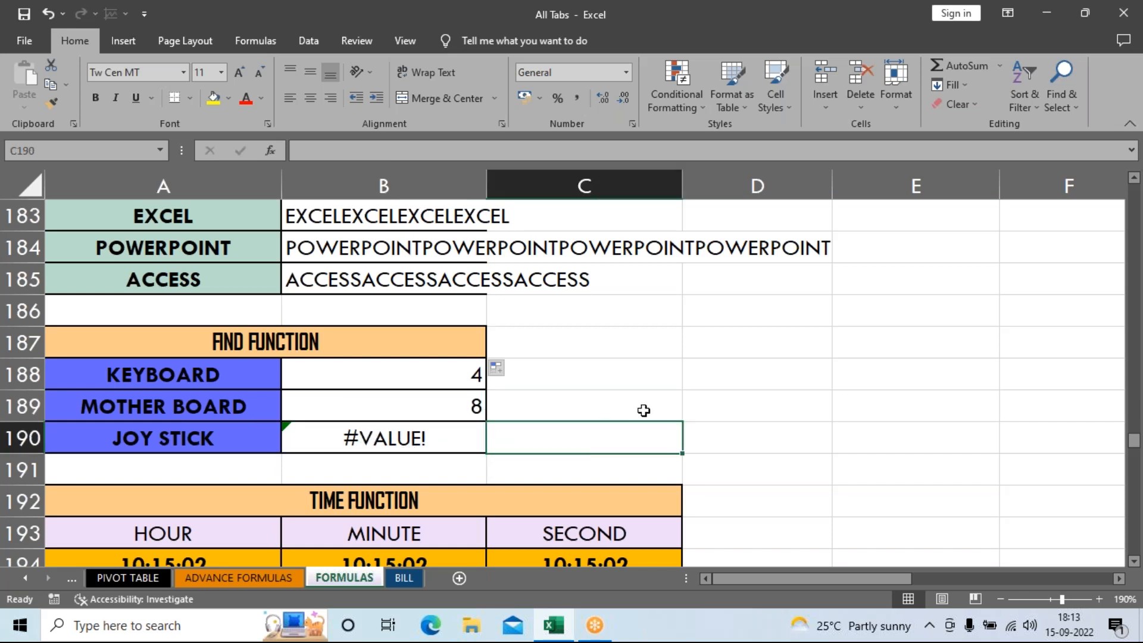
Step: Enter an HOUR formula in A195 of the TIME FUNCTION table that extracts the hour from the time in A194
scroll(644, 411, "down", 2)
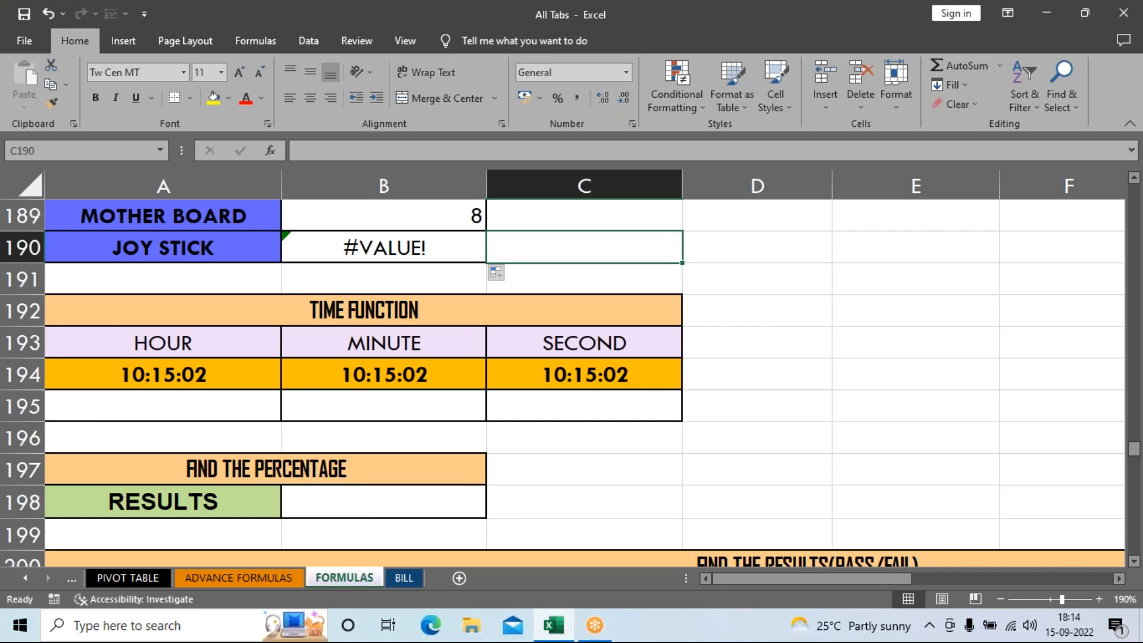
left_click(581, 482)
scroll(583, 490, "down", 1)
left_click(575, 475)
scroll(292, 435, "down", 1)
scroll(291, 436, "up", 3)
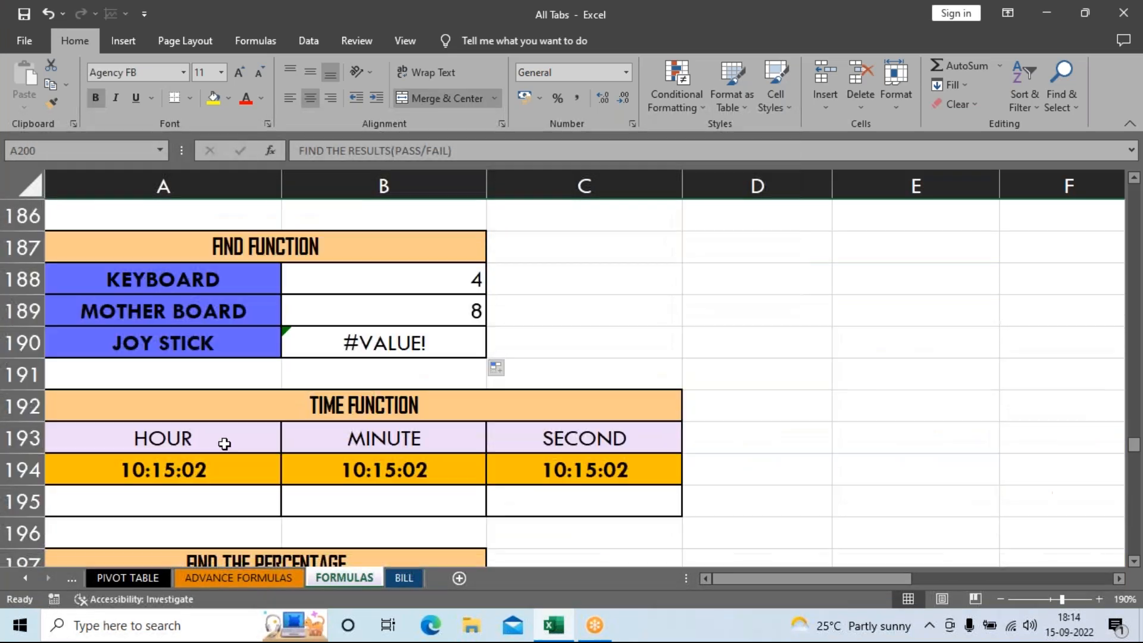
left_click(202, 507)
type("=hou")
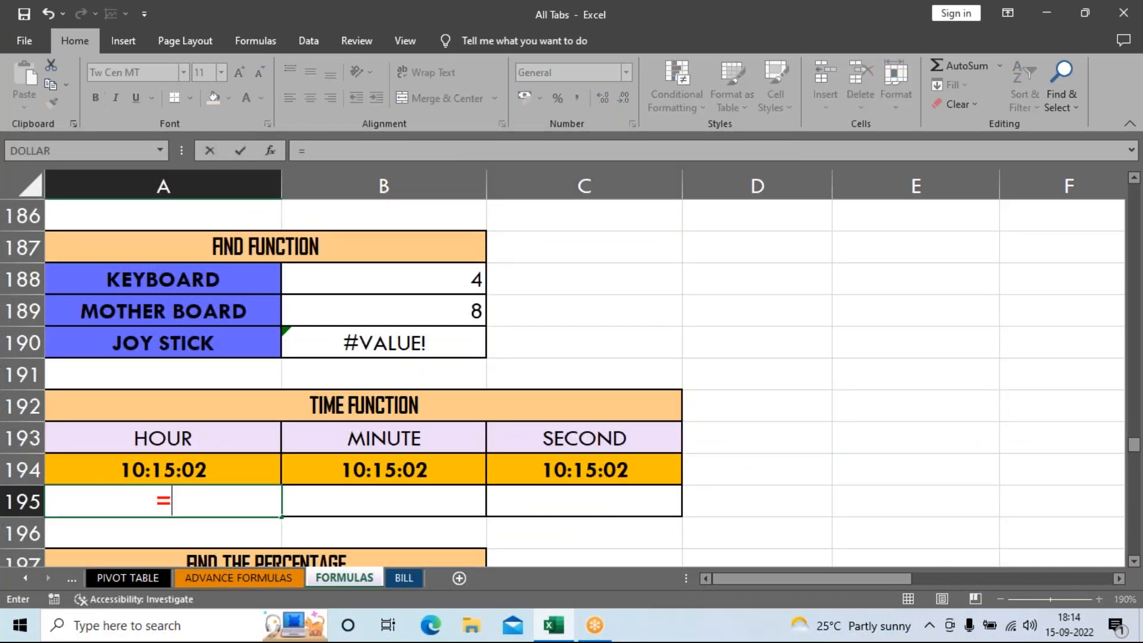
key("Tab")
left_click(137, 470)
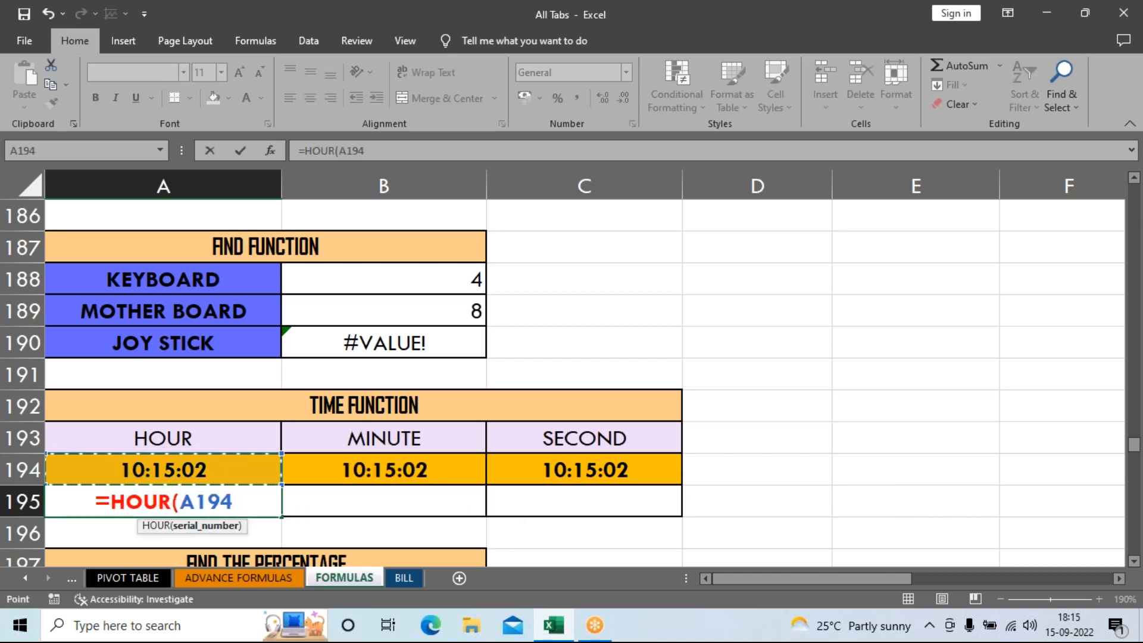
key("Return")
left_click(230, 503)
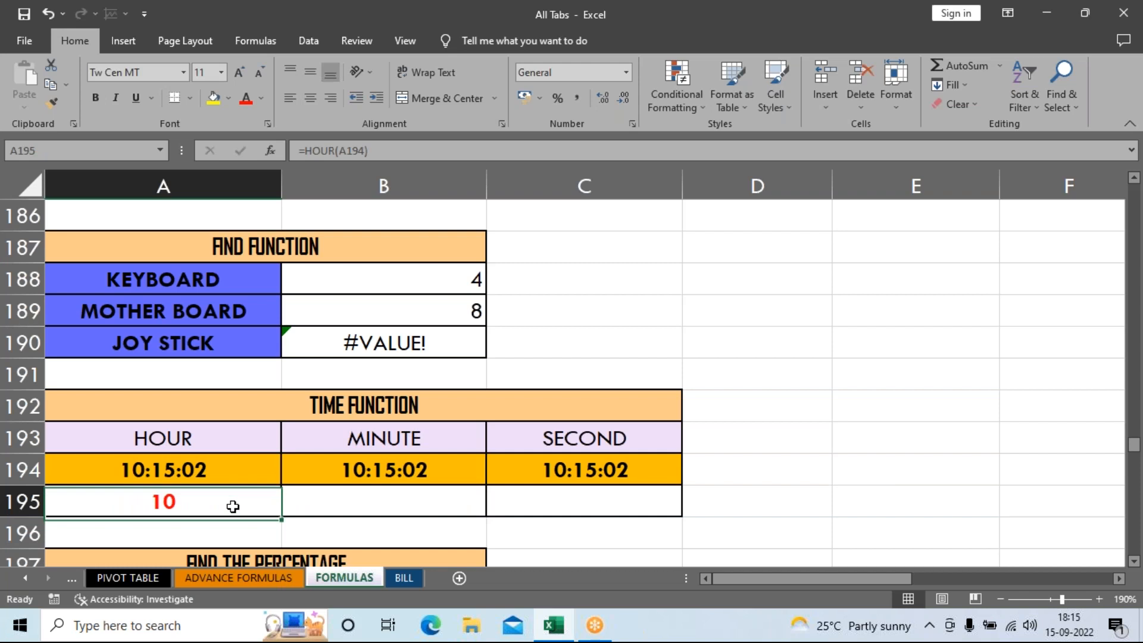
Step: Enter a MINUTE formula in B195 that extracts the minutes from the time in B194
left_click(341, 506)
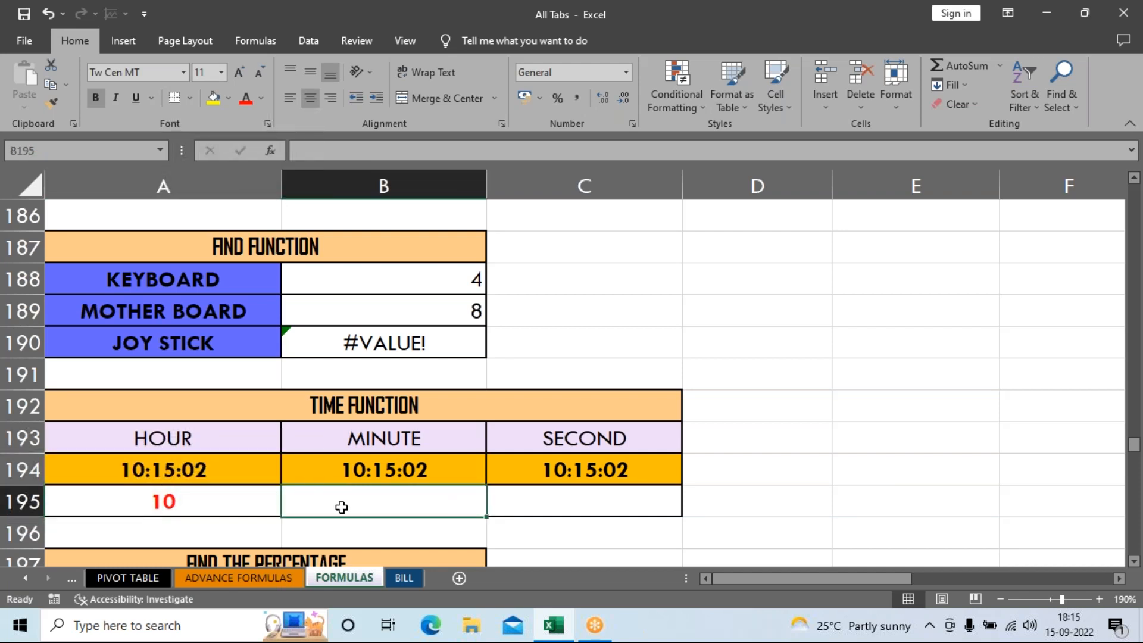
type("=min")
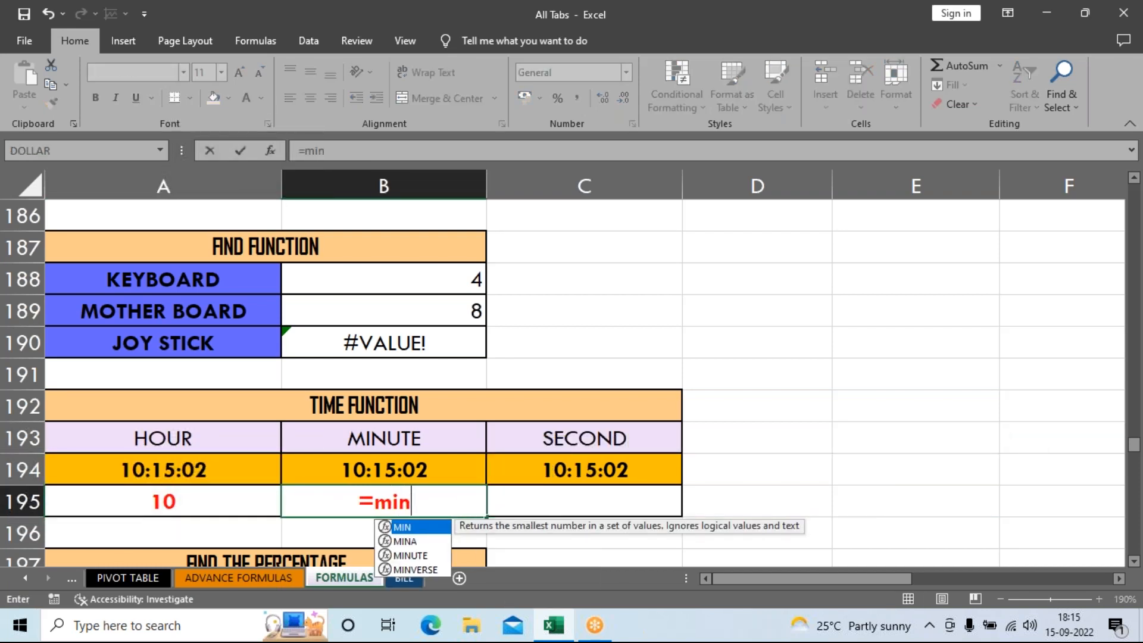
key("Down")
key("Down")
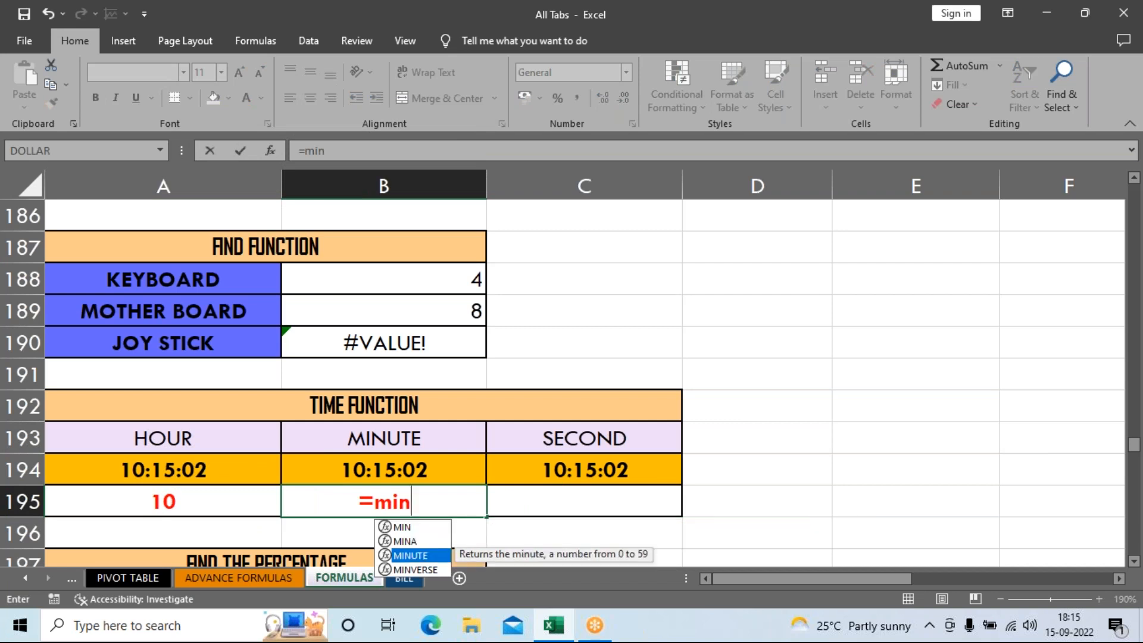
key("Tab")
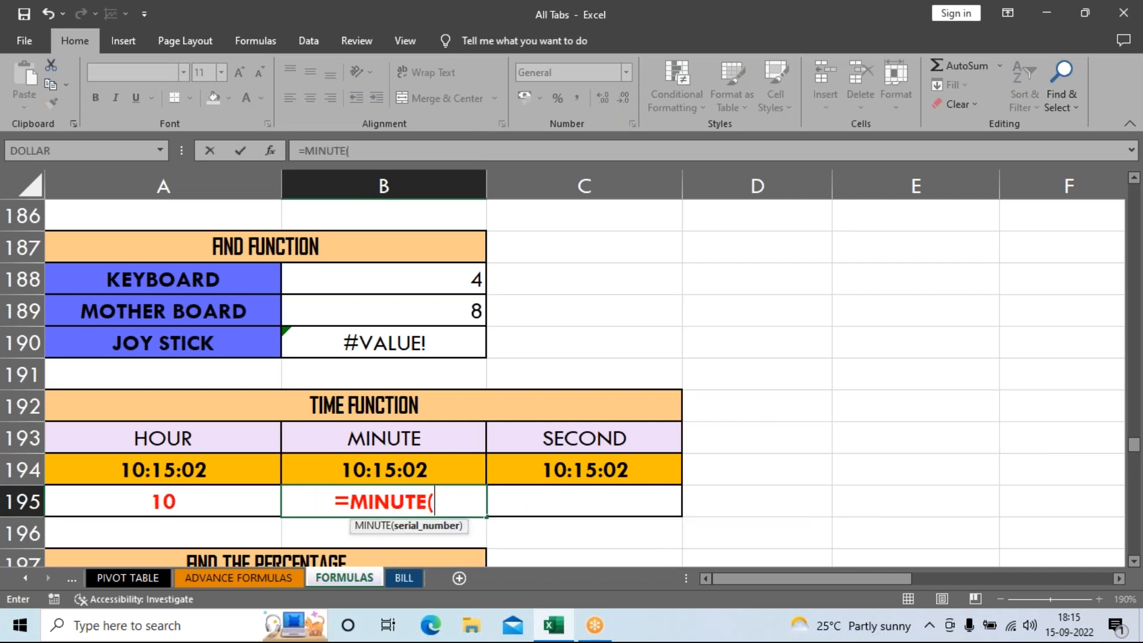
left_click(352, 470)
key("Return")
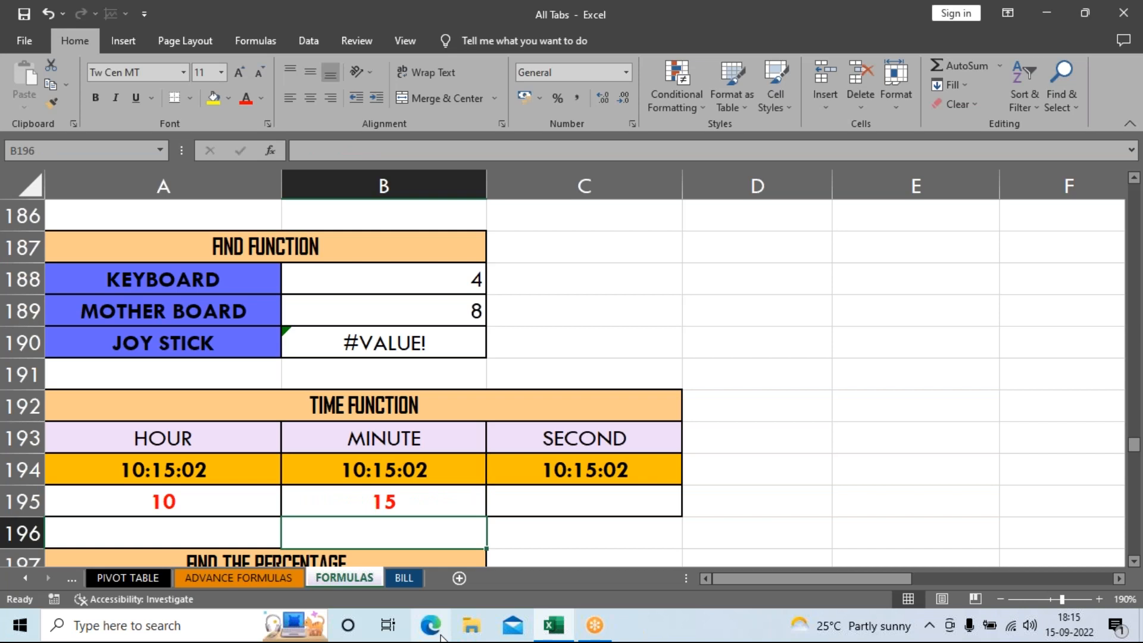
key("Up")
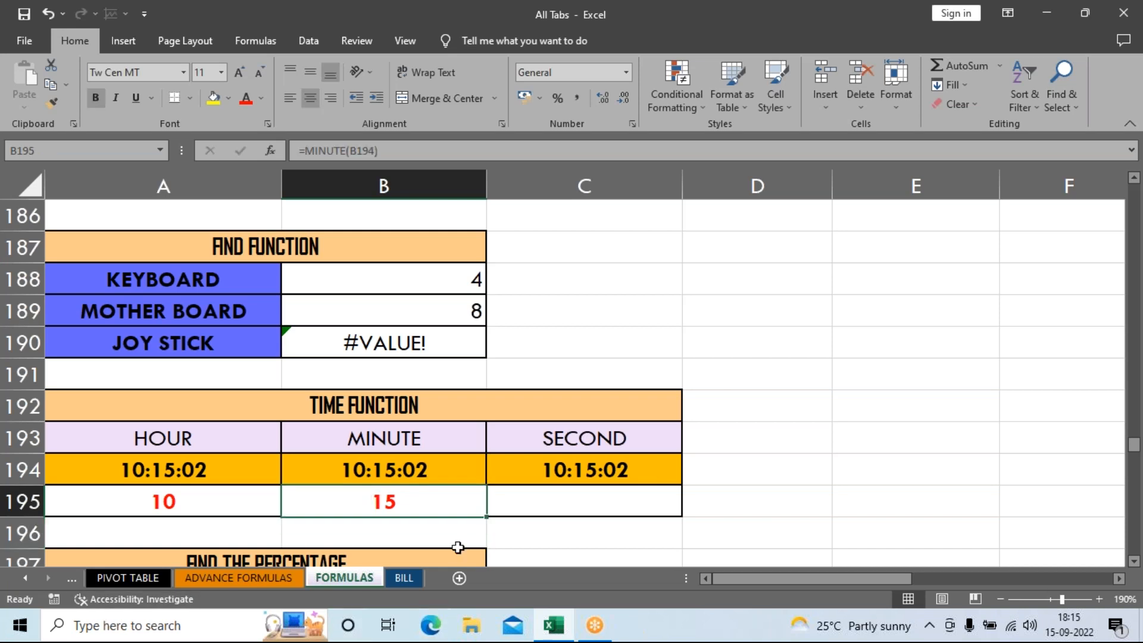
Step: Enter a SECOND formula in C195 that extracts the seconds from the time in C194
left_click(543, 502)
type("=")
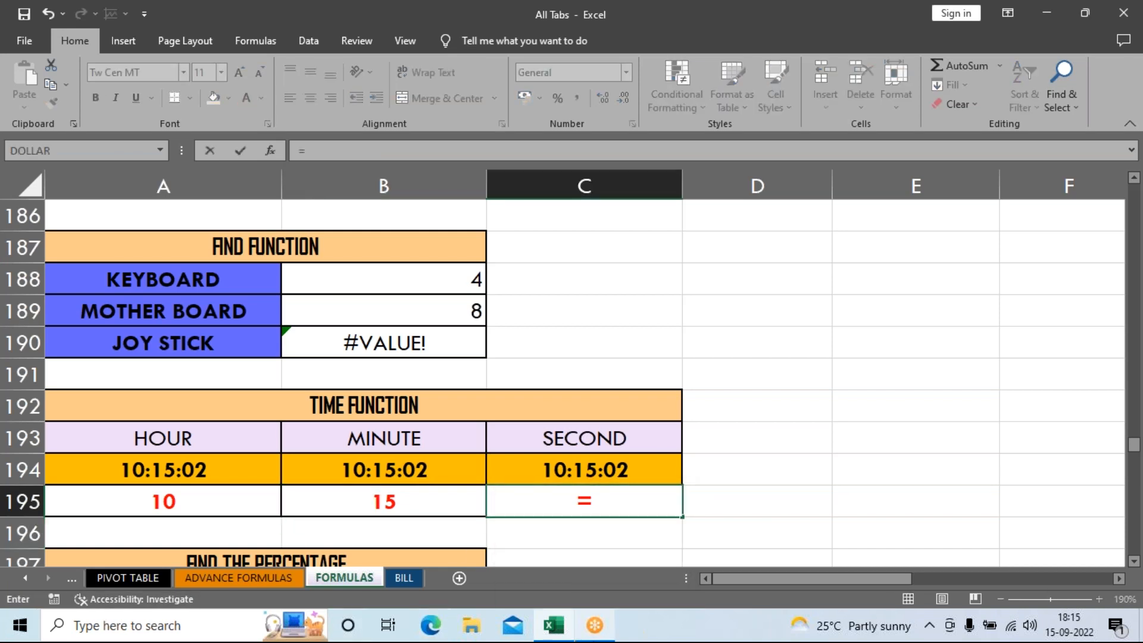
type("sec")
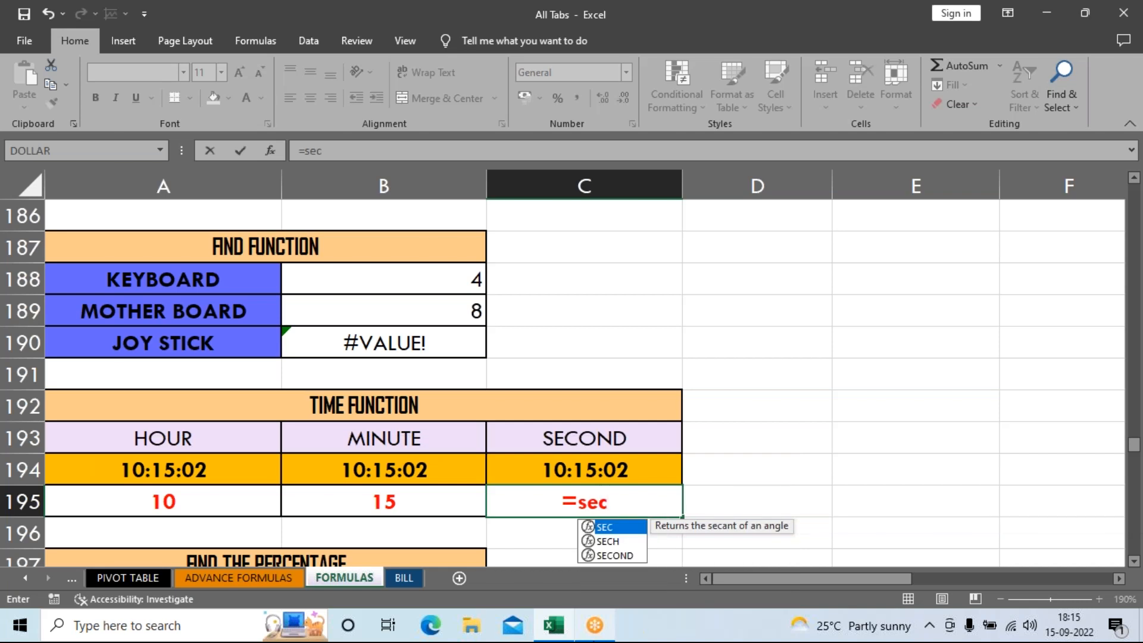
key("Down")
key("Down")
key("Tab")
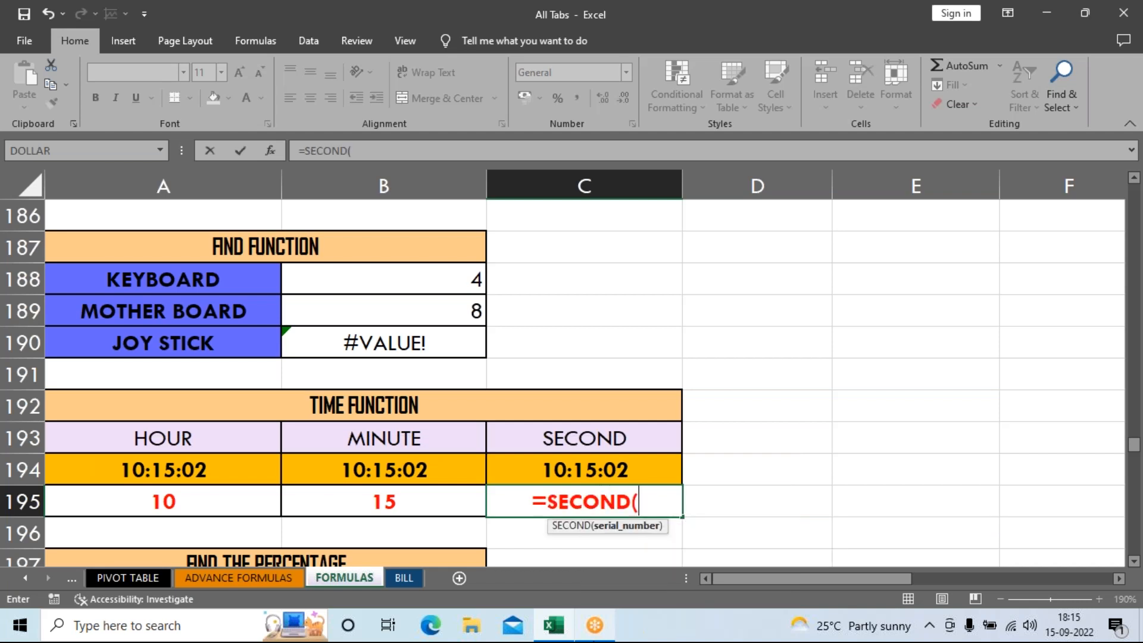
left_click(570, 470)
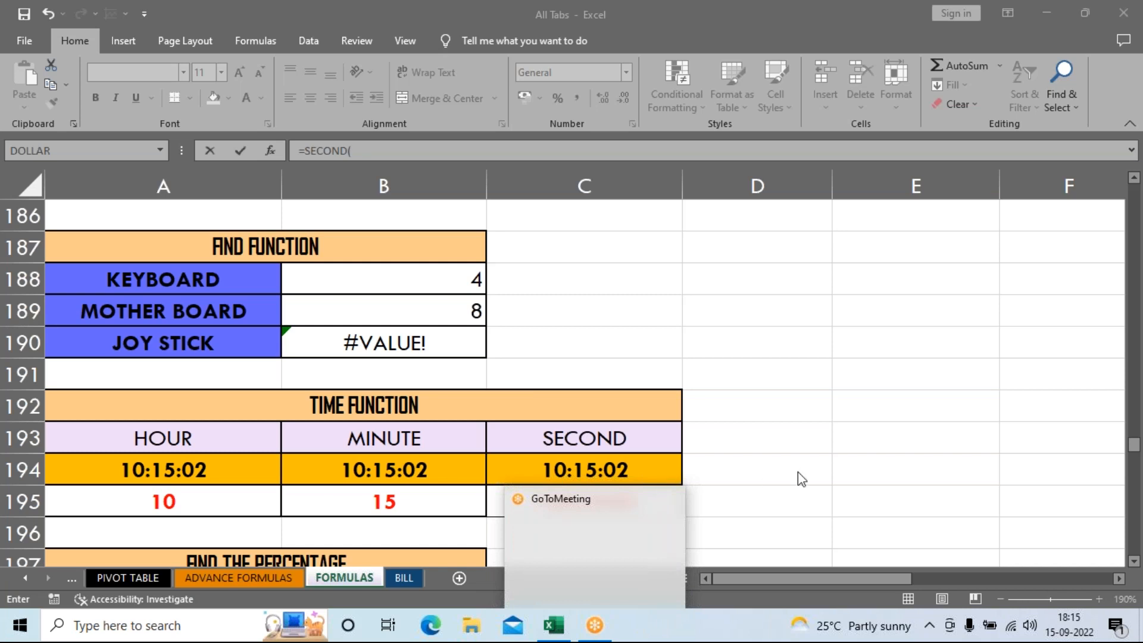
left_click(601, 470)
key("Return")
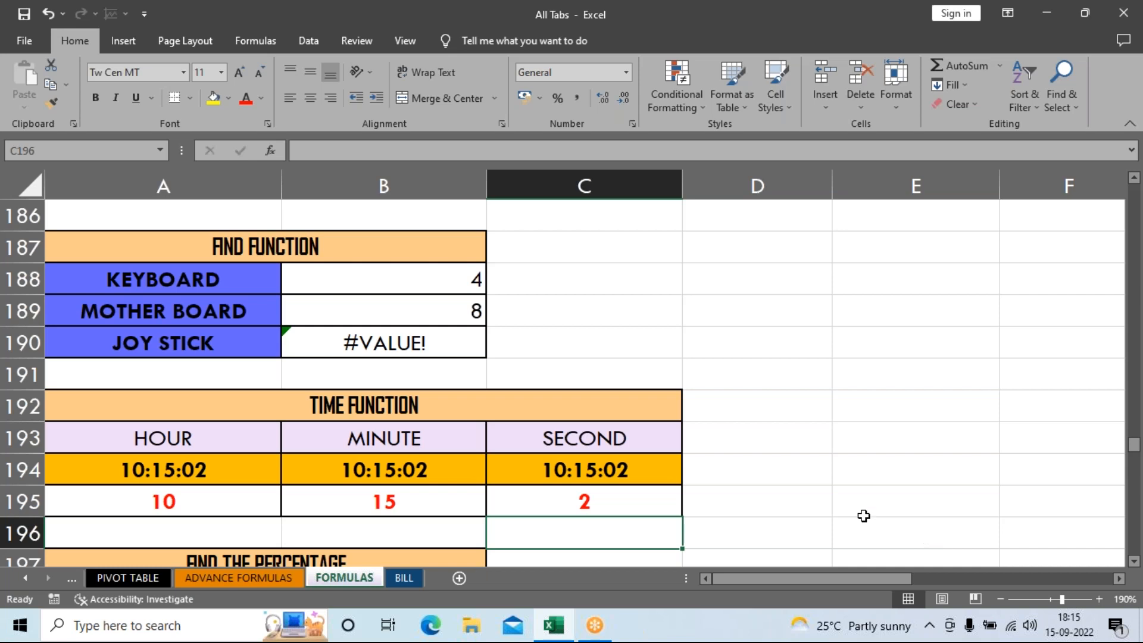
left_click(631, 498)
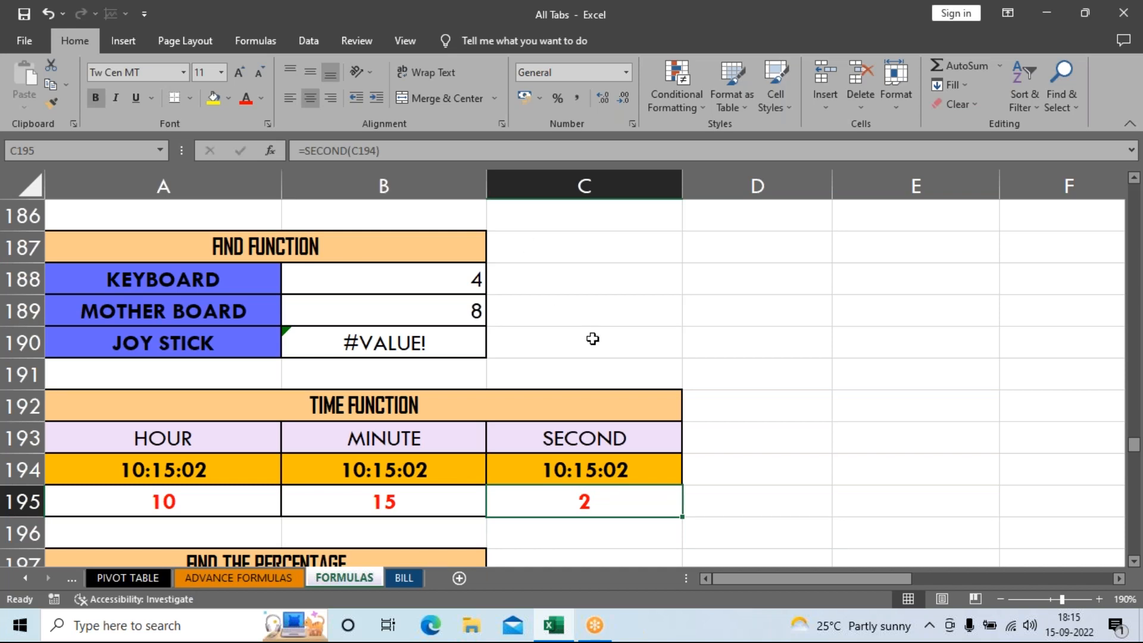
Step: Calculate the percentage in B198 of the FIND THE PERCENTAGE table with the formula =610/625*100
scroll(596, 346, "down", 1)
scroll(622, 417, "down", 1)
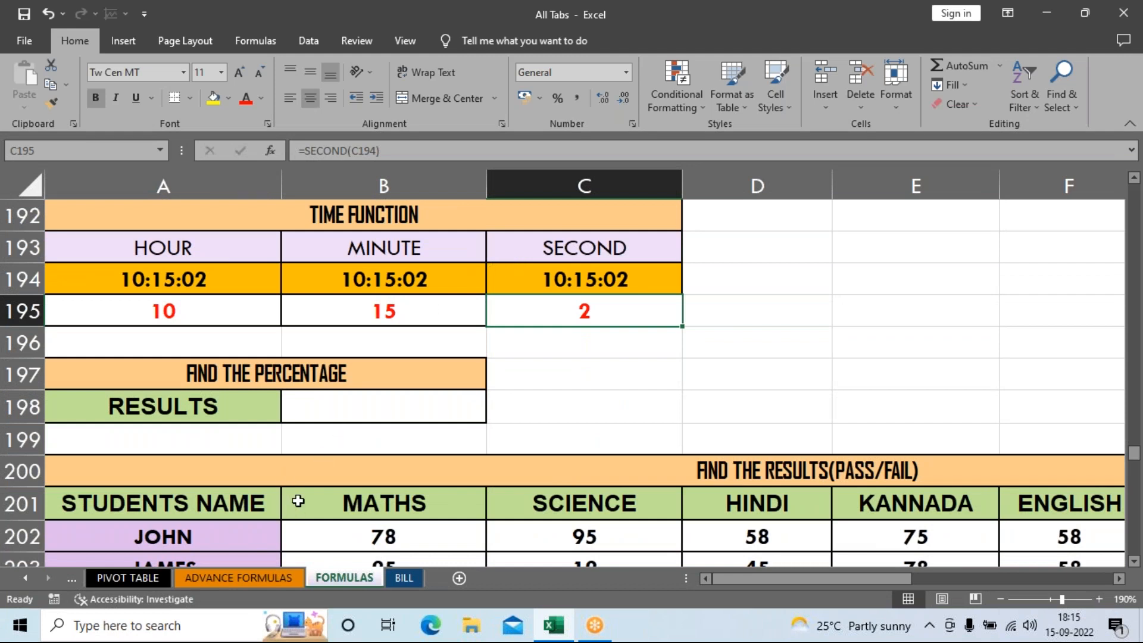
left_click(333, 412)
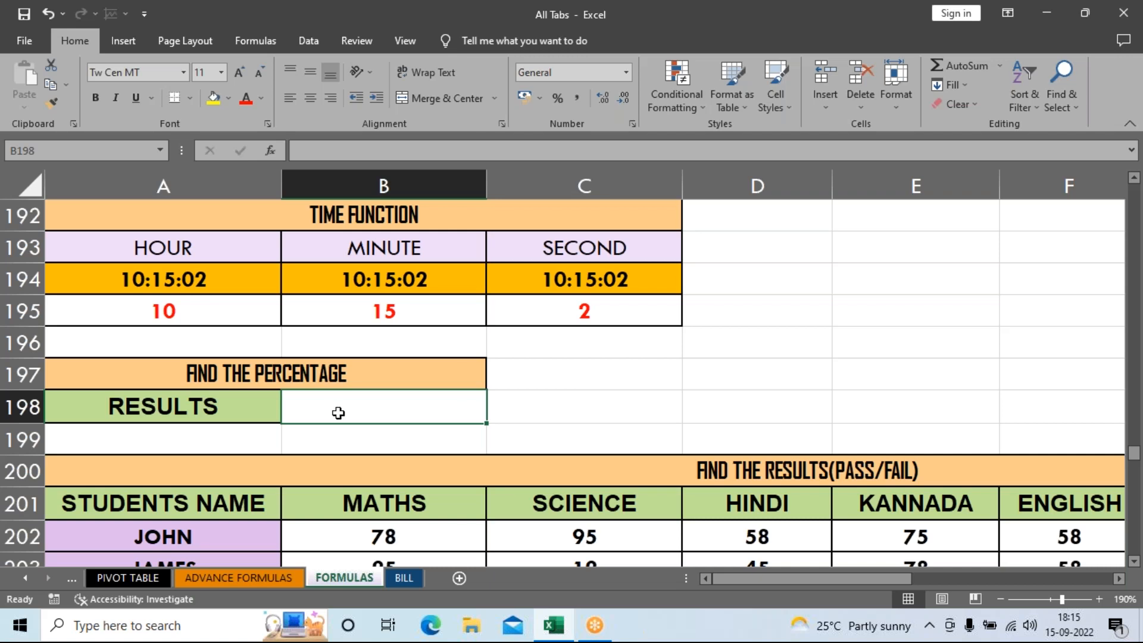
type("=")
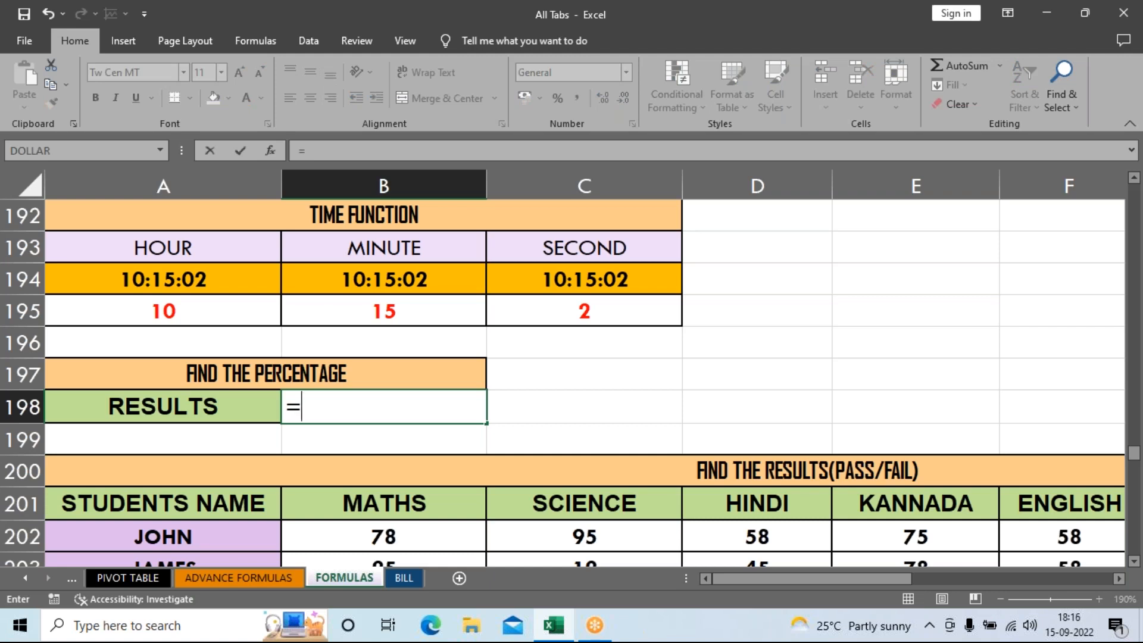
type("610/")
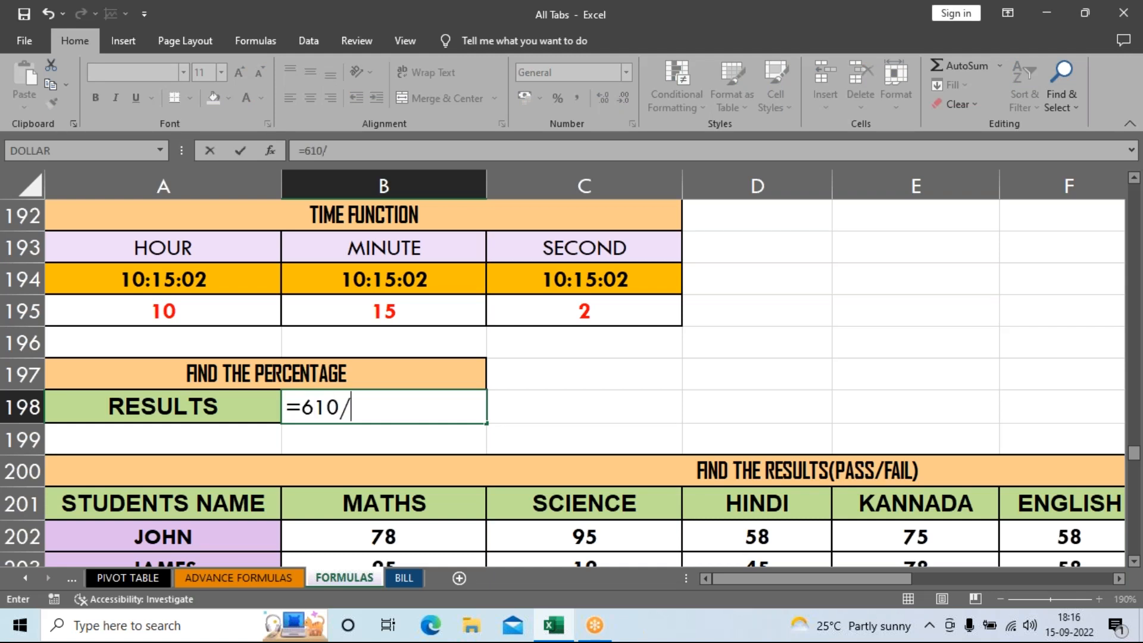
type("625*")
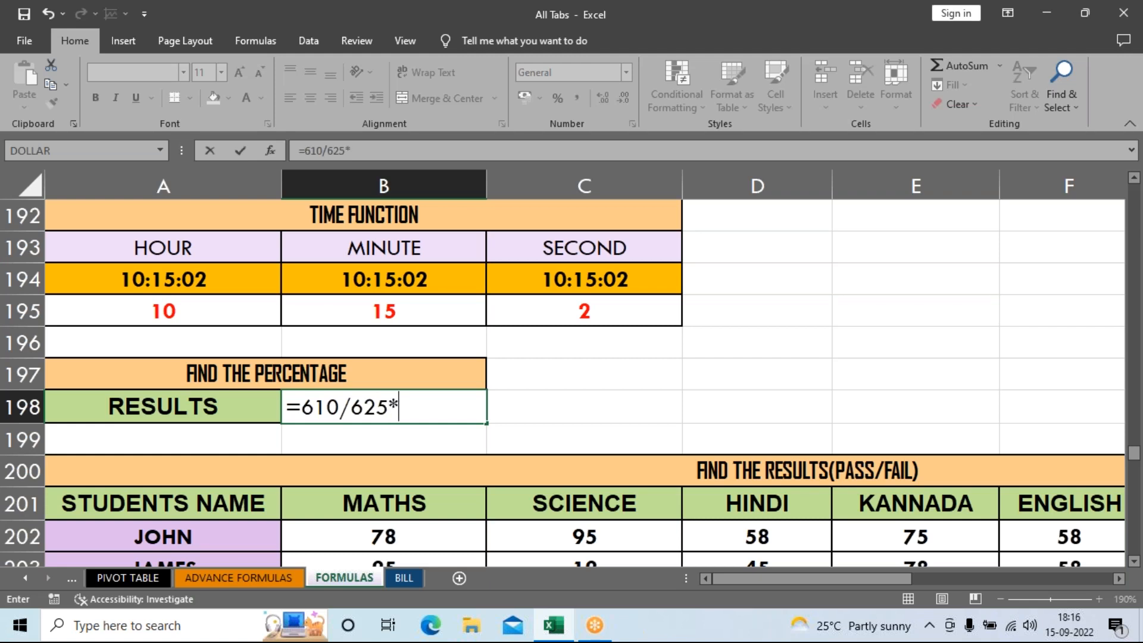
type("100")
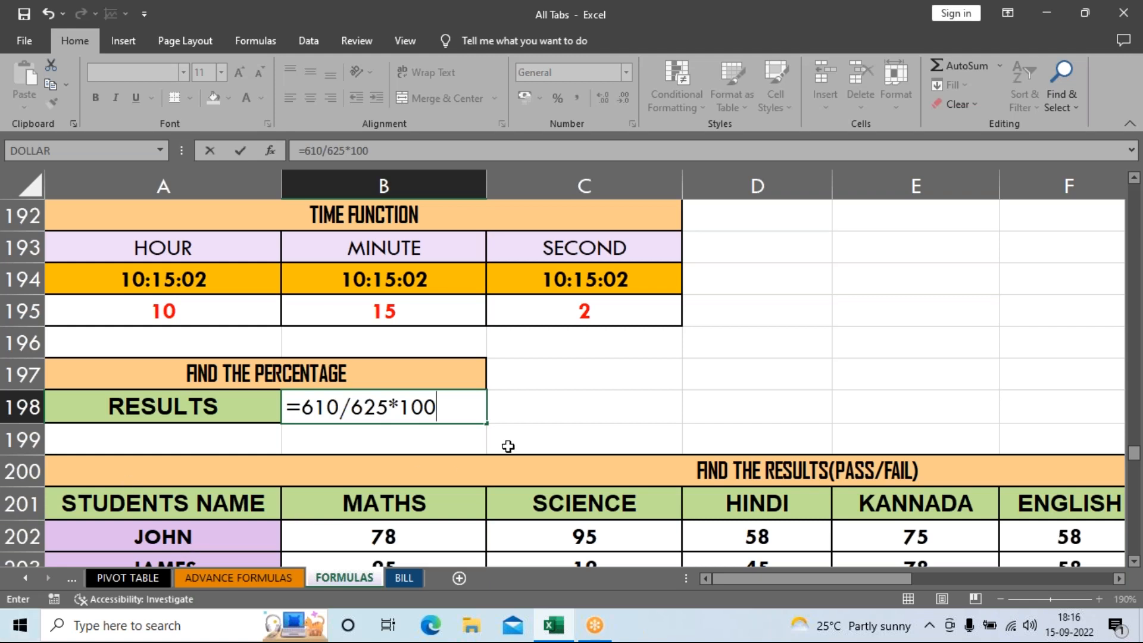
key("Return")
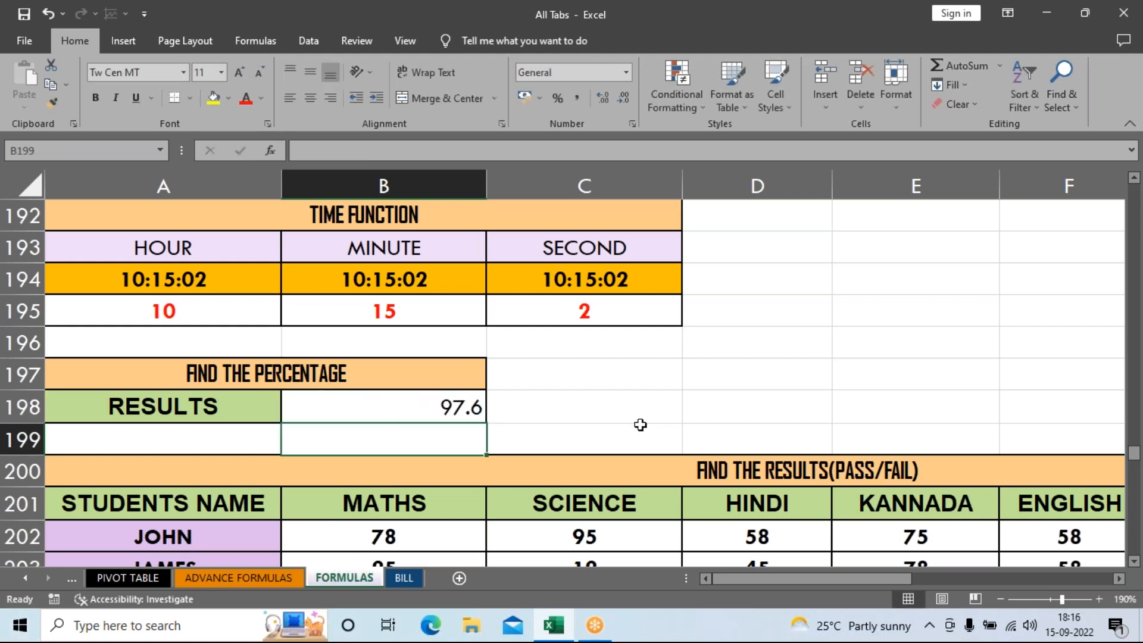
left_click(463, 405)
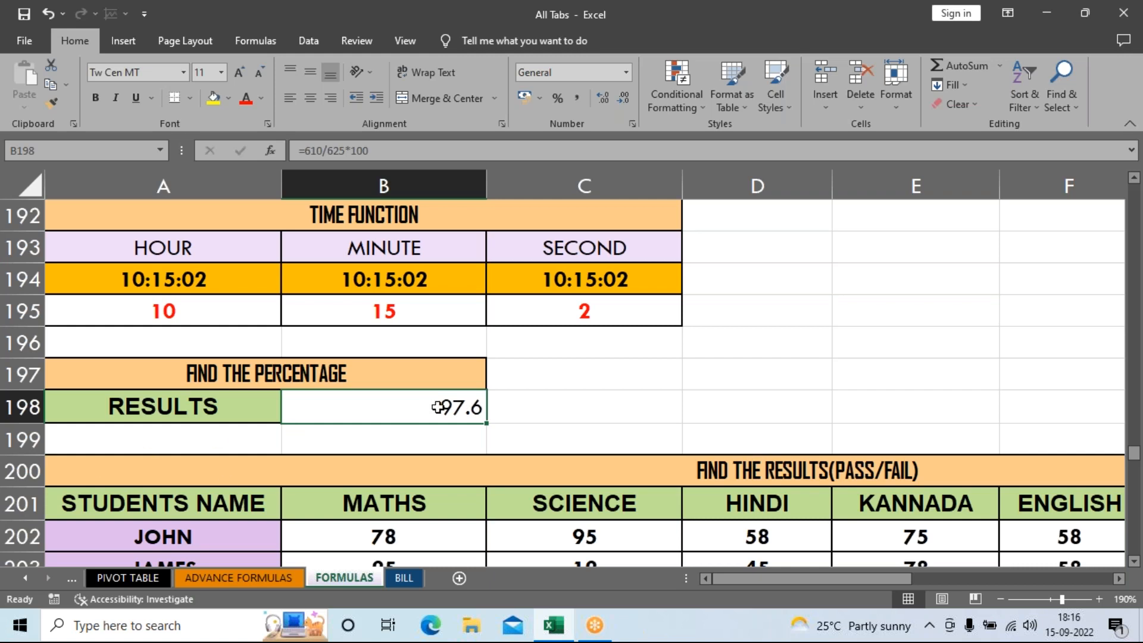
Step: Examine the FIND THE RESULTS(PASS/FAIL) table, from the students' subject marks across to the RESULTS column
scroll(438, 406, "down", 1)
scroll(438, 407, "down", 2)
scroll(441, 428, "up", 1)
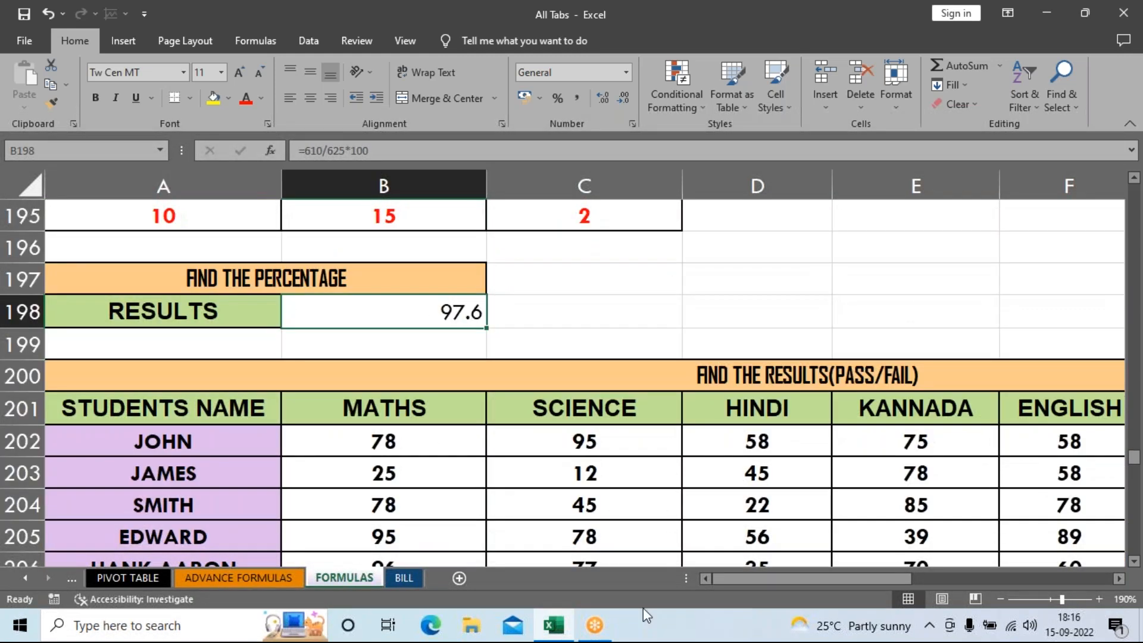
left_click_drag(785, 581, 869, 578)
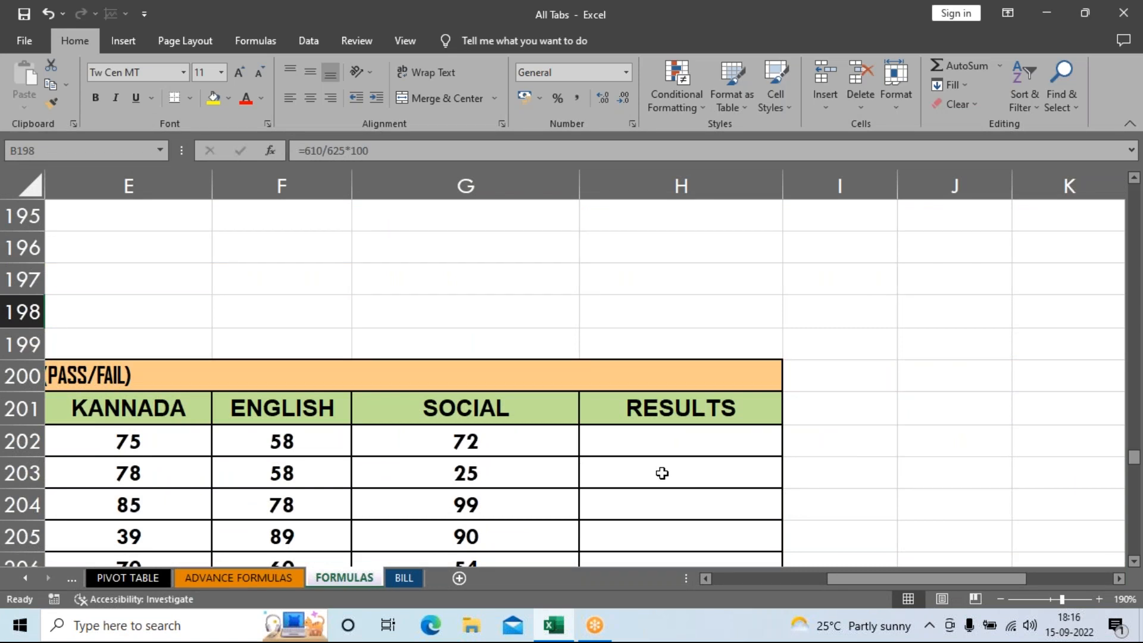
scroll(687, 449, "down", 1)
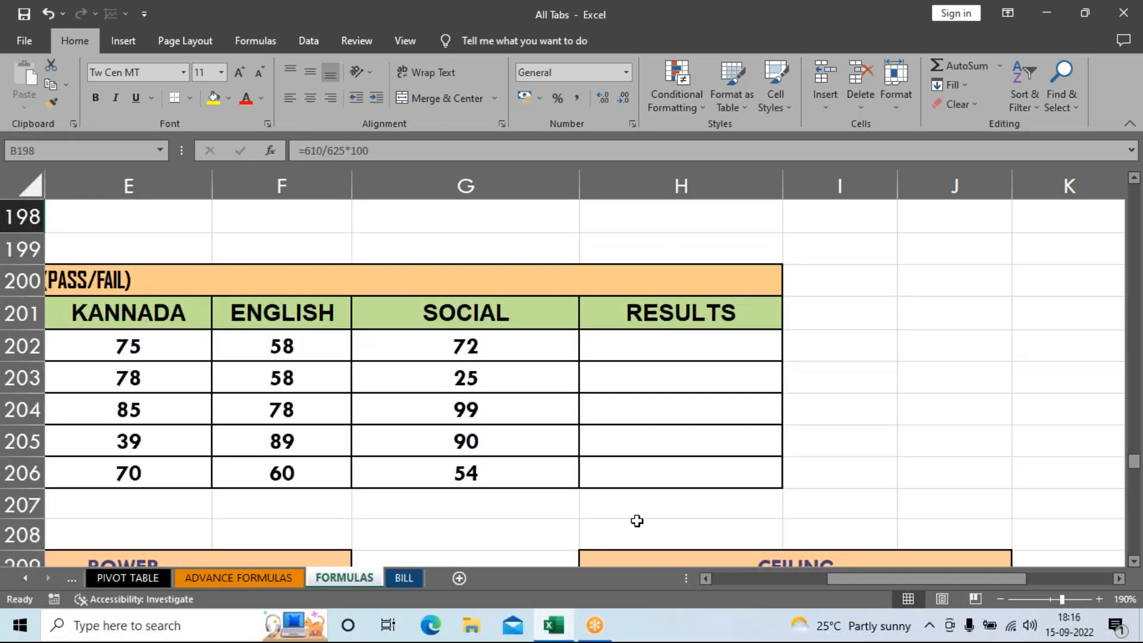
left_click_drag(835, 580, 796, 587)
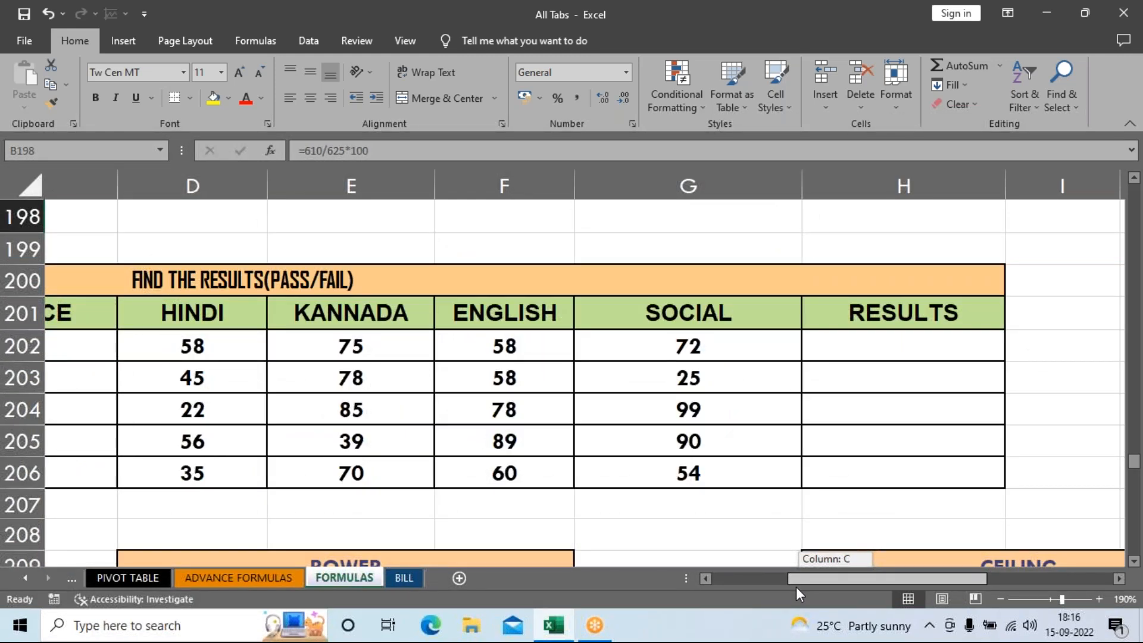
left_click_drag(791, 588, 703, 572)
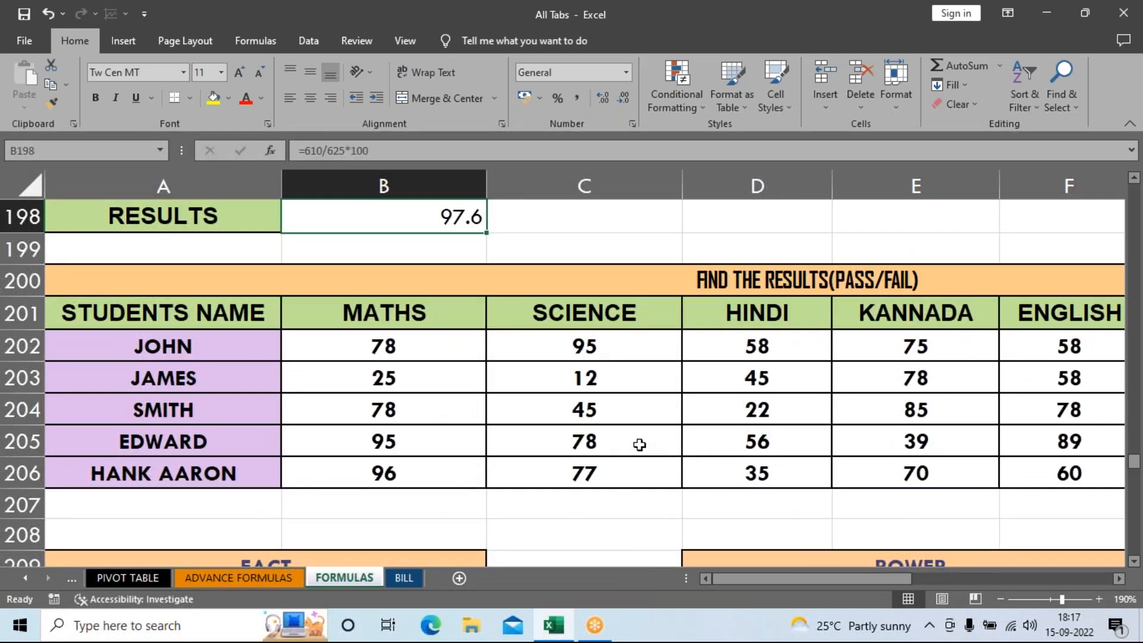
Step: Enter a FACT formula in B211 for the value in A211 and fill it down to B213
scroll(637, 444, "down", 2)
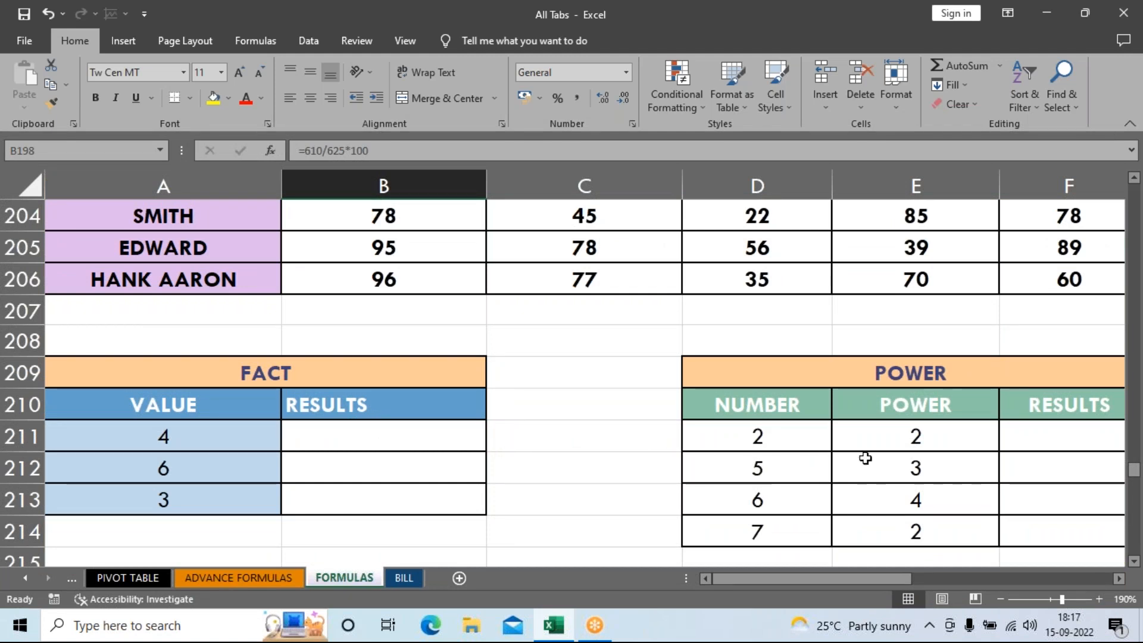
left_click(341, 441)
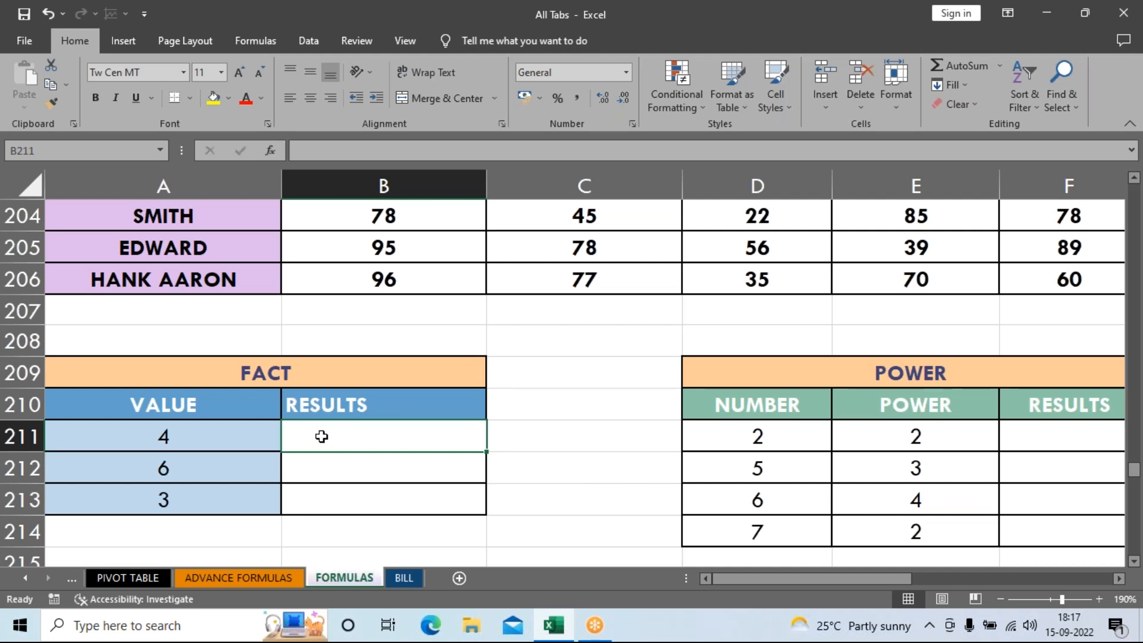
type("=fact")
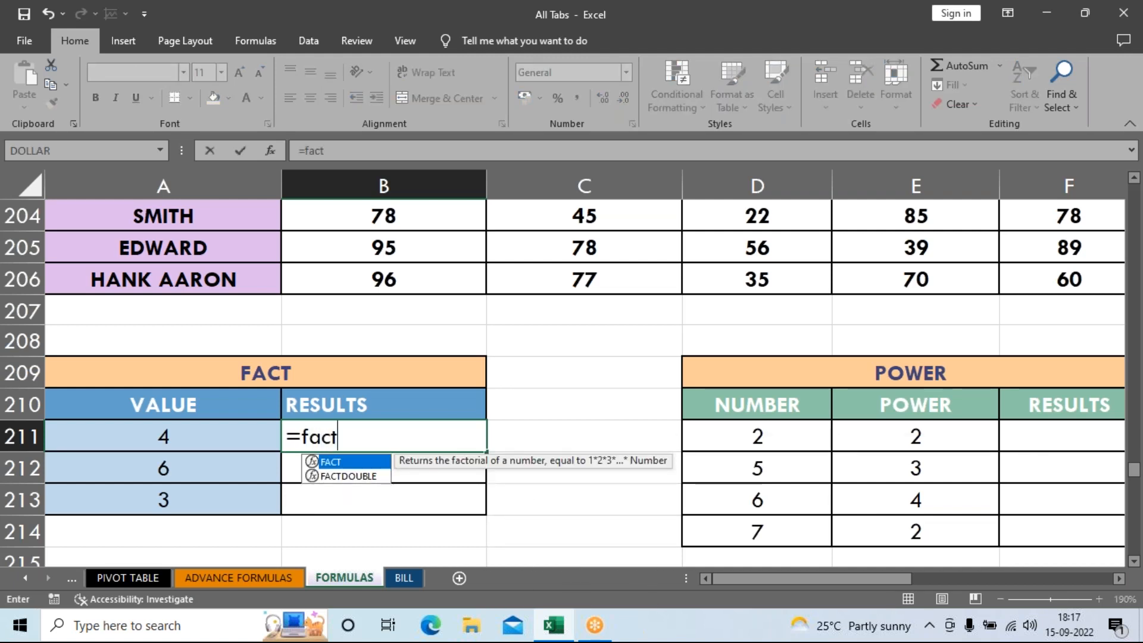
key("Tab")
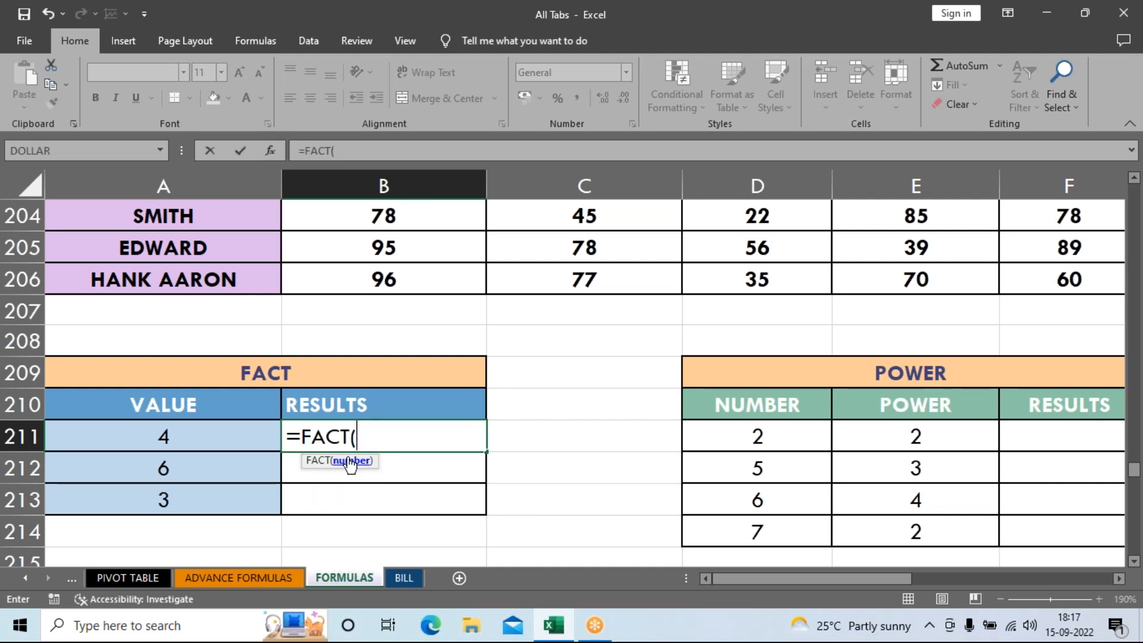
left_click(160, 440)
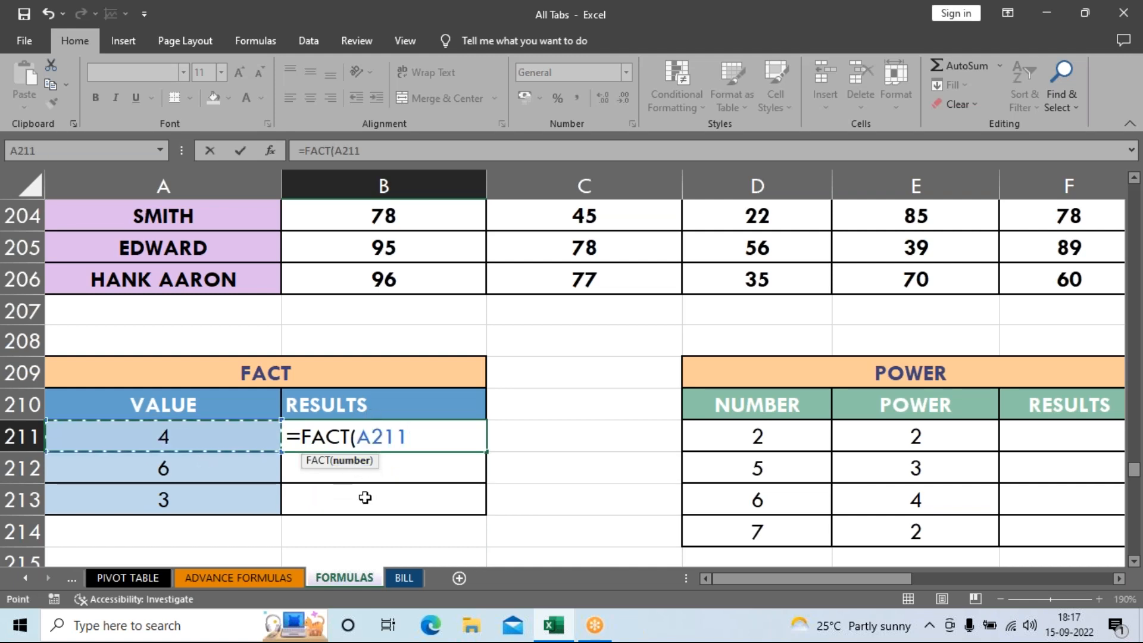
key("Return")
key("Up")
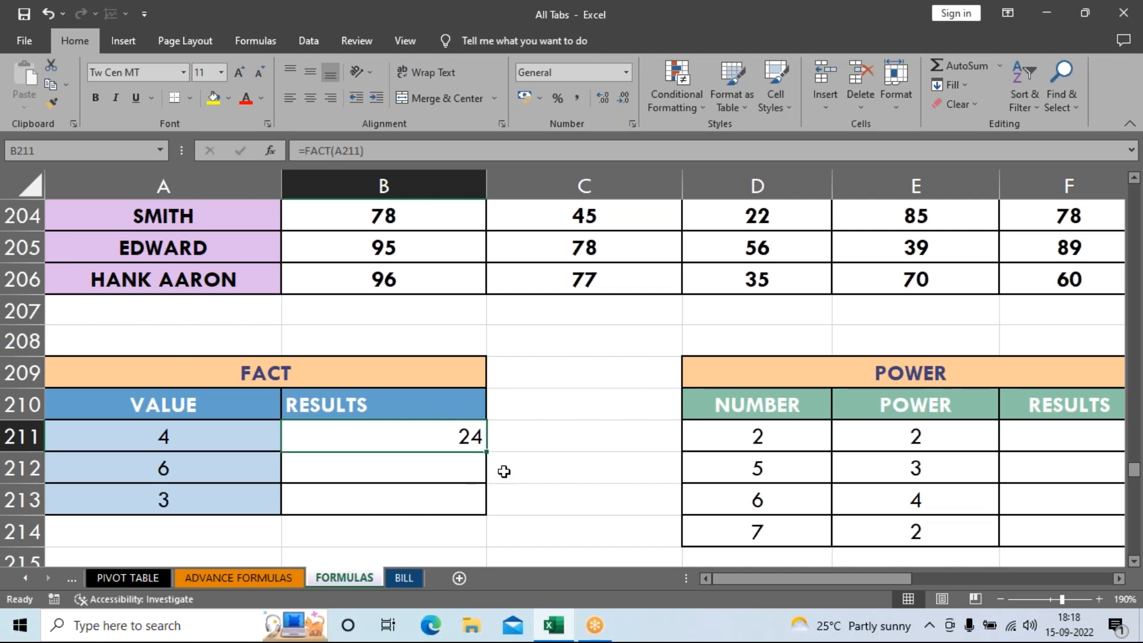
left_click_drag(487, 452, 476, 509)
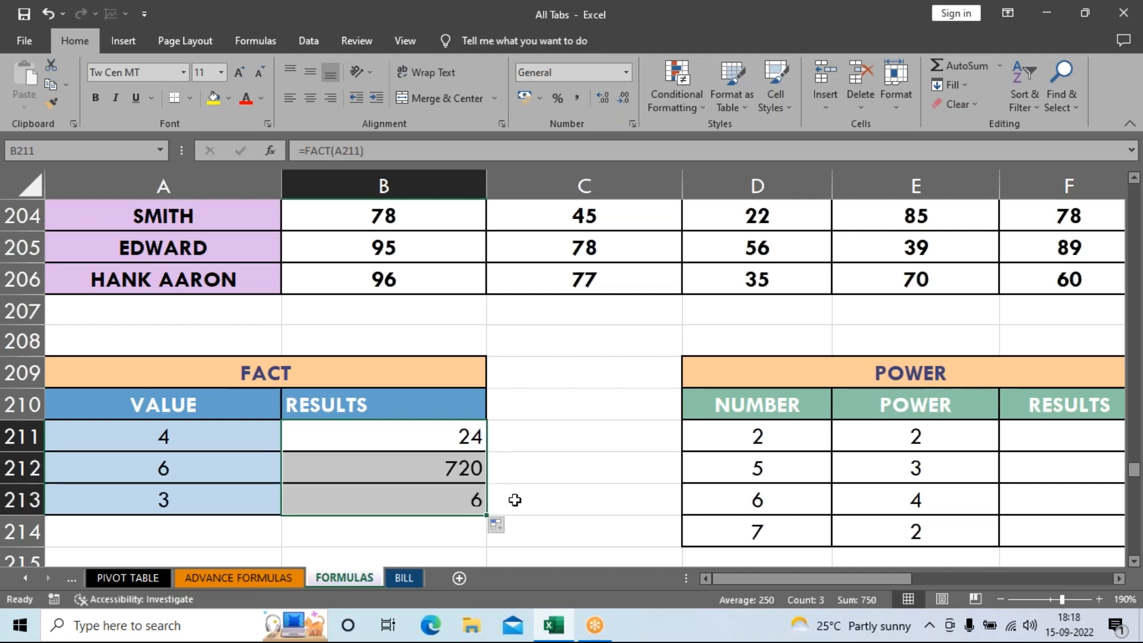
left_click(565, 447)
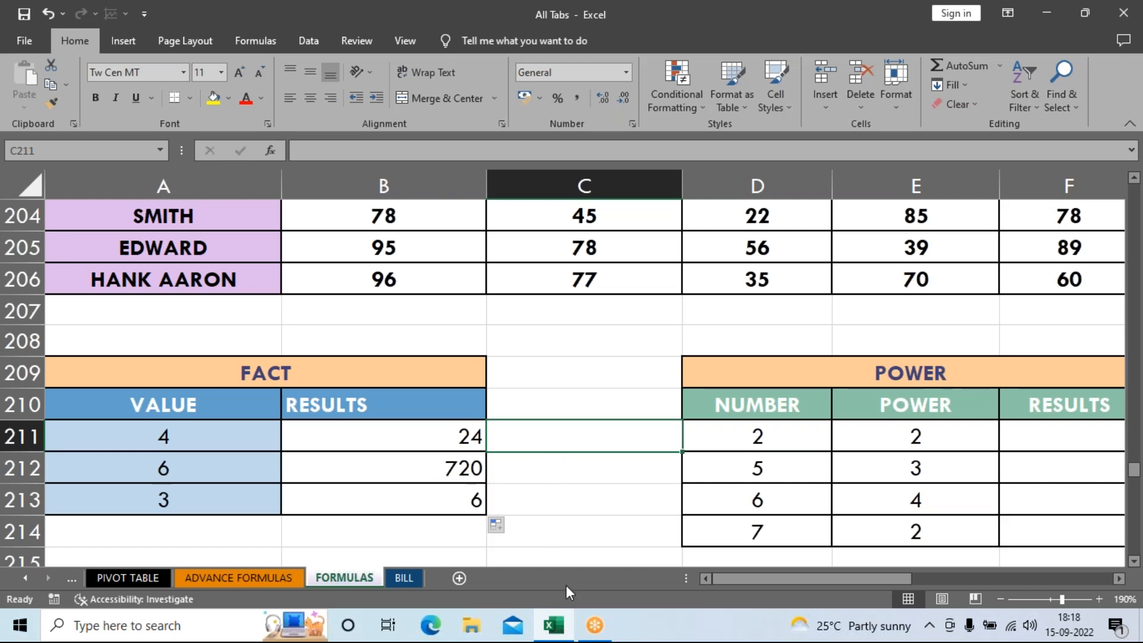
left_click(737, 581)
left_click_drag(737, 581, 794, 580)
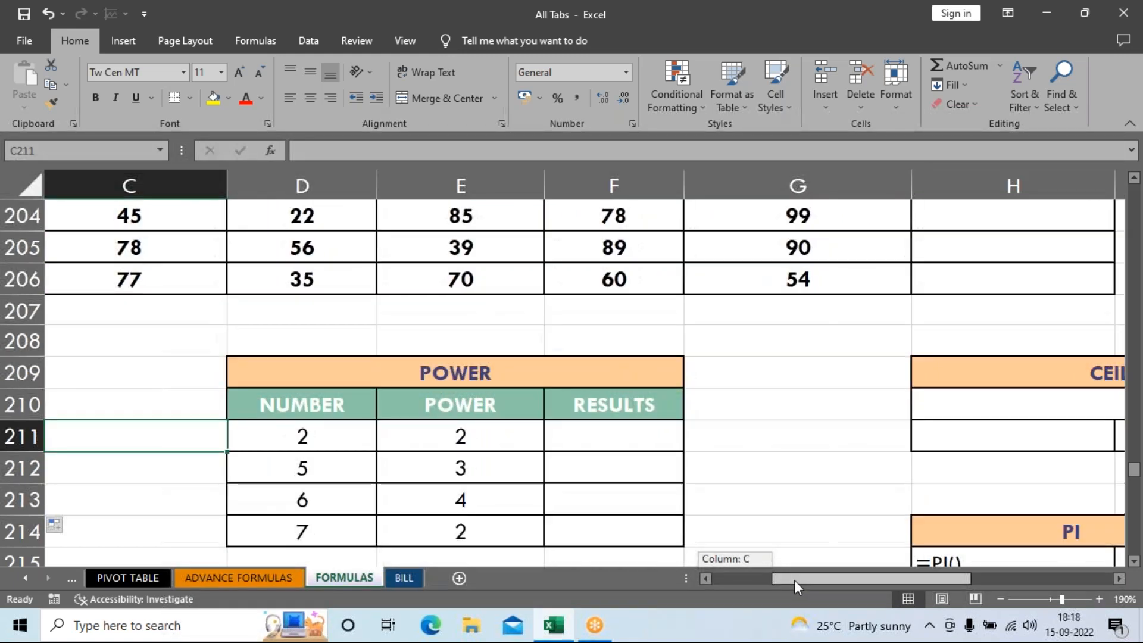
left_click(629, 432)
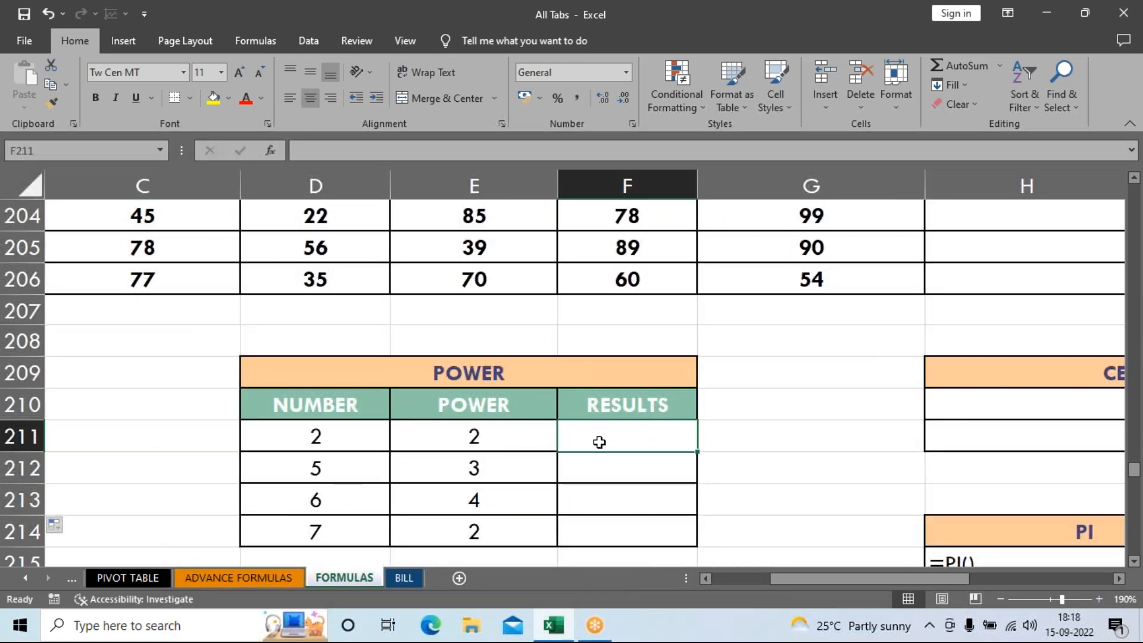
type("=")
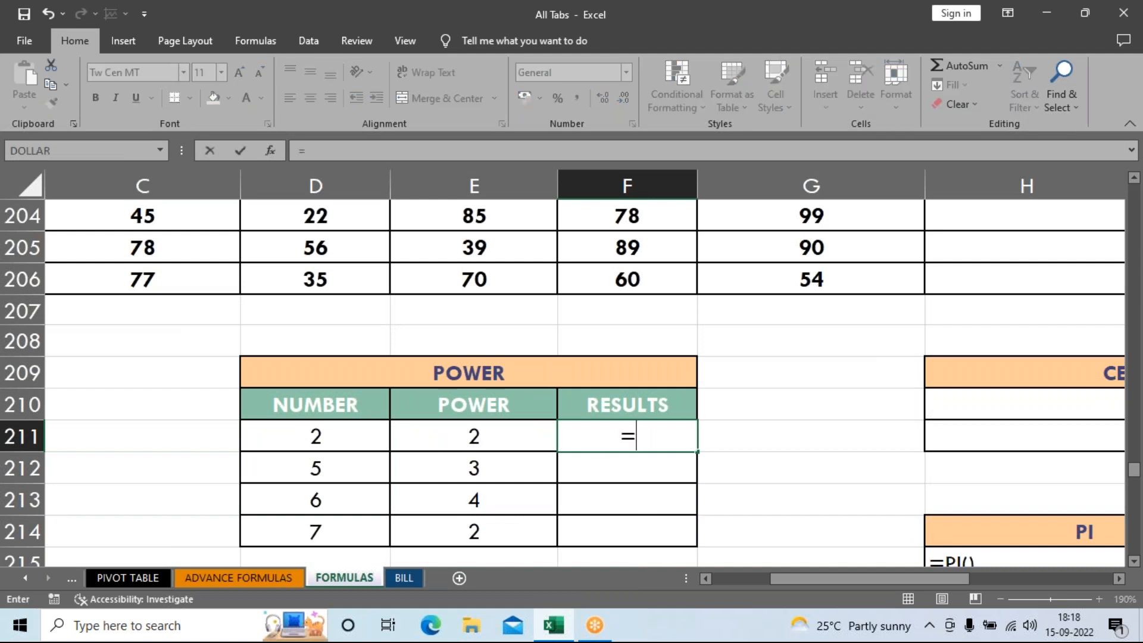
type("pow")
key("Tab")
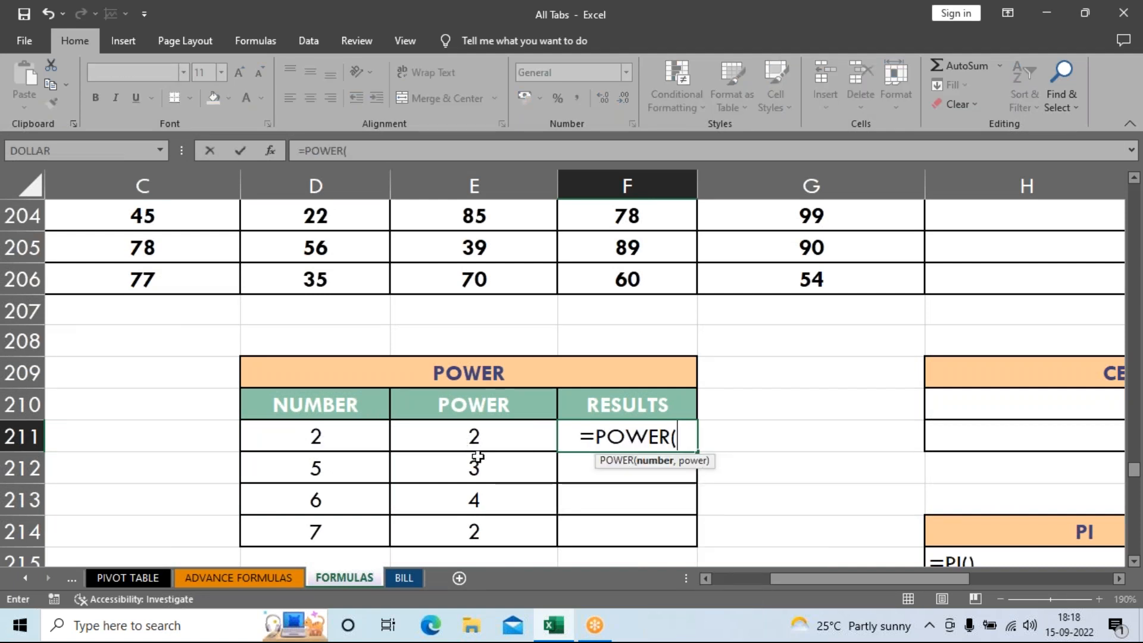
left_click(338, 439)
type(",")
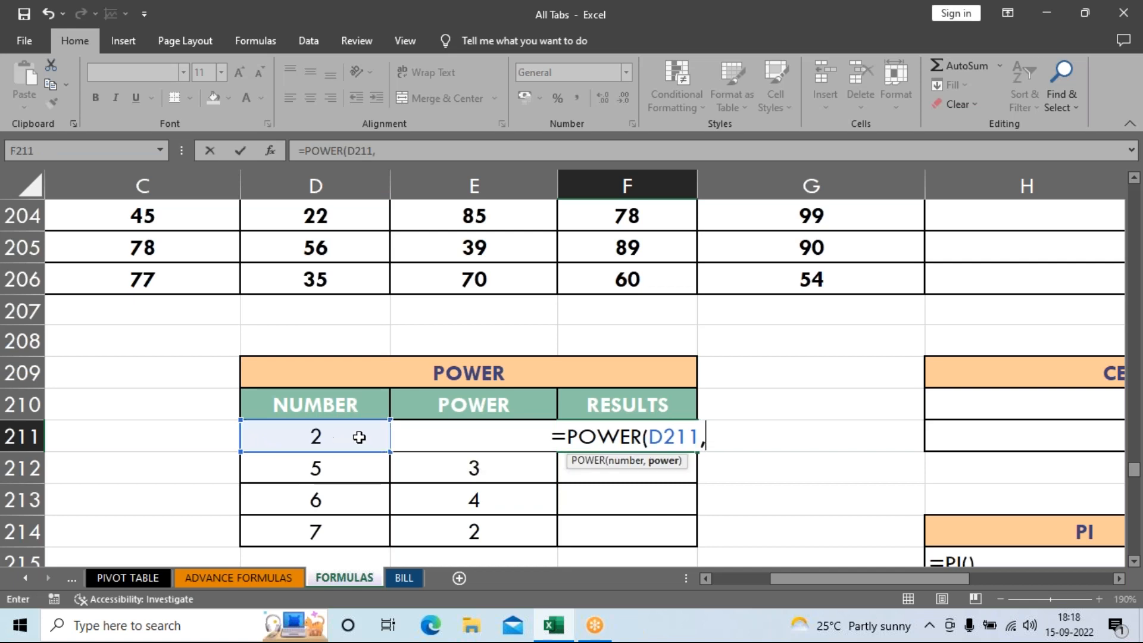
key("BackSpace")
key("BackSpace")
key("BackSpace")
key("BackSpace")
key("BackSpace")
key("BackSpace")
key("BackSpace")
key("BackSpace")
key("BackSpace")
key("BackSpace")
key("BackSpace")
key("BackSpace")
Step: Widen column F so the RESULTS cells of the POWER table have room for a full formula
left_click(662, 463)
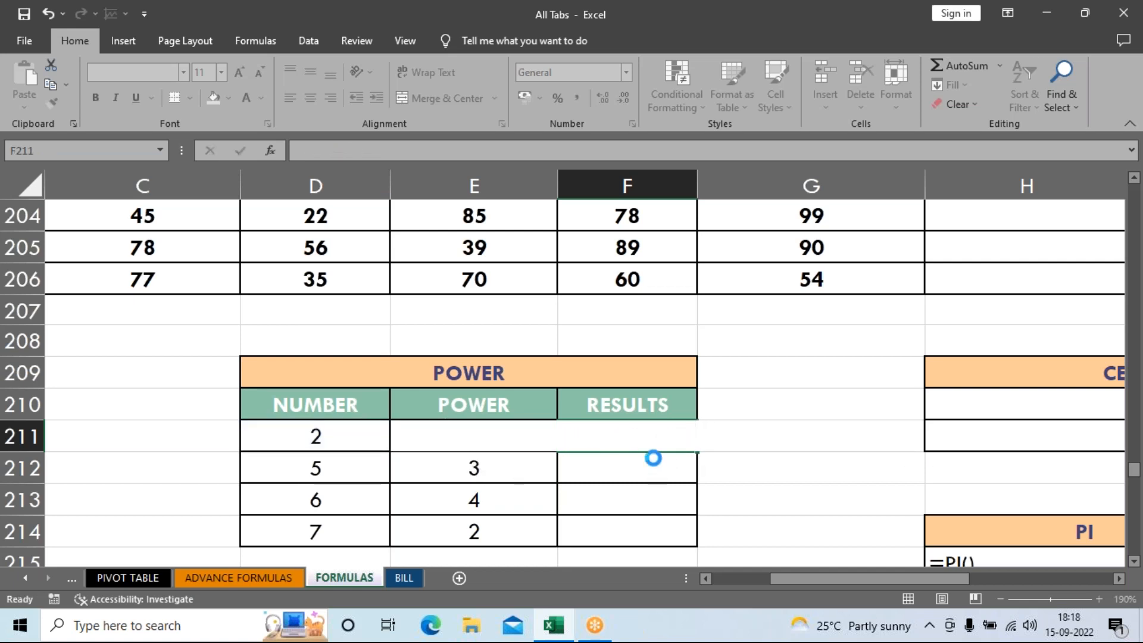
left_click(659, 432)
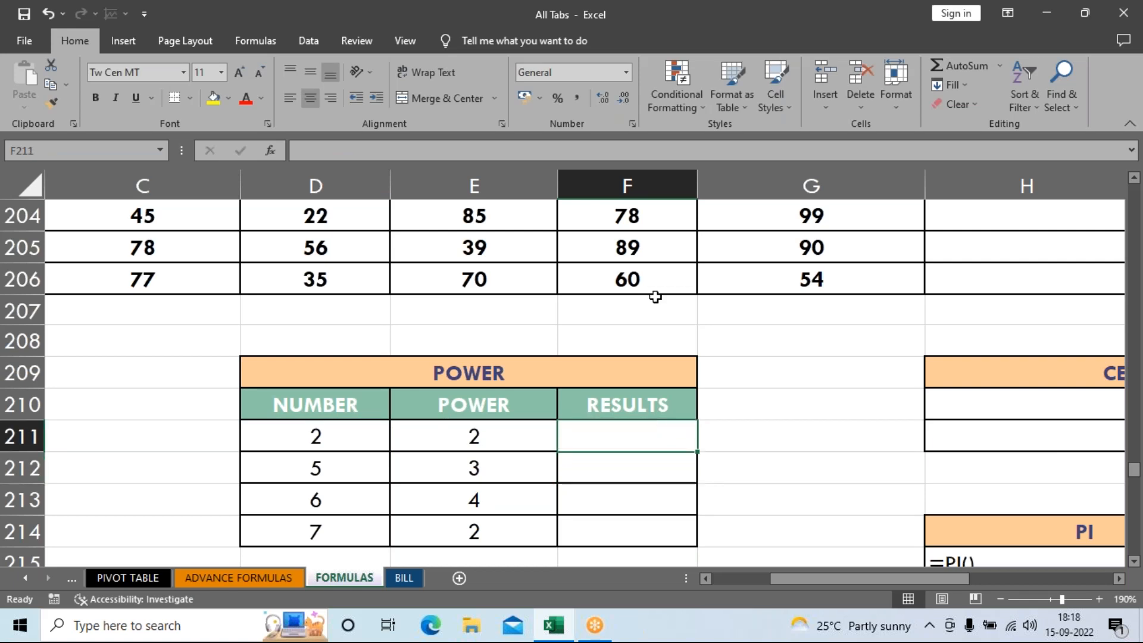
left_click_drag(695, 189, 698, 520)
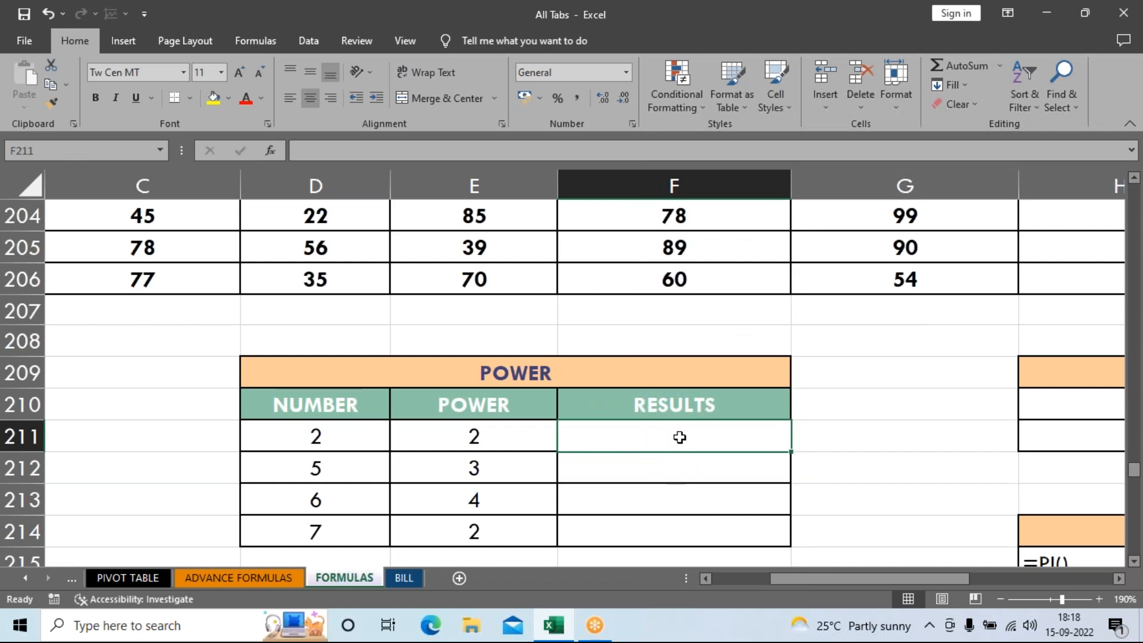
Step: Enter the formula =POWER(D211,E211) in F211 of the POWER table
type("=pow")
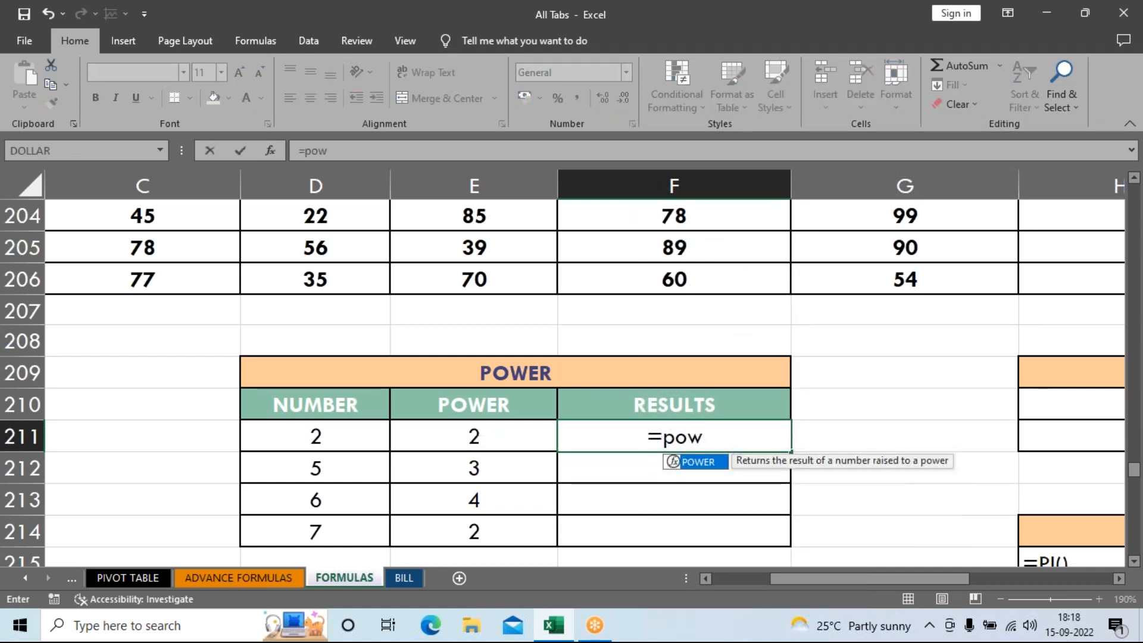
key("Tab")
left_click(347, 432)
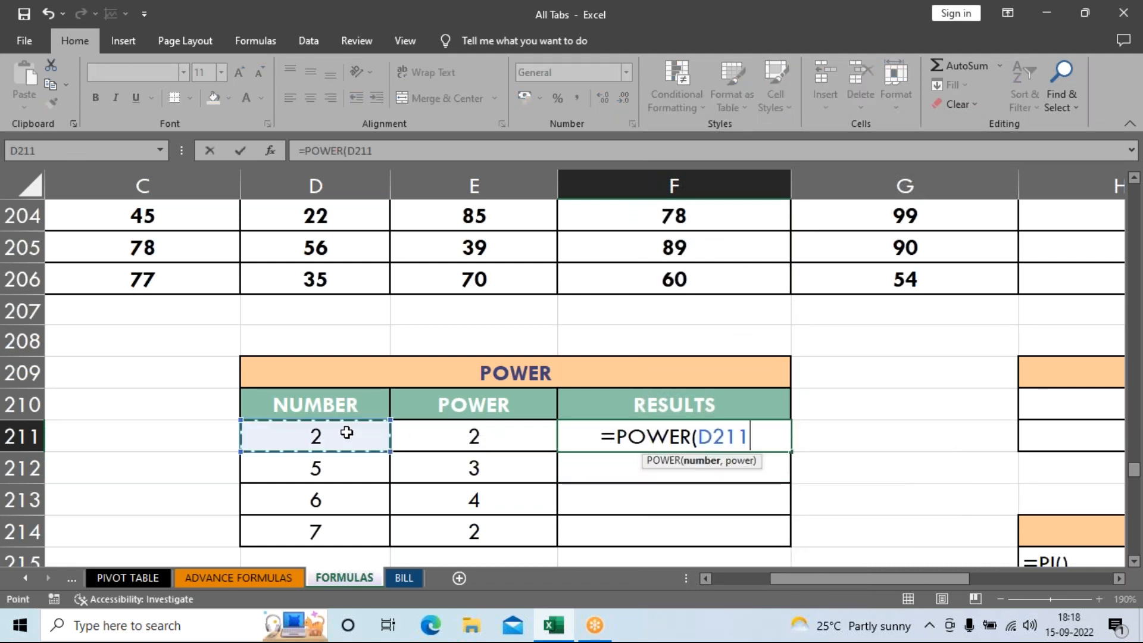
type(",")
left_click(436, 442)
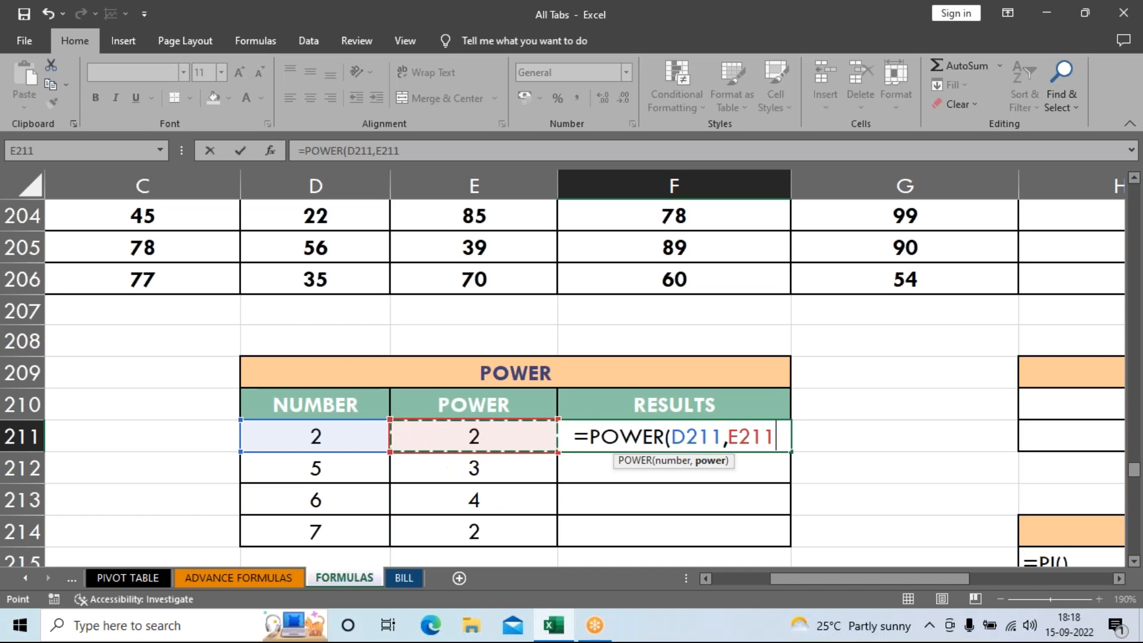
key("Return")
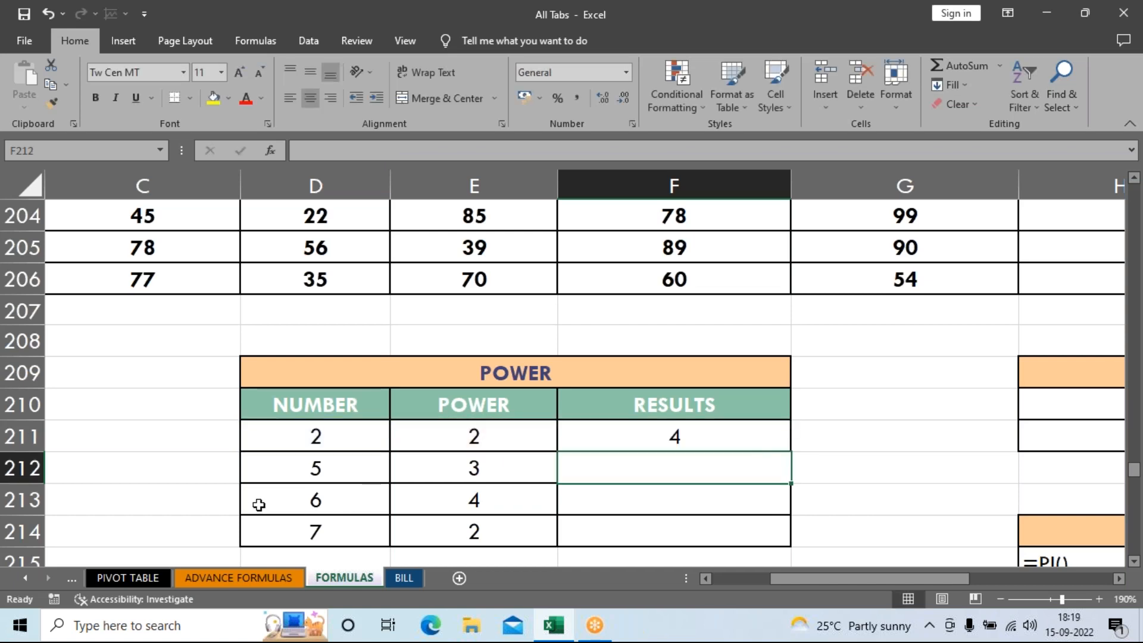
Step: Fill the POWER formula from F211 down to F214
left_click(746, 440)
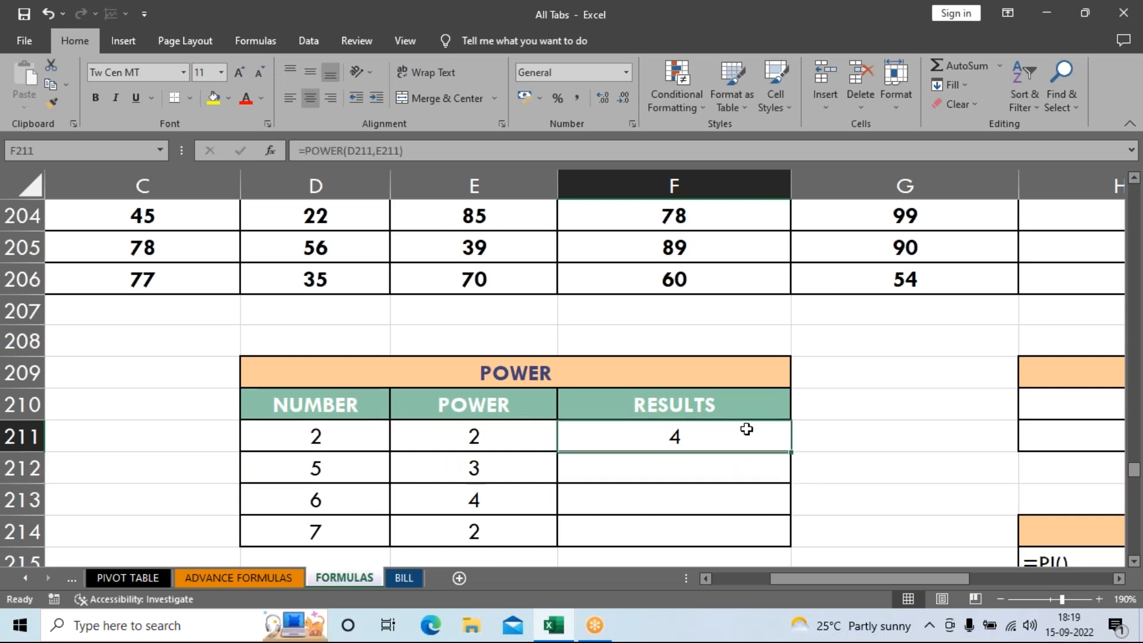
left_click_drag(791, 457, 774, 539)
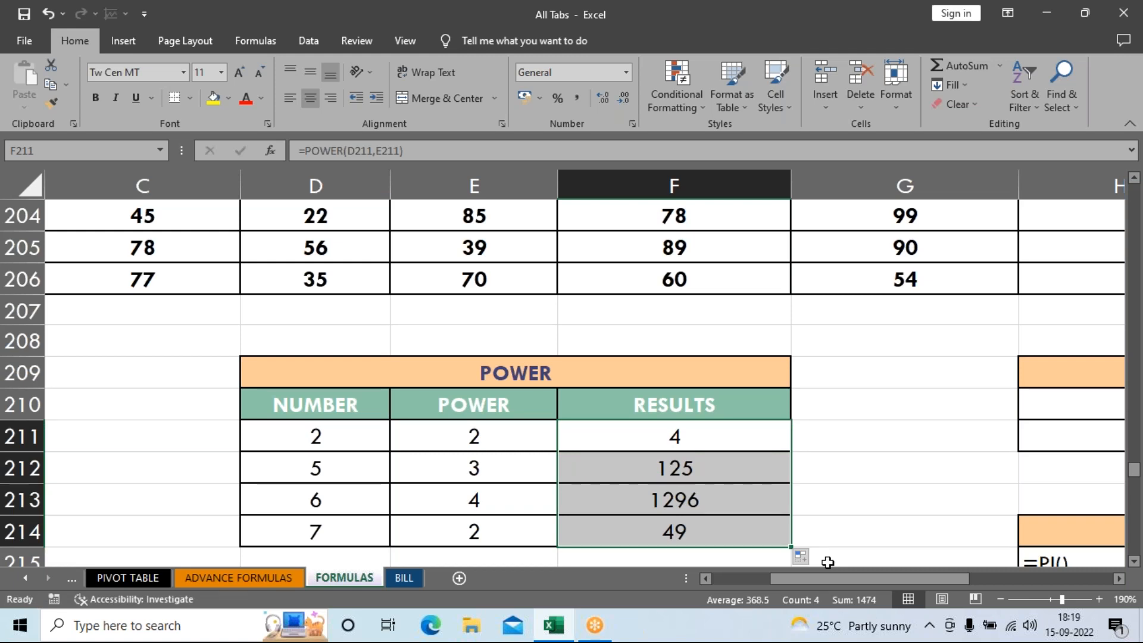
left_click(805, 482)
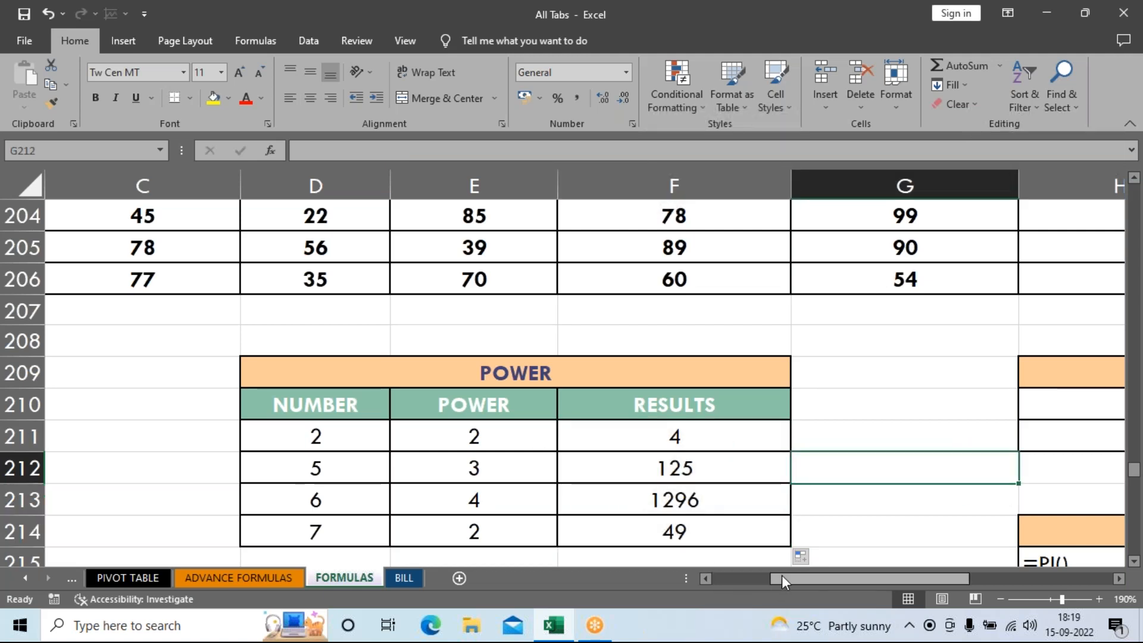
left_click_drag(782, 575, 898, 580)
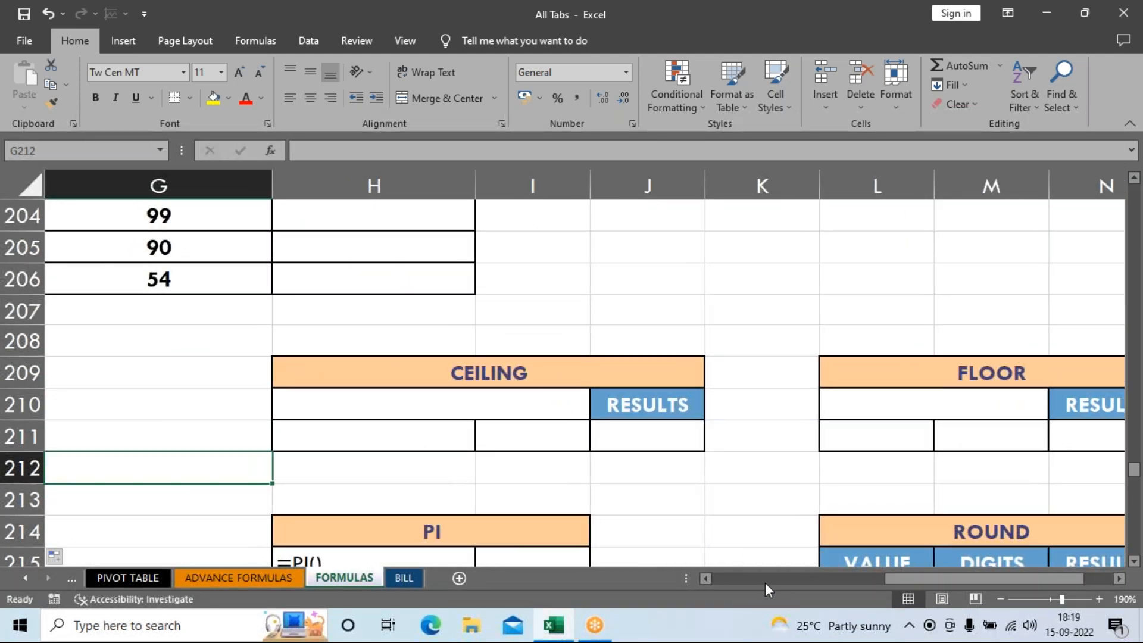
left_click(705, 577)
left_click(705, 576)
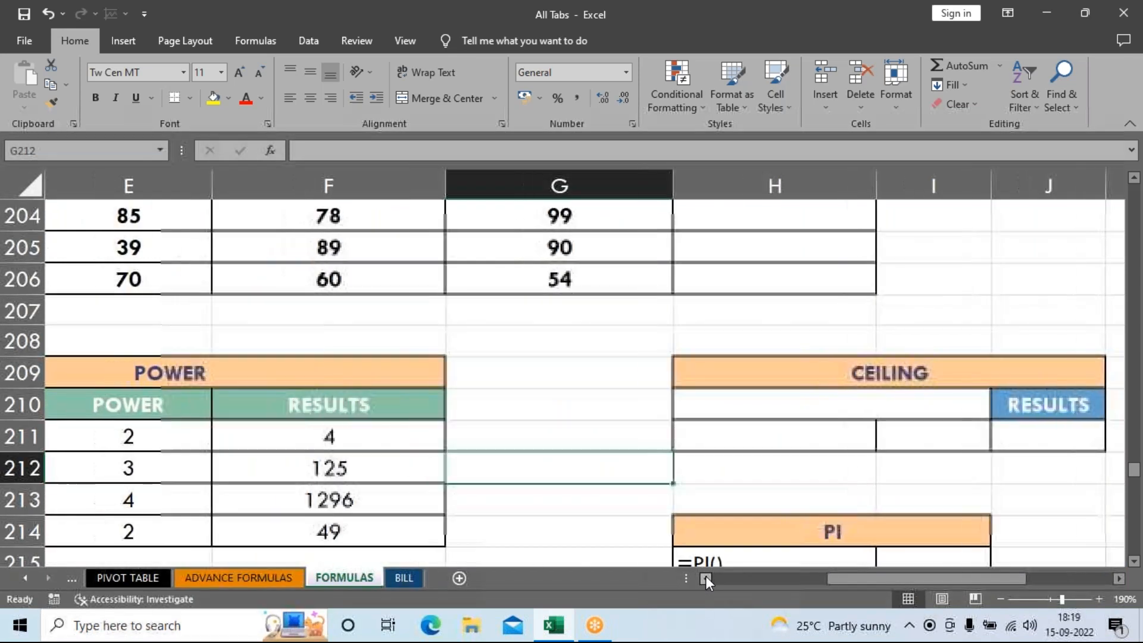
left_click(705, 577)
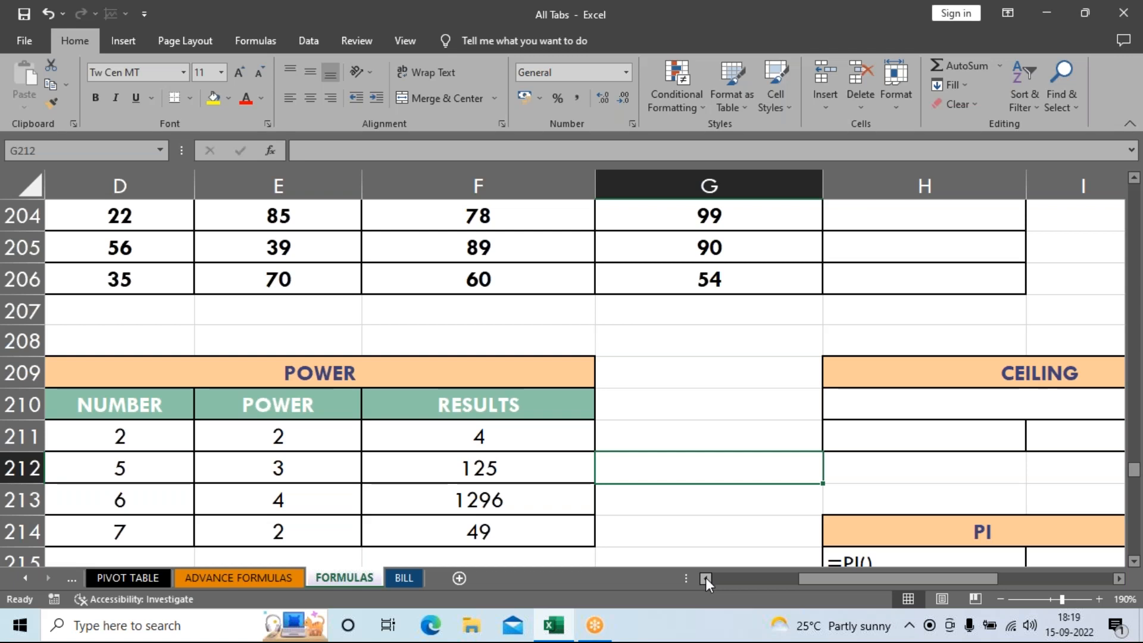
left_click(854, 120)
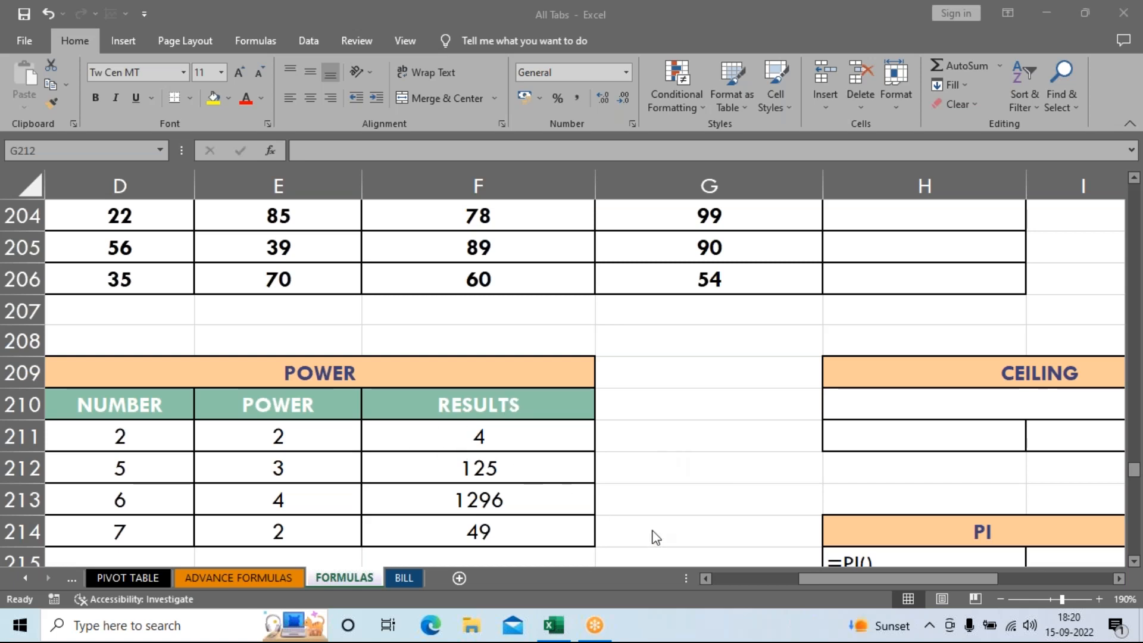
left_click_drag(817, 580, 889, 577)
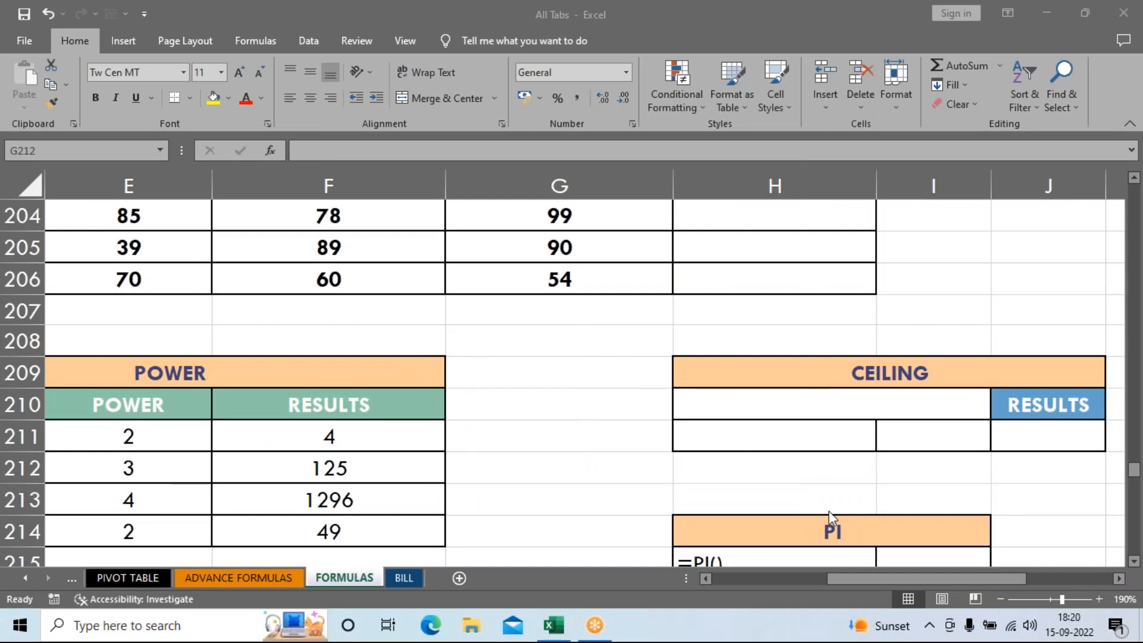
Step: Clear the POWER table's results in F211:F214
left_click_drag(848, 583, 774, 577)
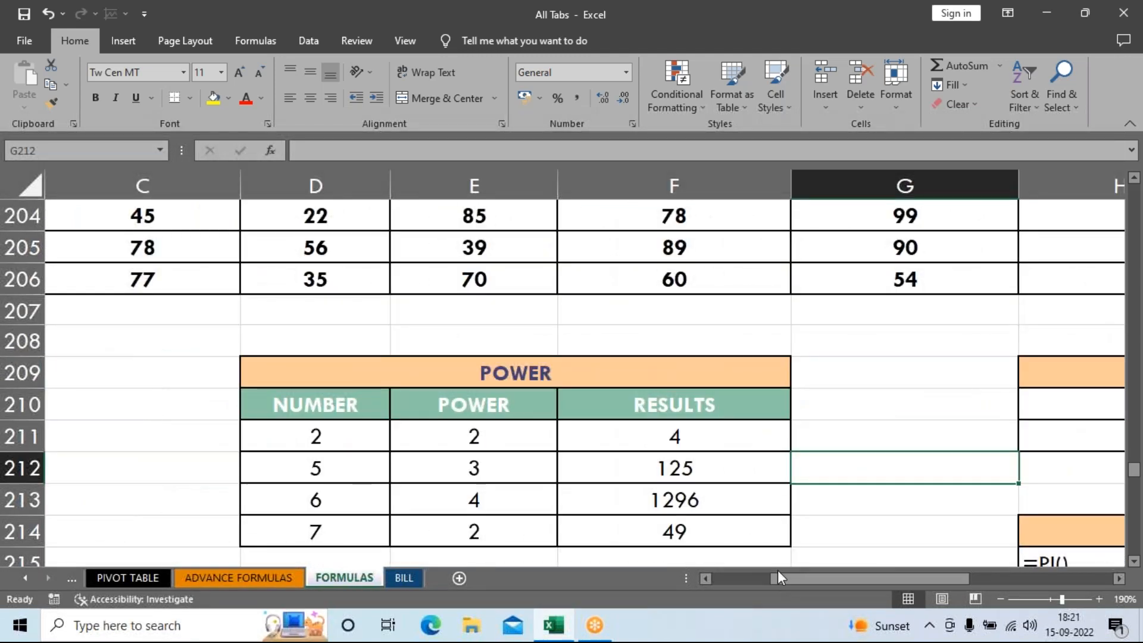
left_click_drag(687, 438, 684, 528)
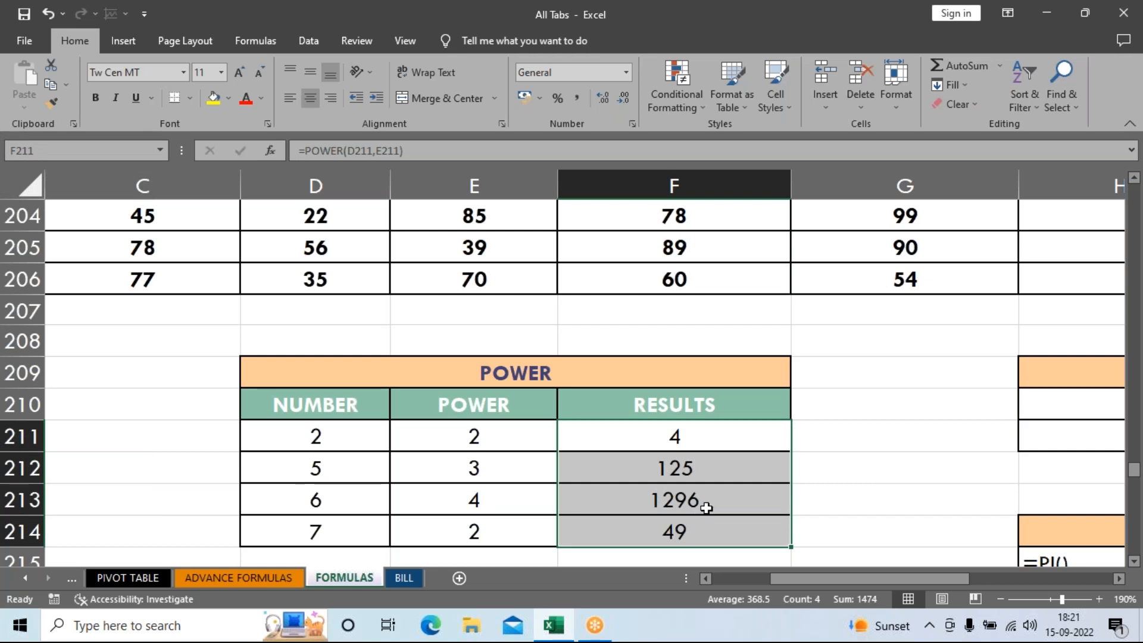
key("Delete")
Step: Enter the formula =POWER(D211,E211) in cell F211, the first RESULTS cell of the POWER table
left_click(706, 436)
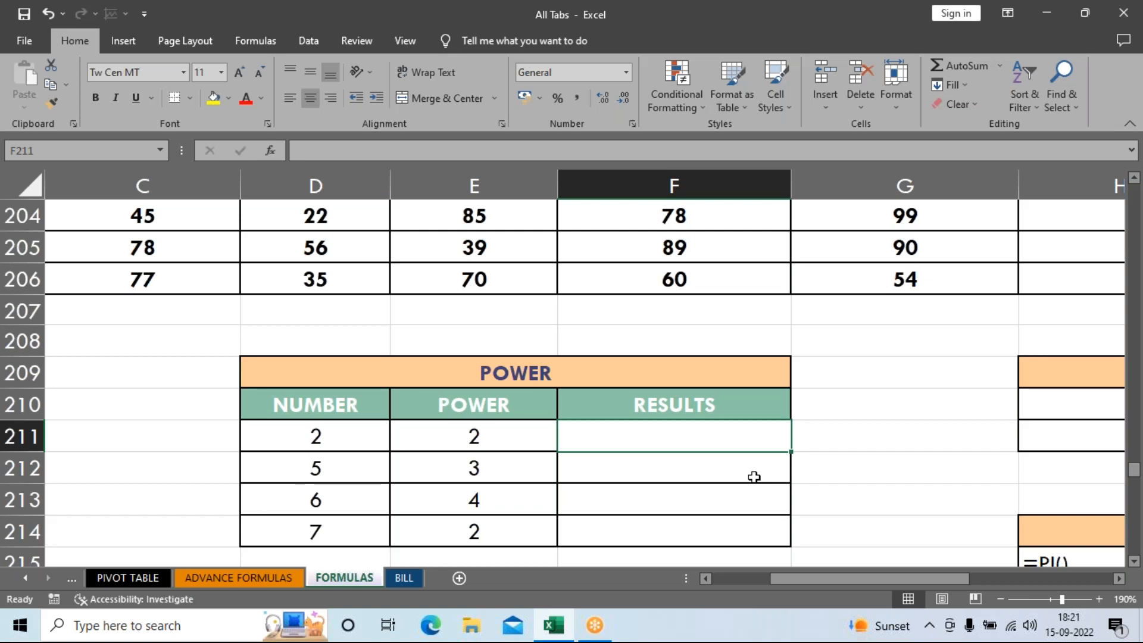
type("=p")
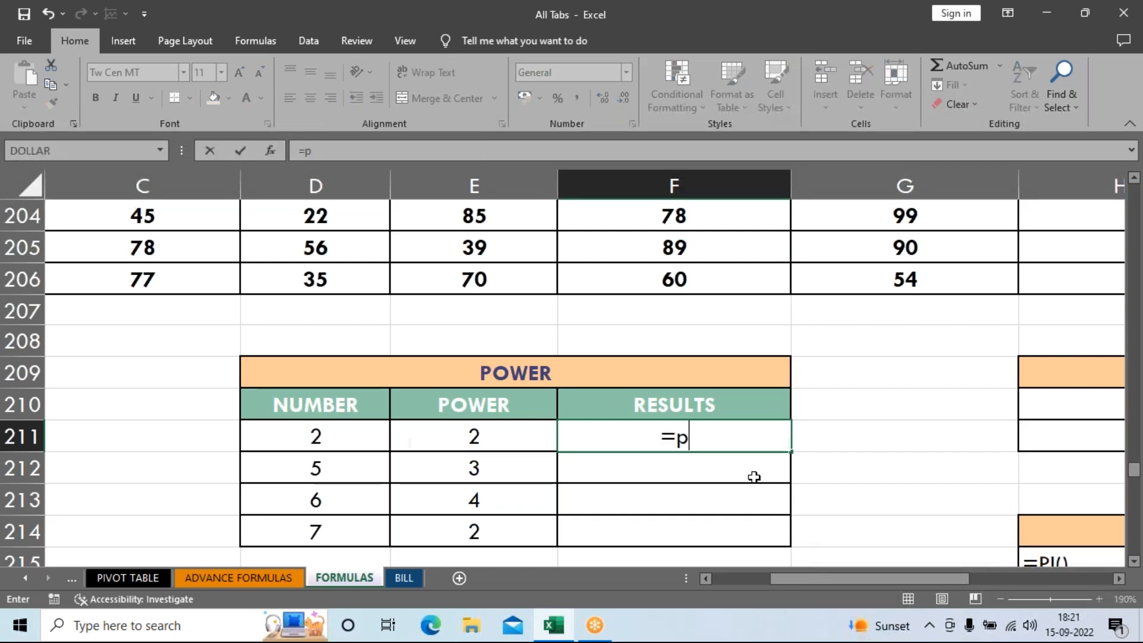
type("w")
key("BackSpace")
type("o")
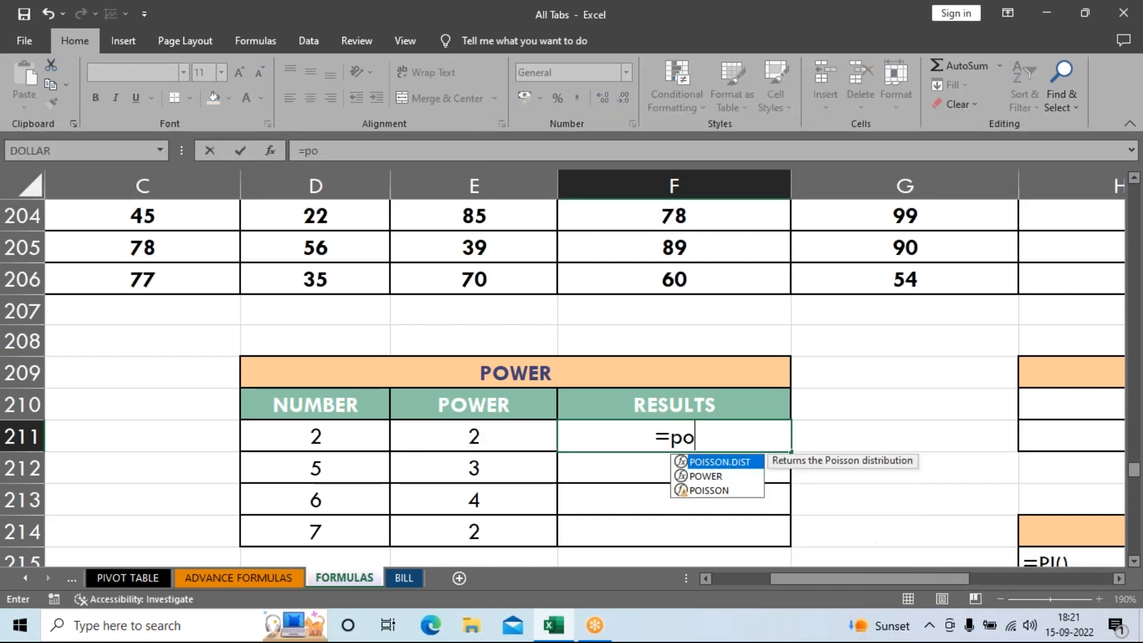
type("w")
key("Tab")
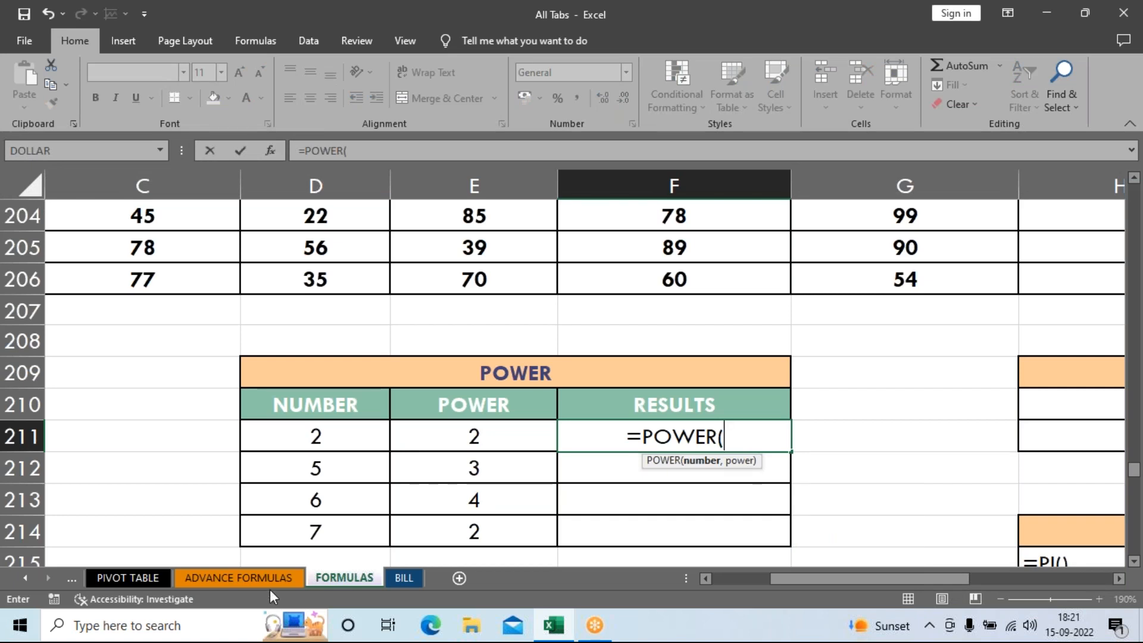
left_click(330, 439)
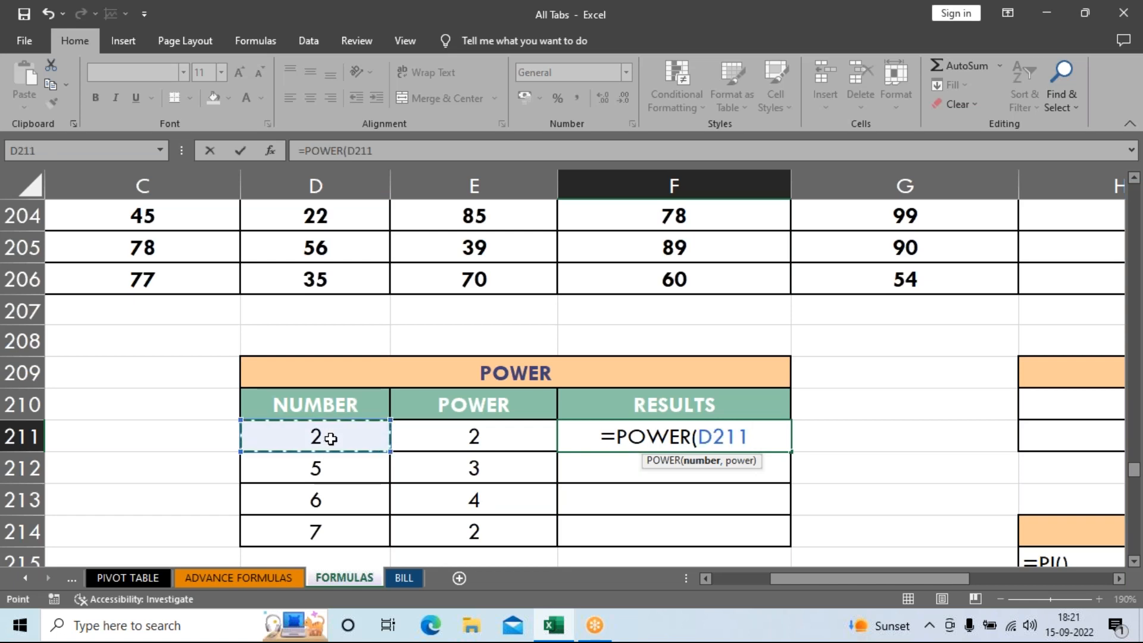
type(",")
left_click(411, 441)
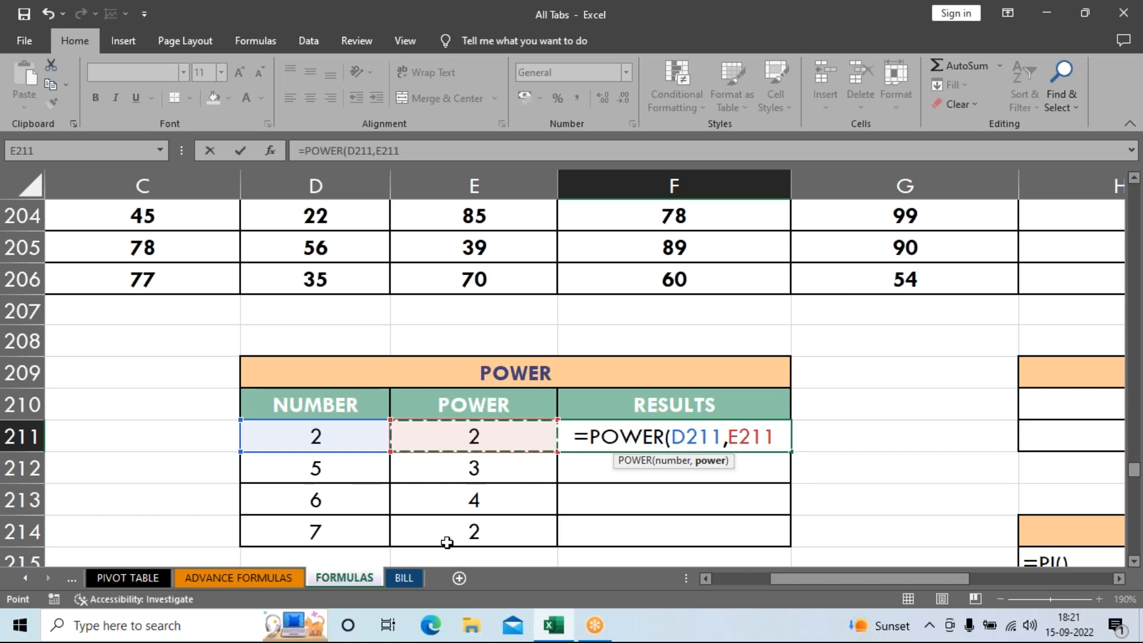
key("Return")
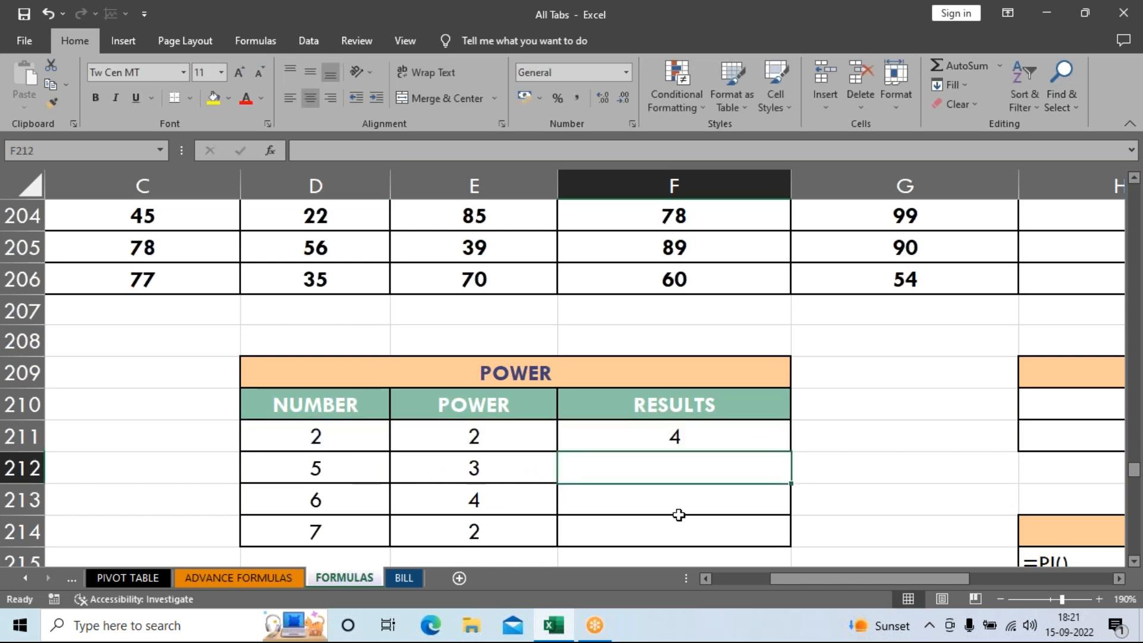
Step: Review the POWER formula's cell references in F211 and make column F slightly wider
left_click(668, 432)
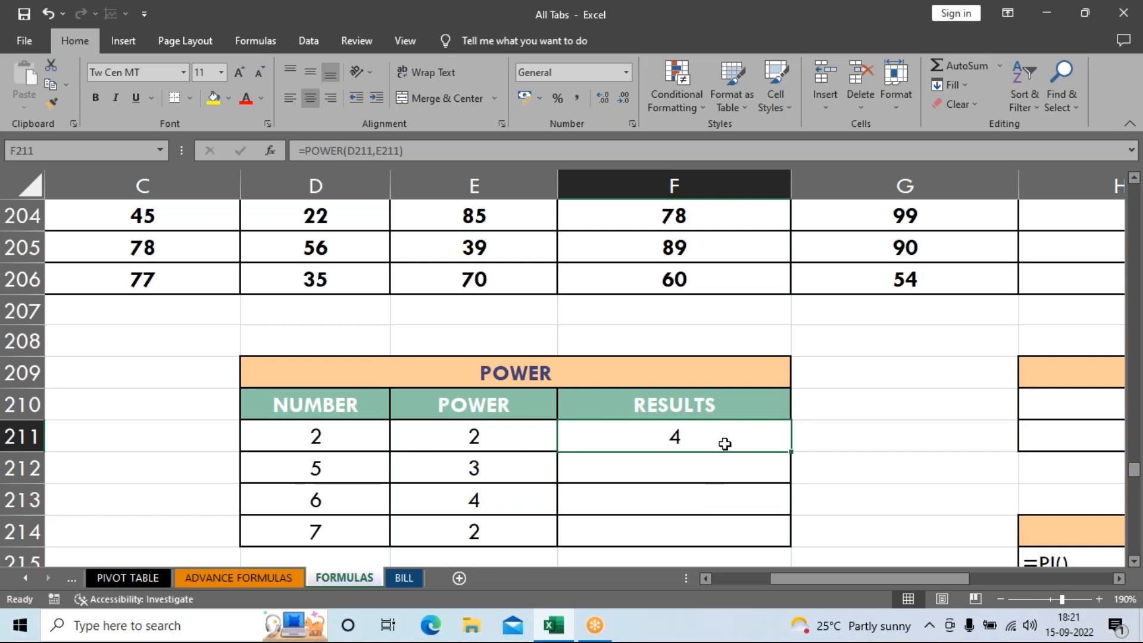
double_click(724, 443)
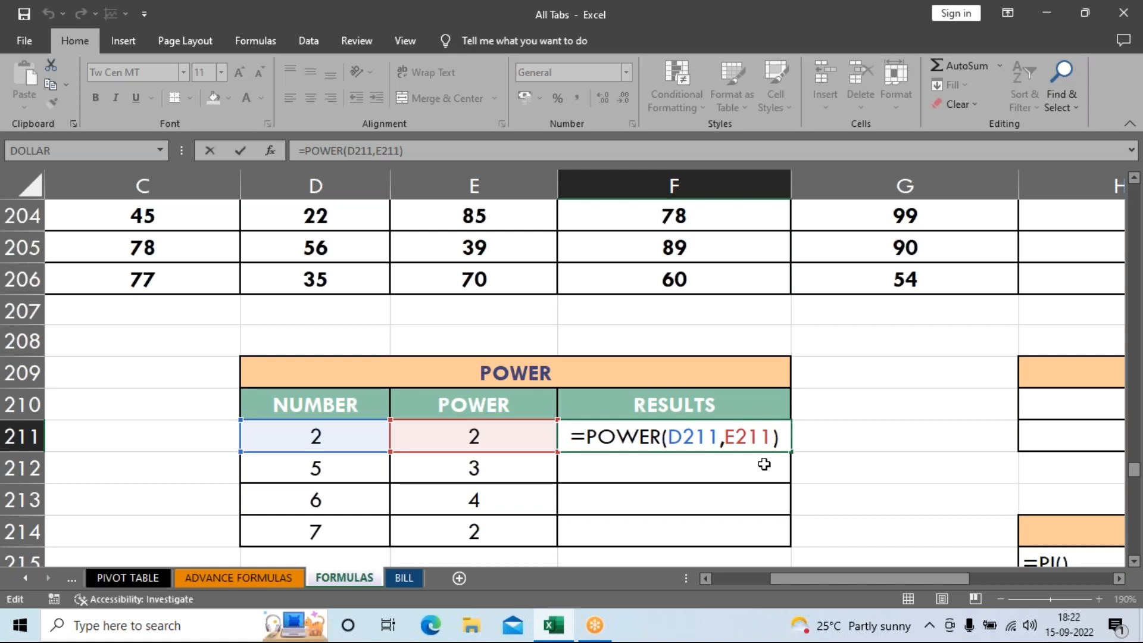
key("Return")
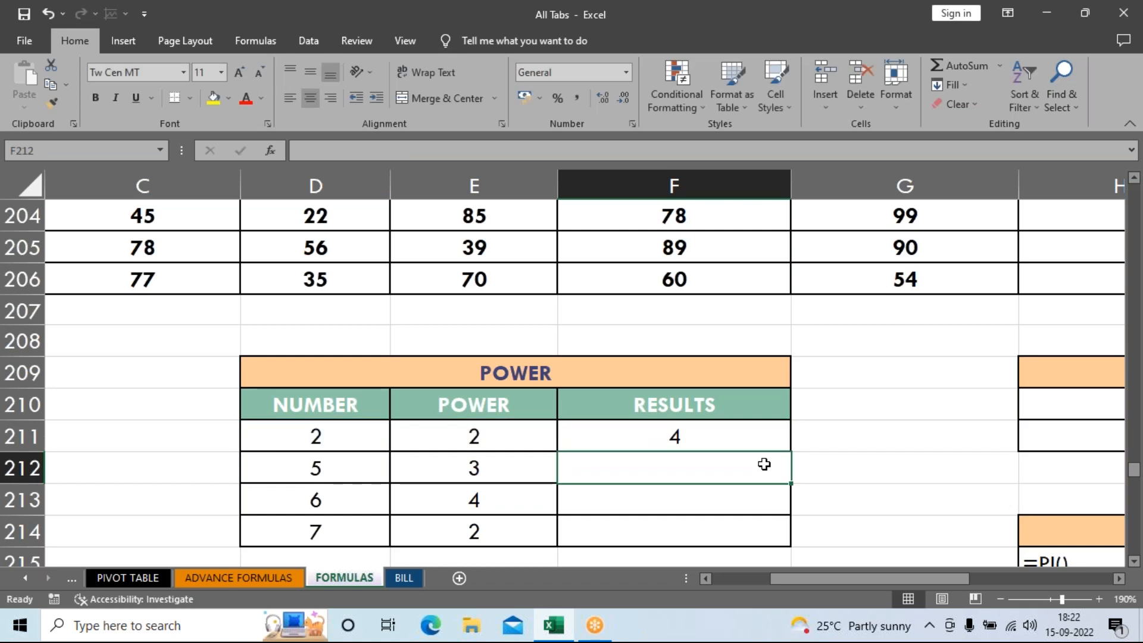
left_click_drag(792, 186, 935, 187)
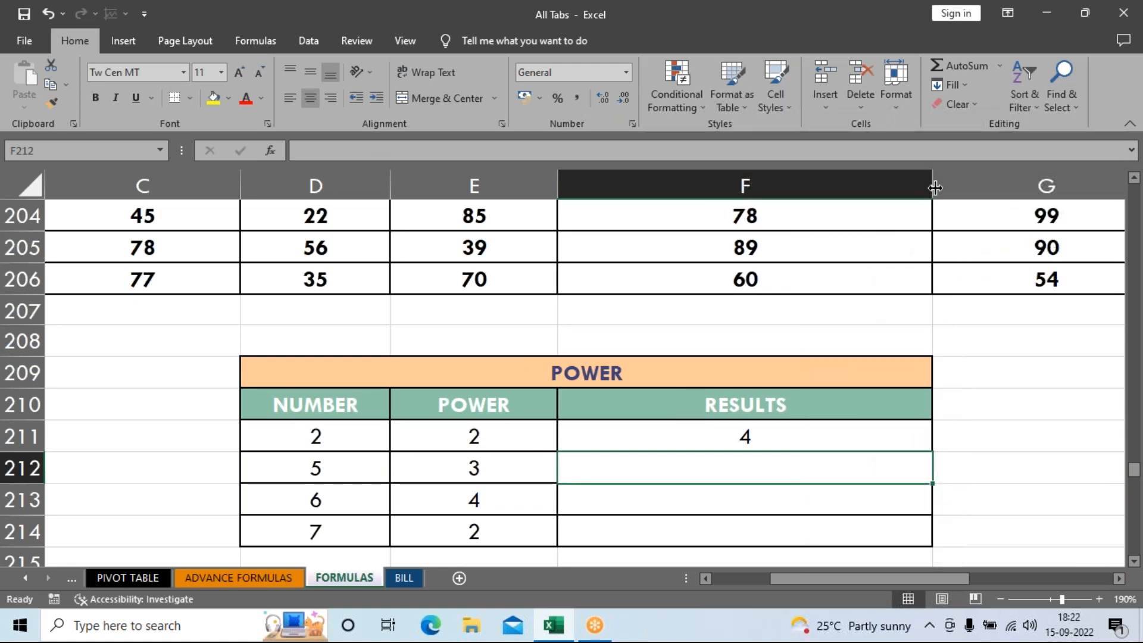
left_click_drag(934, 190, 802, 189)
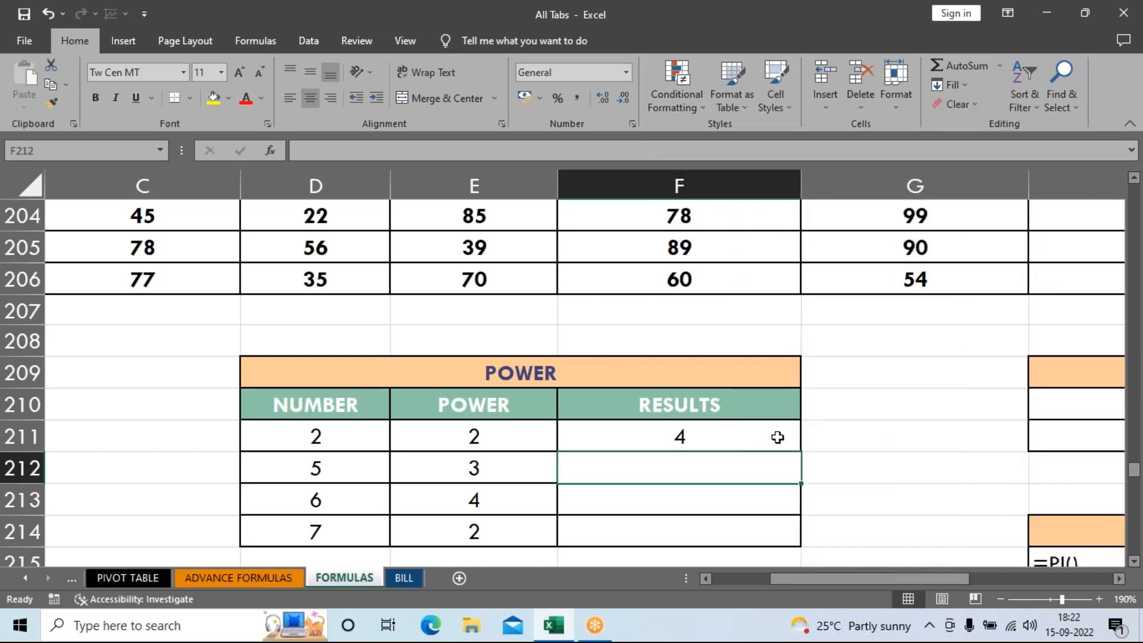
Step: Fill the POWER formula from F211 down through F214
left_click(778, 437)
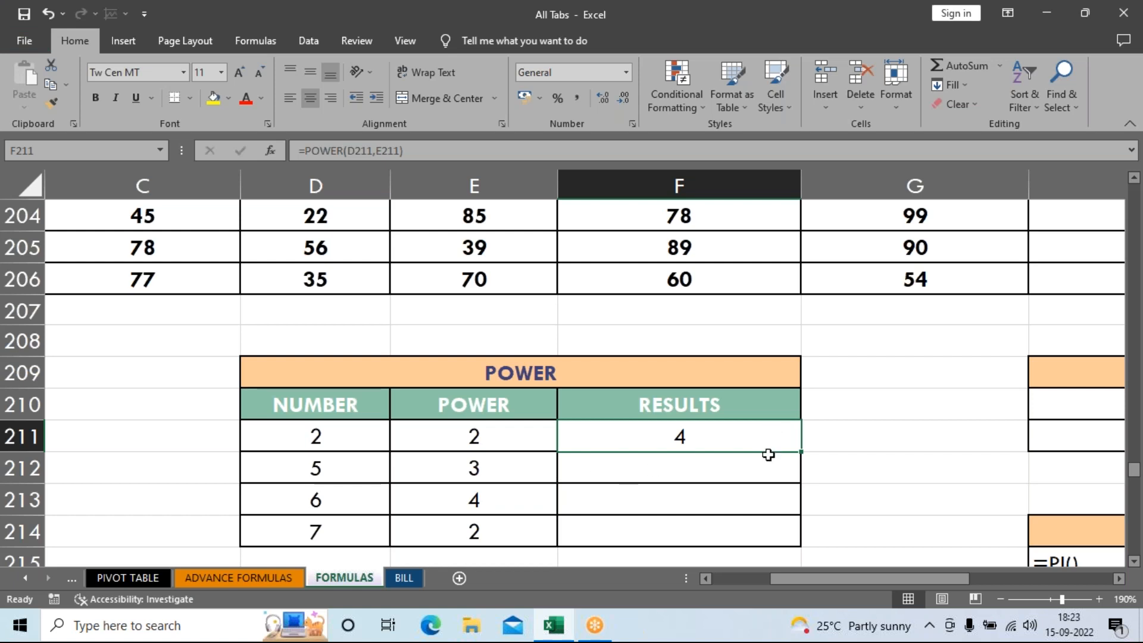
left_click_drag(804, 451, 786, 555)
left_click(870, 506)
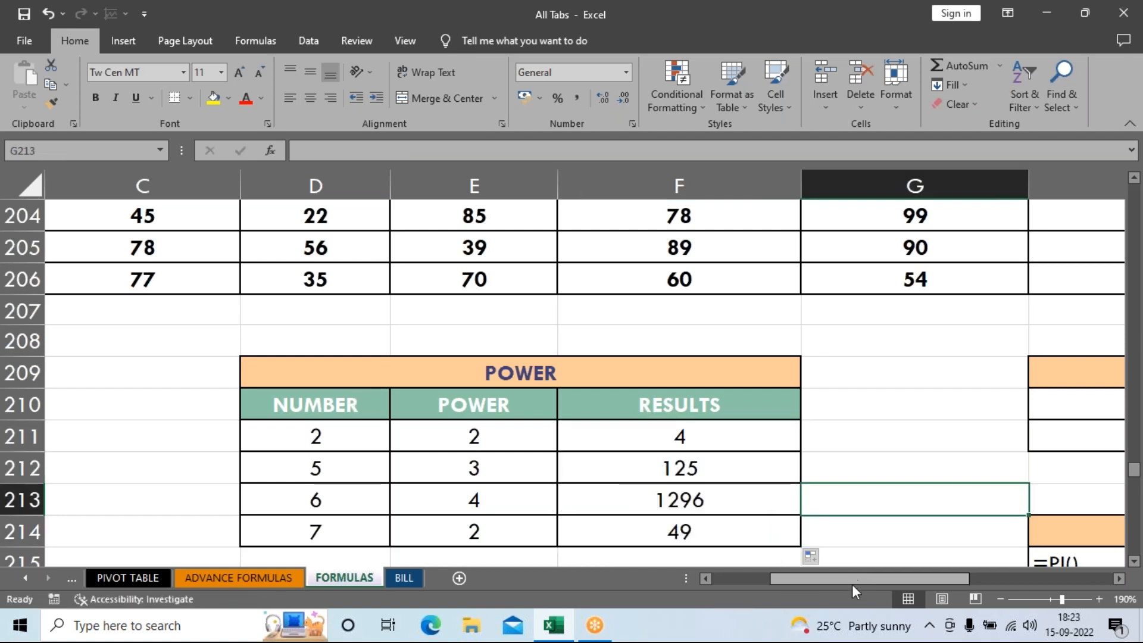
Step: Enter 22 in H211 and 5 in I211 of the CEILING table, and widen its RESULTS column J to fit a full formula
left_click_drag(852, 582, 994, 579)
left_click(433, 442)
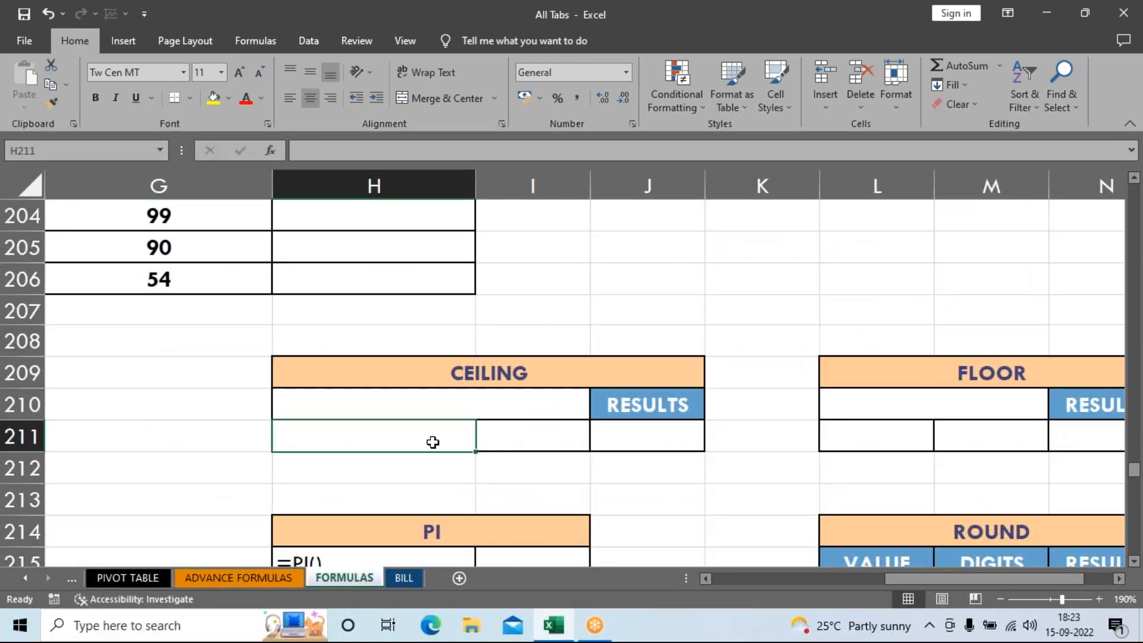
type("22")
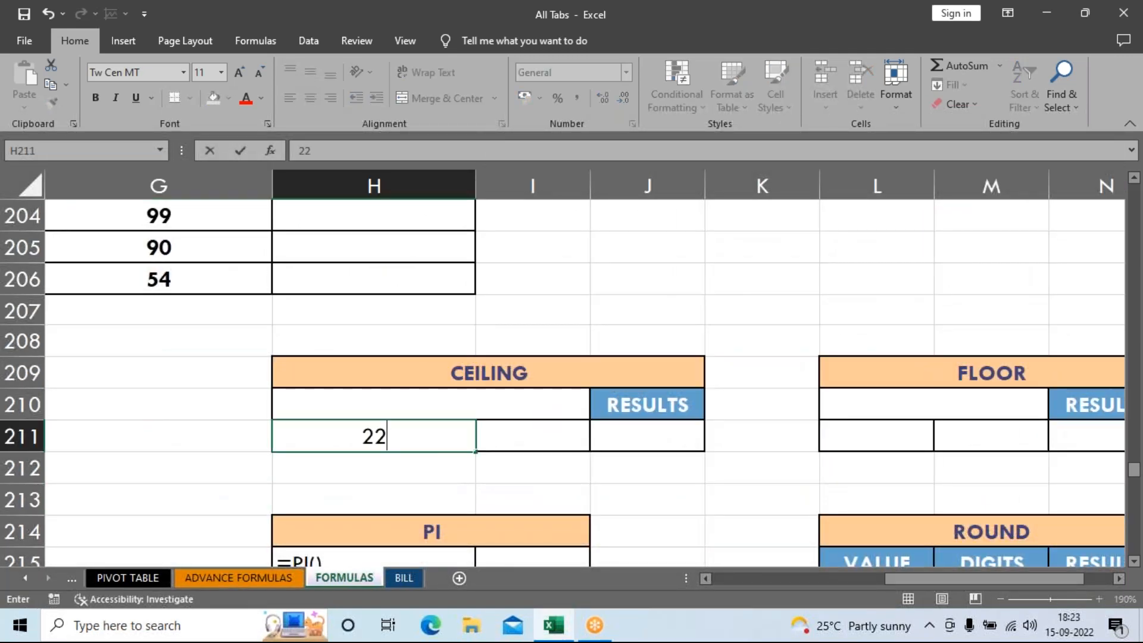
key("Tab")
type("5")
key("Return")
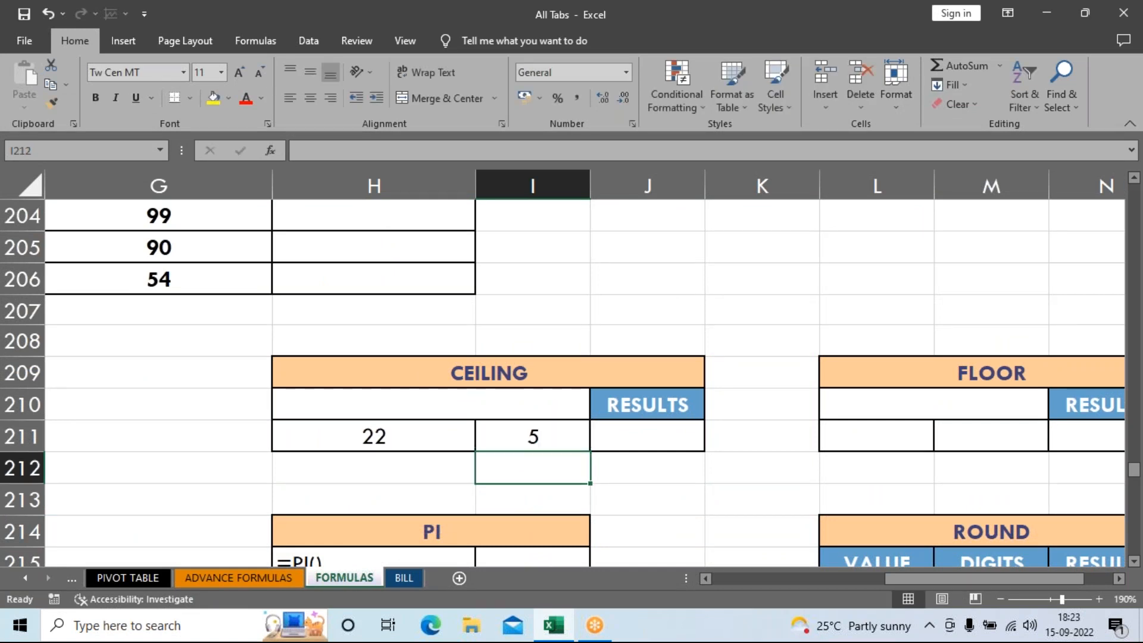
left_click_drag(705, 185, 788, 185)
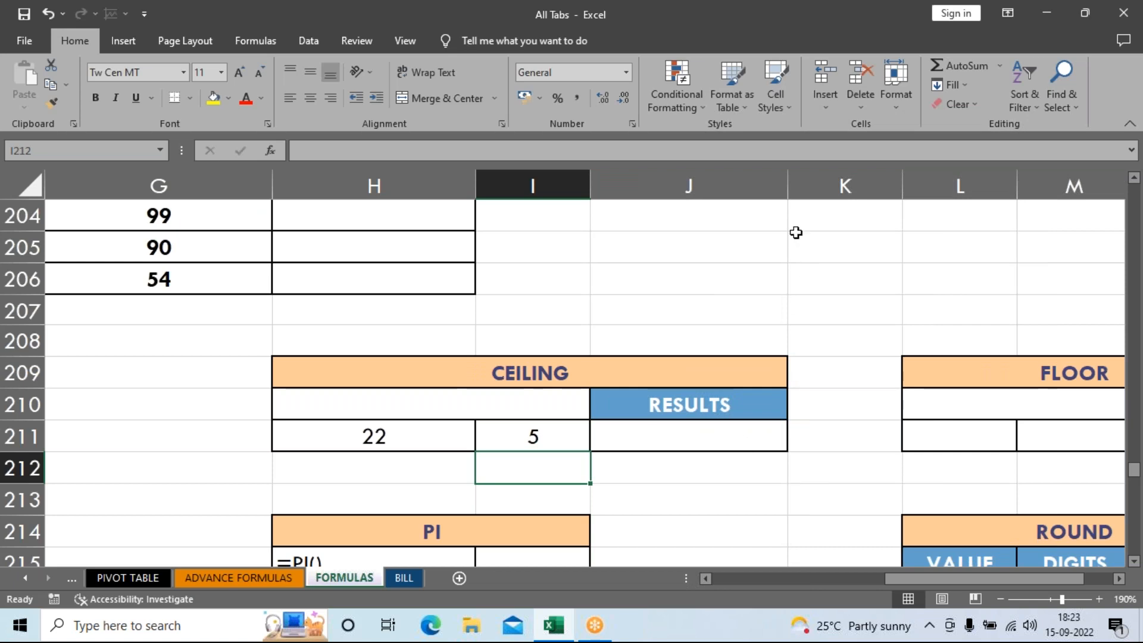
left_click_drag(793, 185, 842, 186)
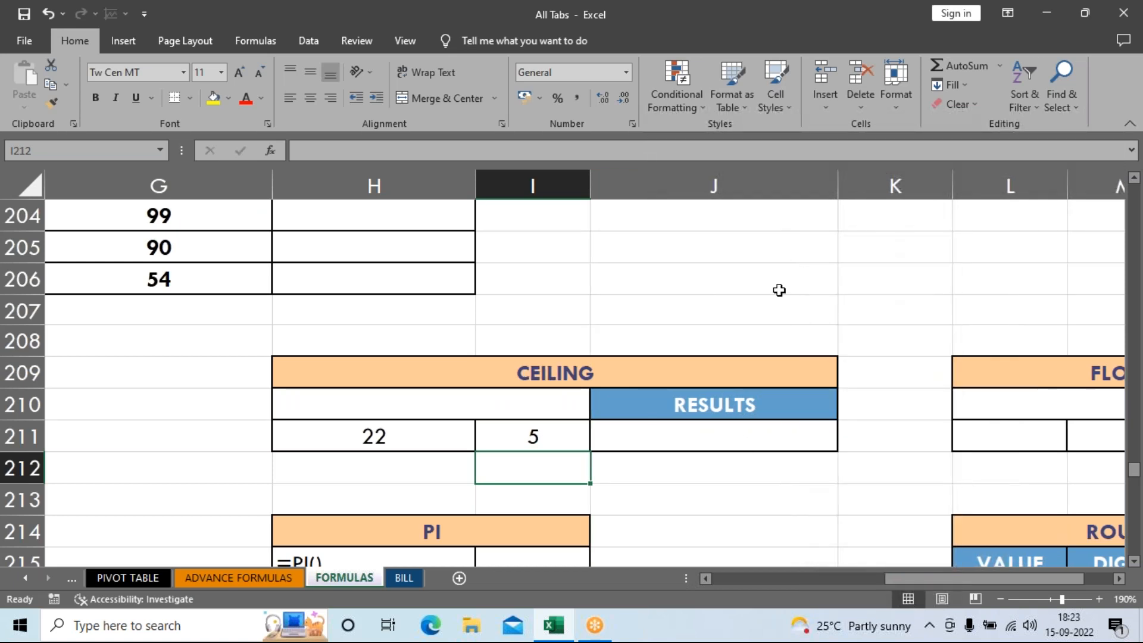
Step: Enter the formula =CEILING(H211,I211) in J211 of the CEILING table
left_click(708, 436)
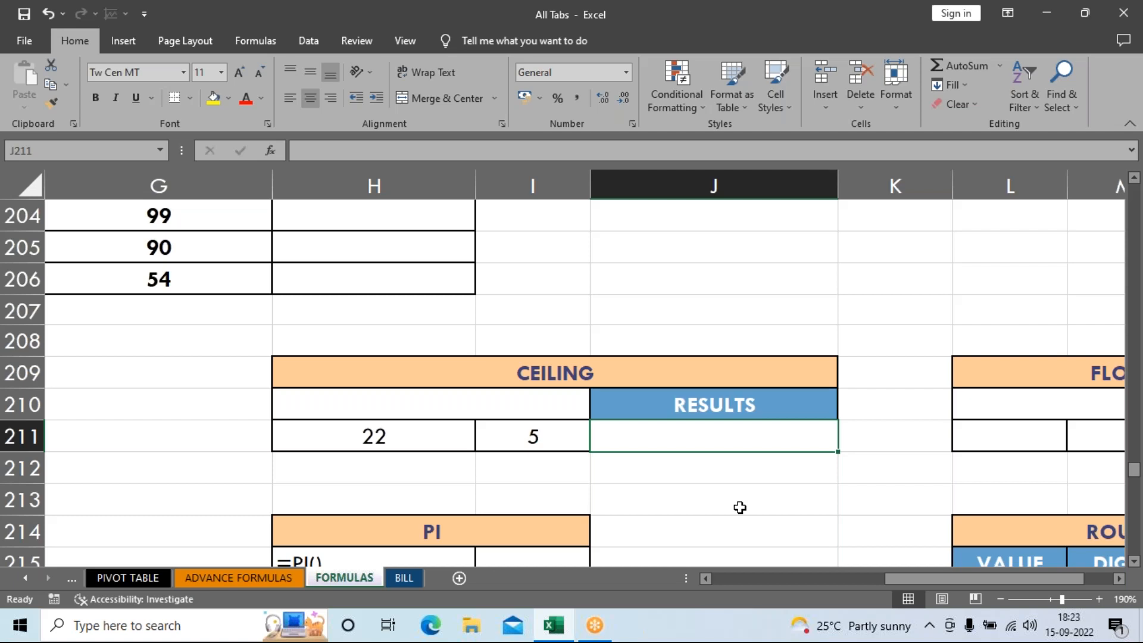
type("=c")
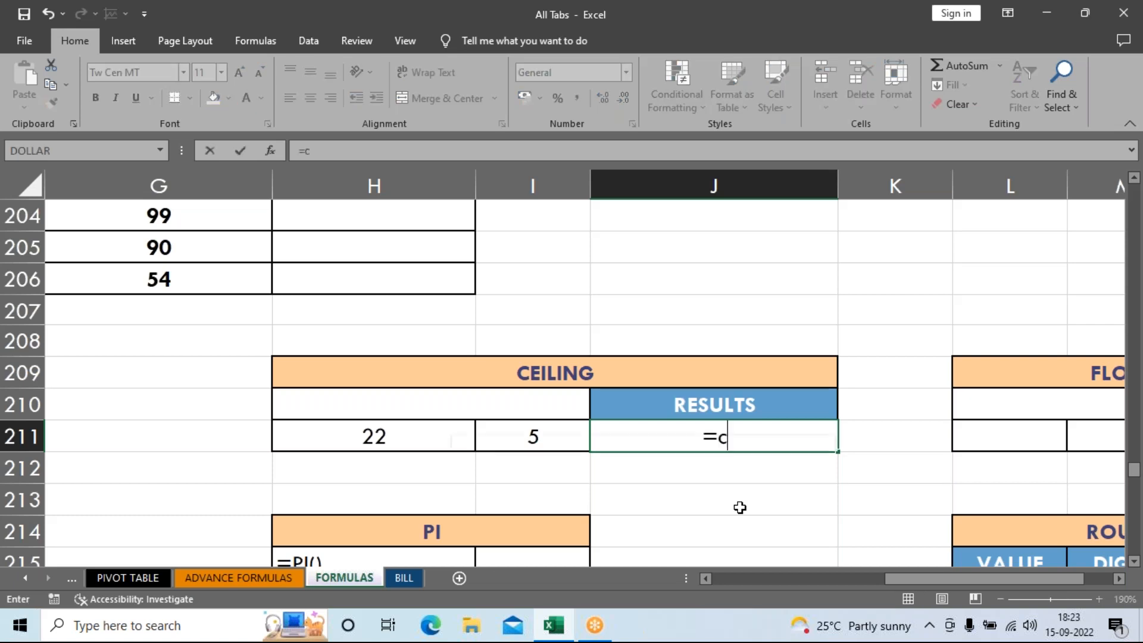
type("el")
key("BackSpace")
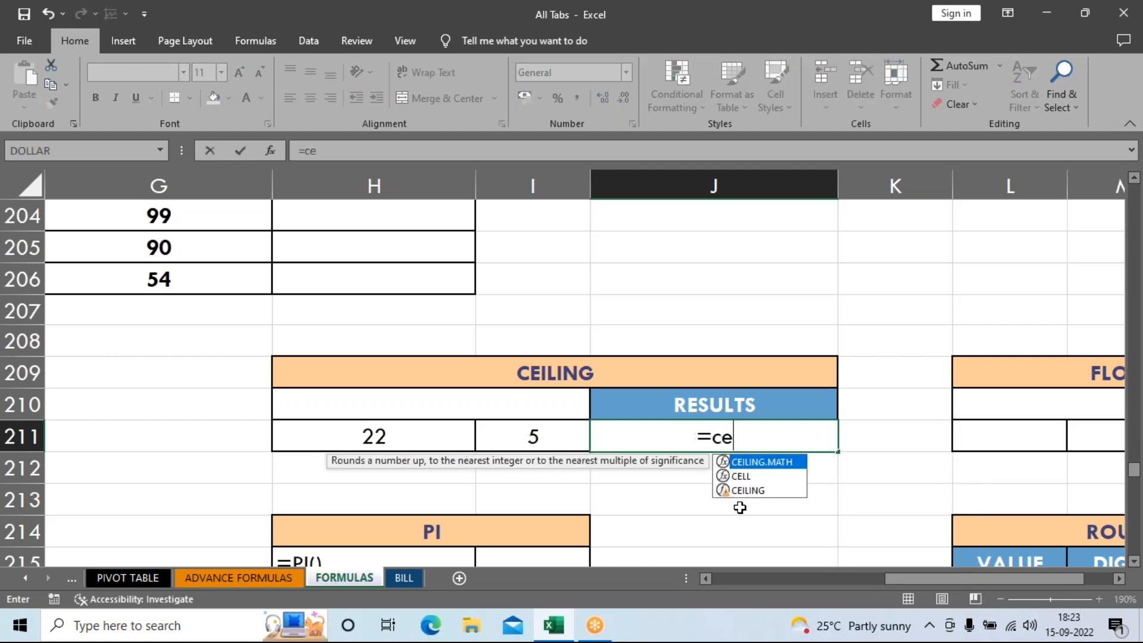
key("Down")
key("Down")
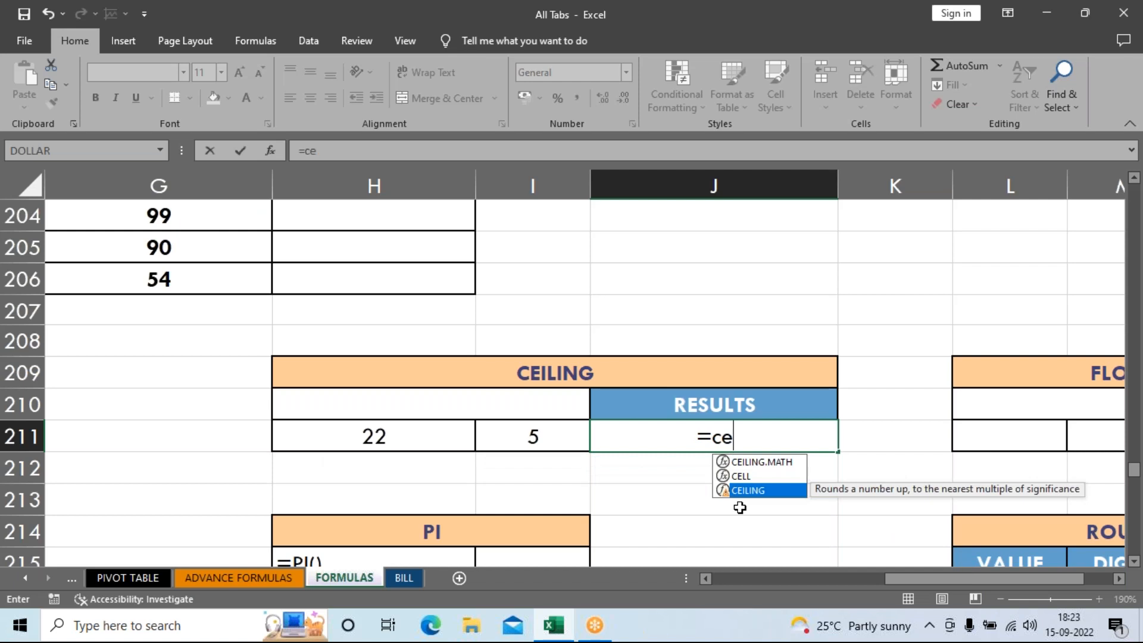
key("Tab")
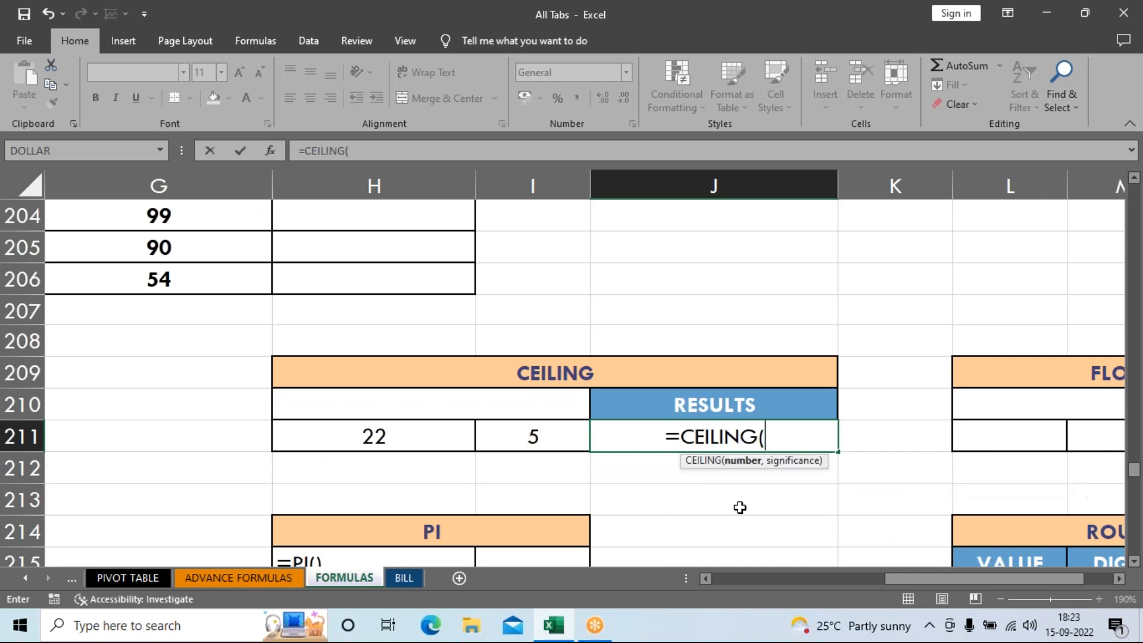
left_click(406, 450)
type(",")
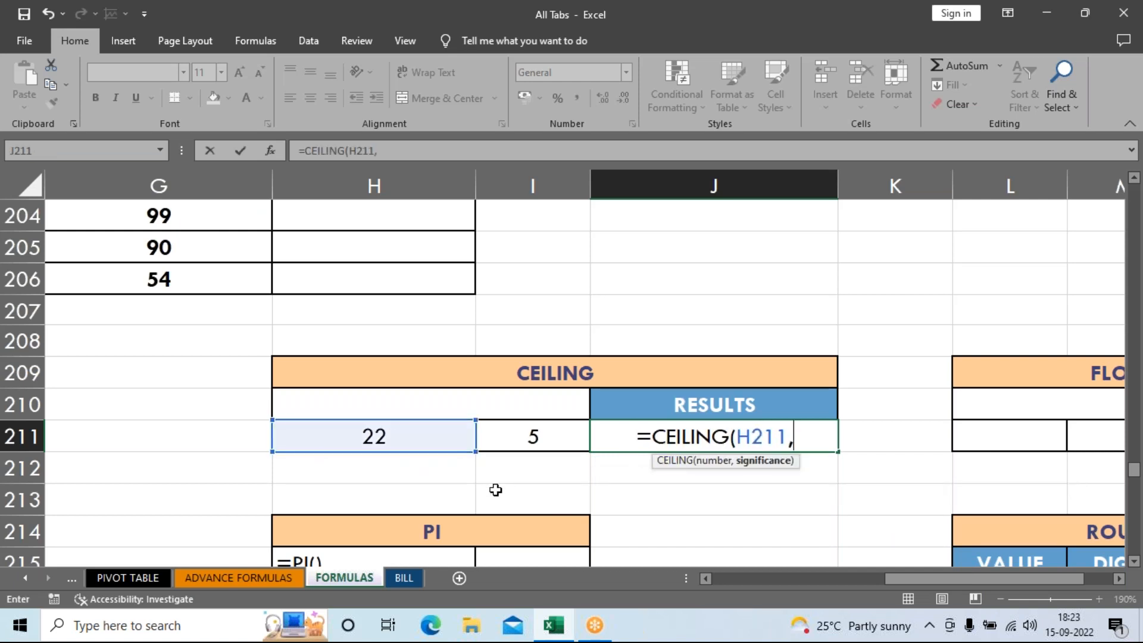
left_click(568, 443)
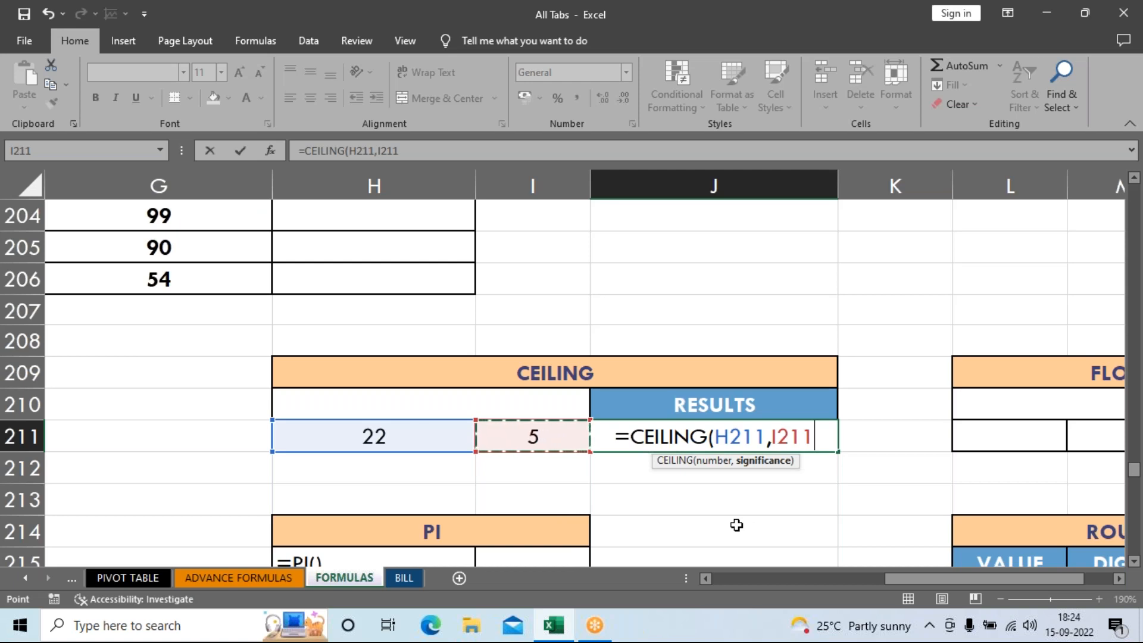
key("Return")
key("Up")
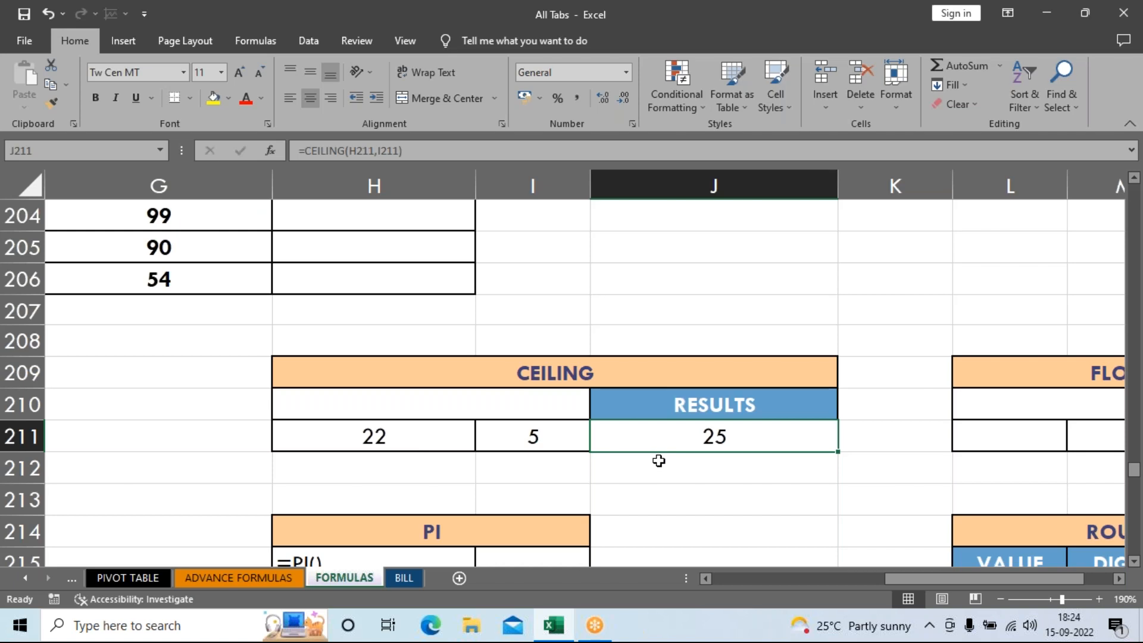
Step: Widen column N so the FLOOR table's RESULTS cell has room for a full formula
left_click_drag(899, 579, 966, 582)
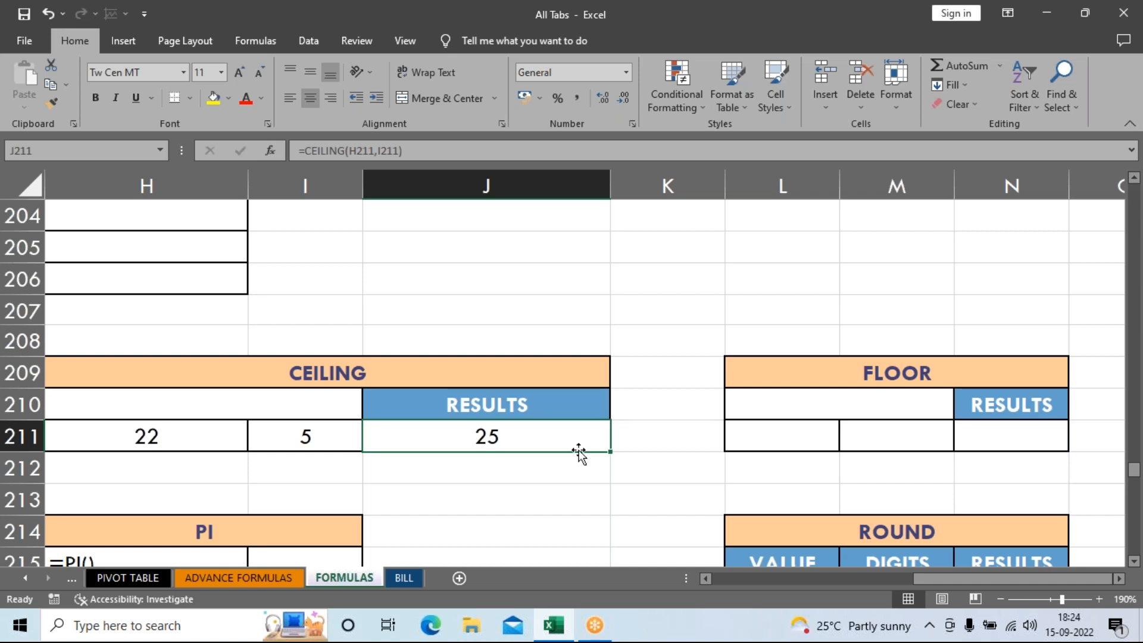
left_click_drag(1069, 181, 1124, 182)
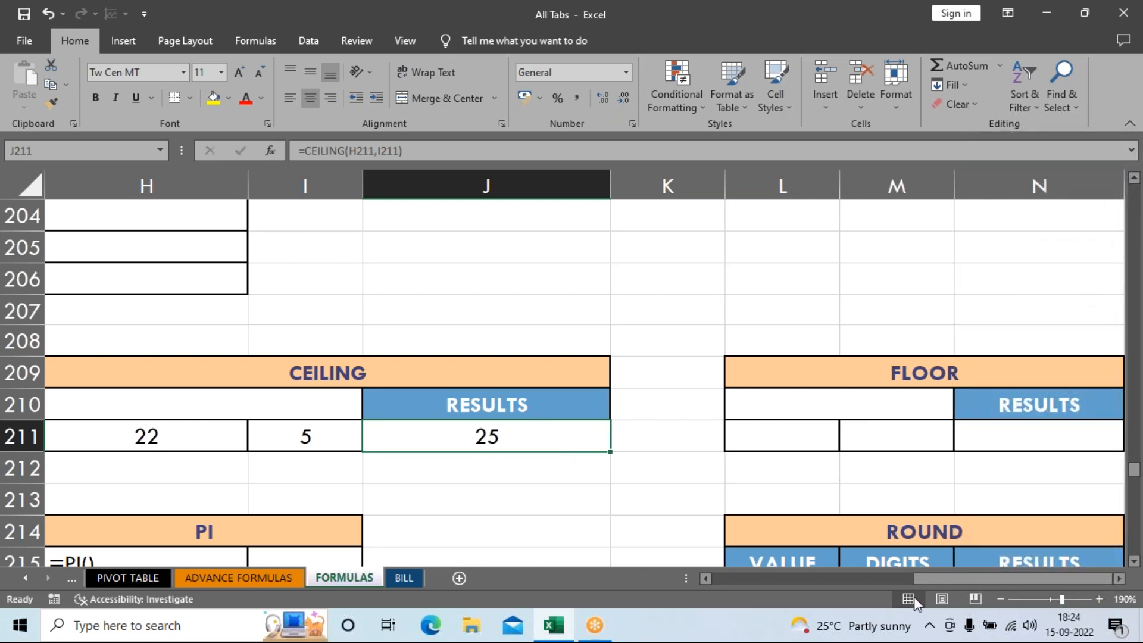
left_click(1120, 580)
left_click(1120, 580)
left_click_drag(806, 181, 844, 181)
Step: Enter 22 in L211 and 5 in M211 of the FLOOR table
left_click(526, 438)
left_click(497, 429)
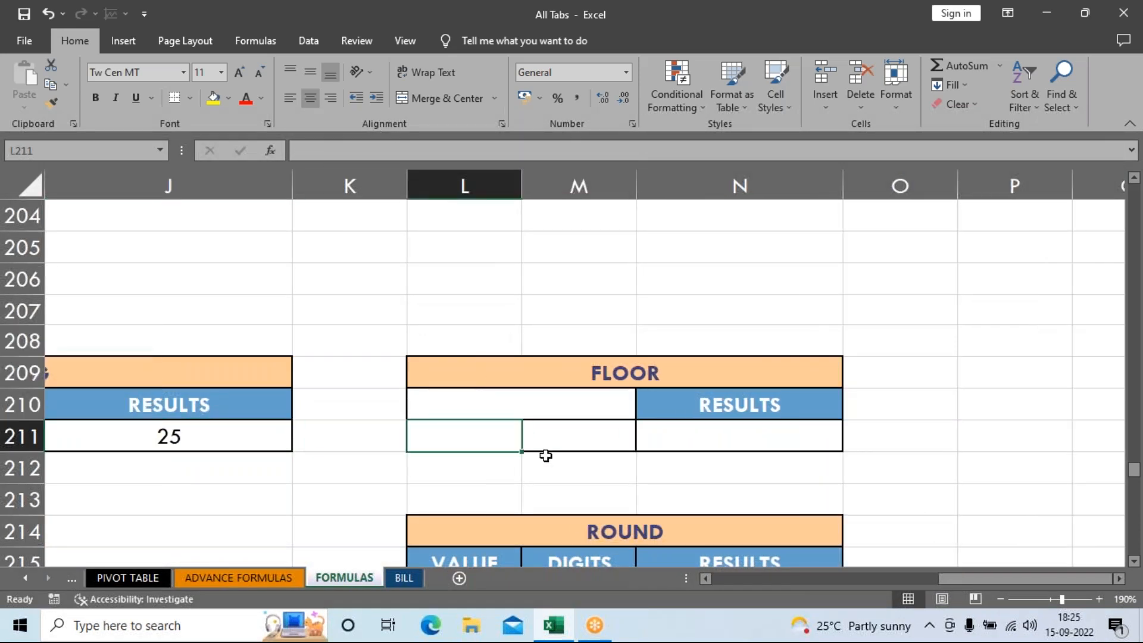
type("22")
key("Tab")
type("5")
left_click(546, 456)
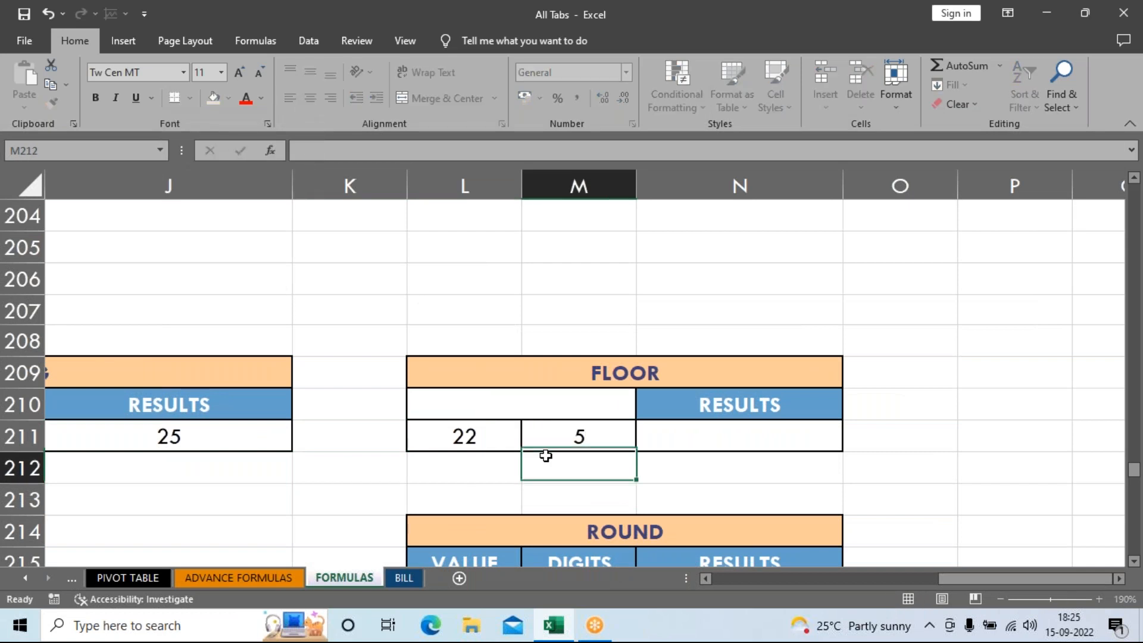
Step: Enter the formula =FLOOR(L211,M211) in N211 of the FLOOR table
left_click(723, 438)
type("=")
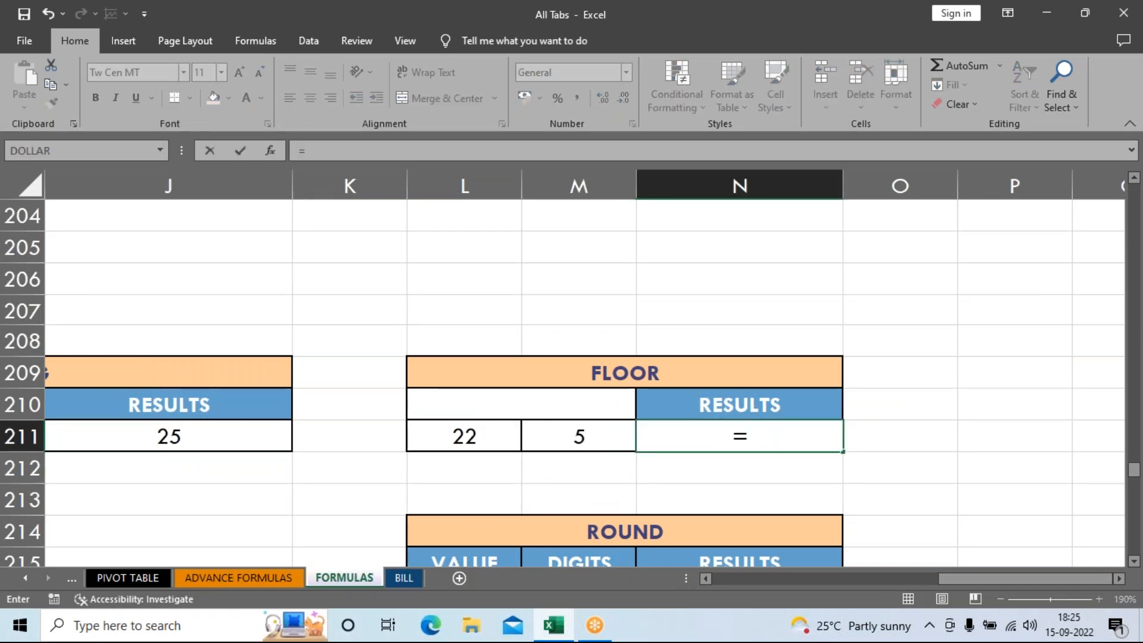
type("f")
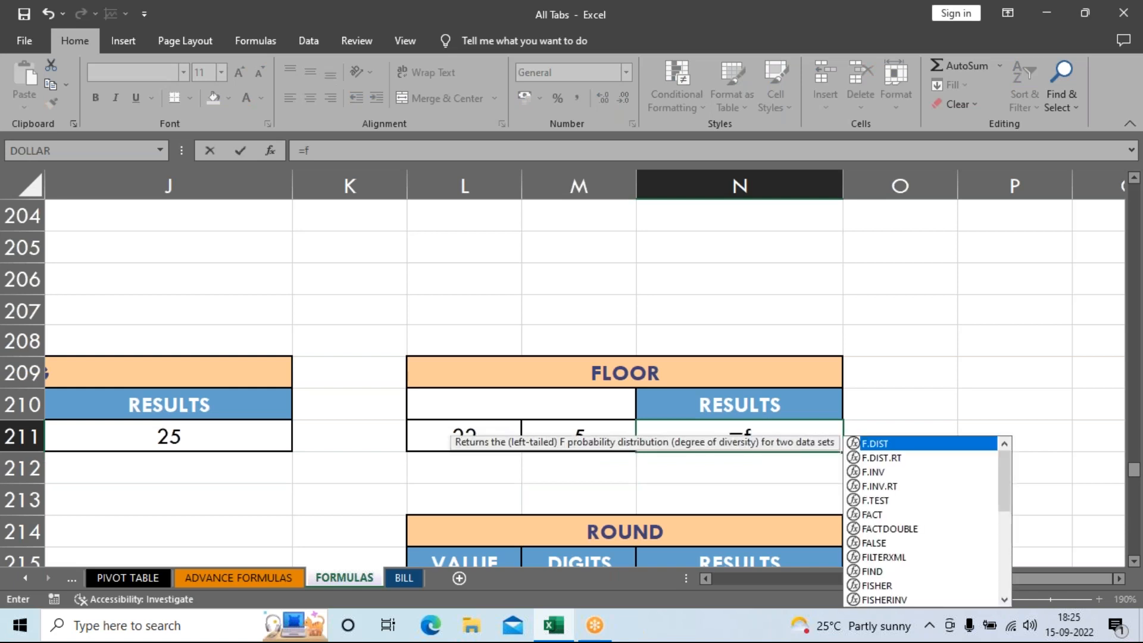
type("lo")
key("Down")
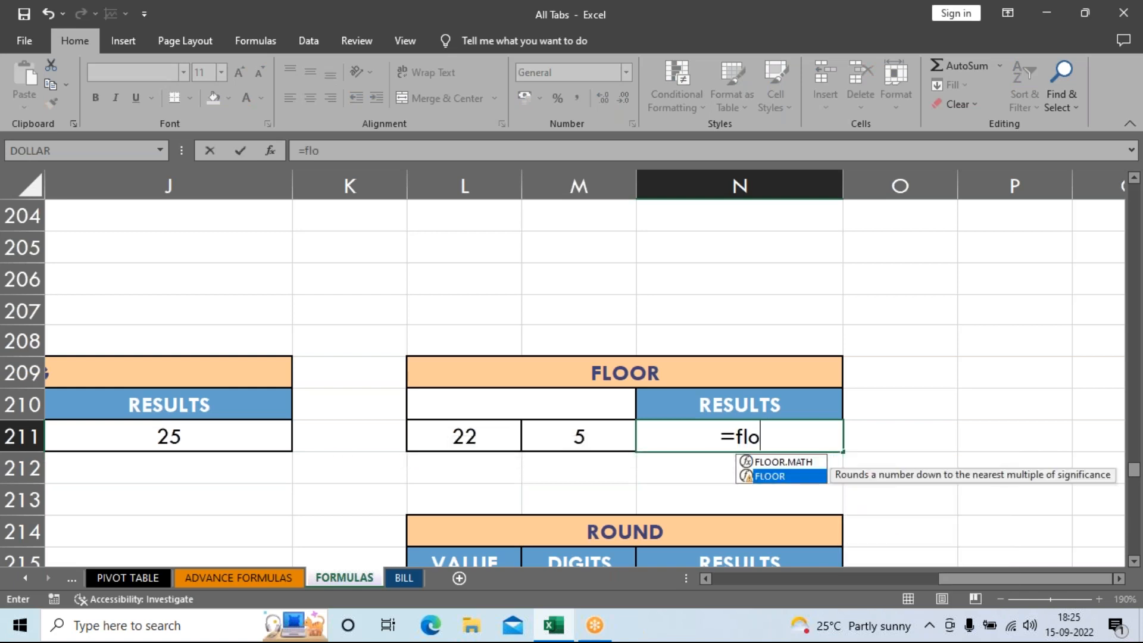
key("Tab")
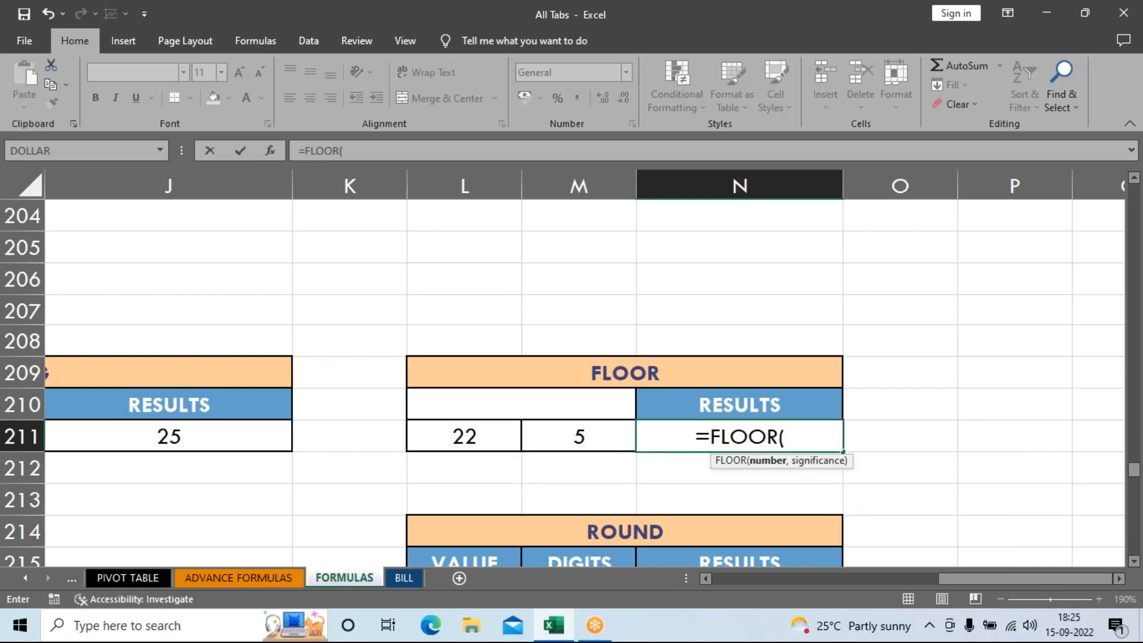
left_click(463, 439)
type(",")
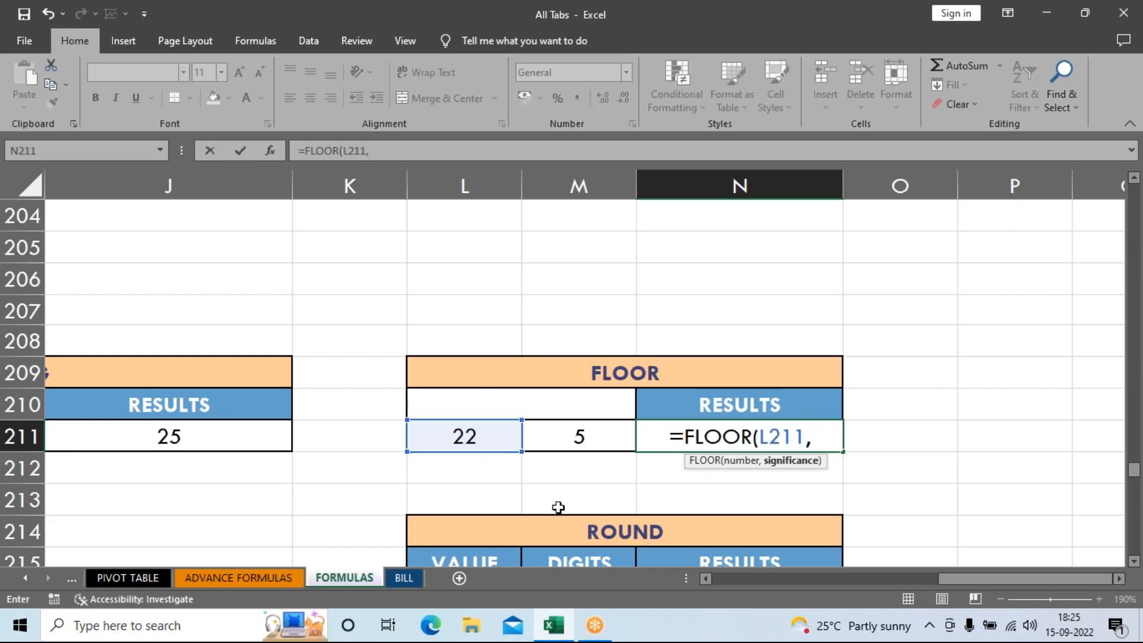
left_click(549, 443)
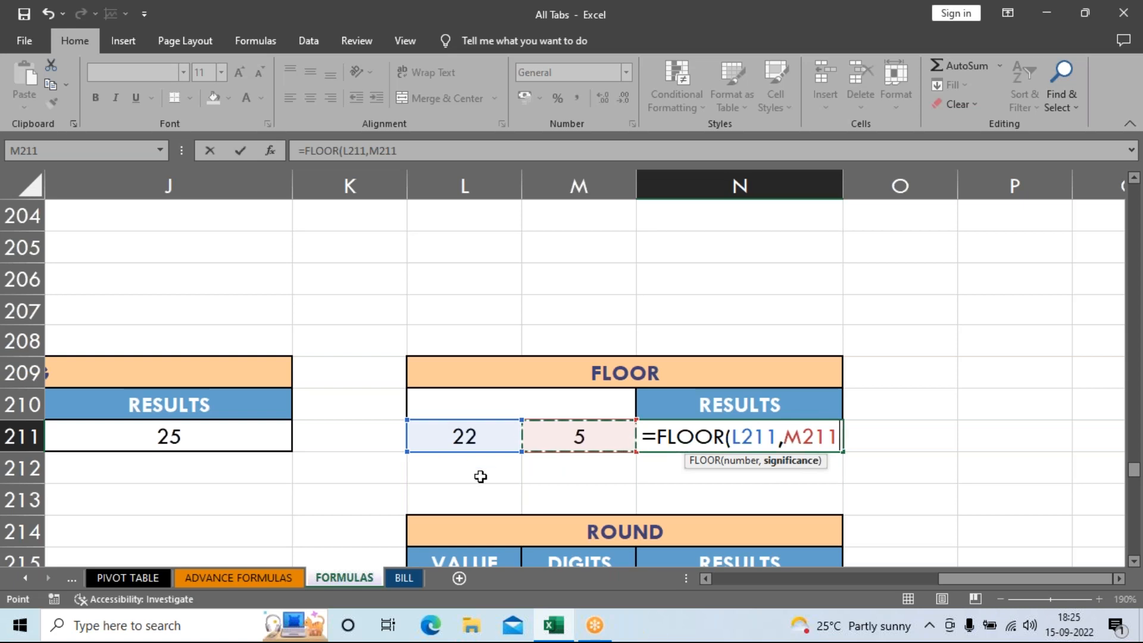
key("Return")
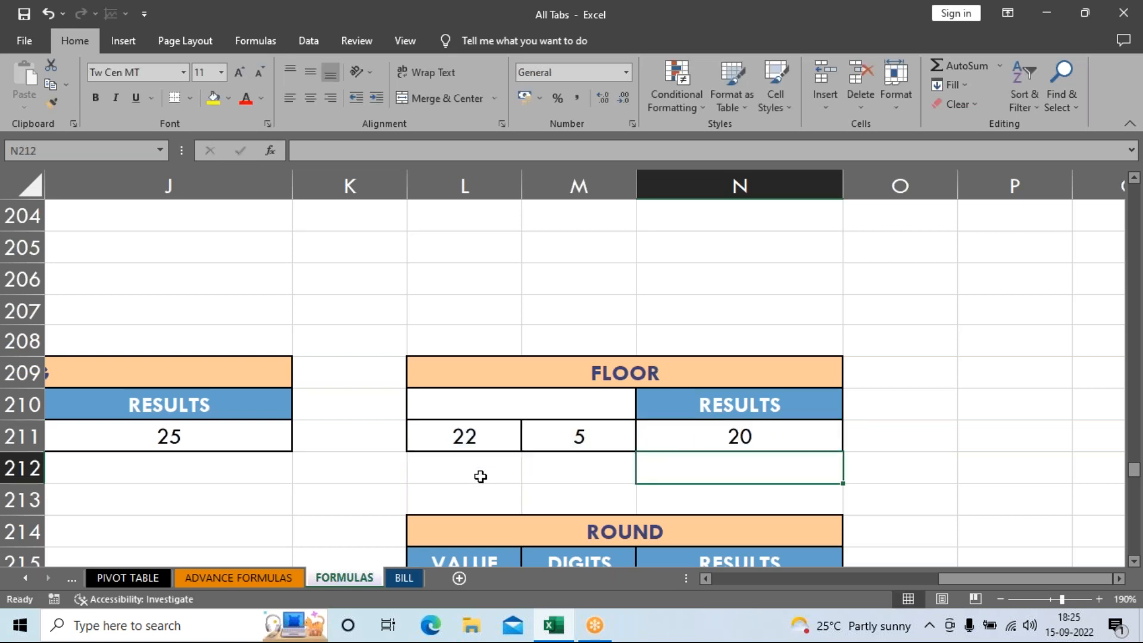
left_click(681, 433)
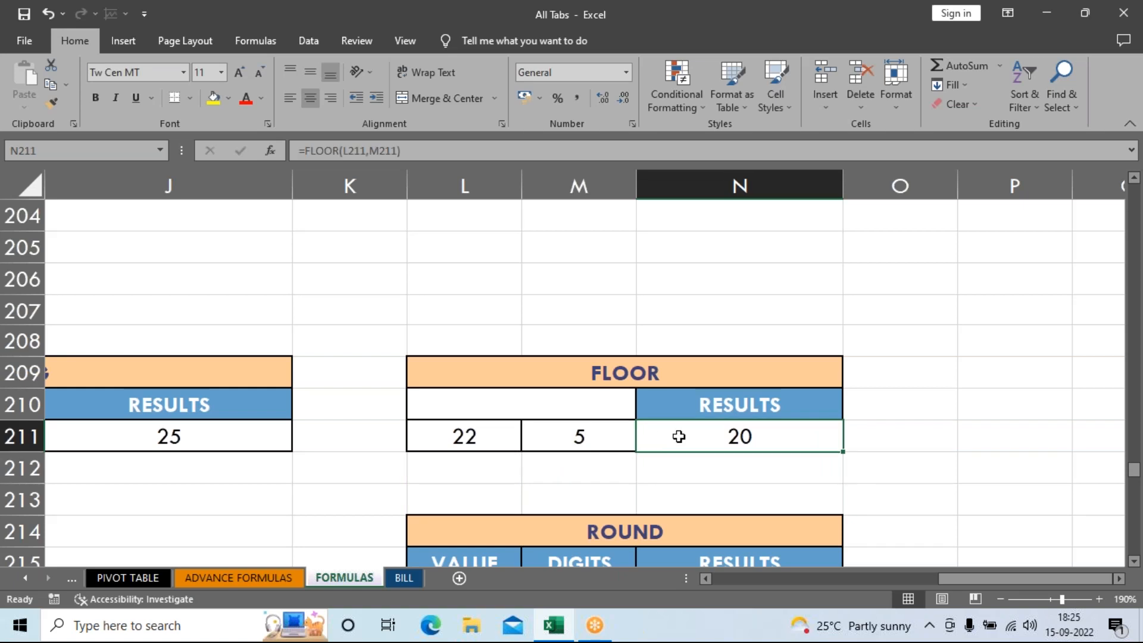
Step: Examine the COUNT, COUNTA AND COUNTBLANK table and its source values in A218:A228 at 150% zoom
left_click_drag(938, 577, 822, 580)
left_click_drag(899, 574, 721, 585)
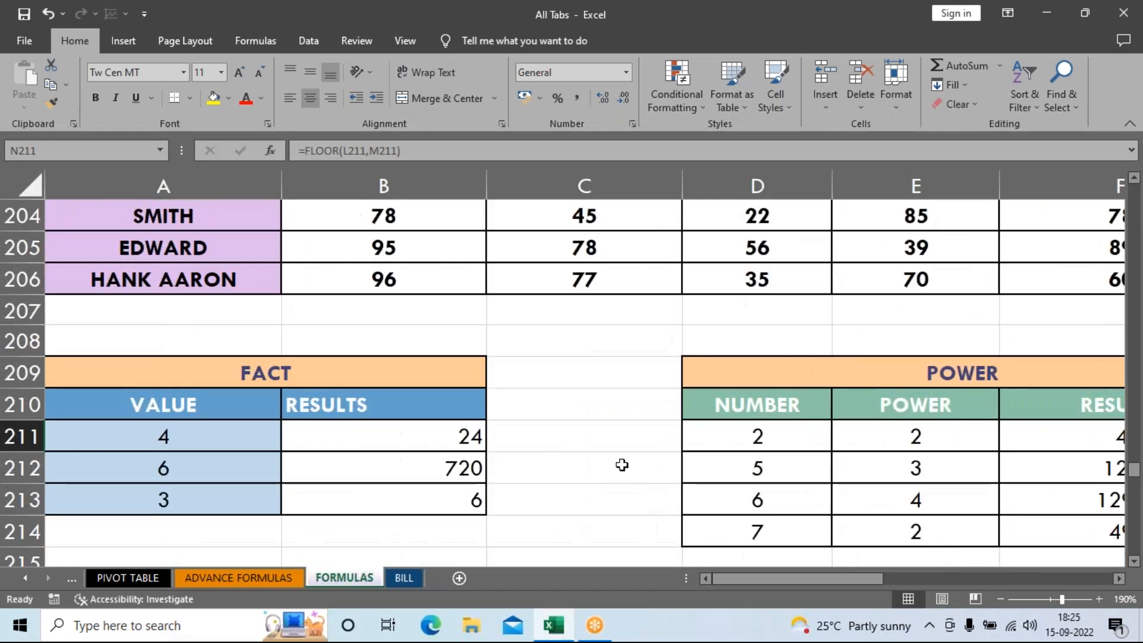
scroll(620, 464, "down", 3)
scroll(622, 465, "down", 1)
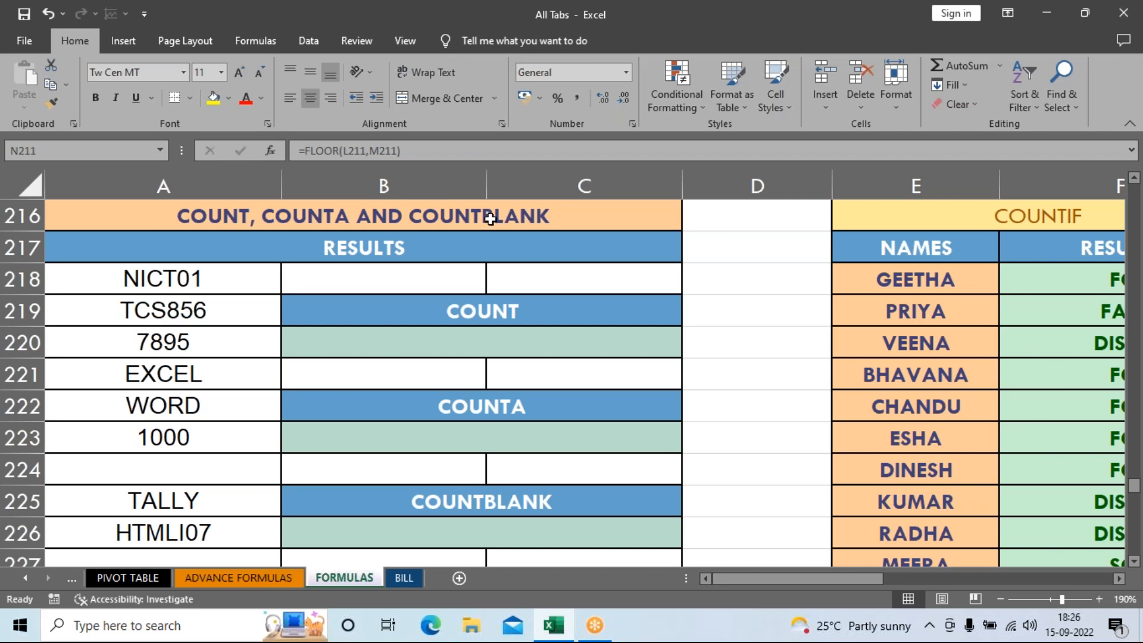
left_click_drag(166, 285, 209, 225)
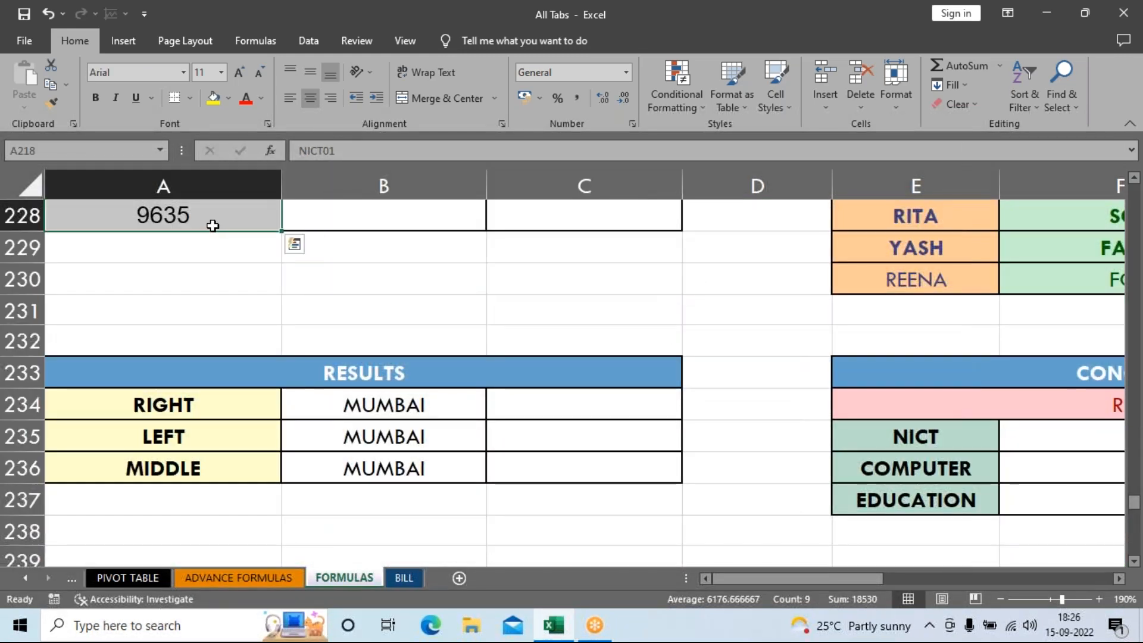
left_click(1001, 599)
left_click(1001, 599)
left_click(1001, 599)
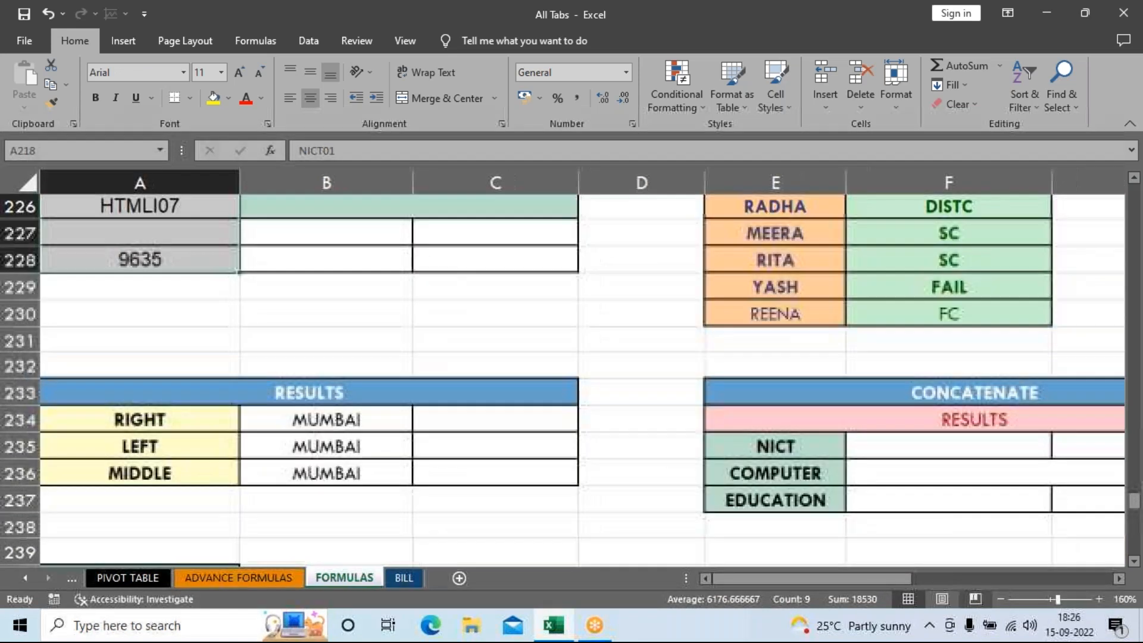
scroll(848, 460, "up", 4)
scroll(848, 459, "down", 1)
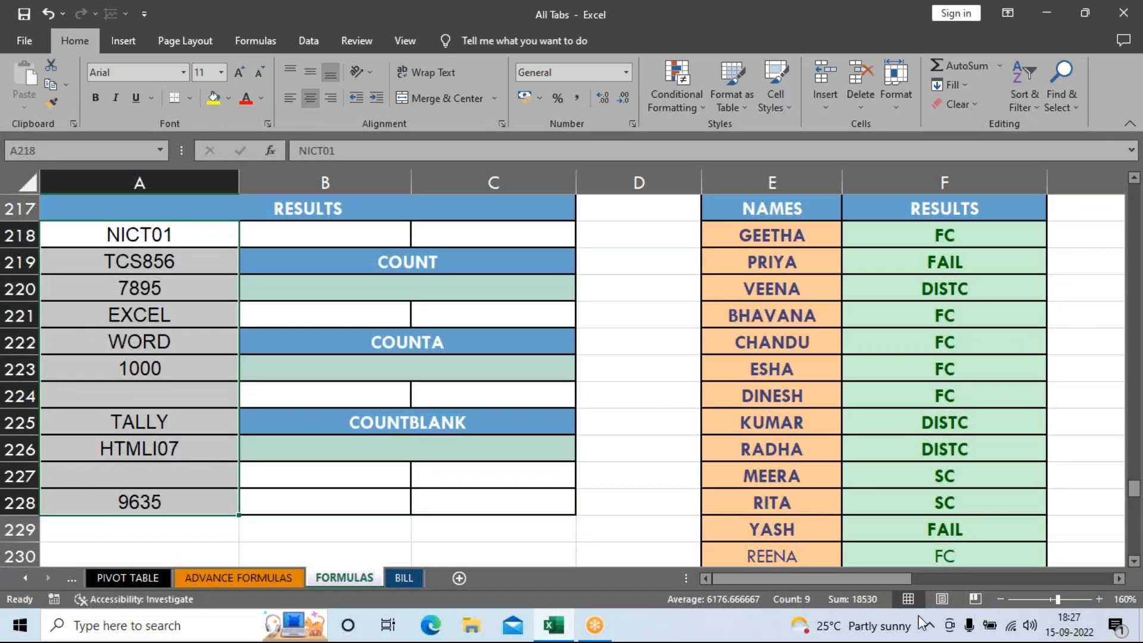
left_click(1001, 599)
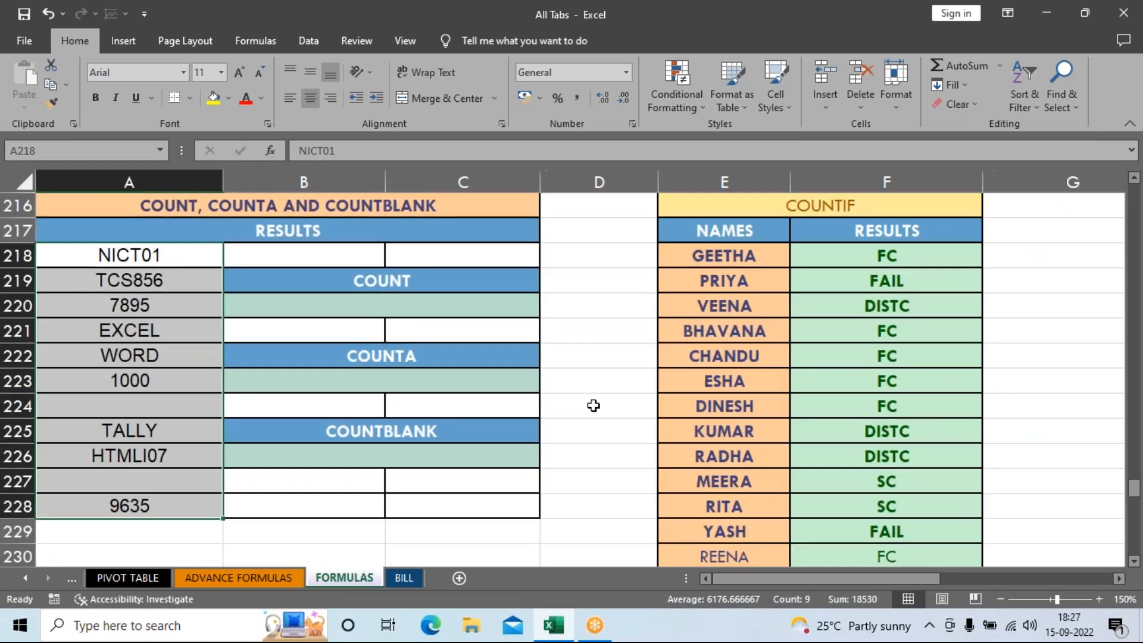
left_click(592, 405)
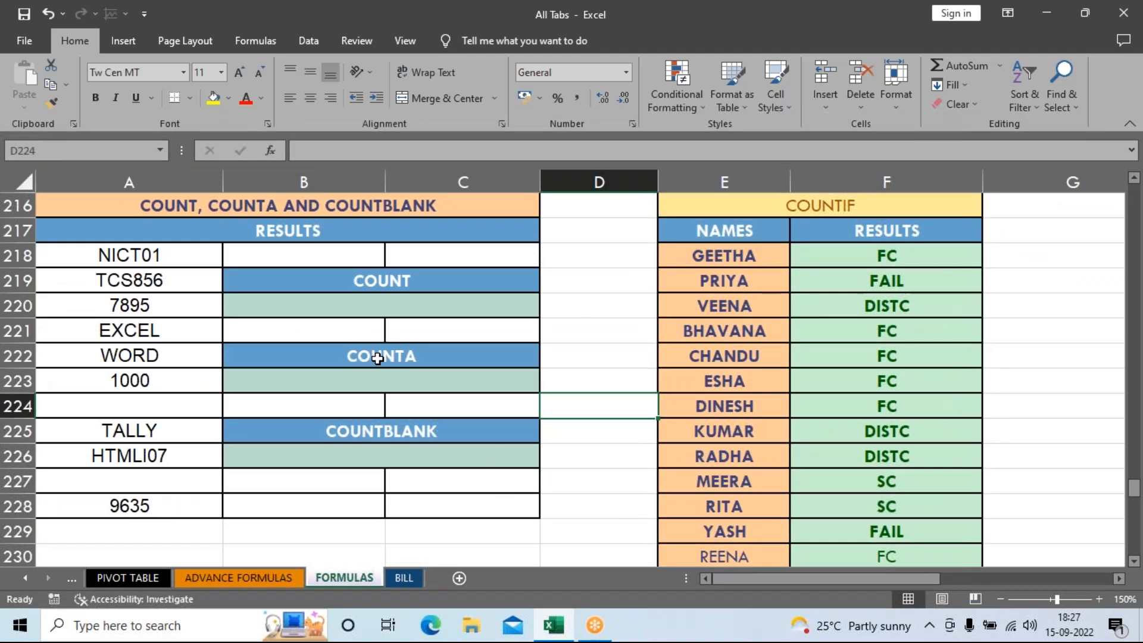
Step: Enter the formula =COUNT(A218:A228) in the COUNT result cell B220
left_click(395, 311)
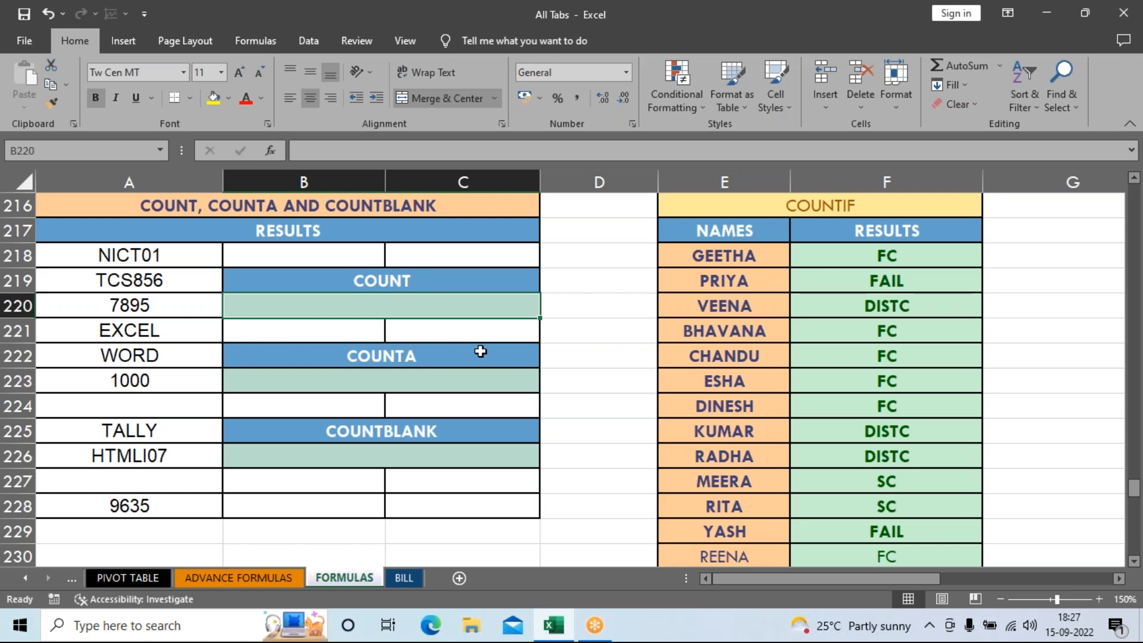
type("=")
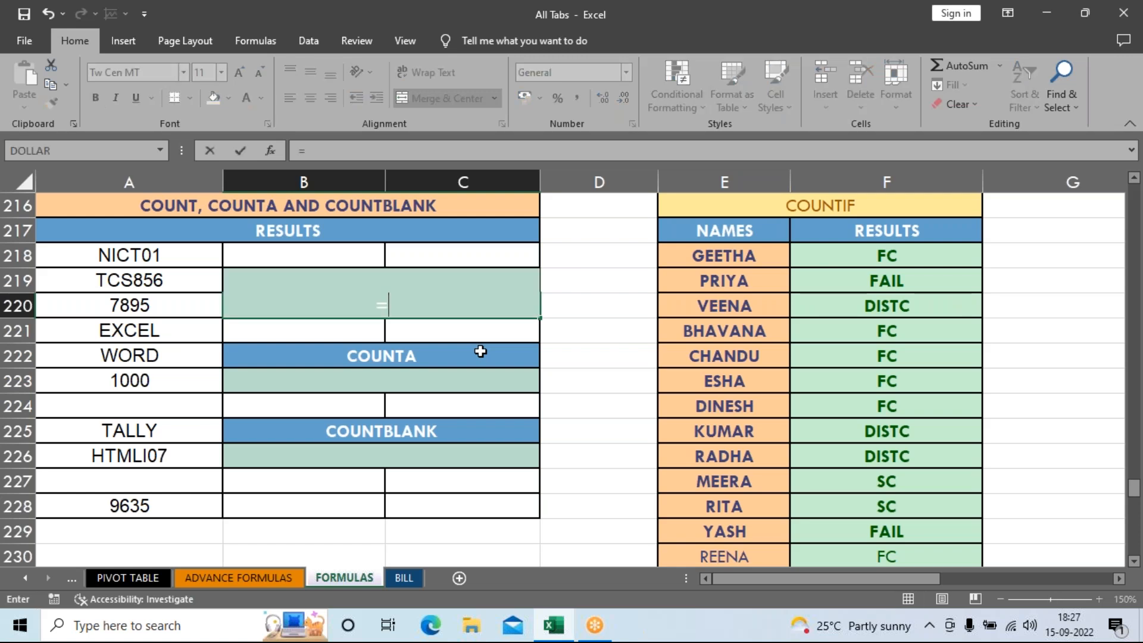
type("coun")
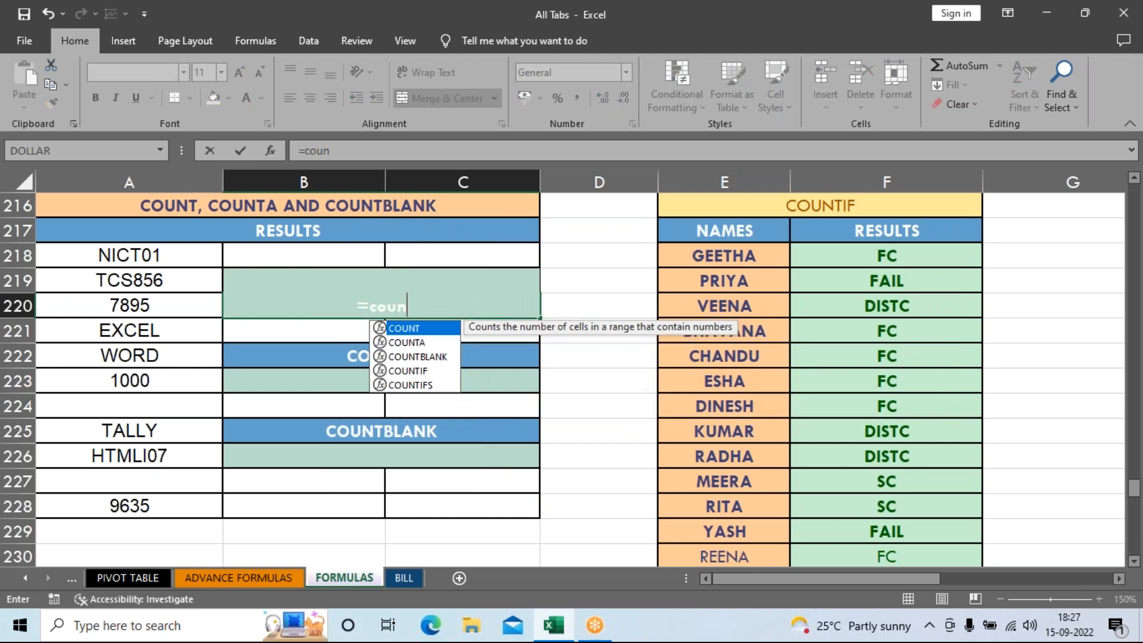
key("Tab")
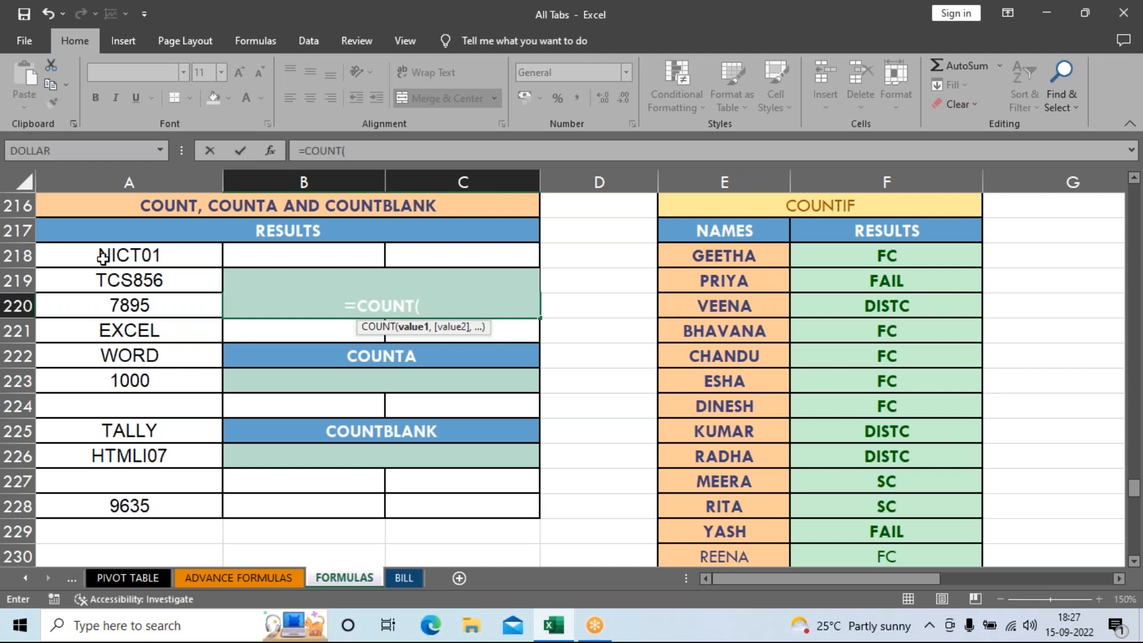
left_click_drag(103, 257, 157, 507)
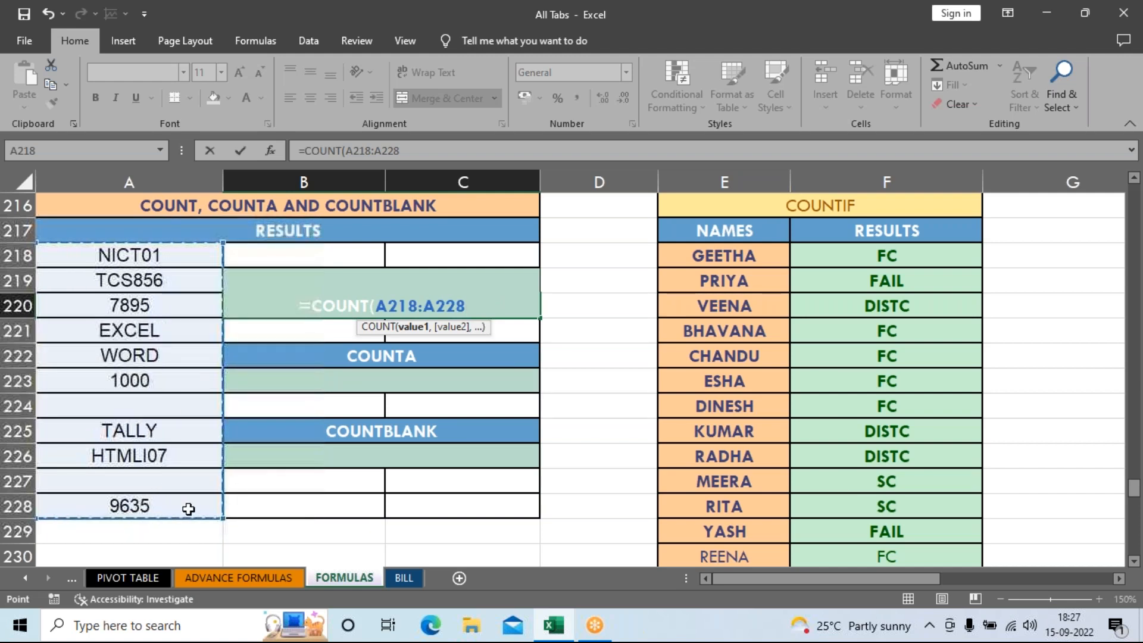
key("Return")
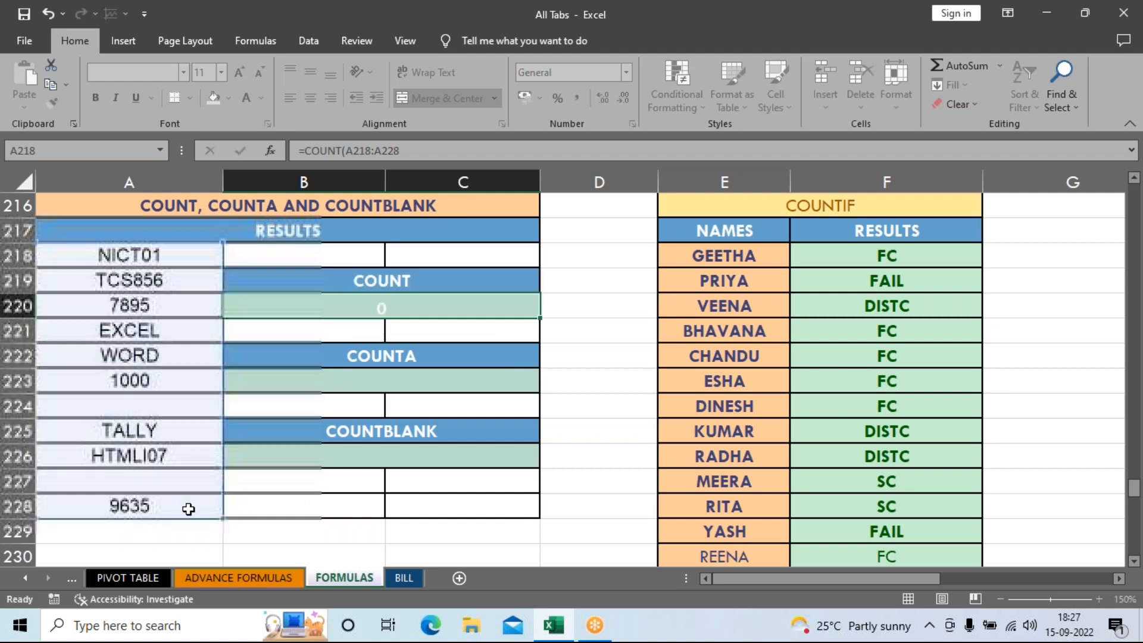
Step: Set the font colour of the COUNT, COUNTA and COUNTBLANK result cells to black
left_click(399, 300)
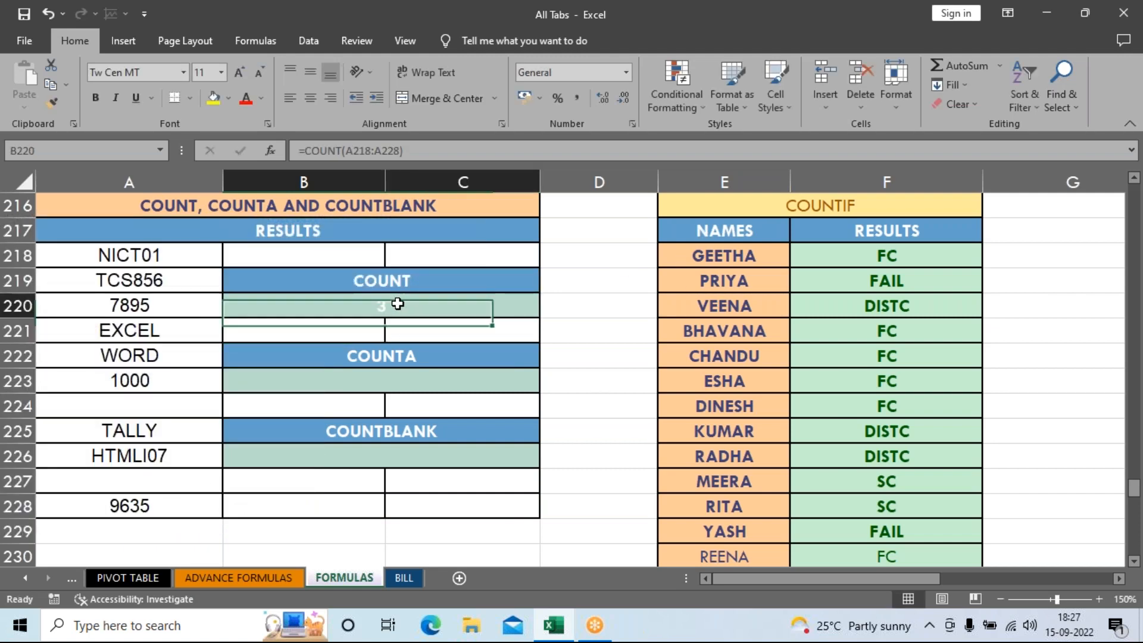
left_click(260, 99)
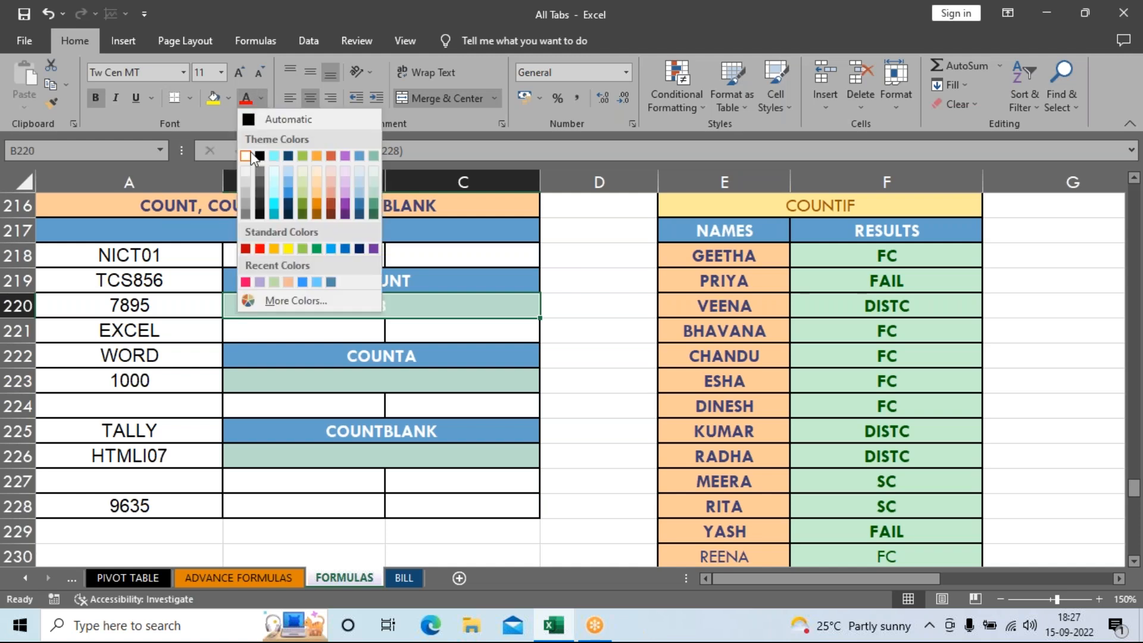
left_click(477, 371)
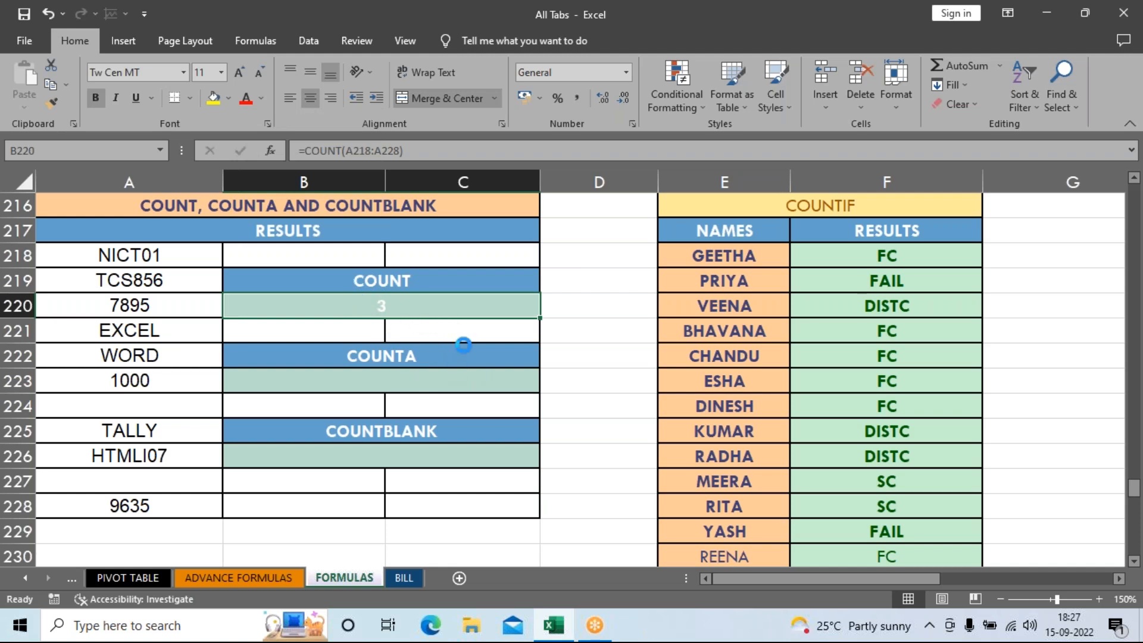
left_click(411, 379)
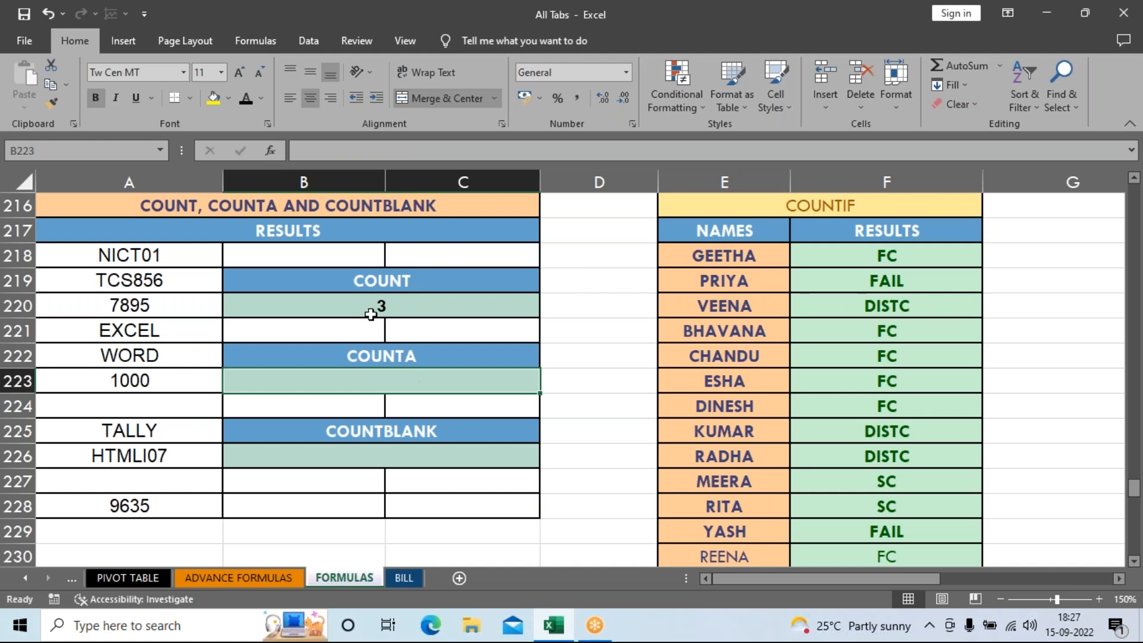
left_click(390, 456)
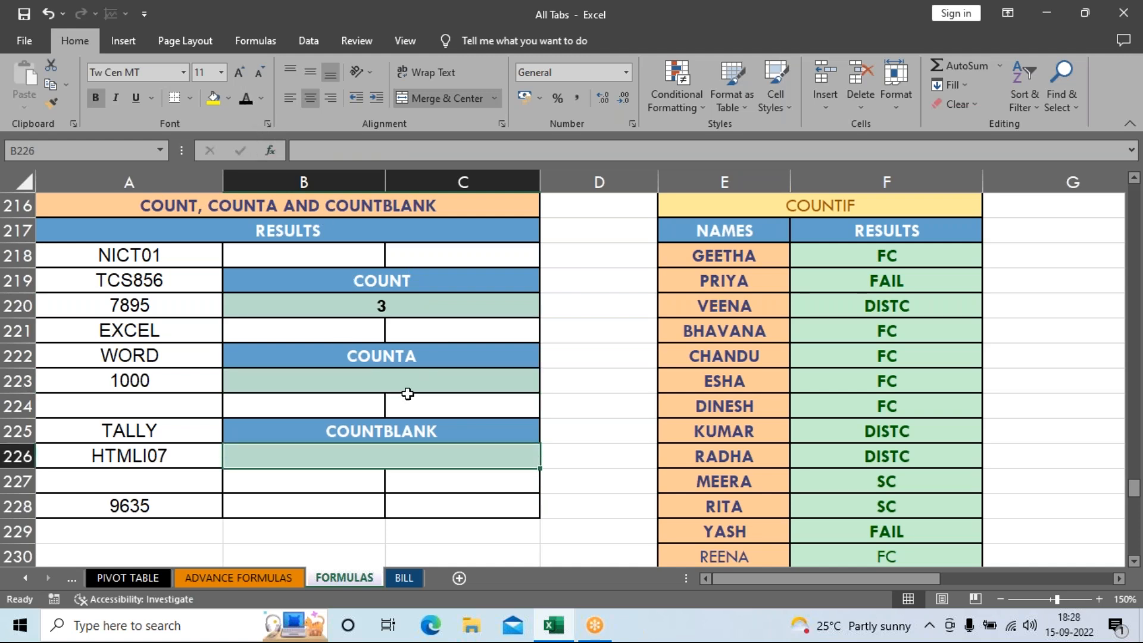
Step: Check the COUNT result in B220 against the numeric entries in A220, A223 and A228
left_click(404, 308)
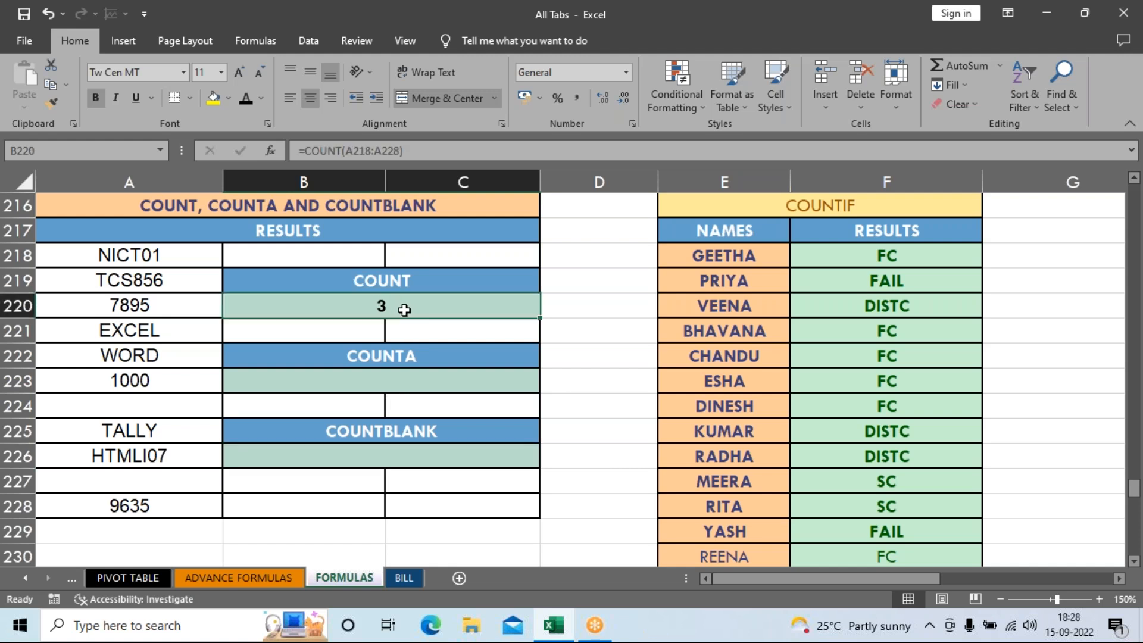
mouse_move(162, 250)
left_mouse_down()
mouse_move(173, 506)
mouse_move(200, 354)
mouse_move(195, 265)
mouse_move(163, 383)
mouse_move(171, 498)
mouse_move(163, 309)
mouse_move(181, 262)
left_mouse_up()
left_click(137, 308)
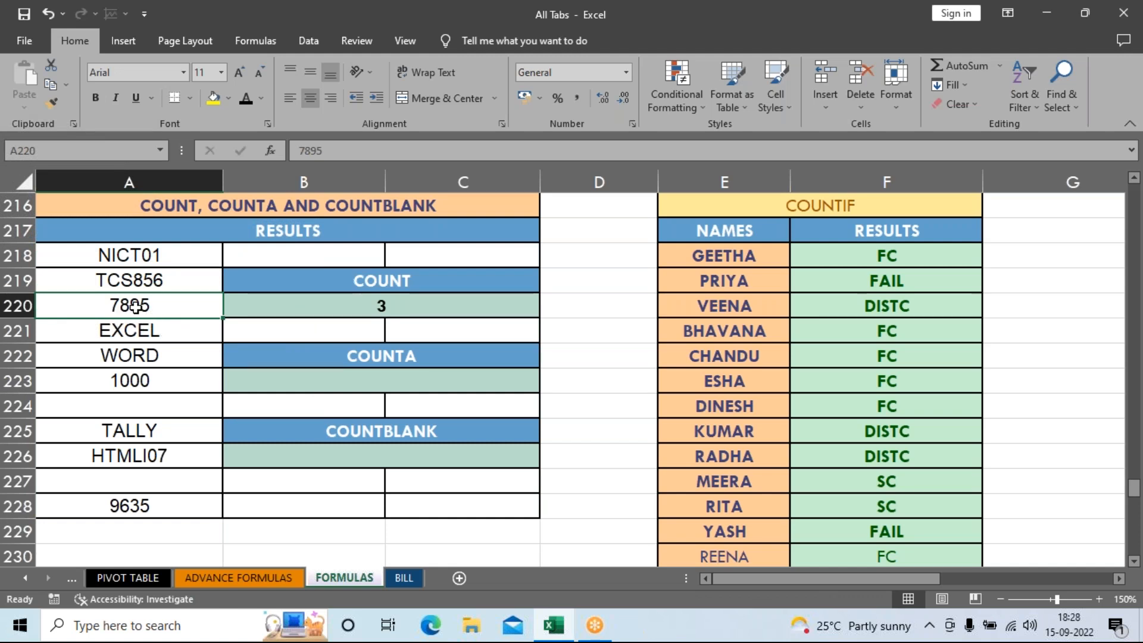
left_click(128, 378)
left_click(134, 507)
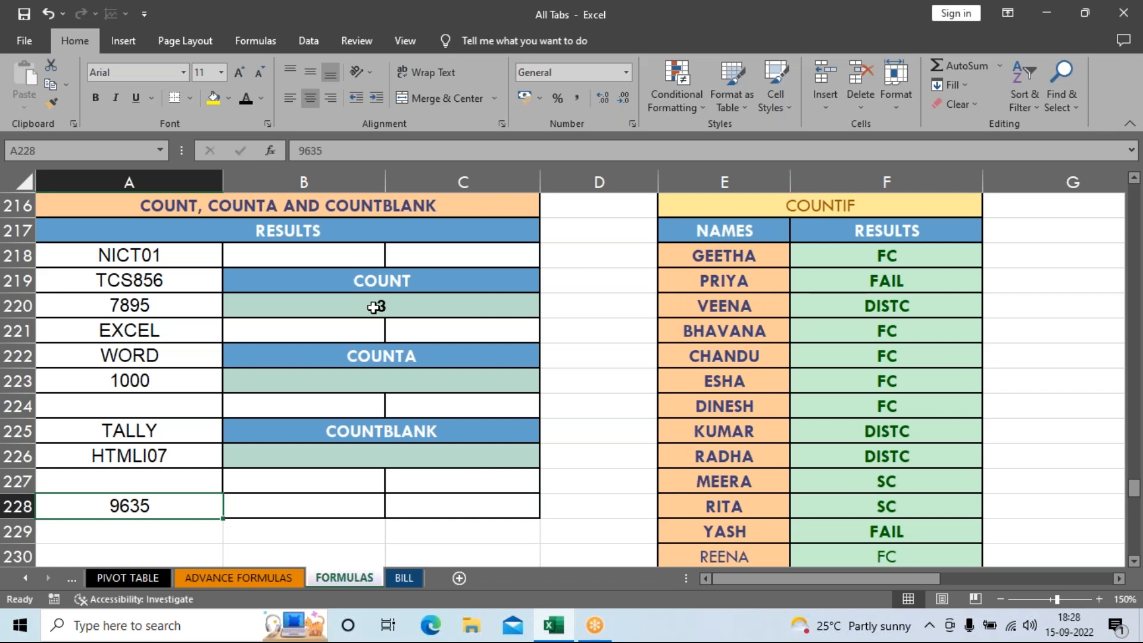
Step: Enter the formula =COUNTA(A218:A228) in the COUNTA result cell B223 and review the range it counts
left_click(299, 384)
type("=count")
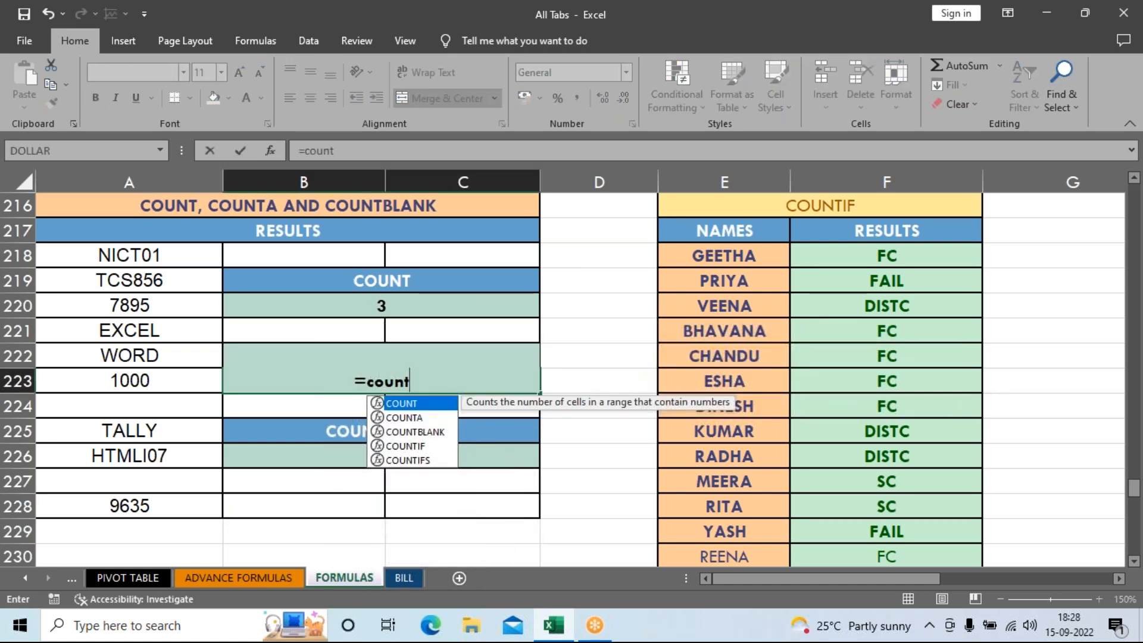
key("Down")
key("Tab")
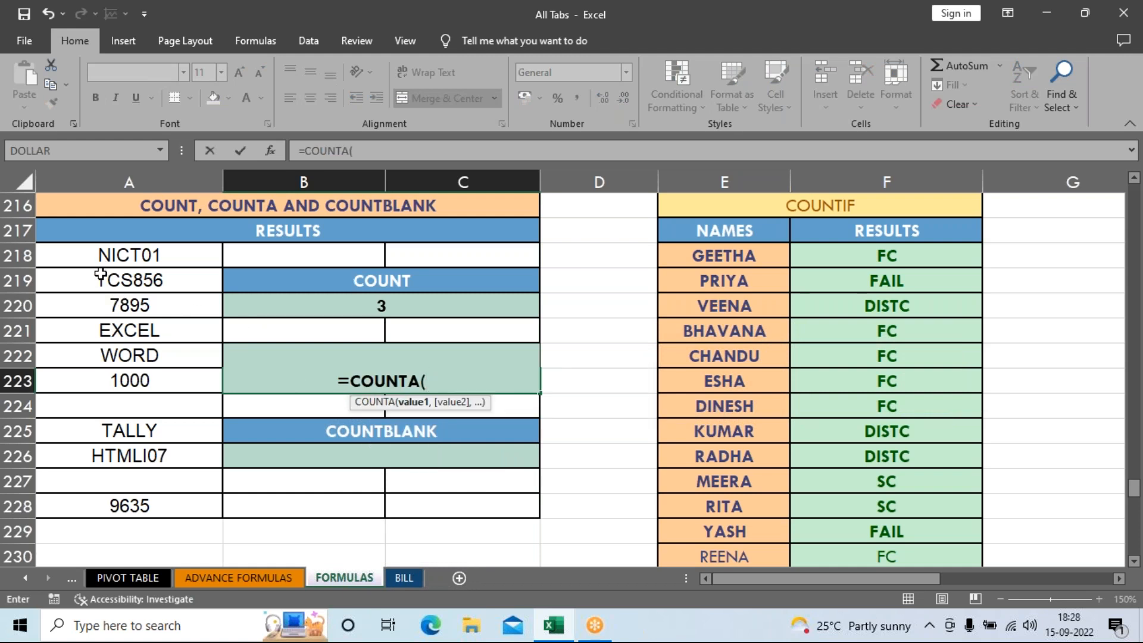
left_click_drag(102, 256, 93, 501)
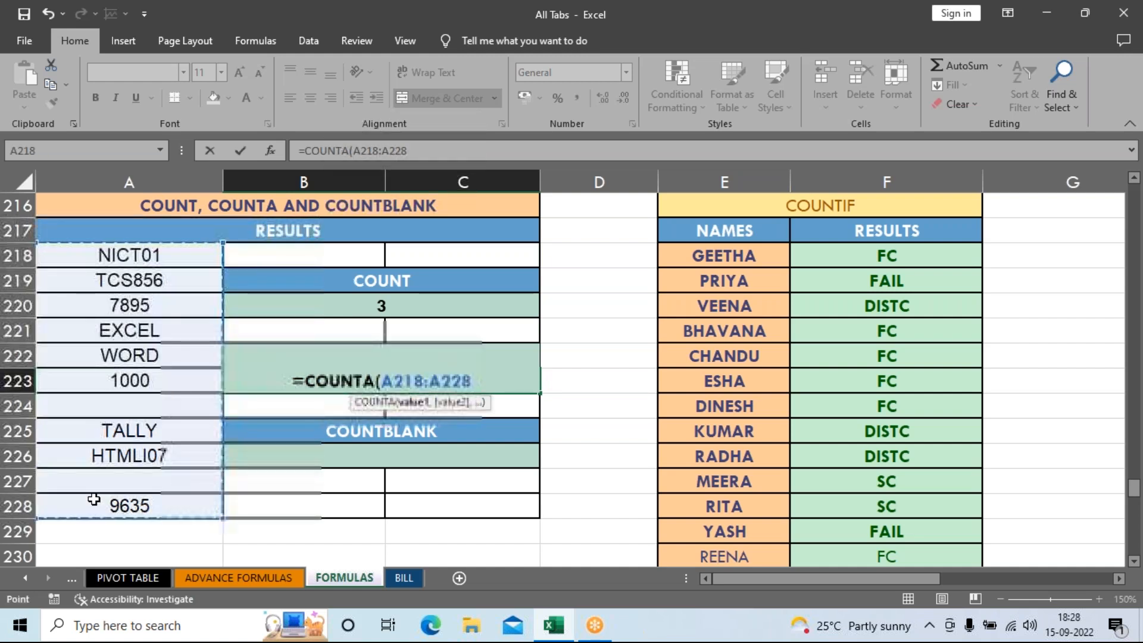
key("Return")
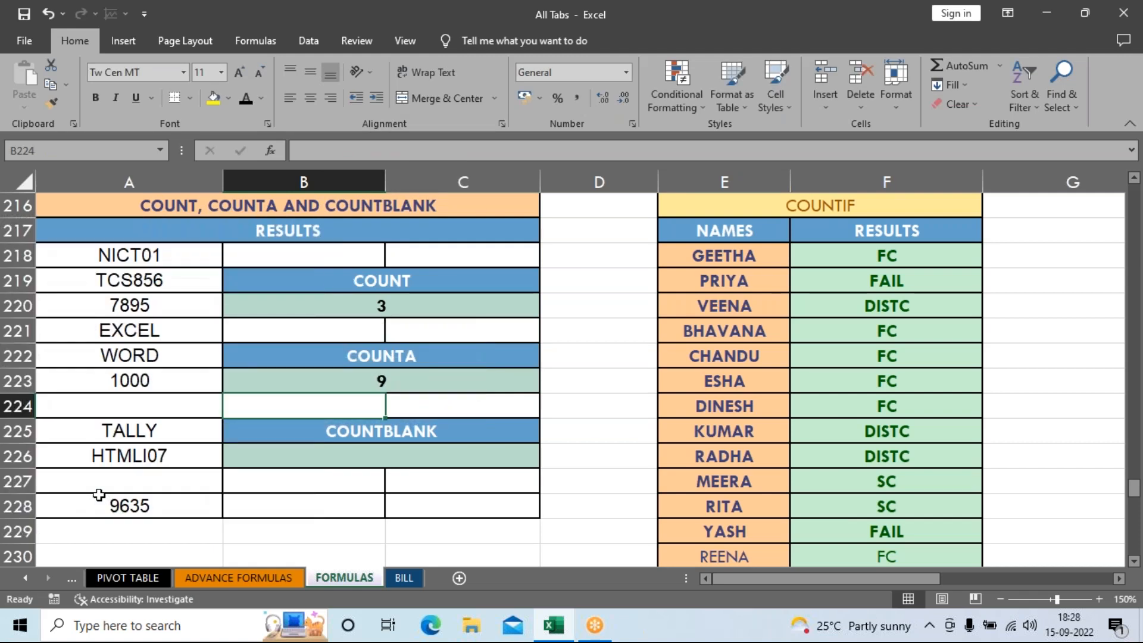
key("Up")
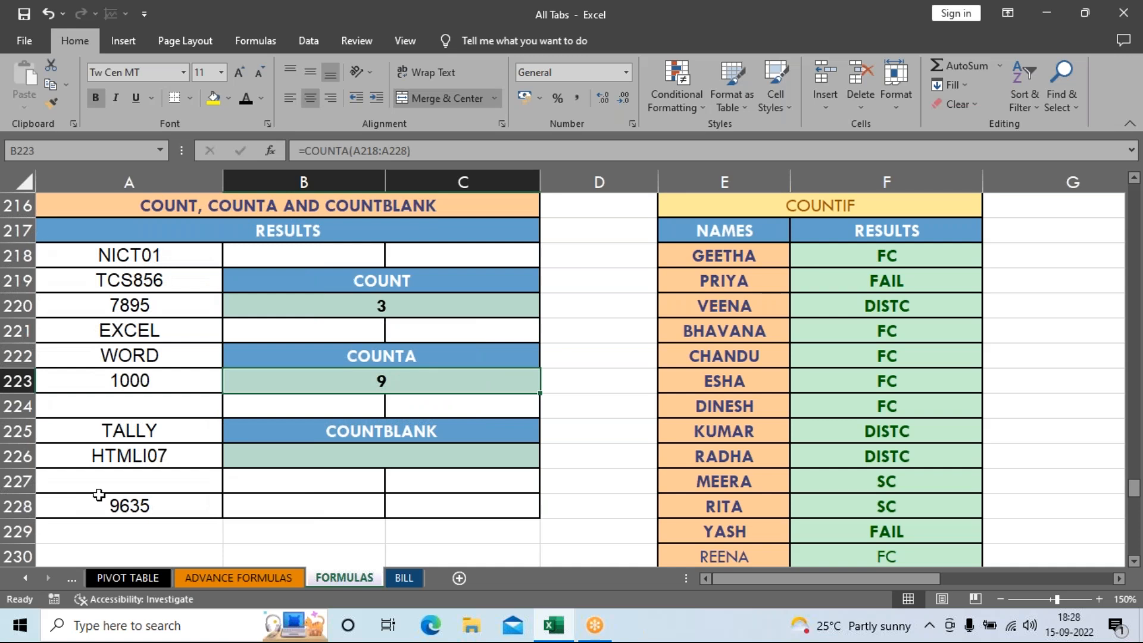
left_click_drag(156, 255, 165, 512)
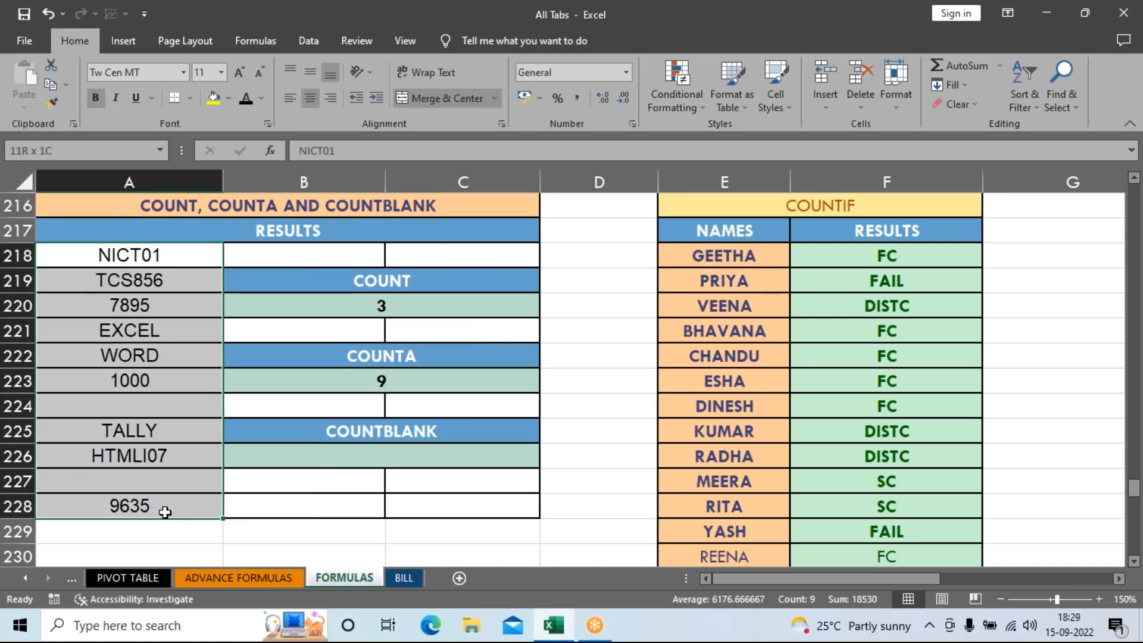
Step: Check the COUNTA result in B223 against the filled entries in A218:A228
left_click(128, 260)
left_click(123, 288)
left_click(134, 307)
left_click(125, 330)
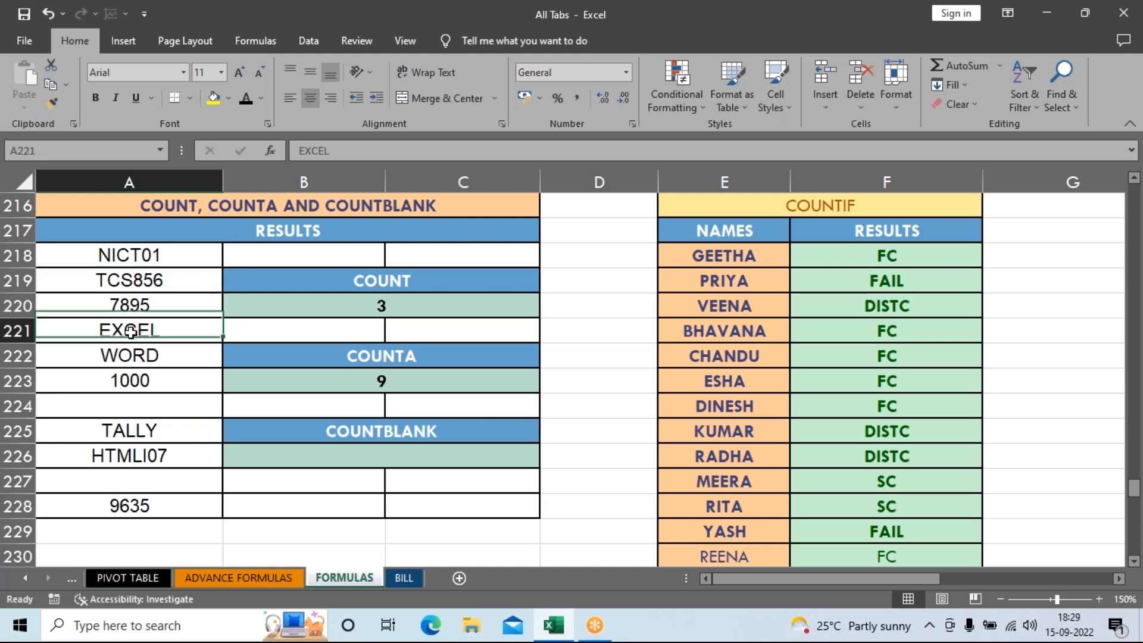
left_click(127, 356)
left_click(130, 380)
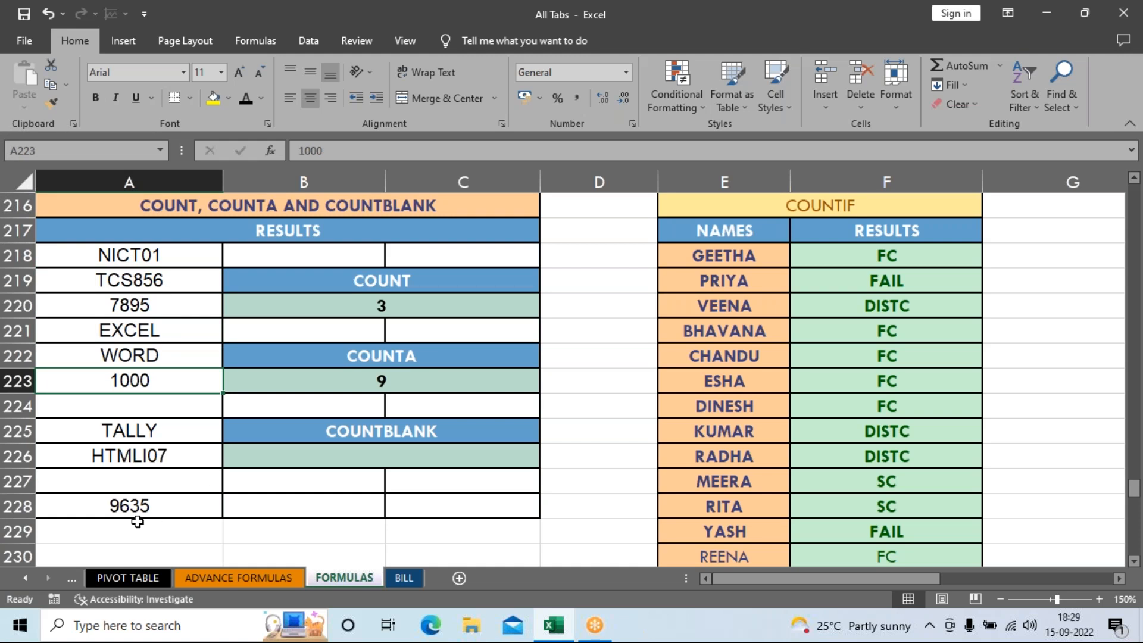
left_click_drag(161, 256, 153, 374)
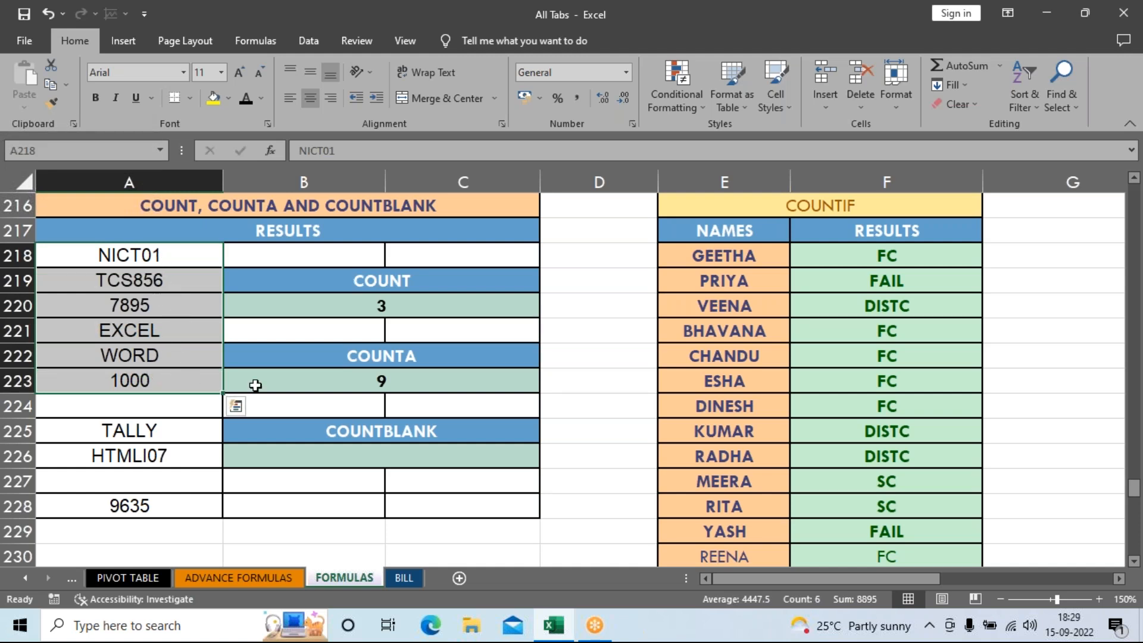
left_click(384, 388)
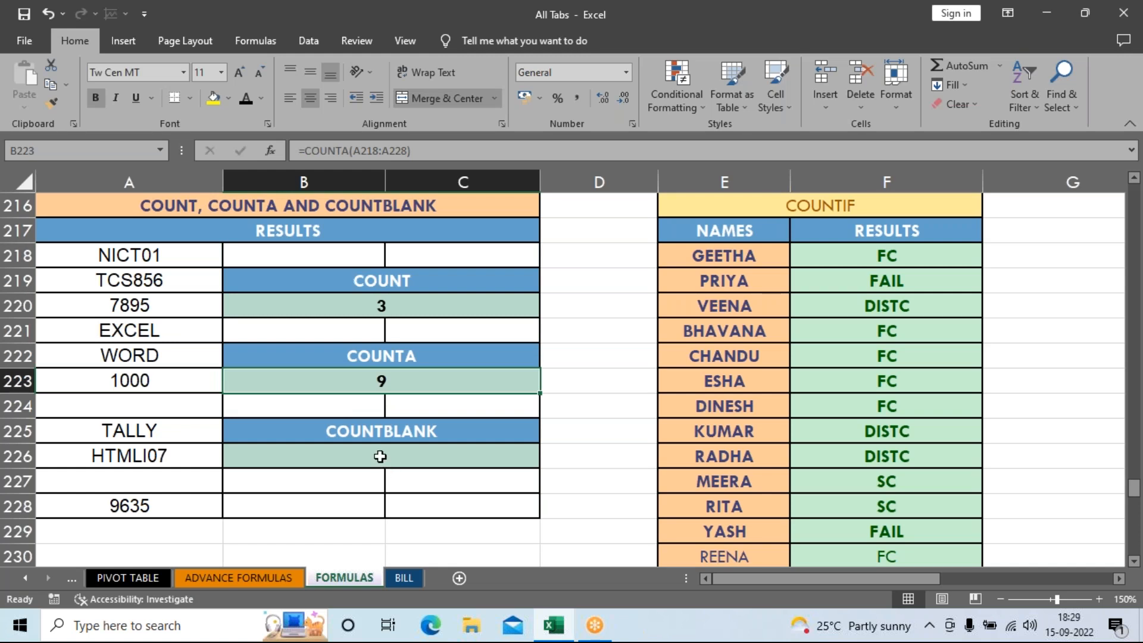
Step: Enter the formula =COUNTBLANK(A218:A228) in the COUNTBLANK result cell B226
left_click(380, 456)
type("=count")
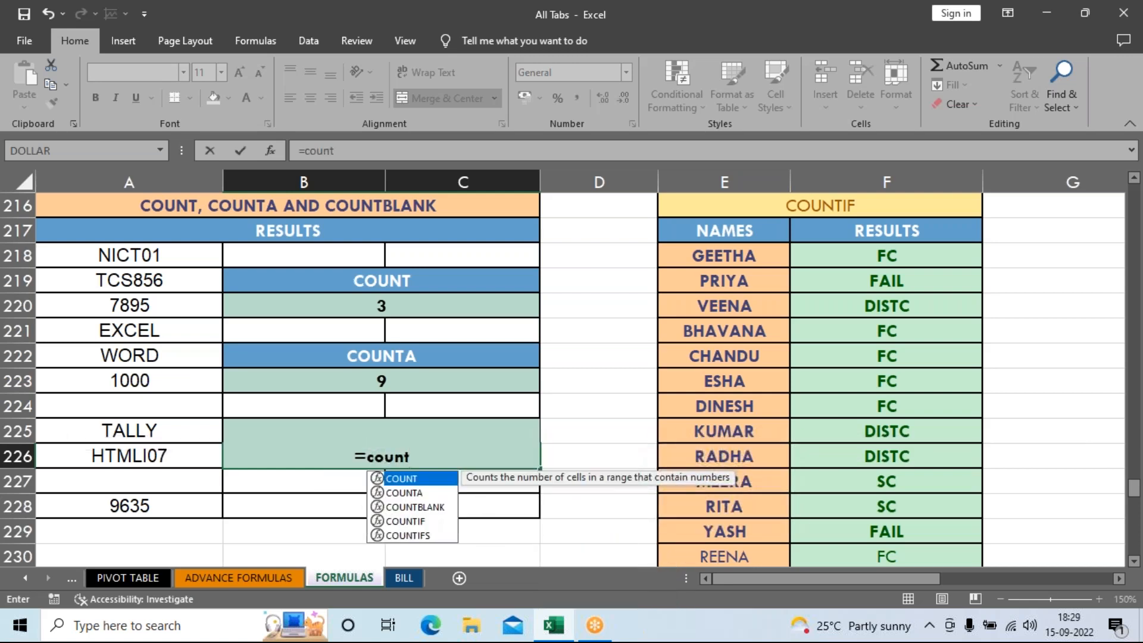
key("Down")
key("Down")
key("Tab")
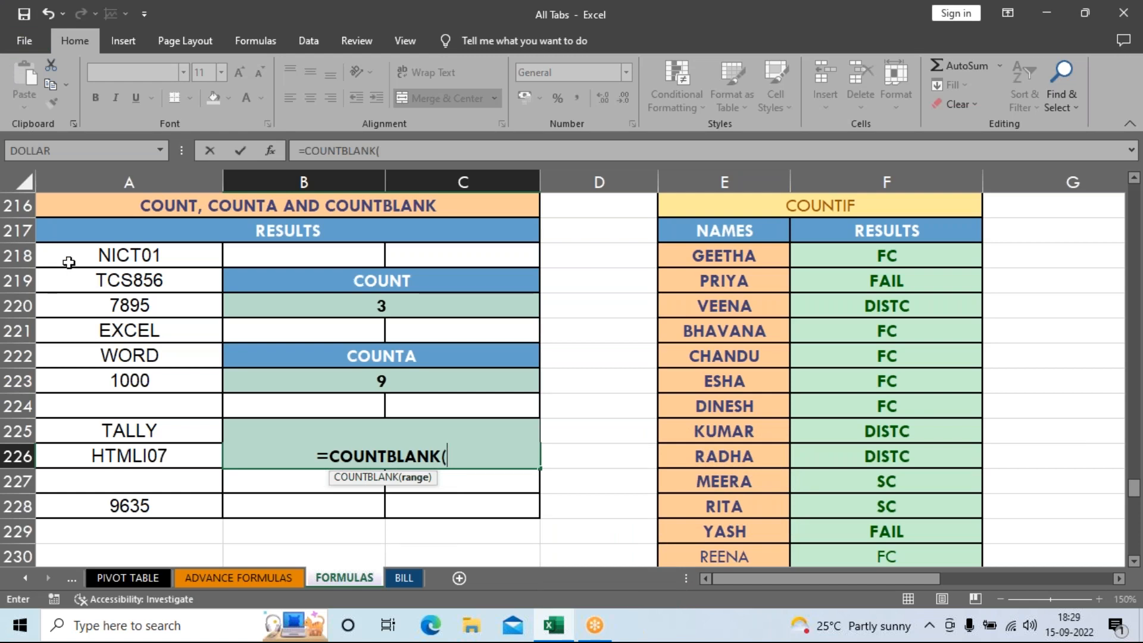
left_click_drag(69, 262, 59, 491)
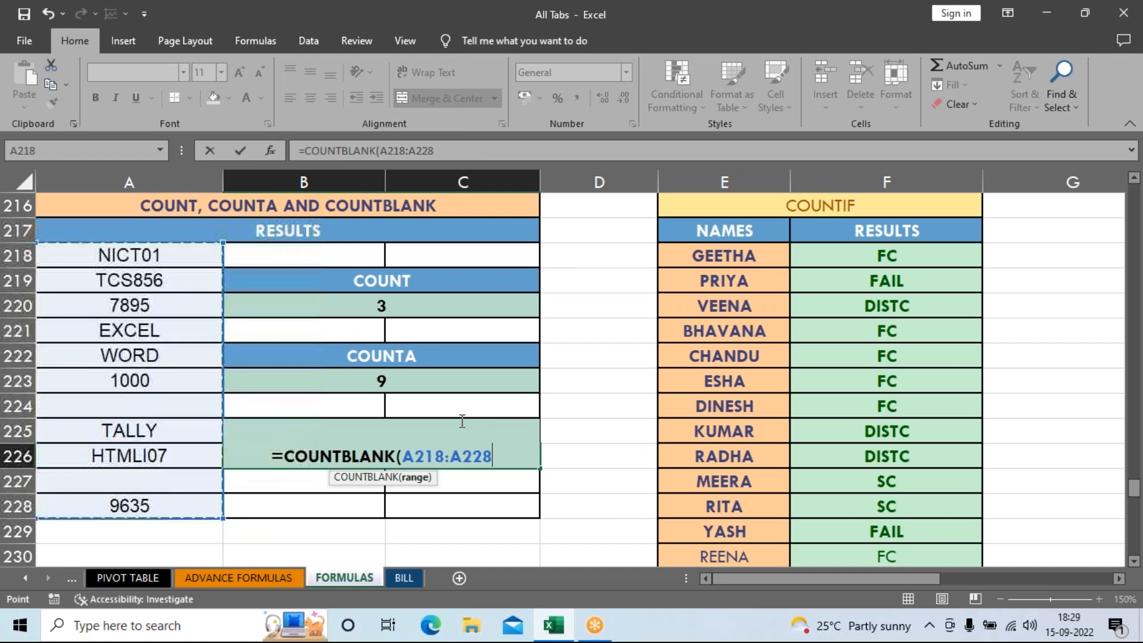
key("Return")
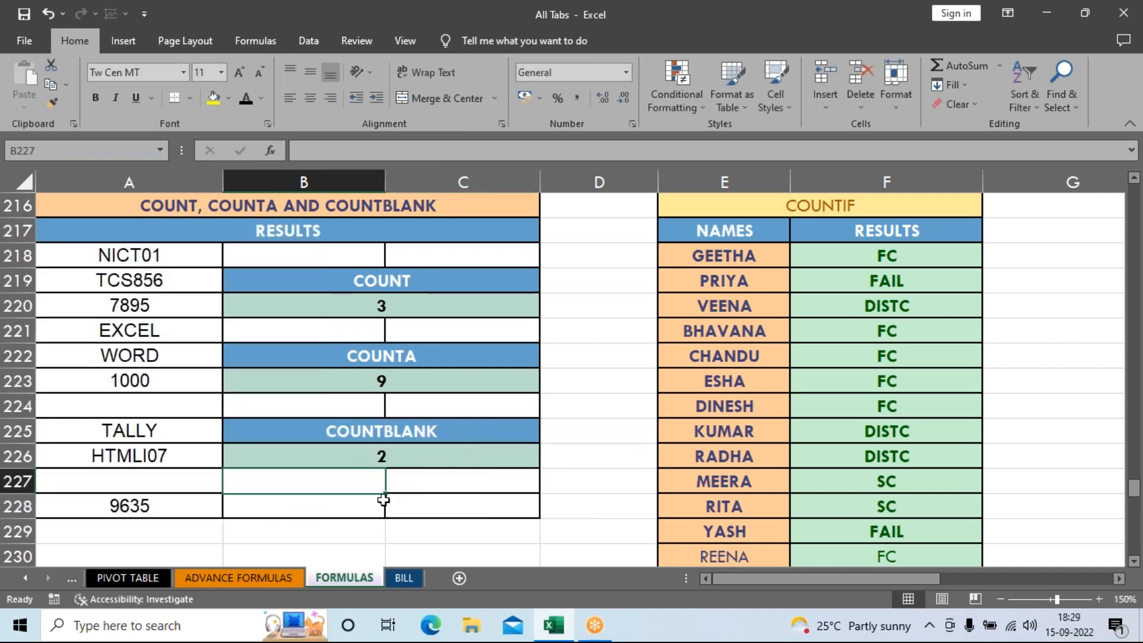
Step: Check the COUNTBLANK result in B226 against the empty cells A224 and A227
left_click(382, 463)
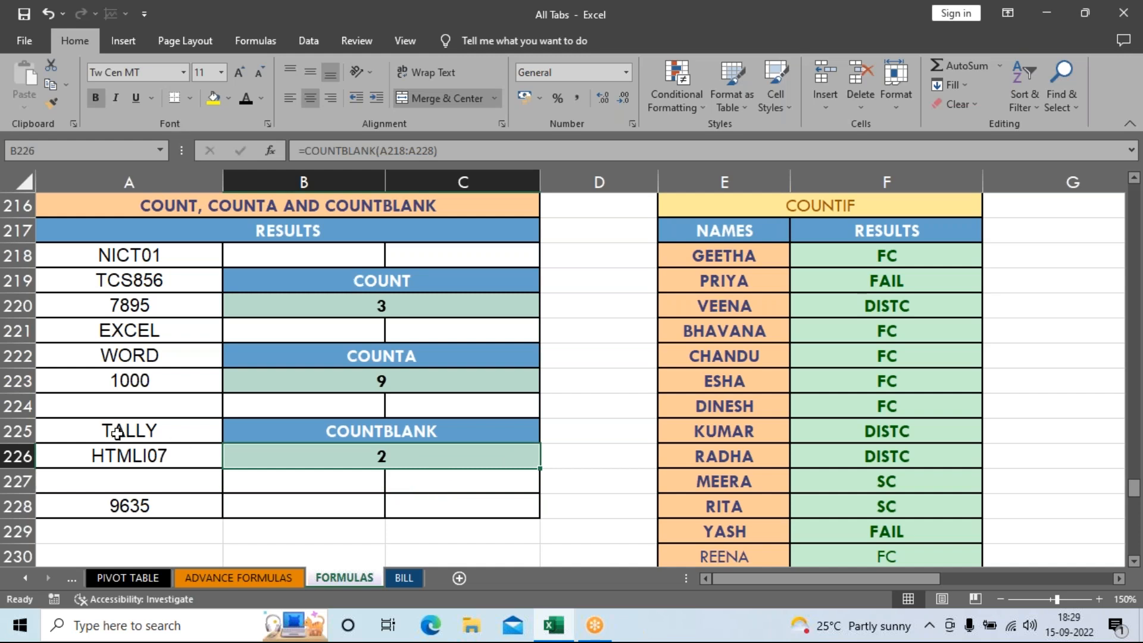
left_click(132, 412)
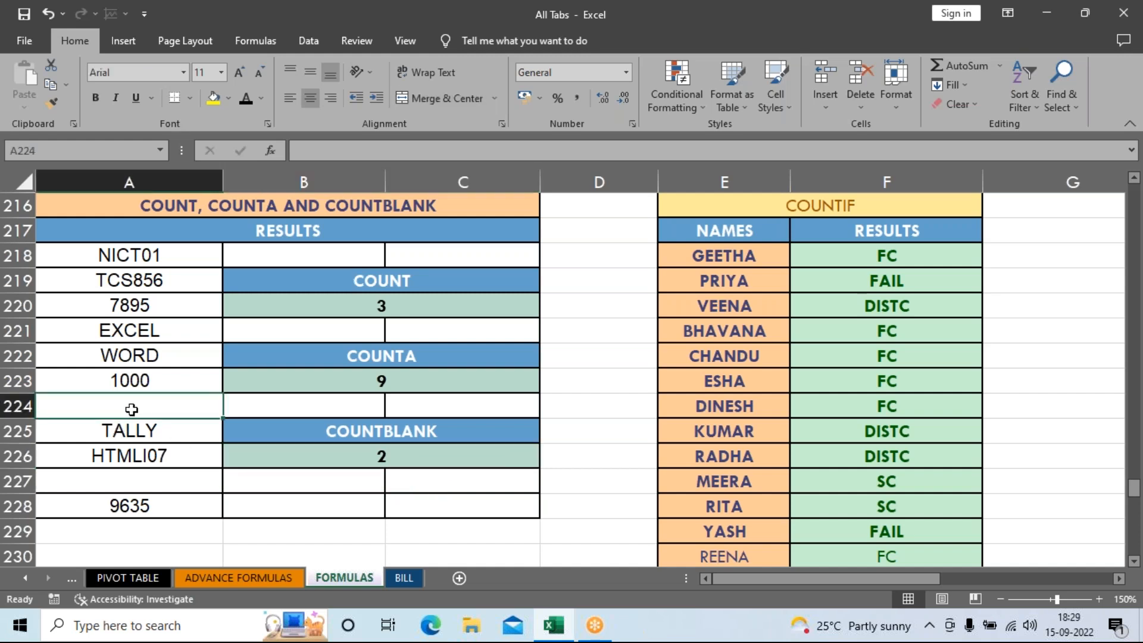
left_click(122, 483)
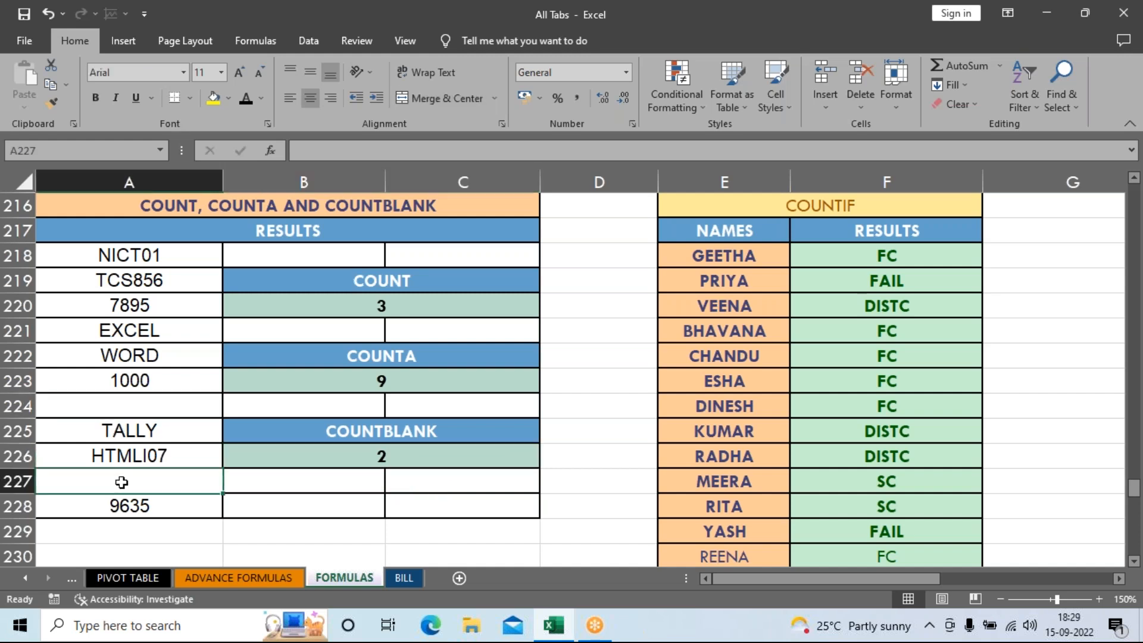
Step: Clear the contents of cells A219:A221 to test how the COUNT, COUNTA and COUNTBLANK results react
left_click(127, 313)
left_click_drag(127, 313, 133, 286)
left_click(132, 286)
left_click(131, 301)
left_click(128, 331)
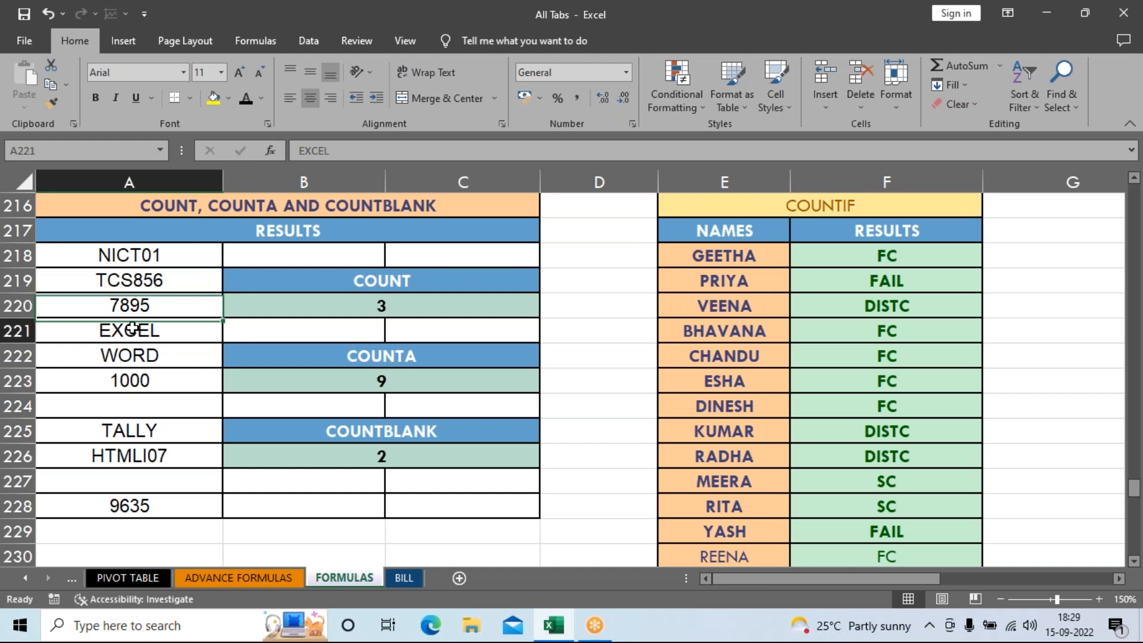
left_click_drag(132, 286, 129, 328)
key("ctrl+c")
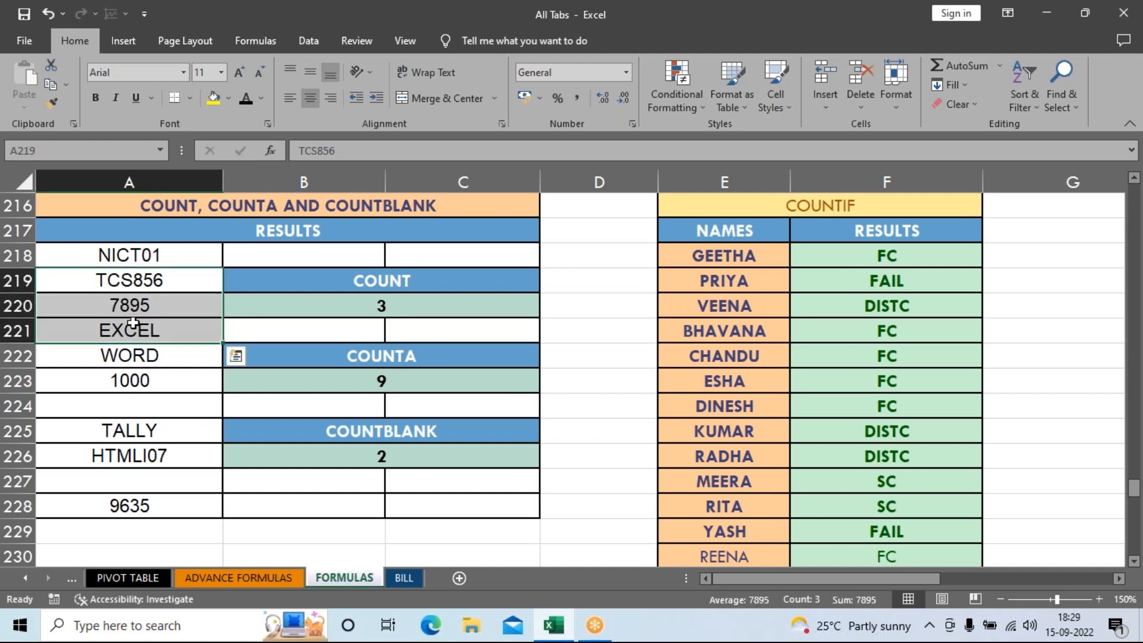
key("Delete")
left_click(490, 360)
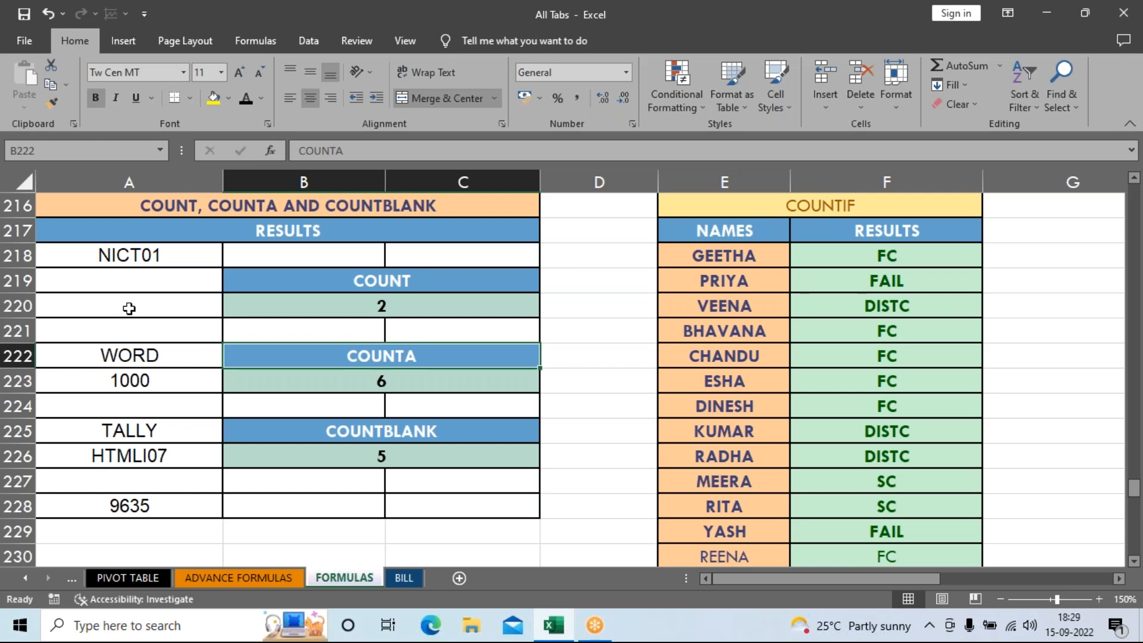
Step: Check the empty cells A219:A221, A224 and A227, and restore the cleared entries in A219:A221
left_click_drag(136, 277, 132, 331)
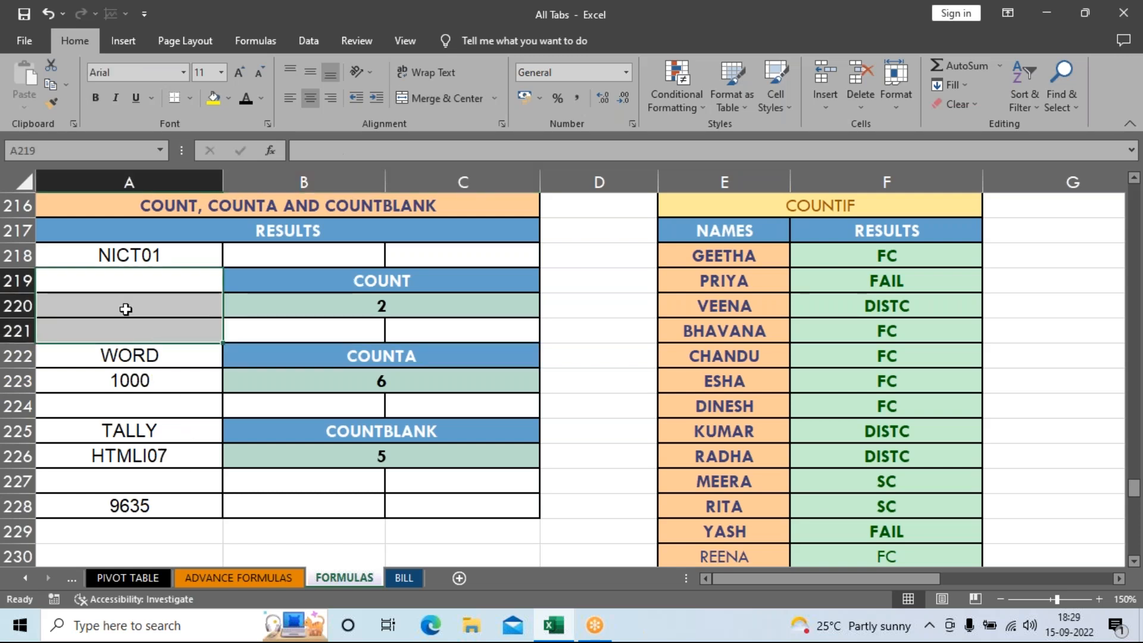
left_click(172, 411)
left_click(176, 479)
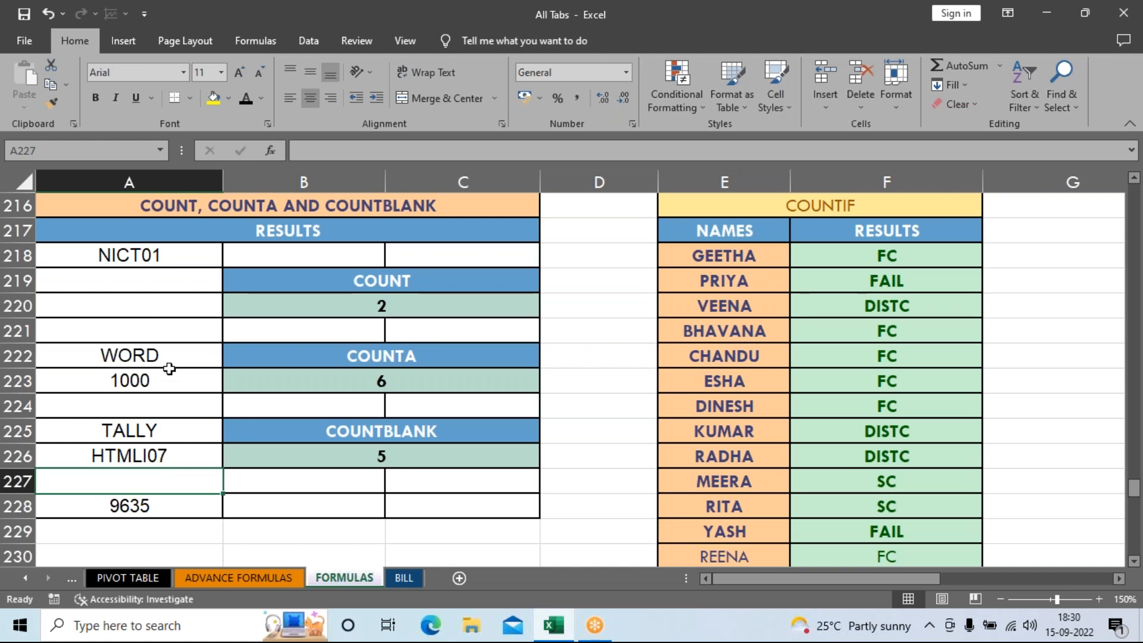
left_click(171, 274)
key("ctrl+v")
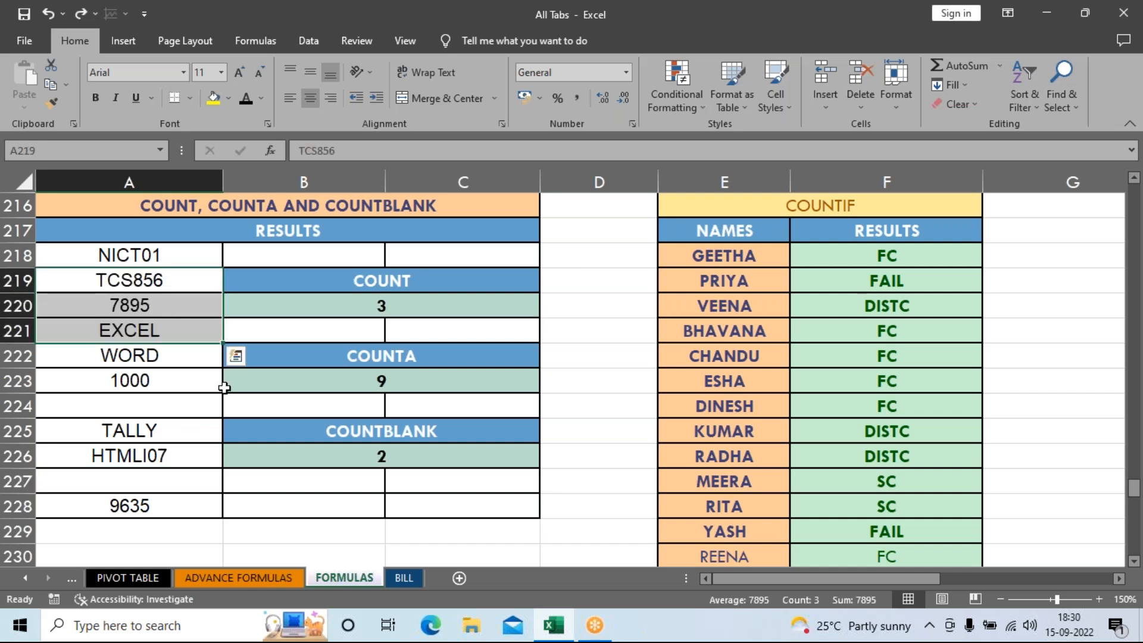
left_click(593, 408)
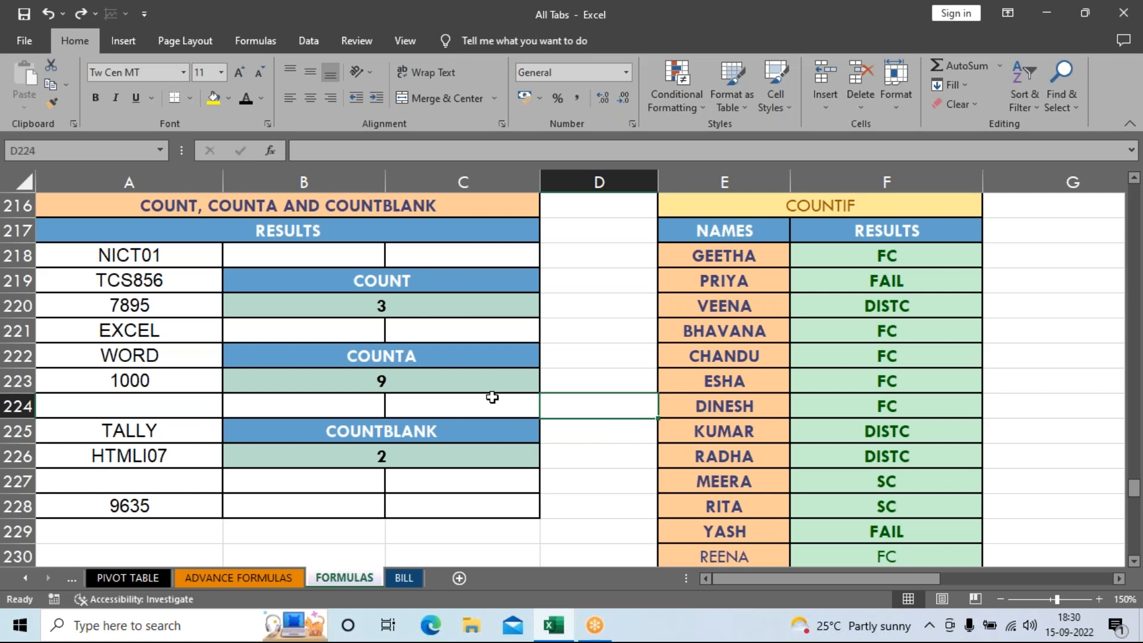
Step: Examine the COUNTIF names table and the (COUNTIF)RESULTS table beside it
left_click(649, 451)
left_click_drag(934, 577, 971, 573)
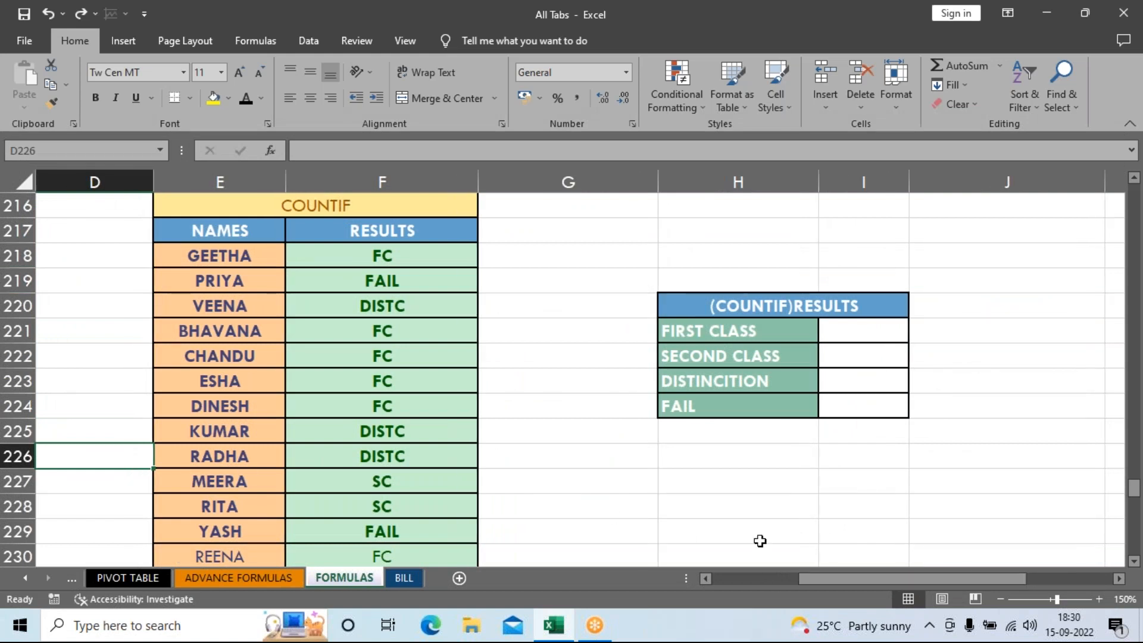
scroll(811, 463, "down", 1)
scroll(811, 462, "up", 1)
left_click(880, 329)
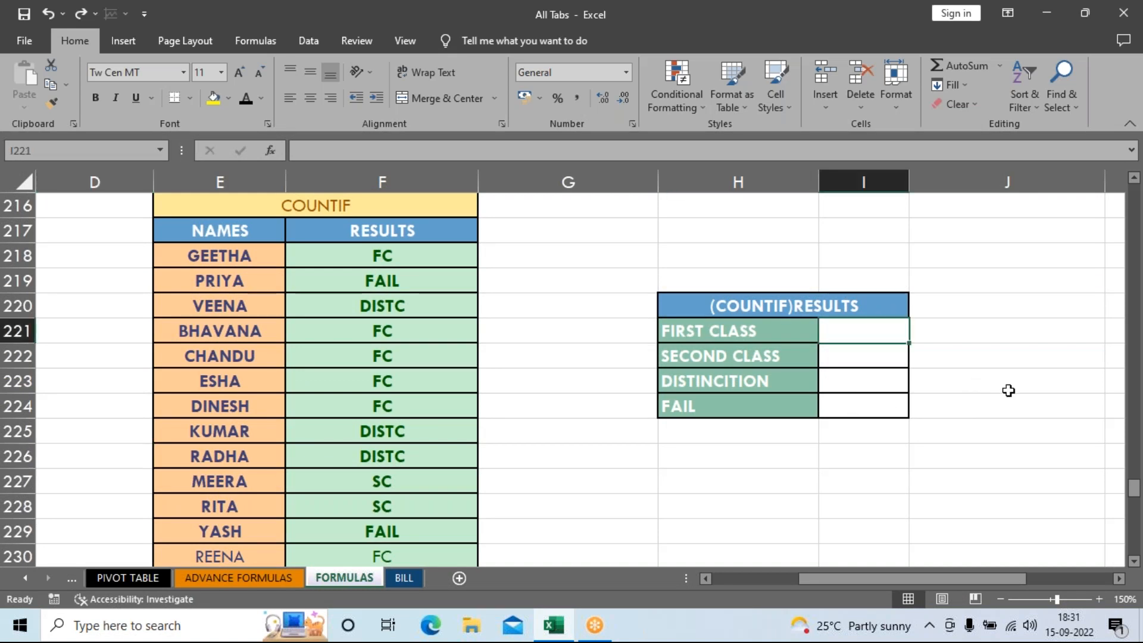
type("=")
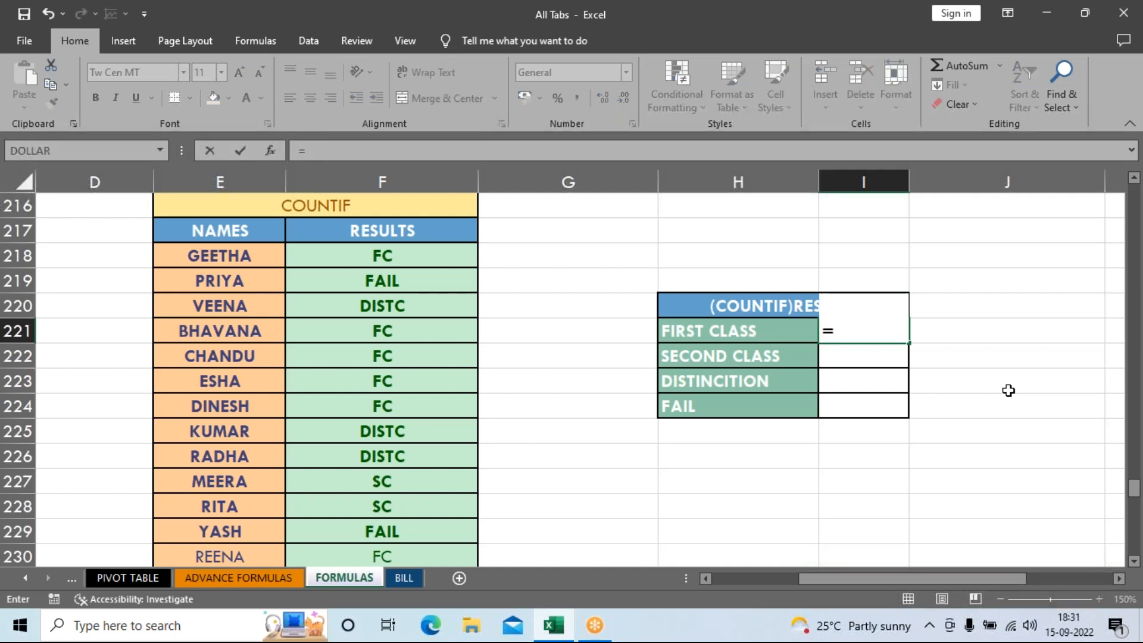
key("BackSpace")
left_click(1042, 361)
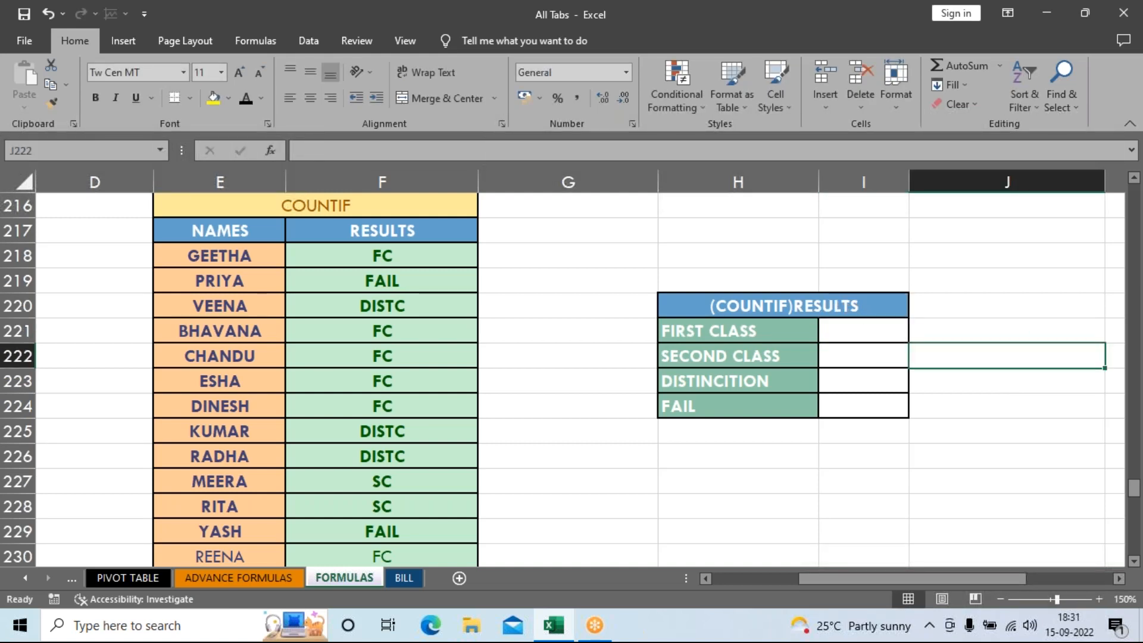
Step: Widen column I so the (COUNTIF)RESULTS cells I221:I224 have more room
left_click_drag(865, 341, 869, 408)
left_click(913, 223)
left_click_drag(915, 185, 965, 185)
Step: Enter the formula =COUNTIF(E217:F230,"fc") in the FIRST CLASS result cell I221
left_click(929, 335)
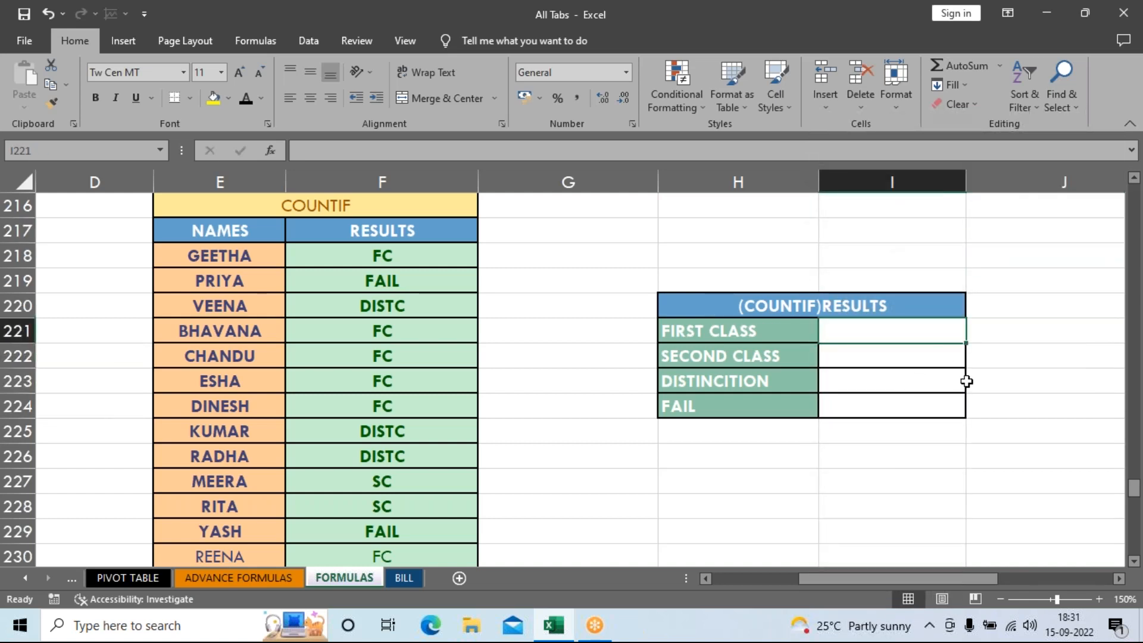
type("=count")
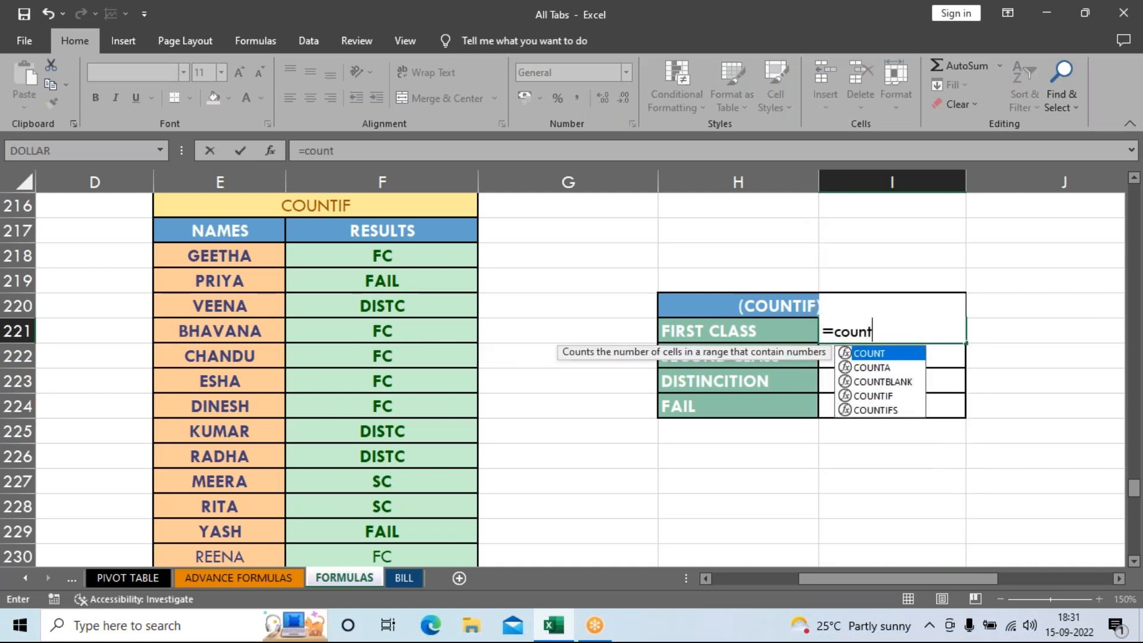
type("if")
key("Tab")
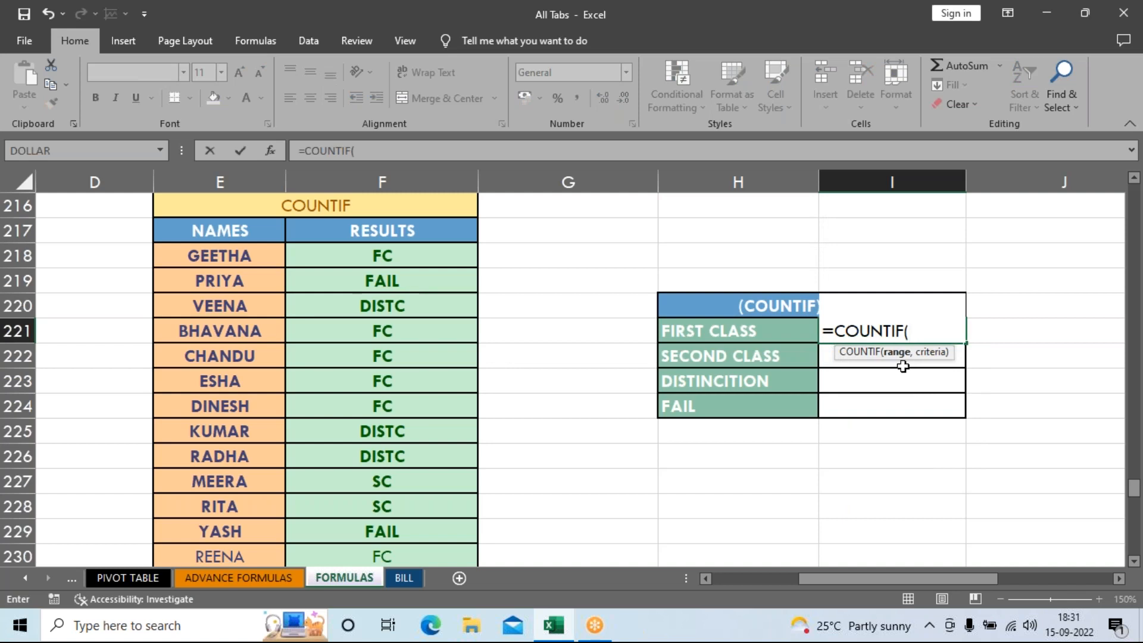
left_click_drag(240, 232, 402, 485)
scroll(612, 486, "up", 1)
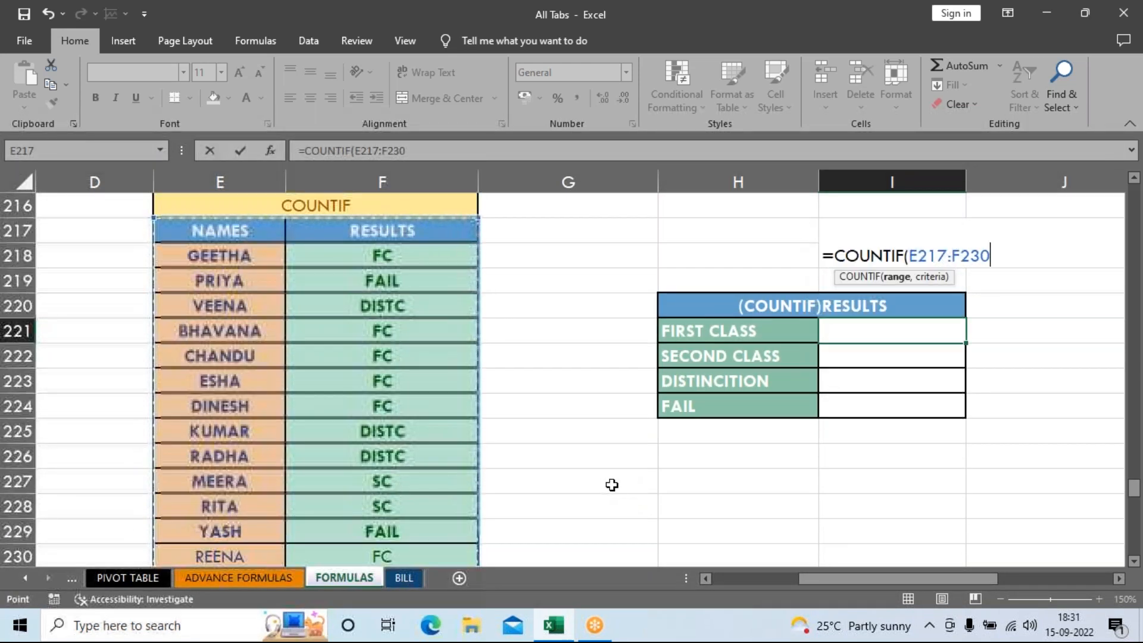
type(",")
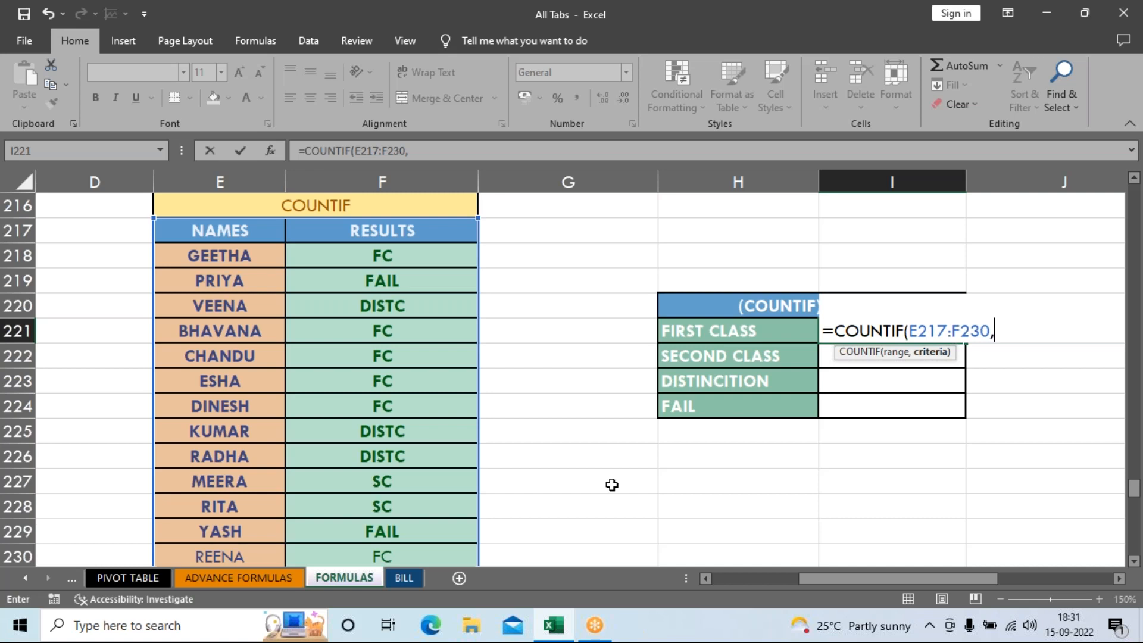
type("\"fc")
type("\")")
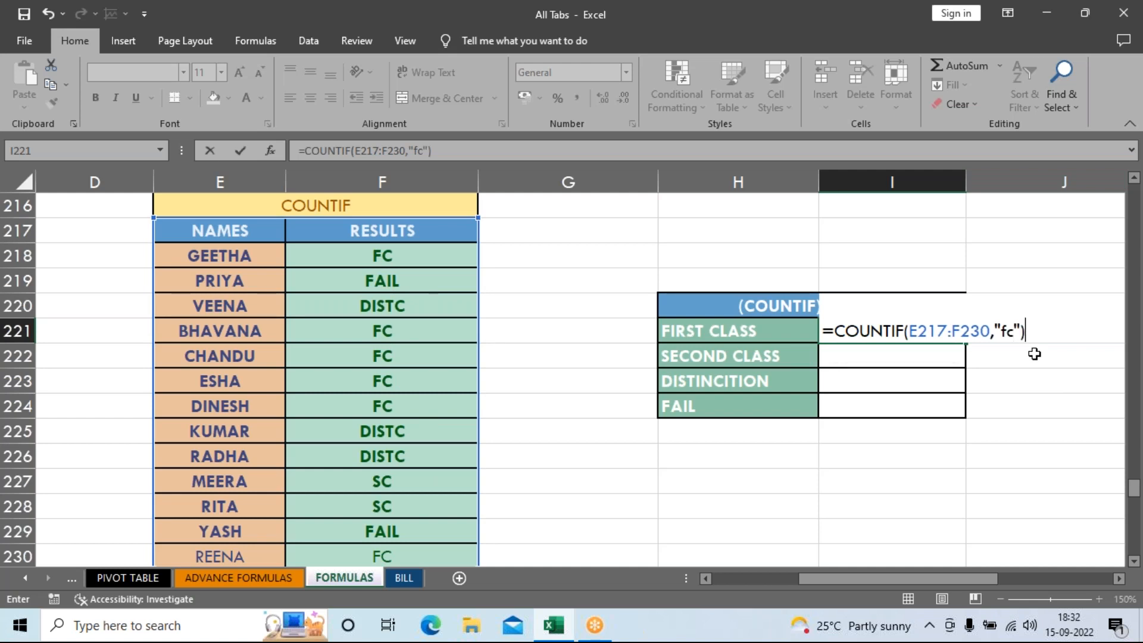
key("Return")
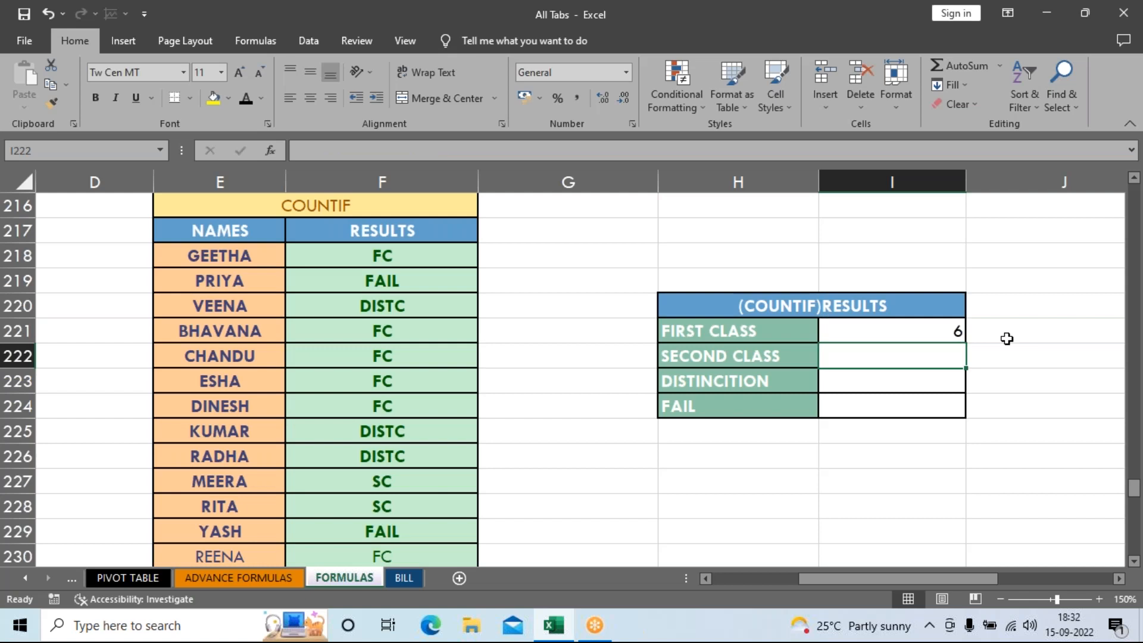
Step: Check the FIRST CLASS result in I221 against the FC entries in F218, F221:F224 and F230
left_click(907, 326)
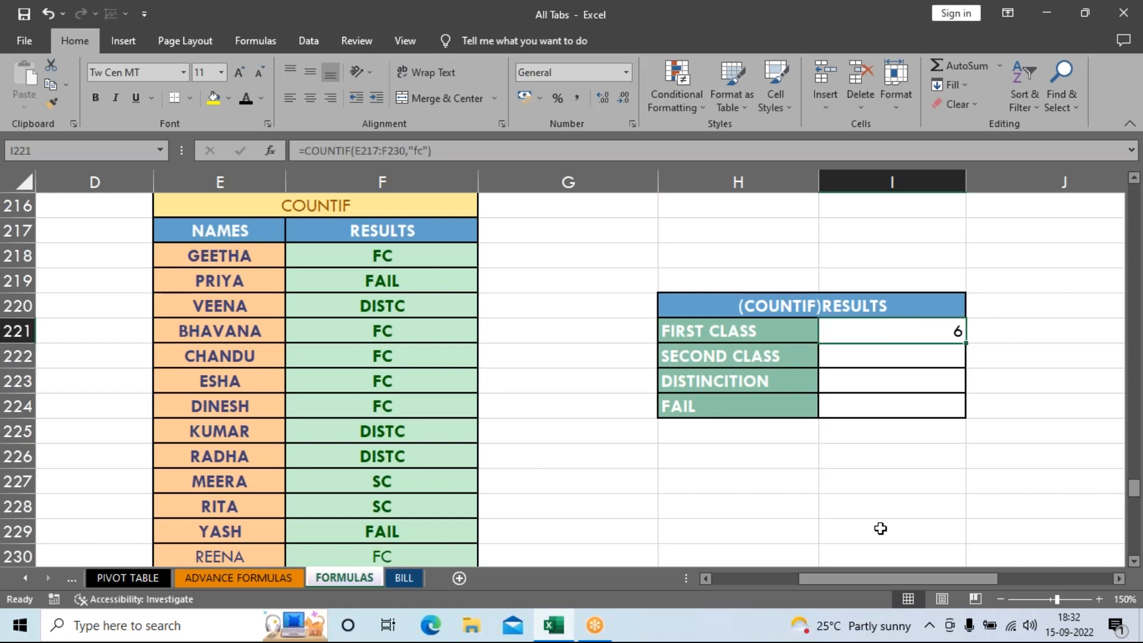
left_click(1001, 599)
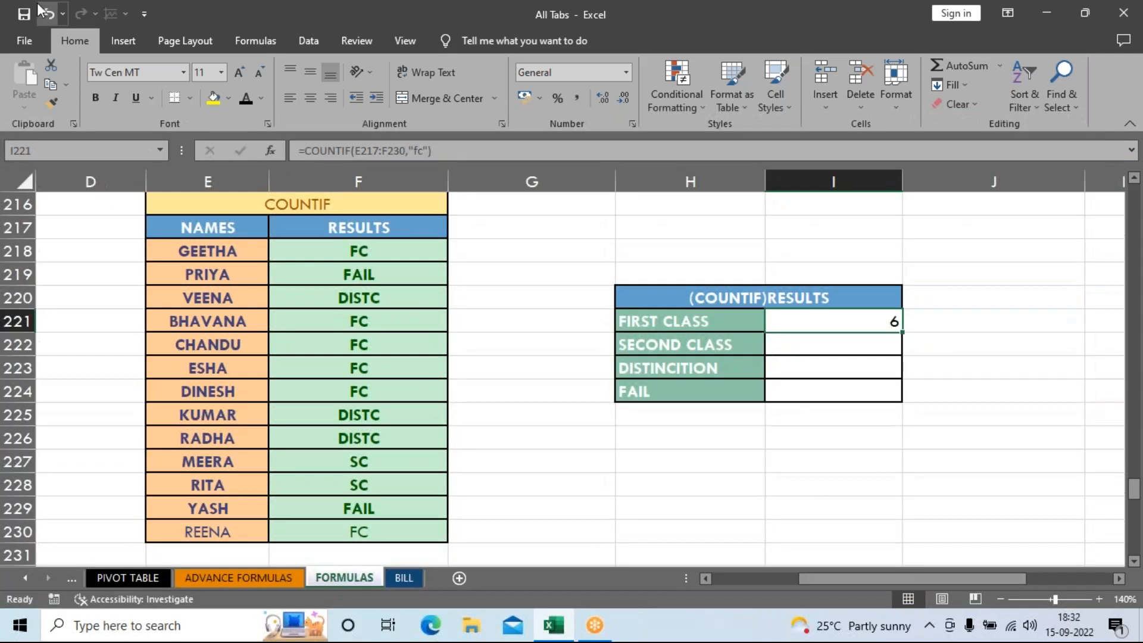
left_click(364, 254)
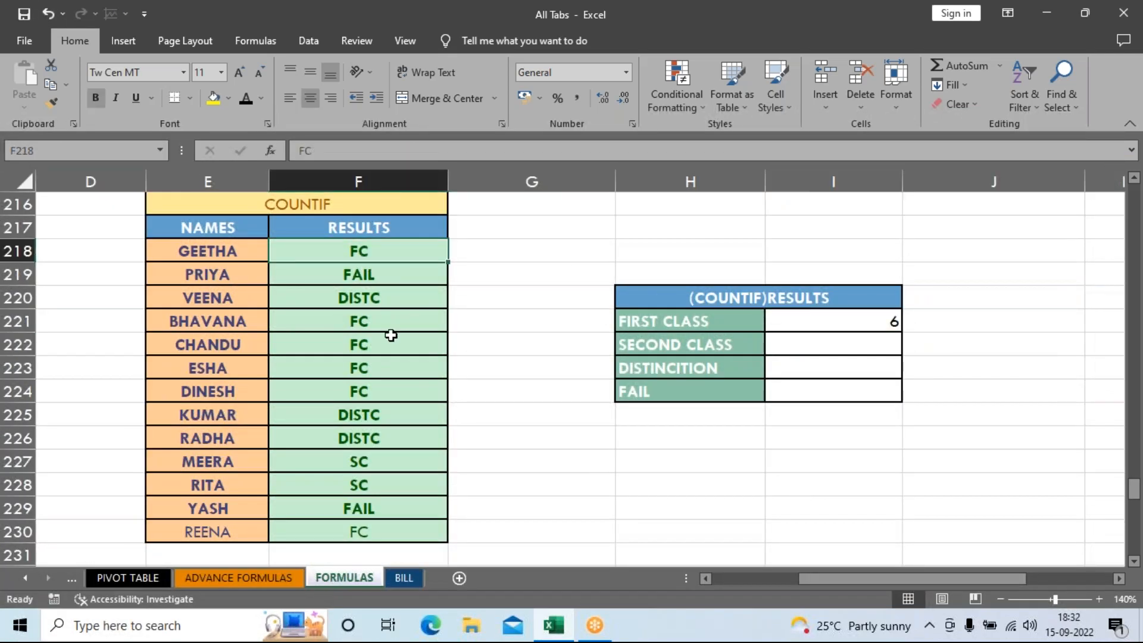
left_click(374, 325)
left_click(376, 346)
left_click(378, 365)
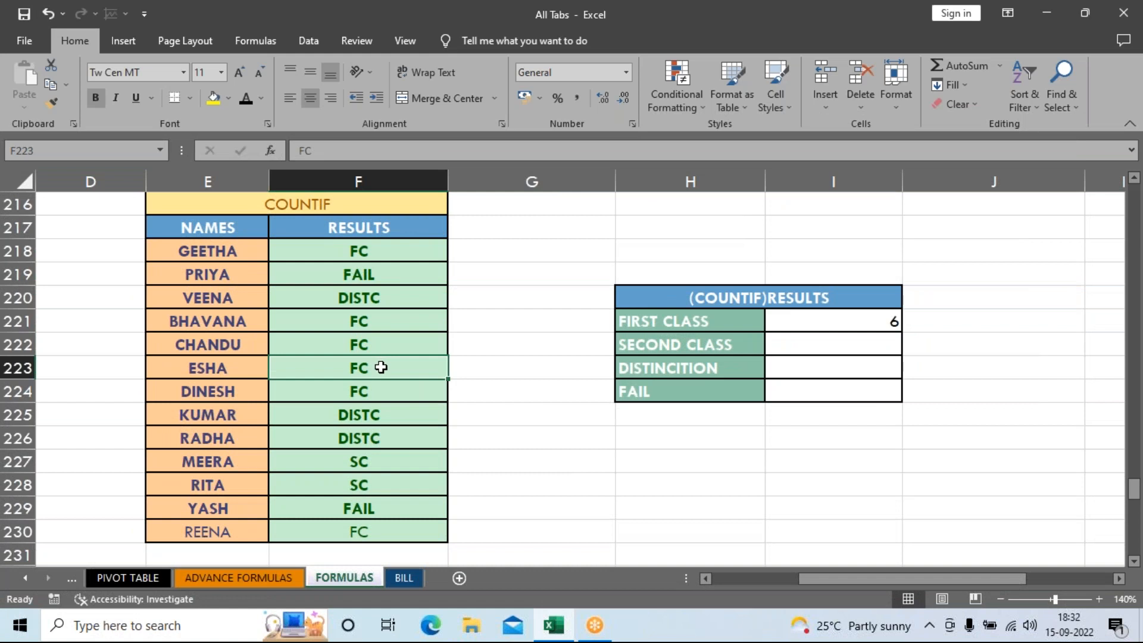
left_click(383, 390)
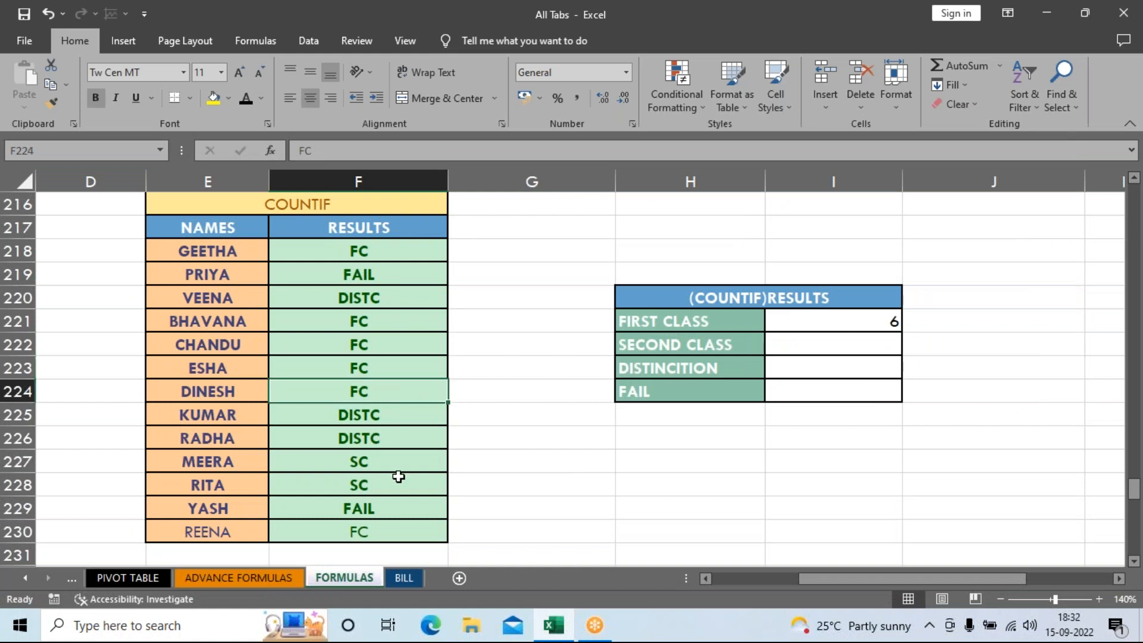
left_click(390, 533)
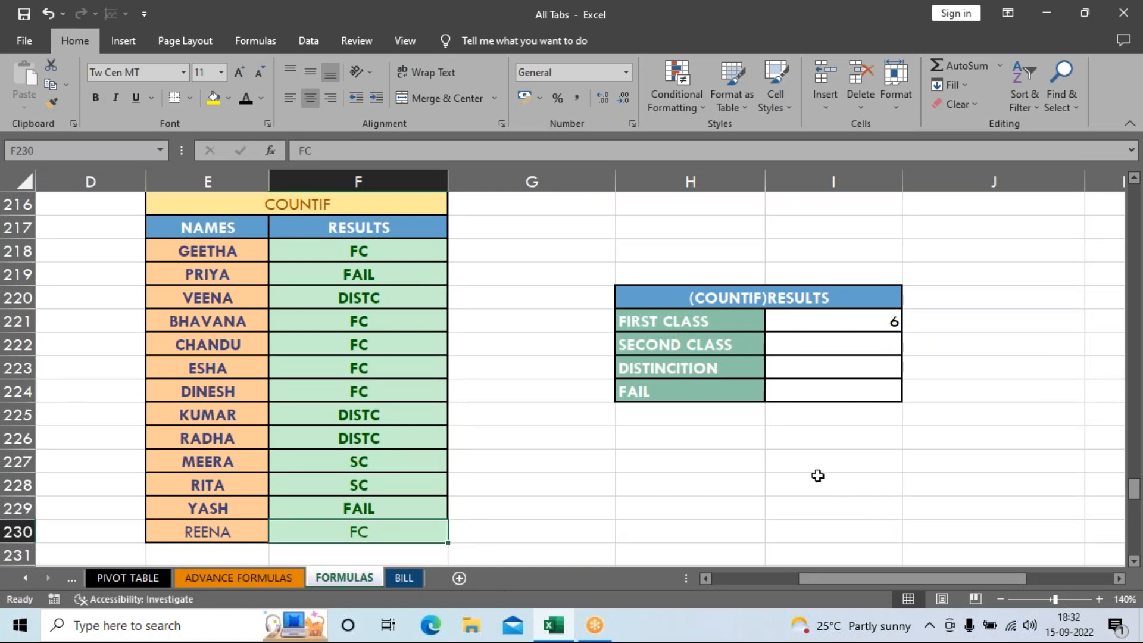
Step: Enter the formula =COUNTIF(E217:F230,"sc") in the SECOND CLASS result cell I222 and check it against the SC entries in F227:F228
left_click(857, 345)
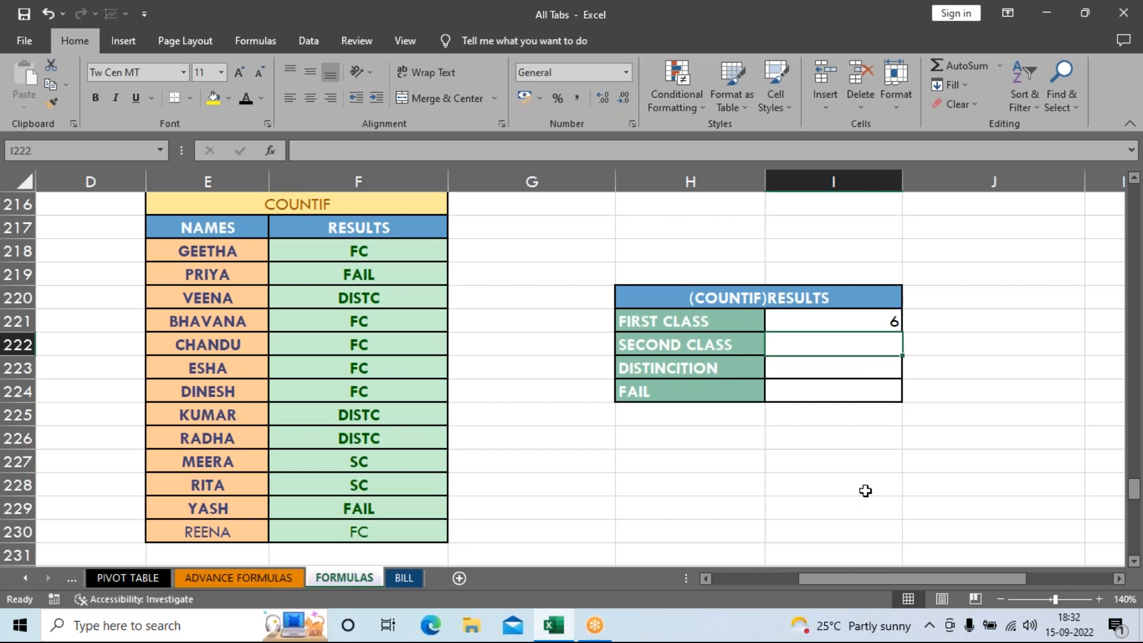
type("=count")
key("Down")
key("Down")
key("Down")
key("Tab")
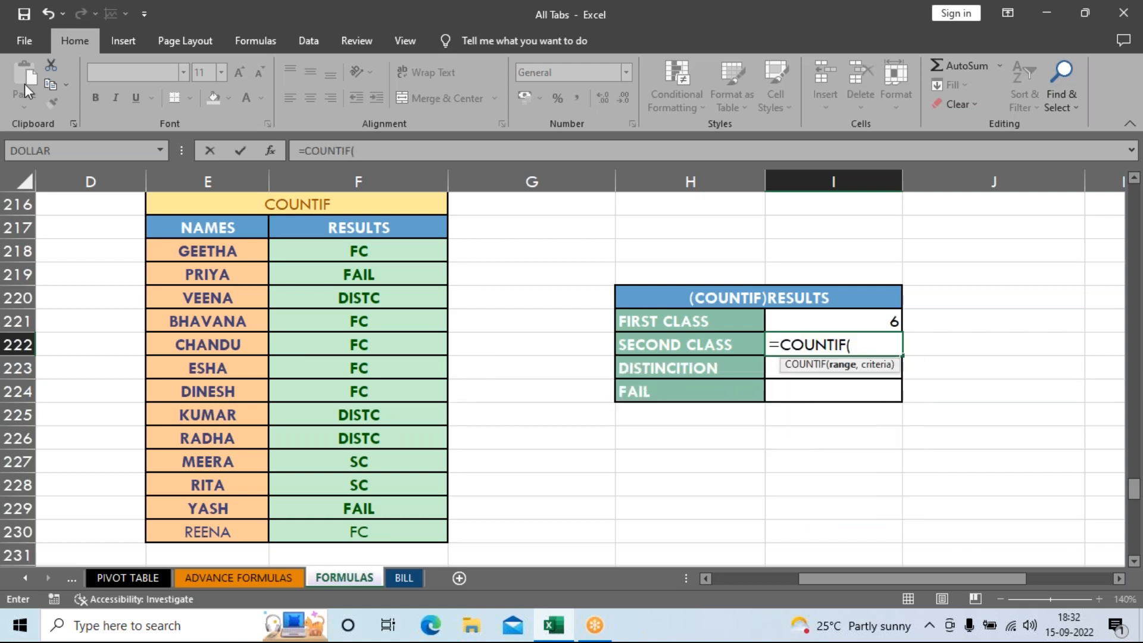
left_click_drag(183, 227, 369, 531)
type(",\"")
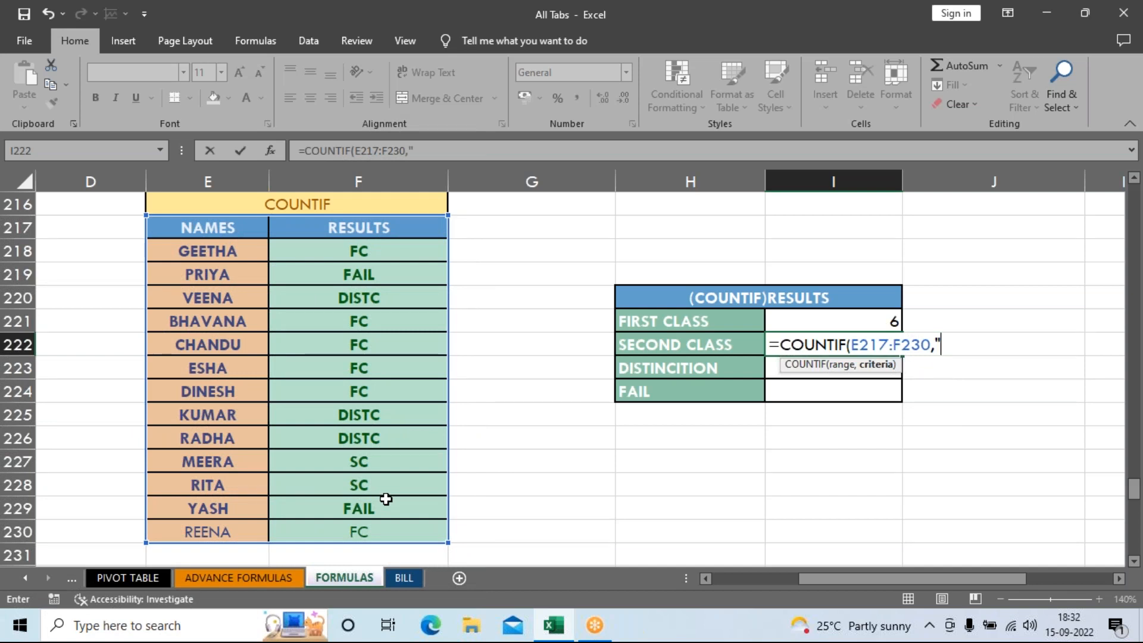
type("sc\")")
key("Return")
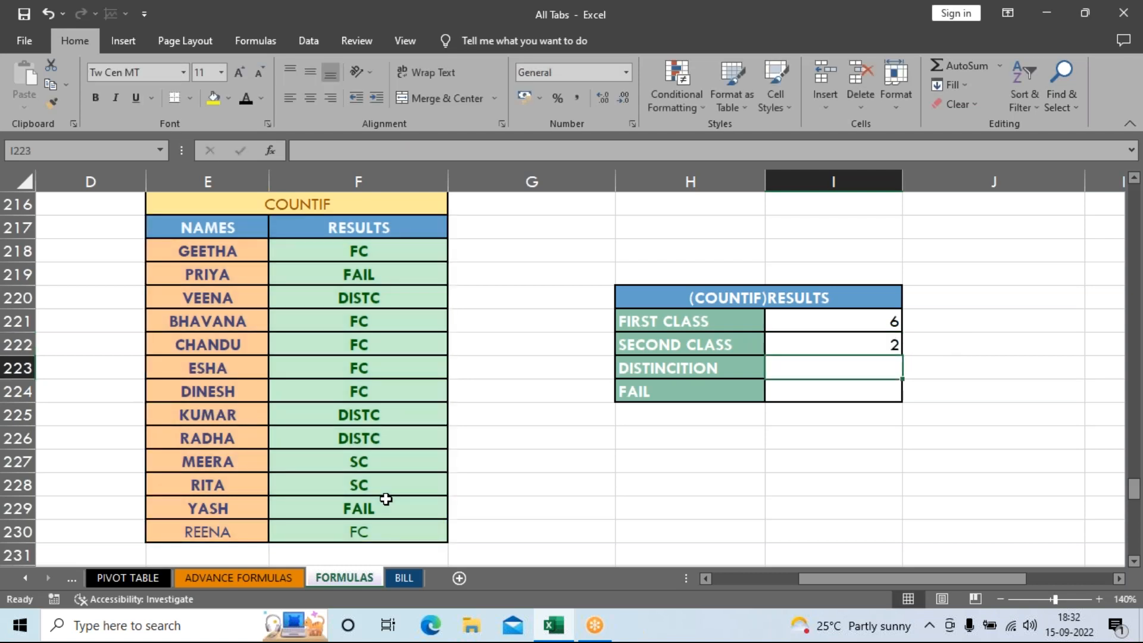
left_click_drag(373, 462, 377, 483)
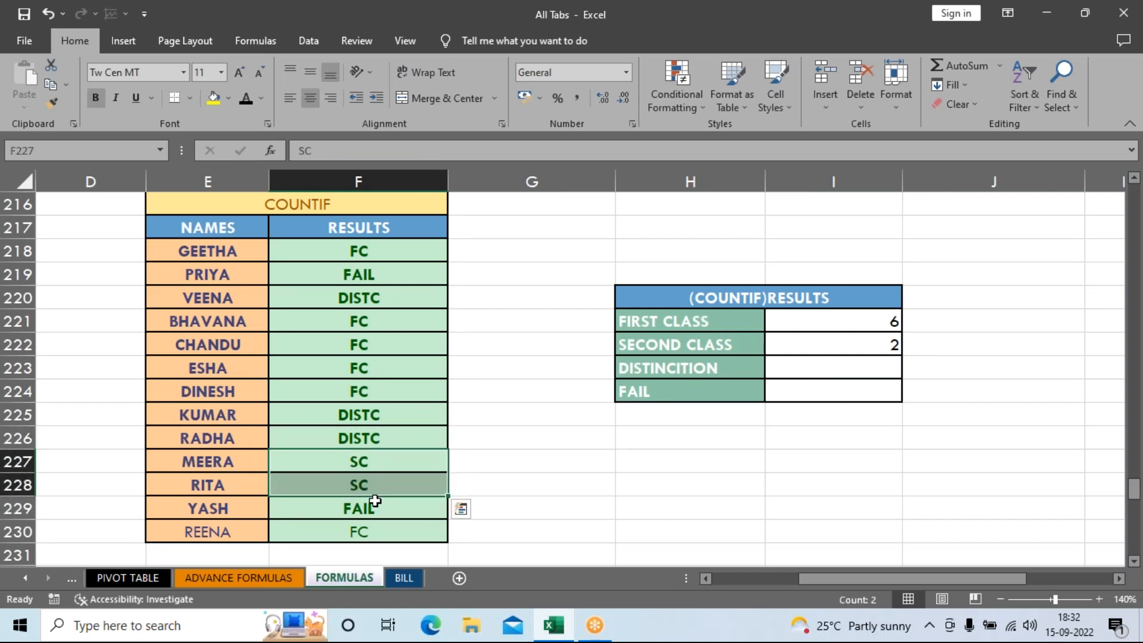
Step: Start a COUNTIF formula in the FAIL result cell I224
left_click(794, 371)
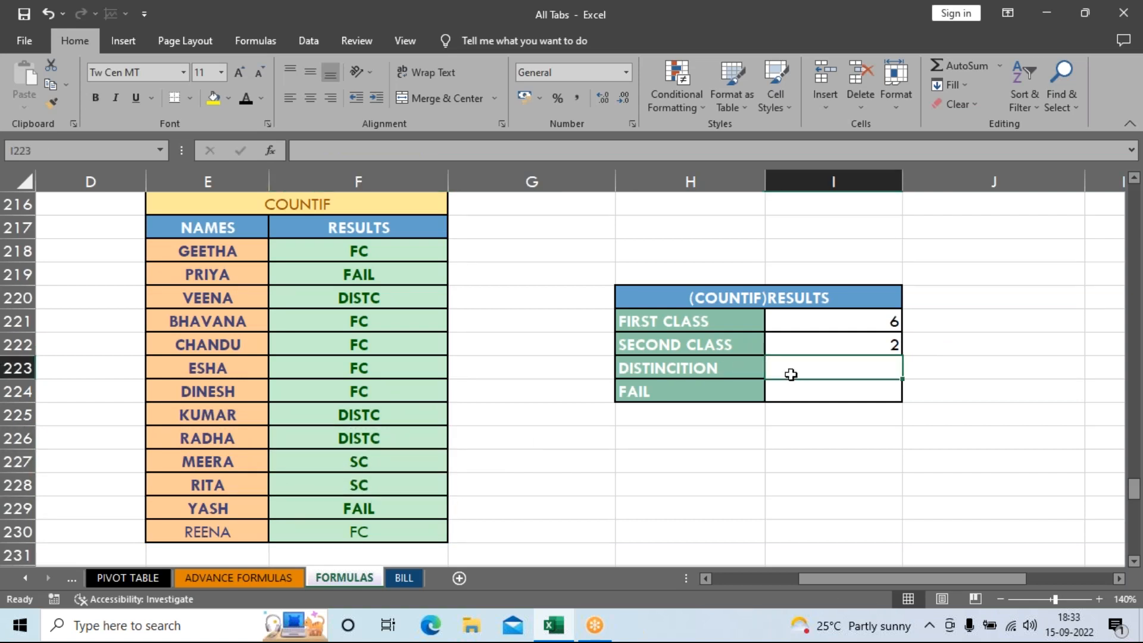
left_click(795, 397)
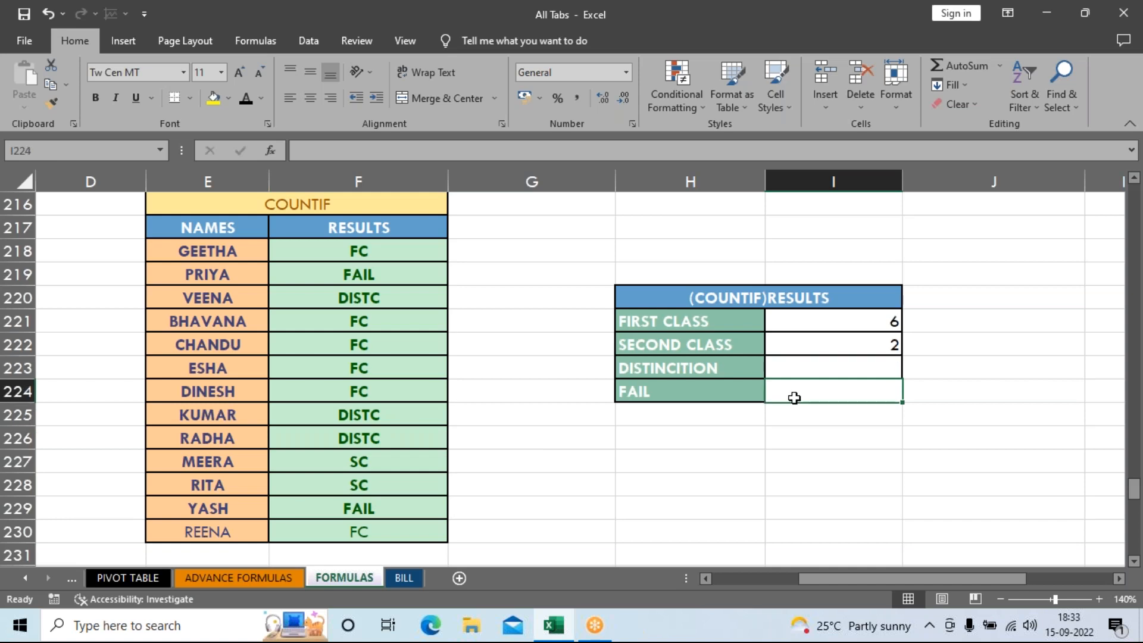
type("=count")
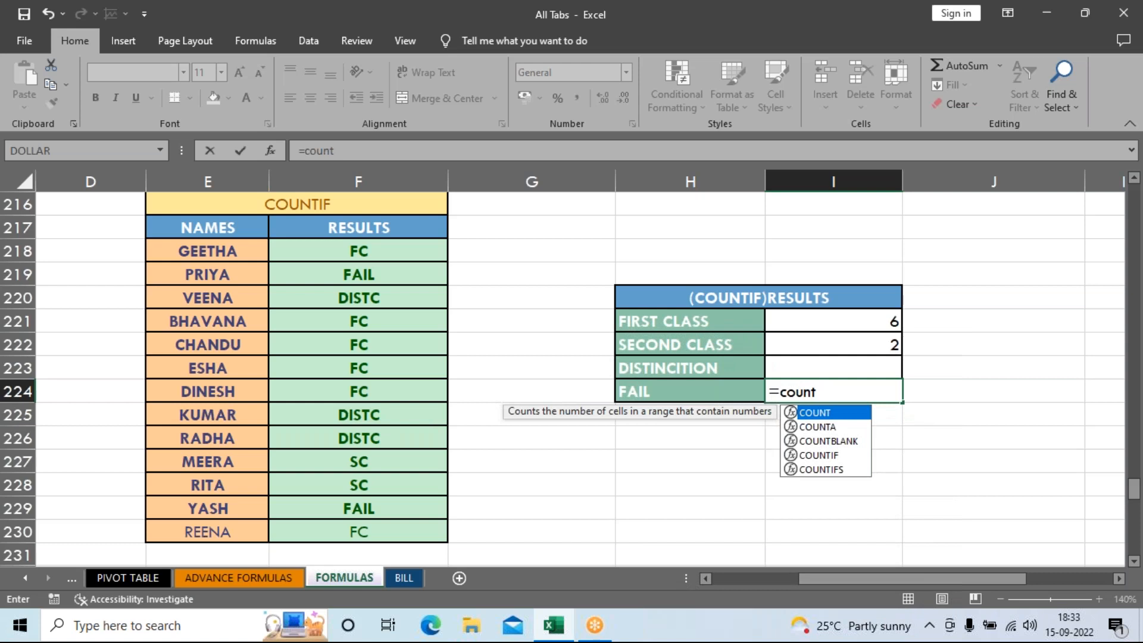
key("Down")
key("Down")
key("Down")
key("Tab")
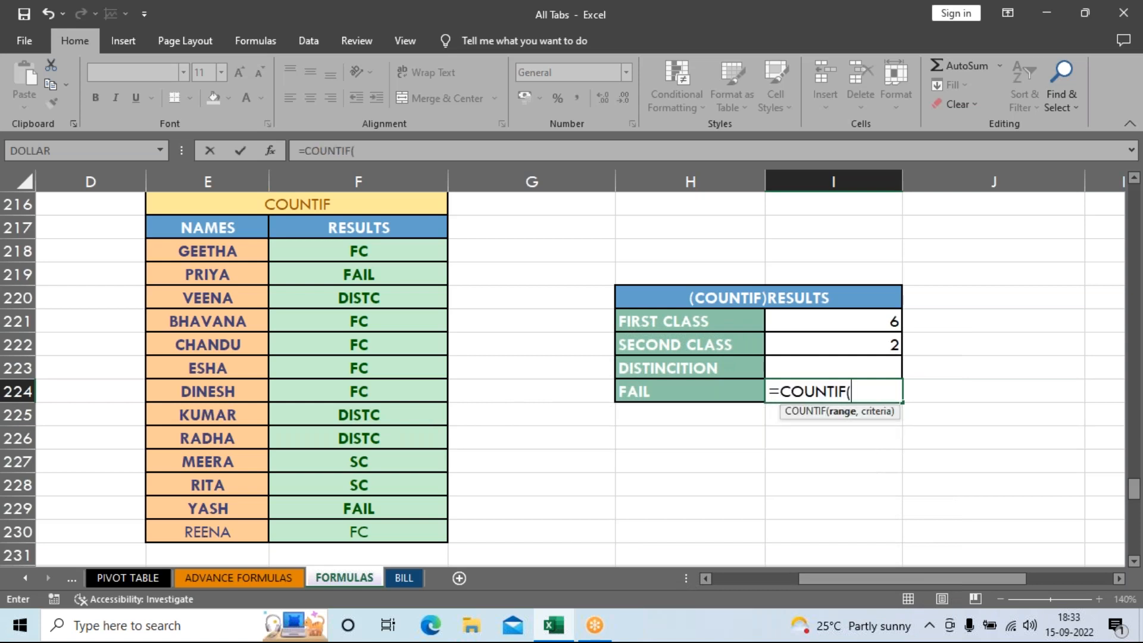
left_click(243, 230)
left_click_drag(243, 230, 381, 506)
type(",")
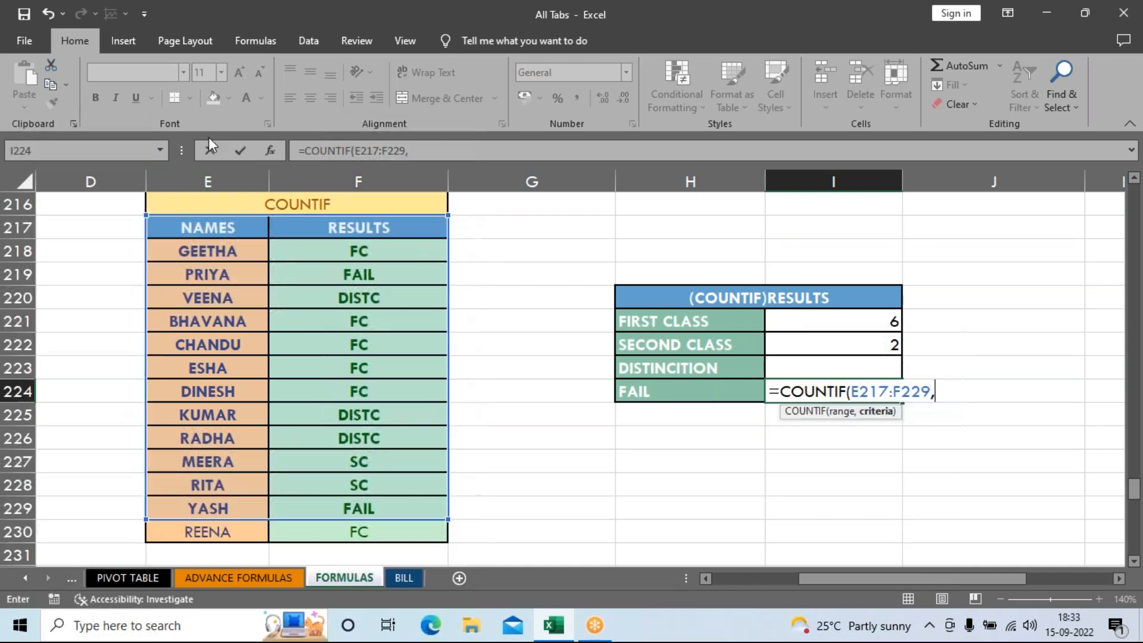
key("BackSpace")
key("BackSpace")
key("BackSpace")
key("BackSpace")
key("BackSpace")
key("BackSpace")
key("BackSpace")
key("BackSpace")
key("BackSpace")
key("BackSpace")
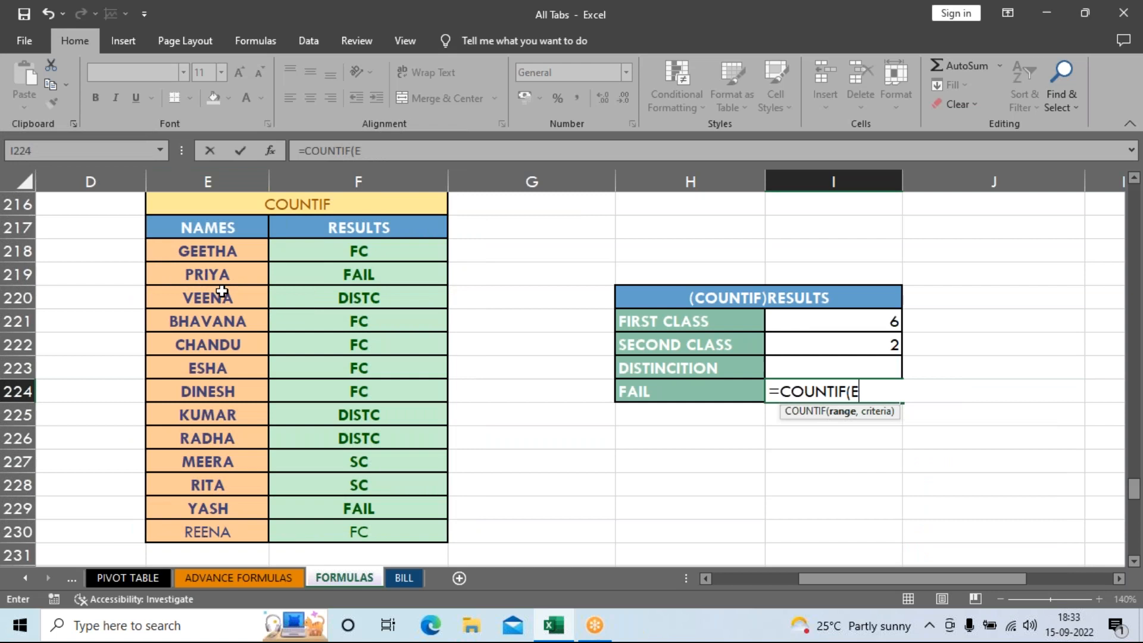
Step: Complete the FAIL formula in I224 with the range E217:F230 and the criterion "fail"
left_click_drag(190, 229, 375, 533)
type(",")
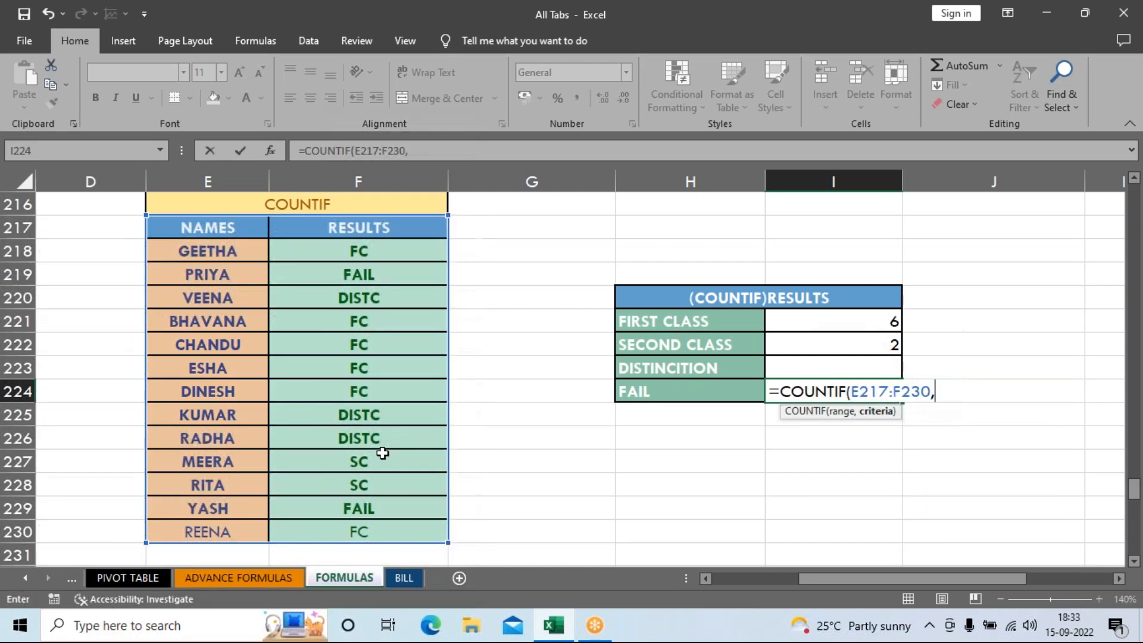
type("\"fail\")")
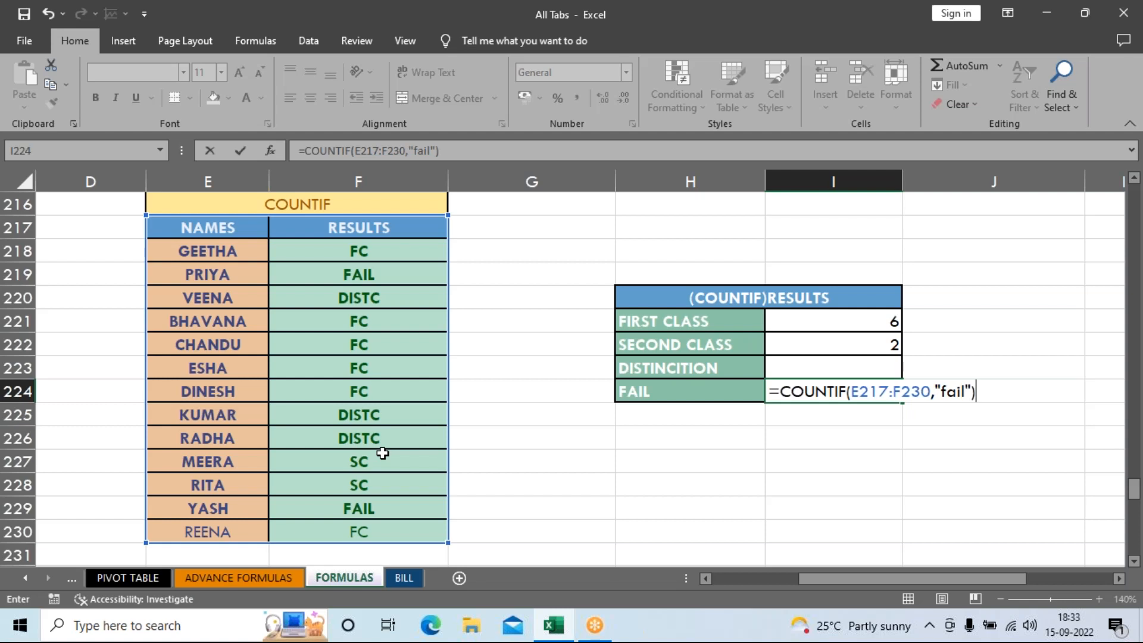
key("Return")
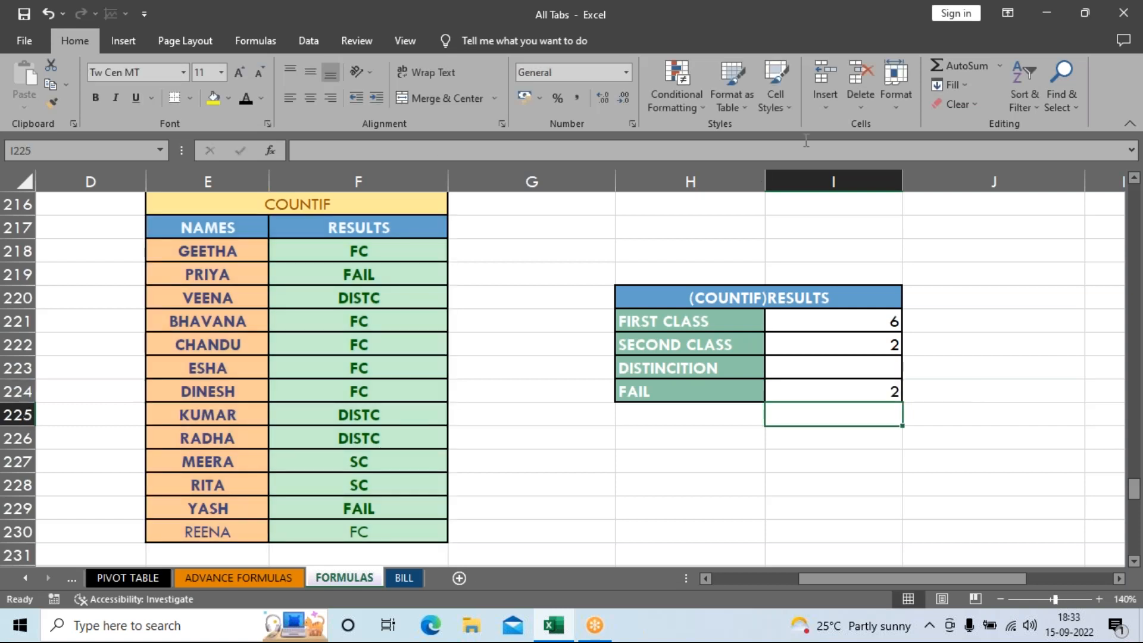
Step: Check the FAIL result in I224 against the FAIL entries in F219 and F229
left_click(837, 391)
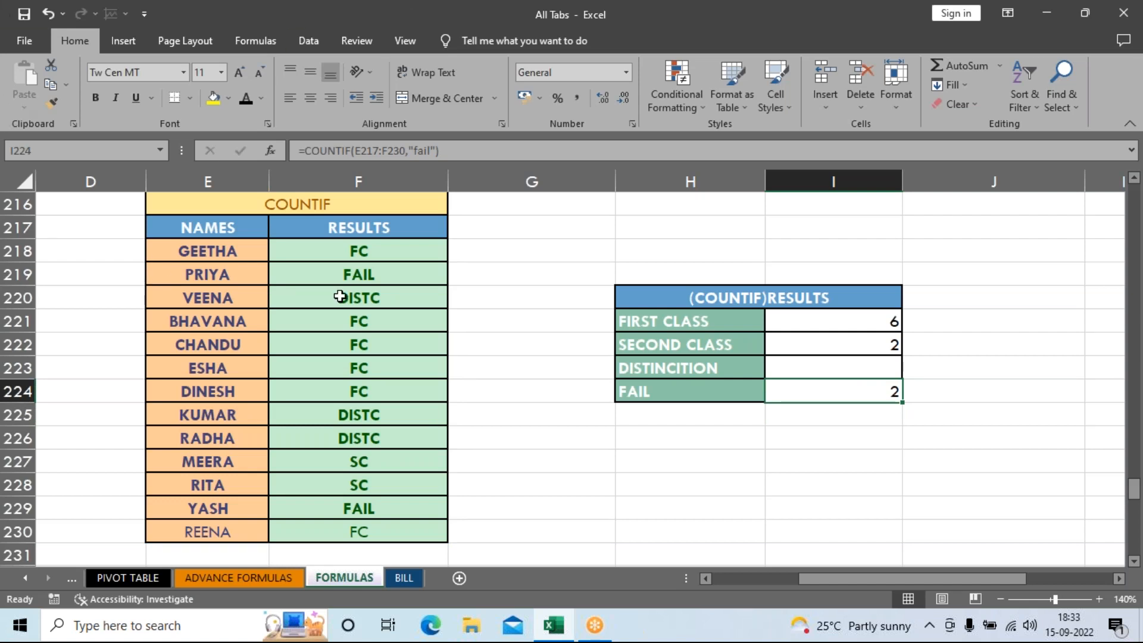
left_click(373, 271)
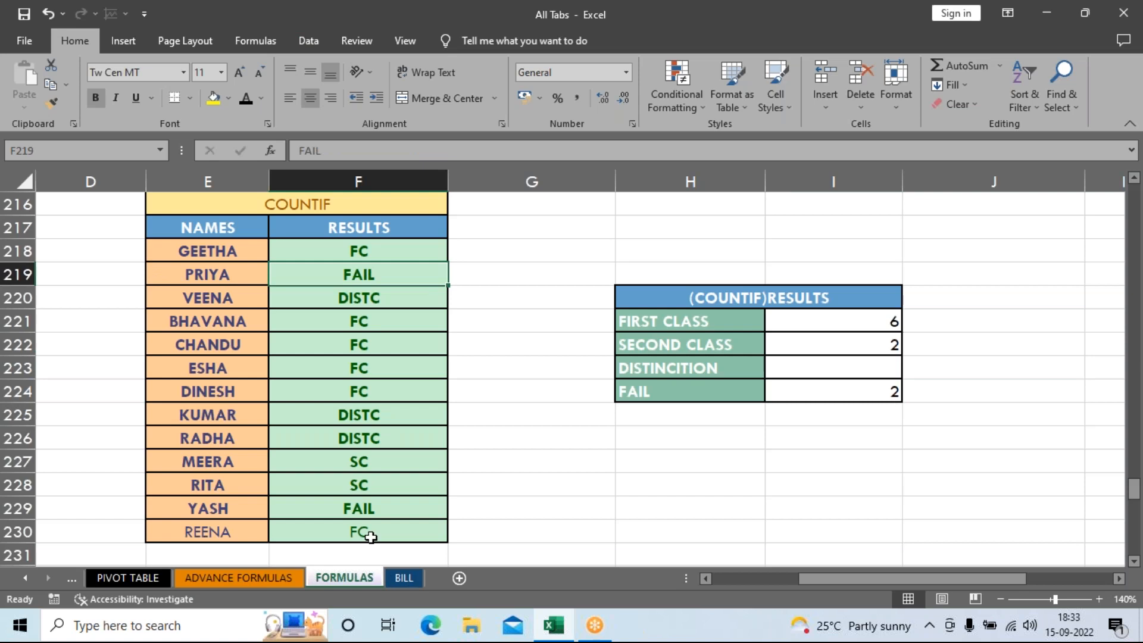
left_click(378, 511)
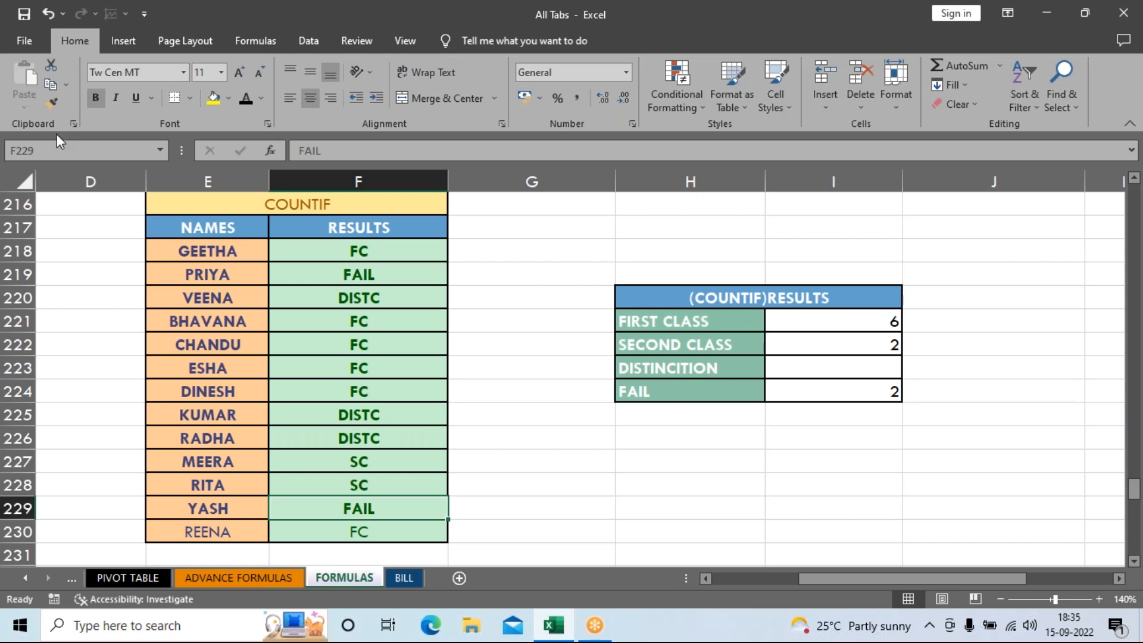
Step: Clear the results in I221:I224 and enter =COUNTIF(E217:F230,"fc") again in the FIRST CLASS cell I221
left_click_drag(832, 324, 847, 389)
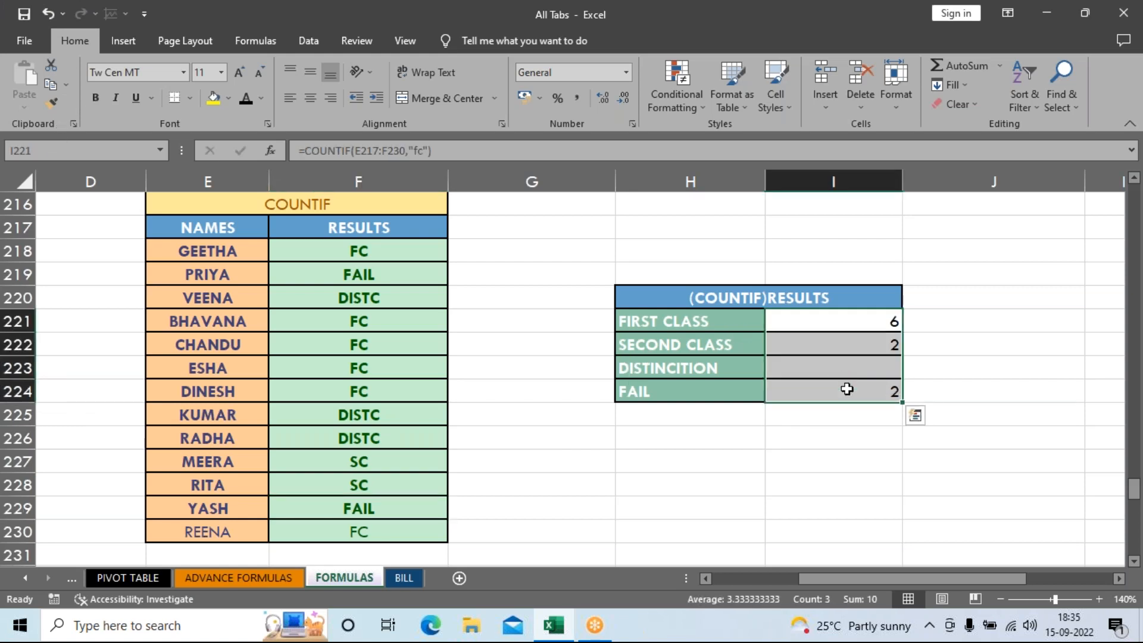
key("Delete")
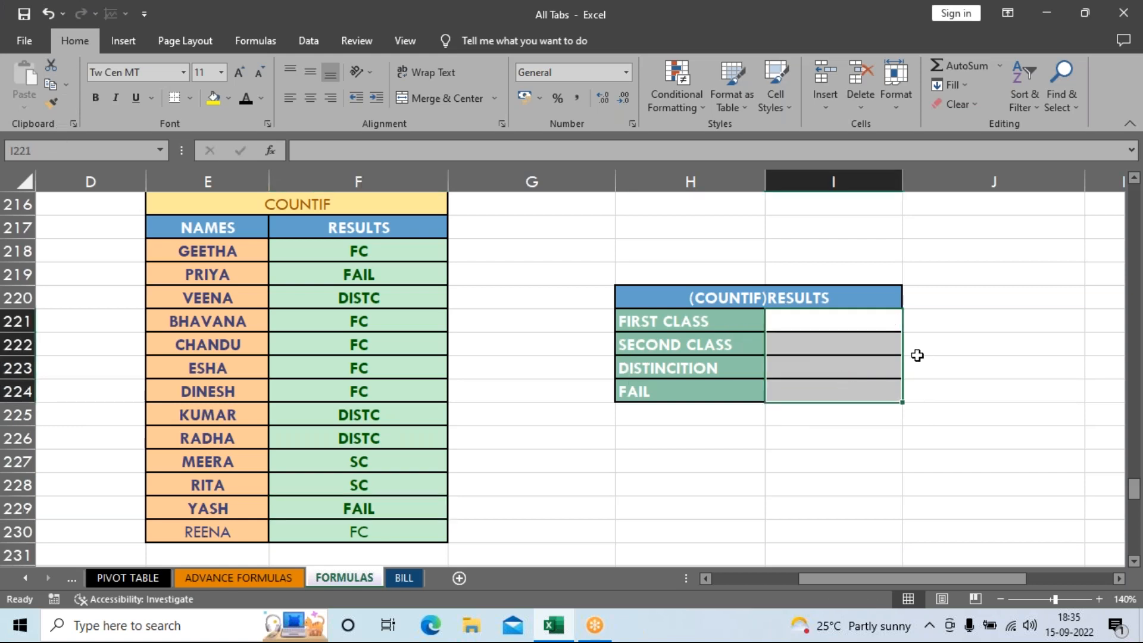
left_click(838, 322)
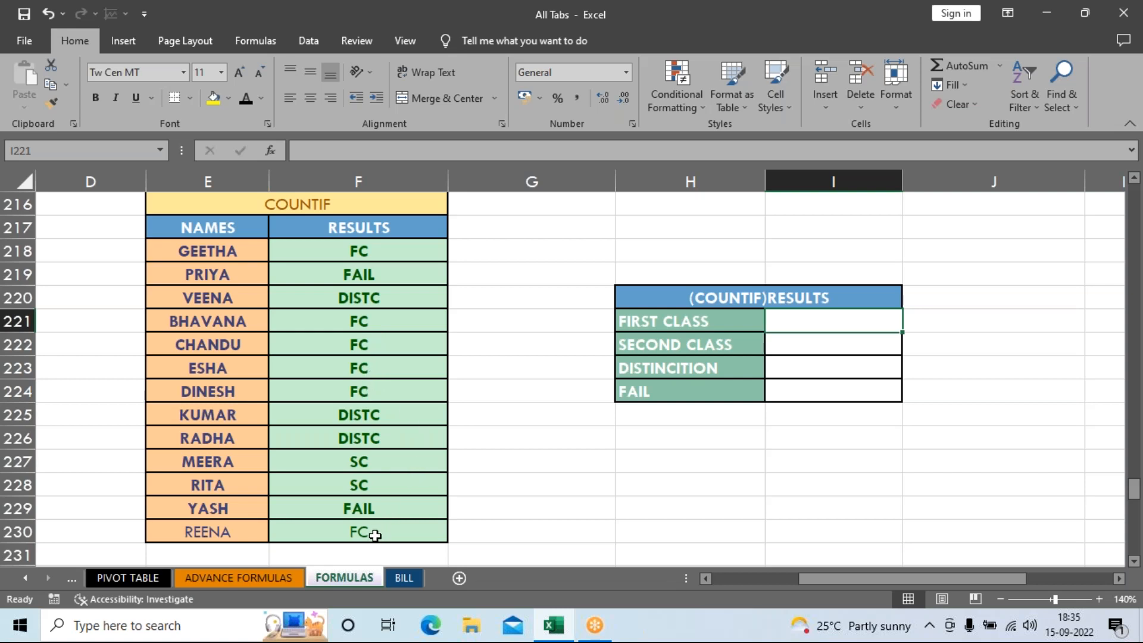
type("=")
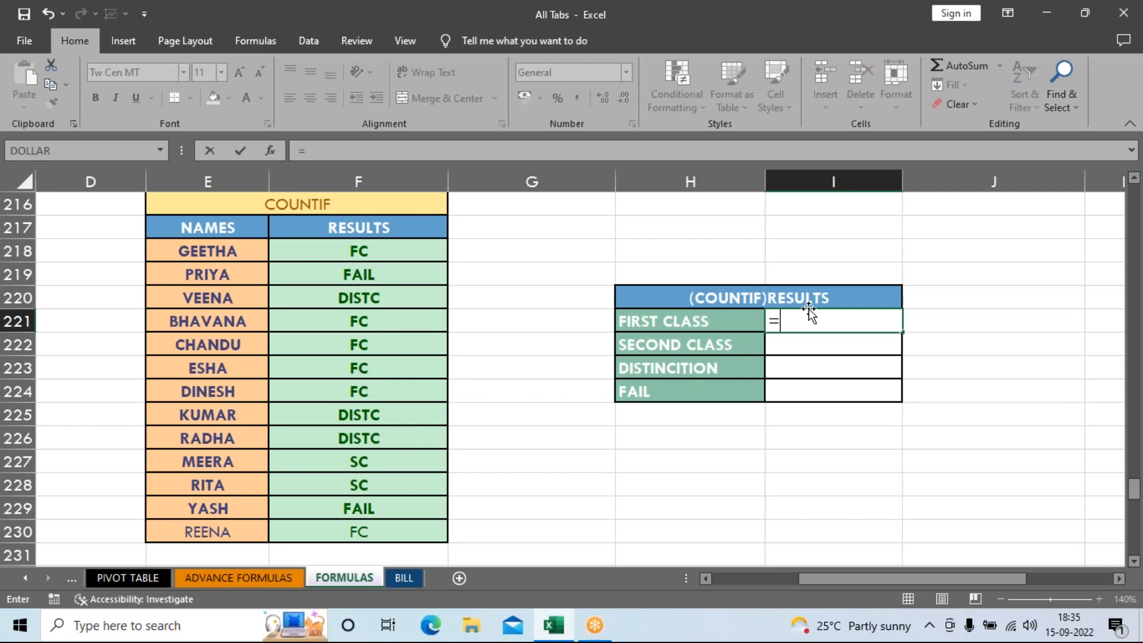
type("cu")
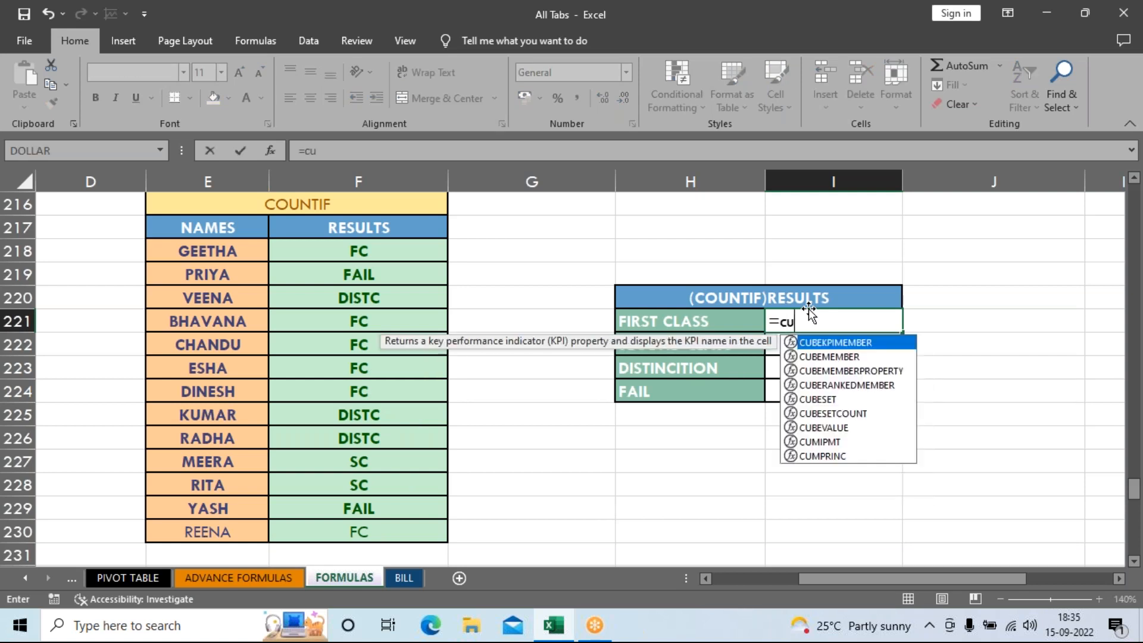
key("BackSpace")
type("ount")
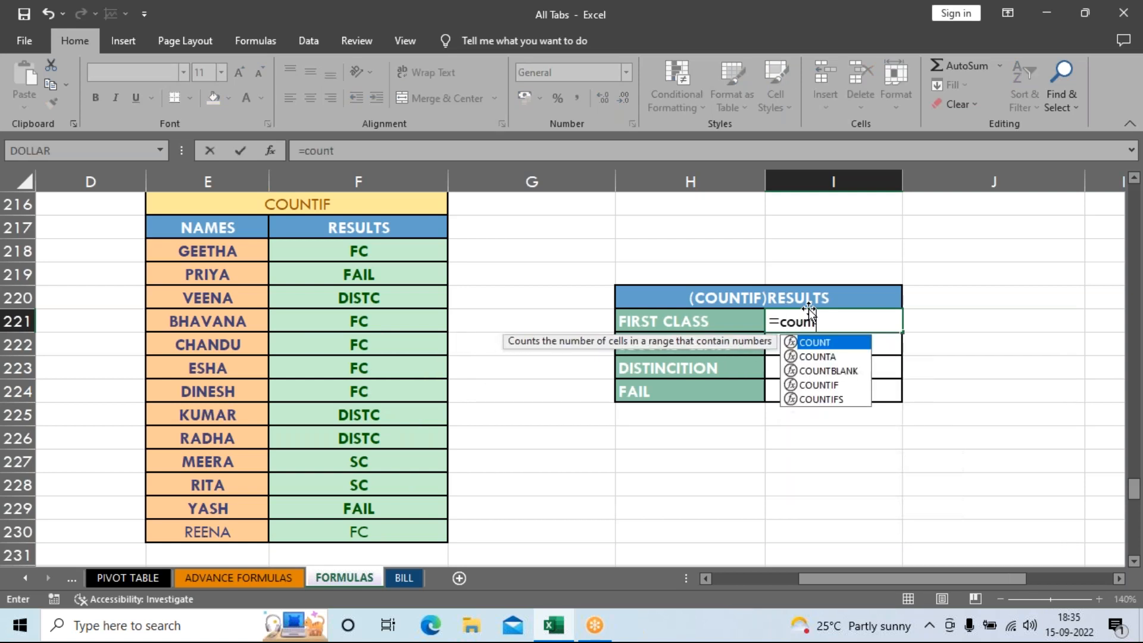
key("Down")
key("Down")
key("Down")
key("Tab")
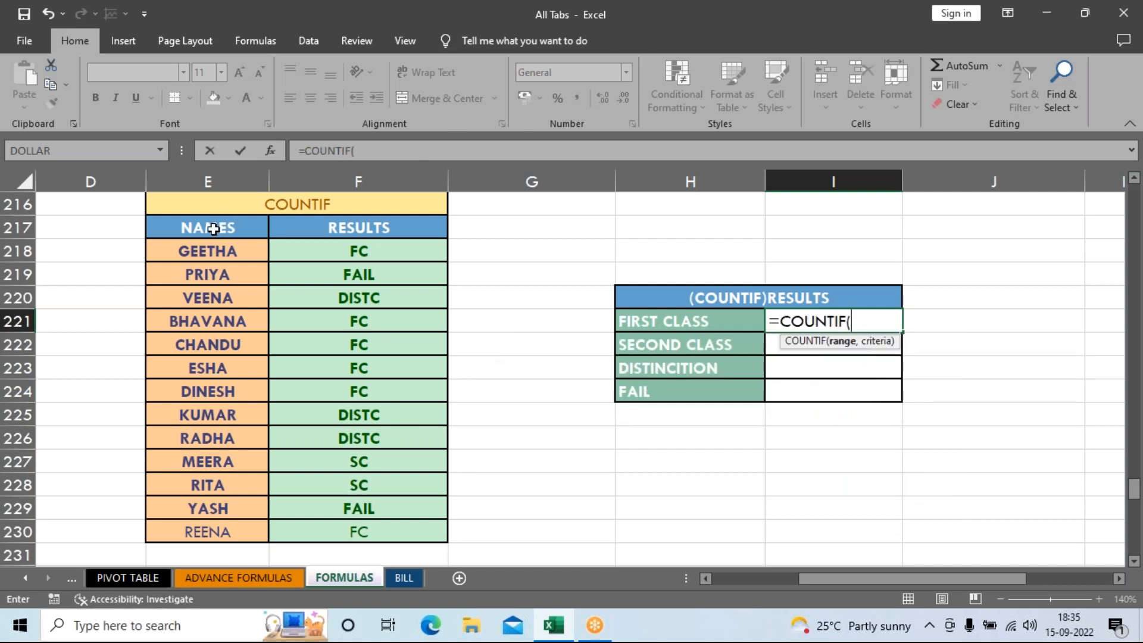
left_click_drag(200, 237, 369, 525)
type(",")
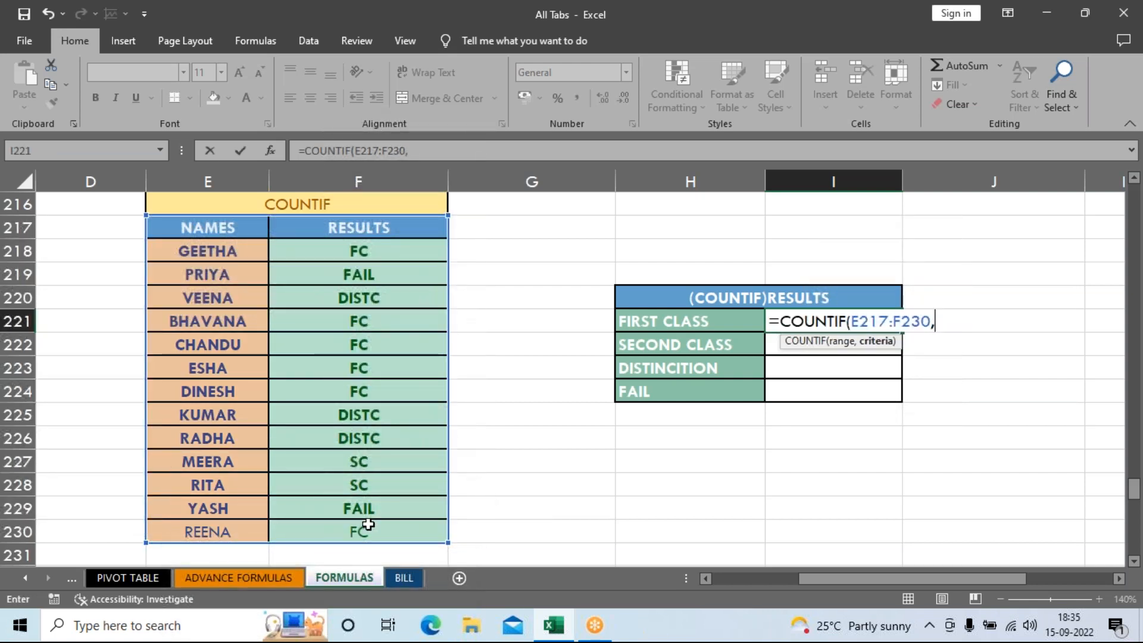
type("\"fc\")")
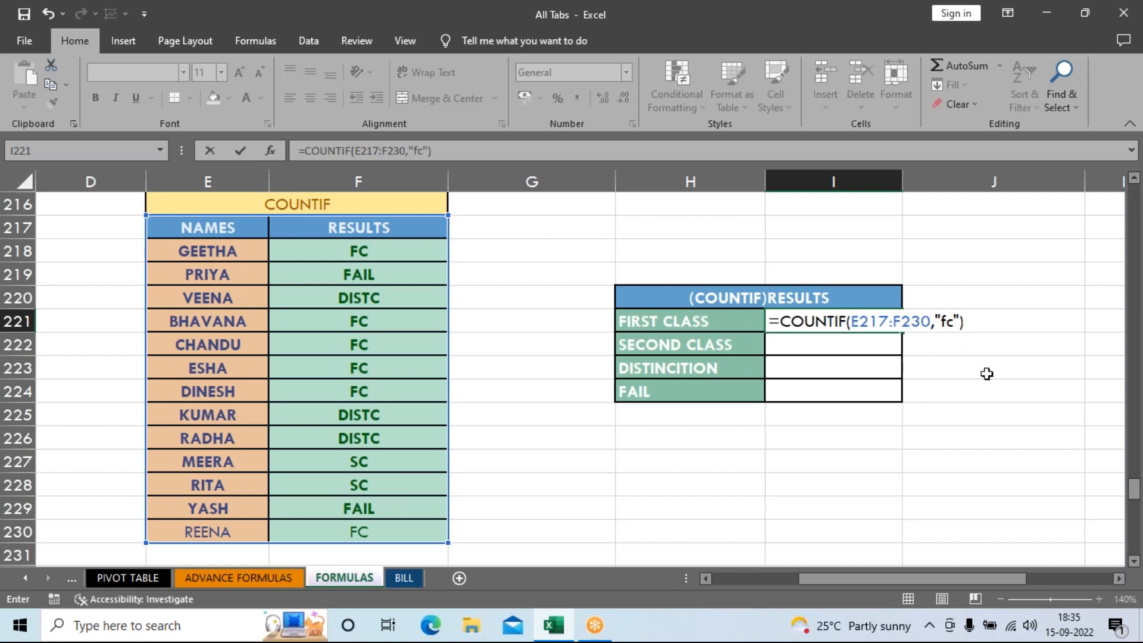
key("Return")
left_click(865, 322)
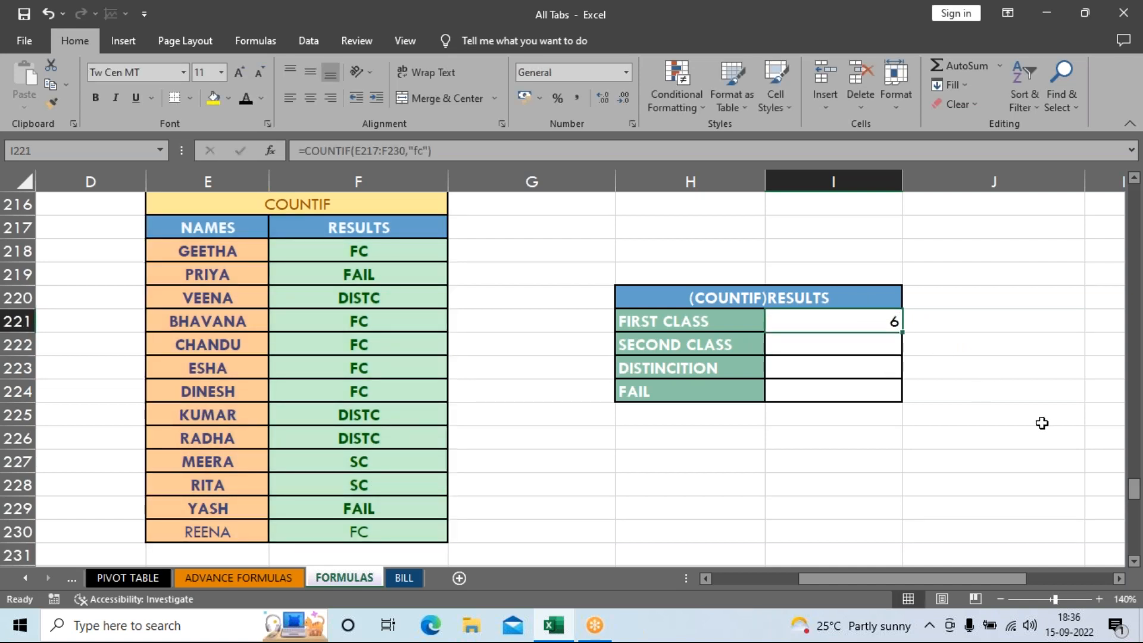
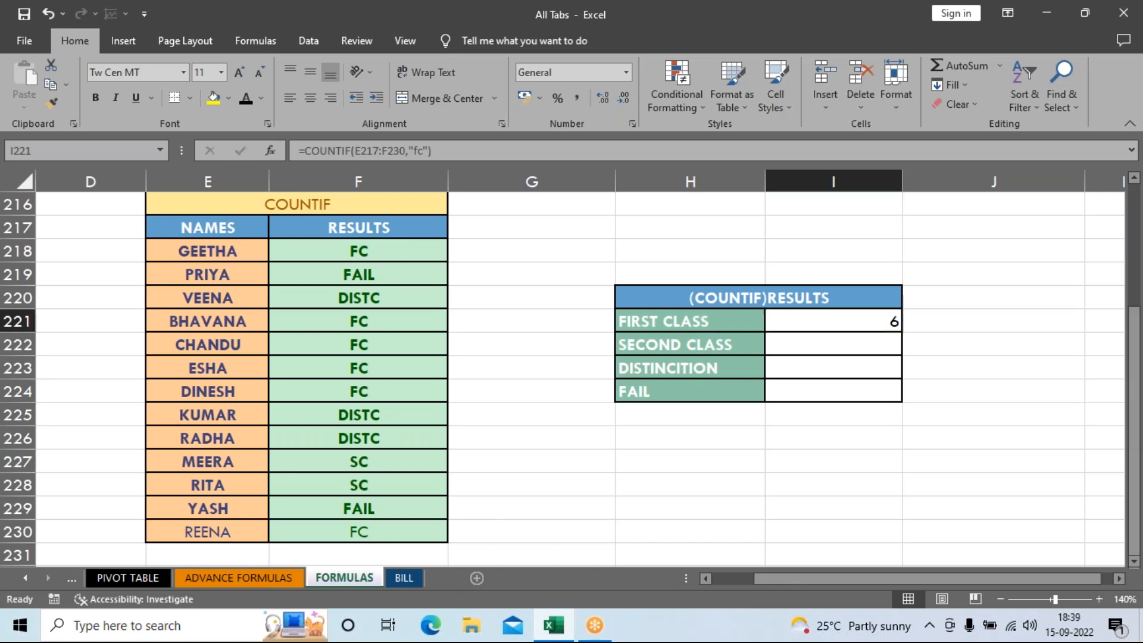
Step: Add a new worksheet after the FORMULAS sheet and zoom it to 180%
left_click(460, 577)
left_click(1099, 599)
left_click(1100, 599)
left_click(1099, 600)
left_click(1099, 599)
left_click(1099, 599)
left_click(1100, 600)
left_click(1100, 599)
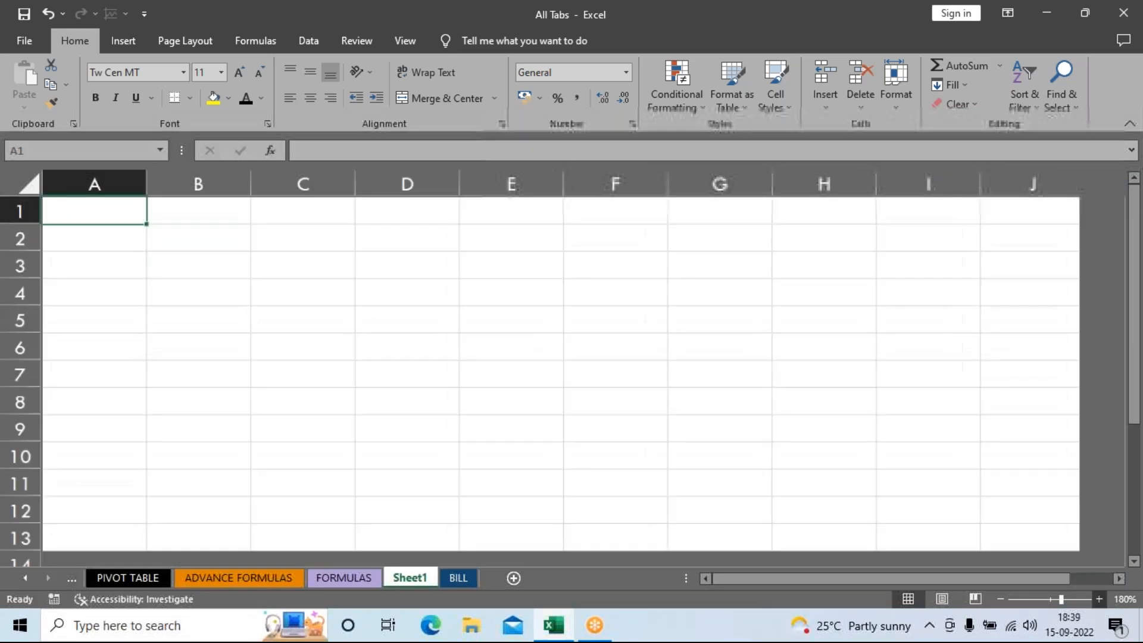
left_click(1099, 599)
Step: Enter the heading "names" in A1 and list five first names below it in A2:A6
type("names")
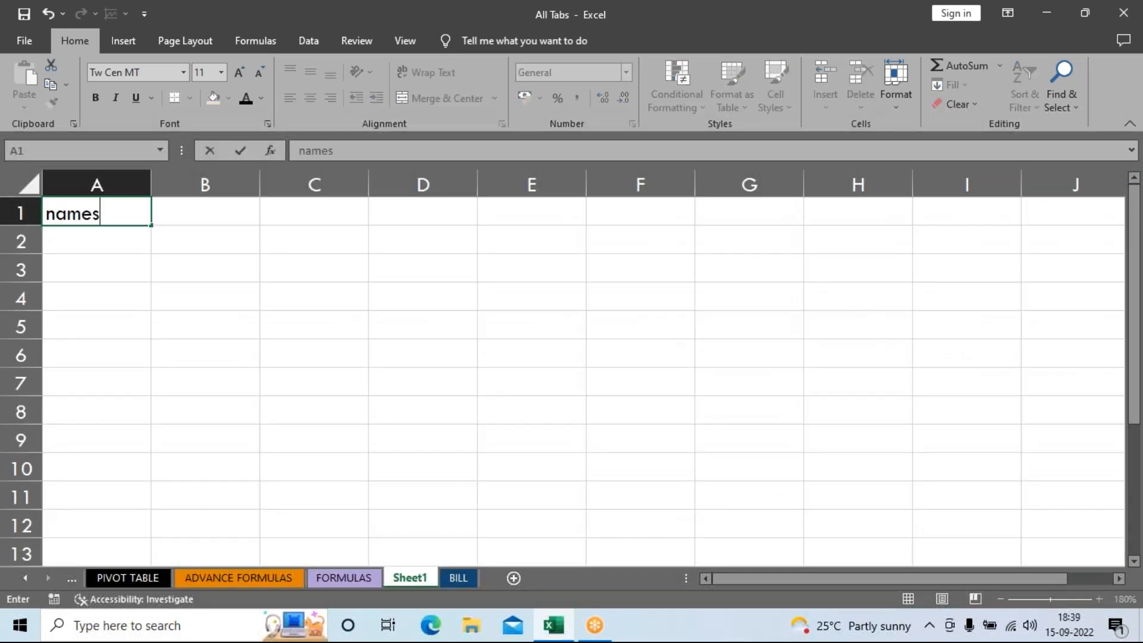
key("Return")
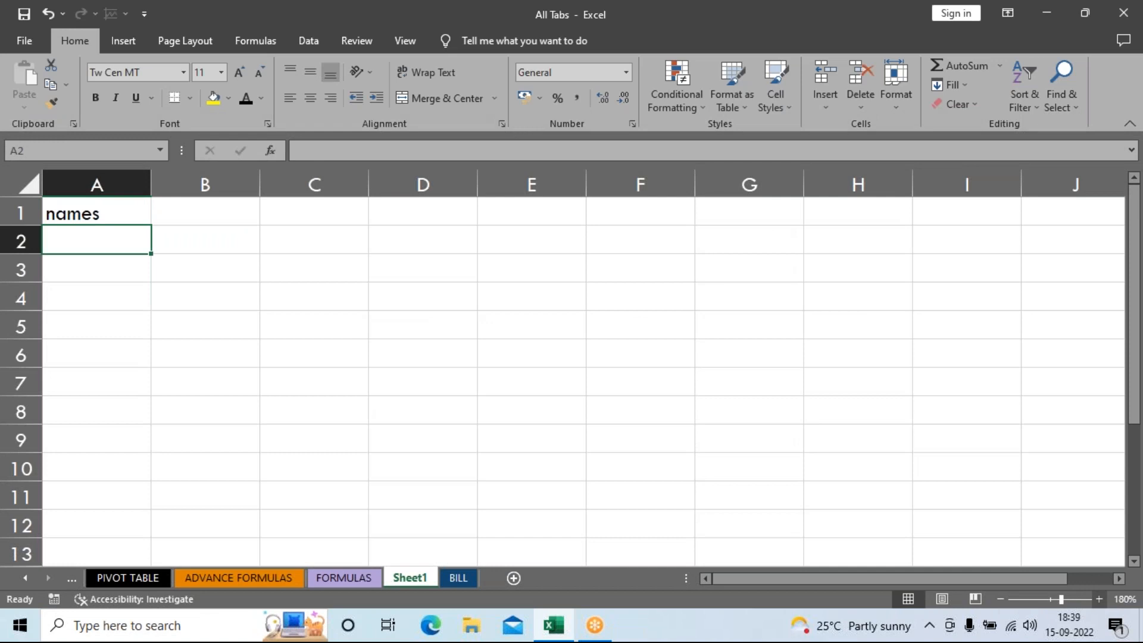
type("sin")
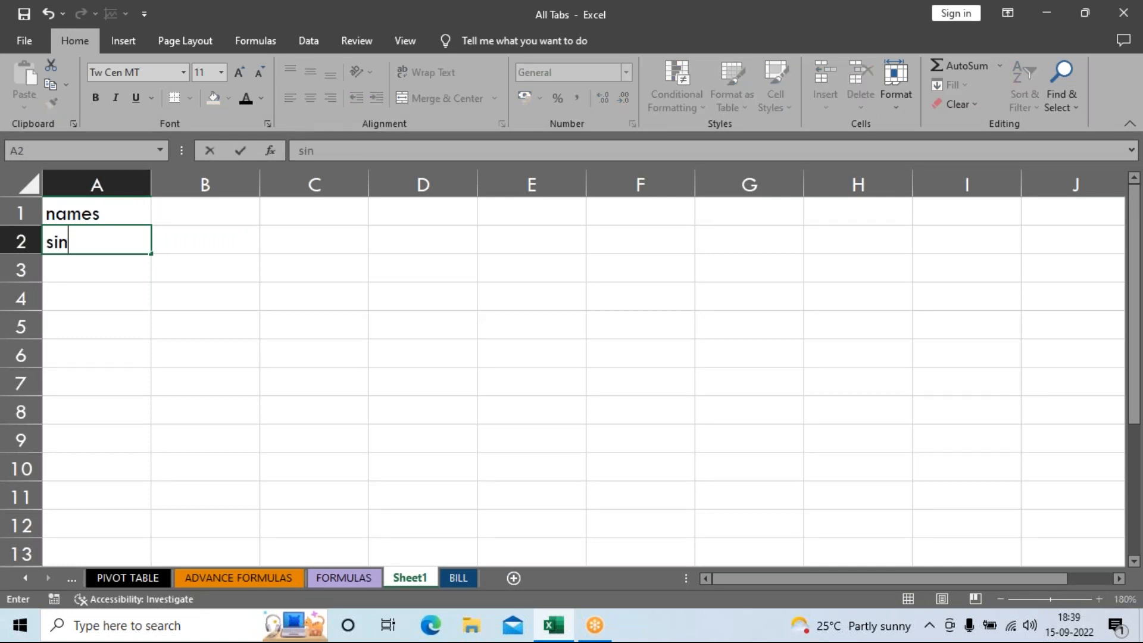
type("dhu")
key("Return")
type("suma")
key("Return")
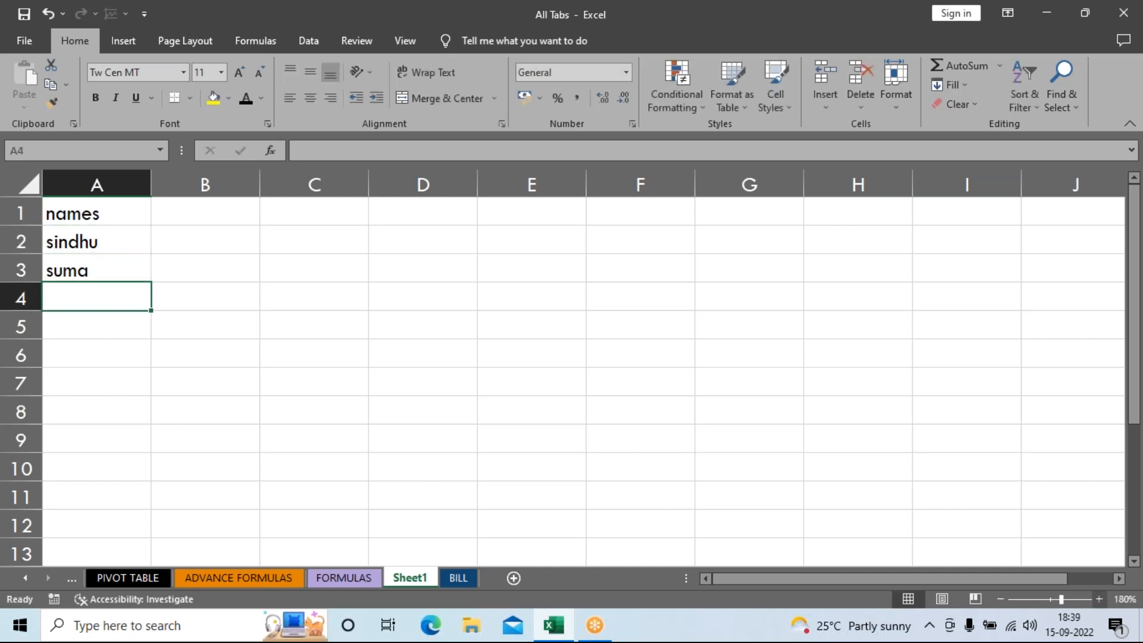
type("esha")
key("Return")
type("dinesh")
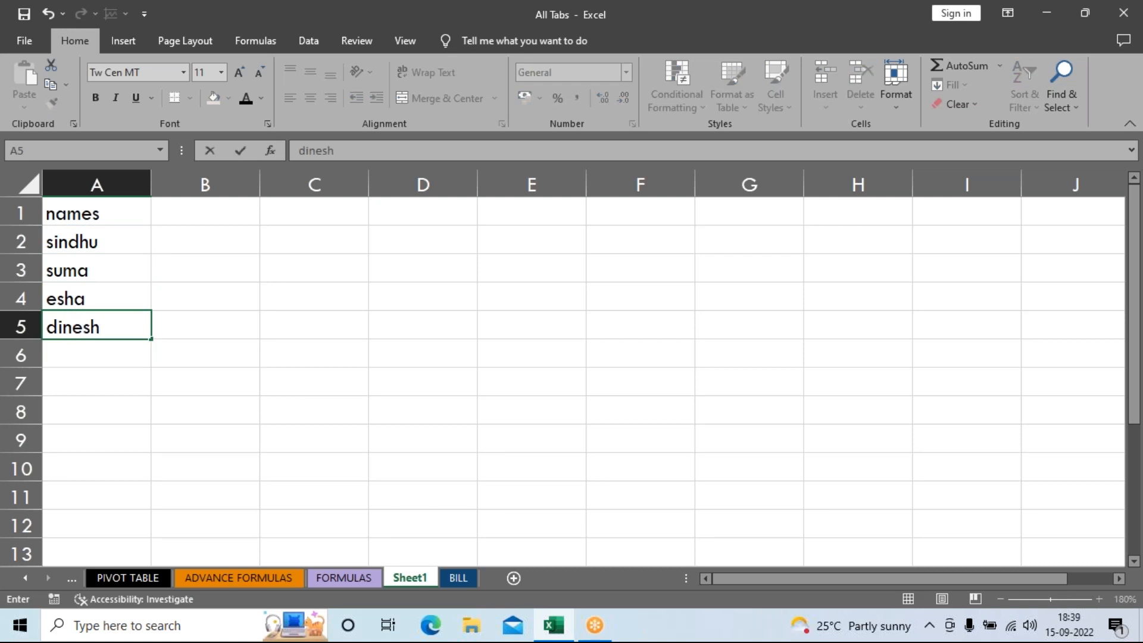
key("Return")
type("hari")
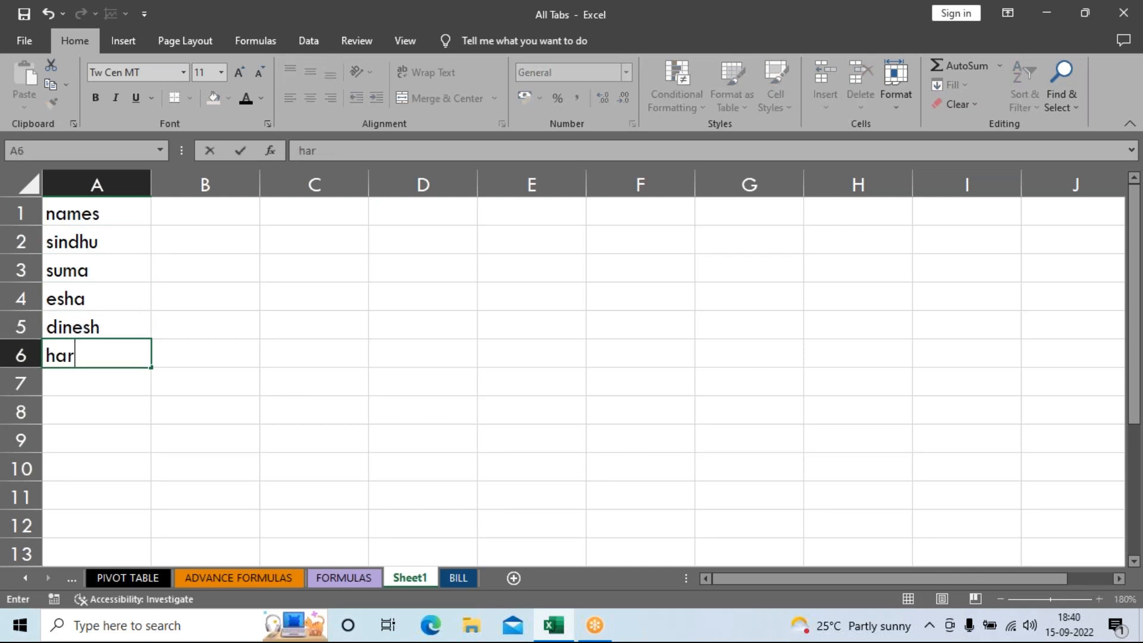
Step: Enter the date 15/9/2022 as the column heading in B1
key("Right")
key("Up")
key("Up")
key("Up")
key("Up")
key("Up")
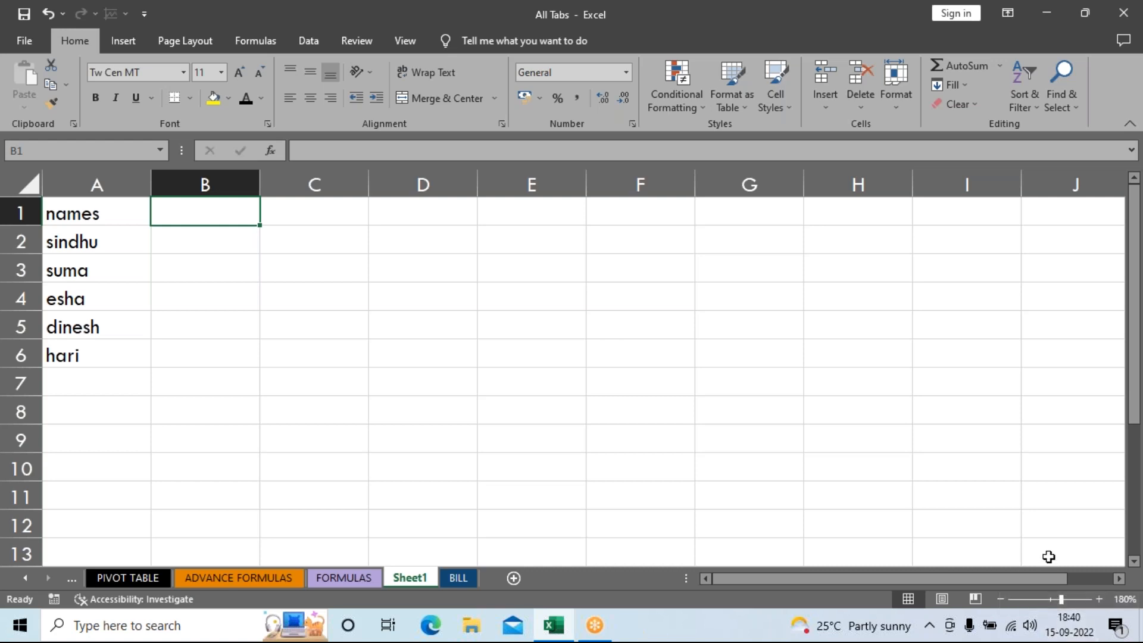
type("15/")
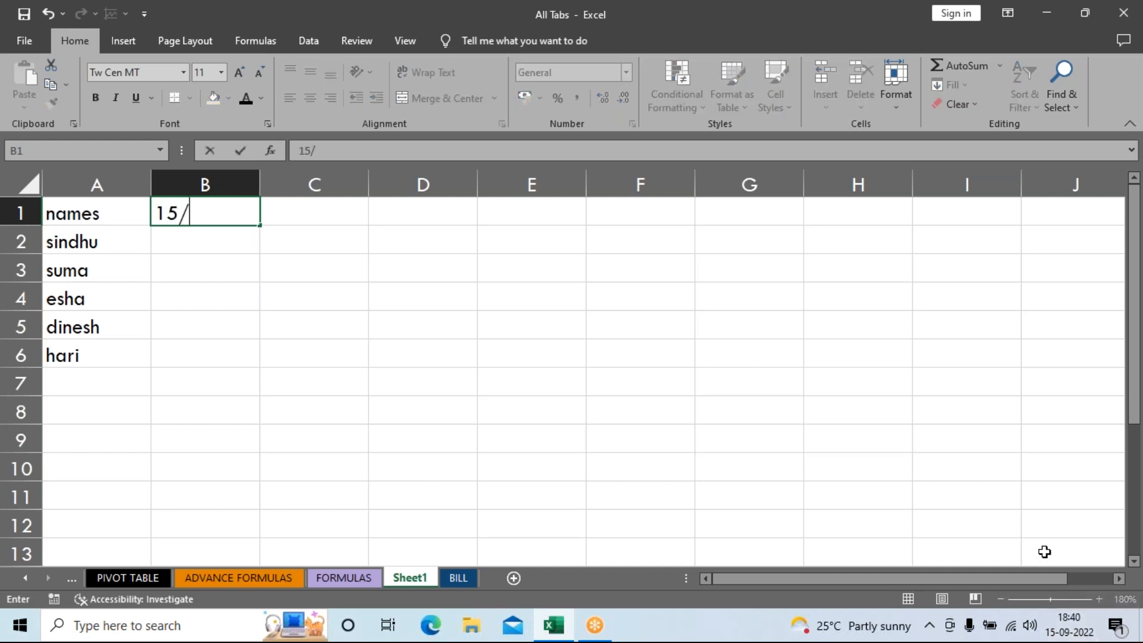
type("9/2022")
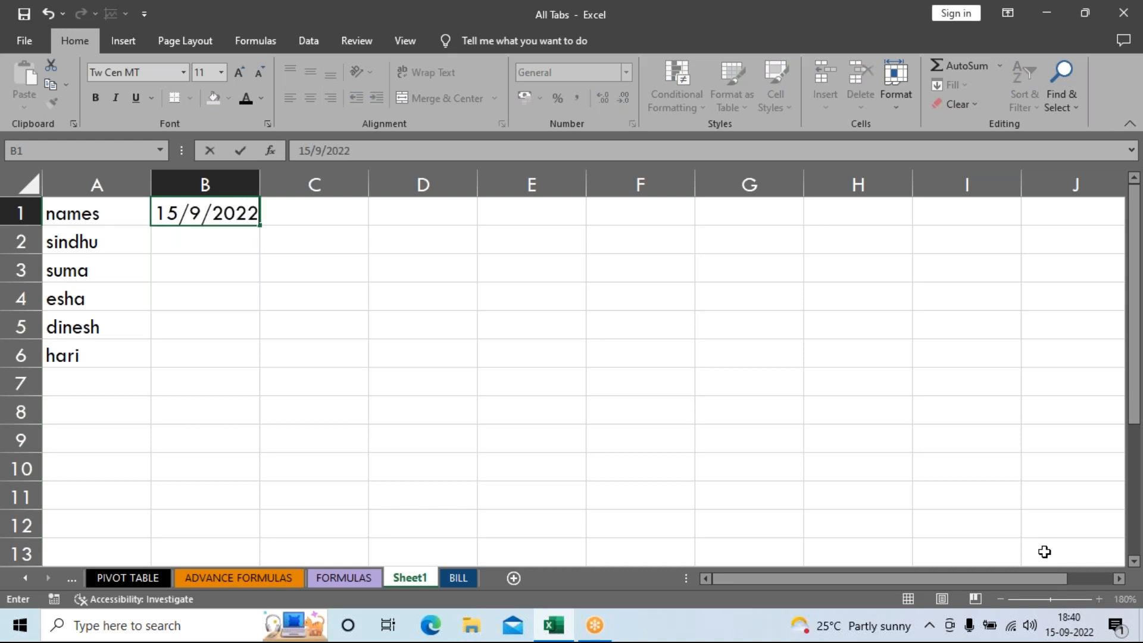
key("Return")
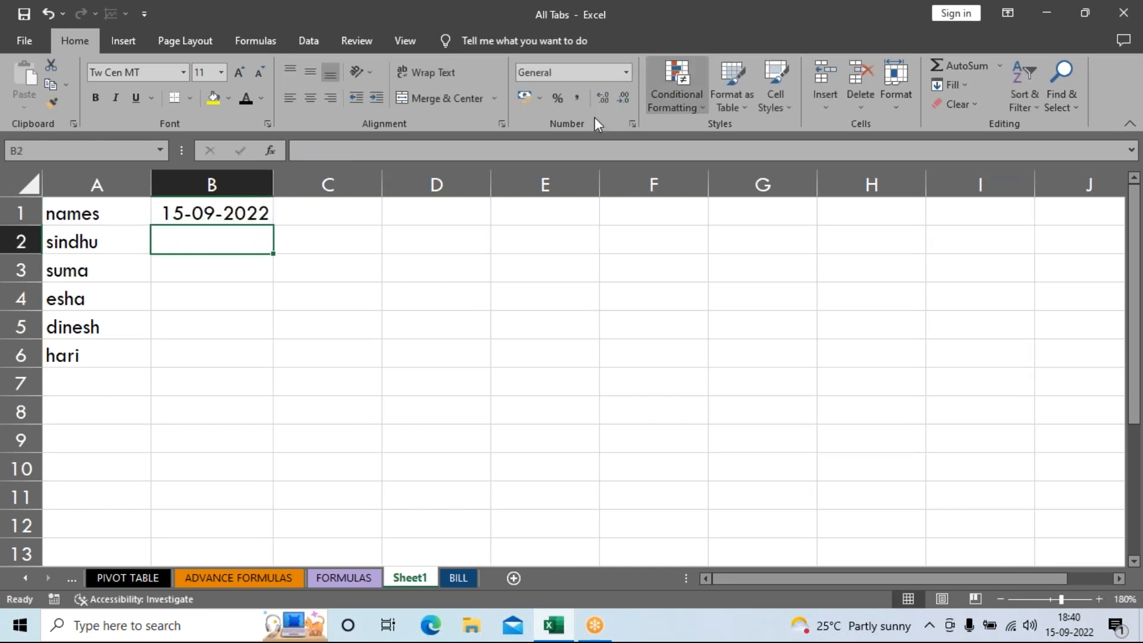
Step: Extend the date series from B1 across to E1 and widen columns C, D and E to fit the dates
left_click(232, 218)
left_click_drag(273, 225, 615, 222)
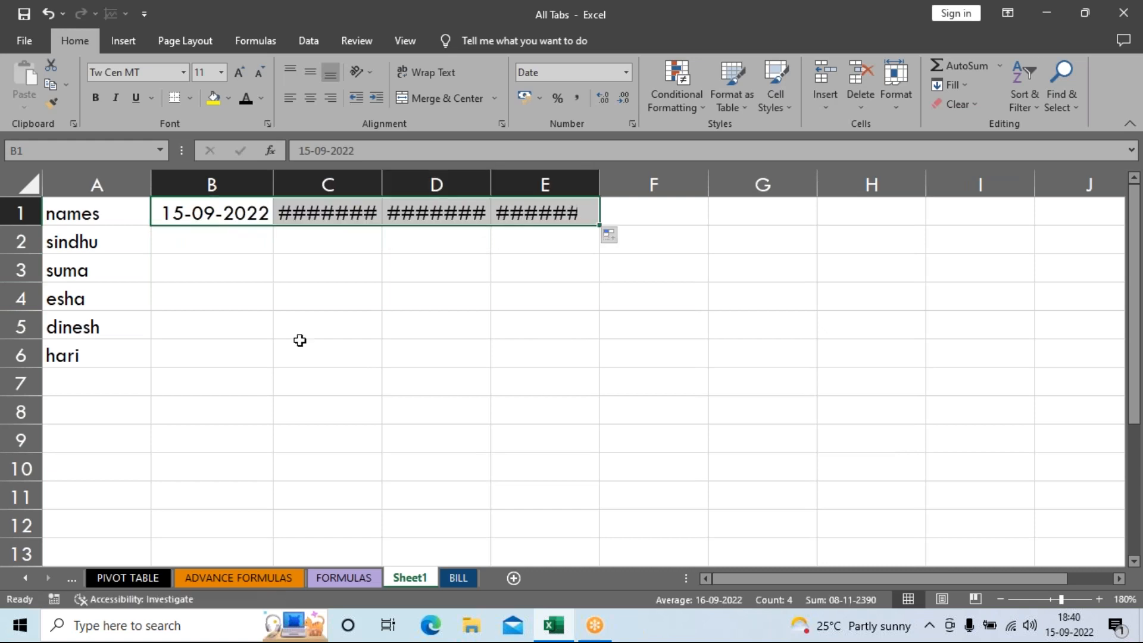
left_click(402, 324)
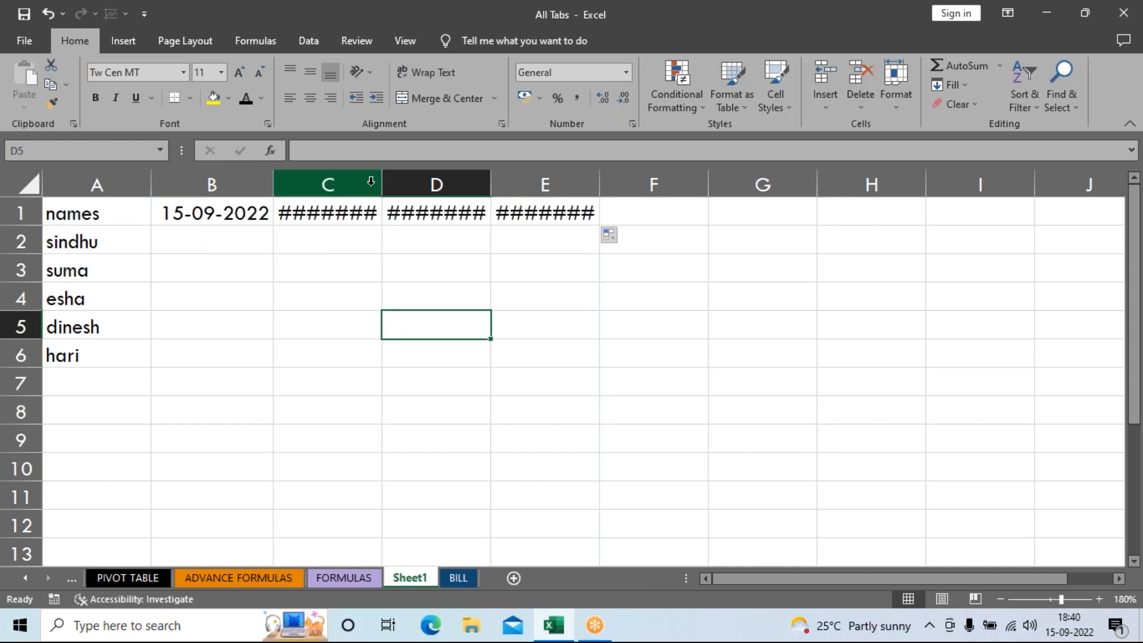
left_click_drag(382, 186, 395, 186)
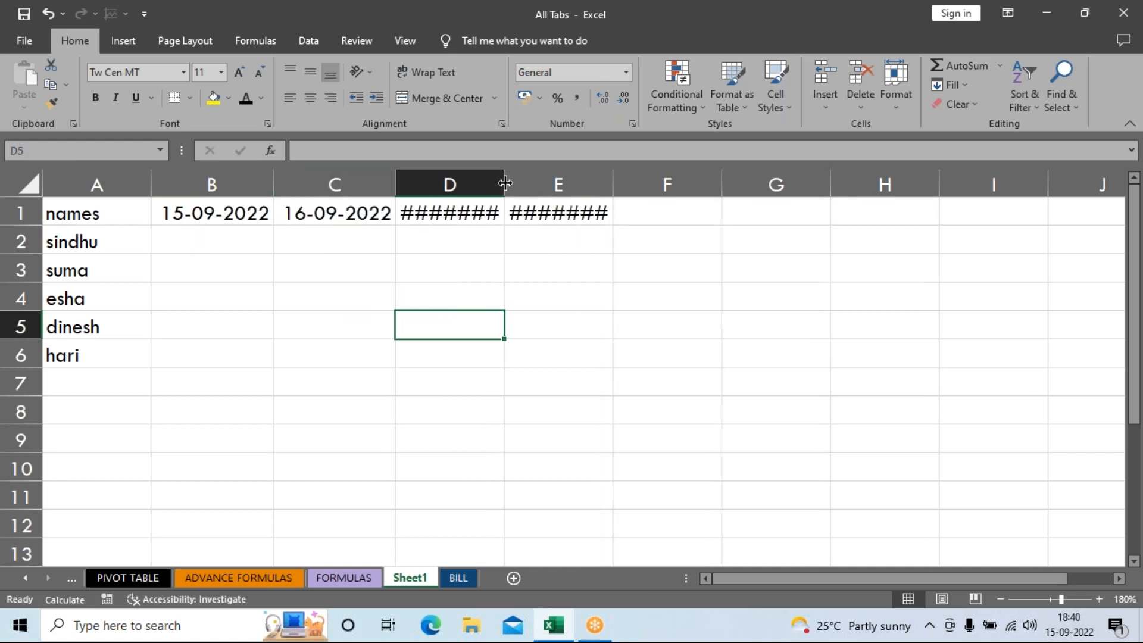
double_click(505, 182)
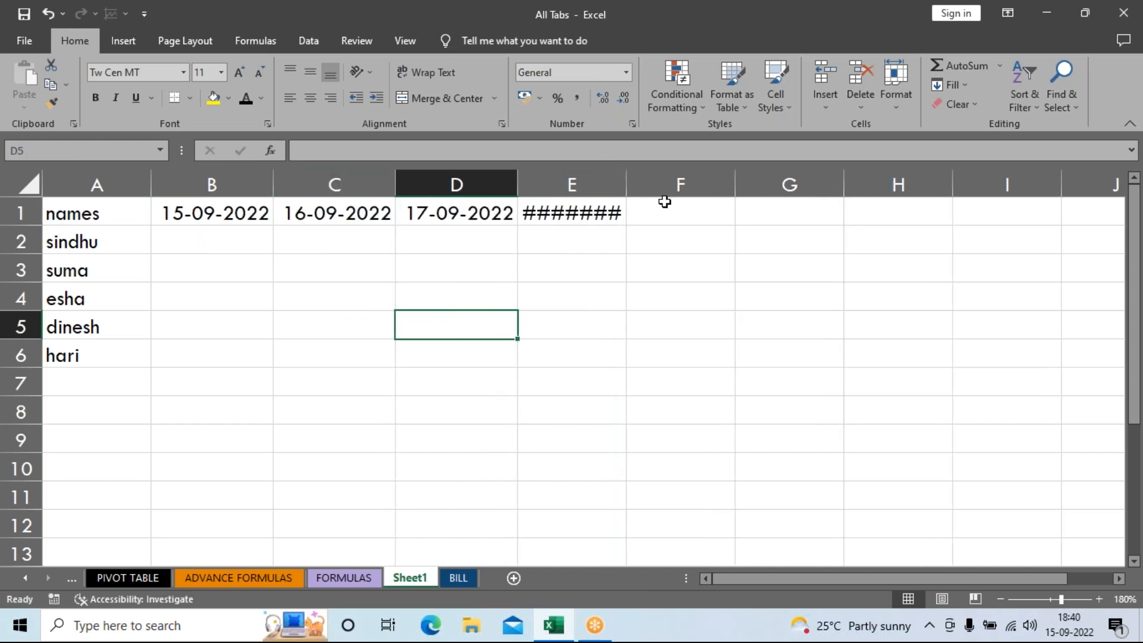
double_click(627, 184)
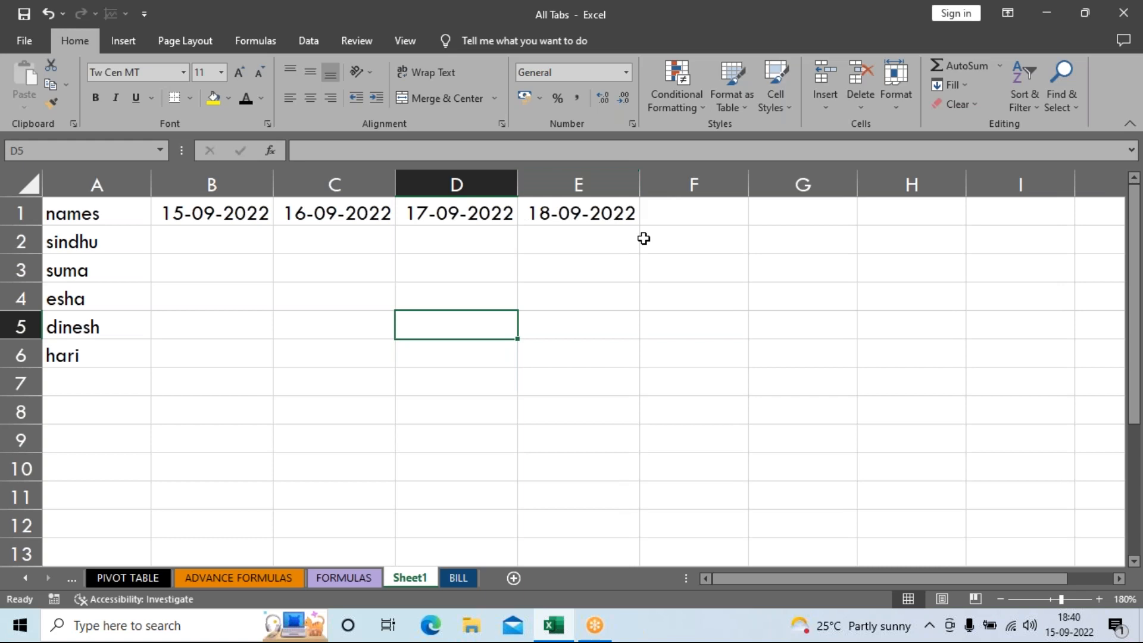
Step: Extend the date series from E1 into F1 and autofit column F to the date
left_click(587, 217)
left_click_drag(641, 227, 715, 226)
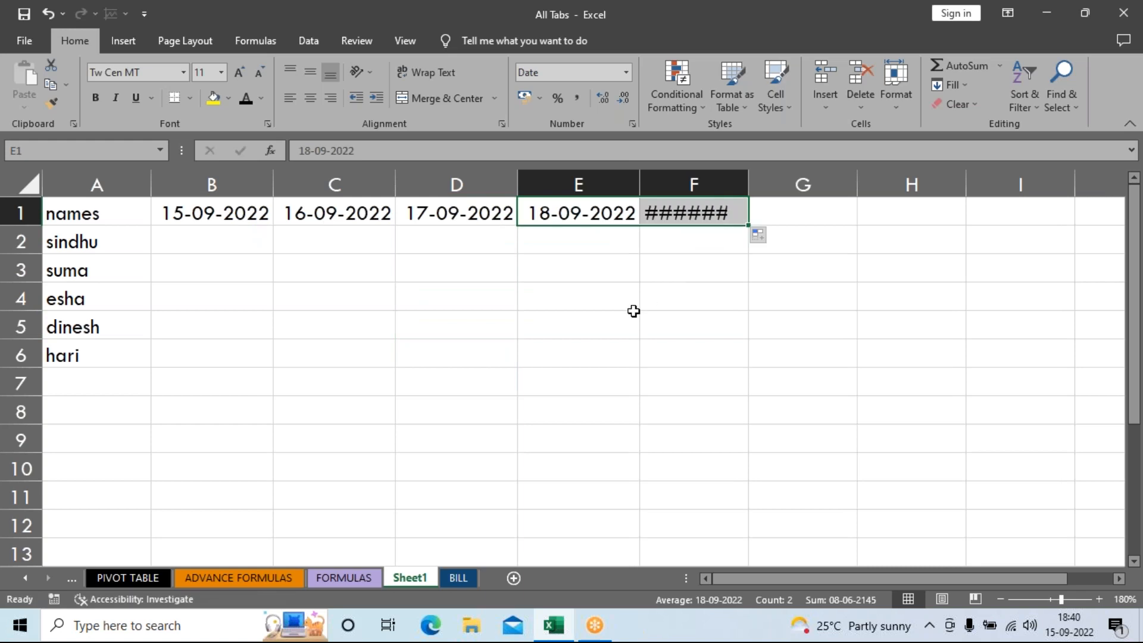
left_click(667, 296)
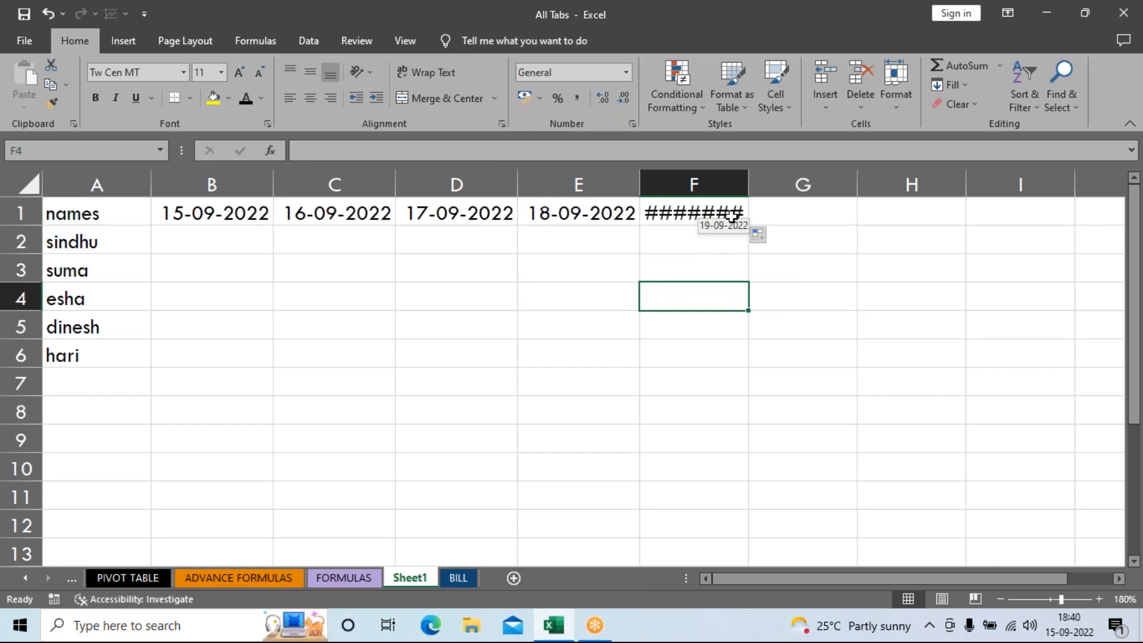
left_click(698, 185)
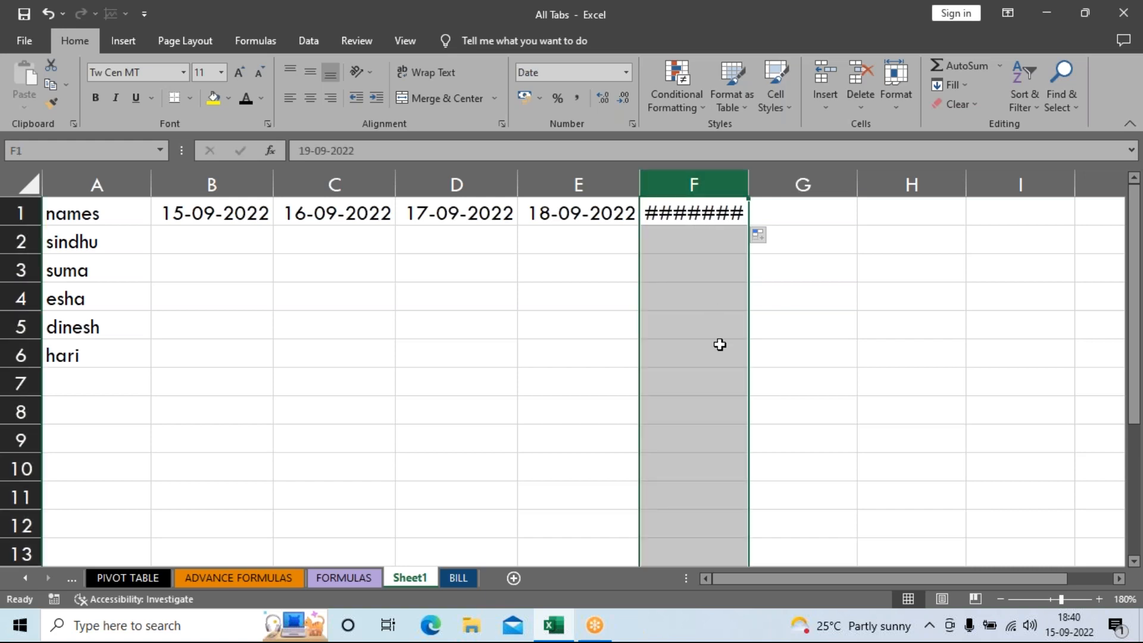
left_click(798, 309)
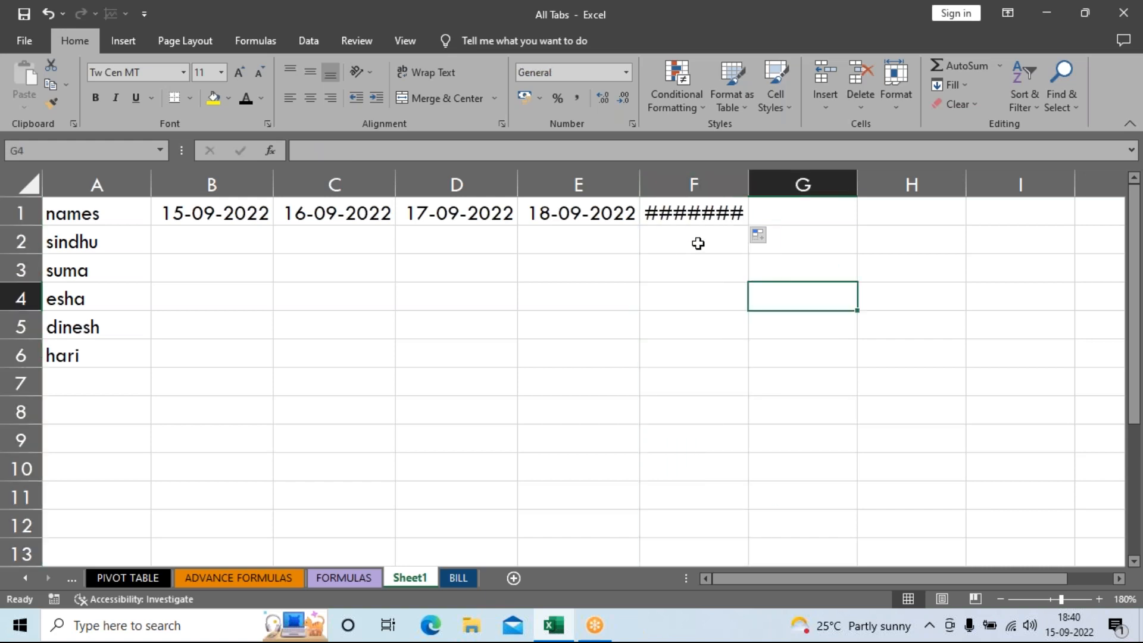
double_click(747, 190)
left_click(461, 354)
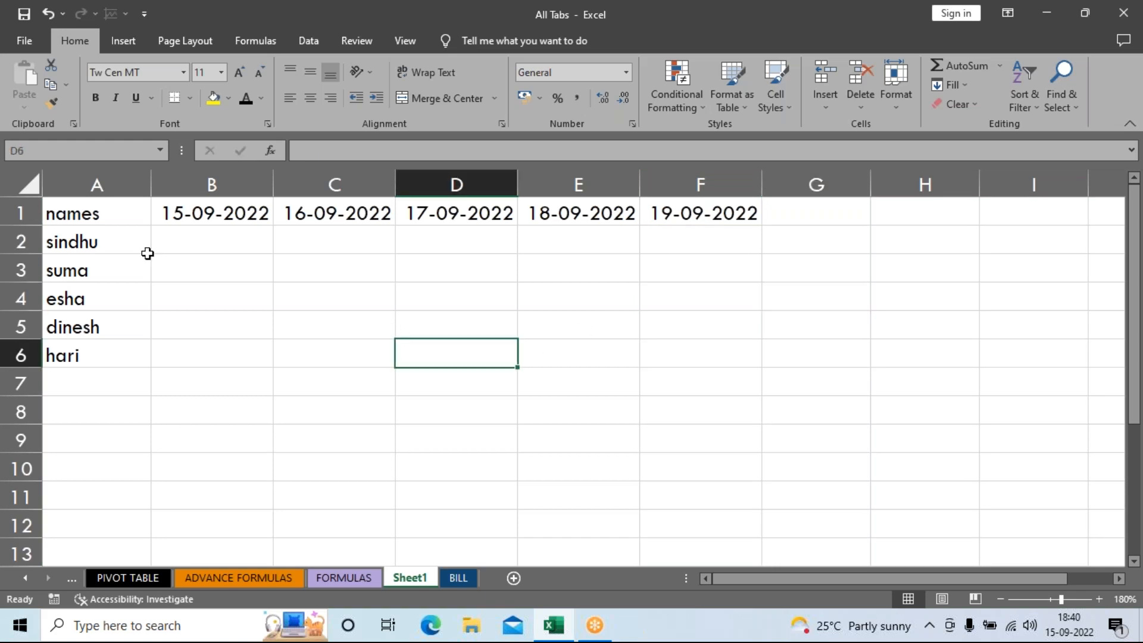
Step: Enter the attendance marks P, P, P, A, P in B2:B6 under 15-09-2022
left_click(188, 245)
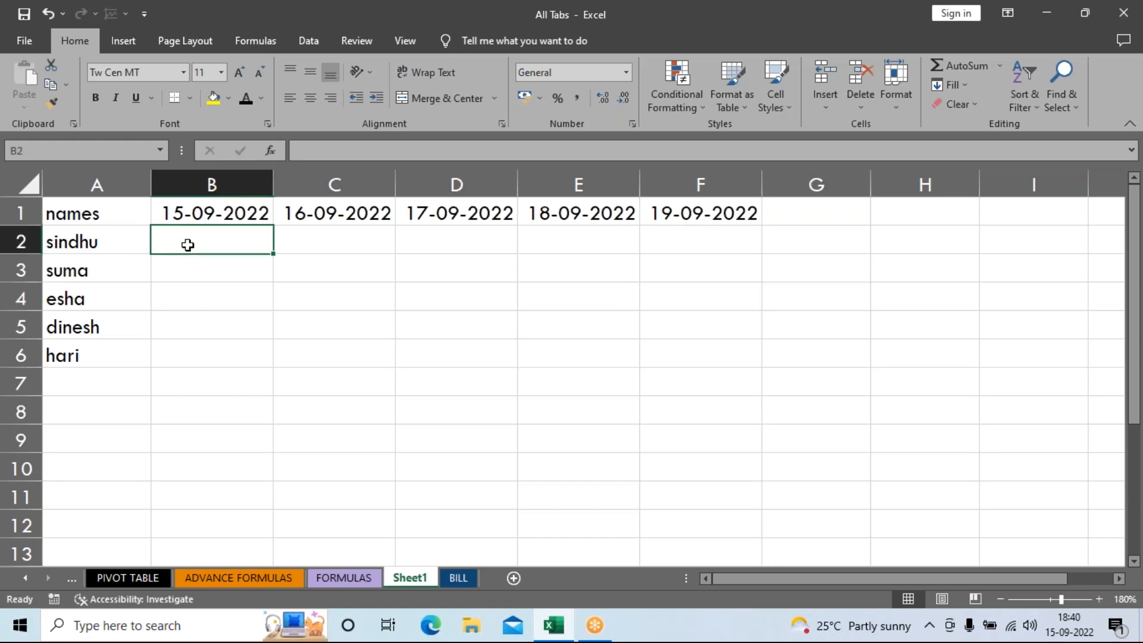
type("P")
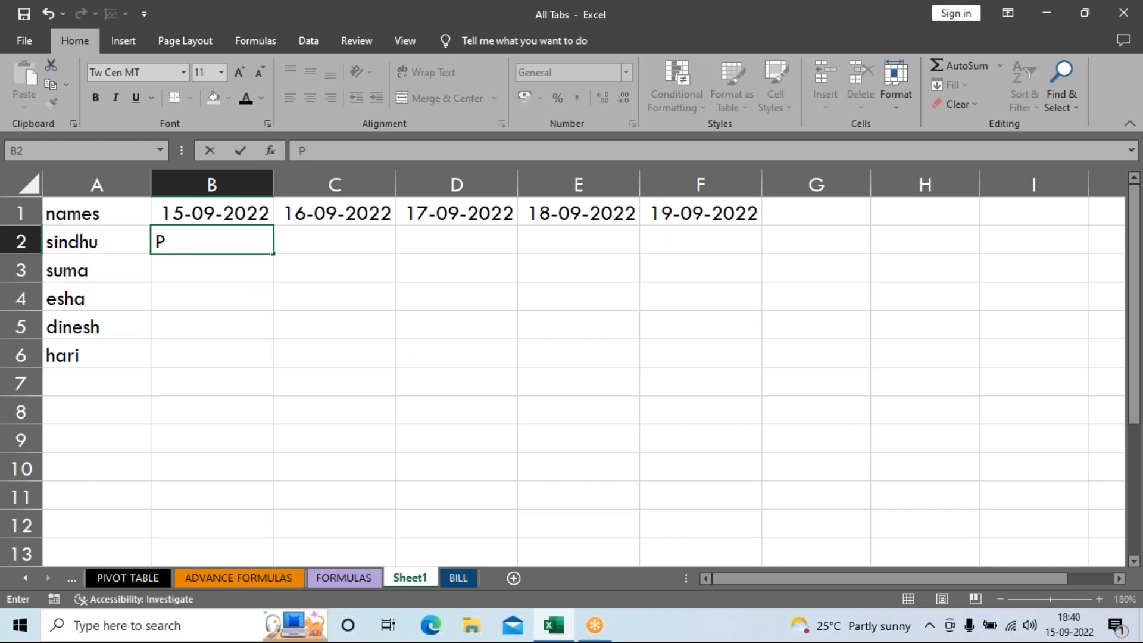
key("Return")
type("P")
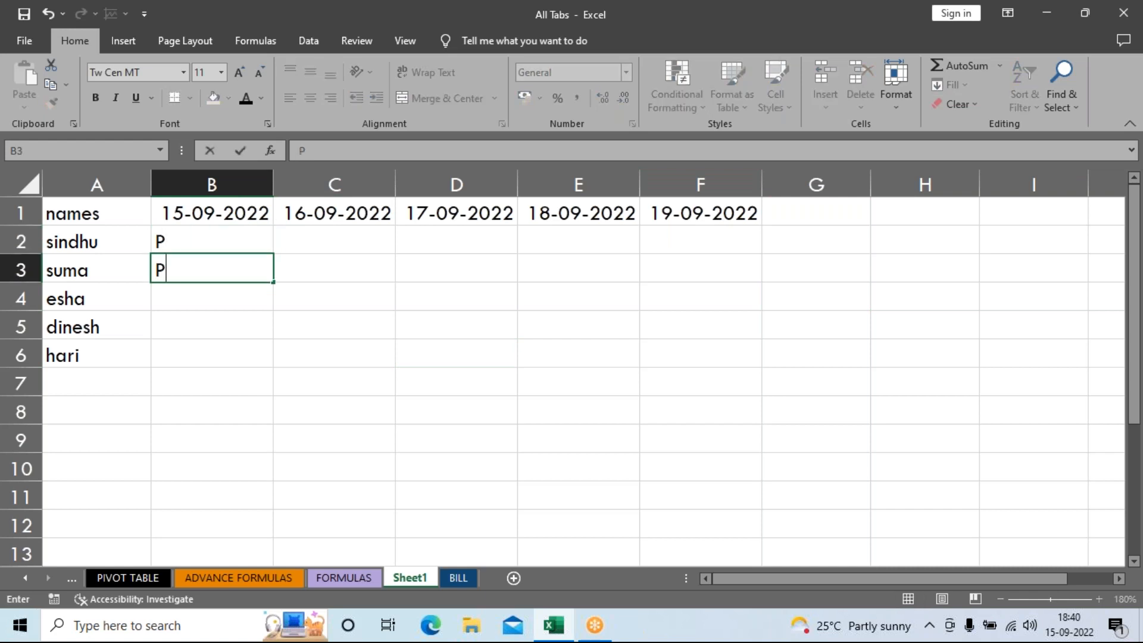
key("Return")
type("P")
key("Return")
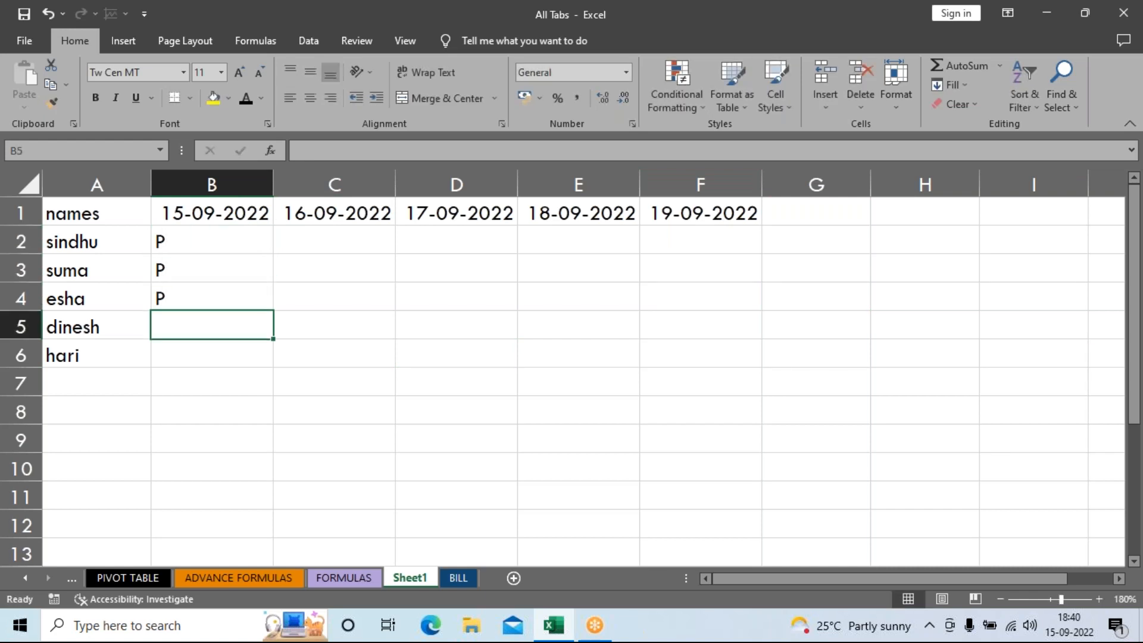
type("A")
key("Return")
type("P")
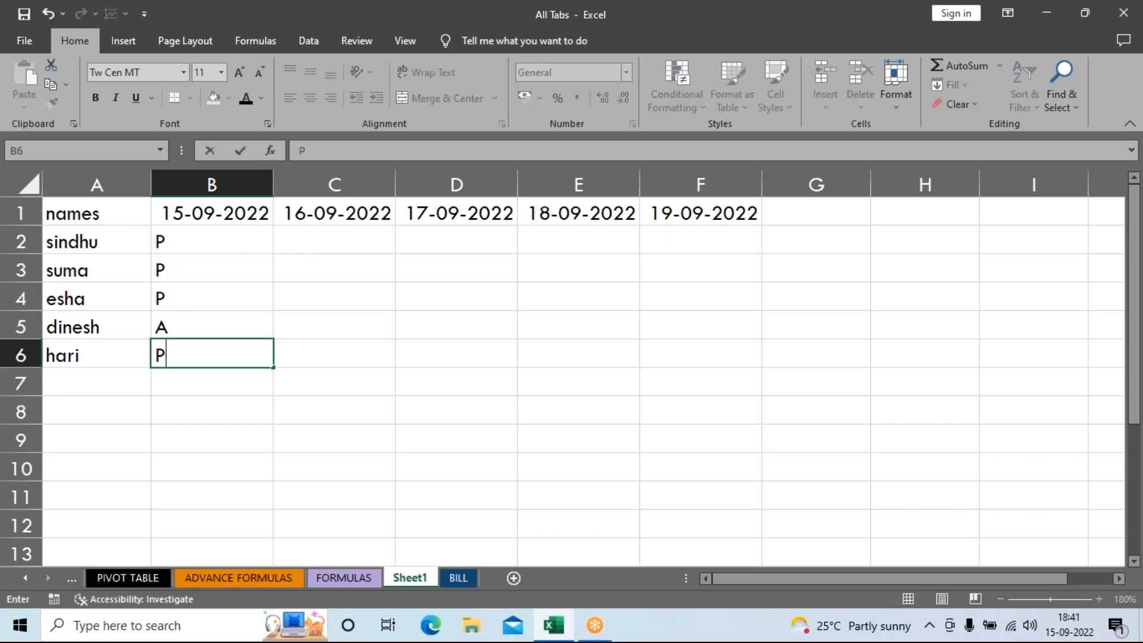
Step: Enter the attendance marks P, A, A, P, P in C2:C6 under 16-09-2022
key("Right")
key("Up")
key("Up")
key("Up")
key("Up")
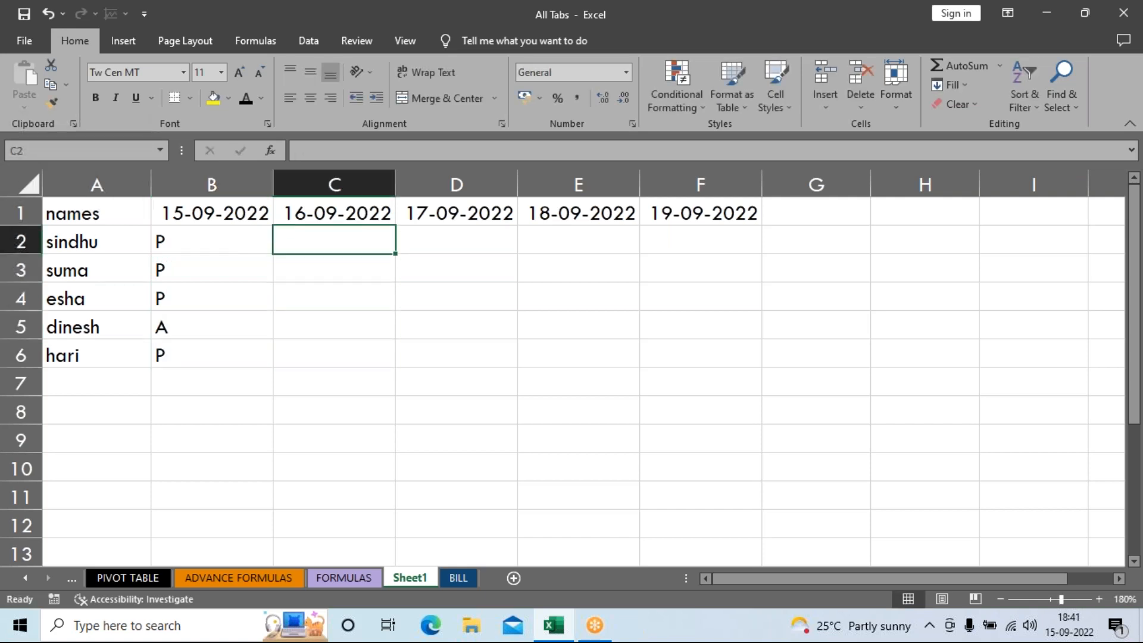
type("P")
key("Return")
type("A")
key("Return")
type("A")
key("Return")
type("P")
key("Return")
type("P")
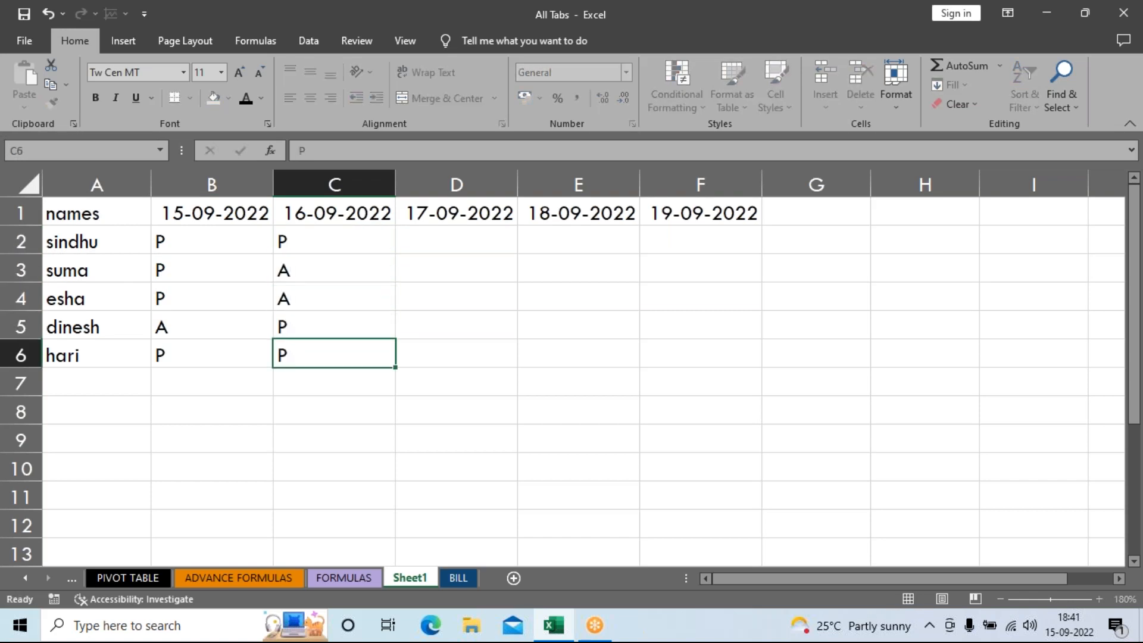
Step: Enter the attendance marks P, P, P, P, A in D2:D6 under 17-09-2022
key("Right")
key("Up")
key("Up")
key("Up")
key("Up")
type("P")
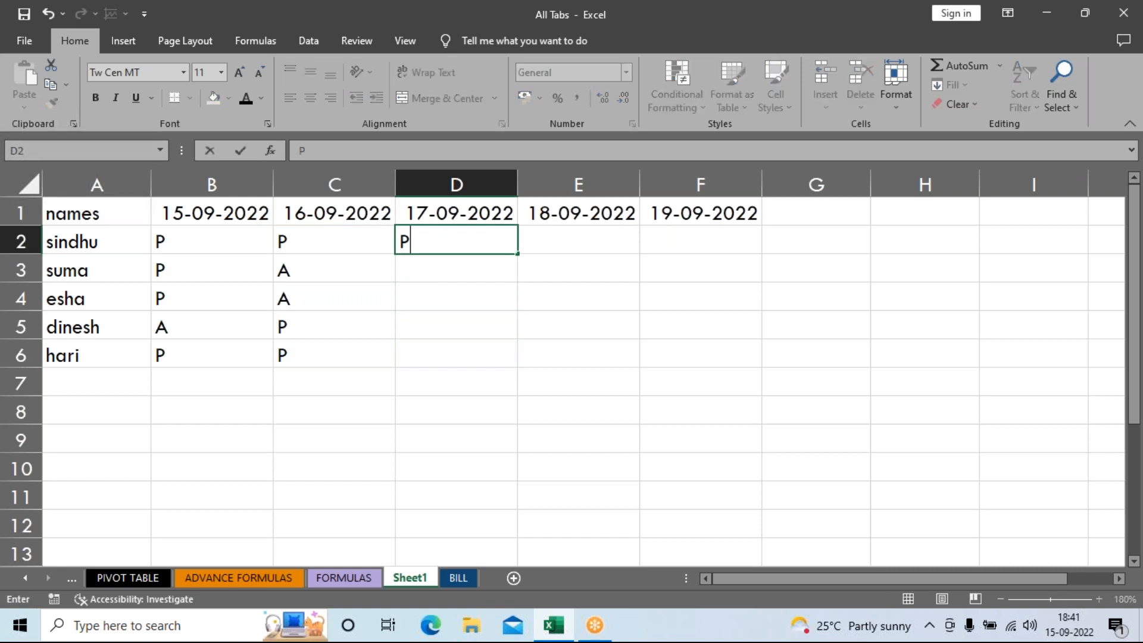
key("Return")
type("P")
key("Return")
type("P")
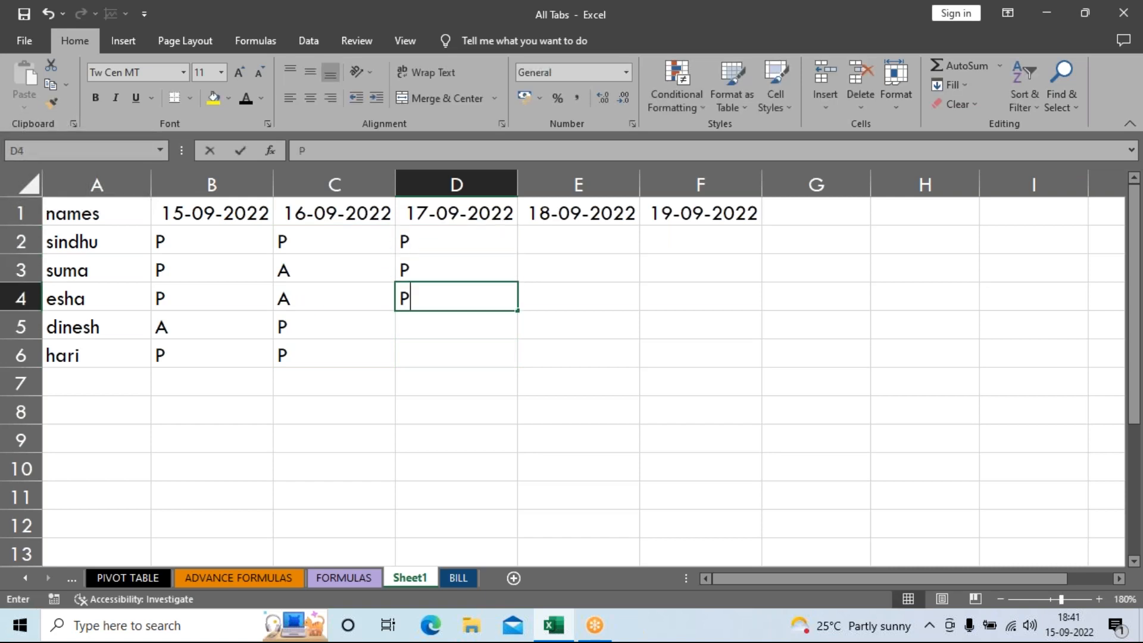
key("Return")
type("P")
key("Return")
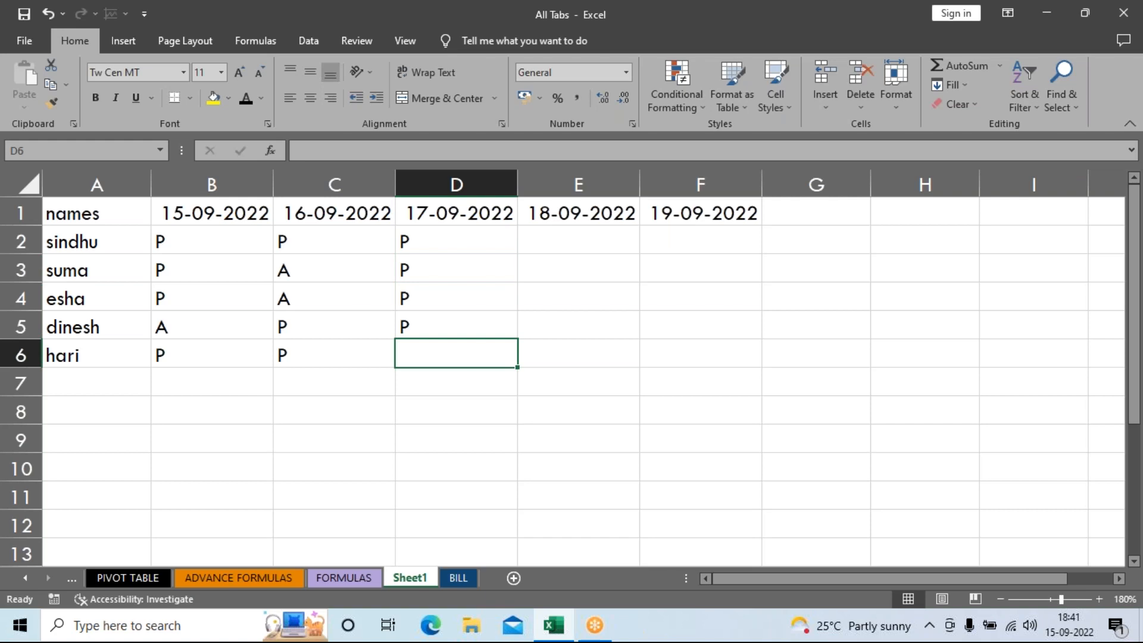
type("A")
Step: Fill the P mark from B2 across to F2, and from D3 across to F3
key("Right")
key("Up")
key("Up")
key("Up")
key("Up")
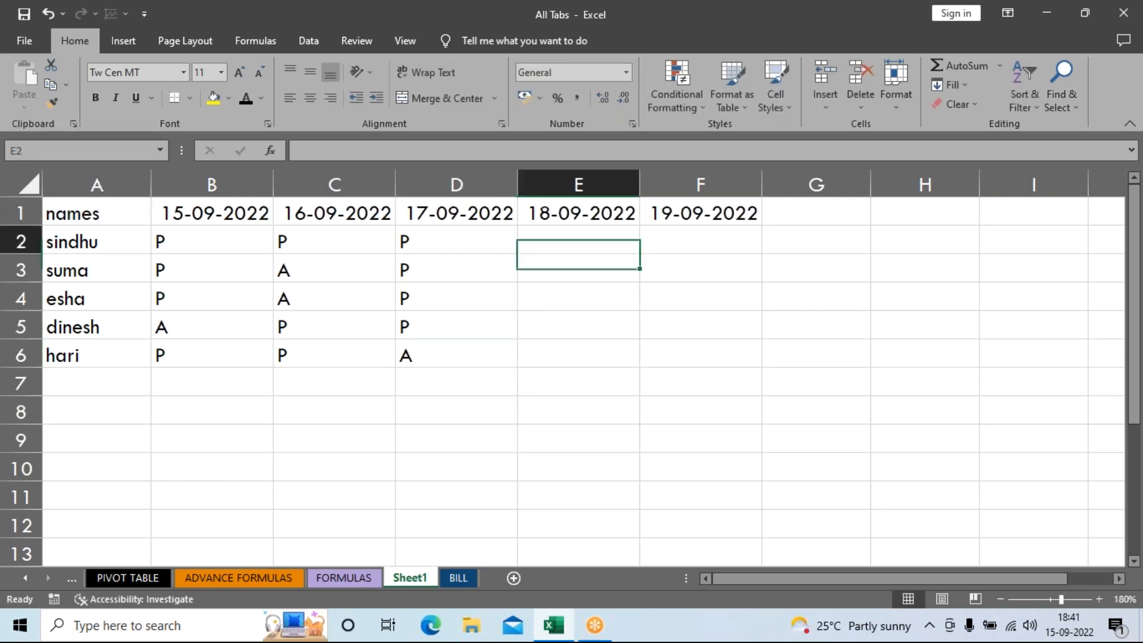
left_click(178, 243)
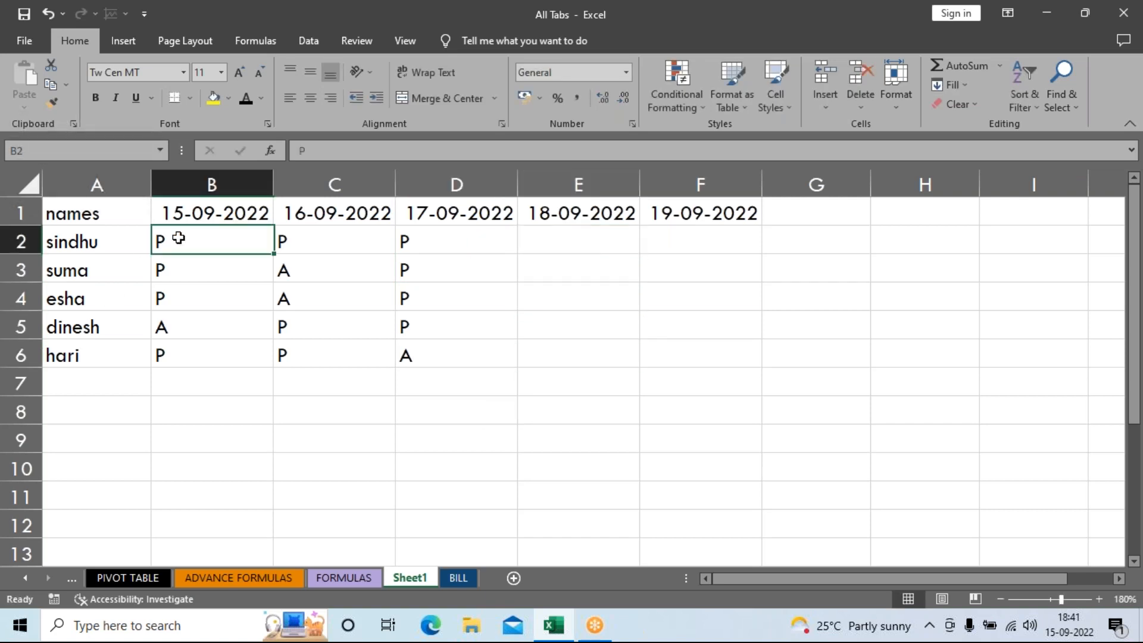
left_click_drag(274, 254, 741, 234)
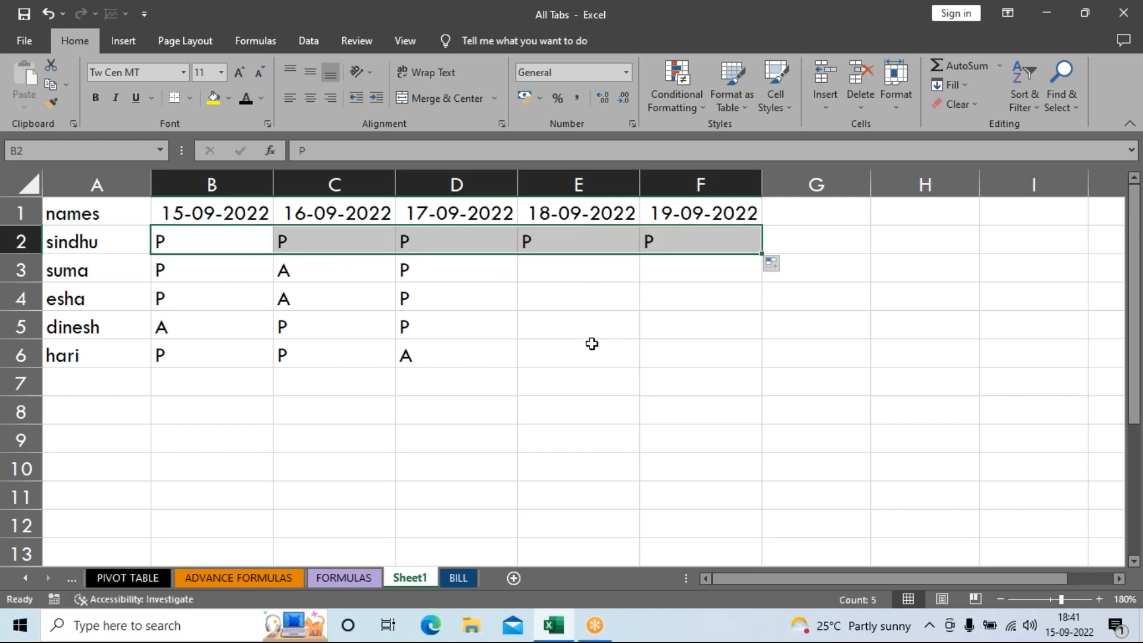
left_click(573, 269)
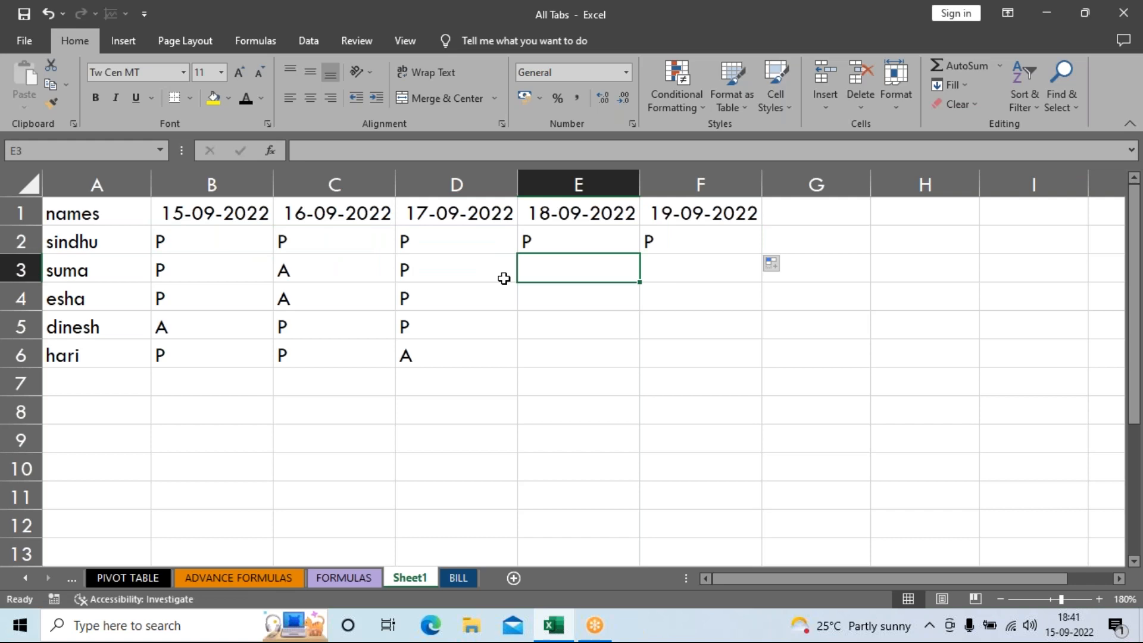
left_click(419, 280)
left_click_drag(517, 282, 717, 270)
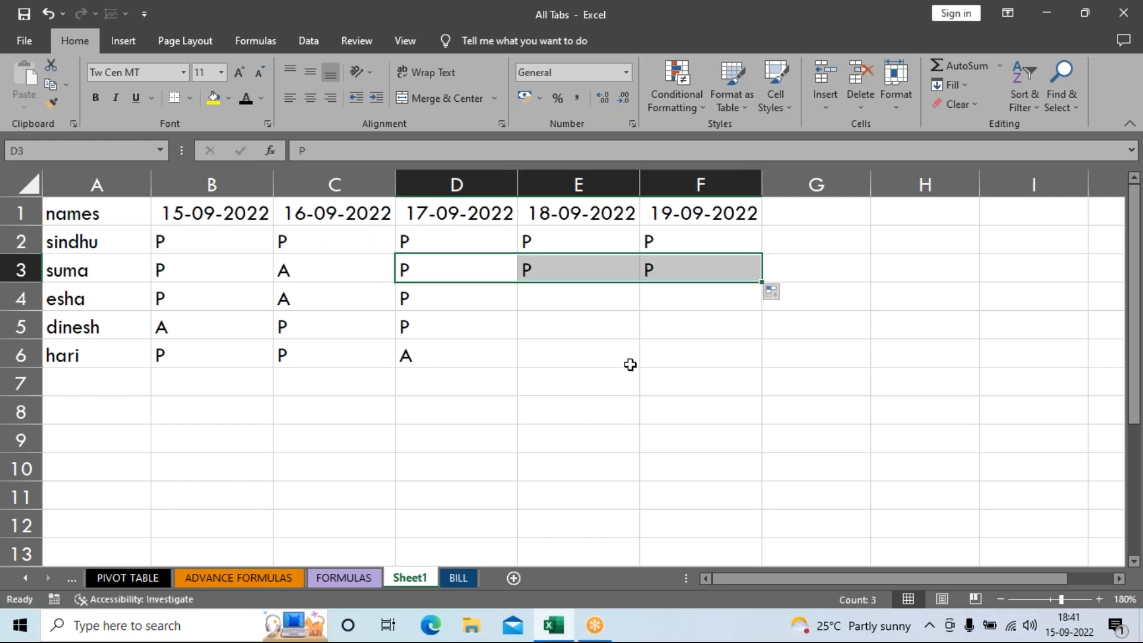
Step: Fill the P mark from D4 across to F4, and the A mark from D6 to E6
left_click(448, 303)
left_click_drag(522, 312, 738, 306)
left_click(452, 361)
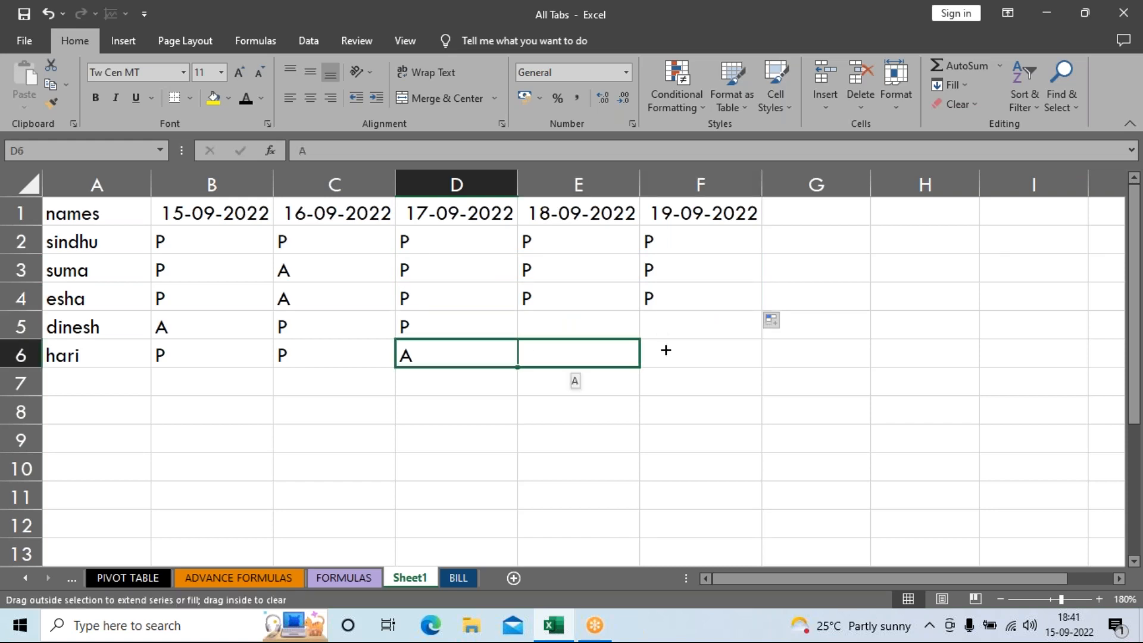
left_click_drag(666, 350, 667, 351)
Step: Enter the remaining attendance marks: P in F6, A in F5 and P in E5
left_click(689, 352)
type("P")
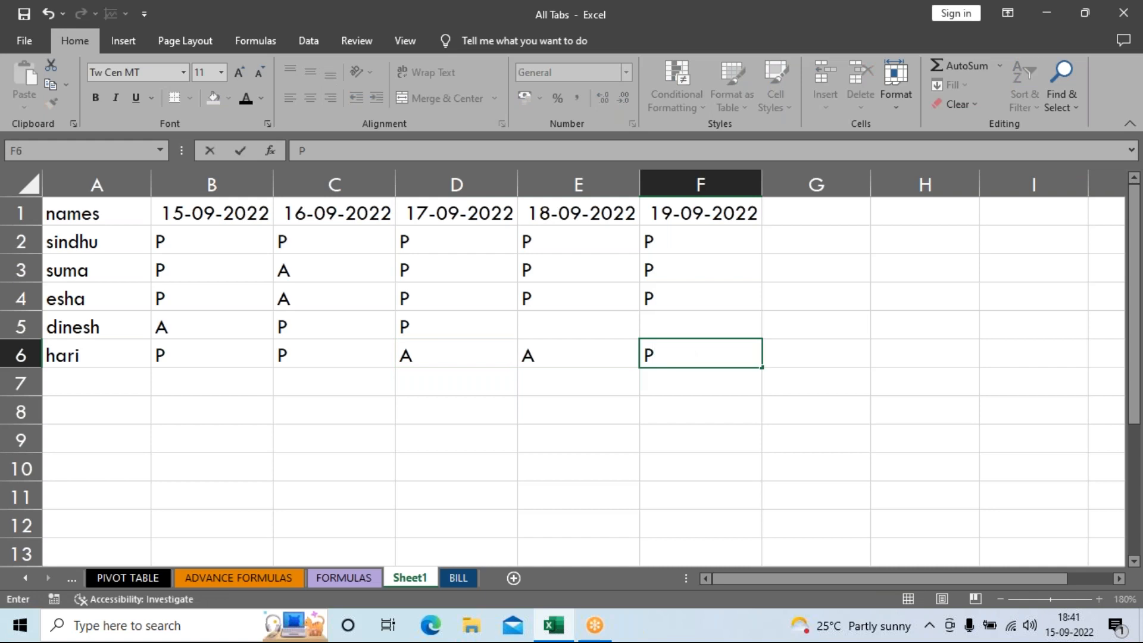
key("Up")
type("A")
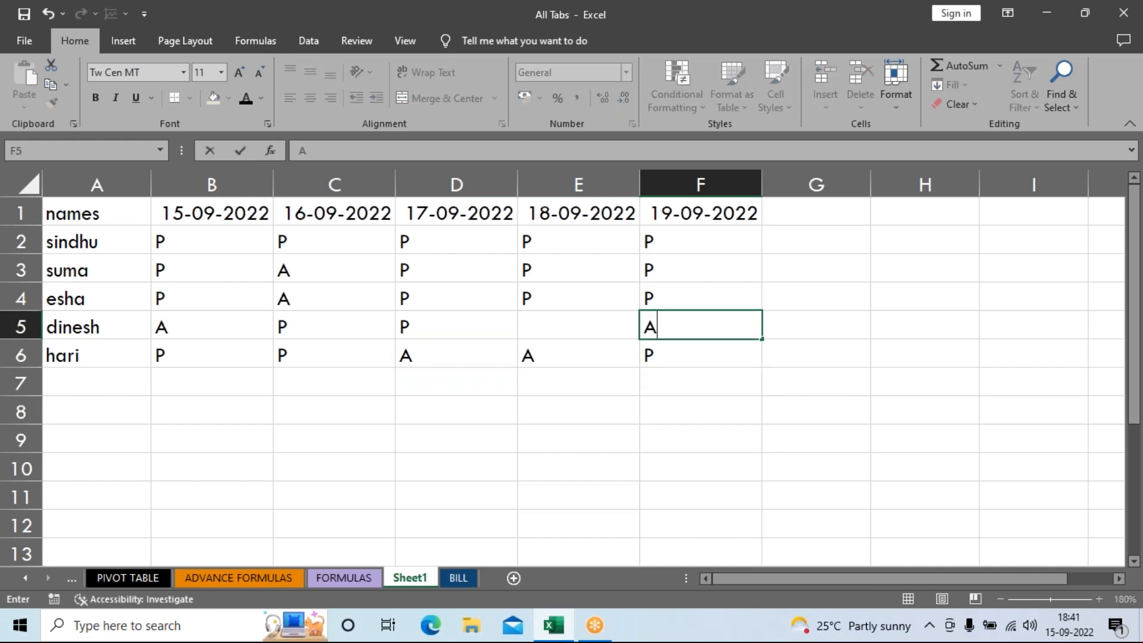
key("Left")
type("P")
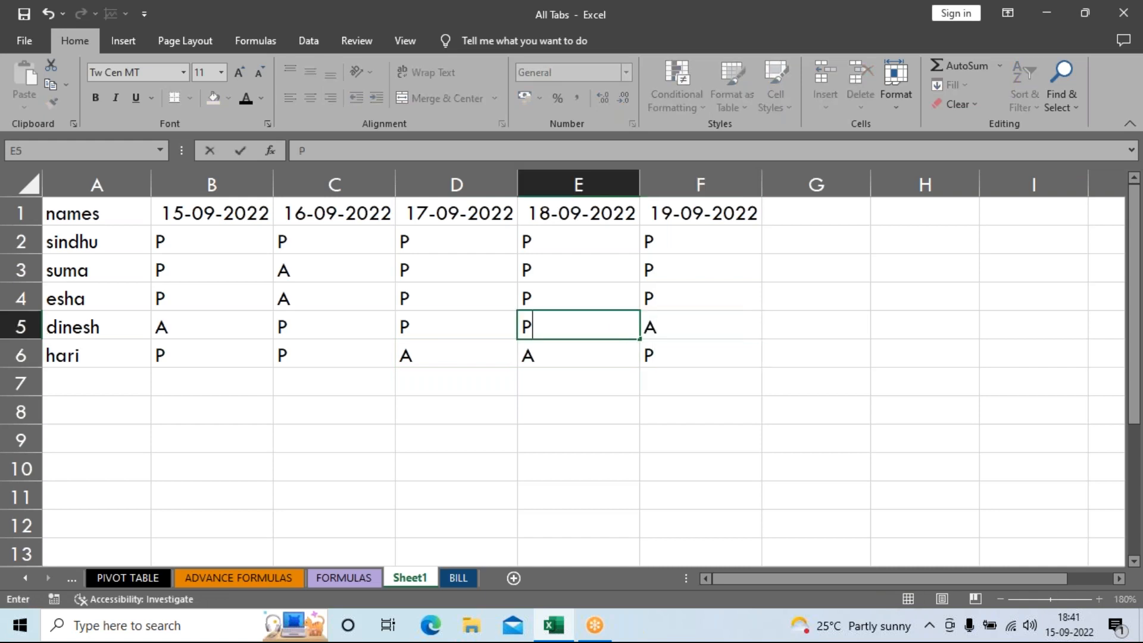
left_click(718, 326)
Step: Centre-align the contents of the whole attendance table A1:F6
left_click_drag(91, 225, 669, 362)
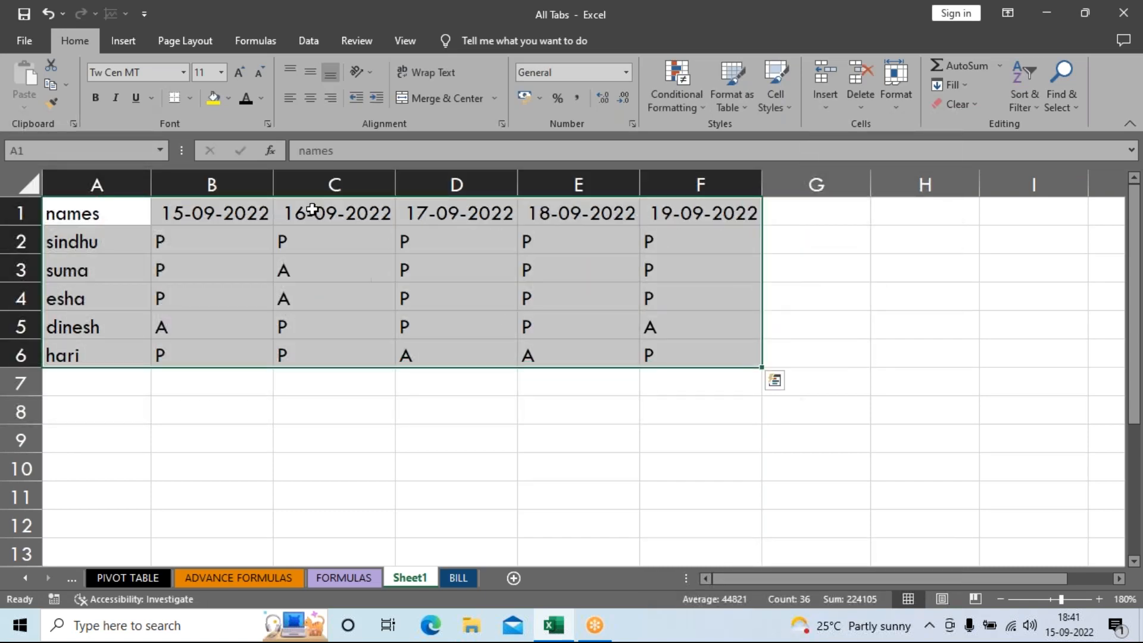
left_click(308, 99)
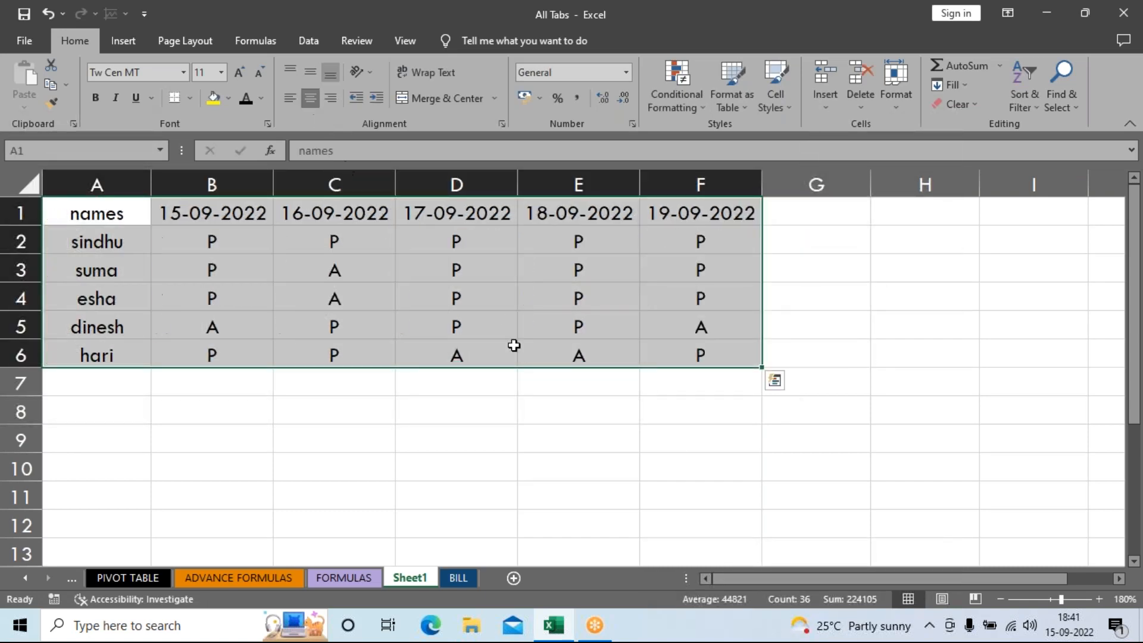
left_click(682, 447)
Step: Enter the headings "No. of present" in G1 and "No. of Absent" in H1
left_click(809, 218)
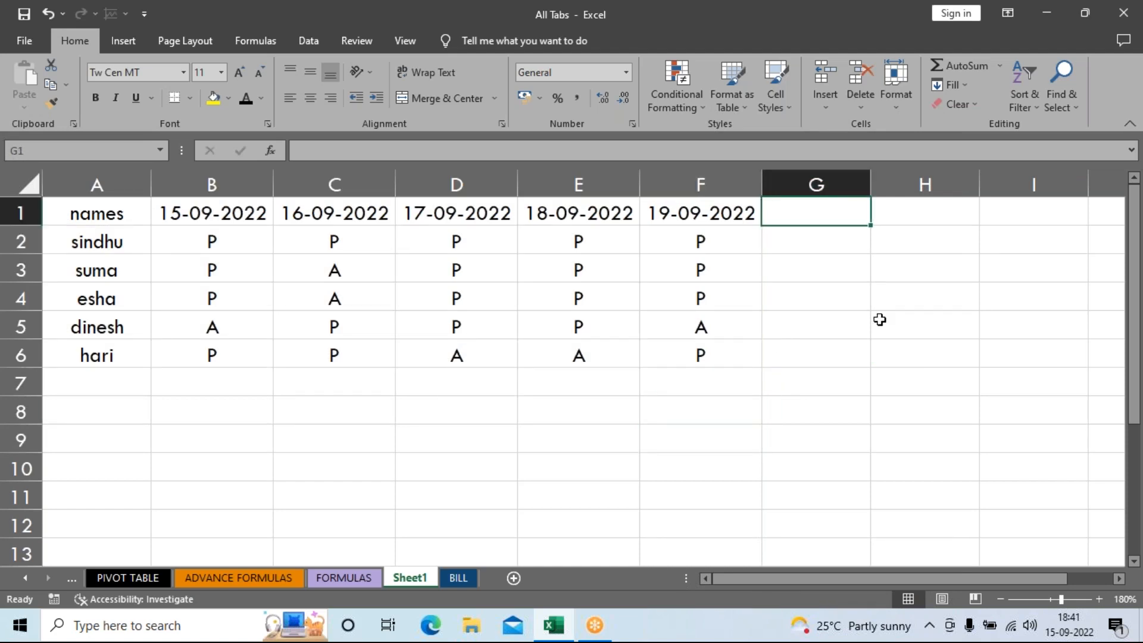
type("NO")
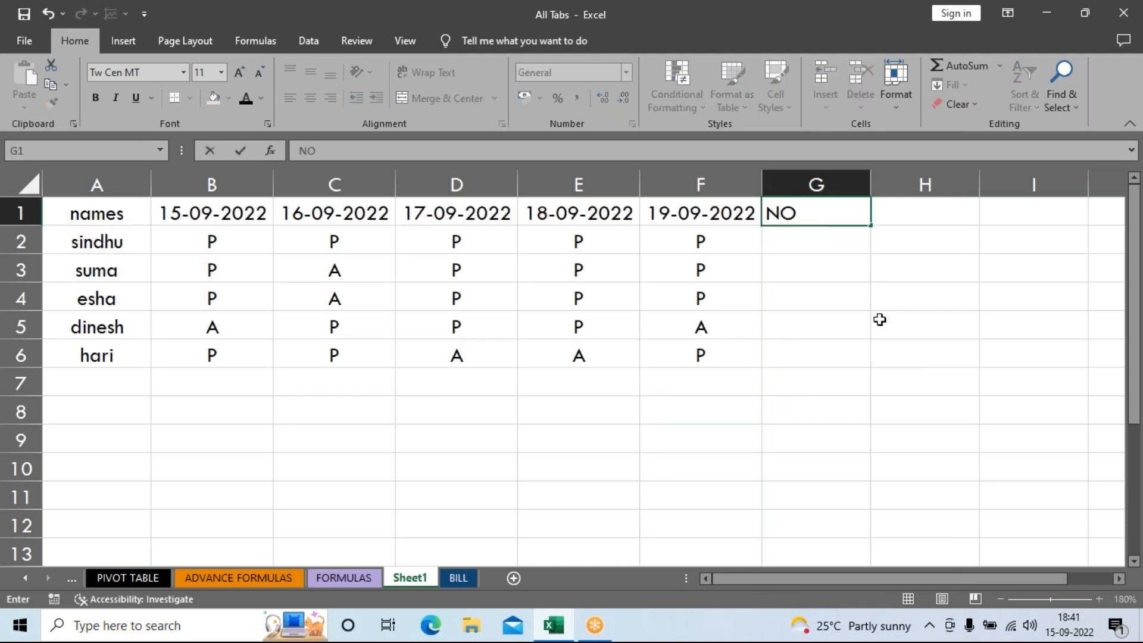
key("BackSpace")
type("o. of pr")
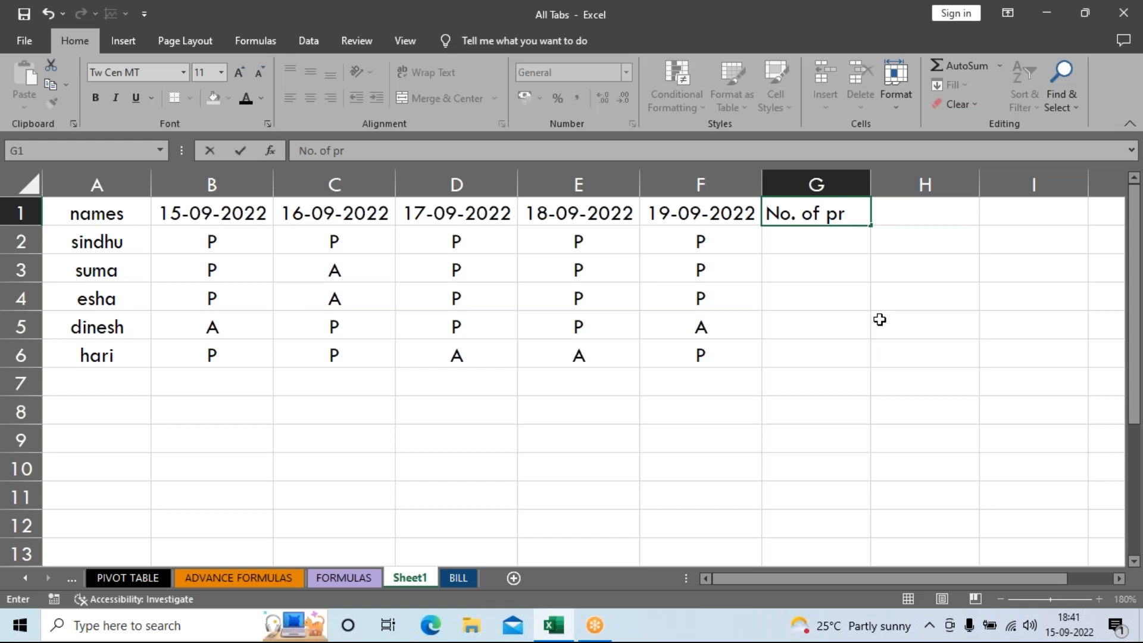
type("esent")
key("Tab")
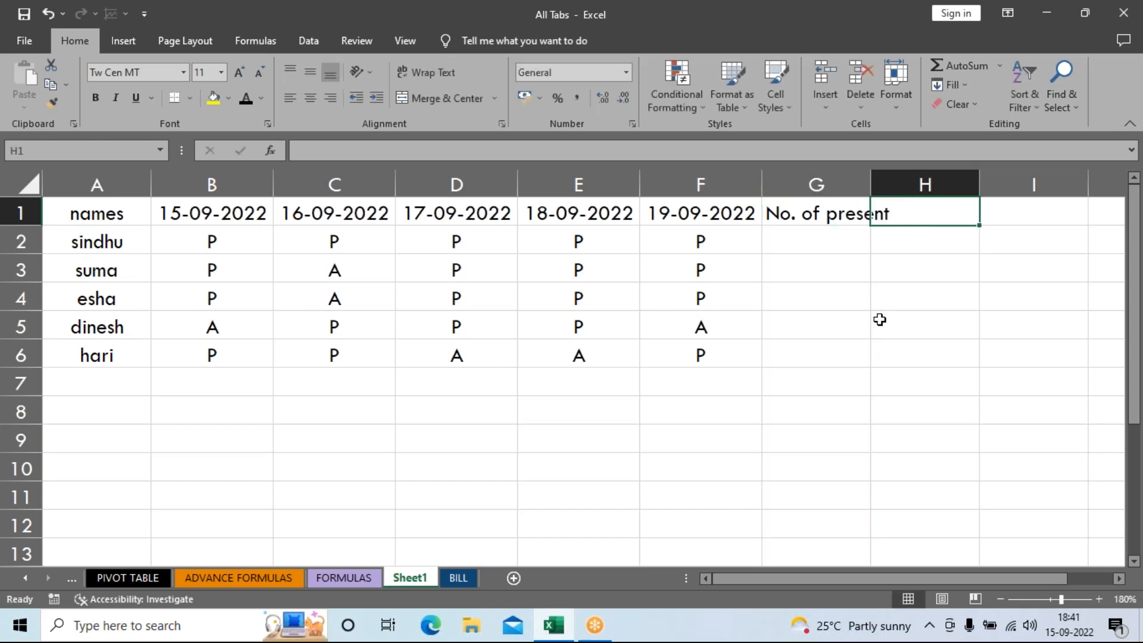
type("No. ")
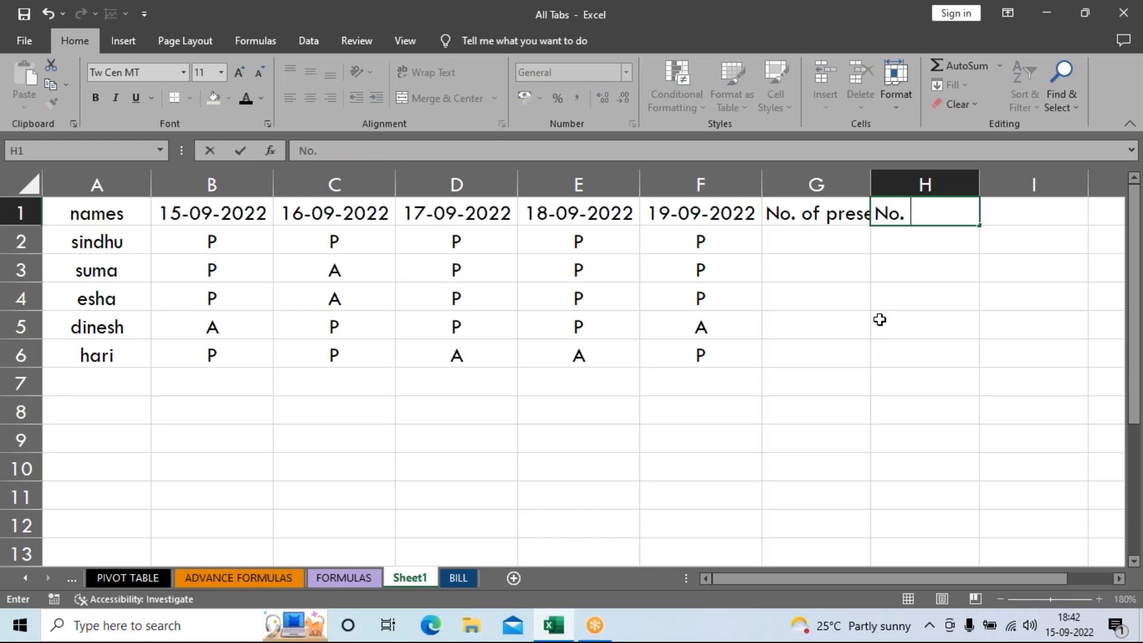
type("of Absent")
key("Return")
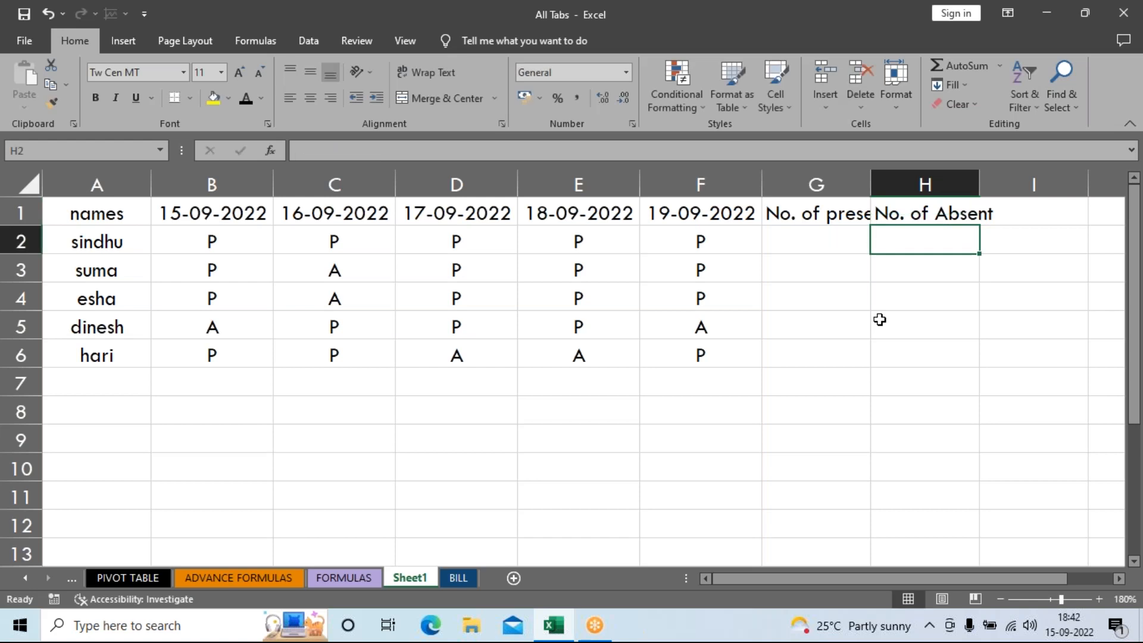
Step: Autofit the widths of columns G and H, and correct the G1 heading to "No. of Present"
double_click(872, 182)
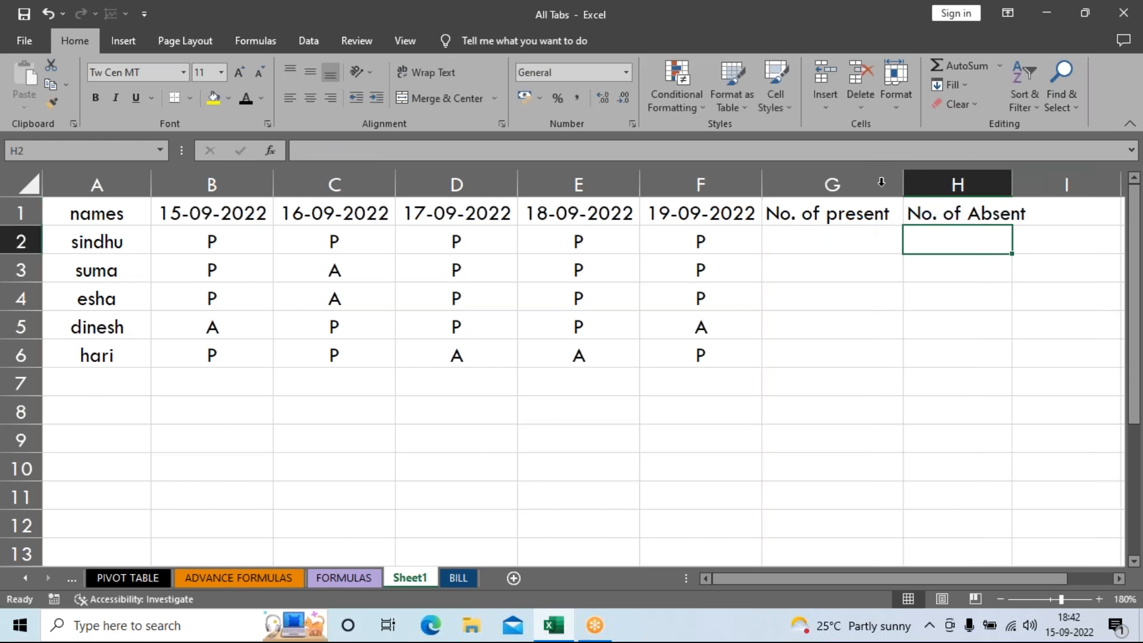
double_click(1012, 181)
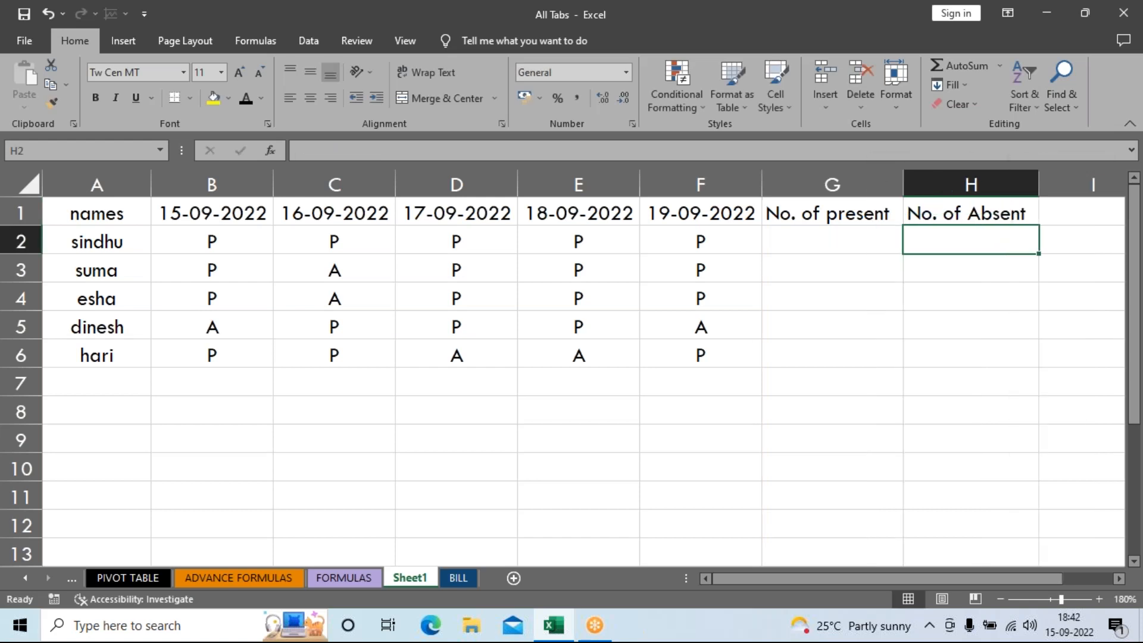
double_click(840, 217)
key("BackSpace")
type("P")
left_click(927, 299)
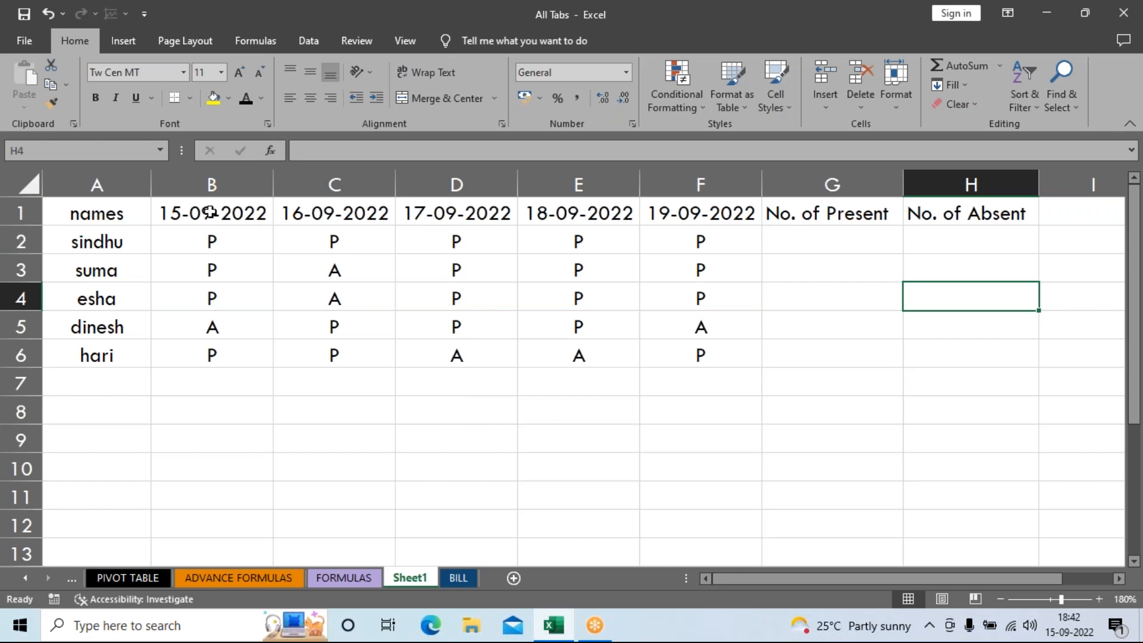
left_click_drag(208, 206, 454, 194)
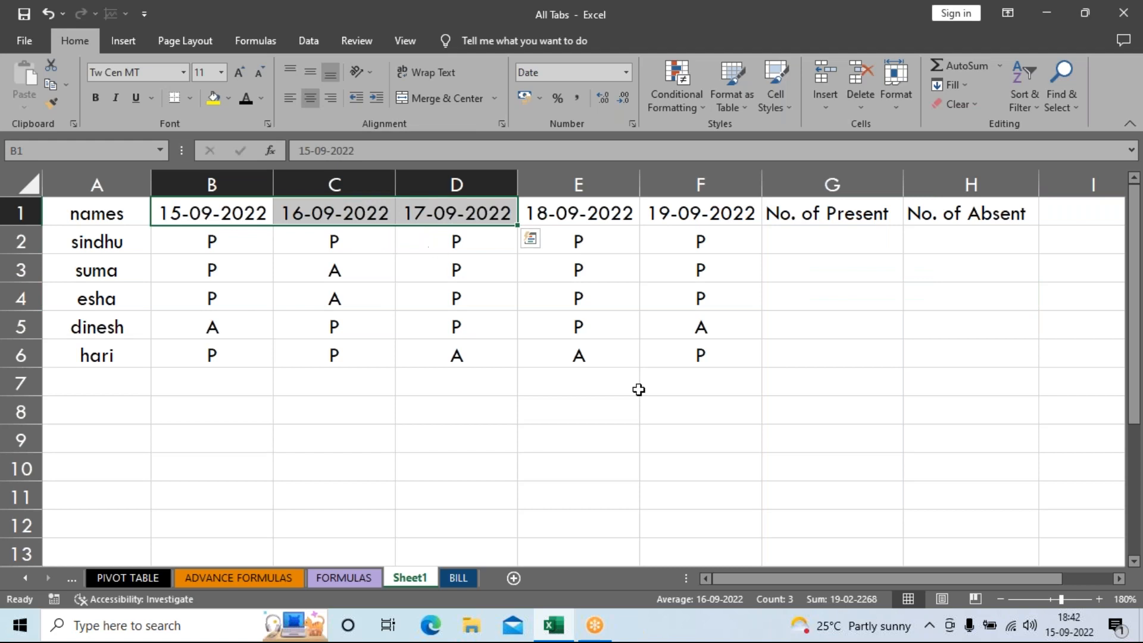
left_click(821, 360)
Step: Enter the formula =COUNTIF(B2:F2,"P") in G2 to count the first person's present days
left_click(804, 238)
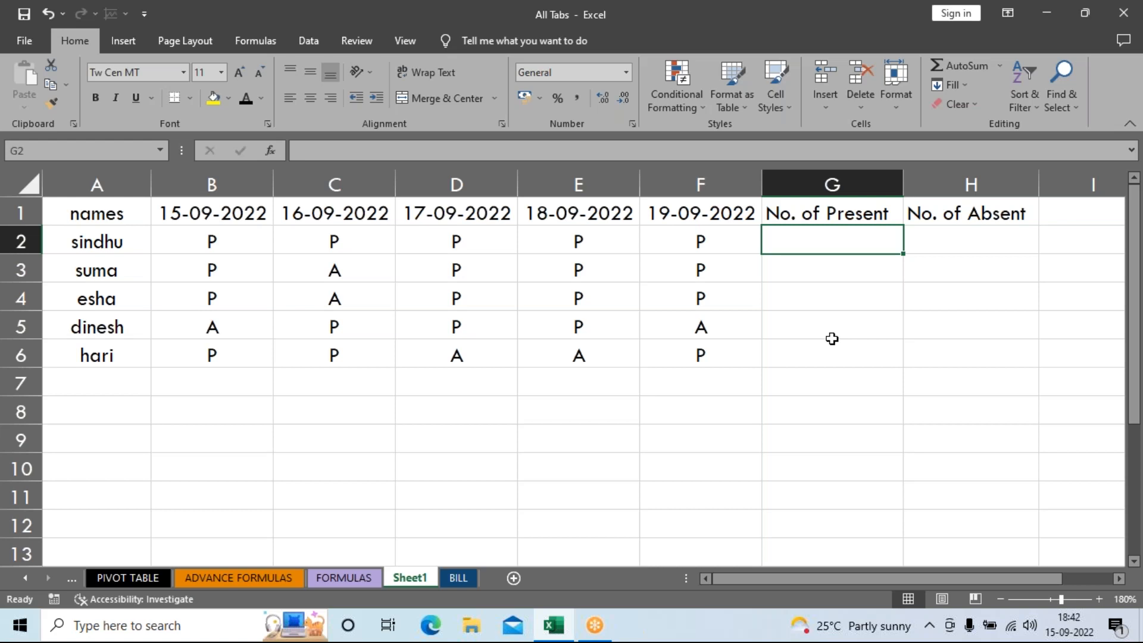
type("=")
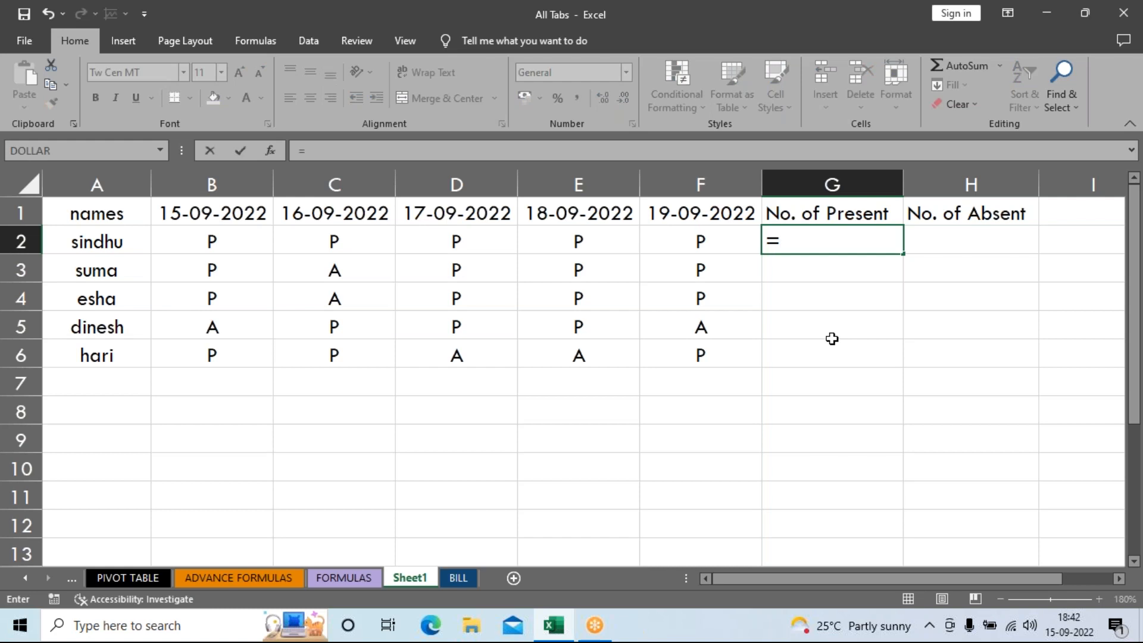
type("cpim")
key("BackSpace")
key("BackSpace")
key("BackSpace")
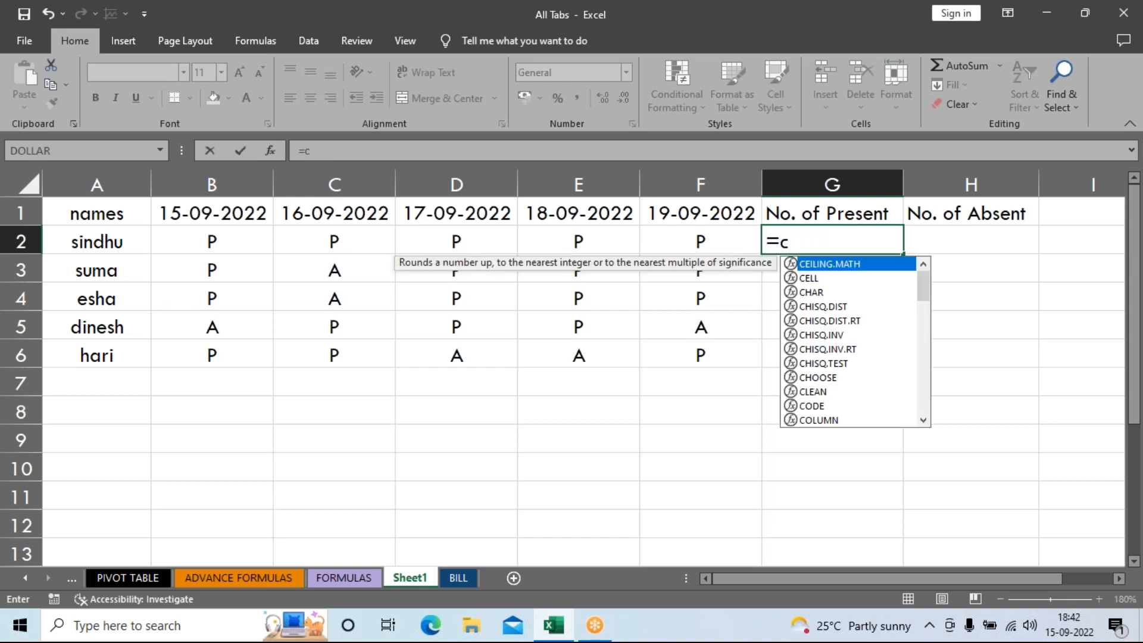
type("ount")
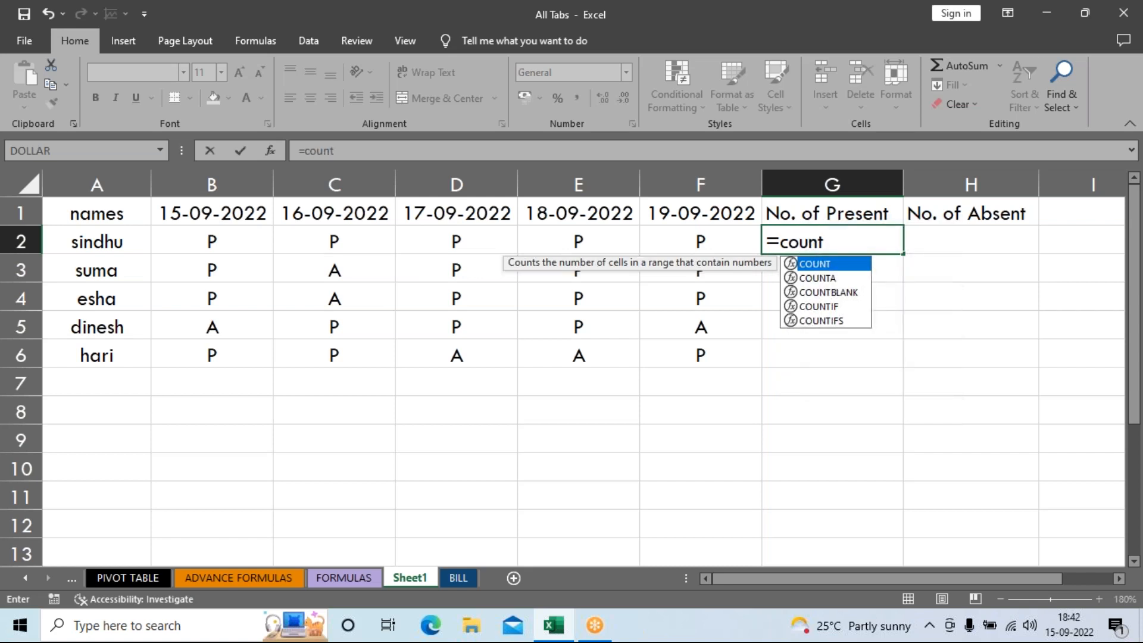
key("Down")
key("Down")
key("Down")
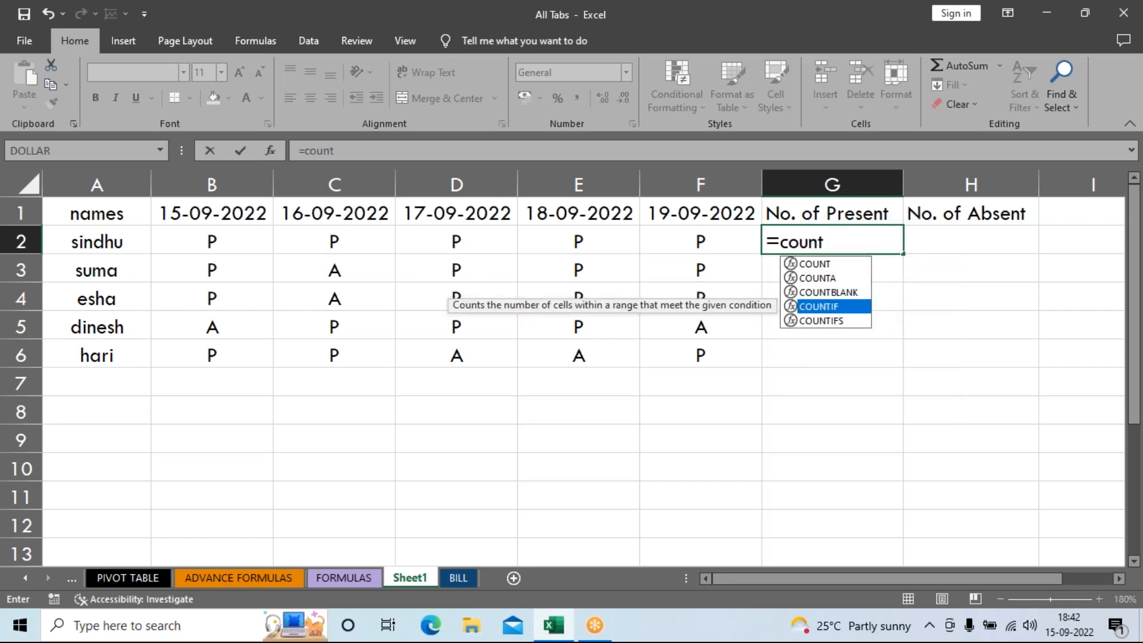
key("Tab")
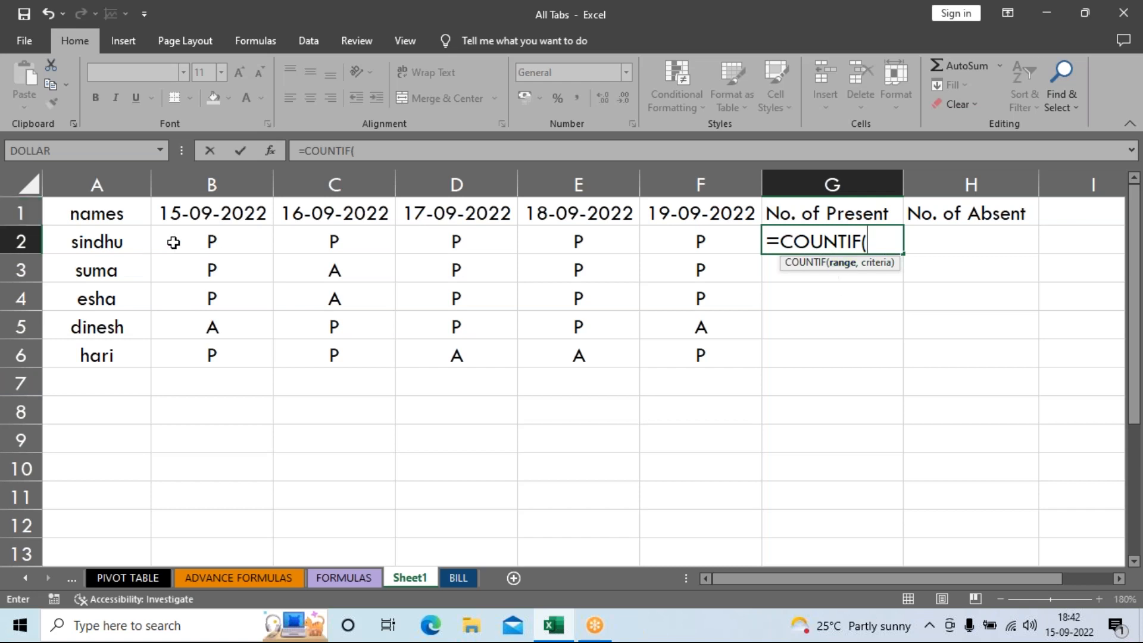
left_click_drag(174, 242, 660, 242)
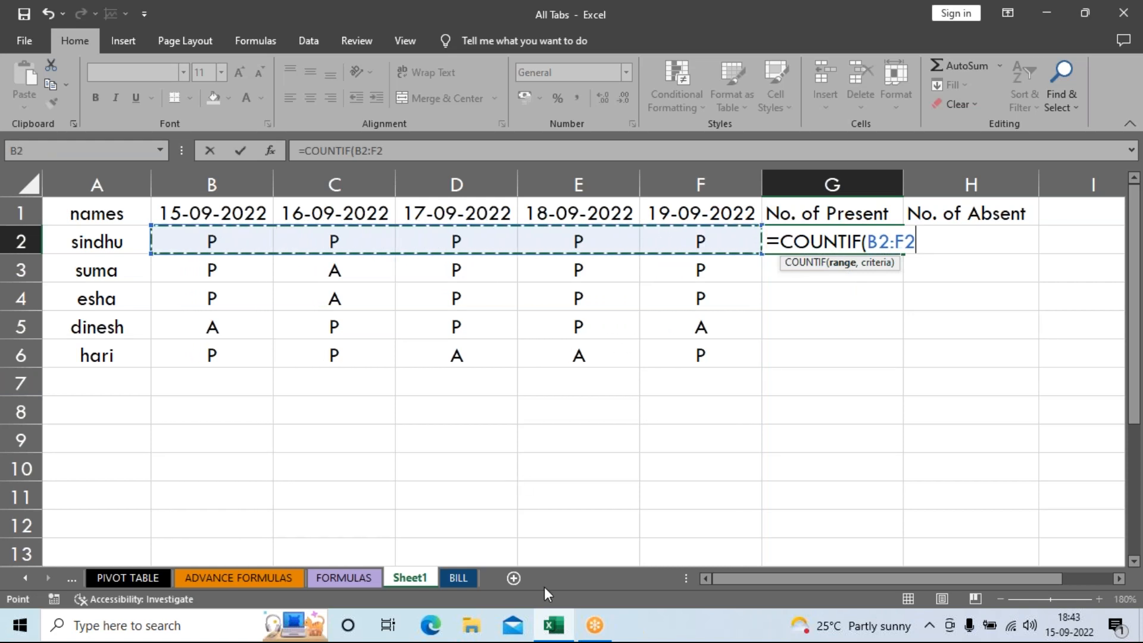
type(",\"P")
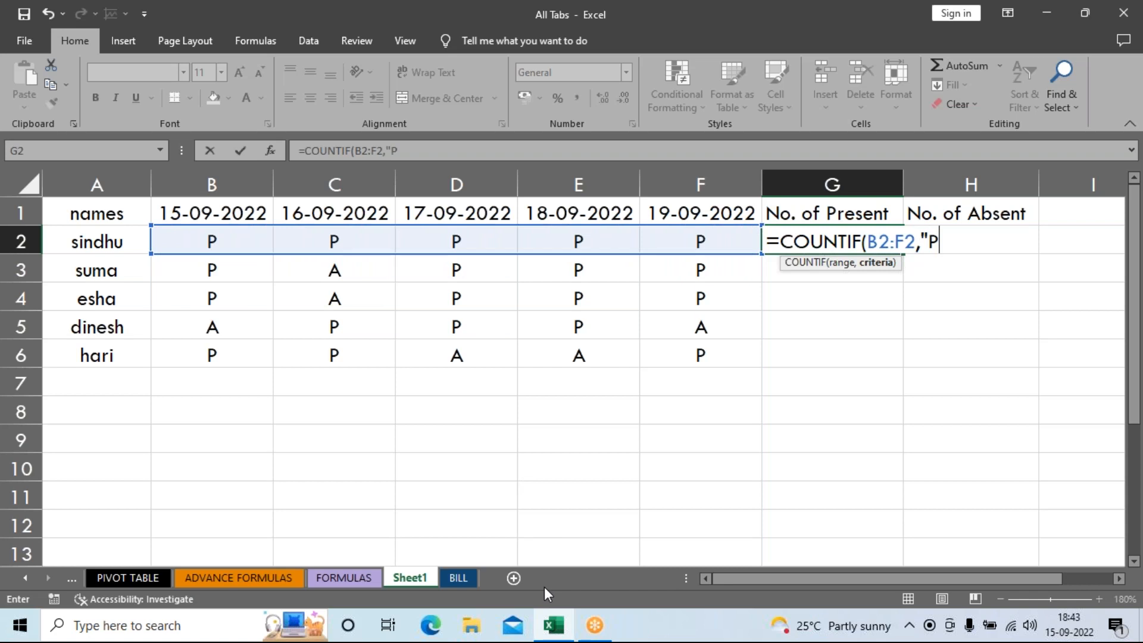
type("\")")
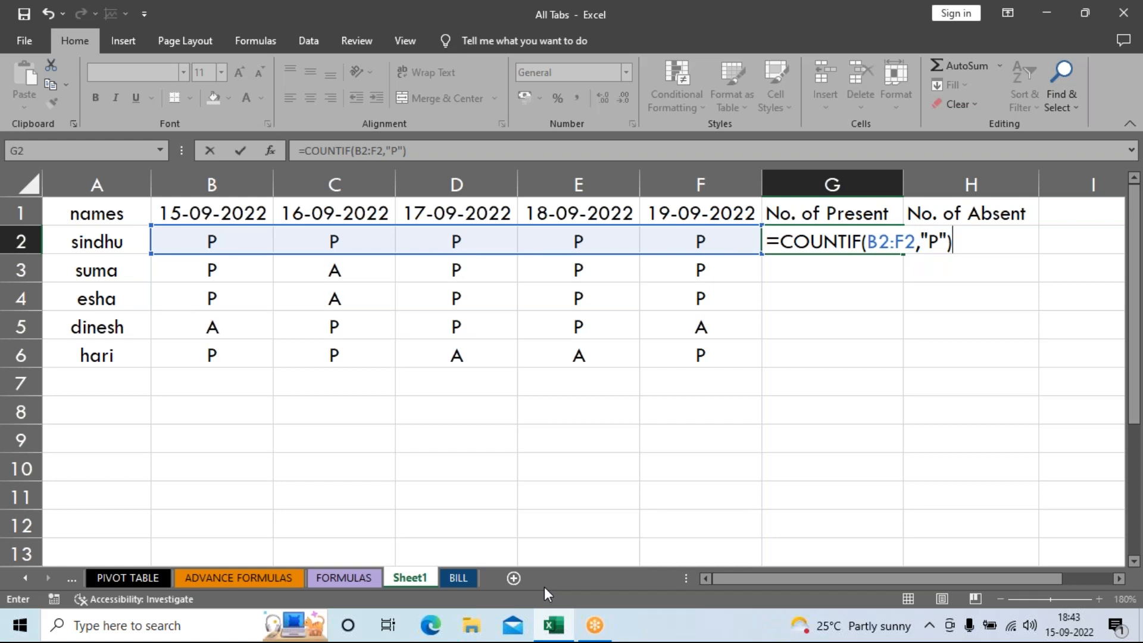
key("Return")
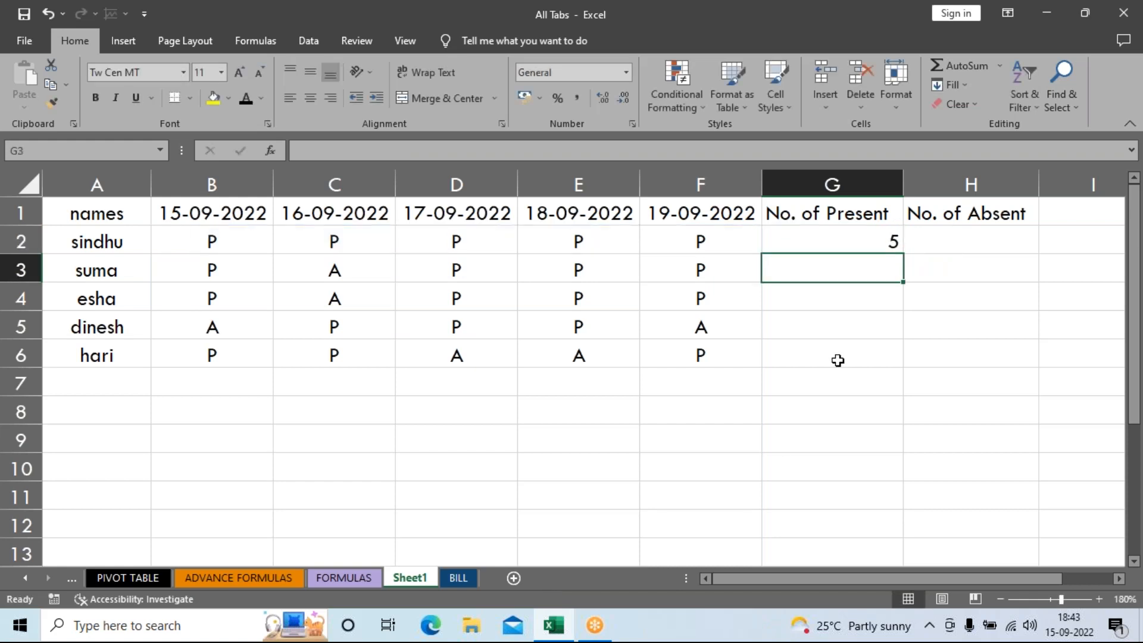
Step: Fill the G2 formula down to G6 and check the copied formula in each row
left_click(814, 245)
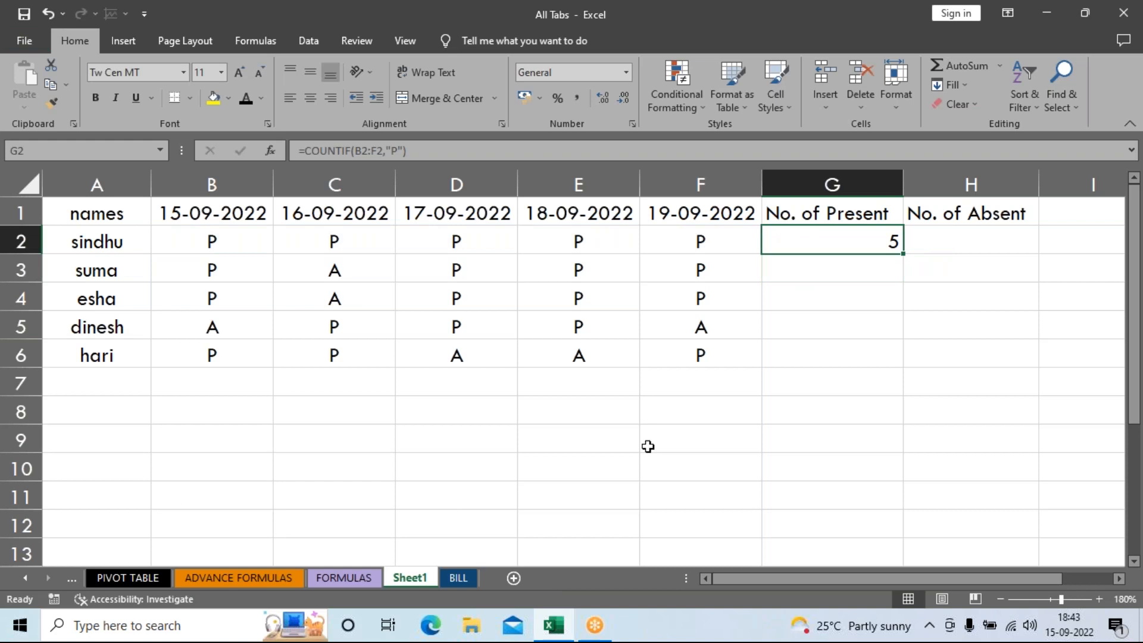
left_click_drag(903, 253, 888, 367)
left_click(788, 463)
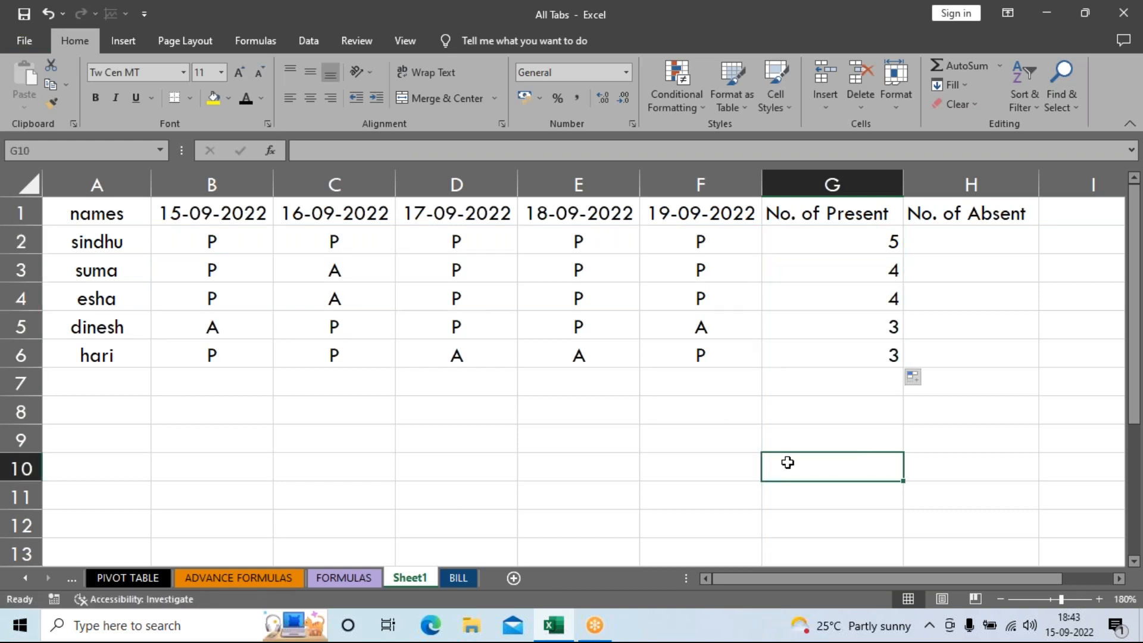
left_click(854, 275)
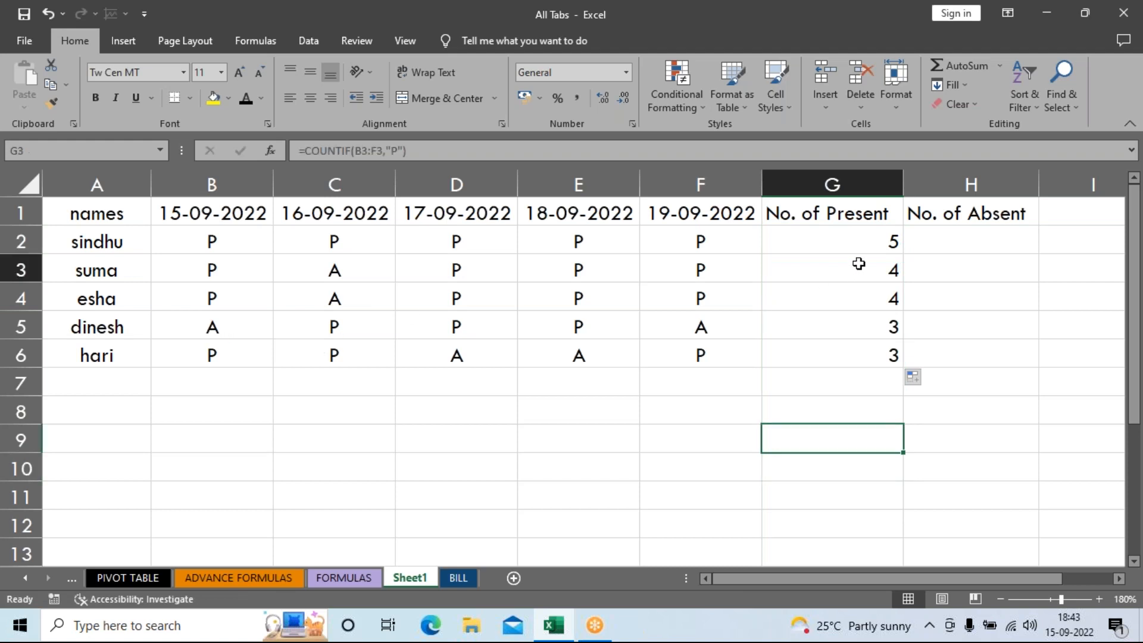
left_click(850, 299)
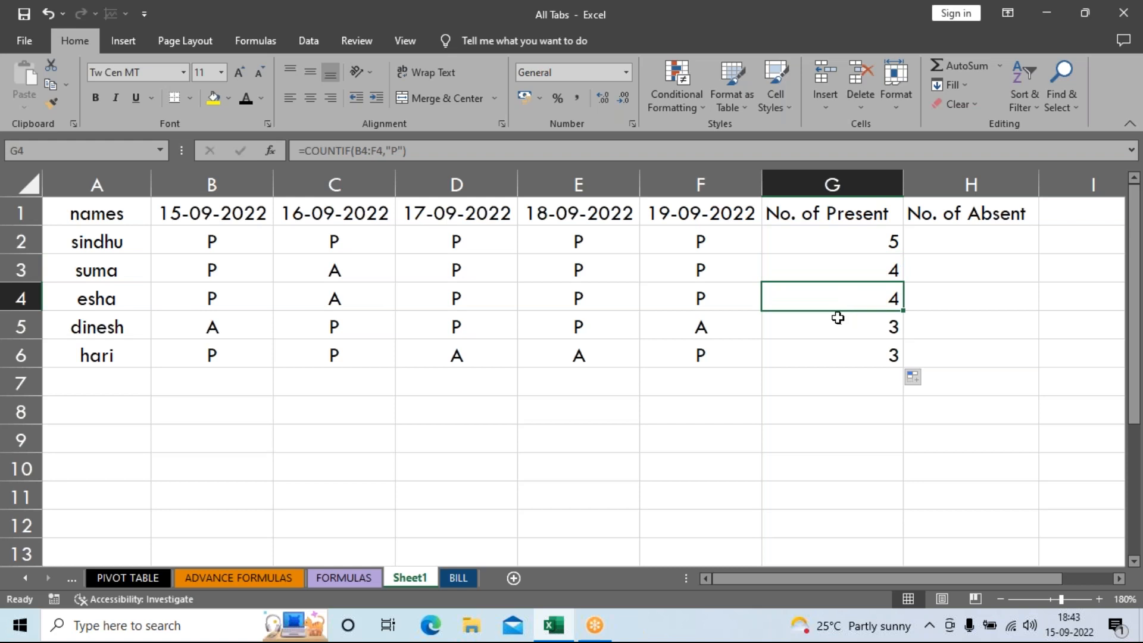
left_click(829, 328)
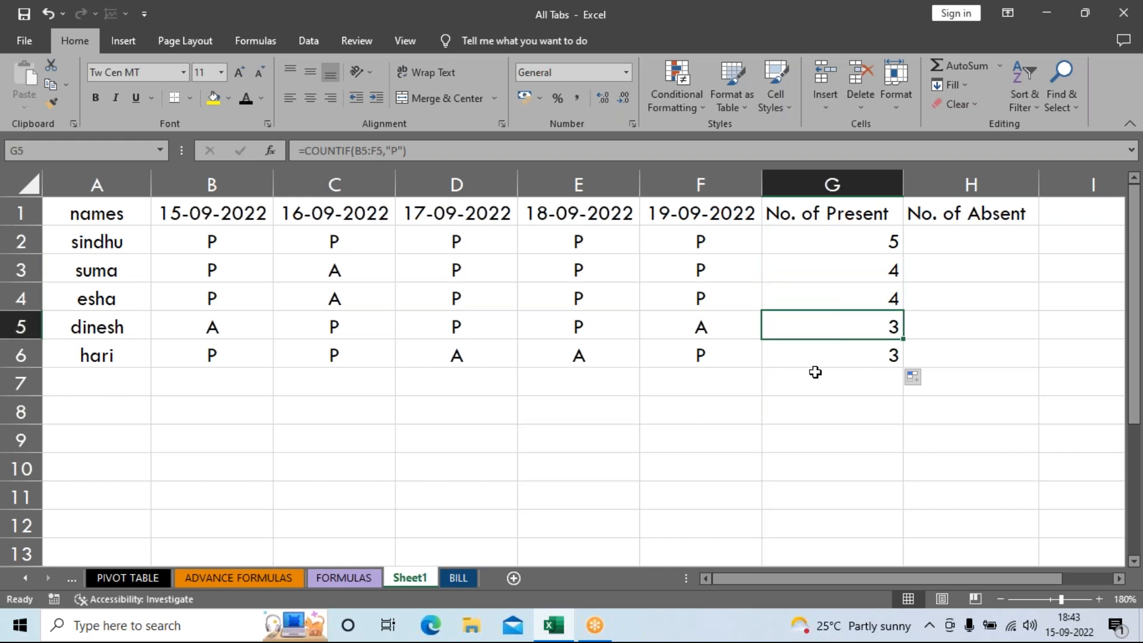
left_click(824, 355)
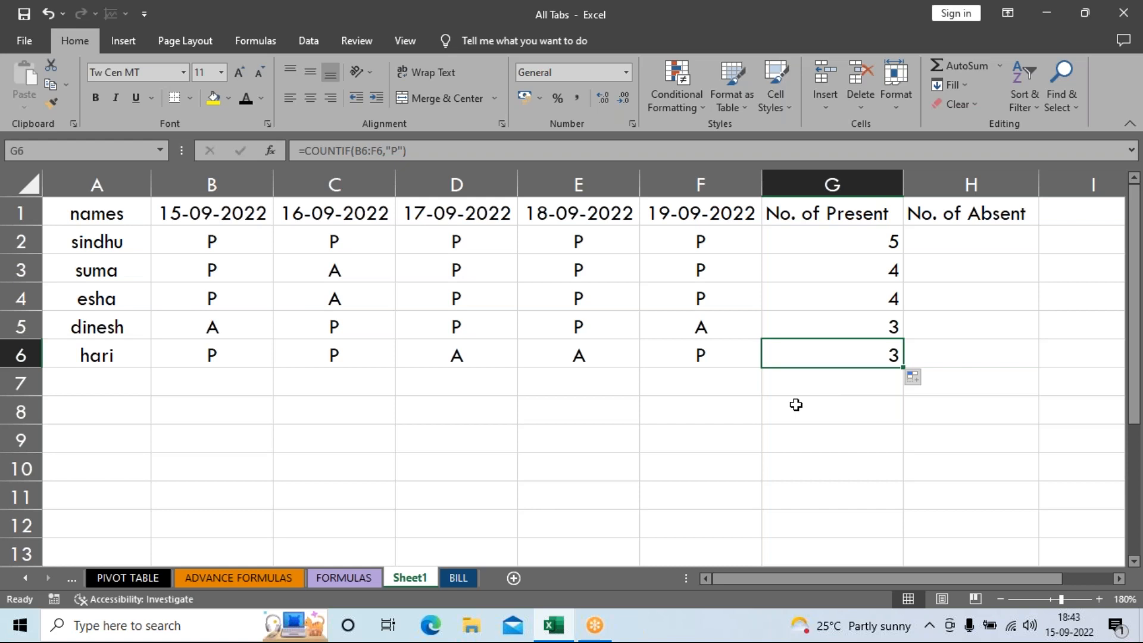
Step: Enter the formula =COUNTIF(B2:F2,"A") in H2 to count the first person's absent days
left_click(980, 247)
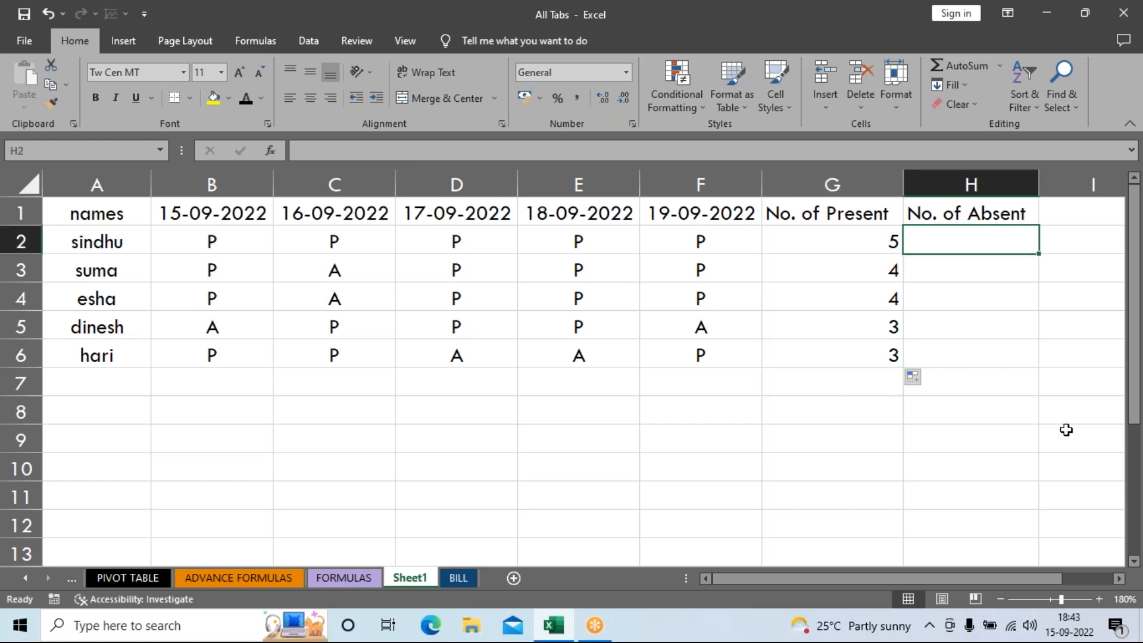
type("=count")
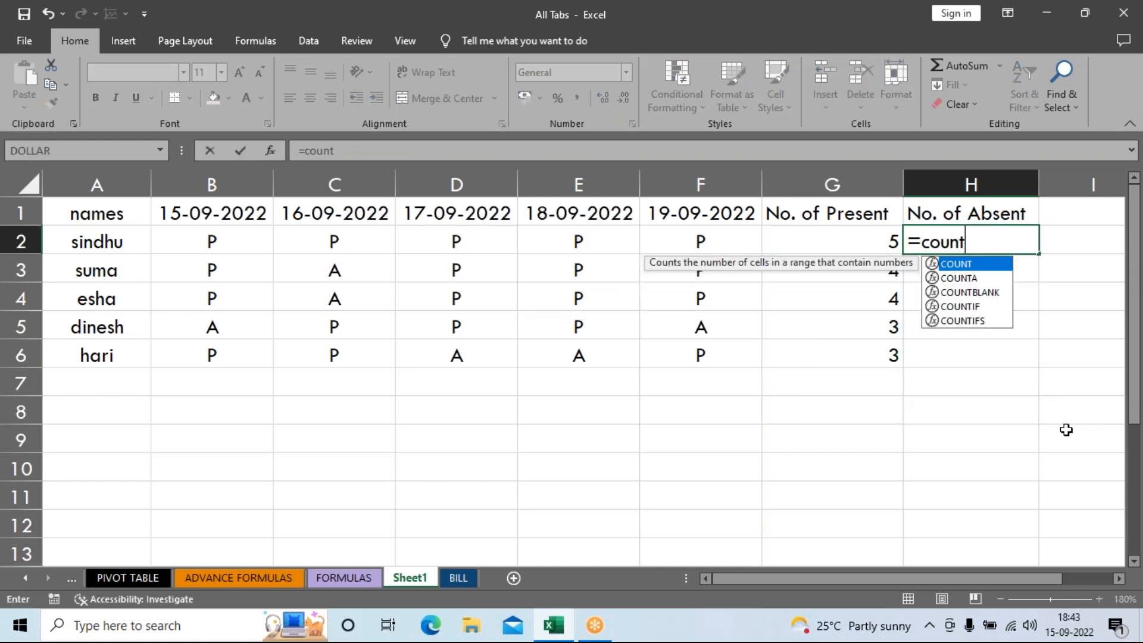
key("Down")
key("Down")
key("Down")
key("Tab")
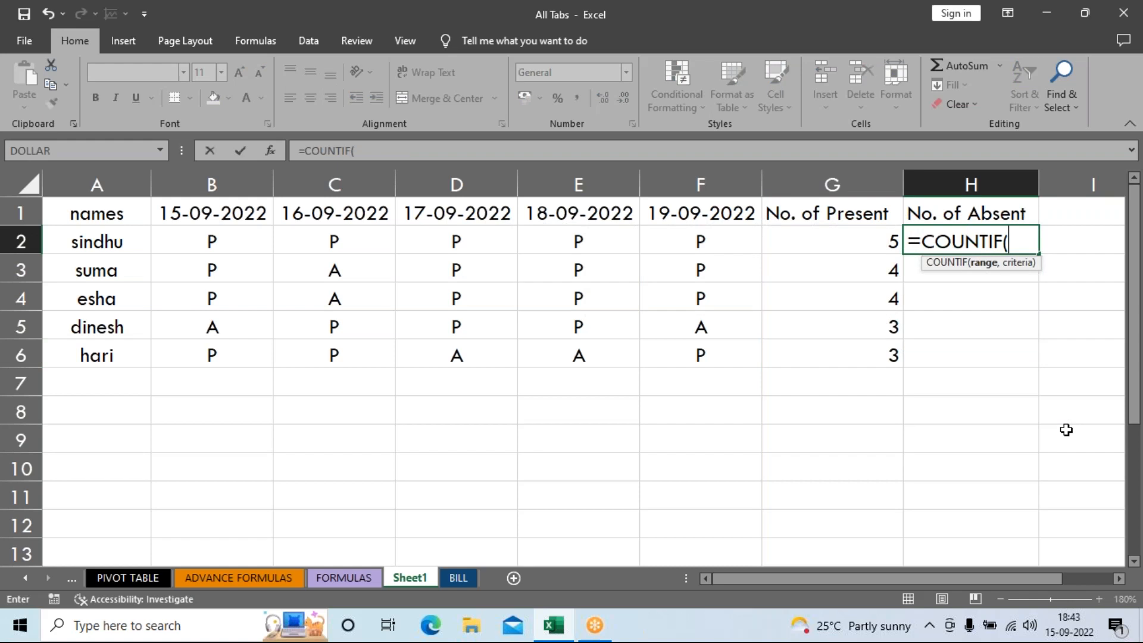
left_click_drag(207, 247, 715, 238)
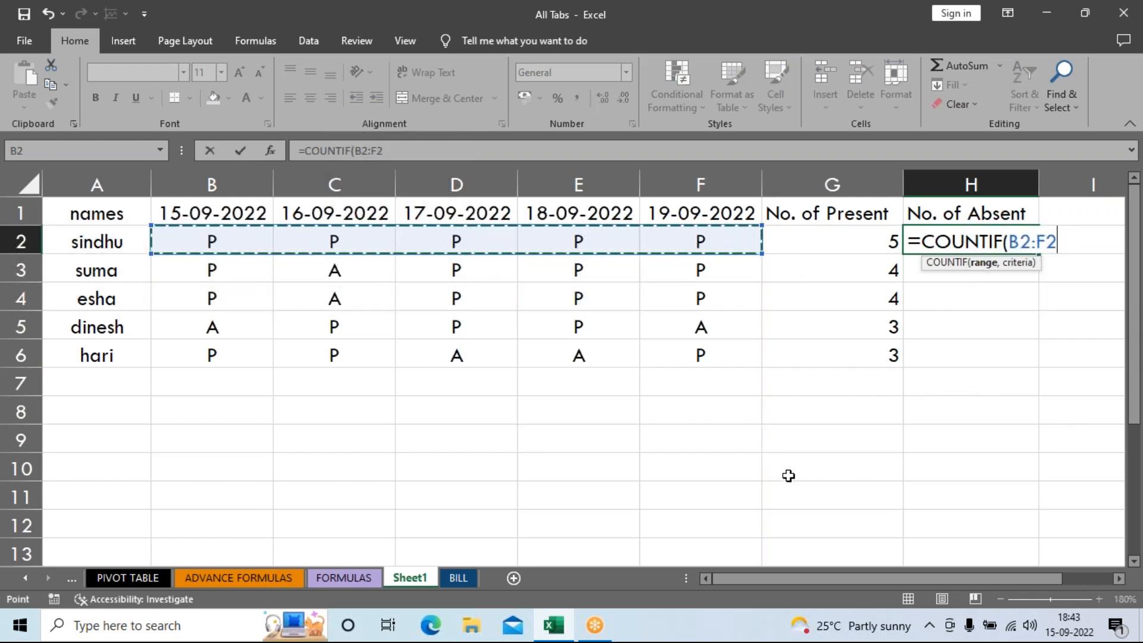
type(",\"A")
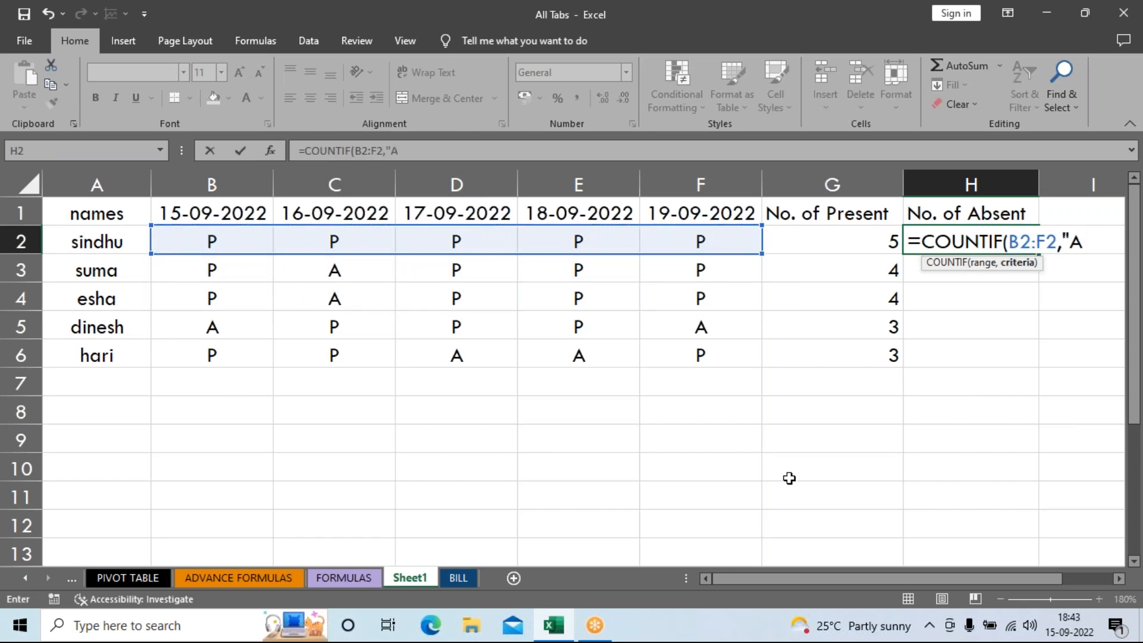
type("\")")
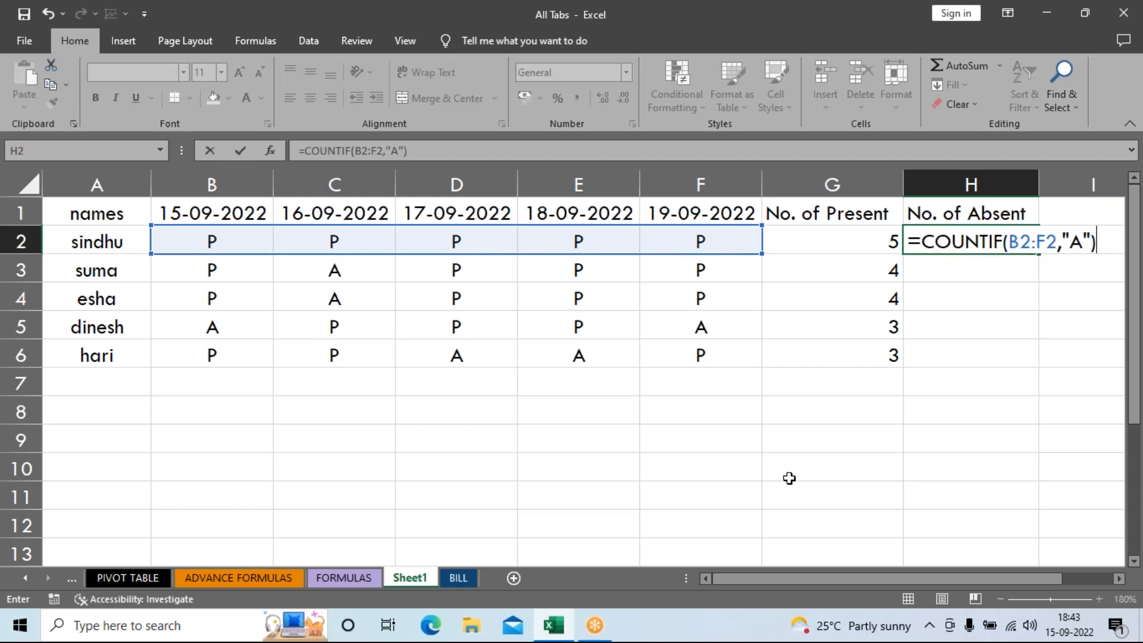
key("Return")
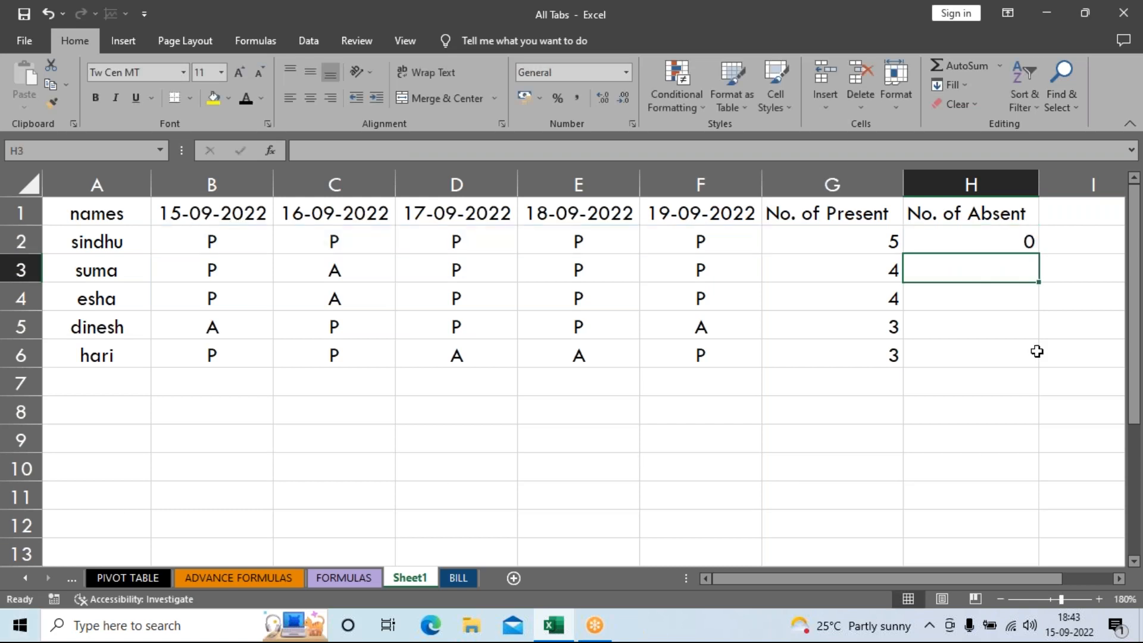
Step: Fill the absent-count formula from H2 down to H6
left_click(980, 237)
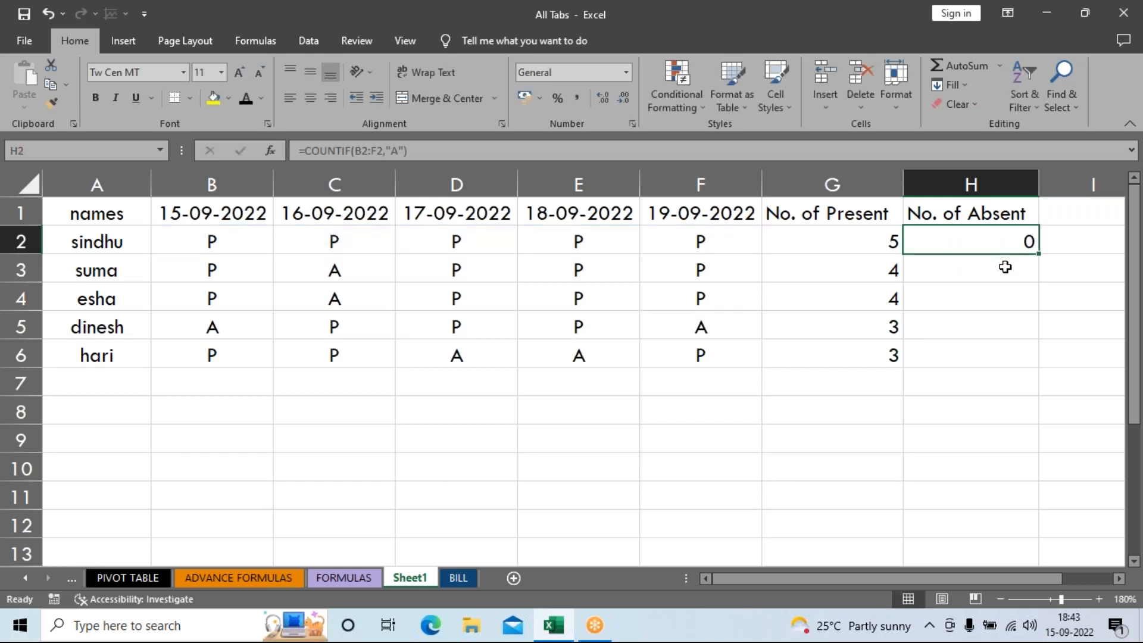
left_click_drag(1039, 252, 1020, 360)
left_click(995, 456)
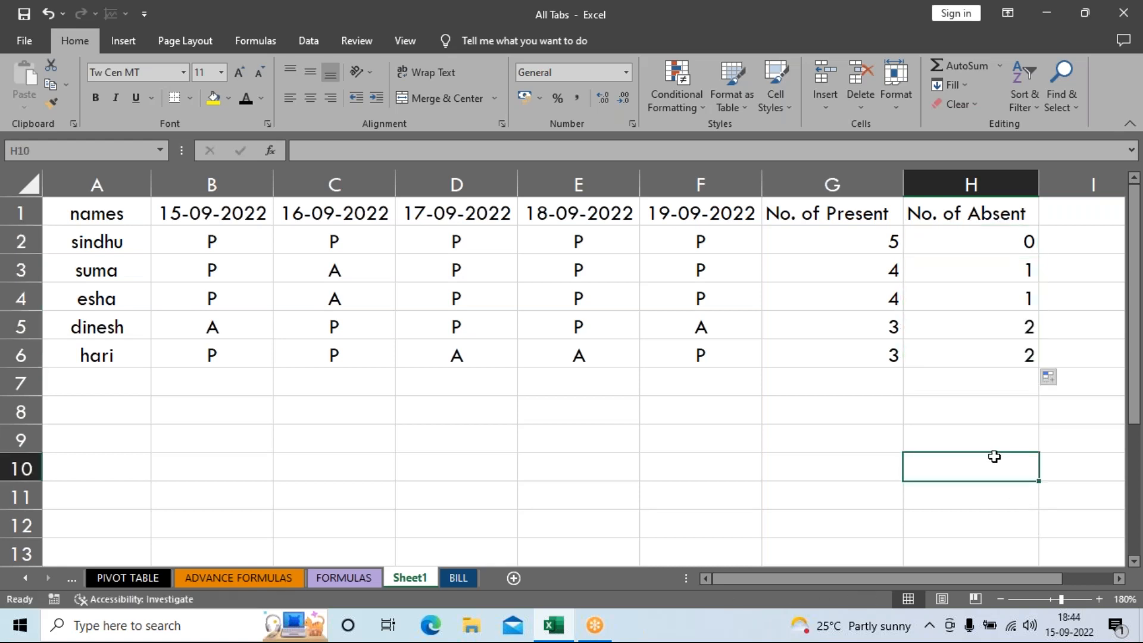
Step: Center the present and absent headings and counts in G1:H6 horizontally
left_click_drag(806, 240, 970, 293)
left_click_drag(888, 220, 985, 334)
left_click_drag(864, 218, 970, 345)
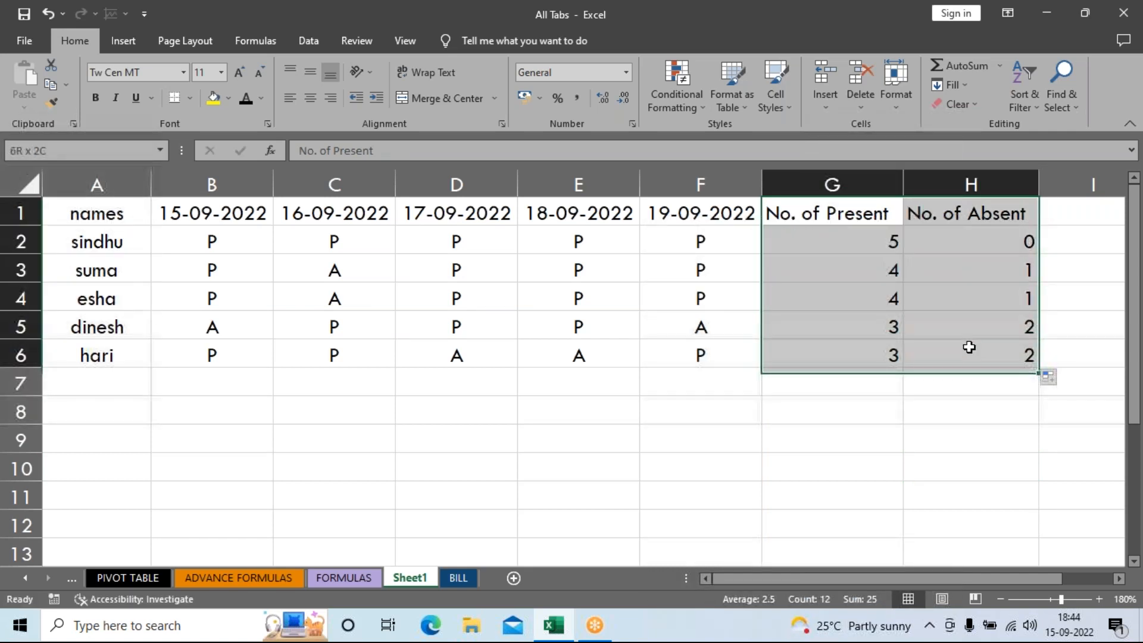
left_click(317, 95)
left_click(944, 384)
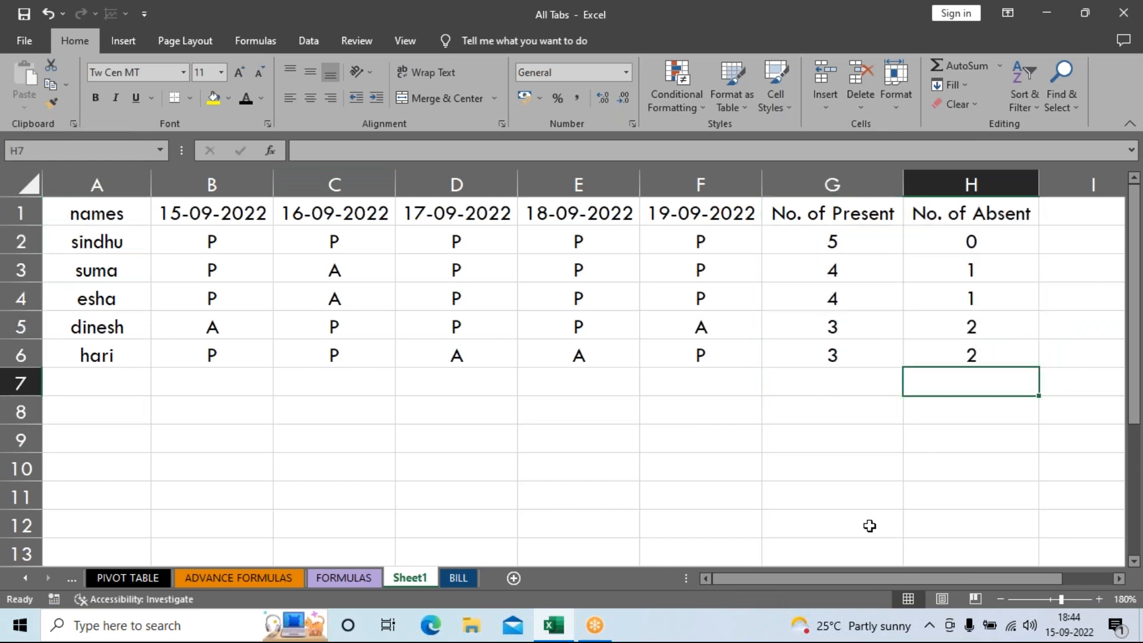
Step: Apply All Borders to the whole attendance table, A1:H6
left_click_drag(107, 216, 943, 354)
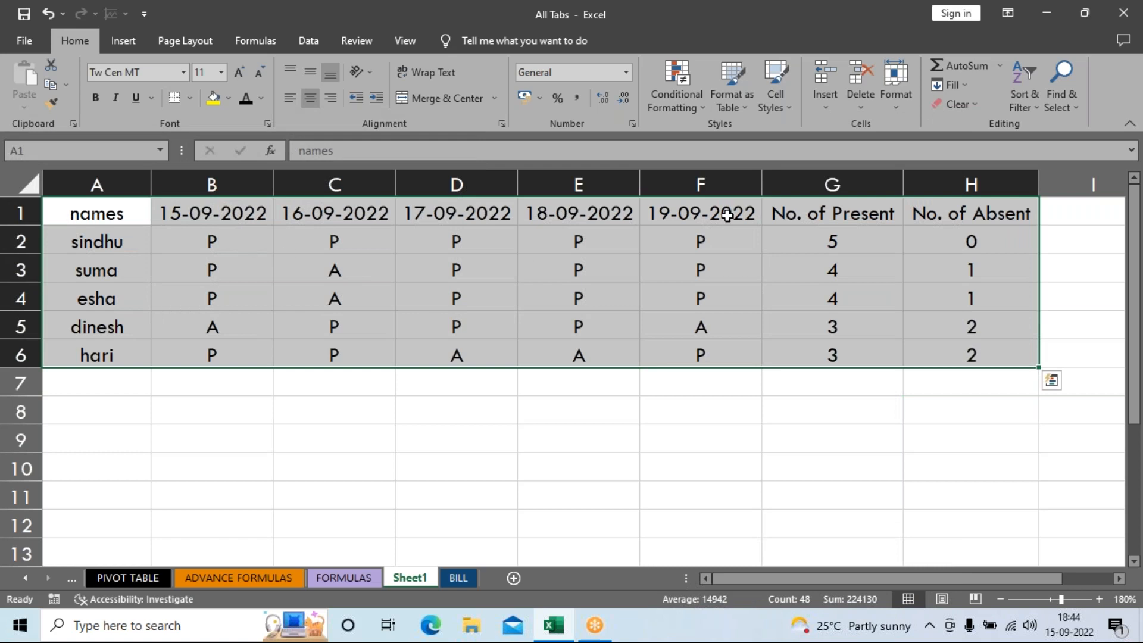
left_click(189, 98)
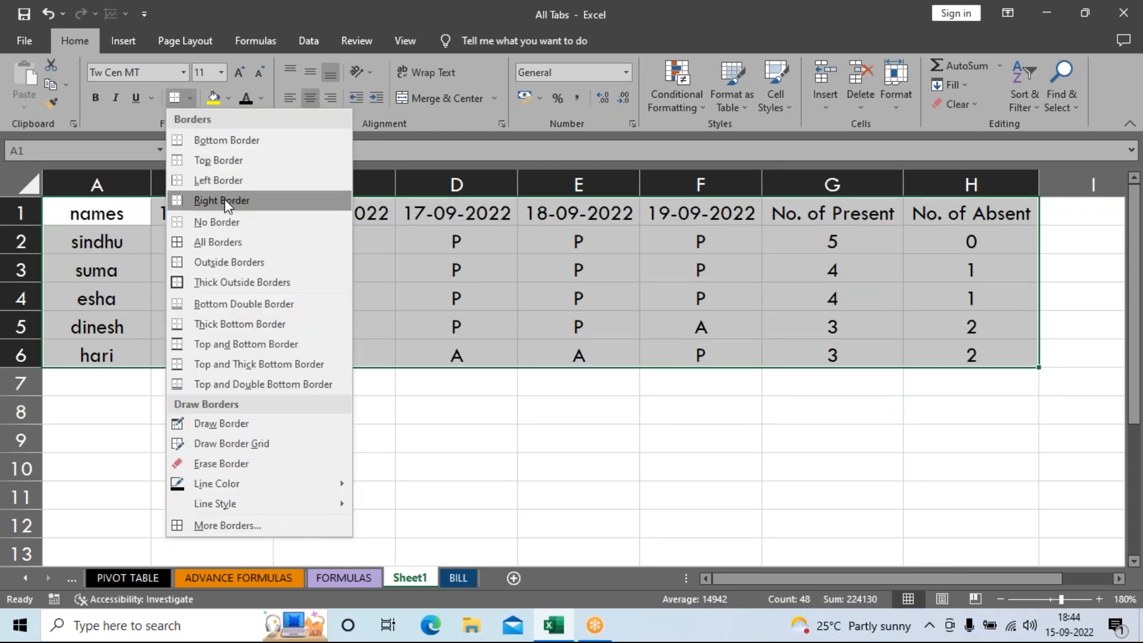
left_click(228, 241)
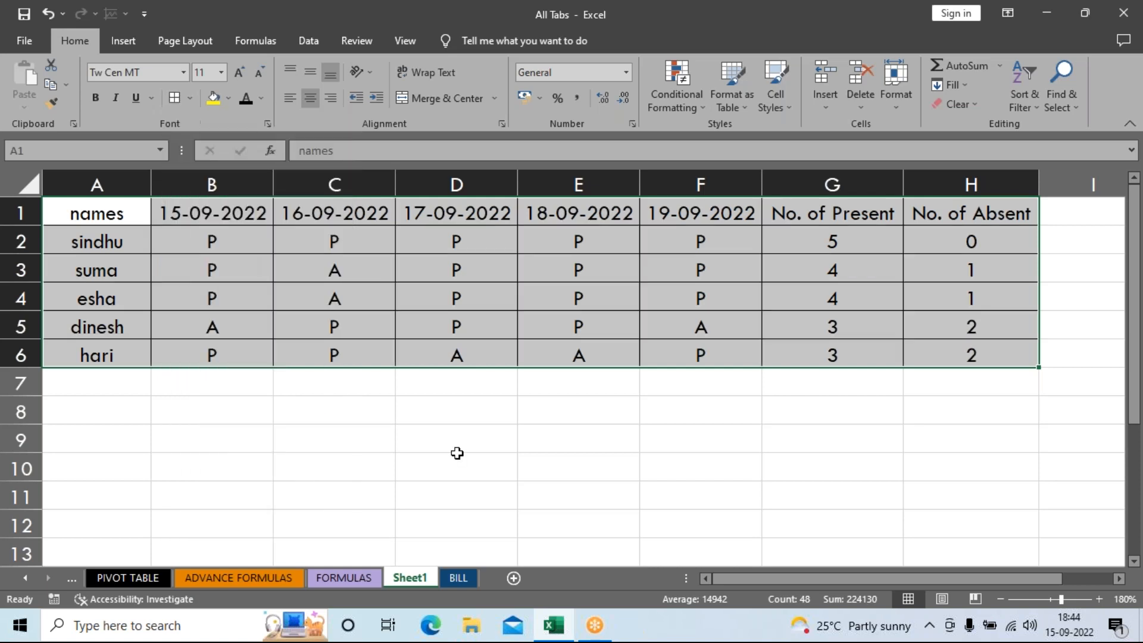
left_click(524, 443)
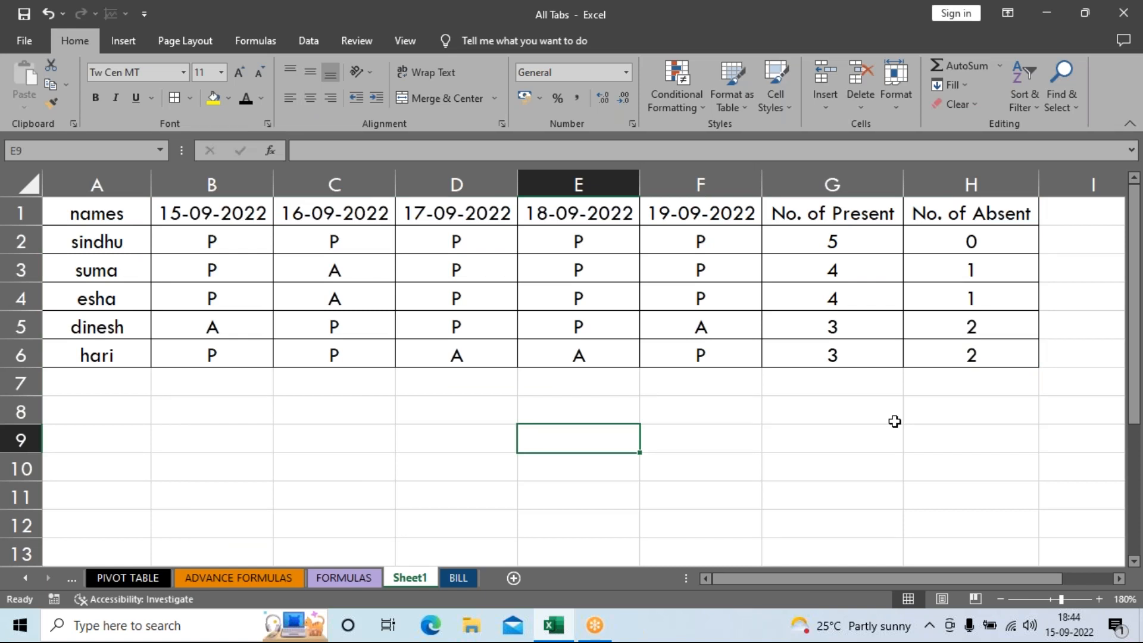
Step: Check the copied absent-count formulas in column H against the attendance marks of each row
left_click(951, 269)
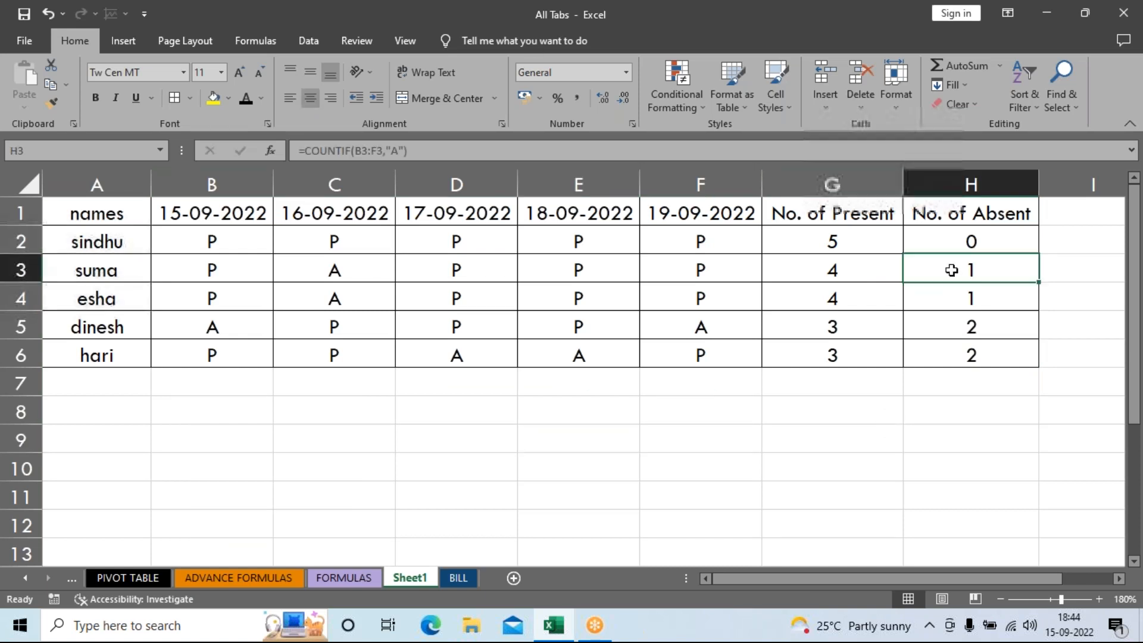
left_click(948, 301)
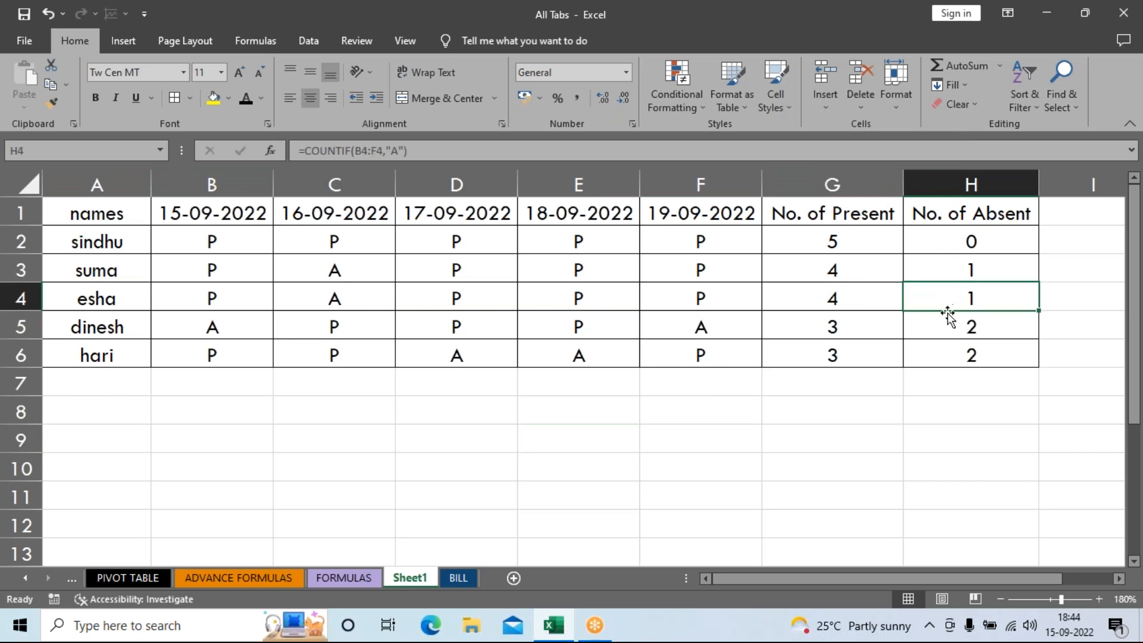
left_click(946, 329)
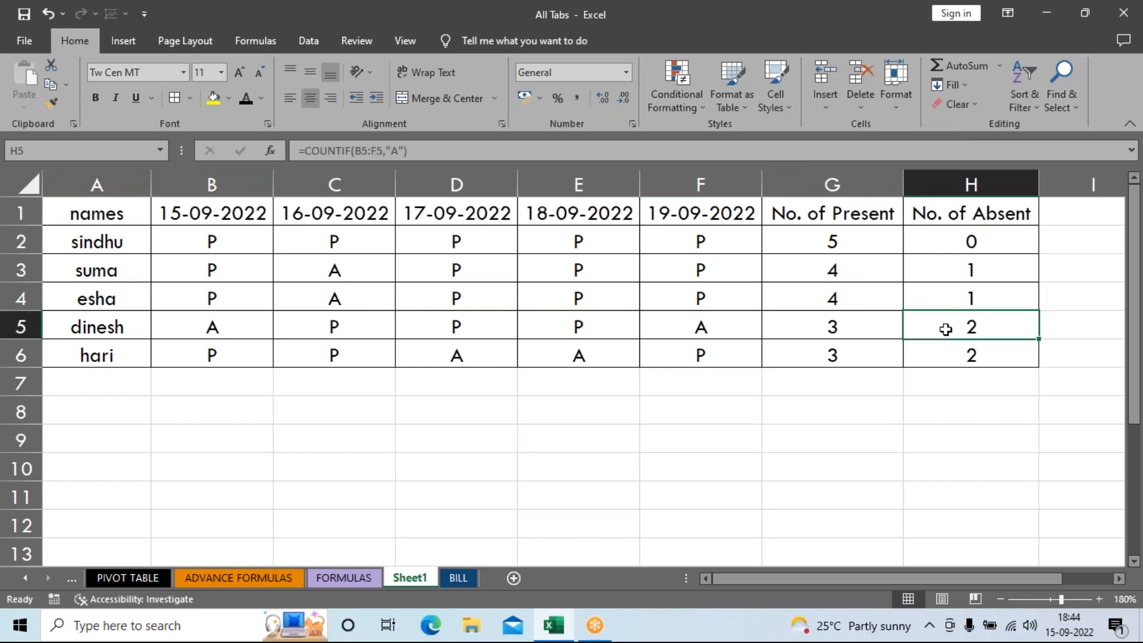
left_click_drag(948, 324, 939, 359)
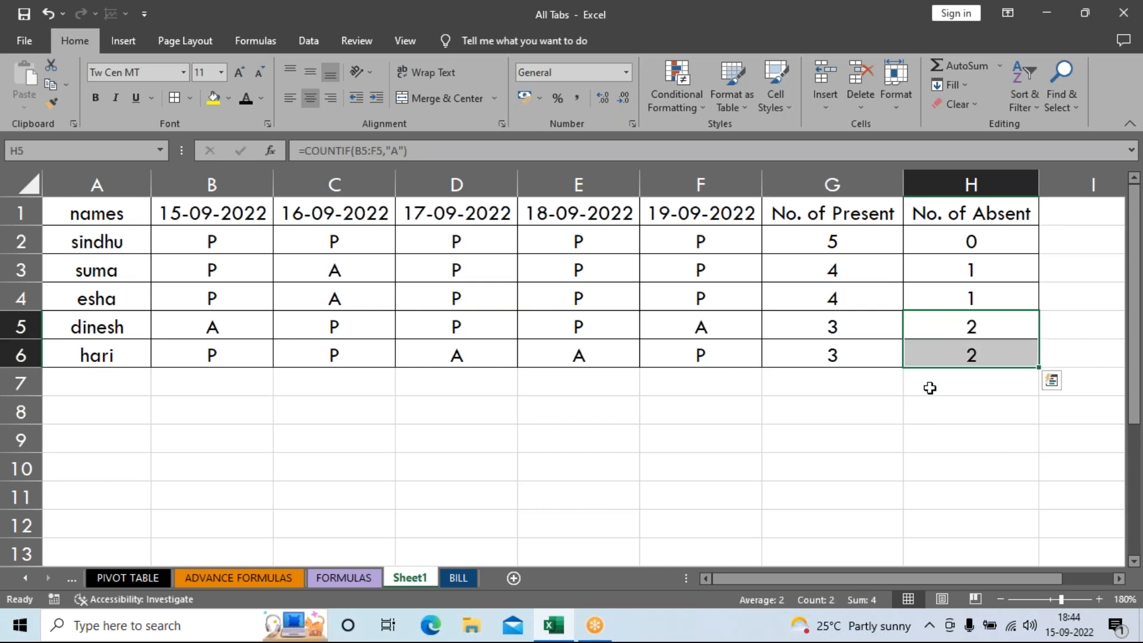
left_click(914, 444)
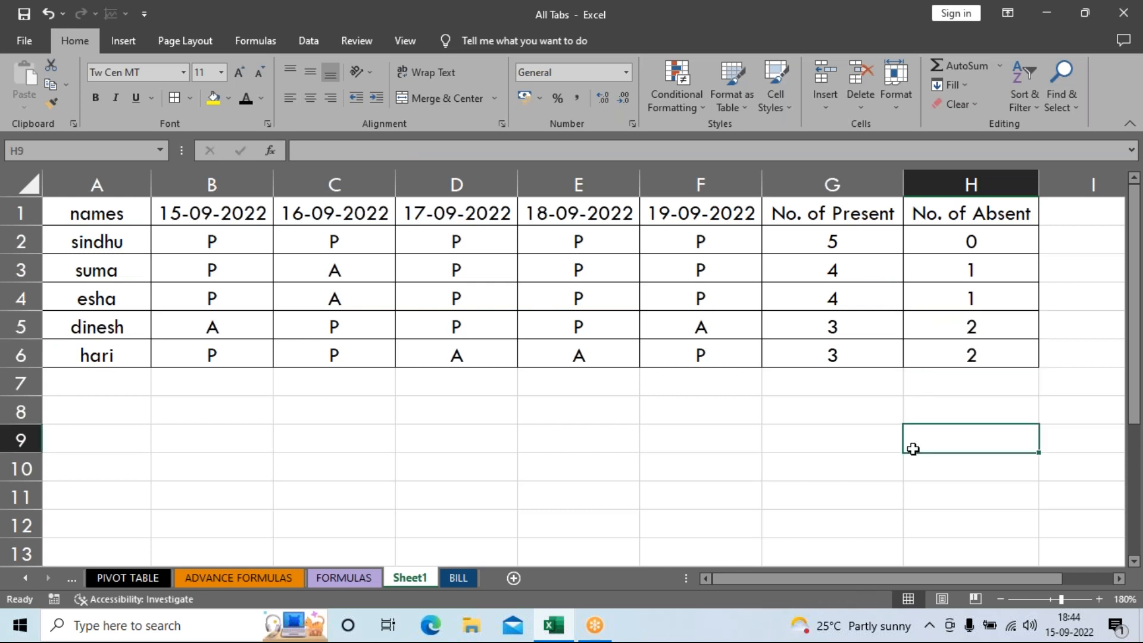
left_click(460, 355)
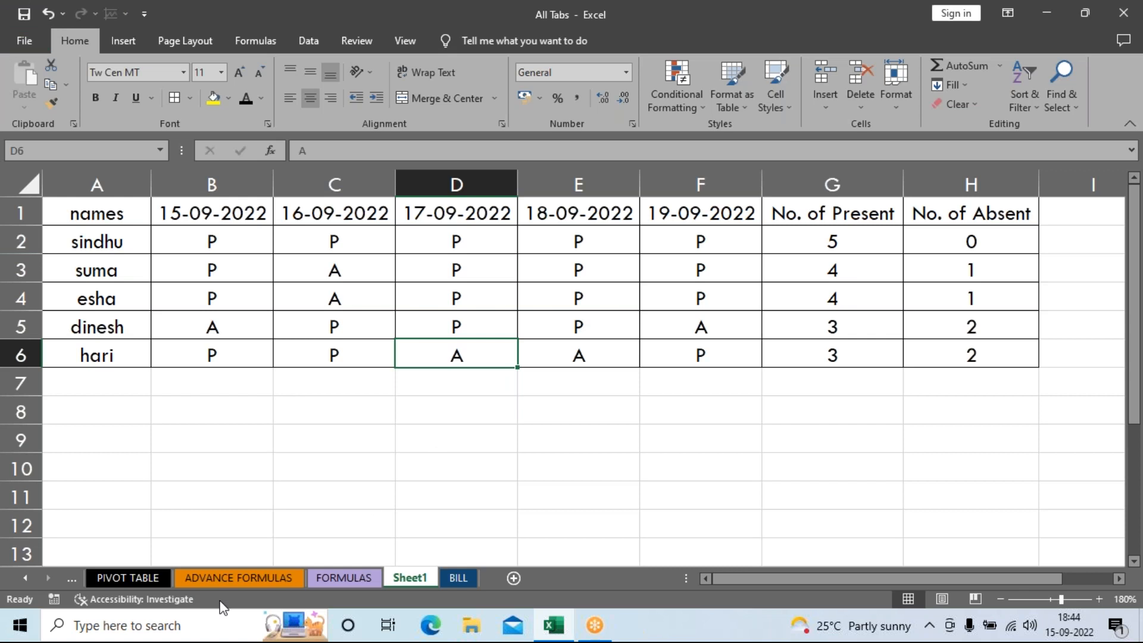
Step: On the FORMULAS sheet, enter the formula =PI() in I215 of the PI table and check its result
left_click(375, 583)
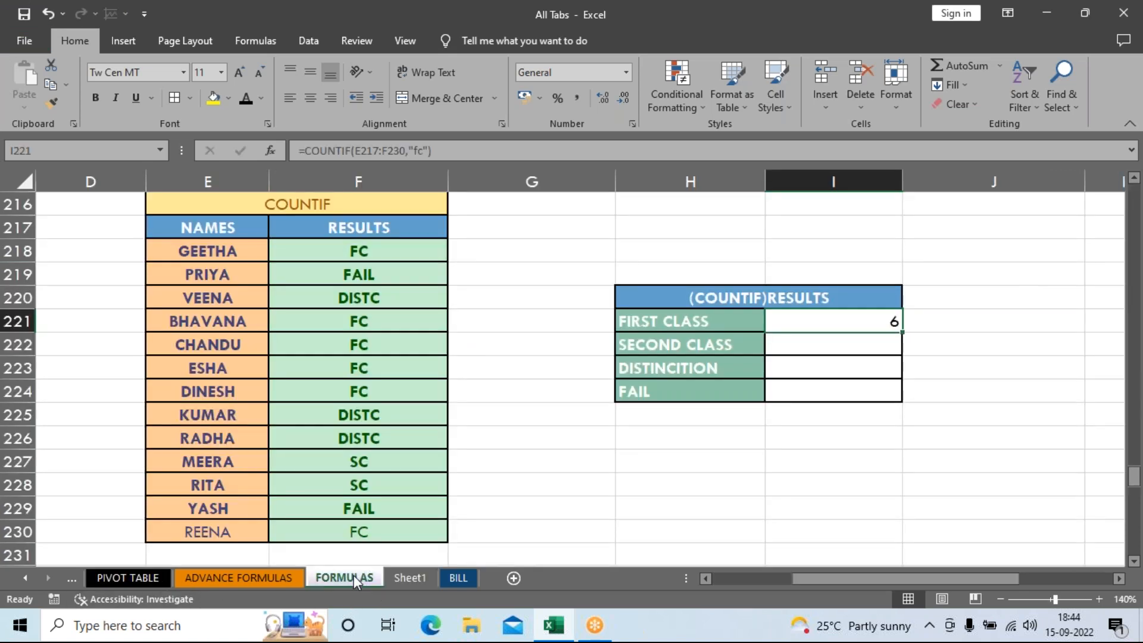
left_click_drag(802, 580, 539, 581)
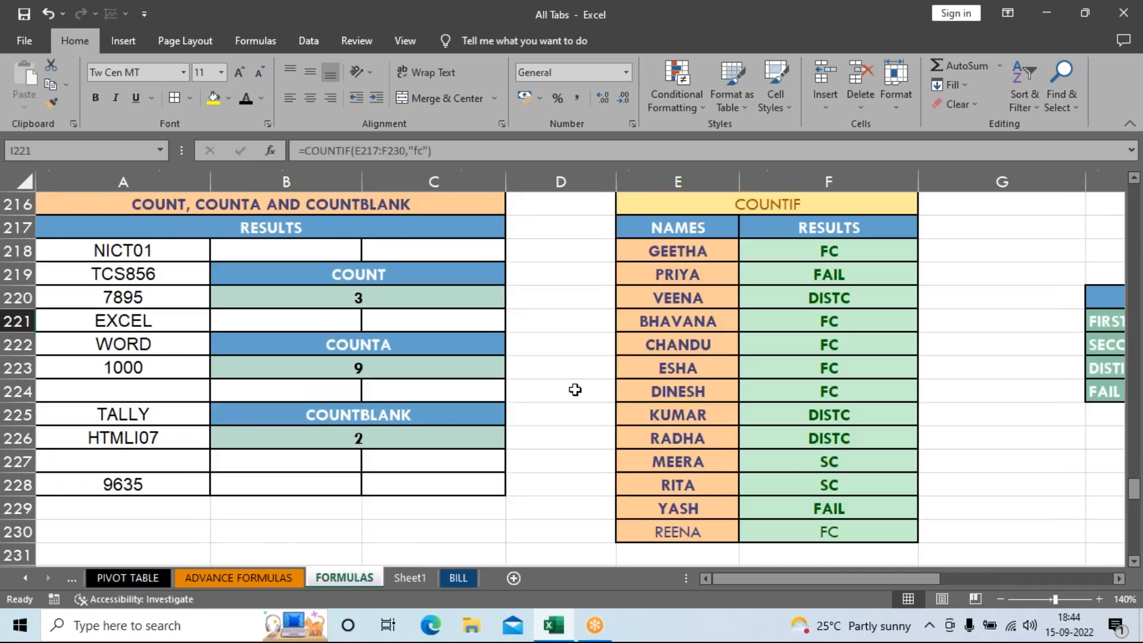
left_click_drag(805, 586, 1084, 575)
scroll(1000, 515, "up", 3)
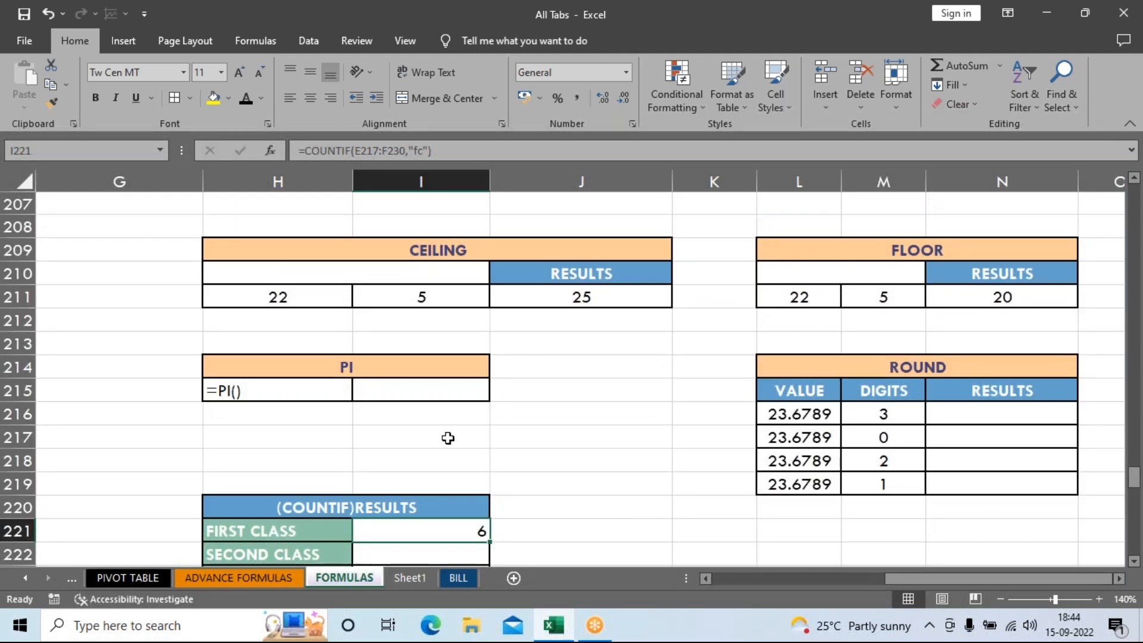
left_click(441, 393)
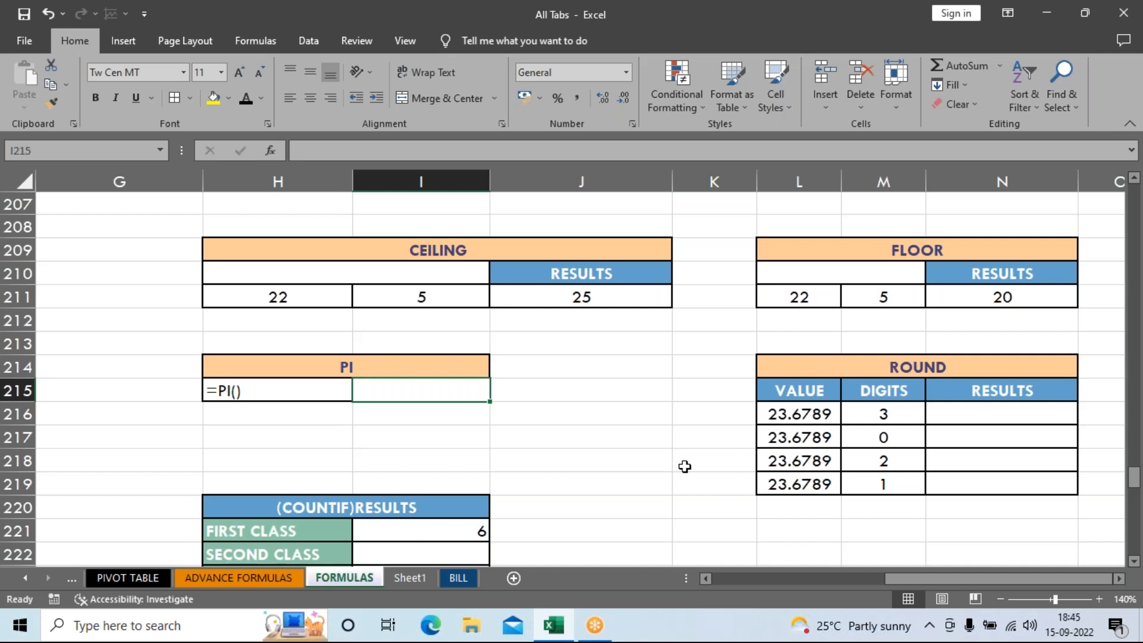
type("=")
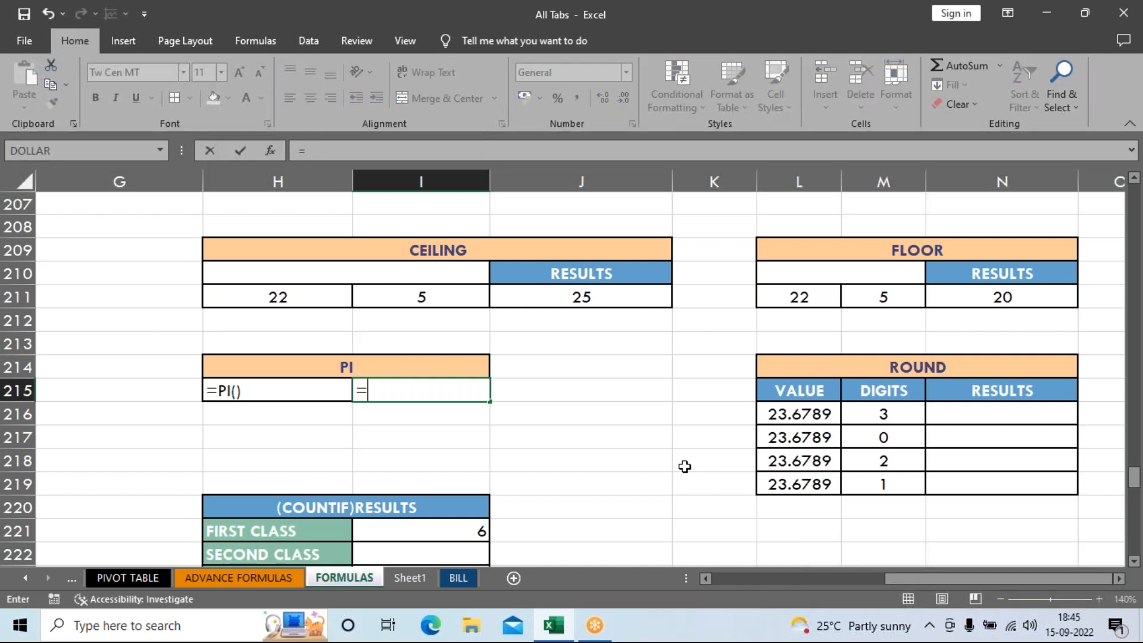
type("pi()")
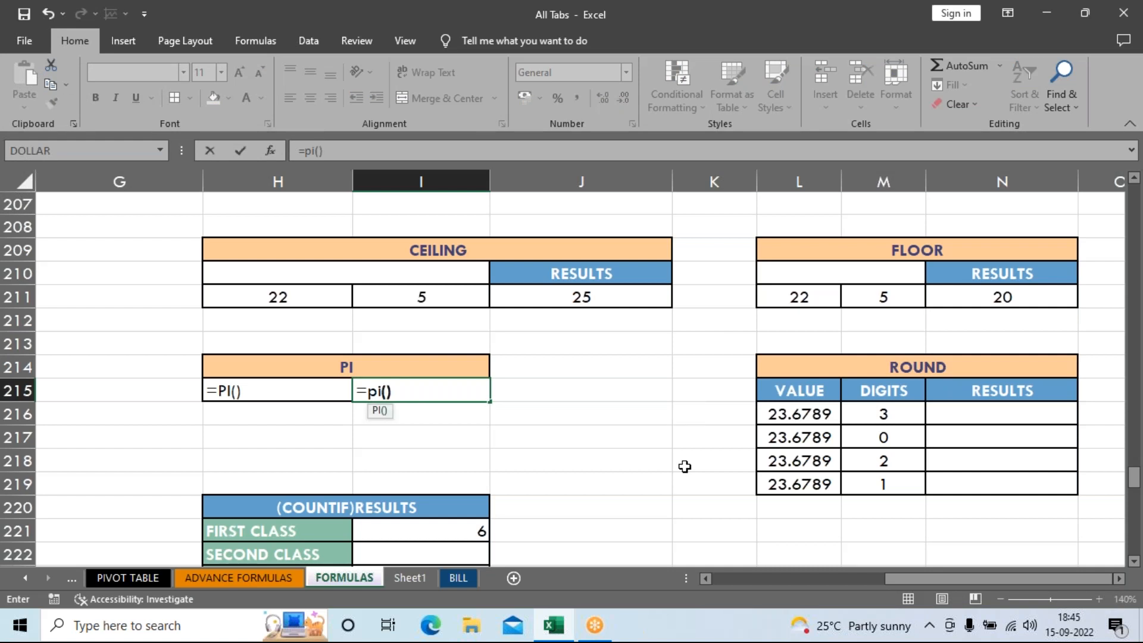
key("Return")
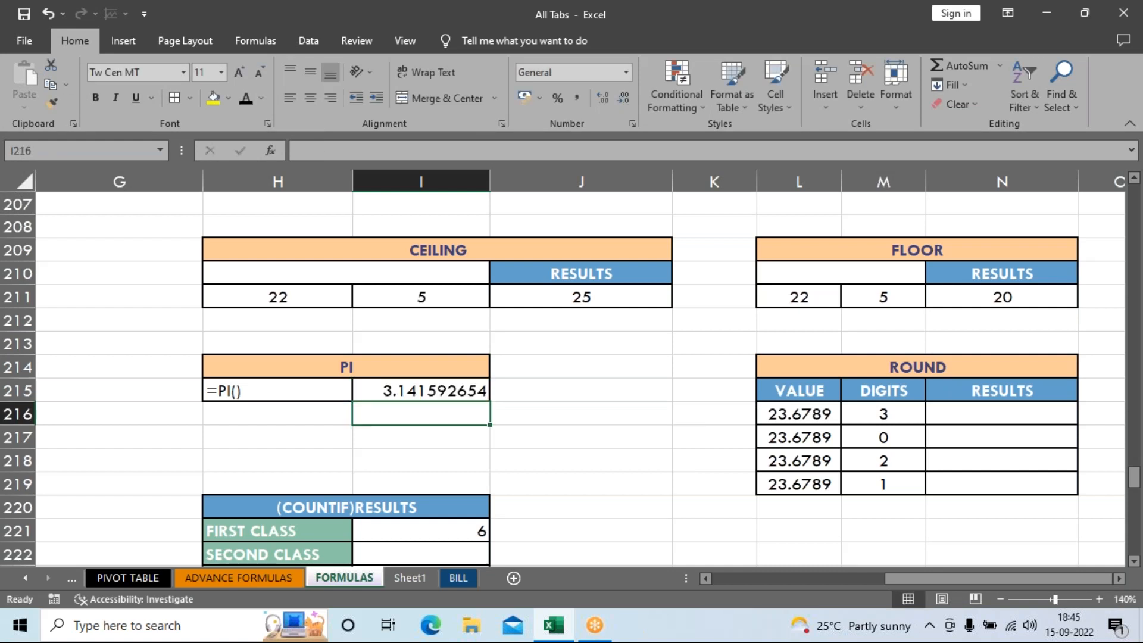
left_click(421, 391)
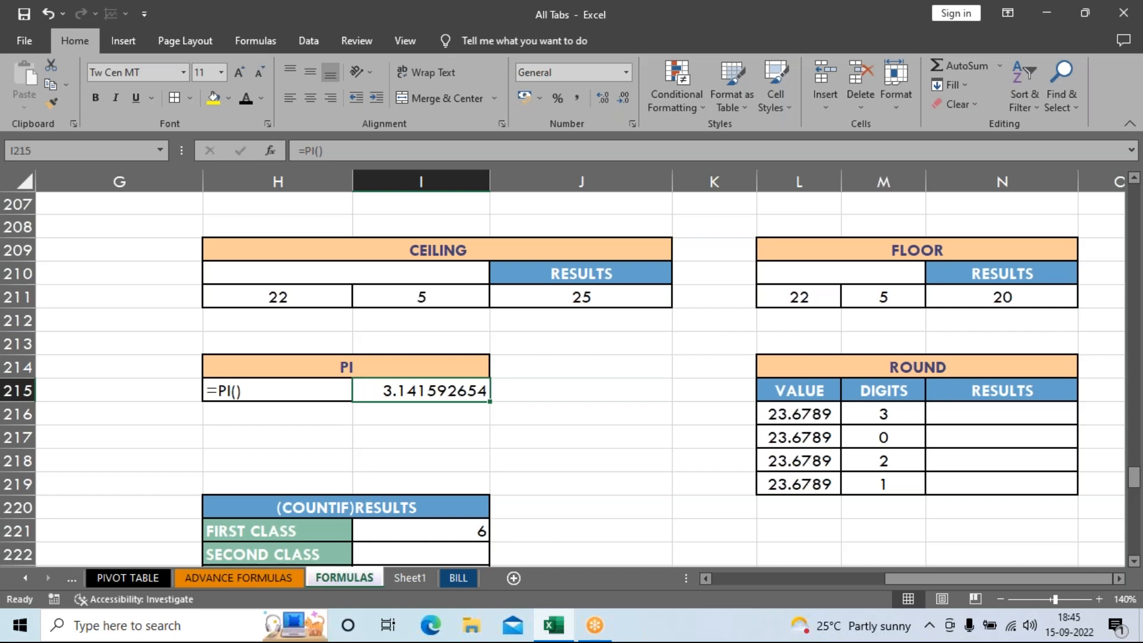
Step: Enter the formula =ROUND(L216,M216) in N216, the first result cell of the ROUND table
left_click(1024, 416)
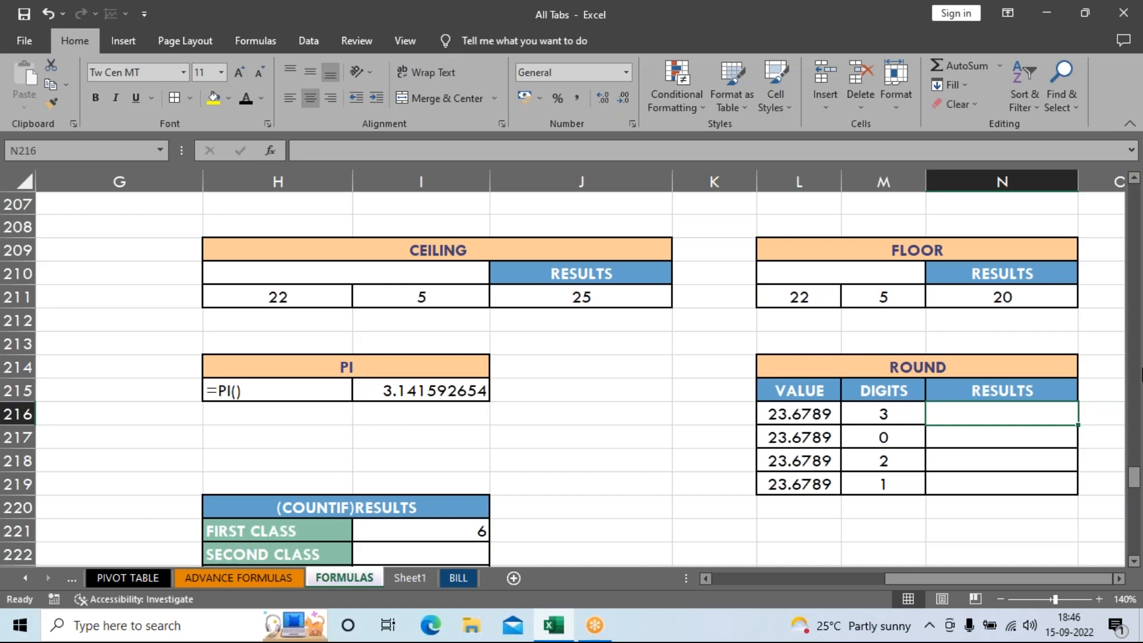
type("=roun")
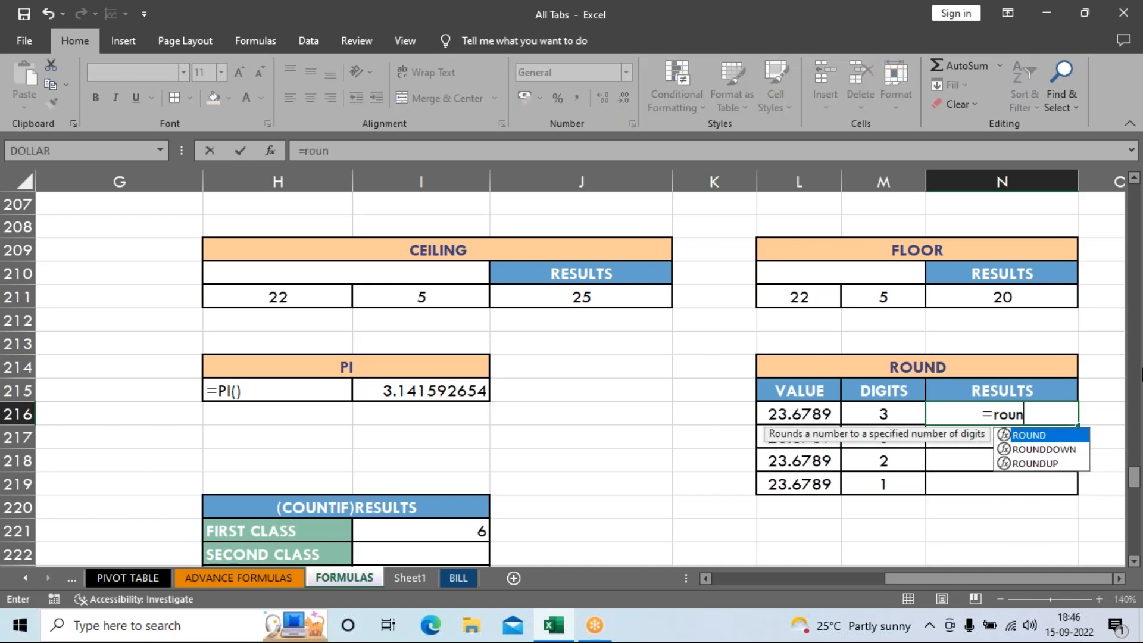
key("Tab")
left_click(807, 421)
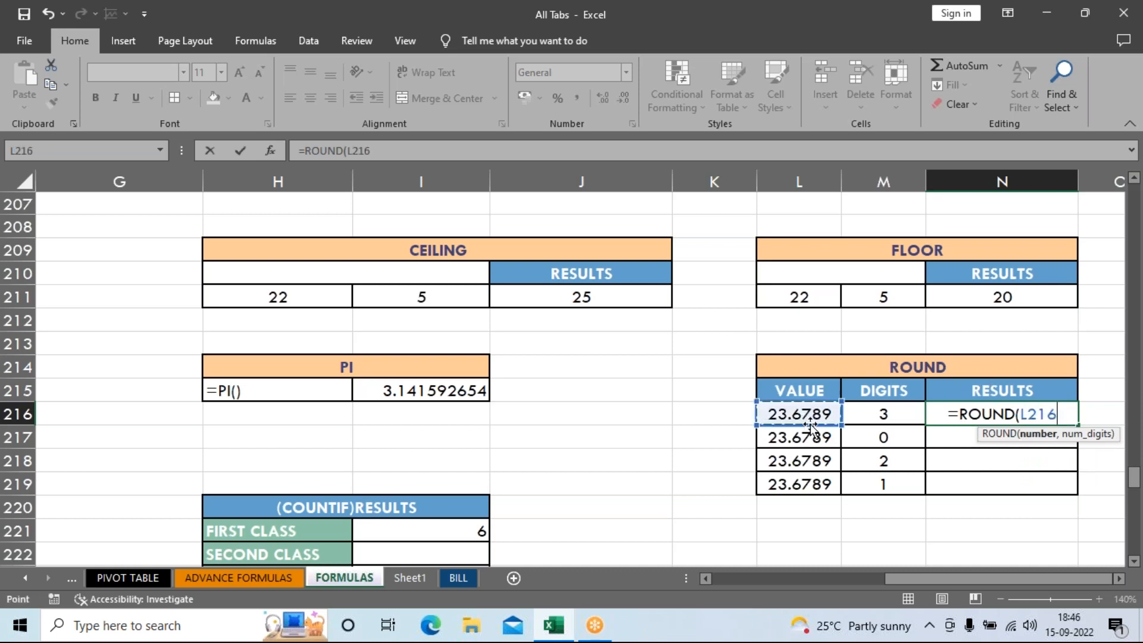
type(",")
left_click(878, 411)
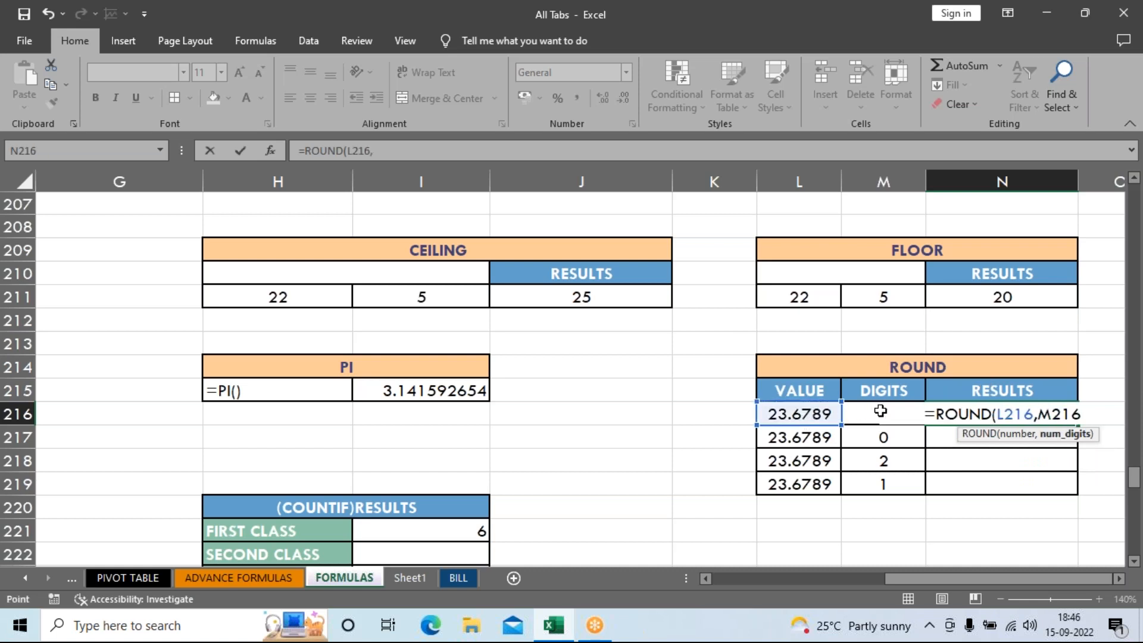
key("Return")
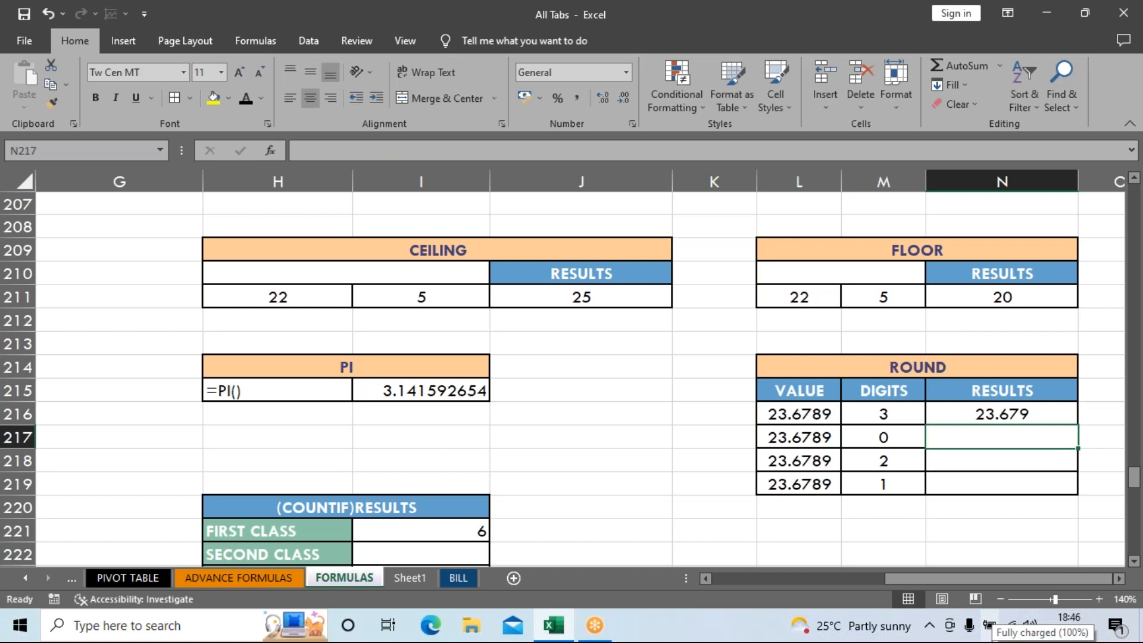
Step: Fill the ROUND formula from N216 down to N219 and compare the results with their digit settings
left_click(1015, 415)
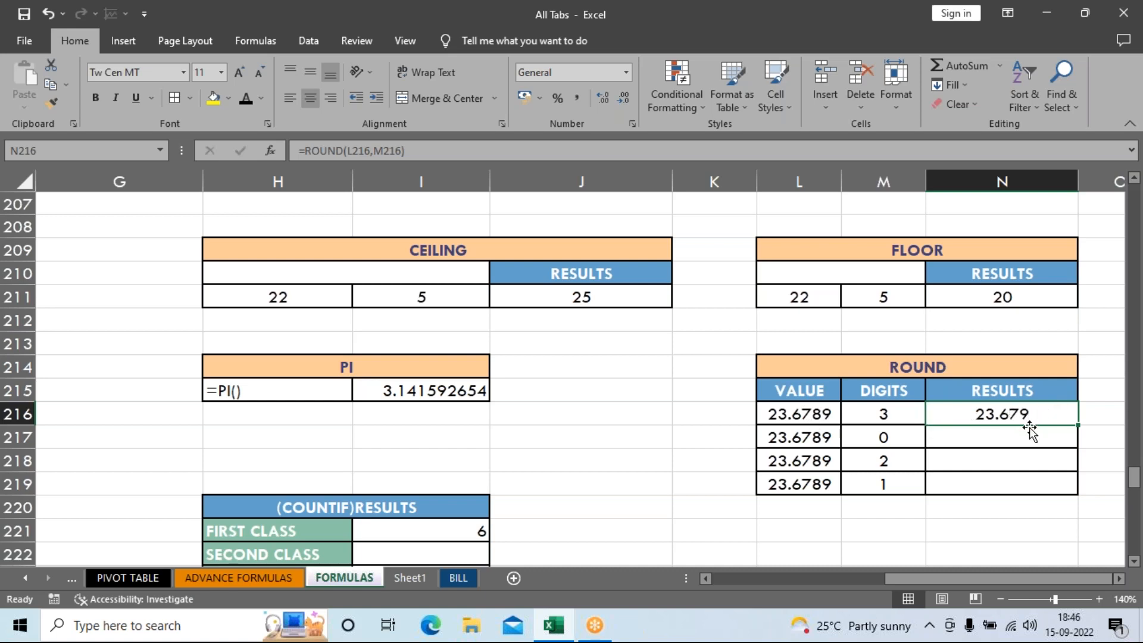
left_click_drag(1080, 426, 1070, 486)
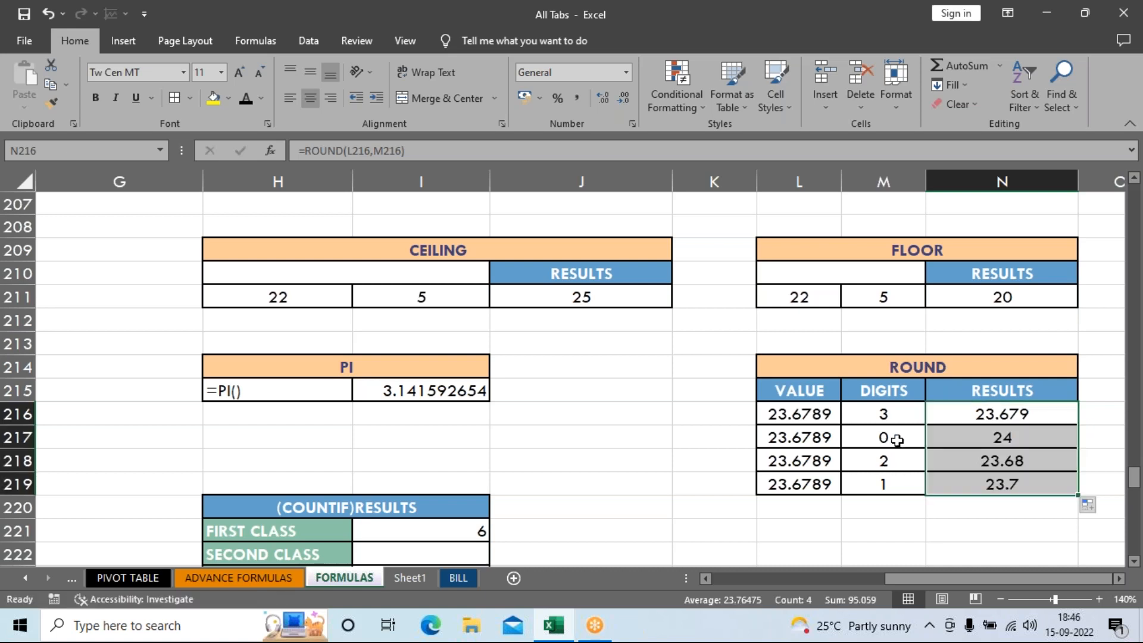
left_click(992, 437)
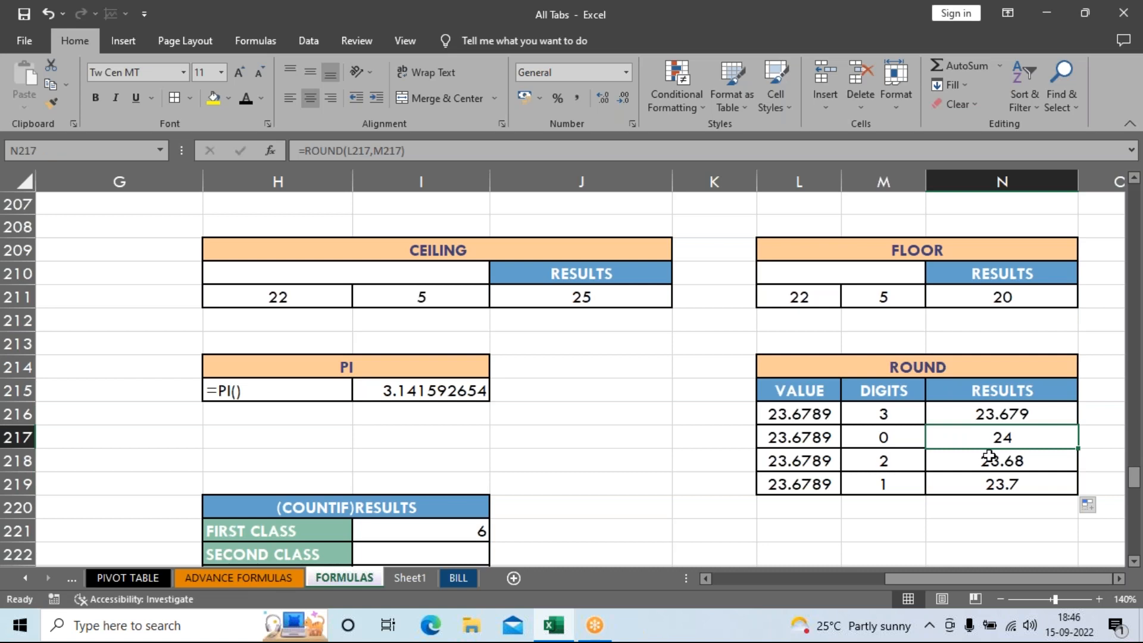
left_click(889, 466)
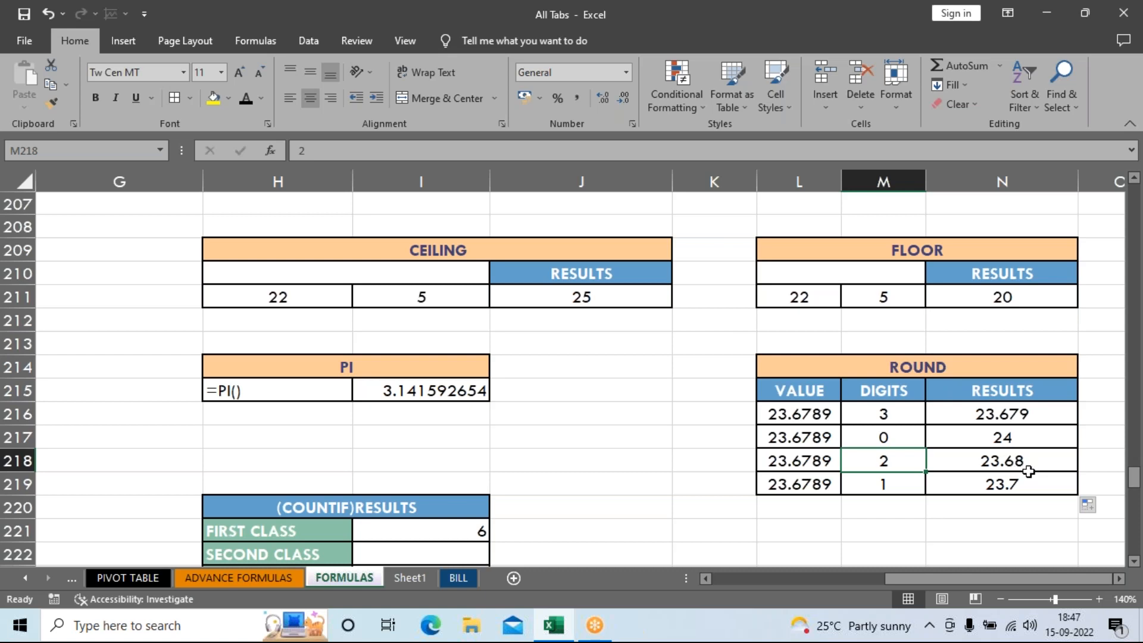
Step: Check the one-digit row of the ROUND table and its result formula, and locate the RIGHT, LEFT and MIDDLE table
left_click(884, 486)
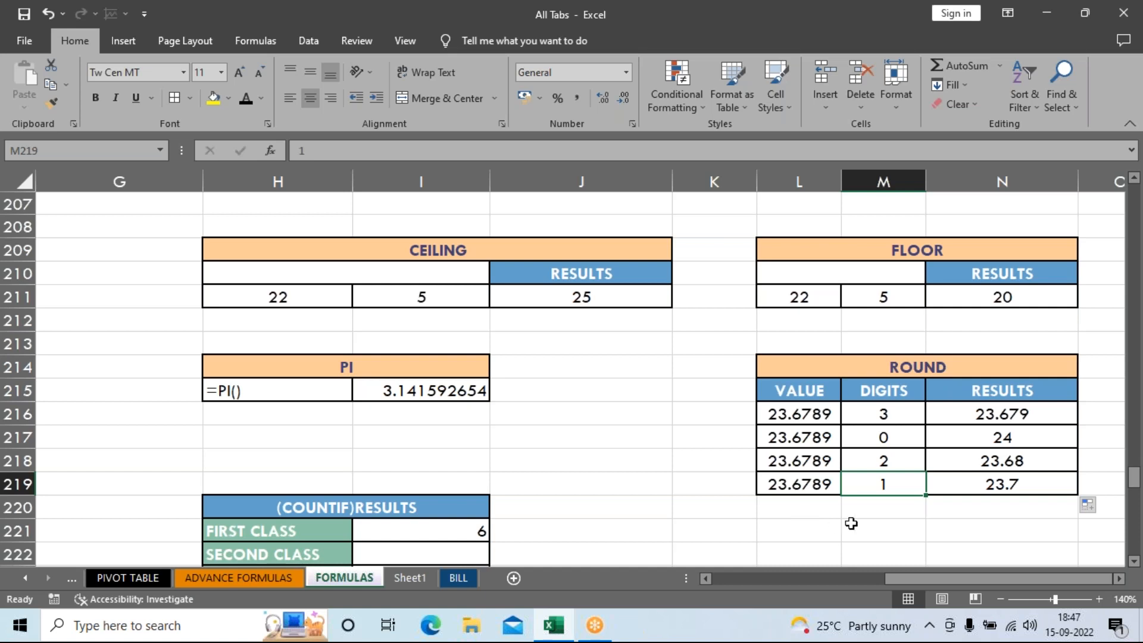
left_click(995, 491)
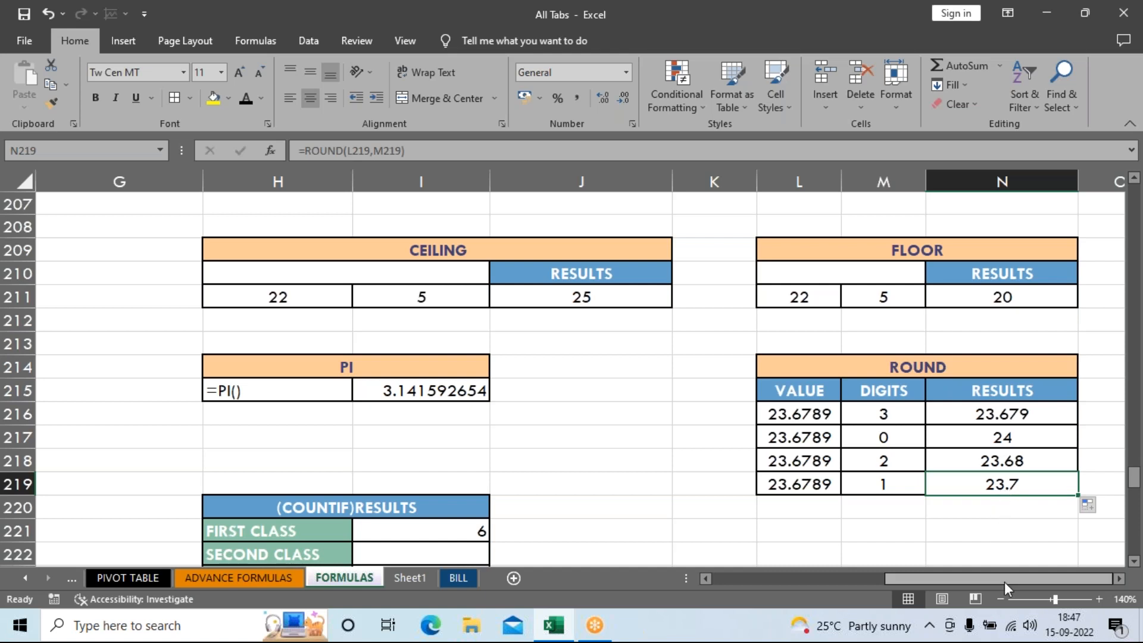
left_click_drag(1002, 577, 780, 588)
scroll(810, 469, "down", 3)
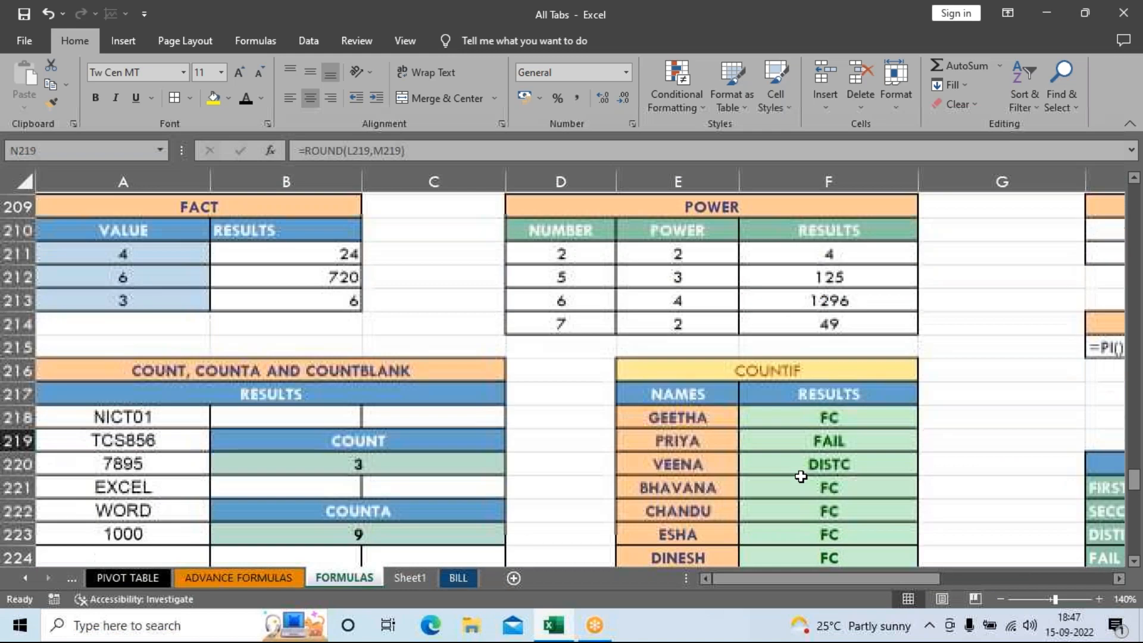
scroll(810, 469, "down", 4)
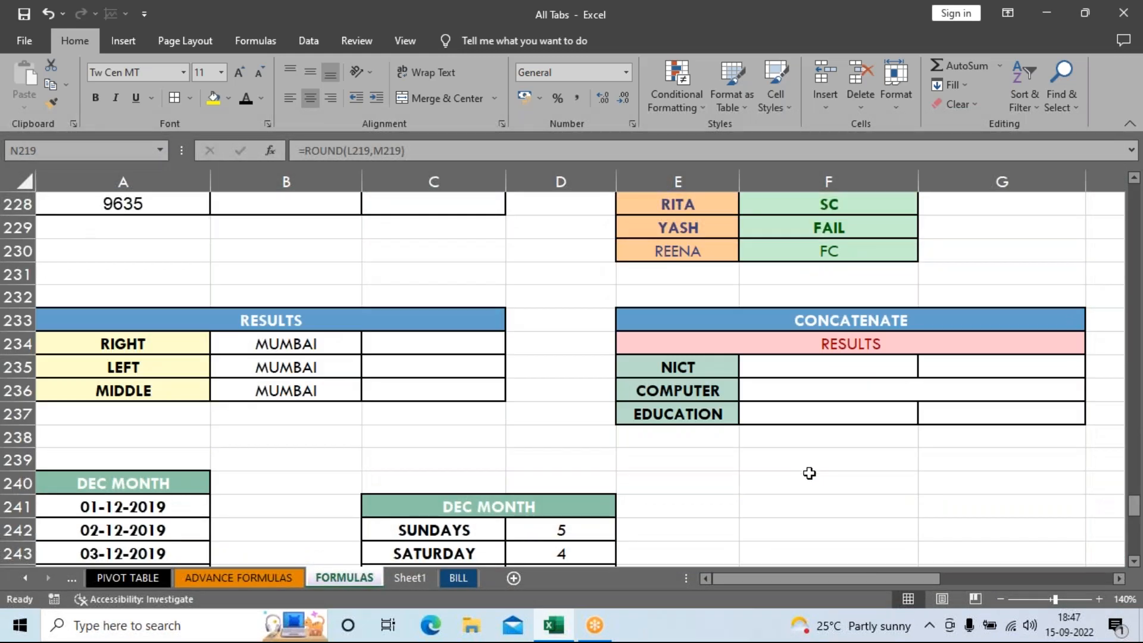
left_click(1100, 600)
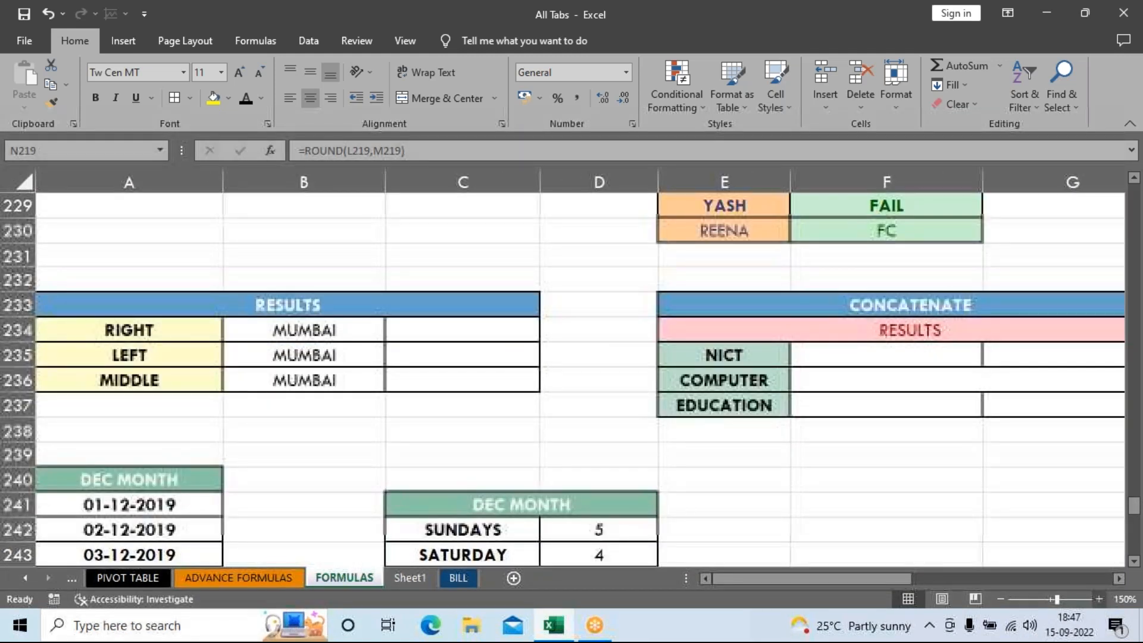
left_click(1100, 600)
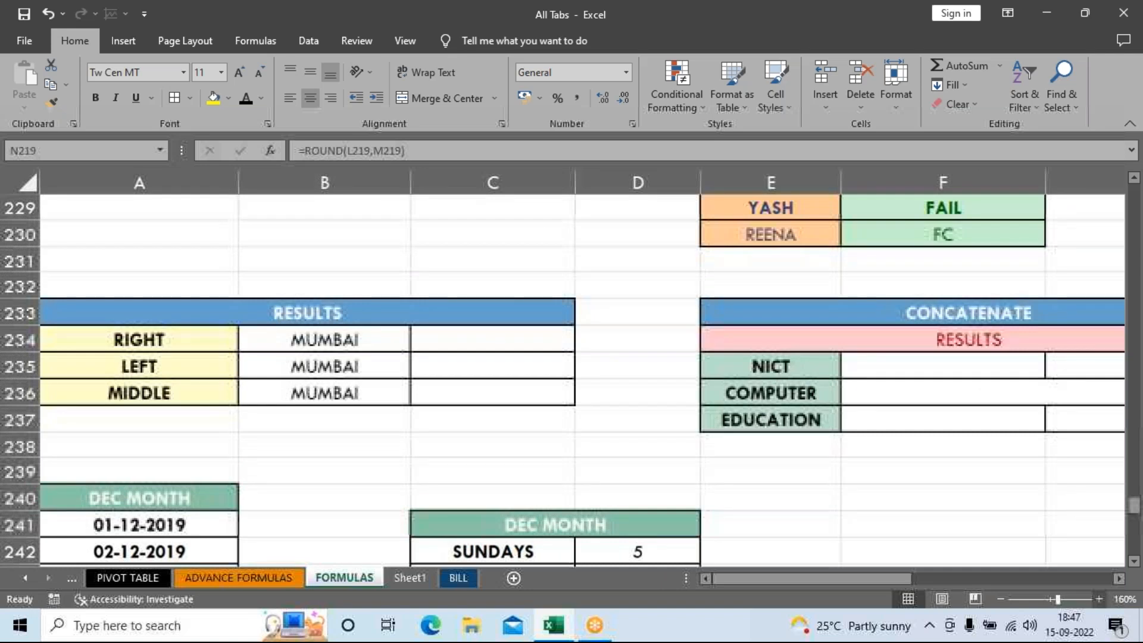
left_click(1099, 600)
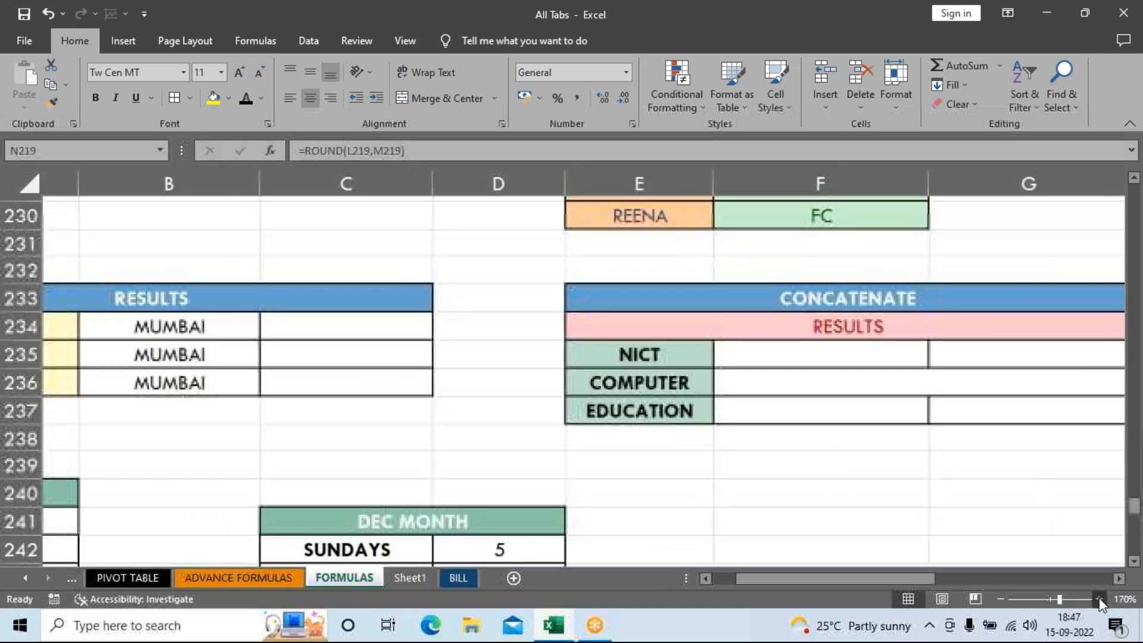
Step: Try a RIGHT formula on B234 in cell C234 without a character count, and clear it
left_click(370, 327)
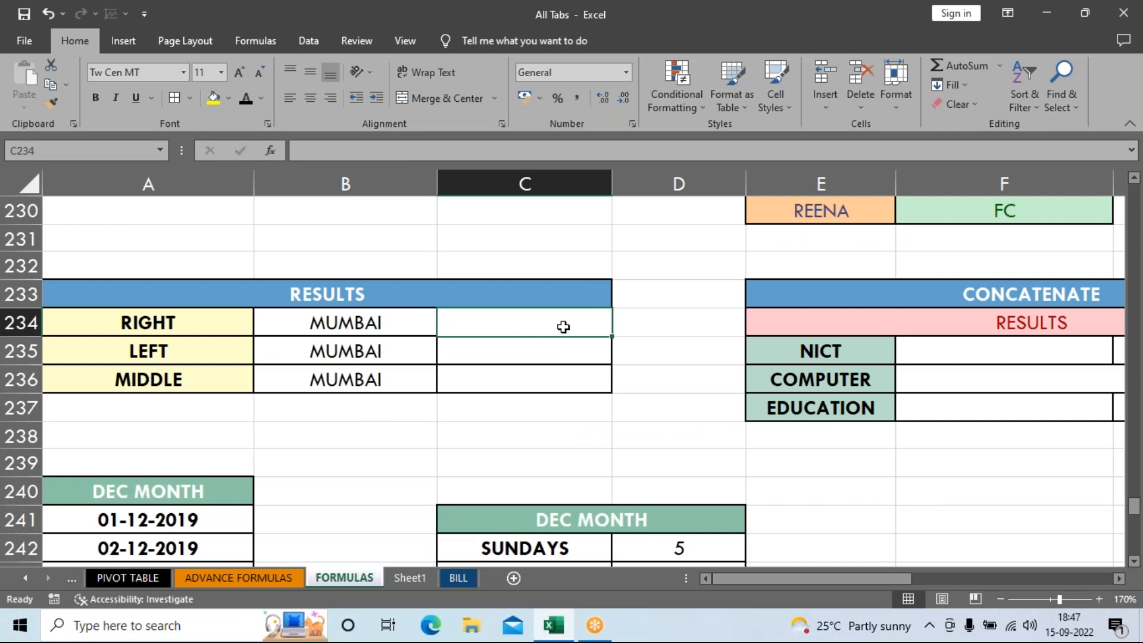
type("=")
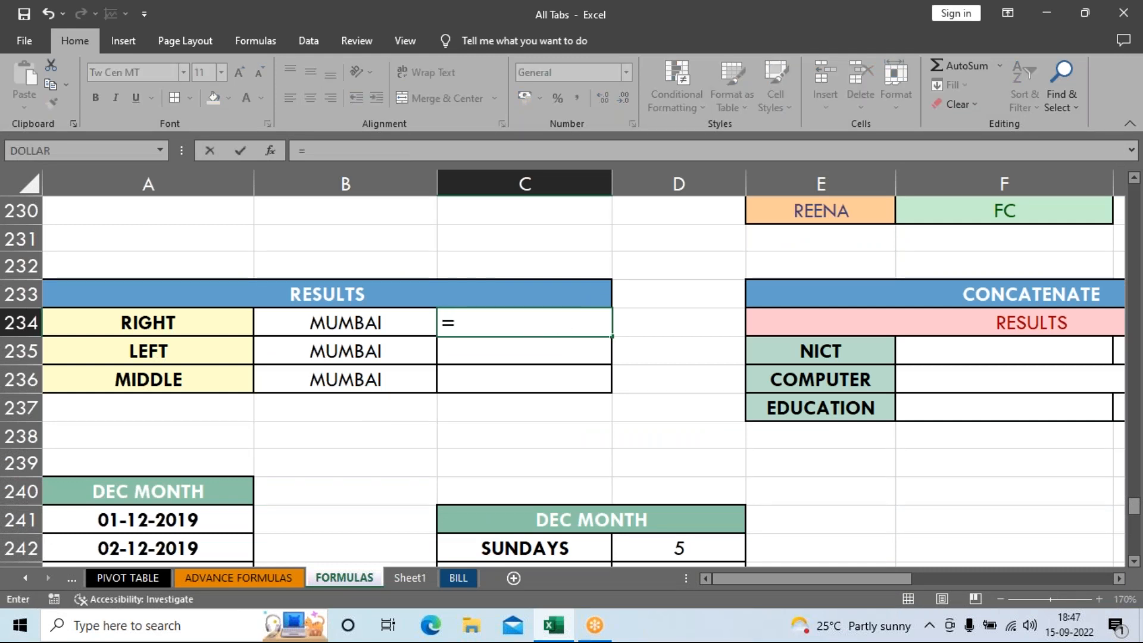
type("righ")
key("Tab")
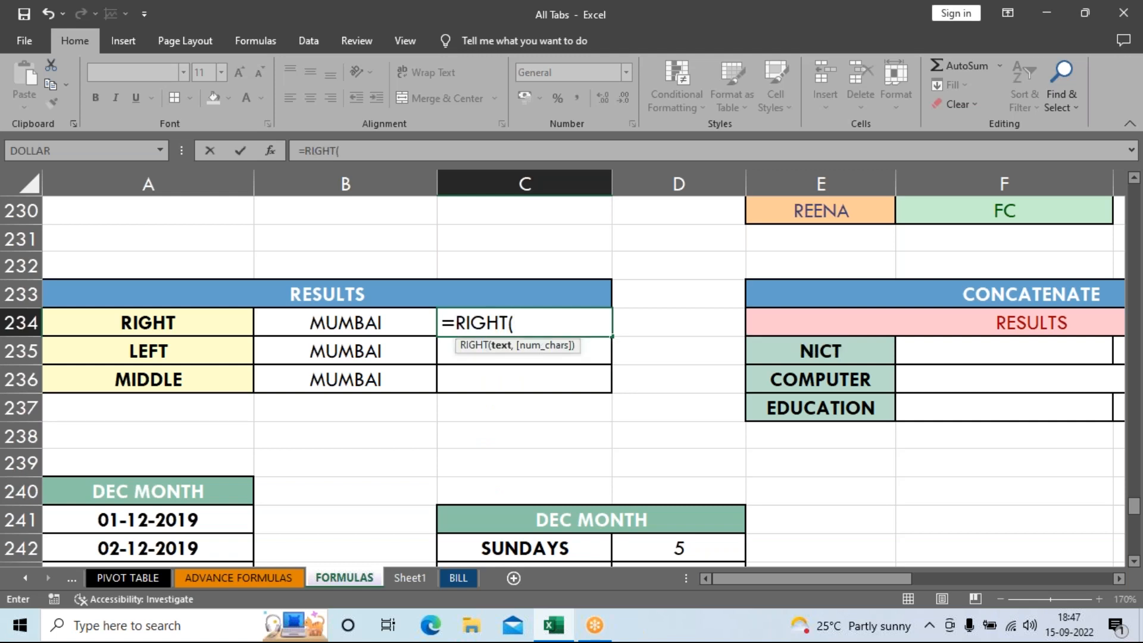
left_click(299, 332)
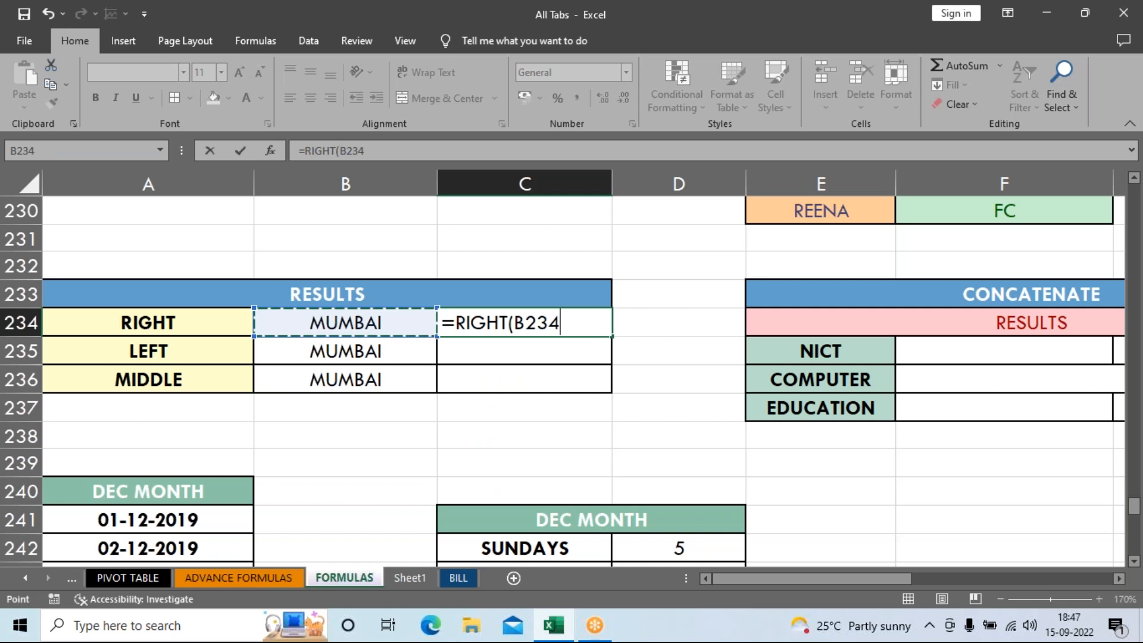
key("Return")
left_click(488, 324)
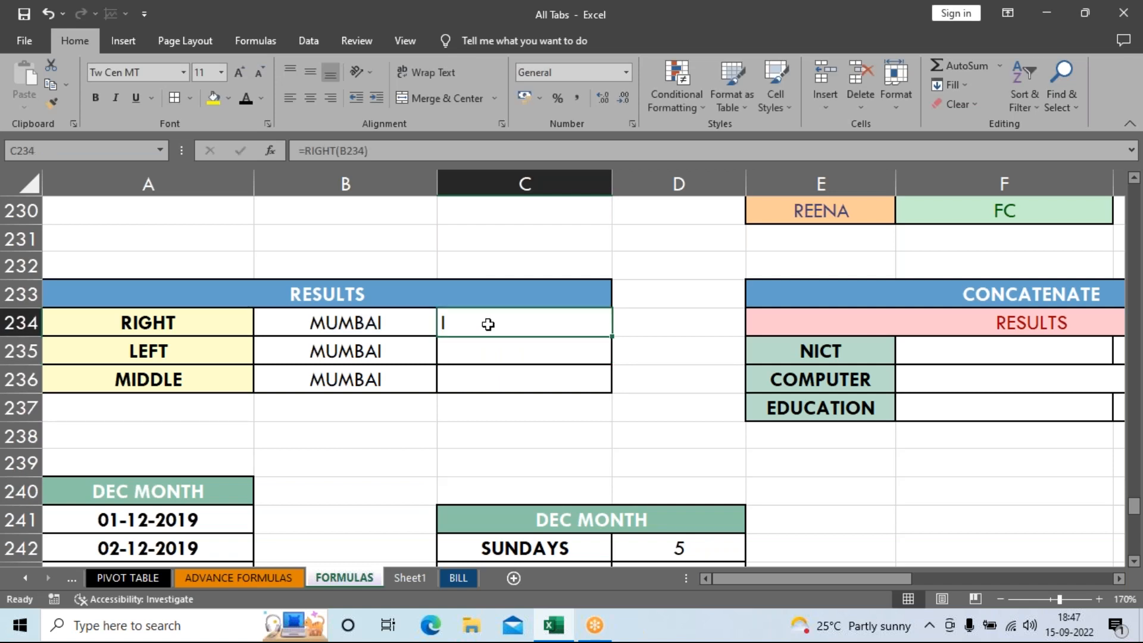
key("BackSpace")
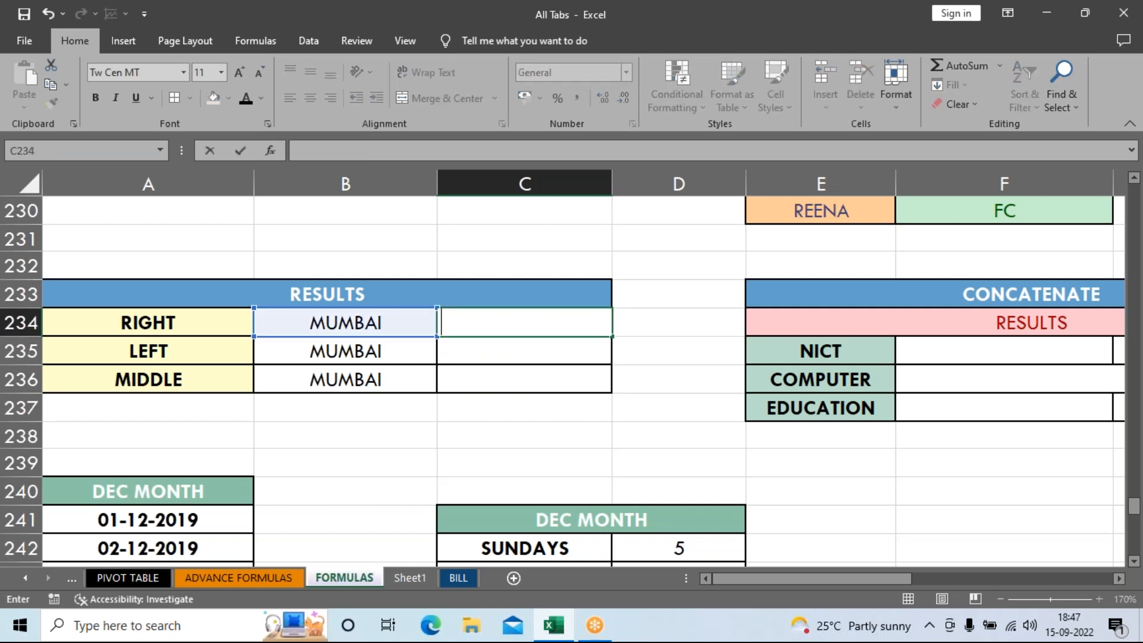
key("Return")
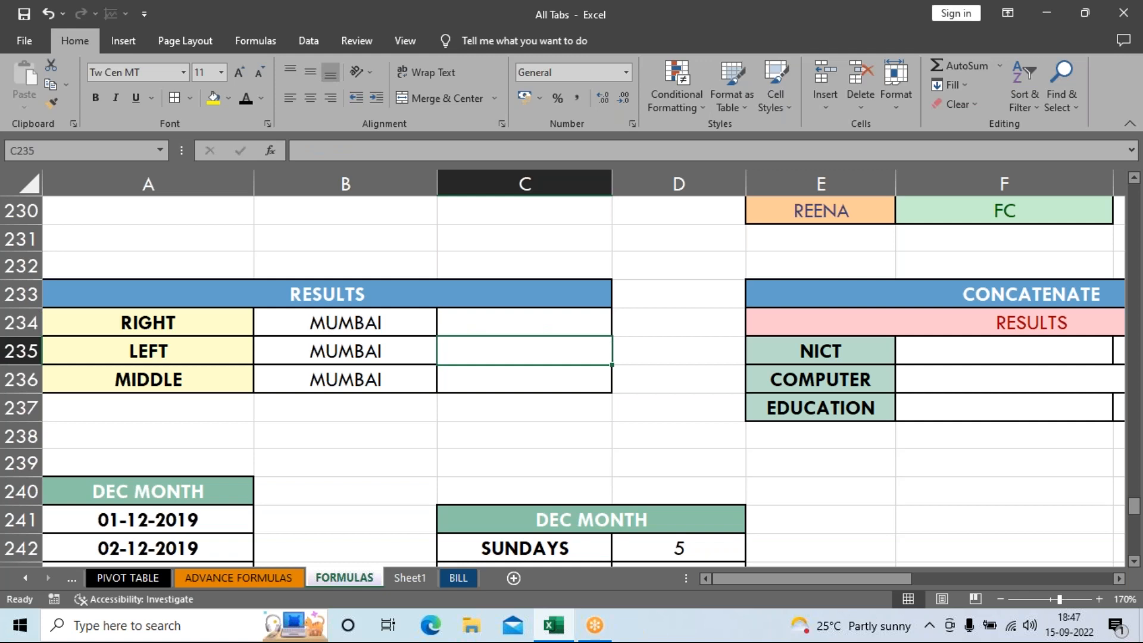
Step: Enter a RIGHT formula in C234 that extracts the last 3 characters of B234
key("Up")
key("Up")
key("Down")
type("=right")
key("Tab")
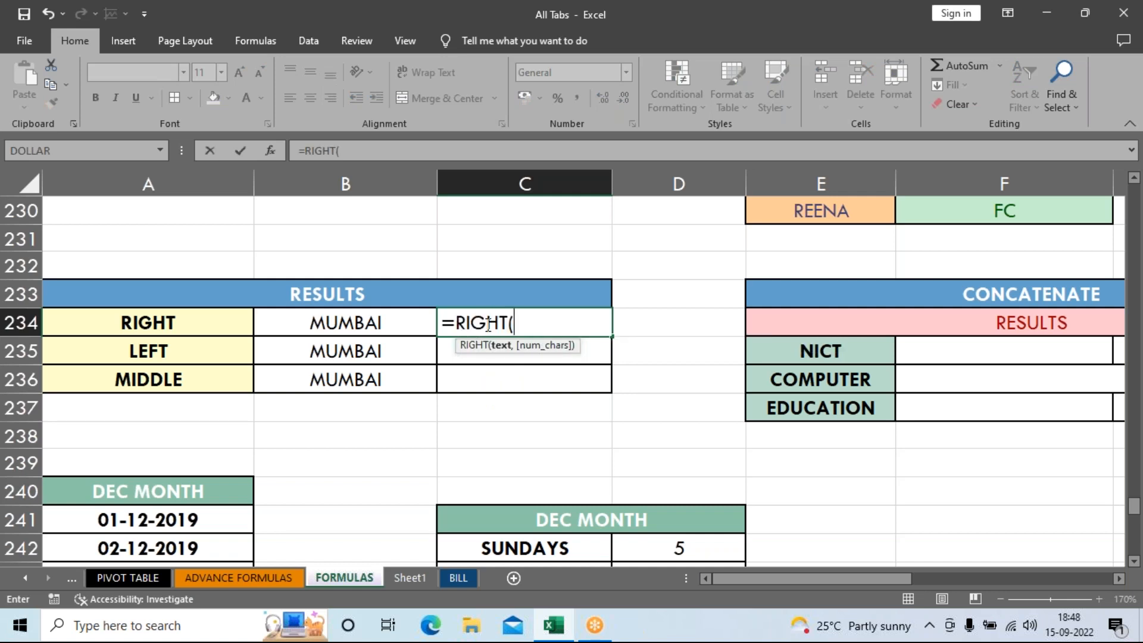
left_click(344, 325)
type(",")
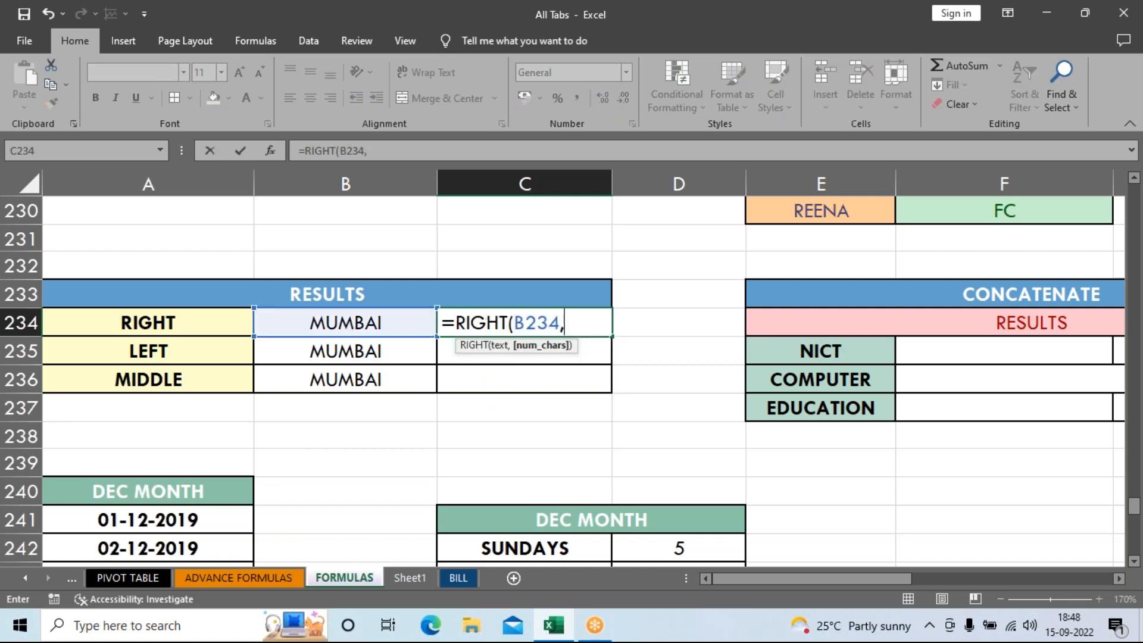
type("3")
key("Return")
key("Up")
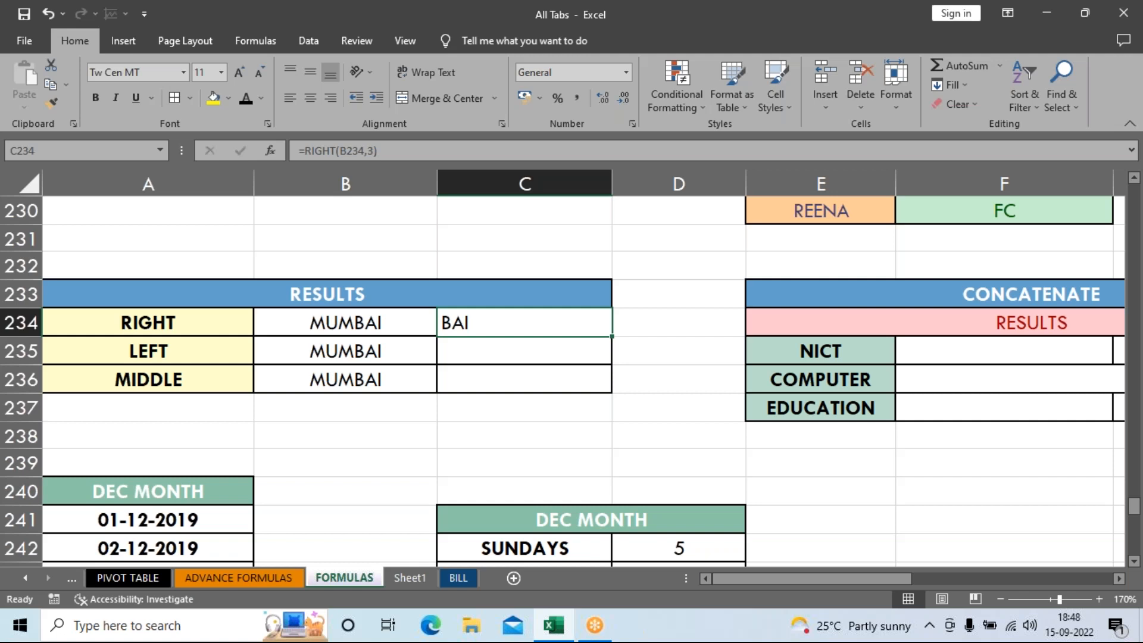
Step: Enter a LEFT formula in C235 that extracts the first 3 characters of B235
left_click(524, 349)
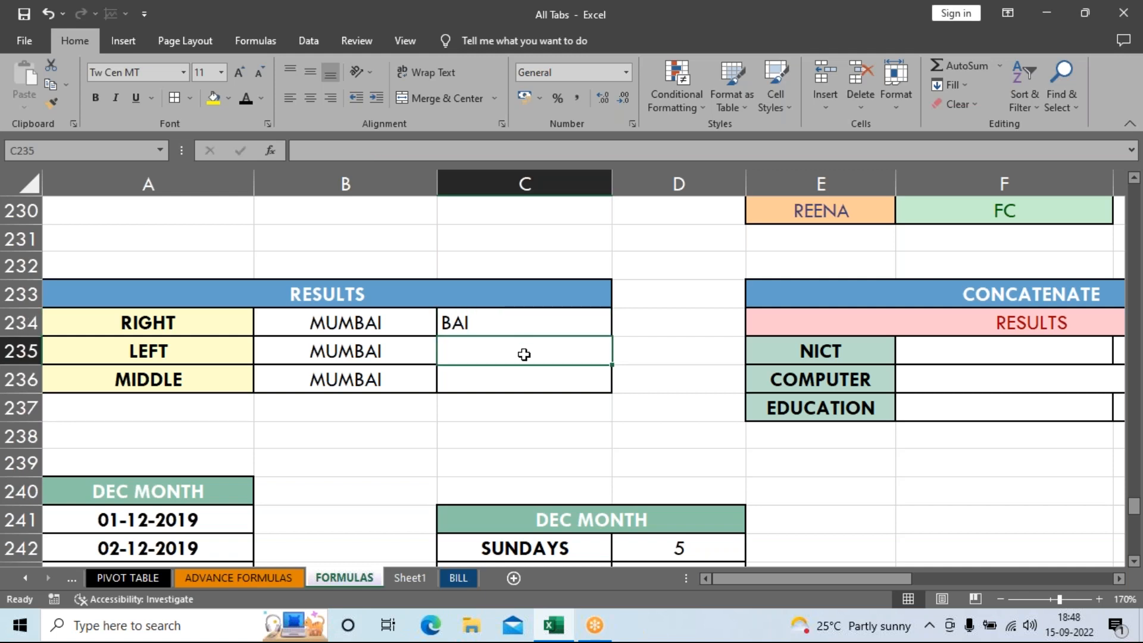
type("=left")
key("Tab")
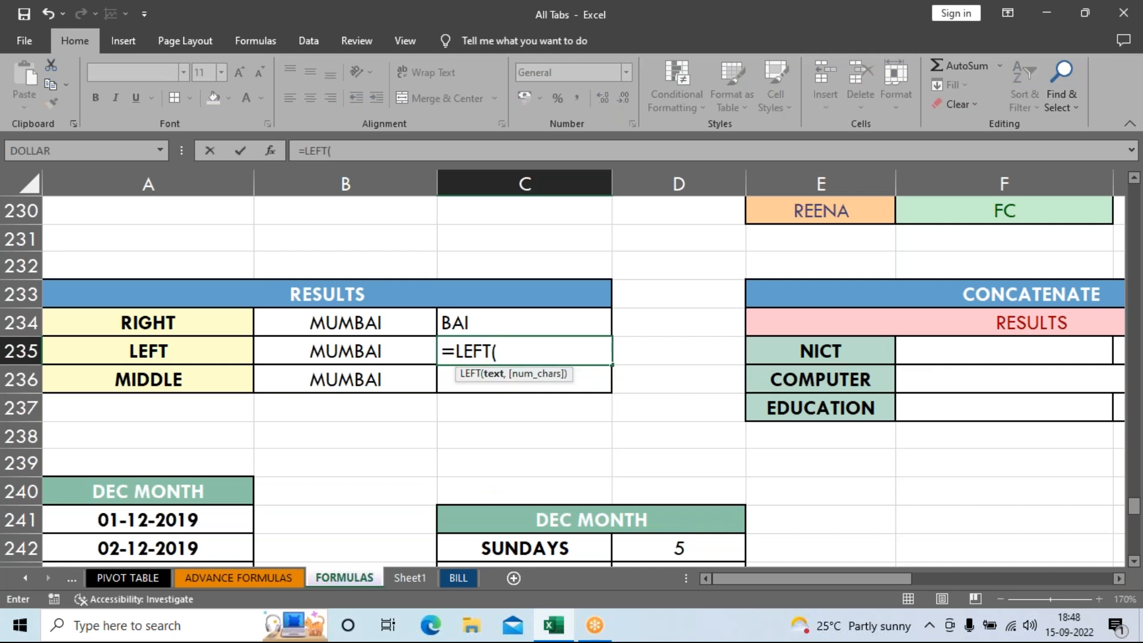
left_click(350, 353)
type(",3")
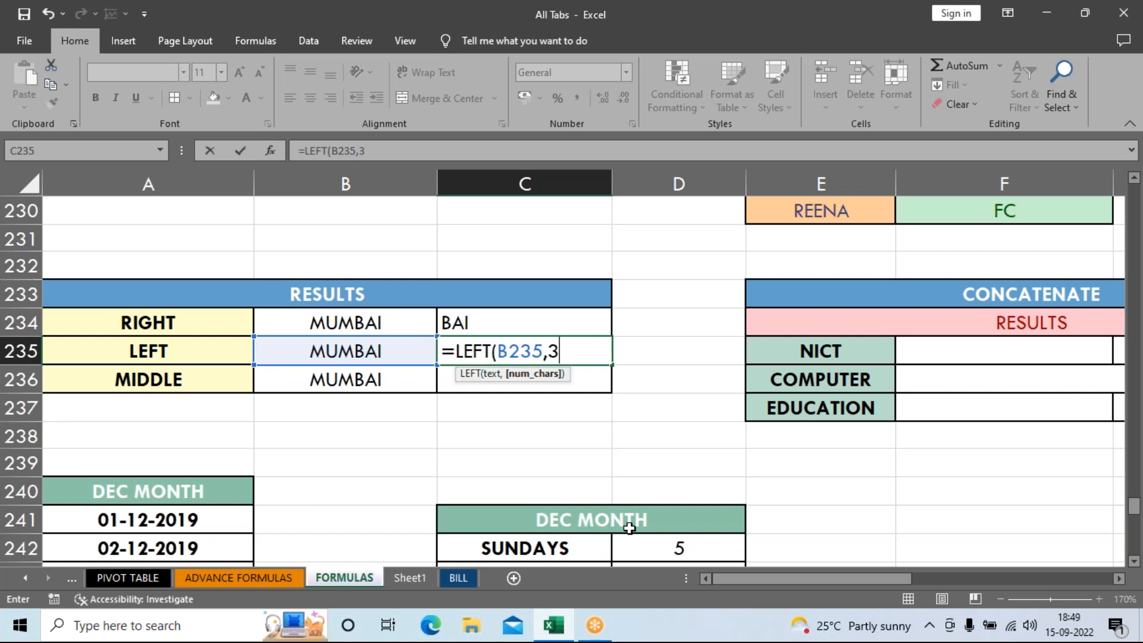
key("Return")
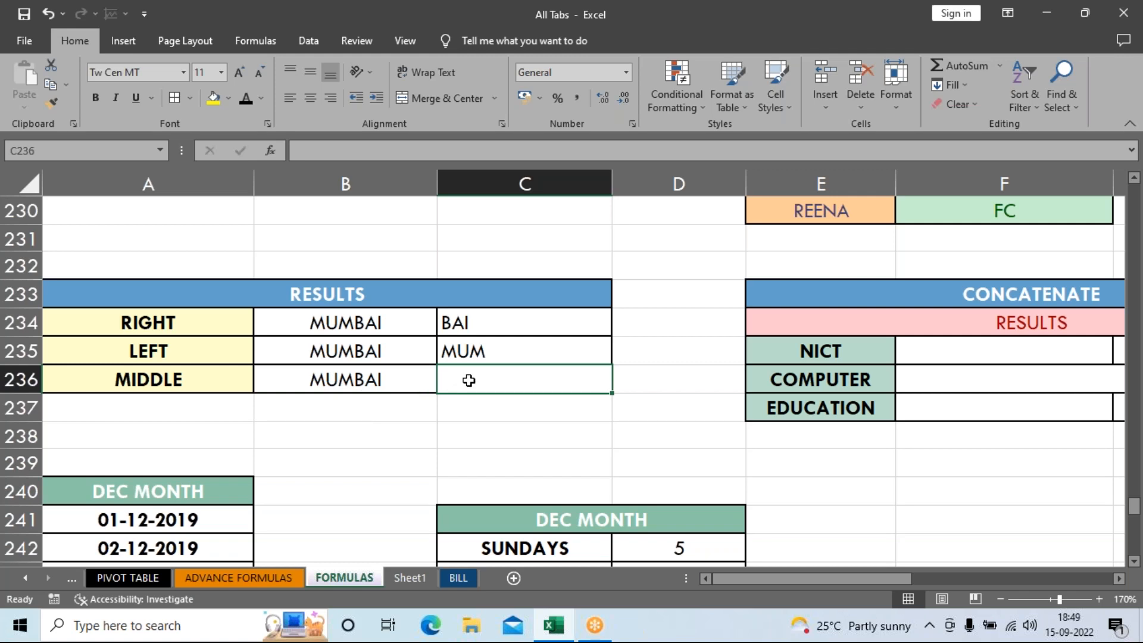
Step: Enter a MID formula in C236 that extracts 3 characters of B236 starting at character 3
type("=mi")
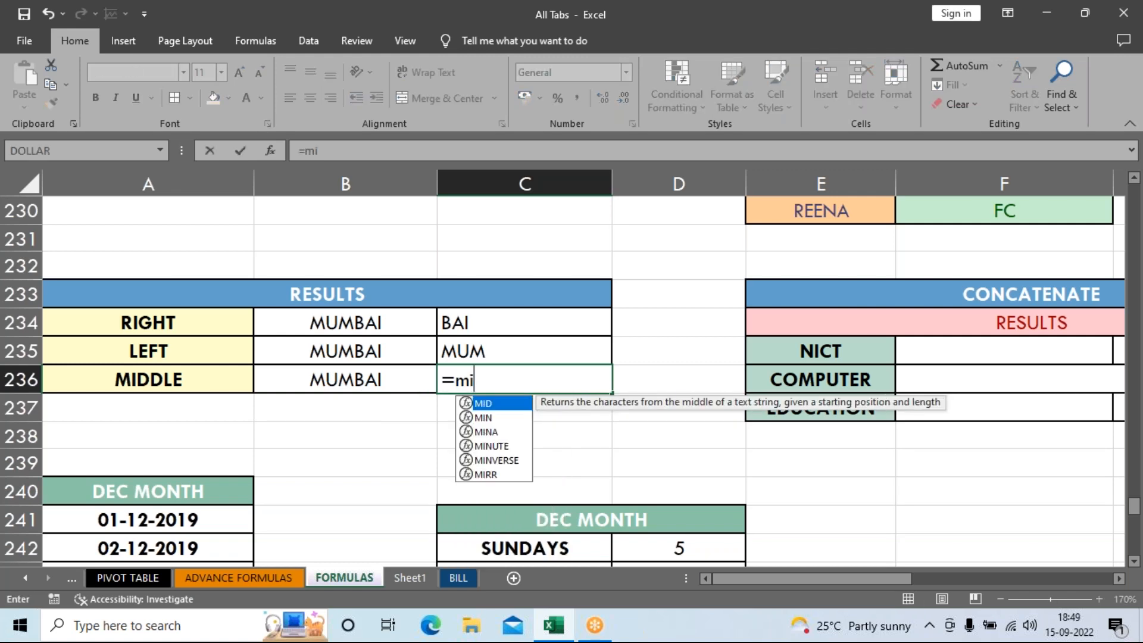
type("d")
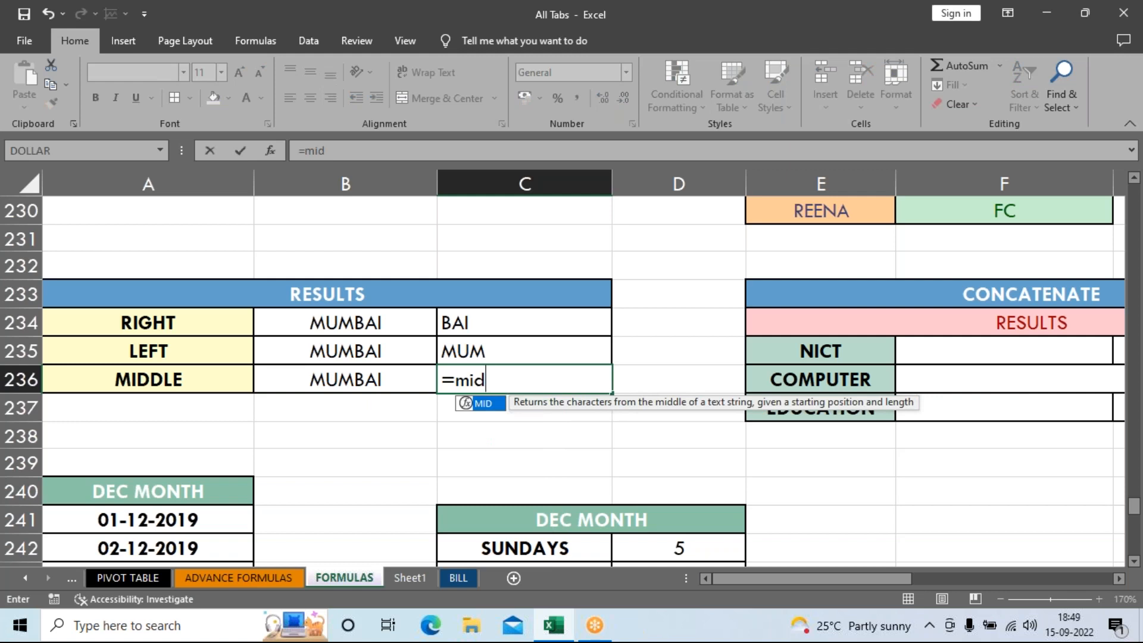
key("BackSpace")
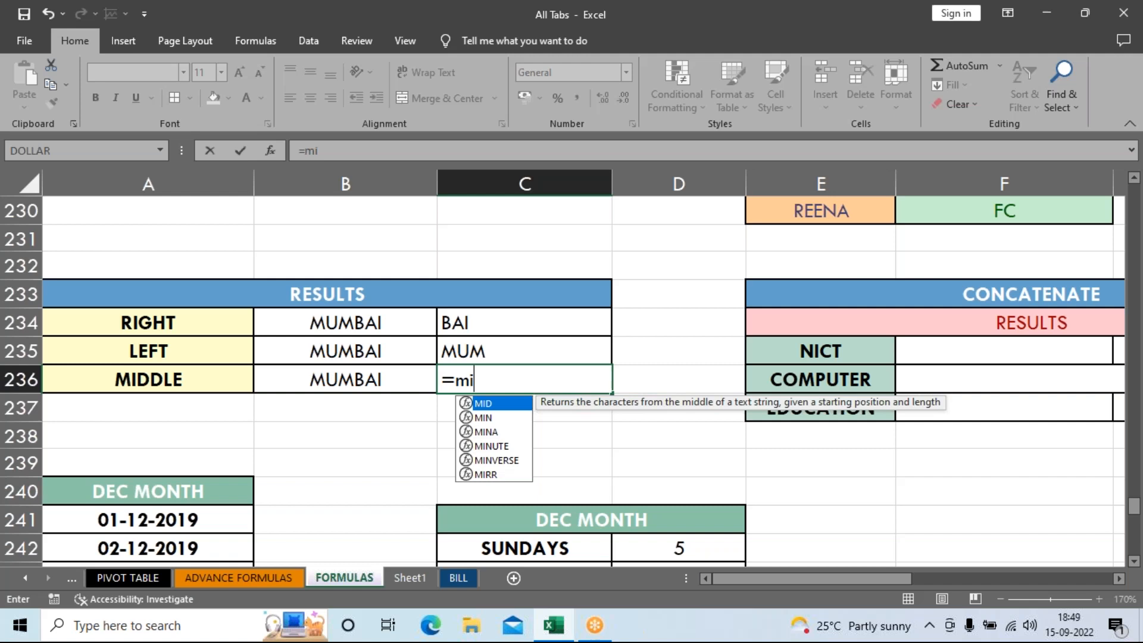
type("d")
key("Tab")
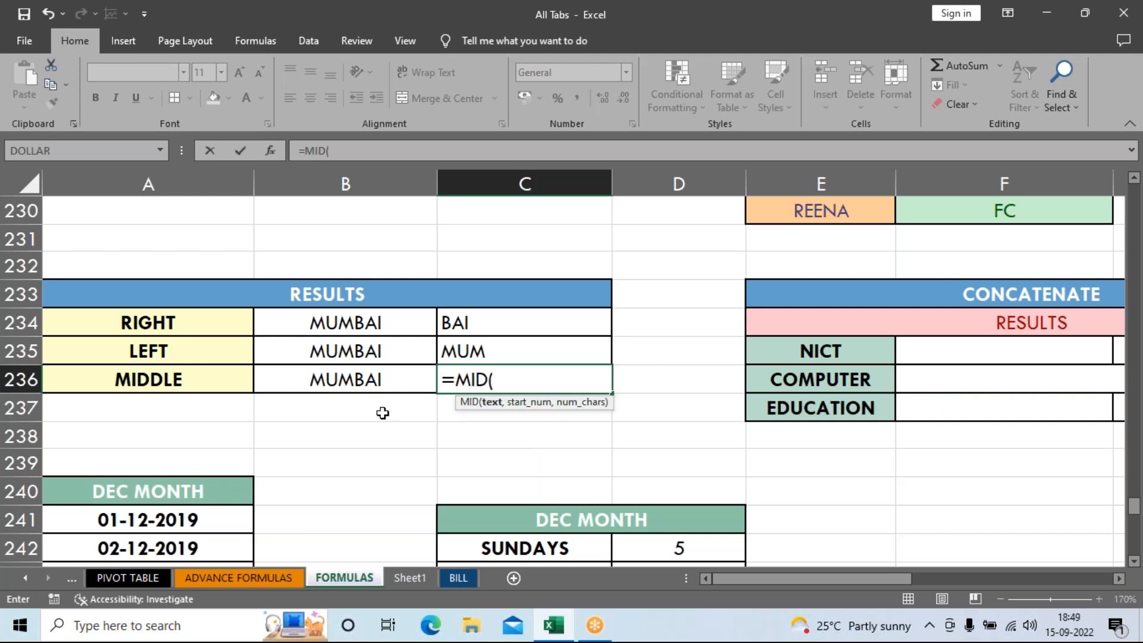
left_click(303, 382)
type(",3,")
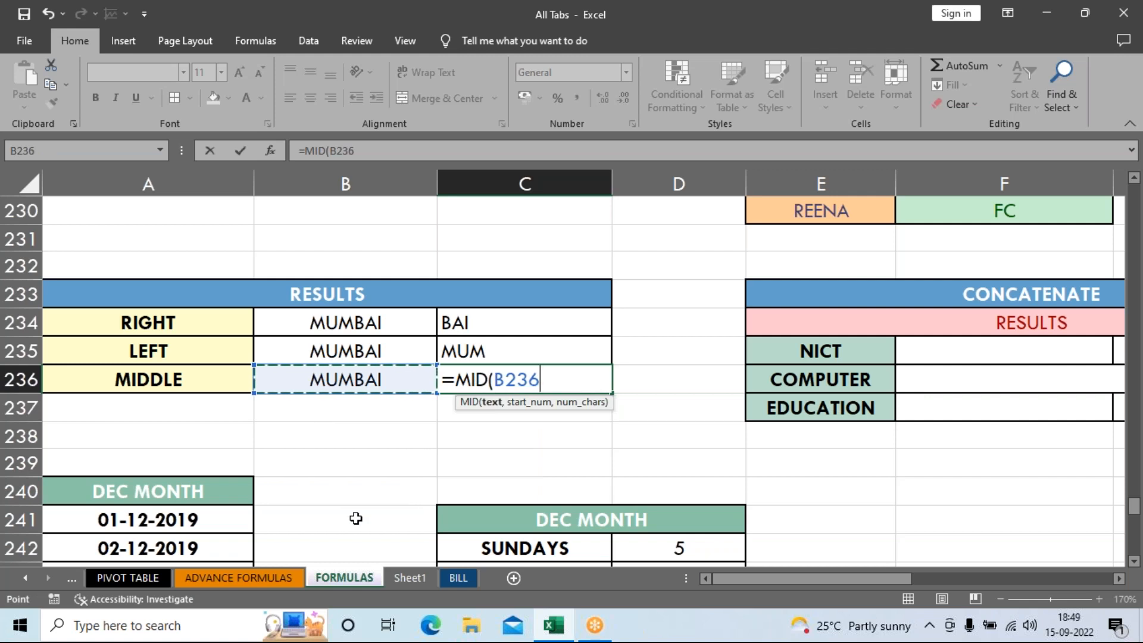
type("3)")
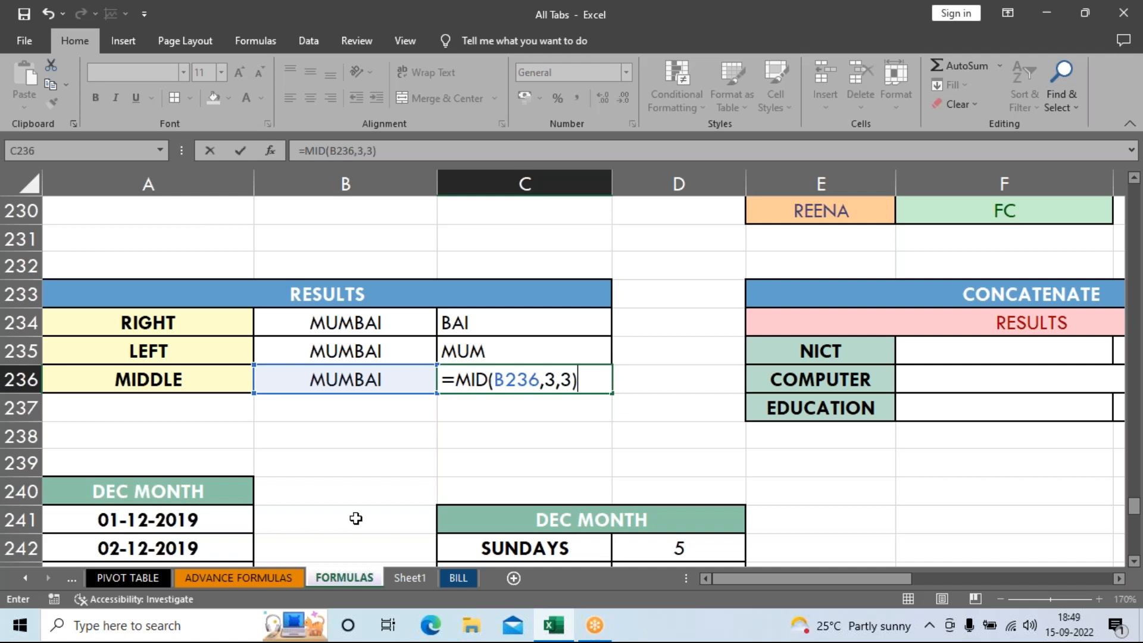
key("BackSpace")
key("BackSpace")
key("BackSpace")
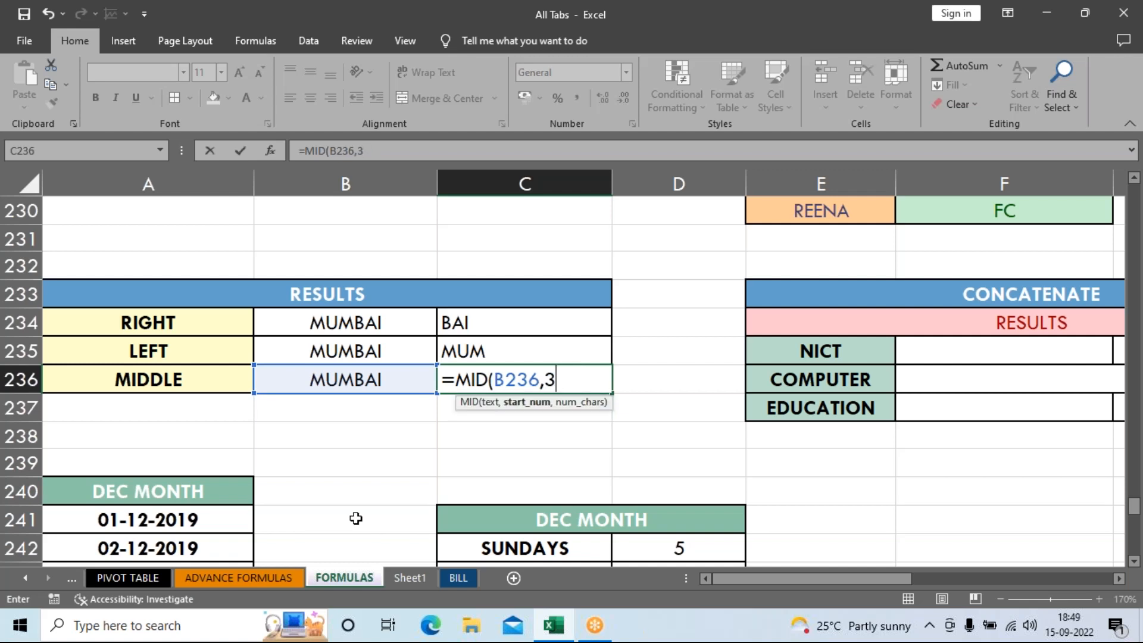
key("BackSpace")
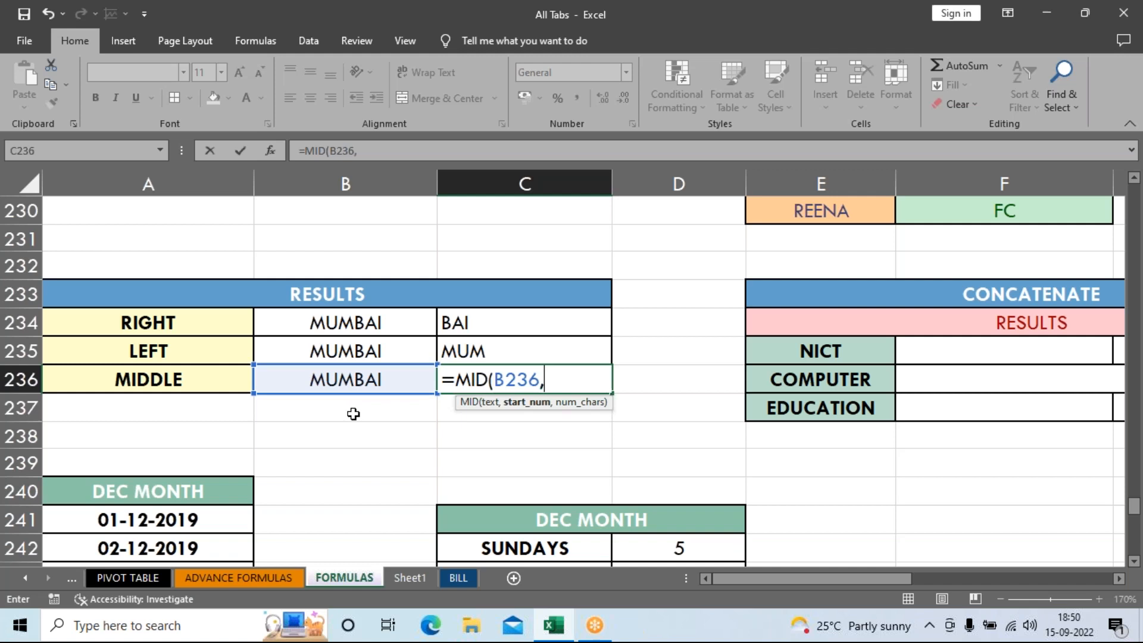
type("3,")
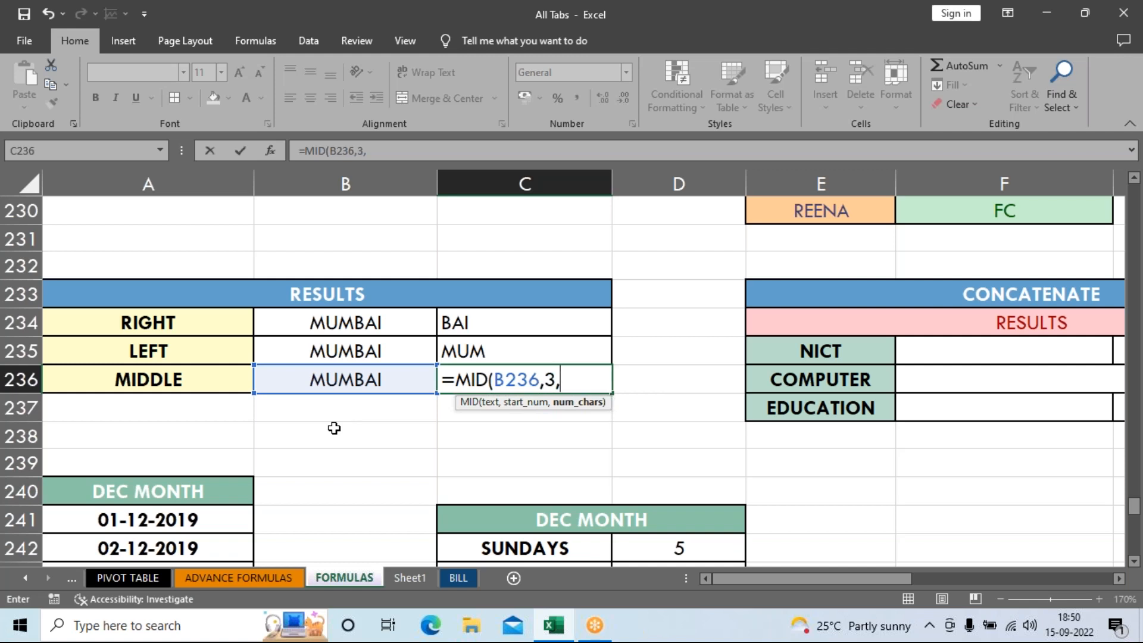
type("3")
key("Return")
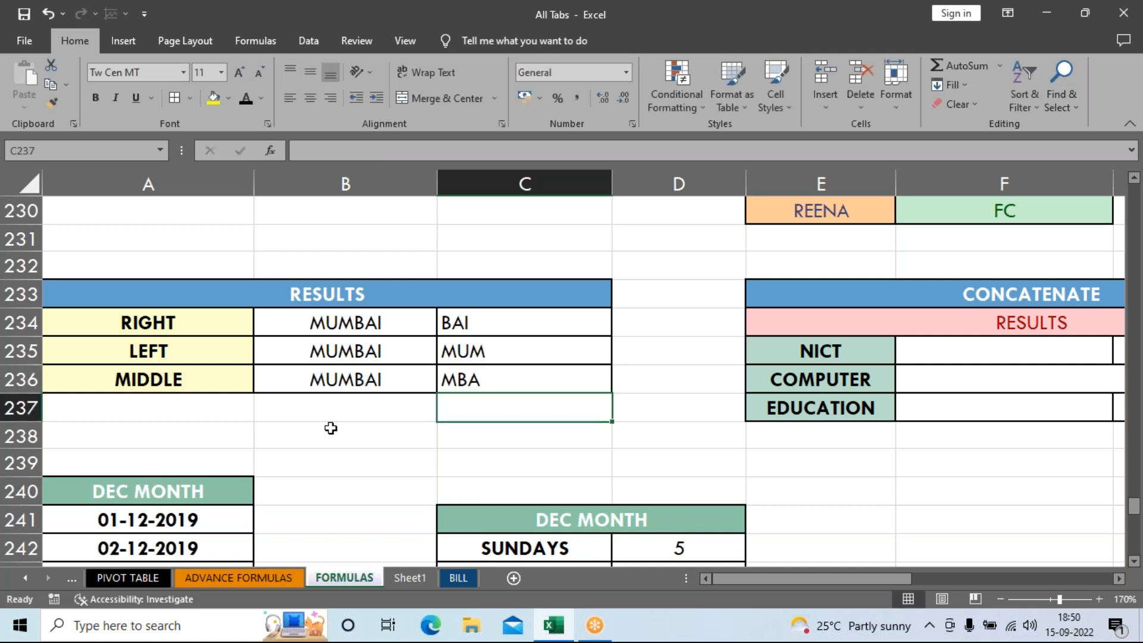
left_click(502, 373)
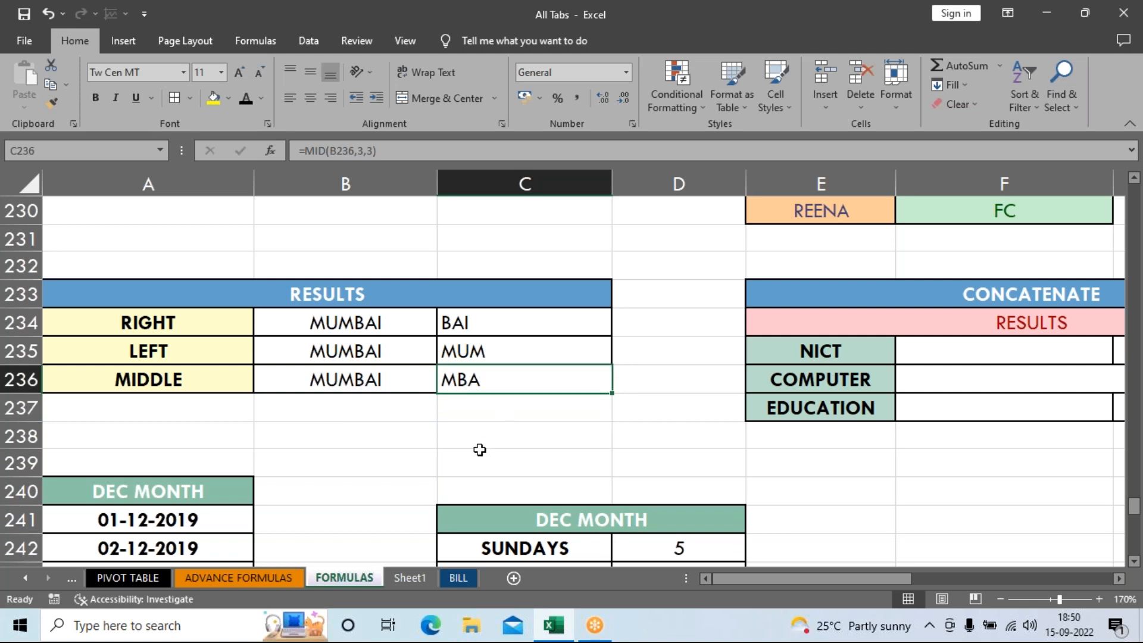
Step: Enter a CONCATENATE formula in merged cell F236 that joins E235, E236 and E237
left_click(925, 466)
left_click_drag(853, 580, 942, 577)
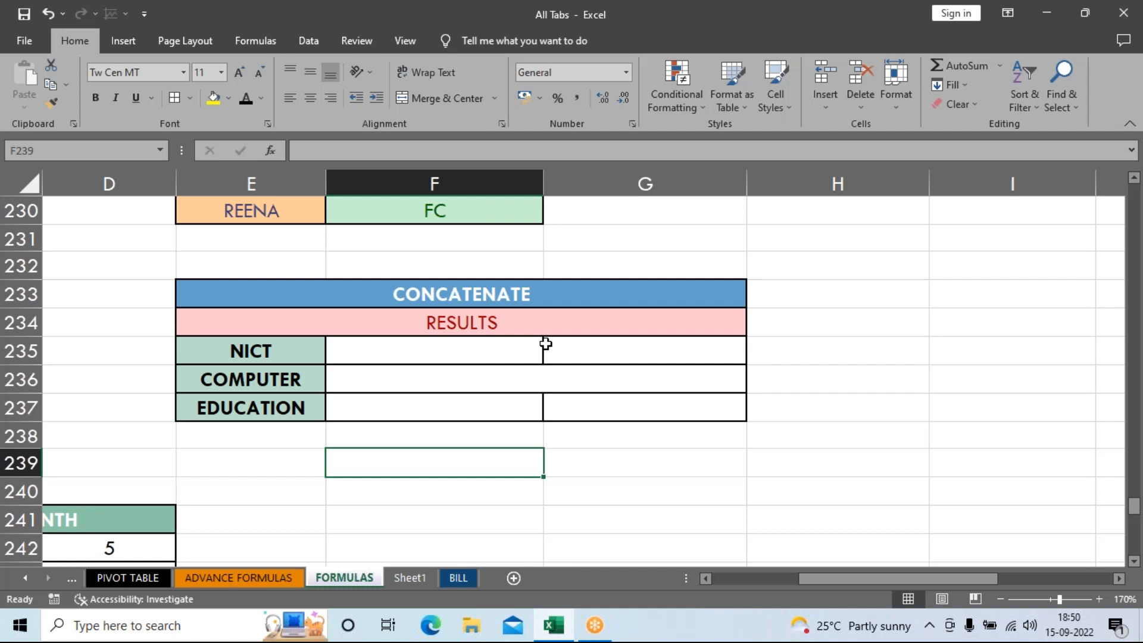
left_click(530, 388)
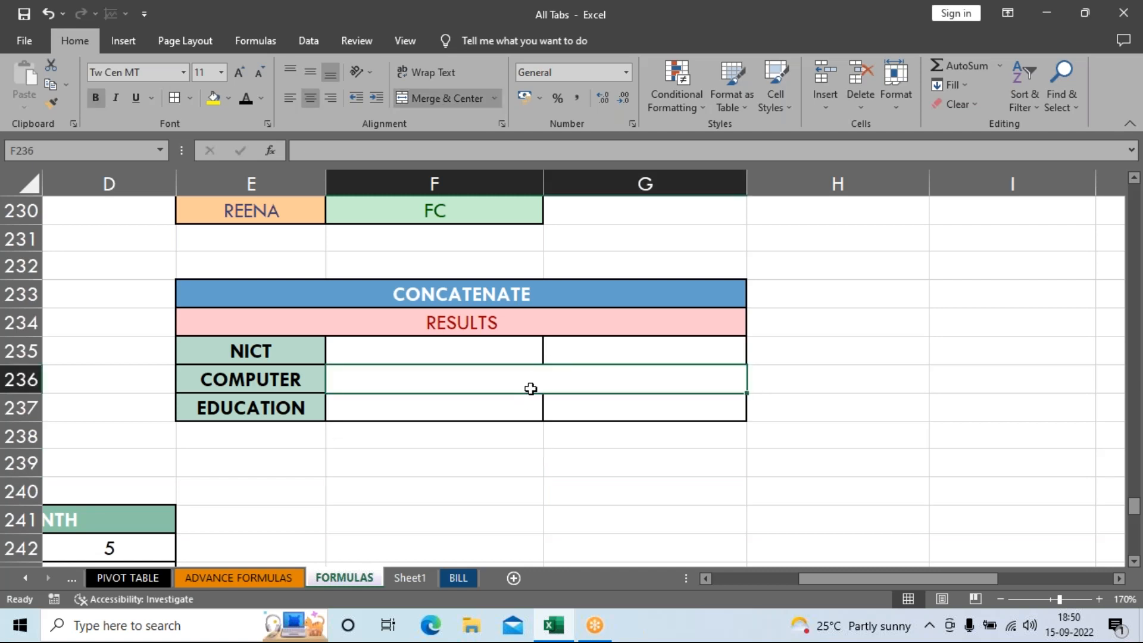
type("=con")
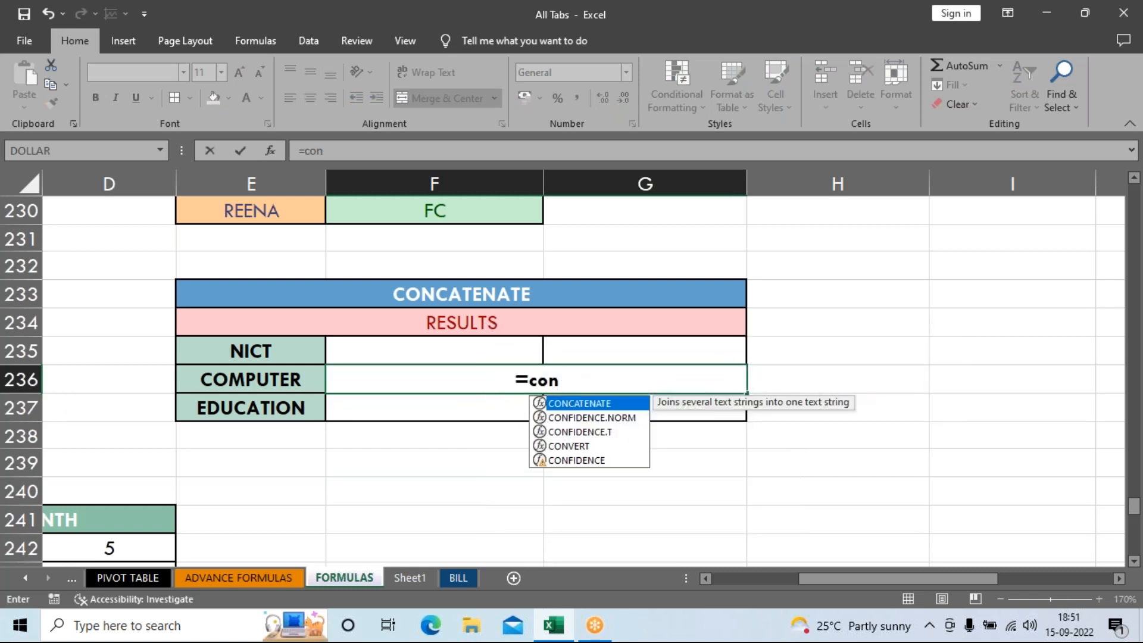
key("Tab")
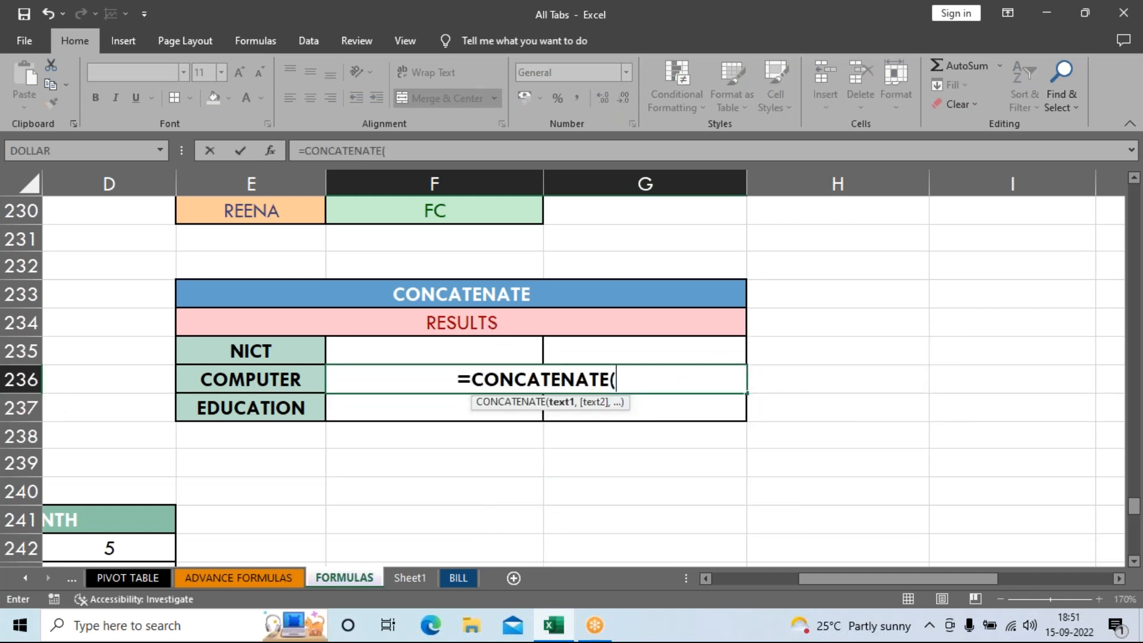
left_click(291, 354)
type(",")
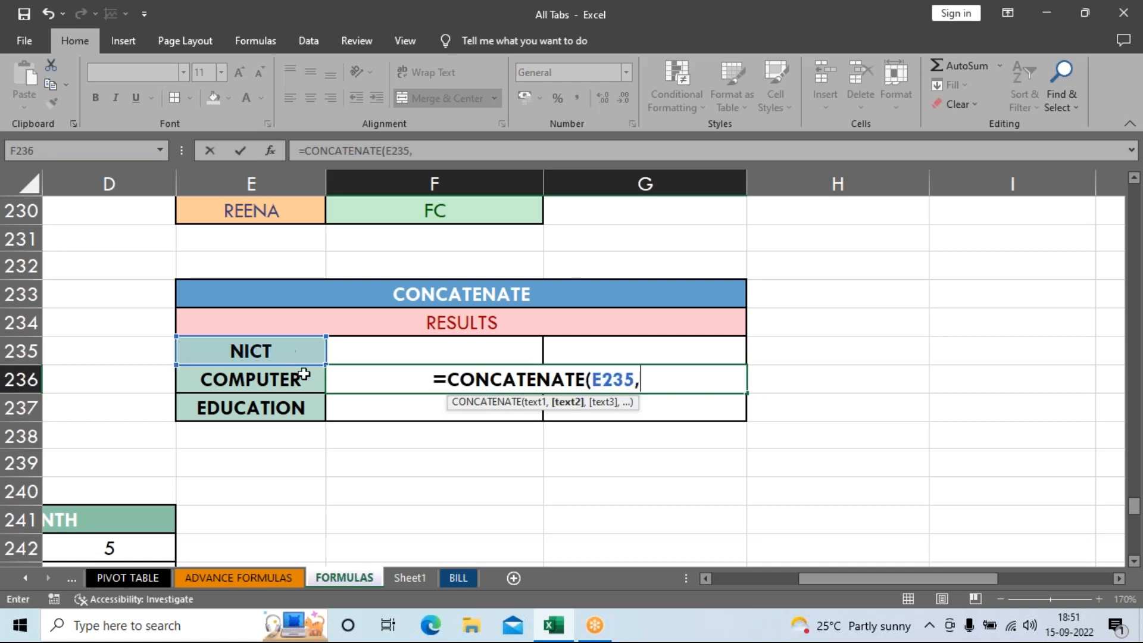
left_click(298, 377)
type(",")
left_click(297, 407)
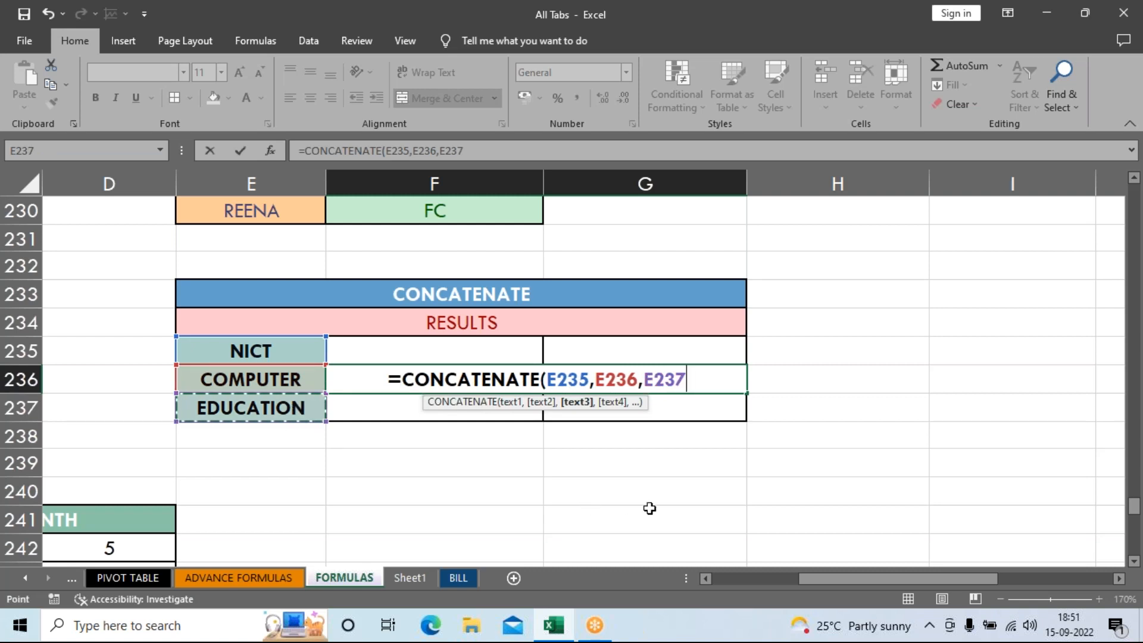
key("Return")
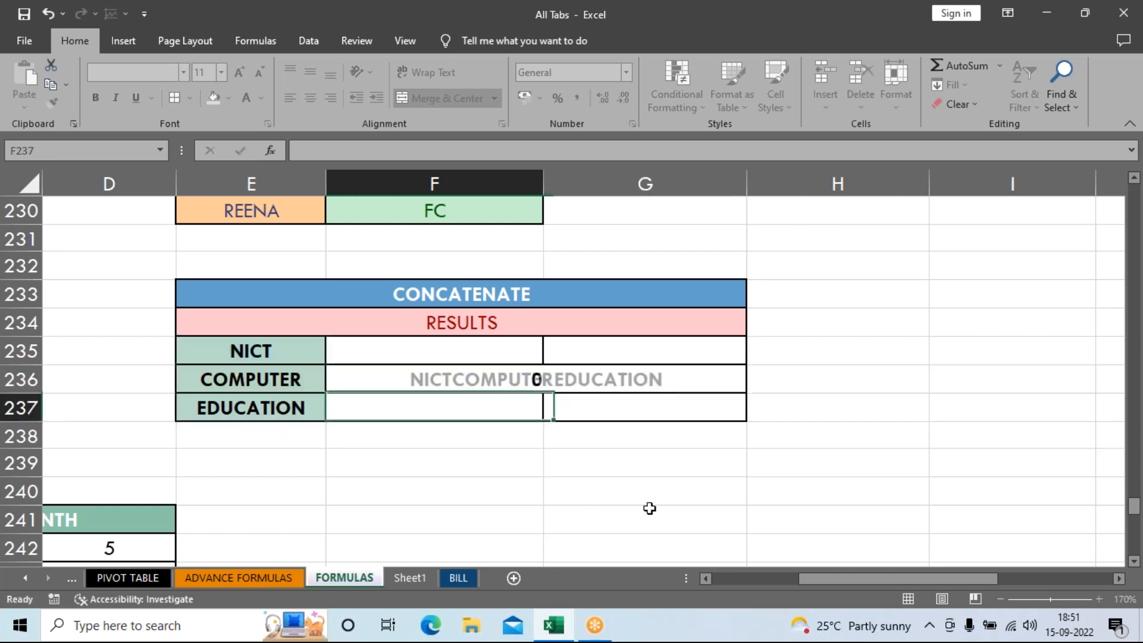
Step: Insert a single-space text argument " " between E235 and E236 in the CONCATENATE formula in F236
left_click(659, 379)
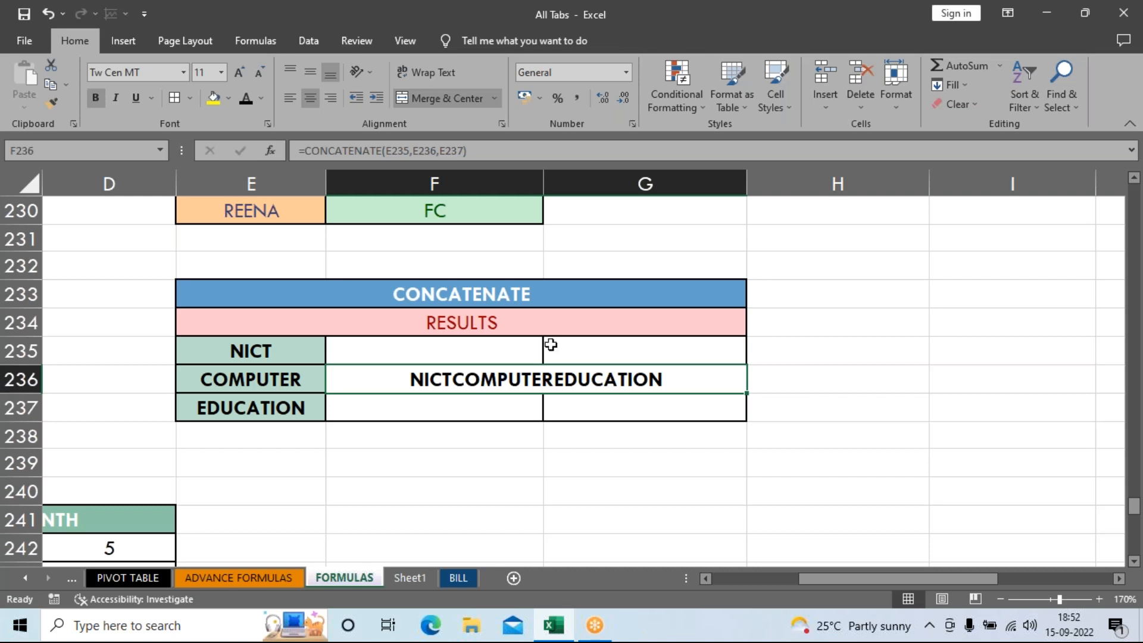
left_click(603, 431)
left_click(604, 386)
key("F2")
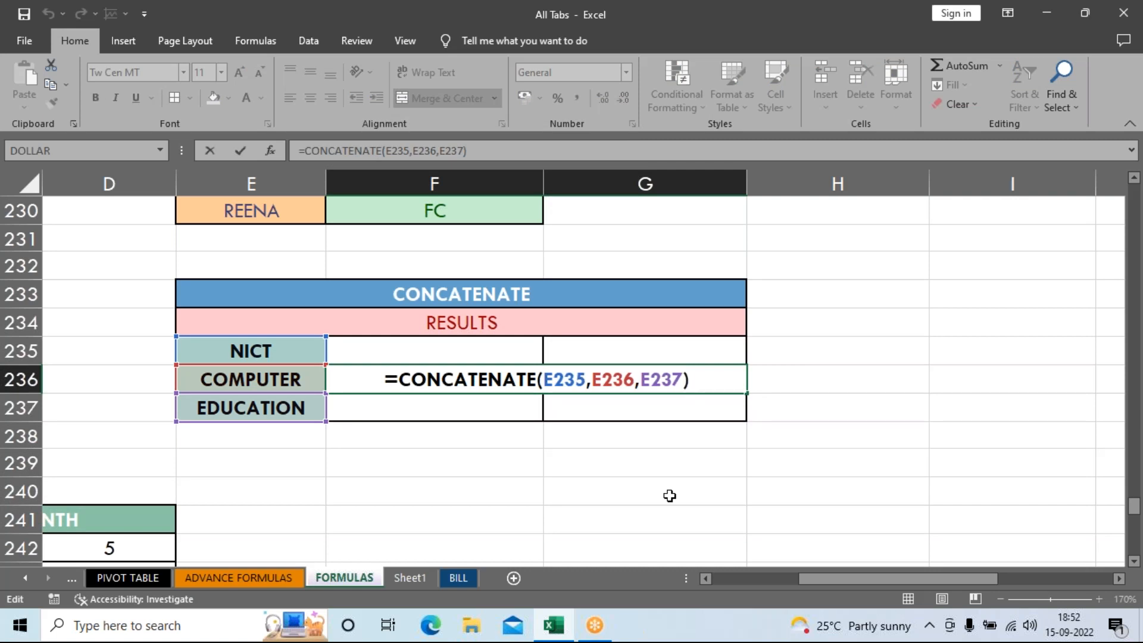
left_click(593, 381)
type("\"")
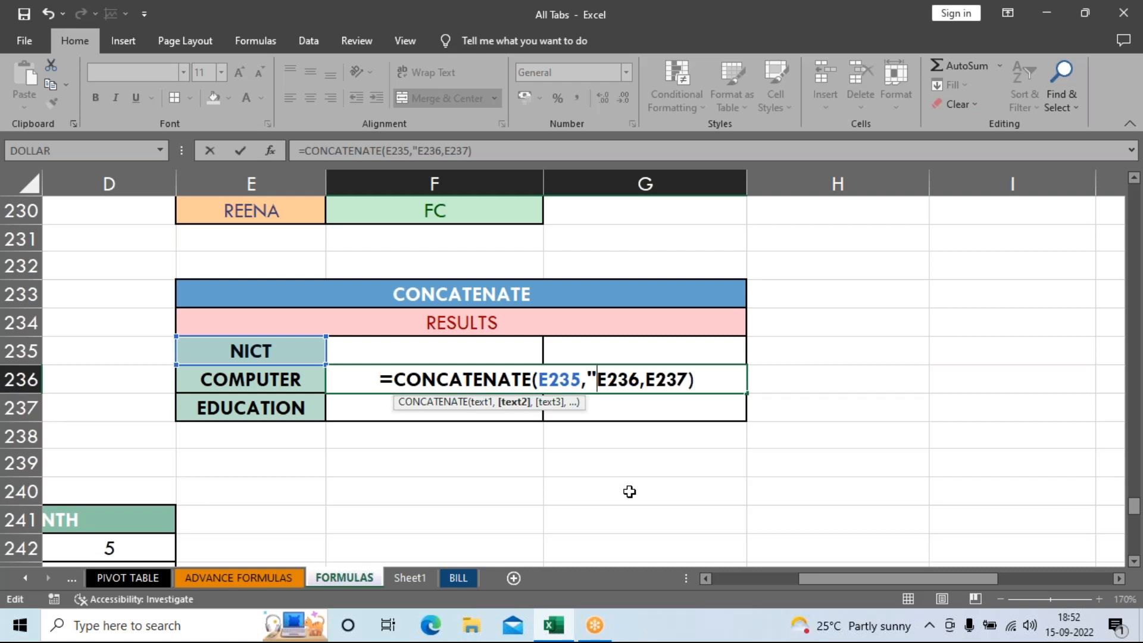
type("\"")
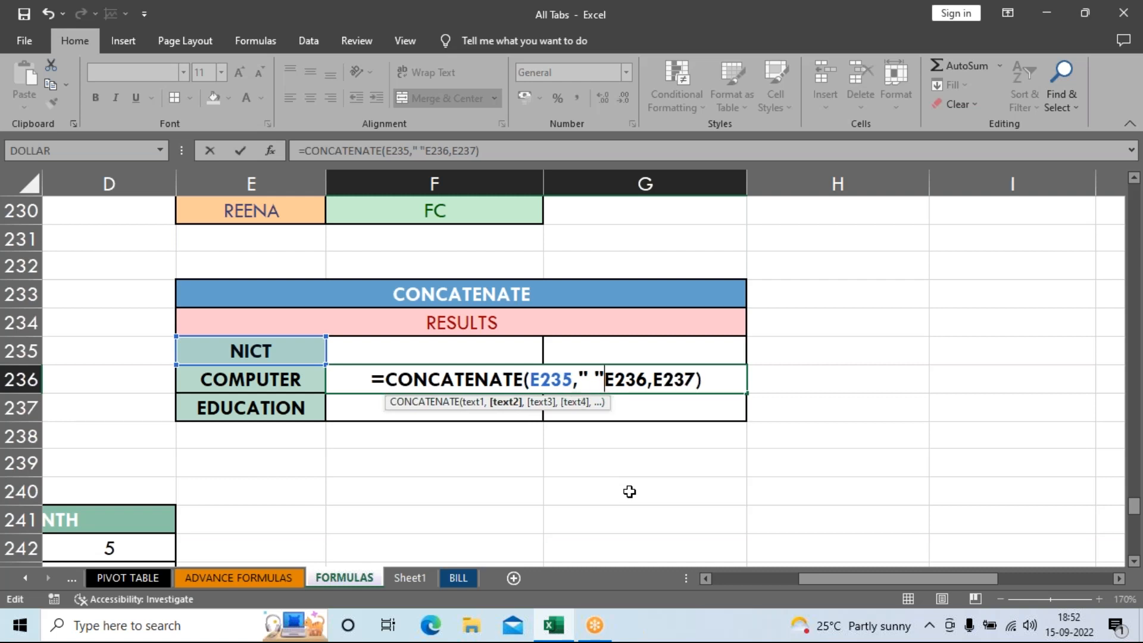
type(",")
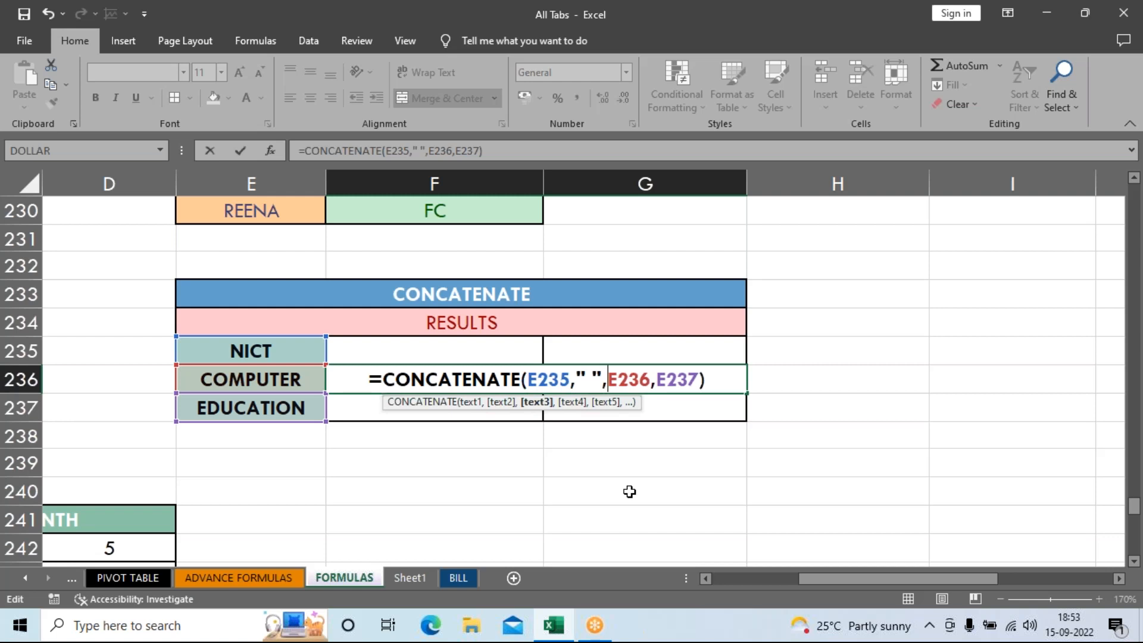
Step: Insert a single-space text argument " " between E236 and E237 in F236 and commit the formula
left_click(657, 379)
type("\" \",")
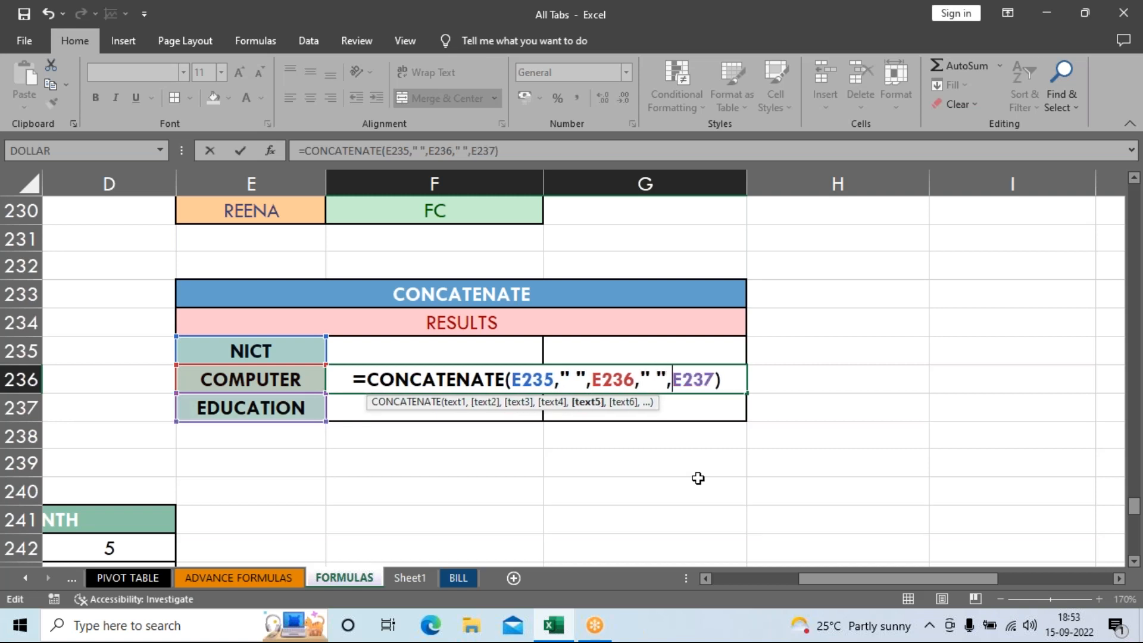
key("Return")
left_click(602, 388)
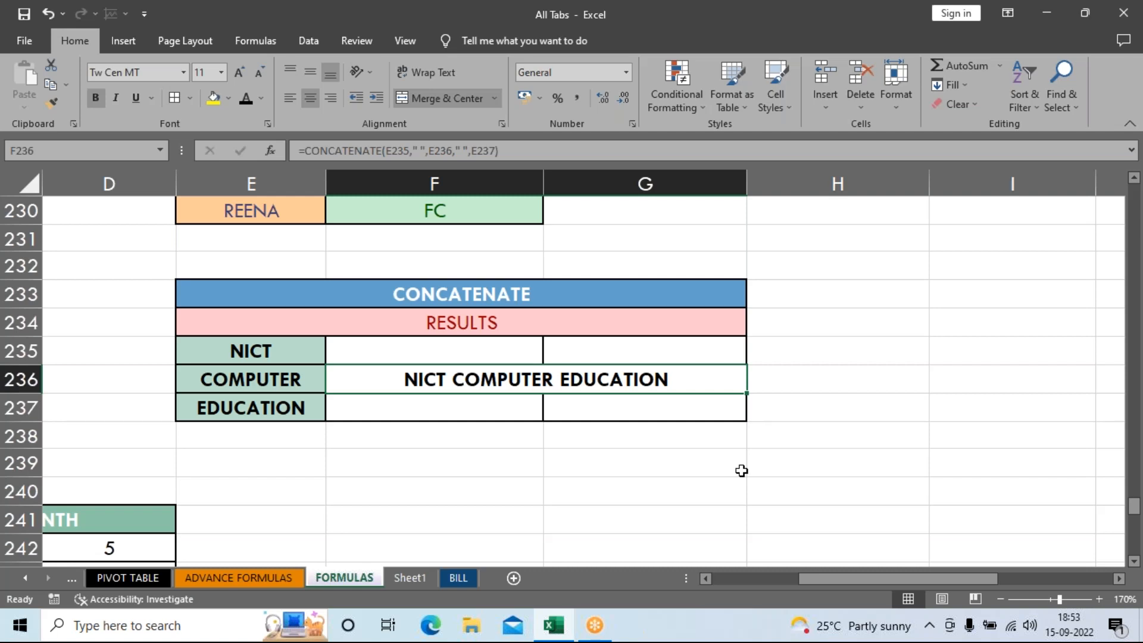
Step: Widen both space separators in the CONCATENATE formula in F236 to two spaces
left_click(480, 480)
left_click(480, 374)
double_click(480, 374)
left_click(573, 381)
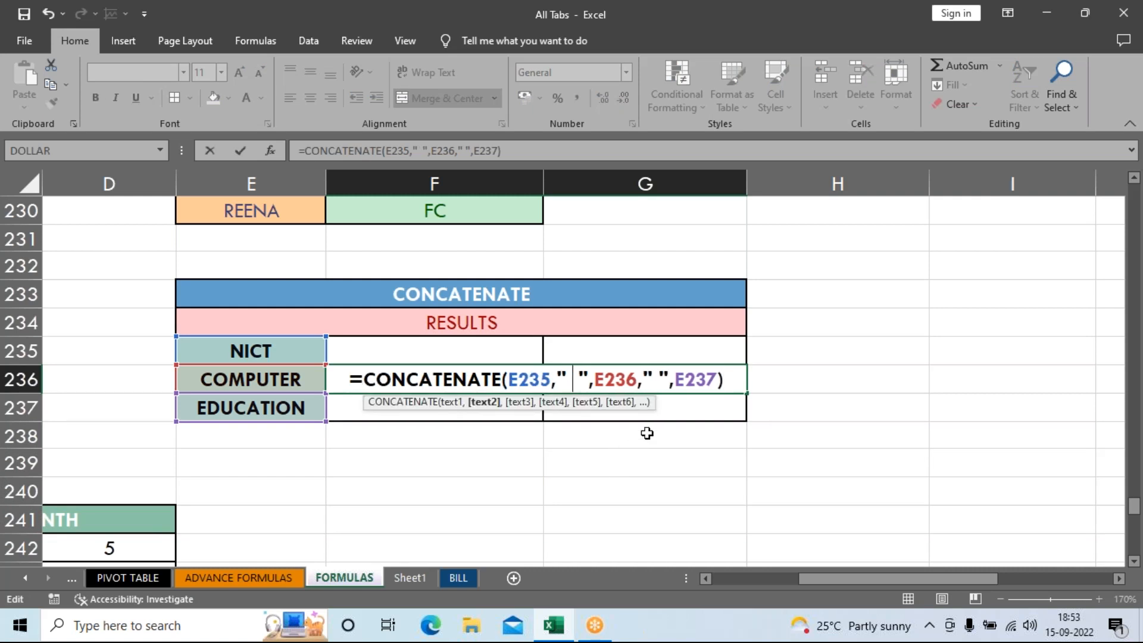
left_click(660, 379)
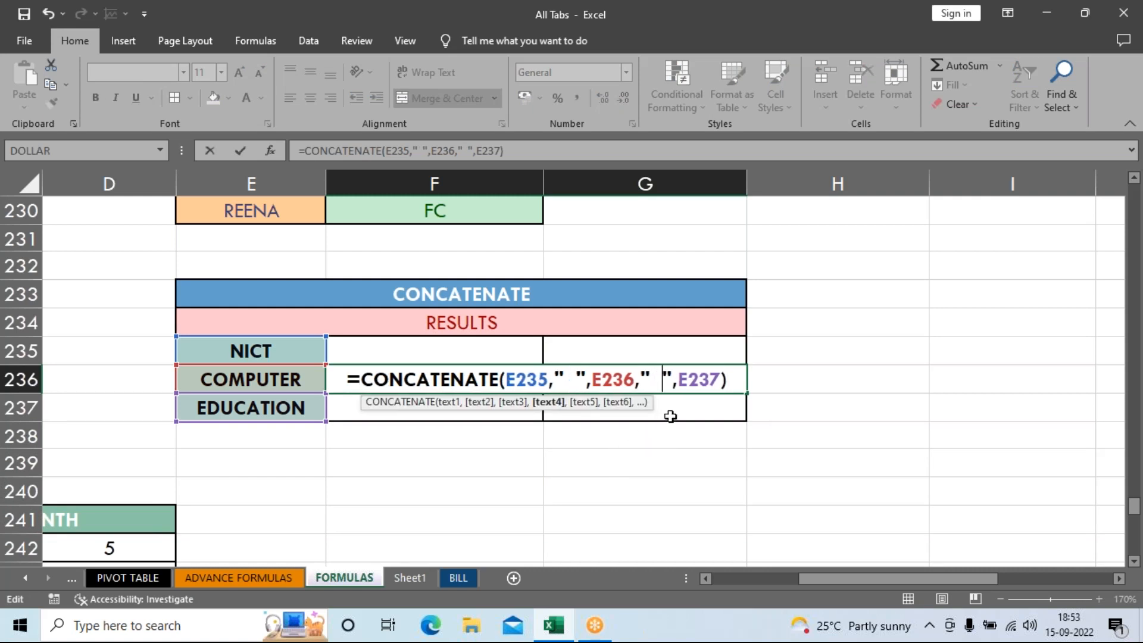
key("Return")
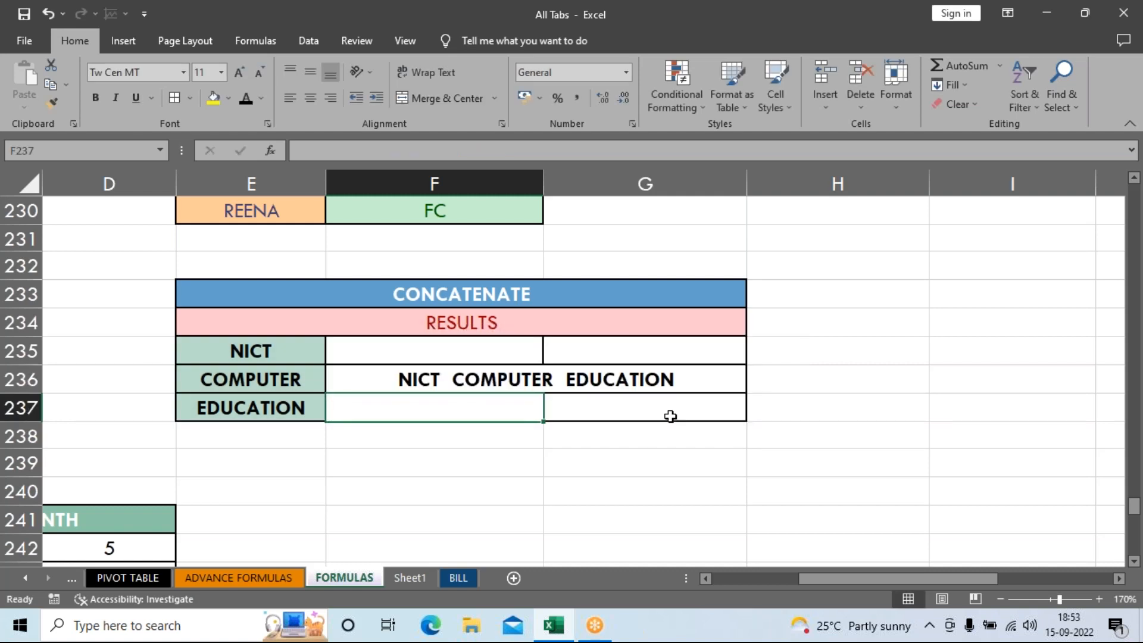
Step: Reduce both separators in the CONCATENATE formula in F236 back to a single space
left_click(675, 386)
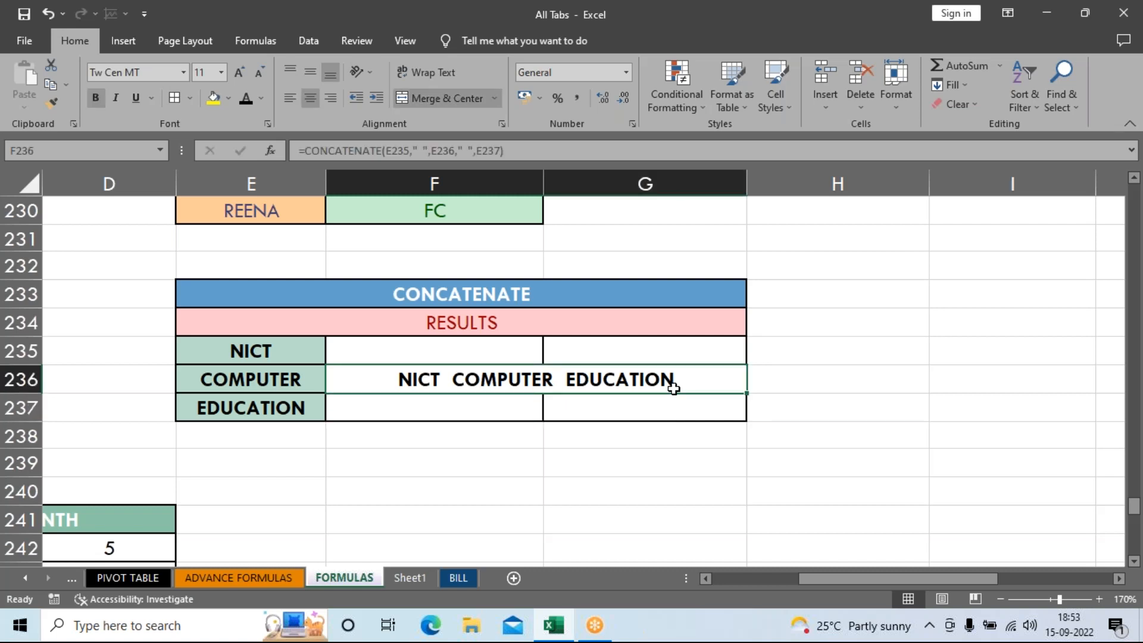
double_click(673, 388)
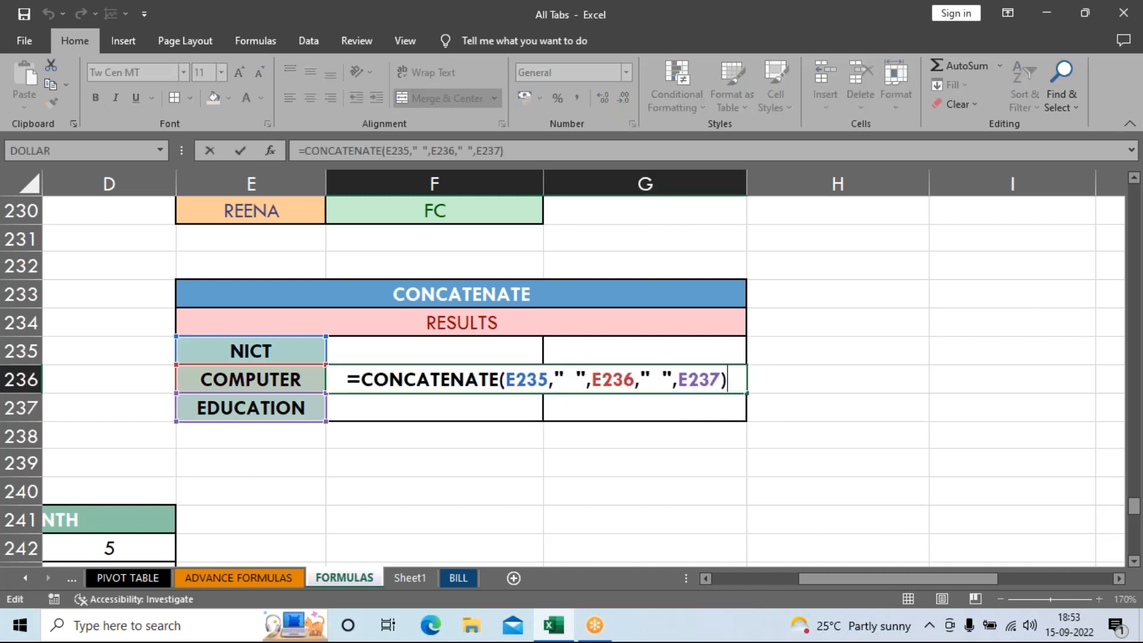
left_click(576, 379)
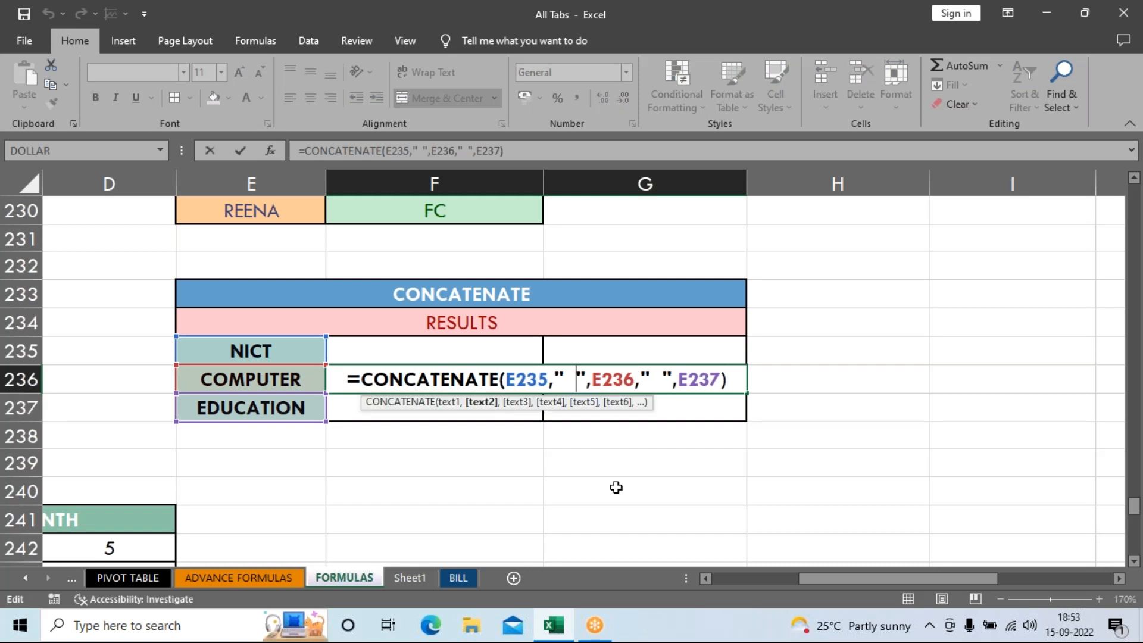
key("Return")
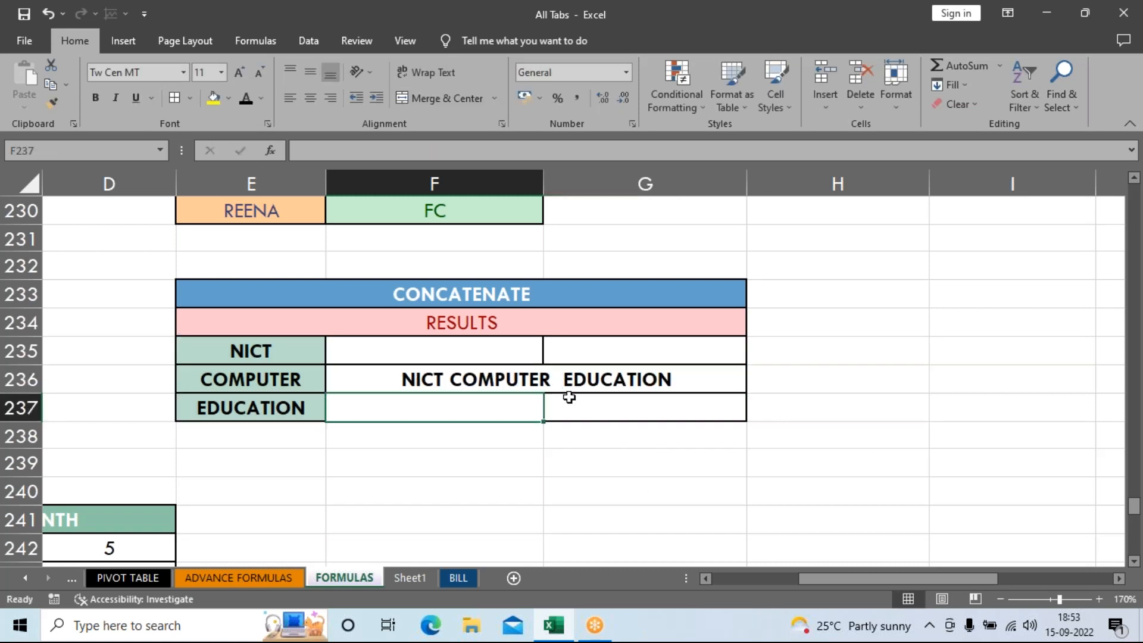
left_click(573, 375)
double_click(574, 374)
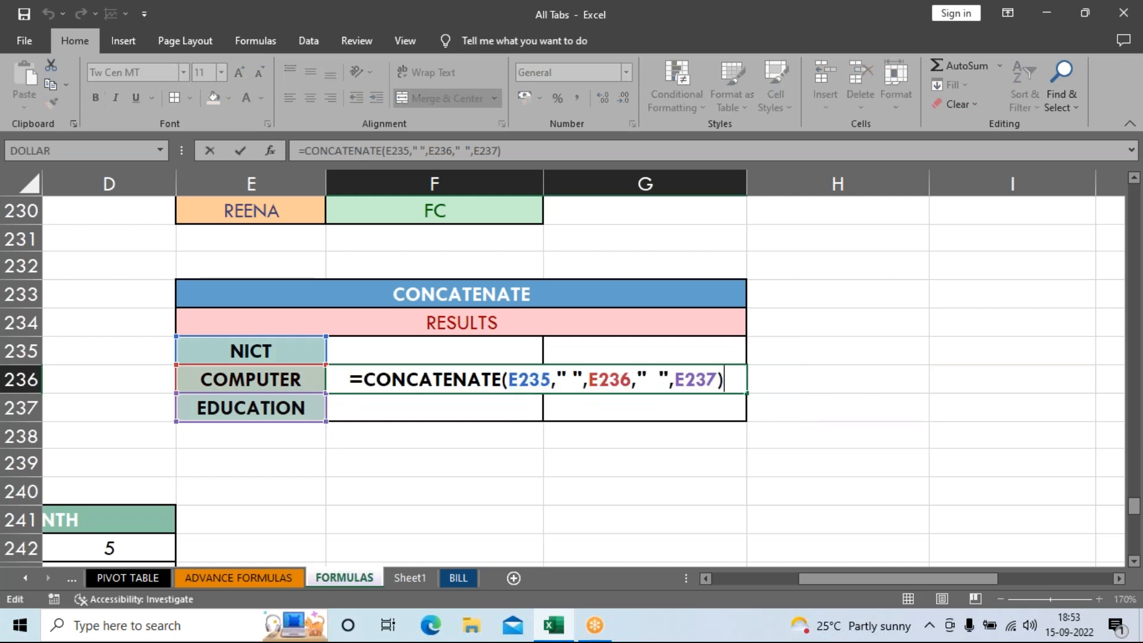
left_click(654, 382)
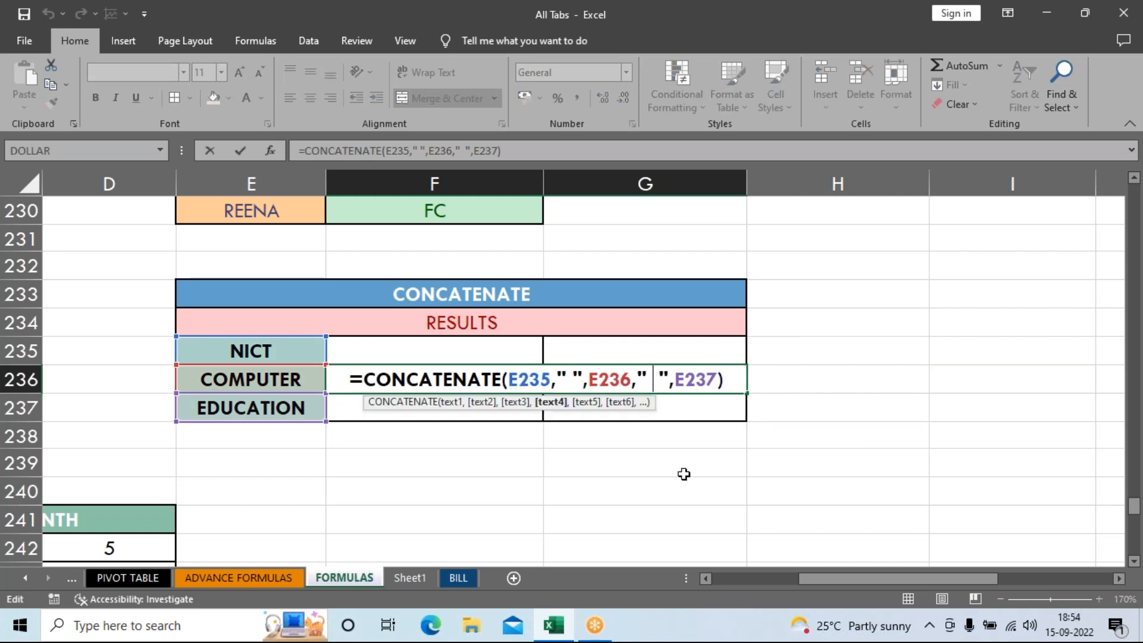
key("BackSpace")
key("Return")
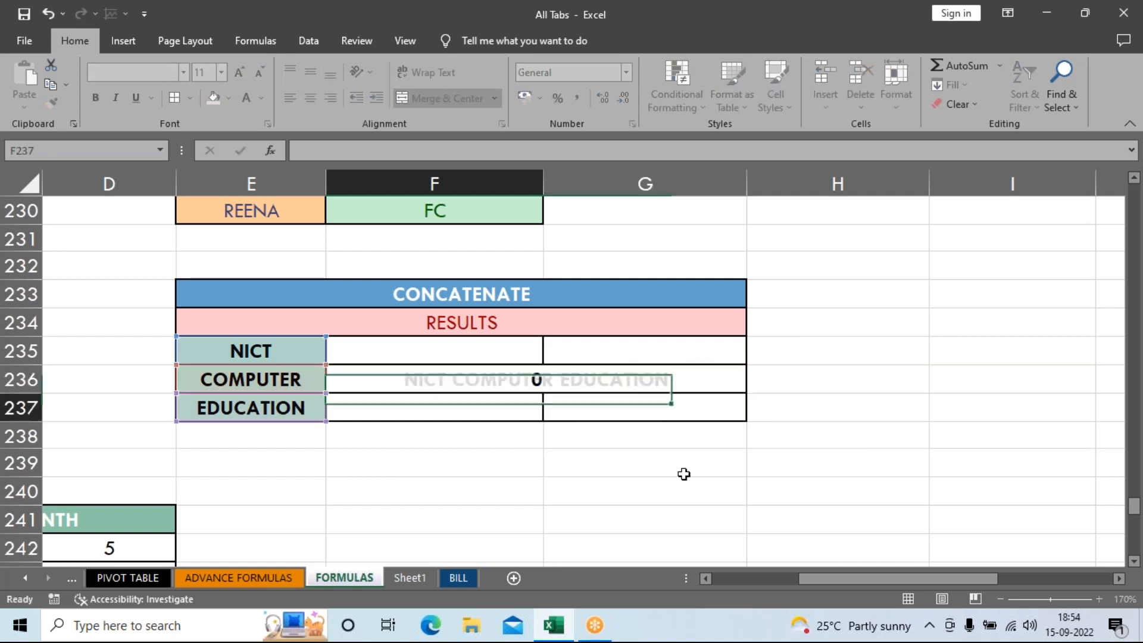
left_click(718, 486)
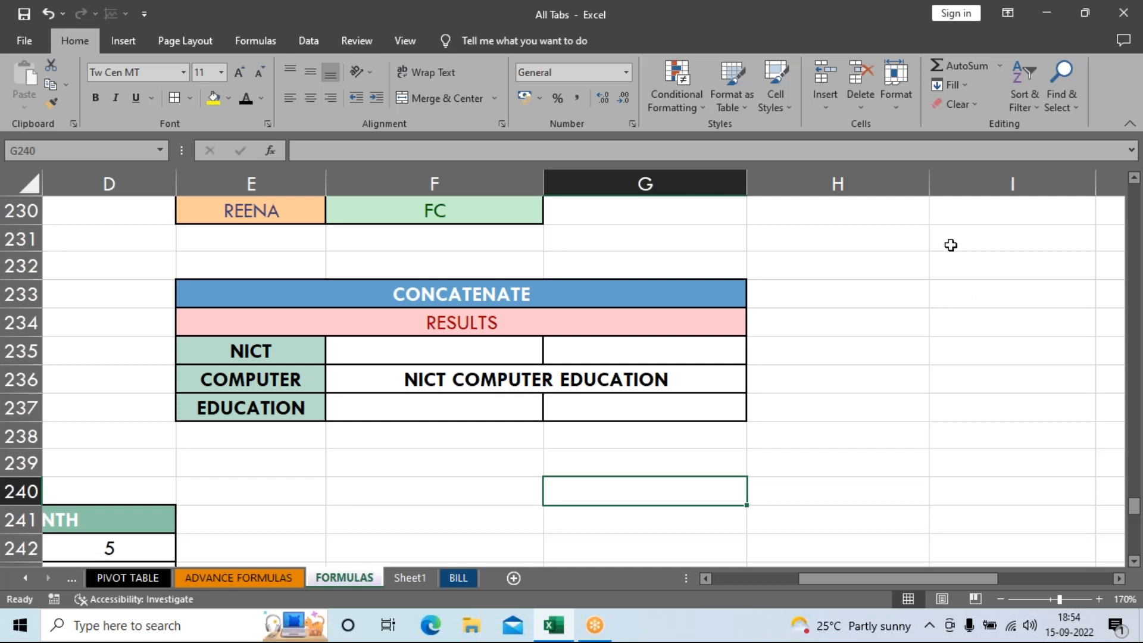
left_click(804, 26)
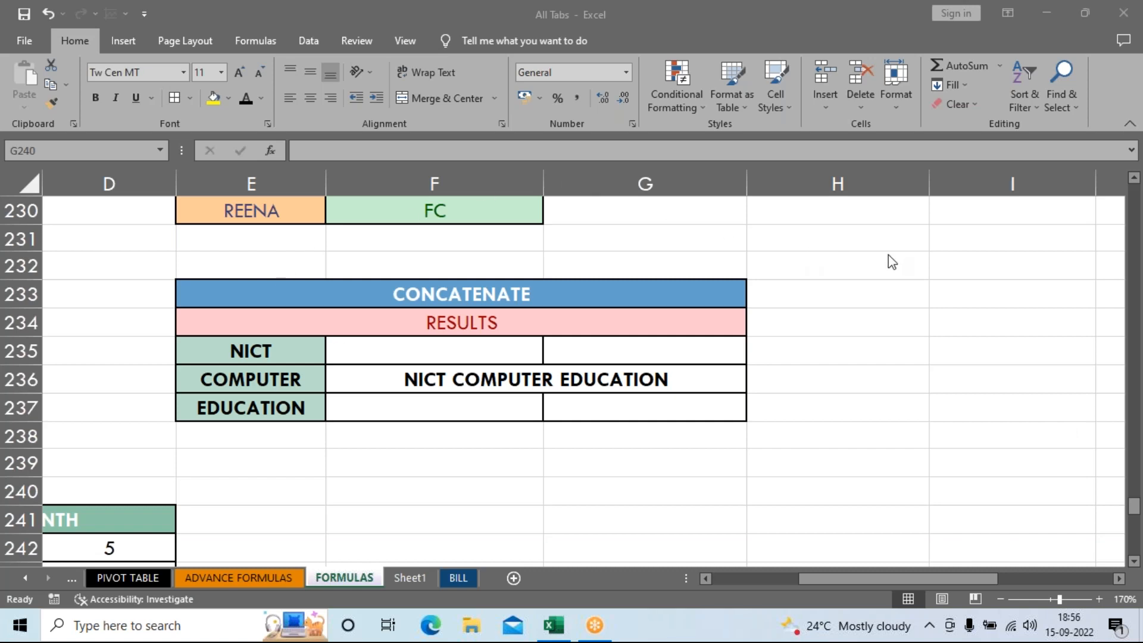
left_click(778, 456)
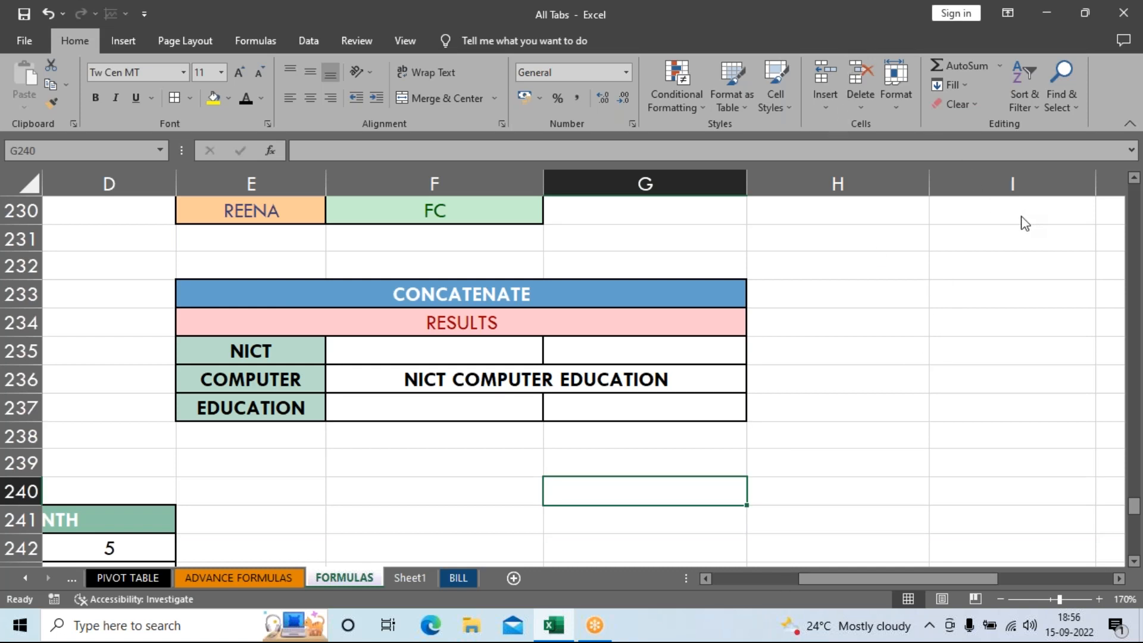
left_click(851, 40)
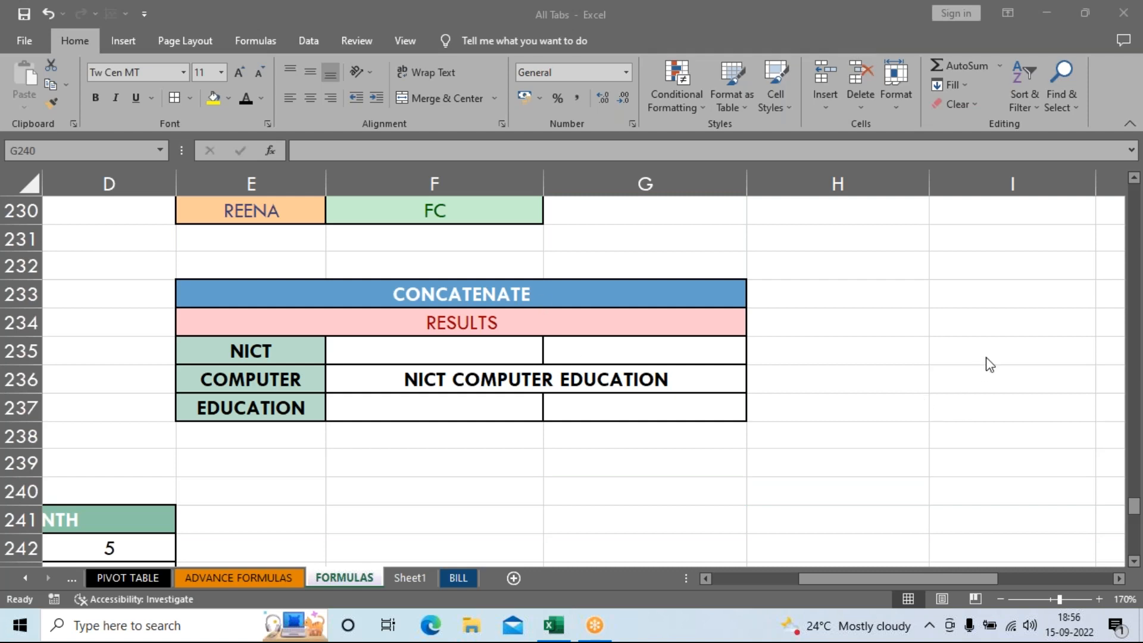
Step: Examine the DEC MONTH dates, the weekend and holiday table, and the NETWORKDAYS and NETWORKDAYS.INTL notes below the CONCATENATE example
left_click(828, 581)
left_click_drag(827, 574, 741, 577)
scroll(790, 434, "down", 2)
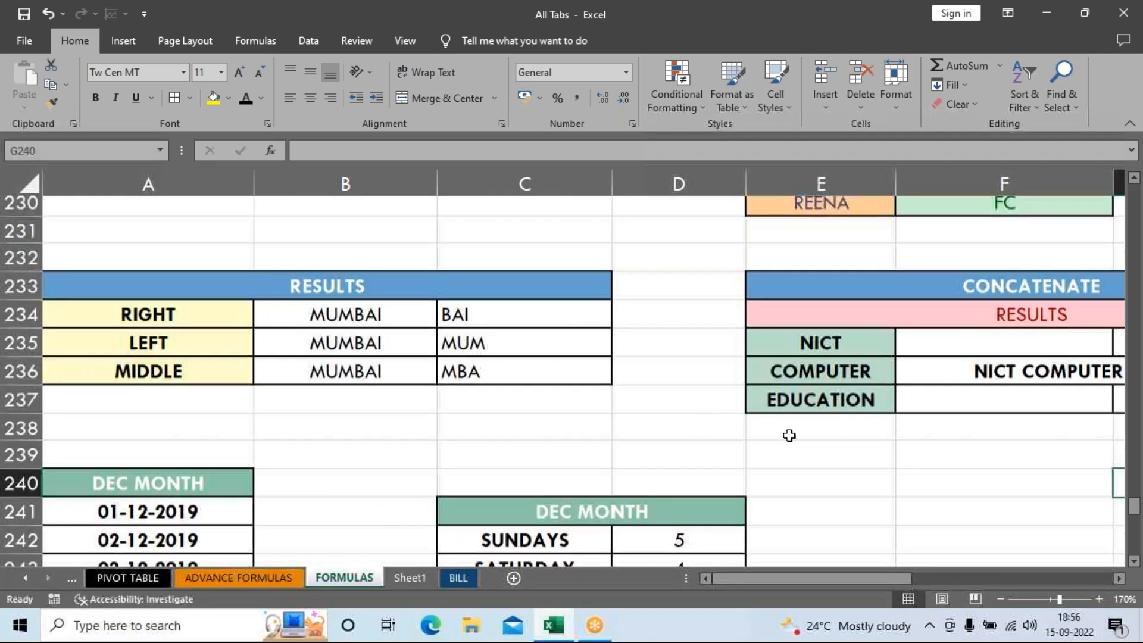
scroll(789, 435, "down", 1)
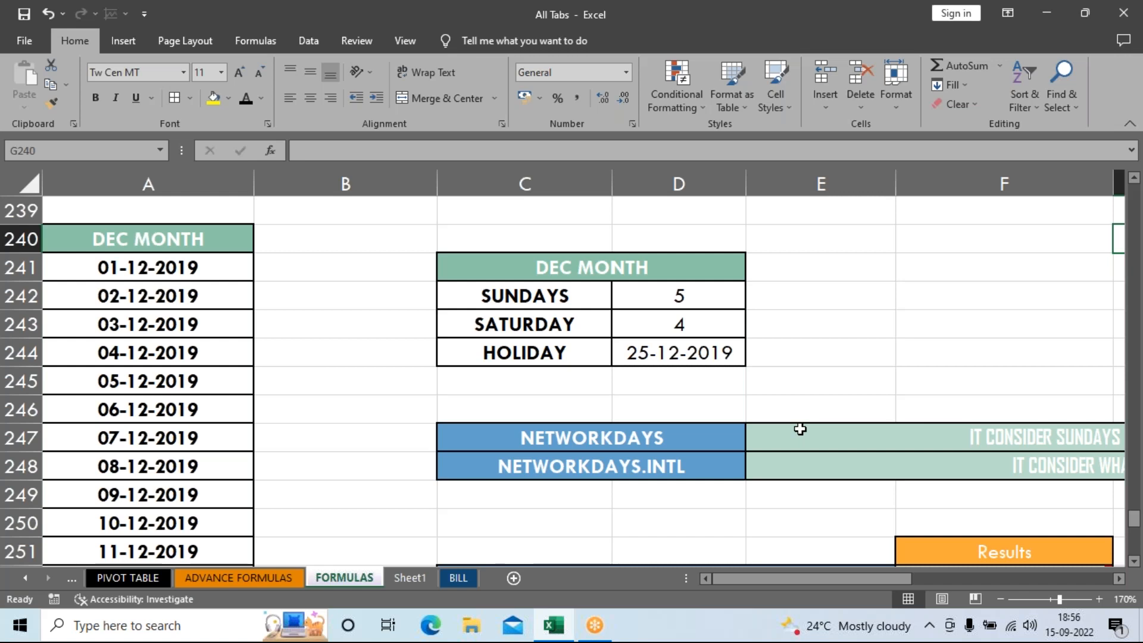
left_click_drag(730, 580, 773, 576)
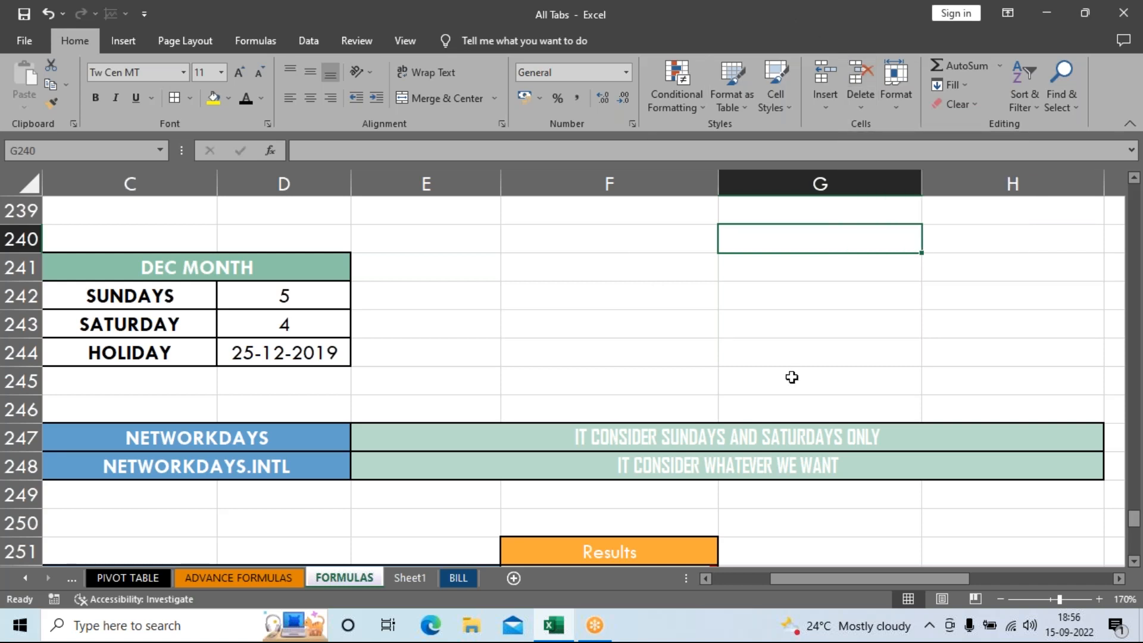
left_click_drag(894, 578, 836, 578)
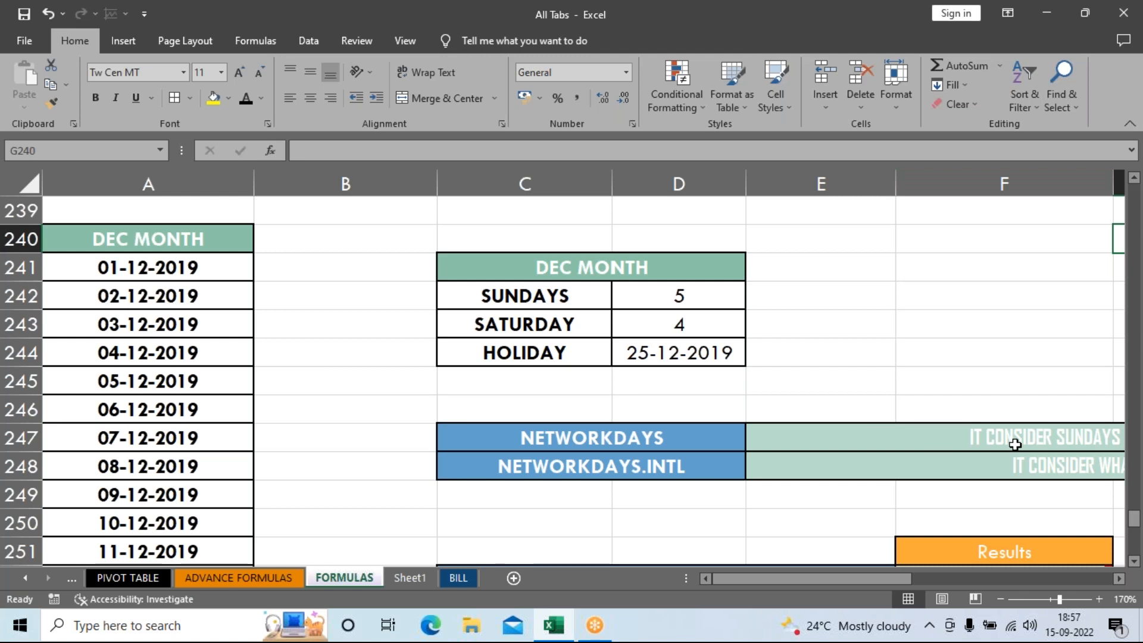
scroll(1015, 443, "down", 1)
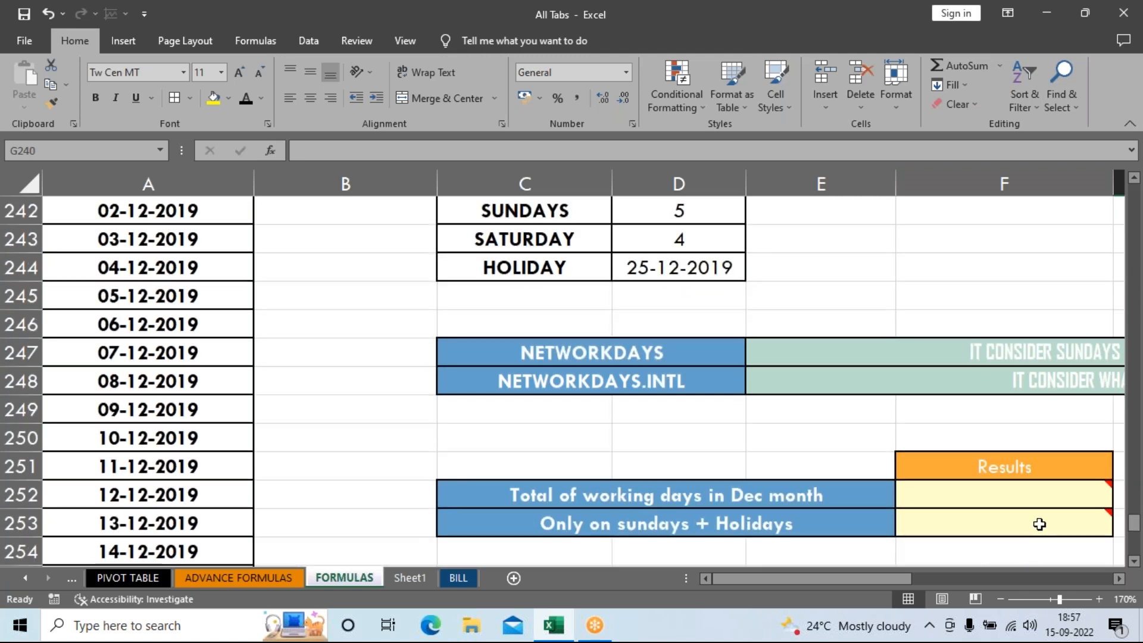
Step: Start a NETWORKDAYS formula in F252 with A241 as the start date and A271 as the end date
left_click(1000, 502)
type("=")
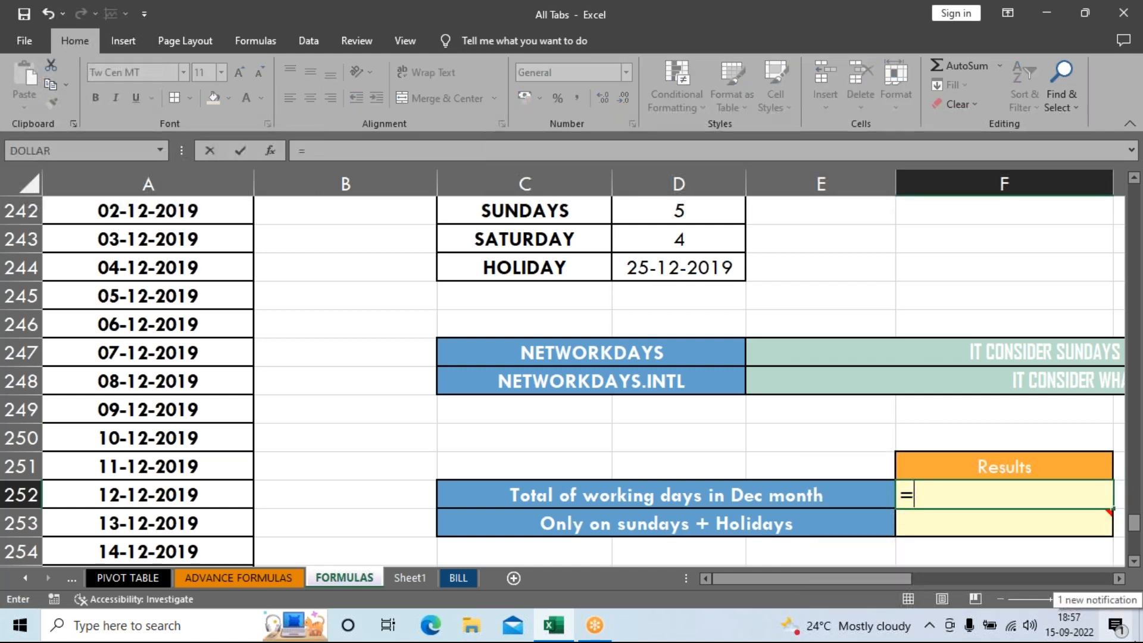
type("net")
key("Tab")
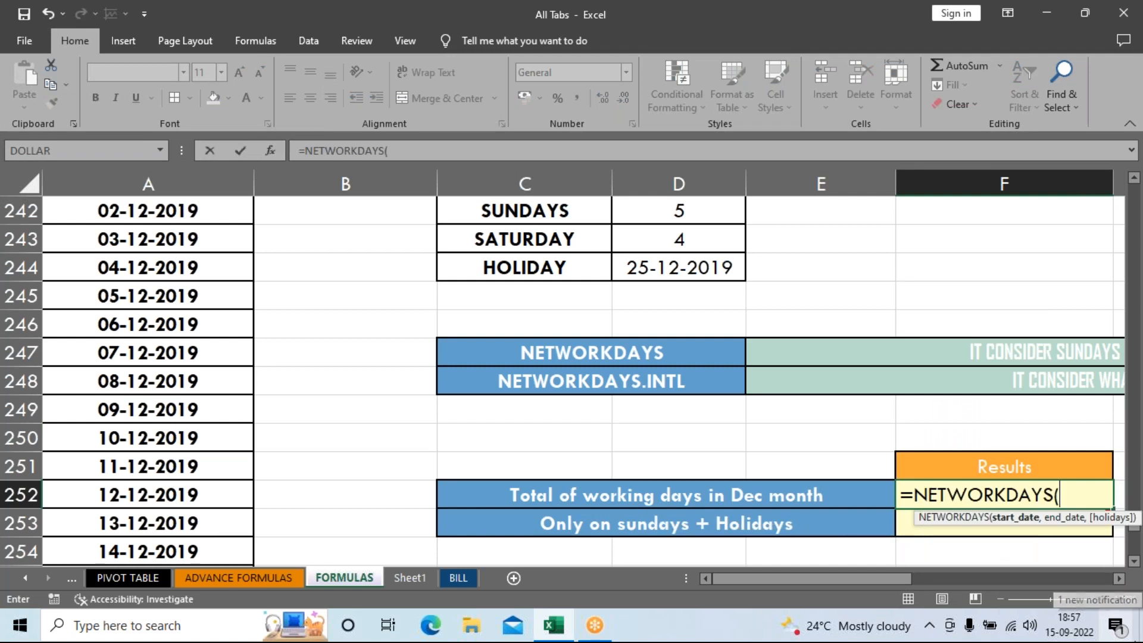
scroll(254, 363, "up", 2)
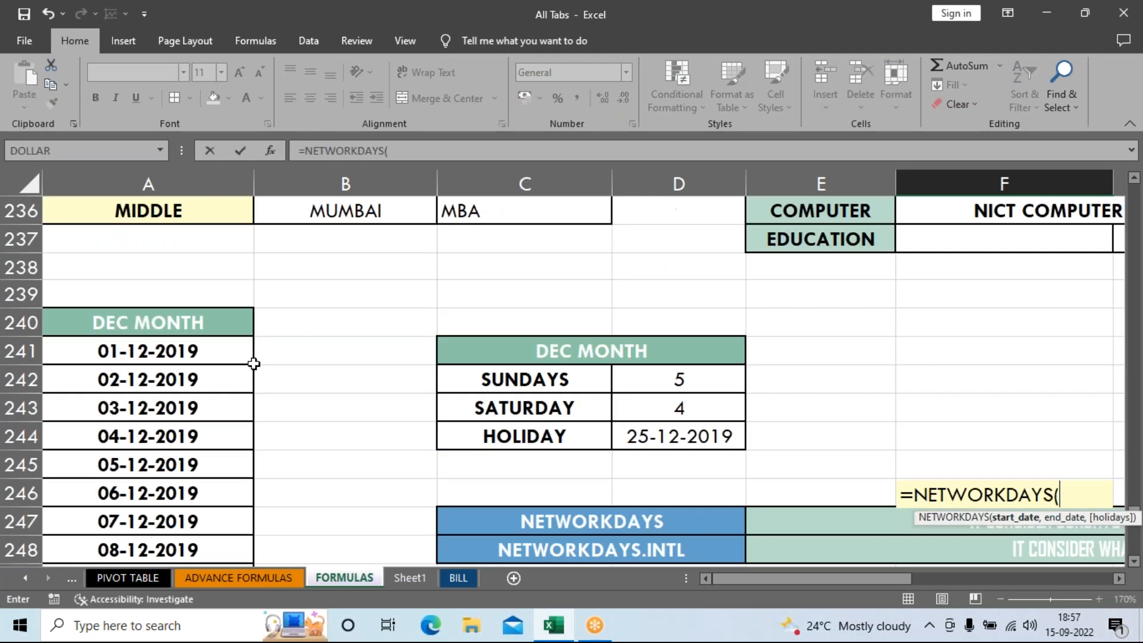
left_click(149, 352)
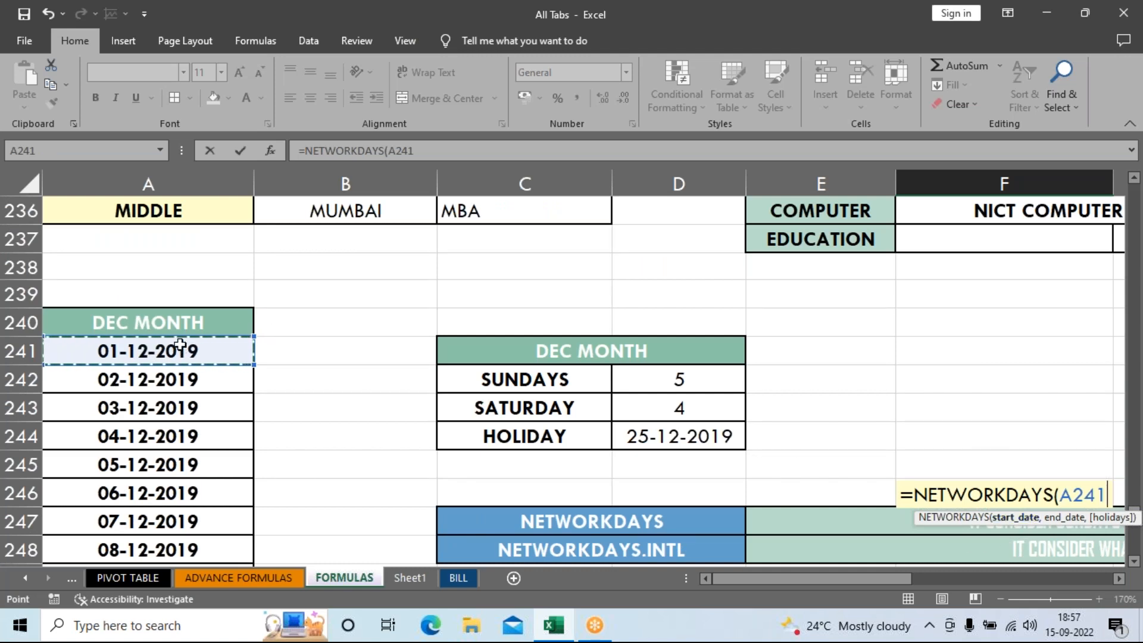
type(",")
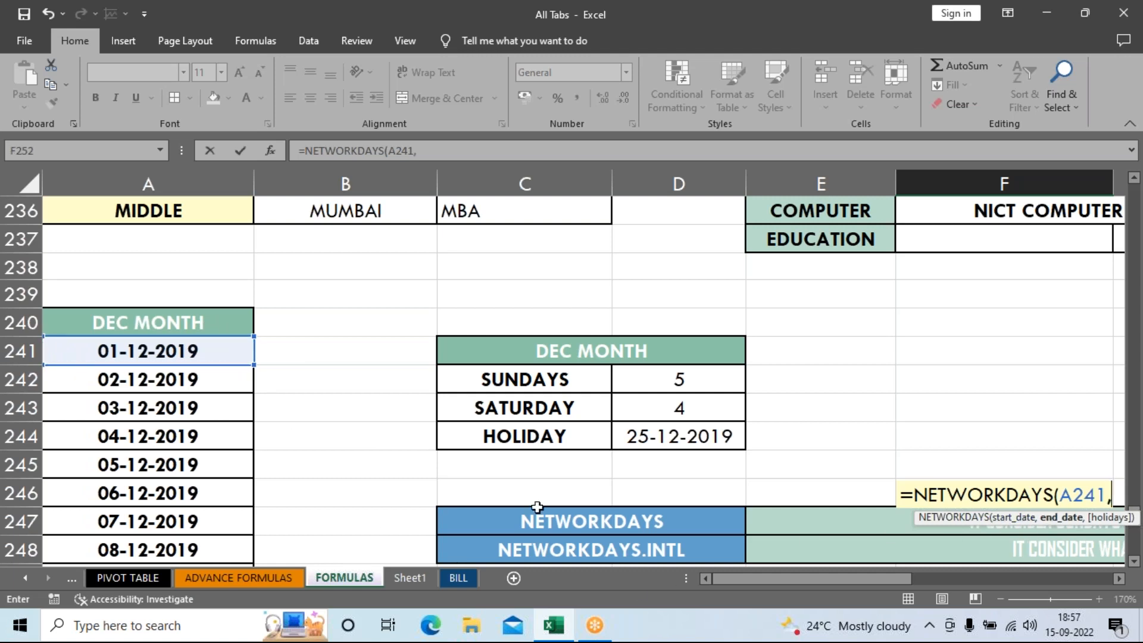
scroll(206, 395, "down", 10)
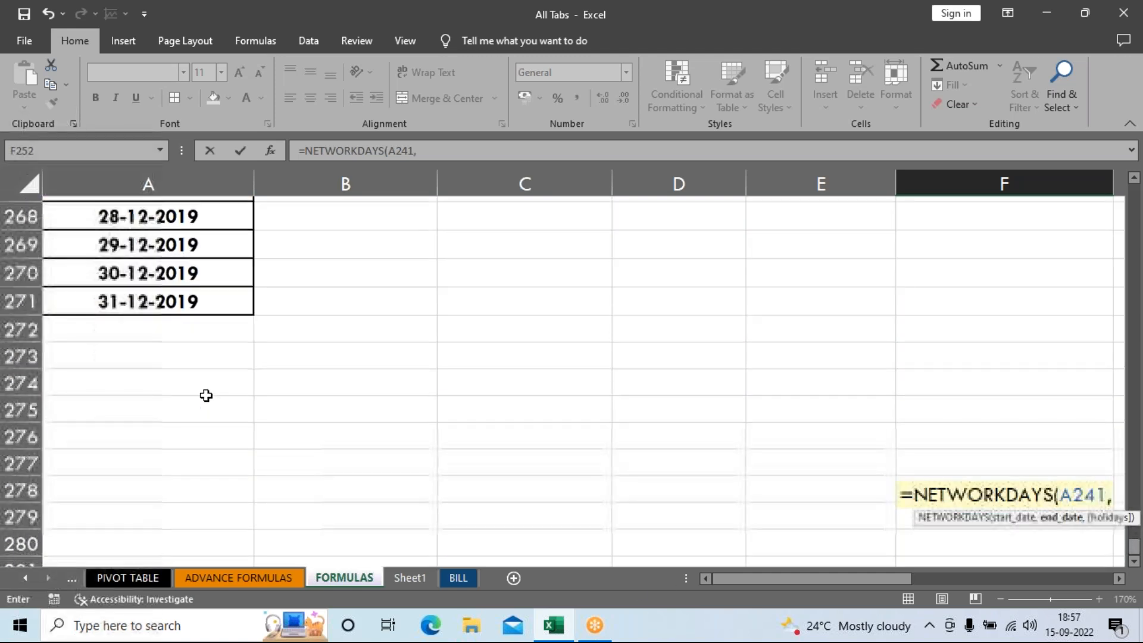
left_click(147, 266)
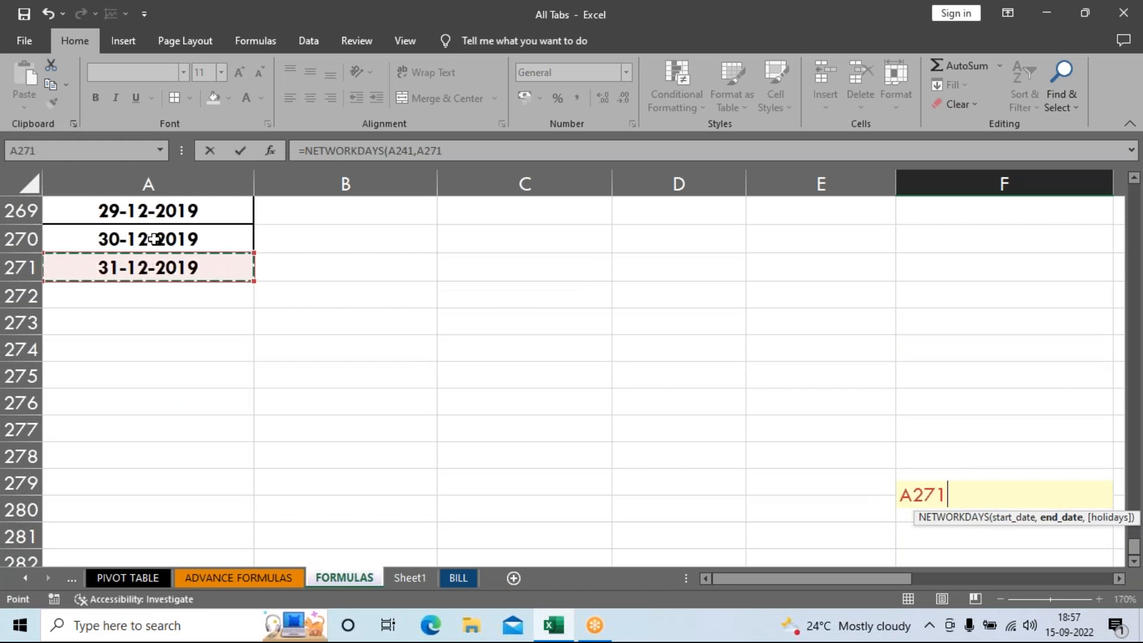
type(",")
Step: Add the holiday date in D244 as the holidays argument of the F252 formula and commit it
scroll(447, 350, "up", 7)
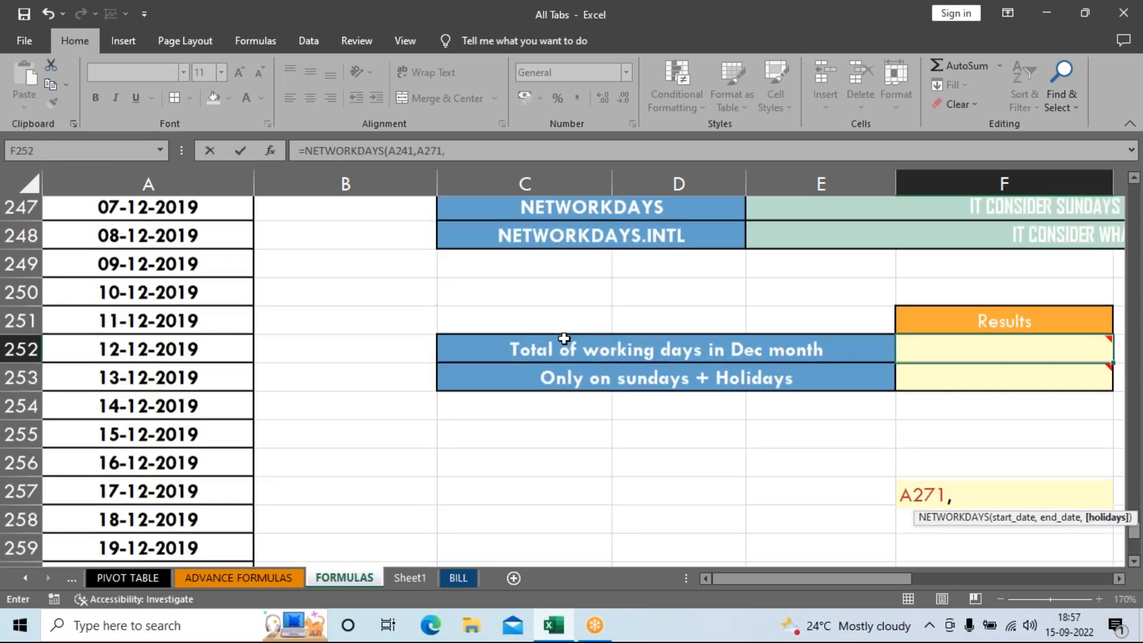
scroll(564, 339, "up", 3)
scroll(572, 332, "down", 1)
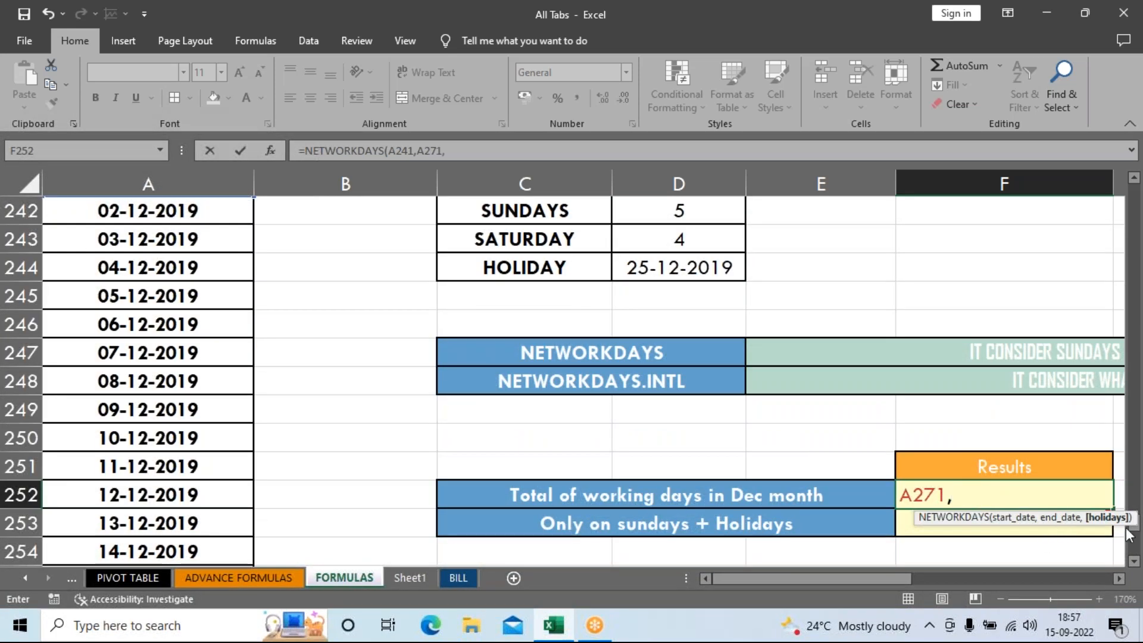
scroll(645, 358, "up", 1)
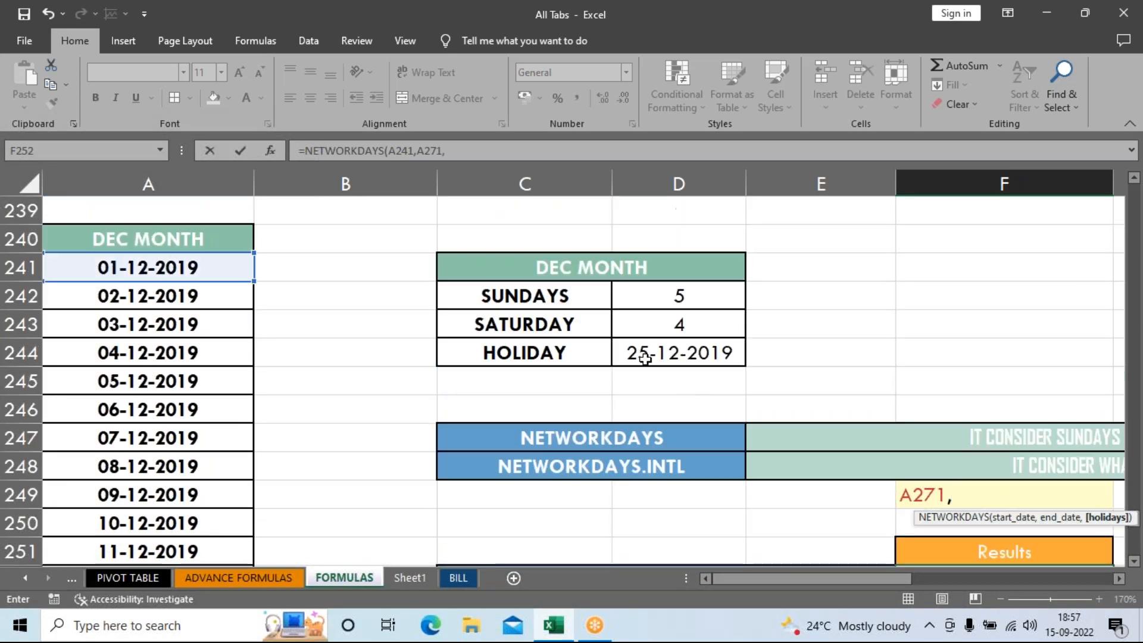
left_click(665, 358)
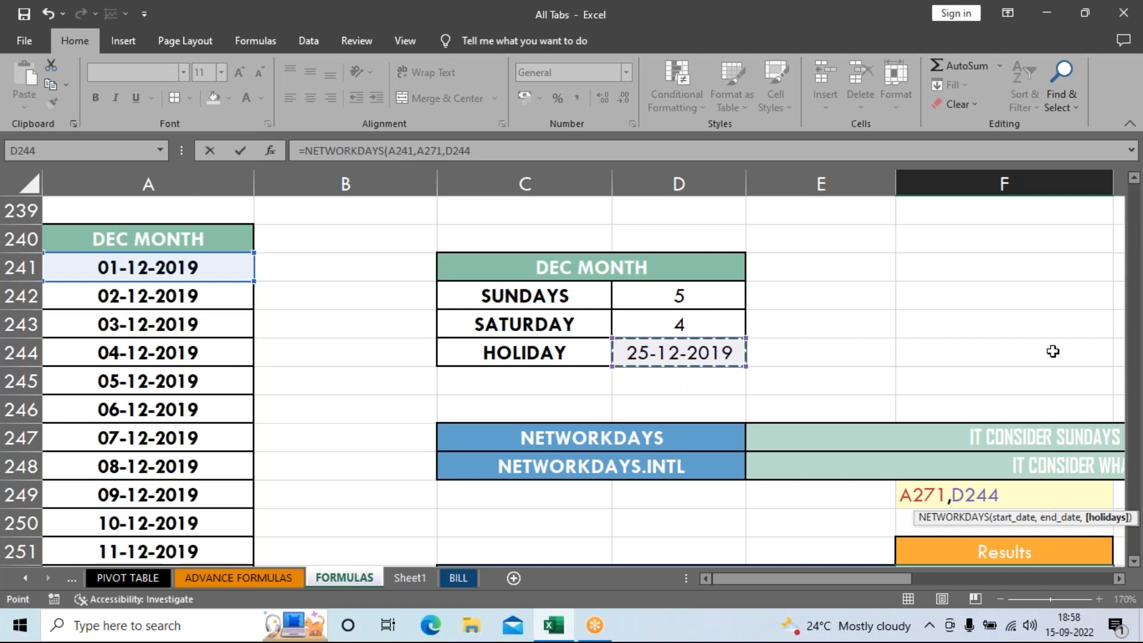
key("Return")
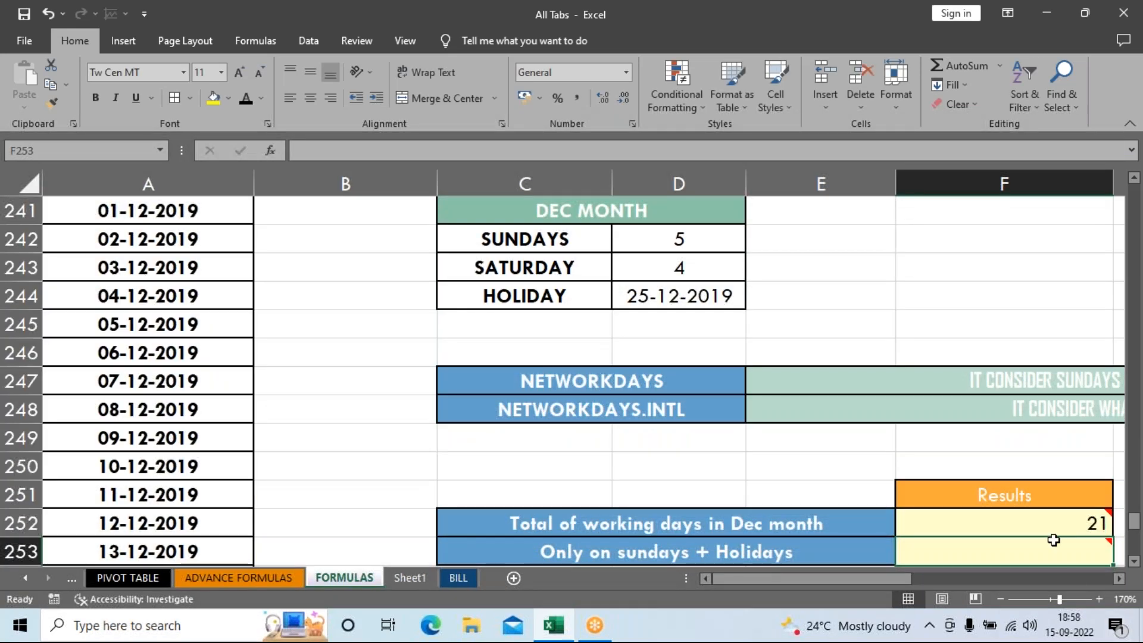
Step: Clear the NETWORKDAYS formula from F252
left_click(1041, 526)
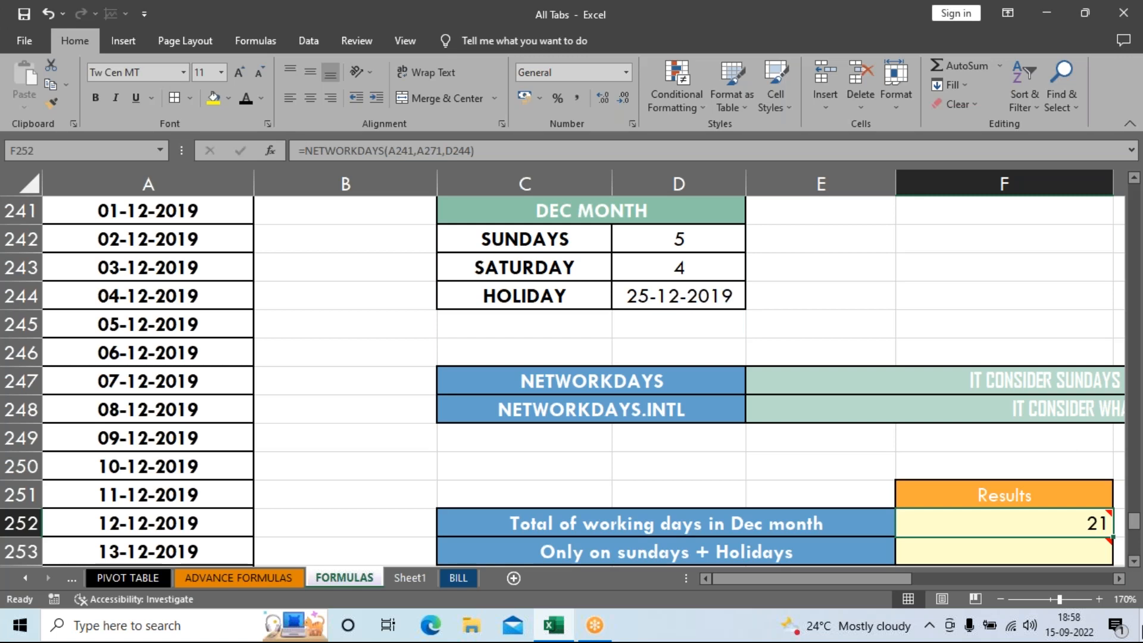
key("Delete")
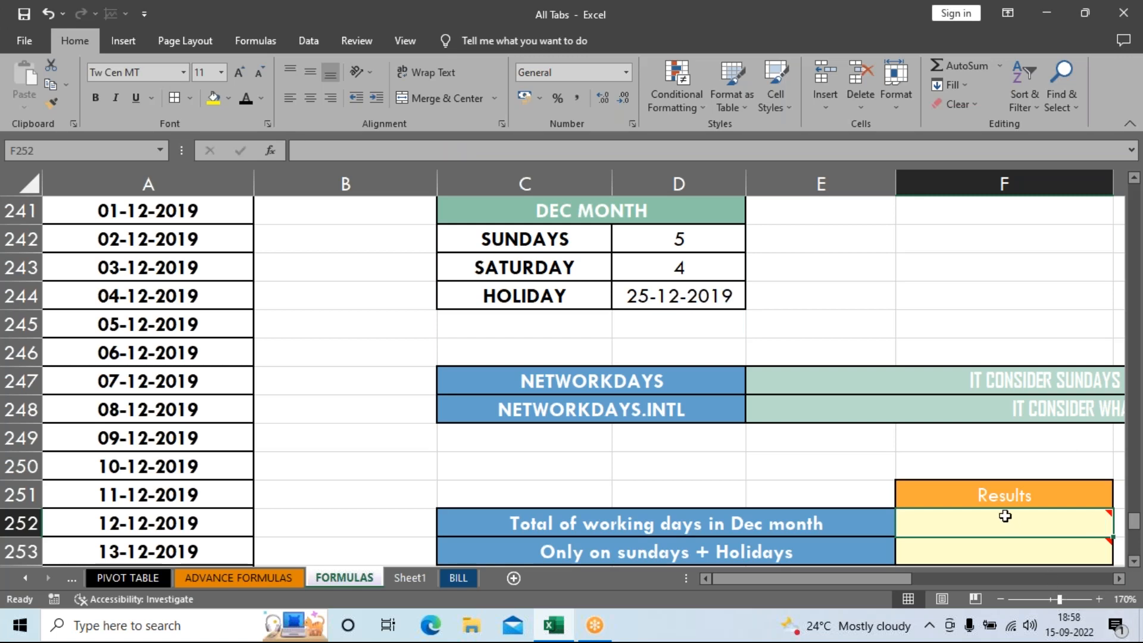
left_click(821, 446)
scroll(648, 519, "down", 1)
scroll(689, 477, "up", 1)
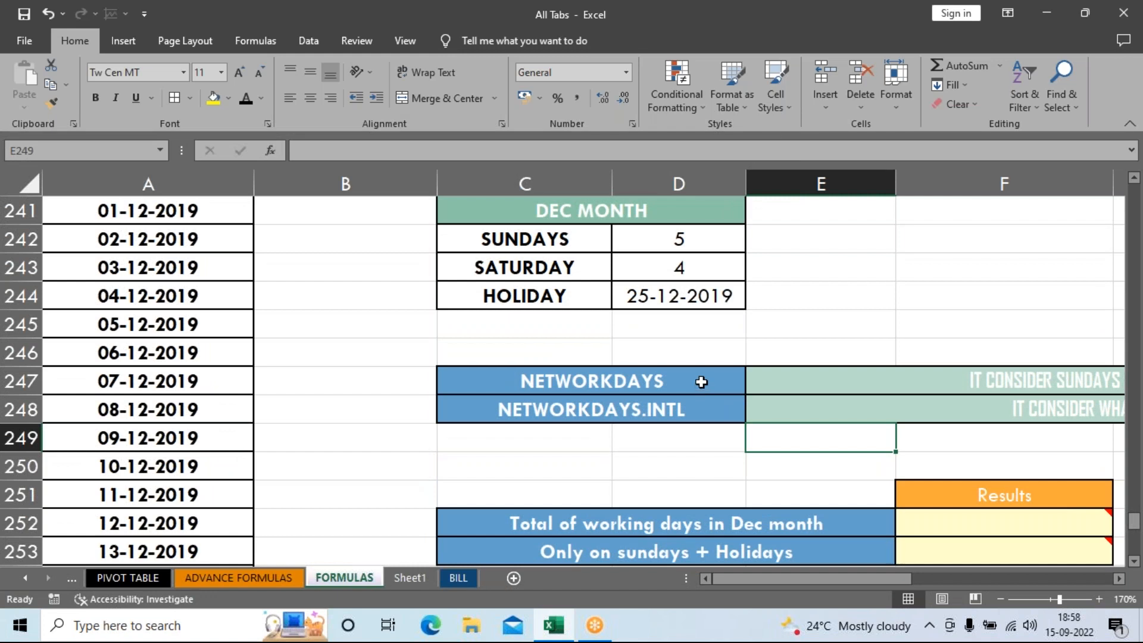
Step: Add a "cl" row in C245 below HOLIDAY and fill the date from D244 down to D245 as 26-12-2019
left_click(502, 323)
type("cl")
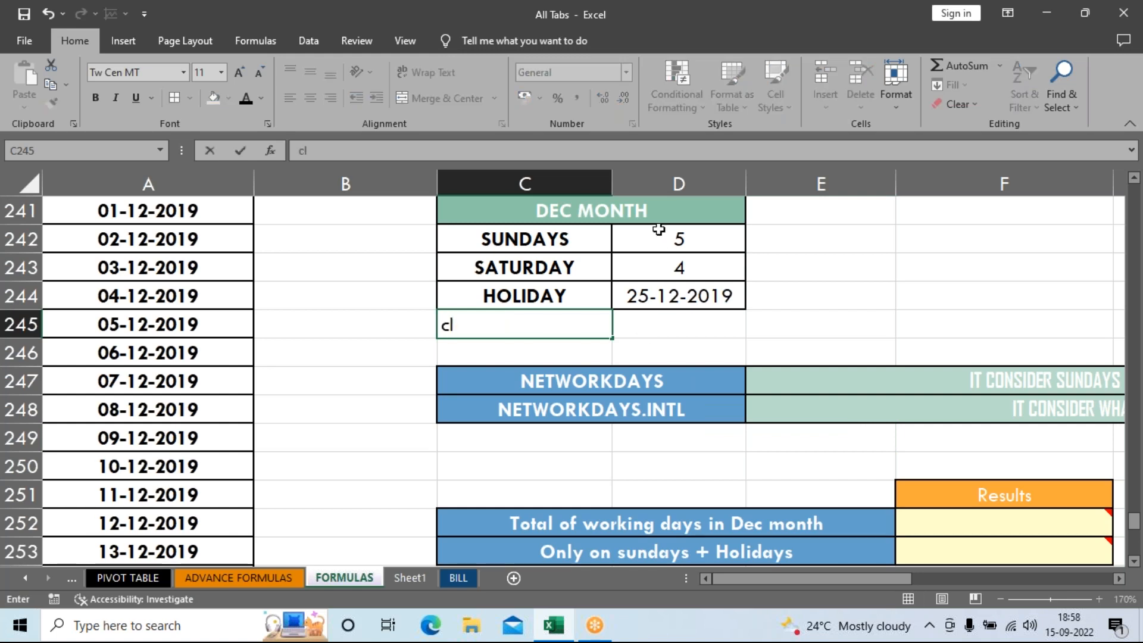
key("Return")
left_click(673, 296)
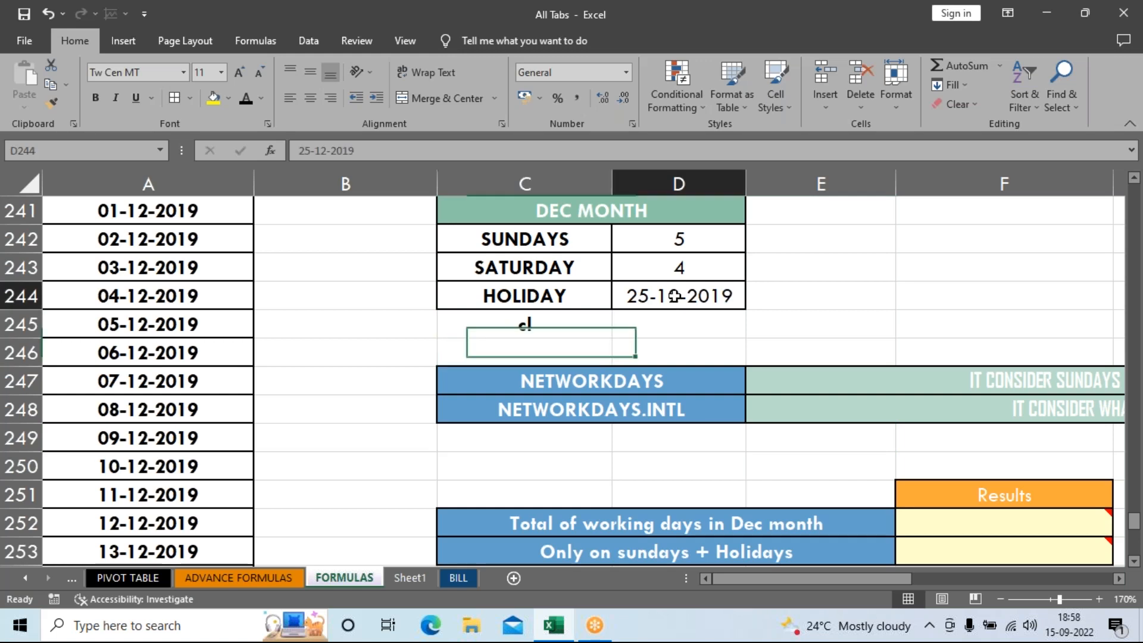
left_click_drag(745, 310, 744, 331)
left_click(813, 319)
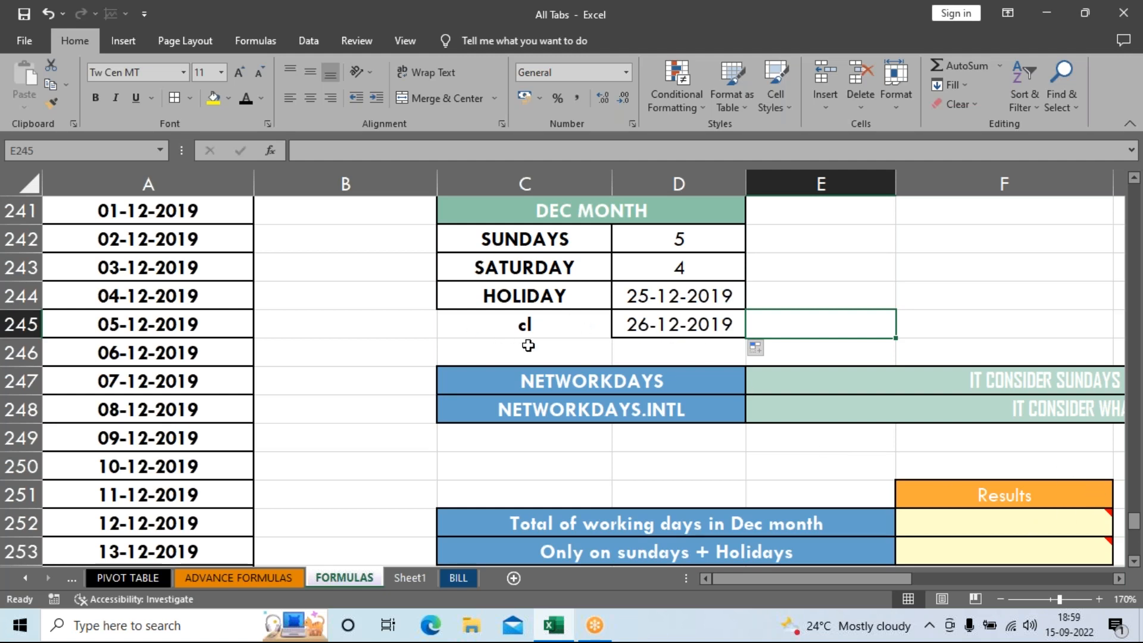
Step: Begin a new NETWORKDAYS formula in F252 using A241 as the start date and A271 as the end date
left_click(1010, 528)
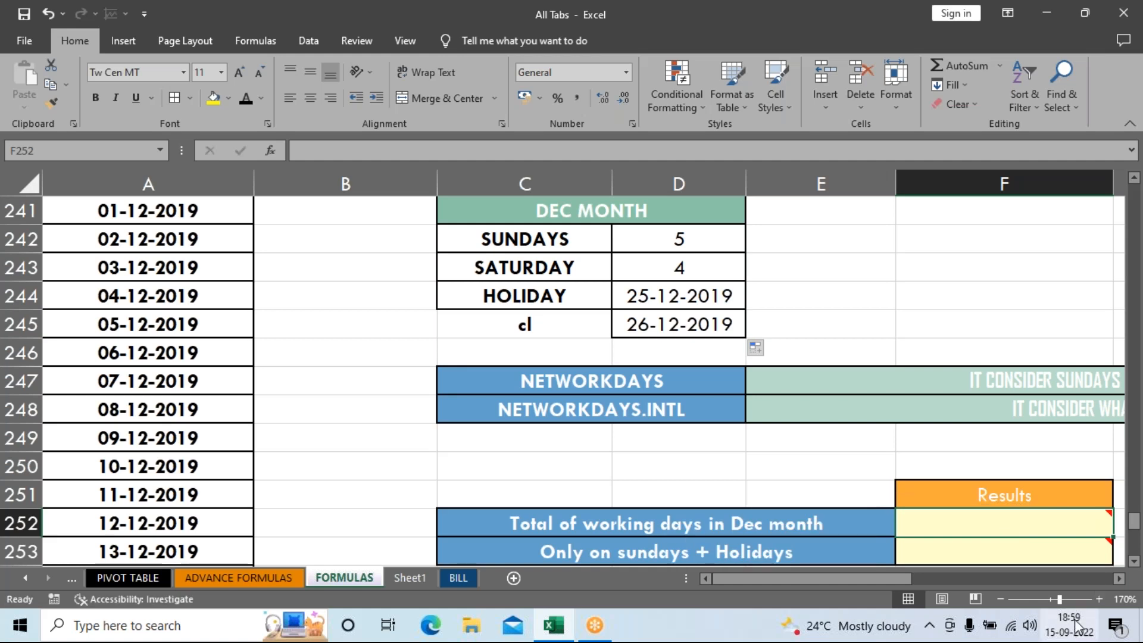
type("=net")
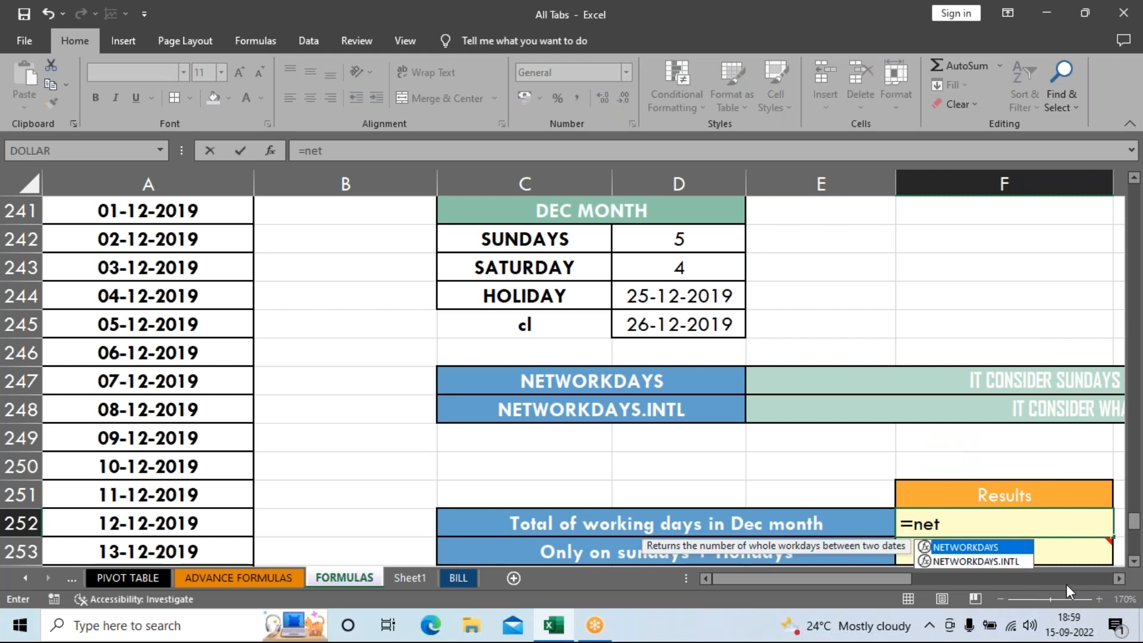
key("Tab")
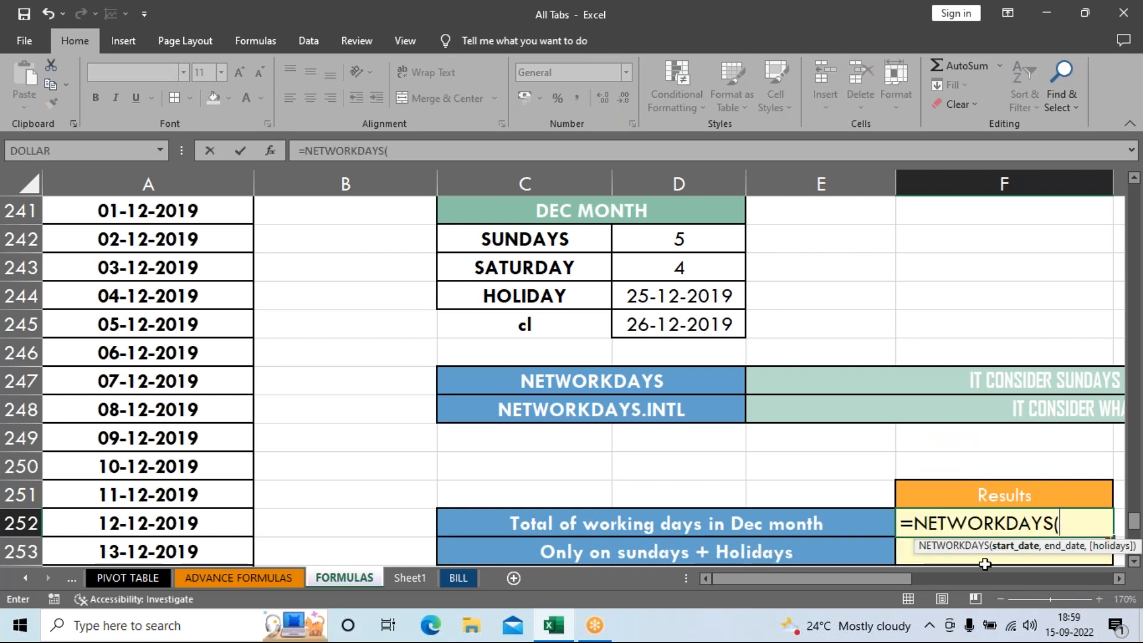
scroll(487, 466, "up", 2)
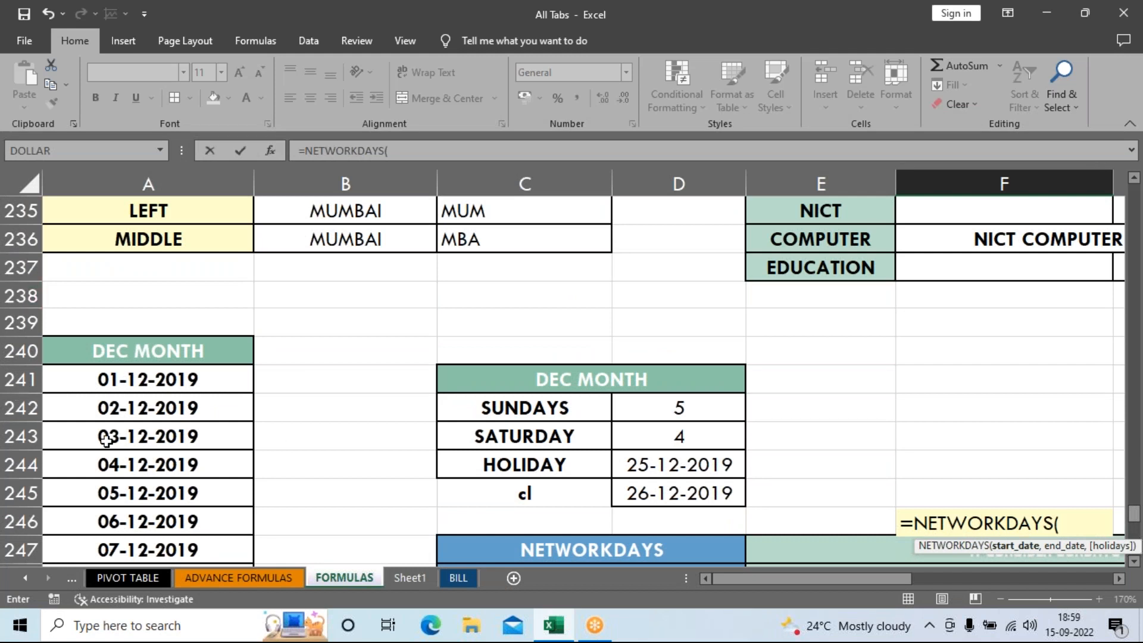
left_click(155, 385)
type(",")
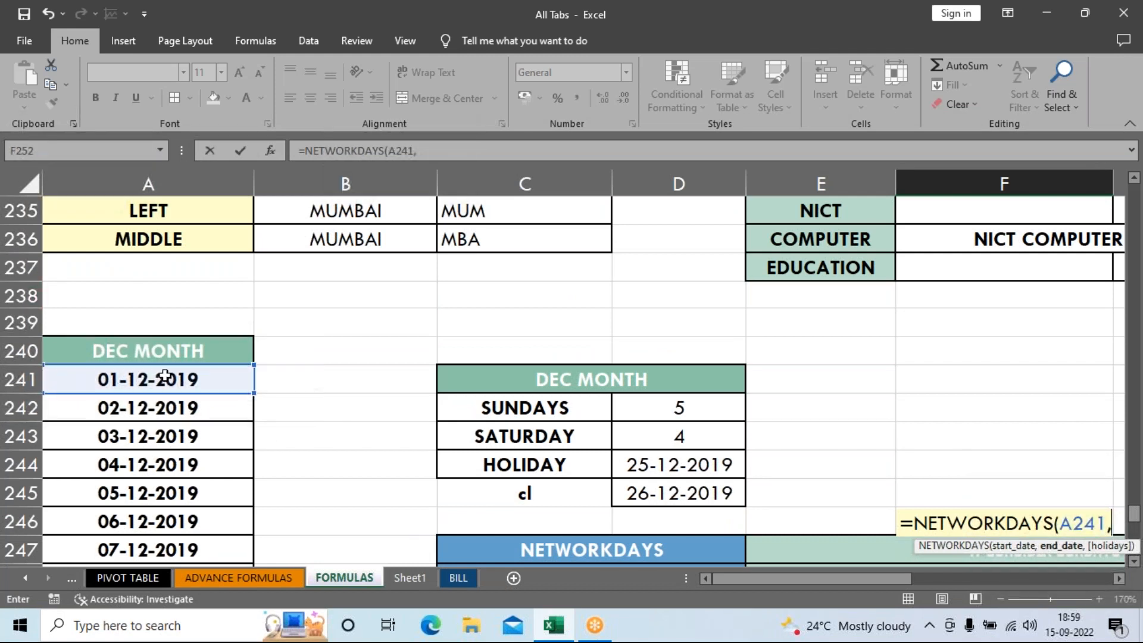
scroll(158, 387, "down", 8)
scroll(168, 390, "down", 2)
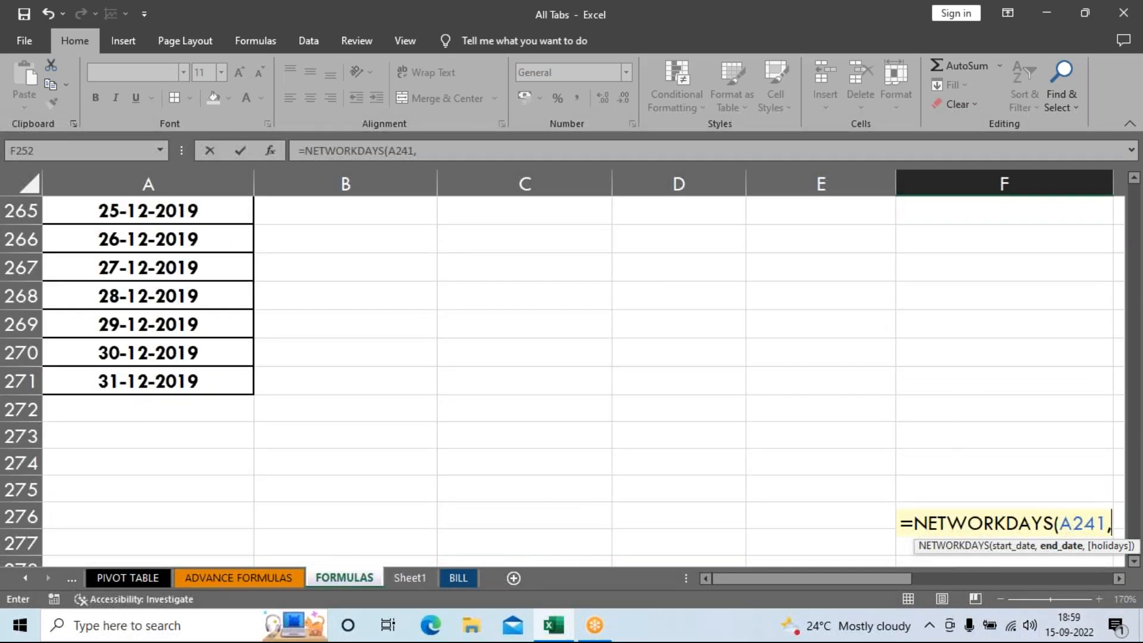
left_click(133, 386)
type(",")
Step: Use the range D244:D245 as the holidays argument in F252, commit the formula and check it
scroll(970, 421, "up", 5)
scroll(1047, 431, "up", 2)
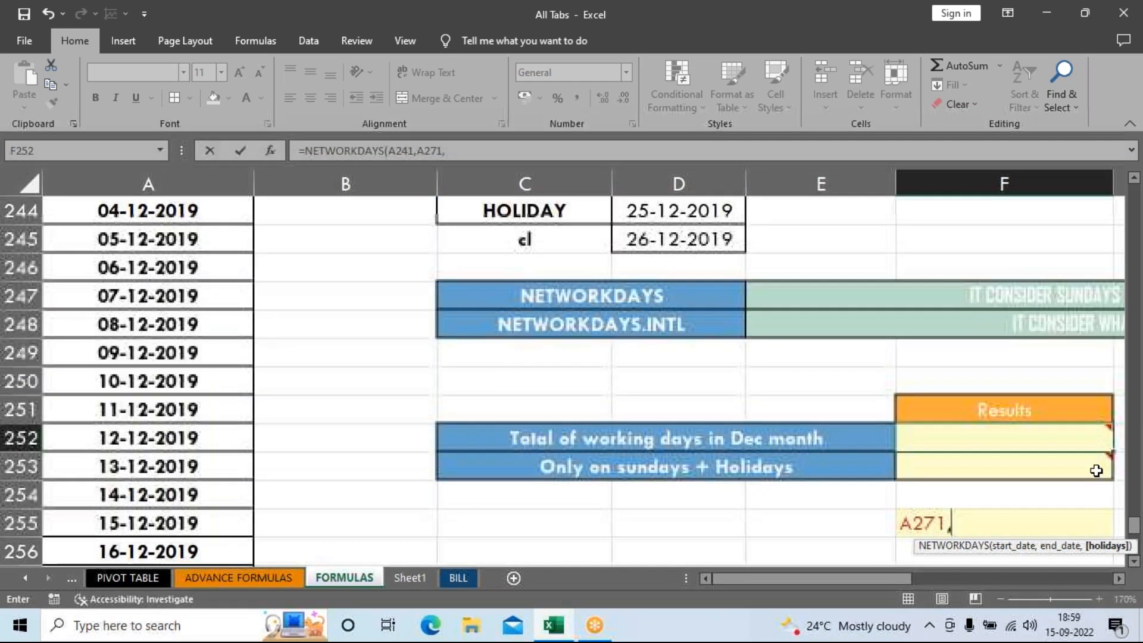
scroll(840, 457, "up", 1)
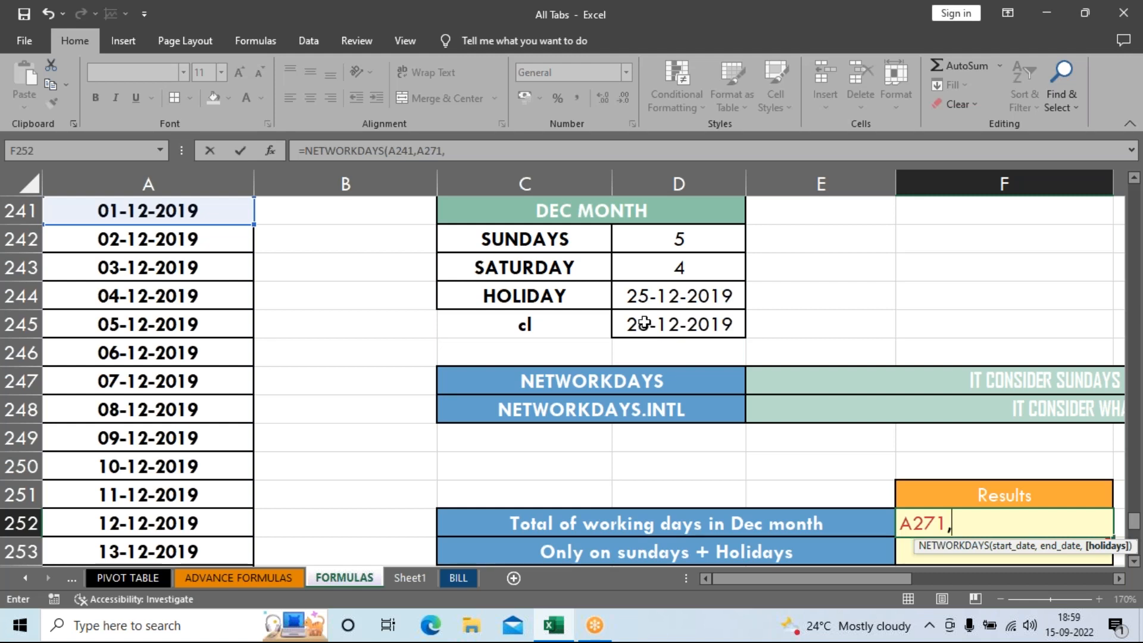
left_click(662, 300)
left_click_drag(662, 299, 664, 321)
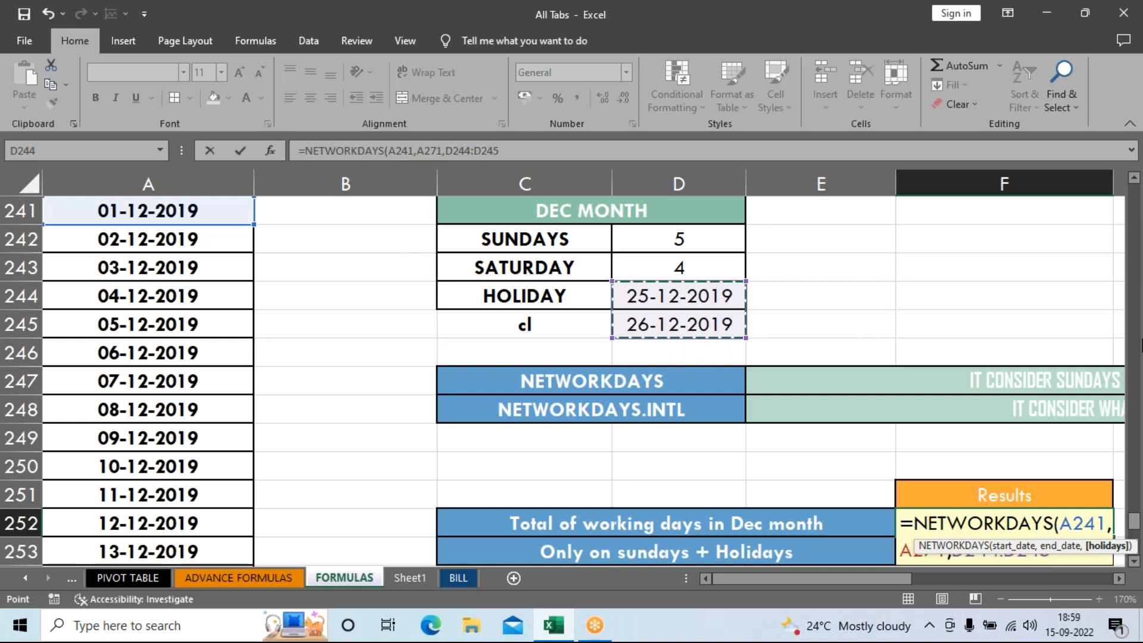
key("Return")
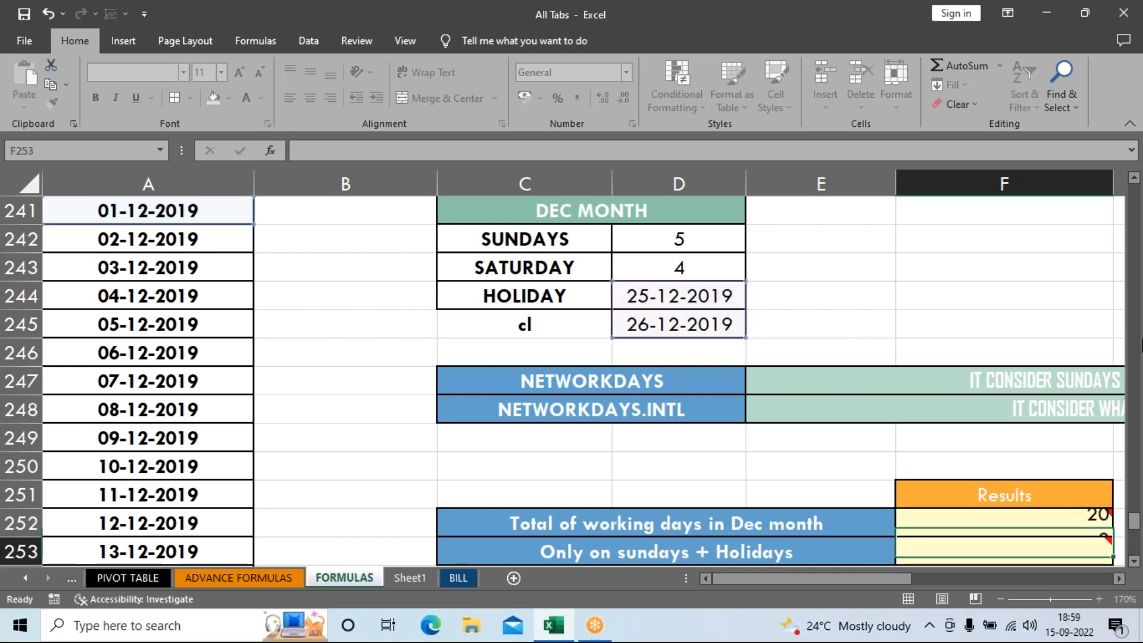
left_click(994, 525)
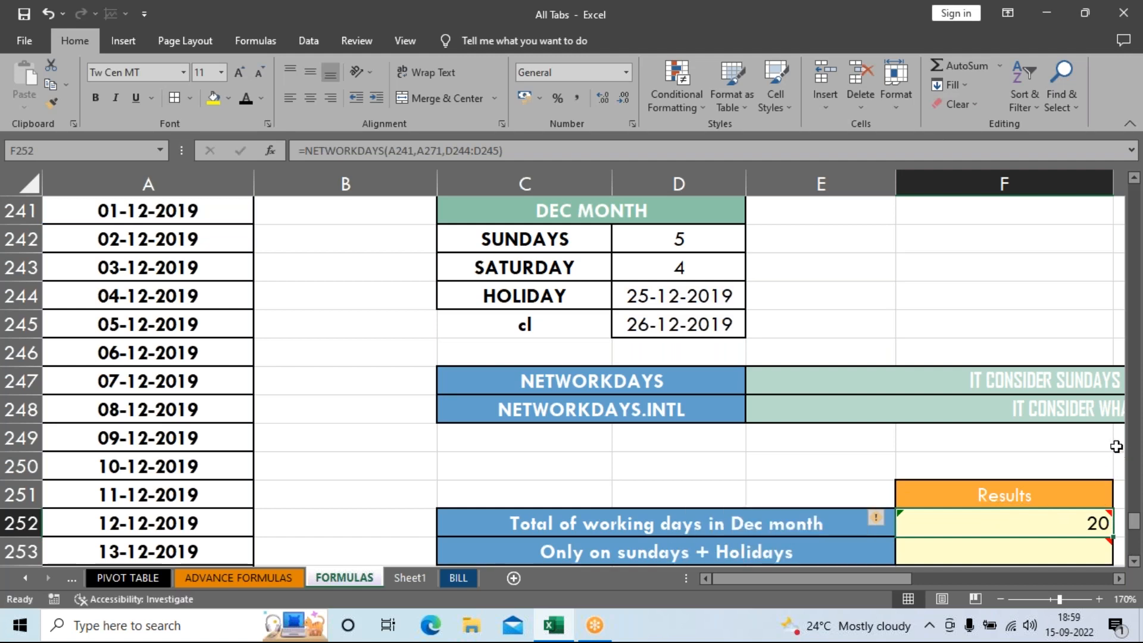
scroll(1116, 446, "down", 1)
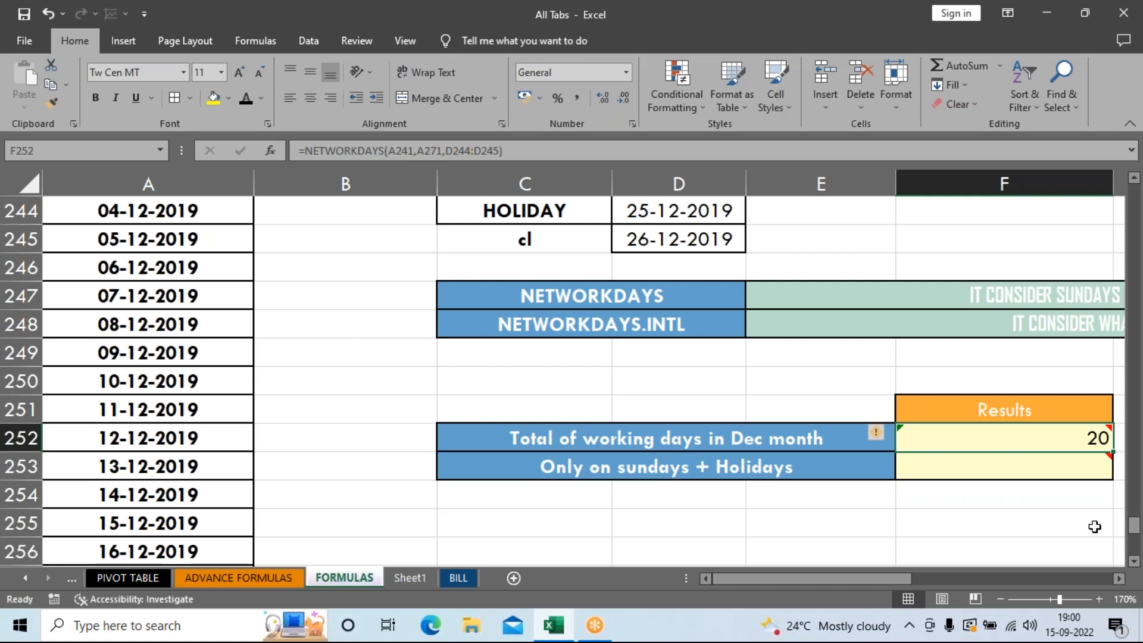
Step: Begin a NETWORKDAYS.INTL formula in F253 with A241 as the start date and A271 as the end date
left_click(954, 475)
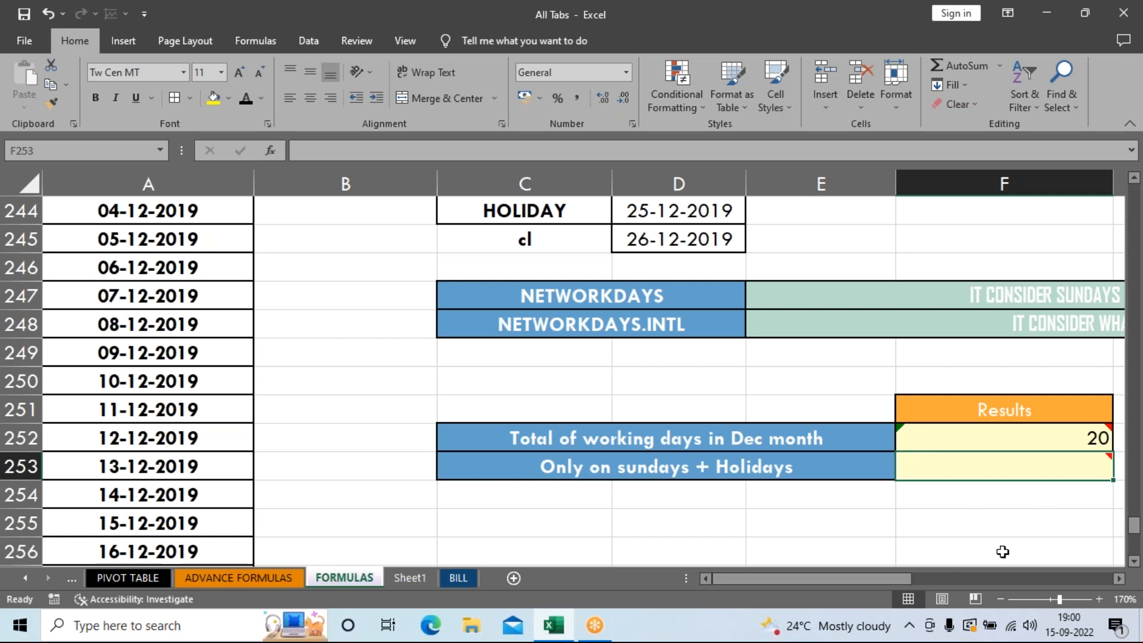
left_click_drag(867, 578, 893, 578)
type("=net")
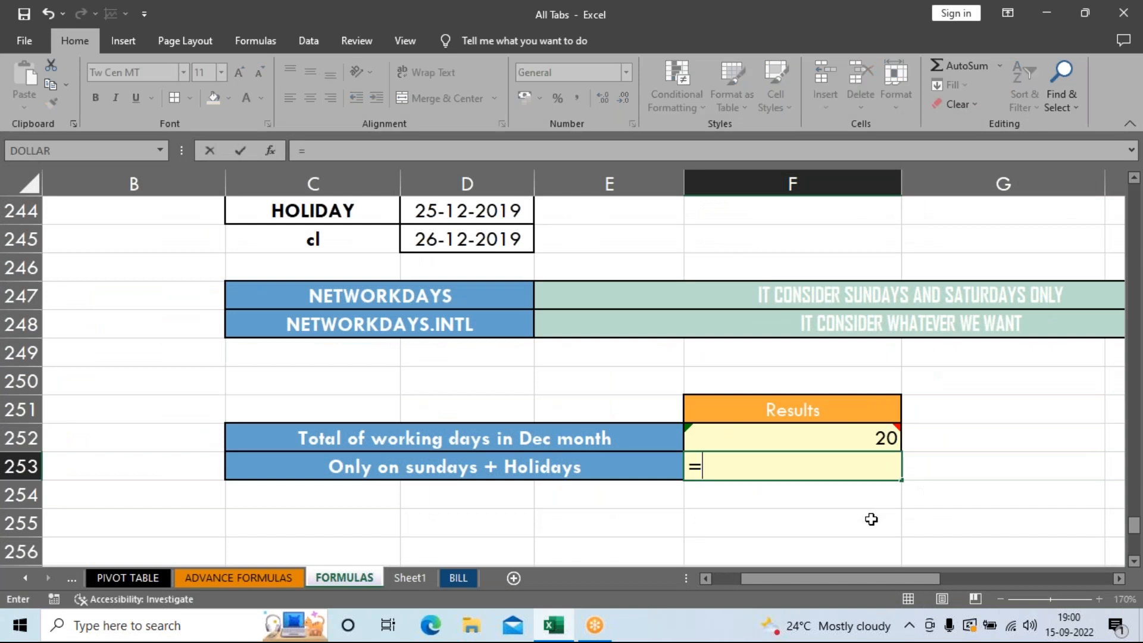
key("Down")
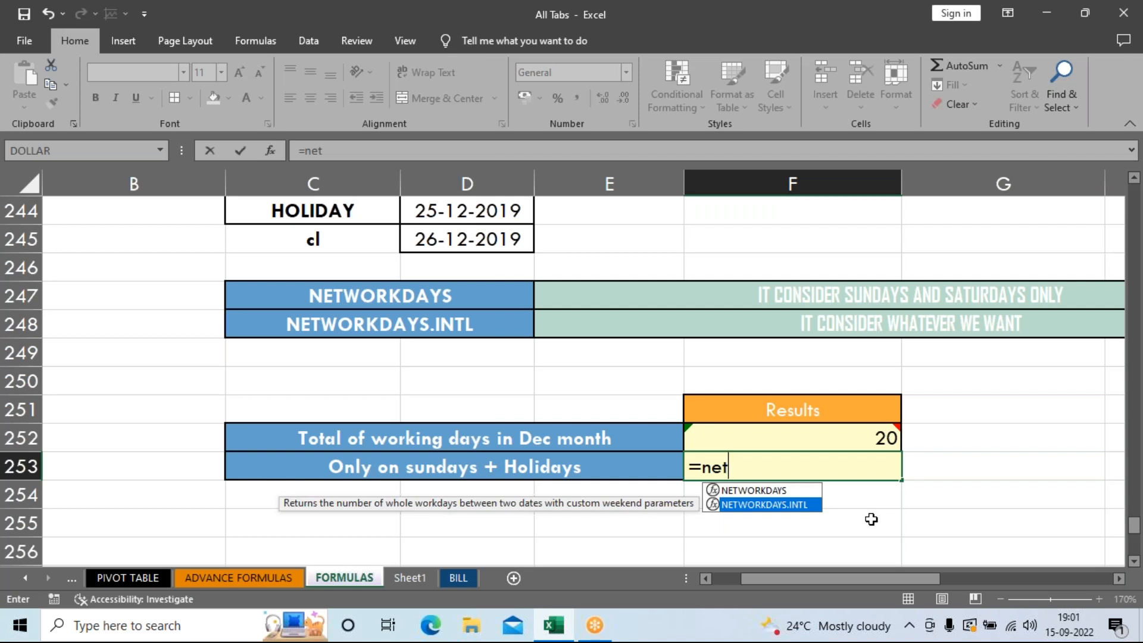
key("Tab")
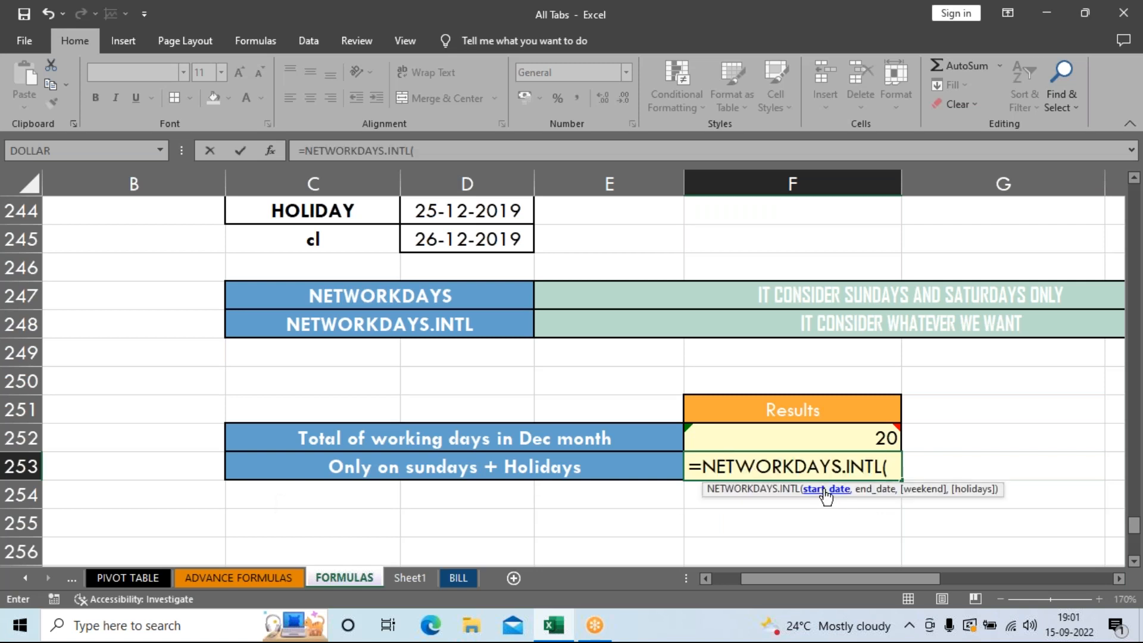
left_click_drag(881, 581, 846, 580)
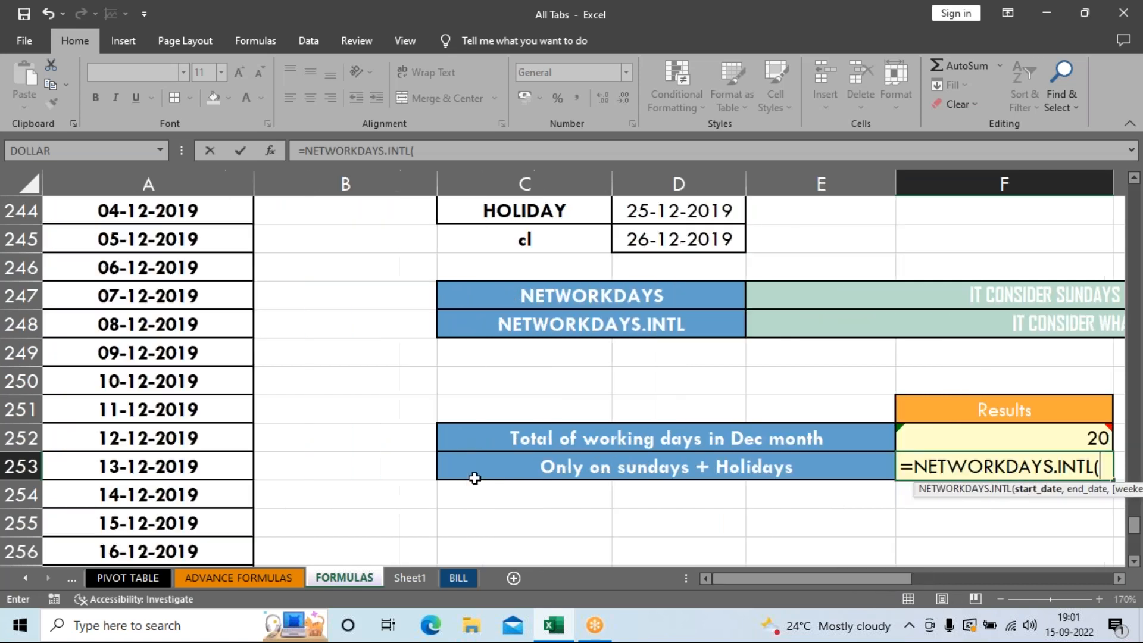
scroll(179, 369, "up", 4)
left_click(152, 462)
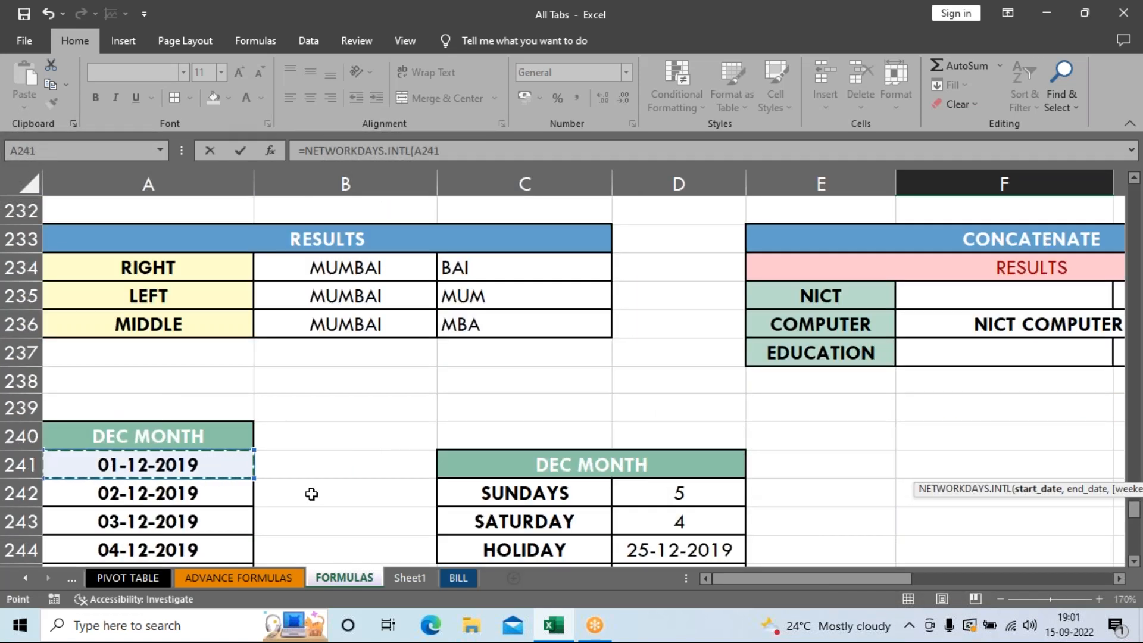
type(",")
scroll(401, 492, "down", 9)
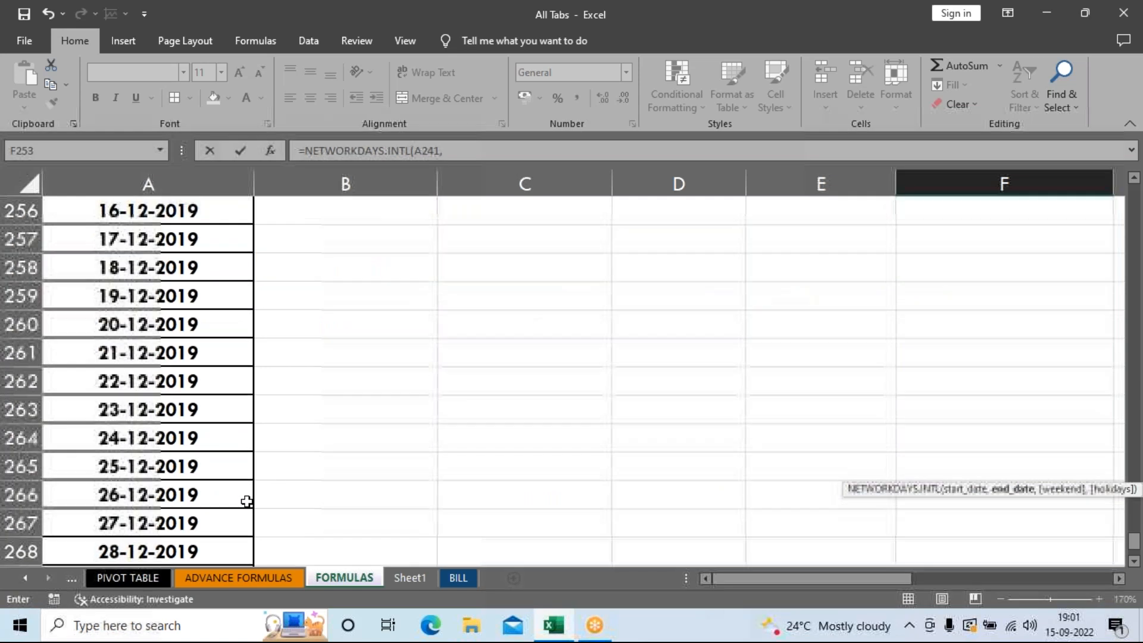
scroll(129, 535, "down", 2)
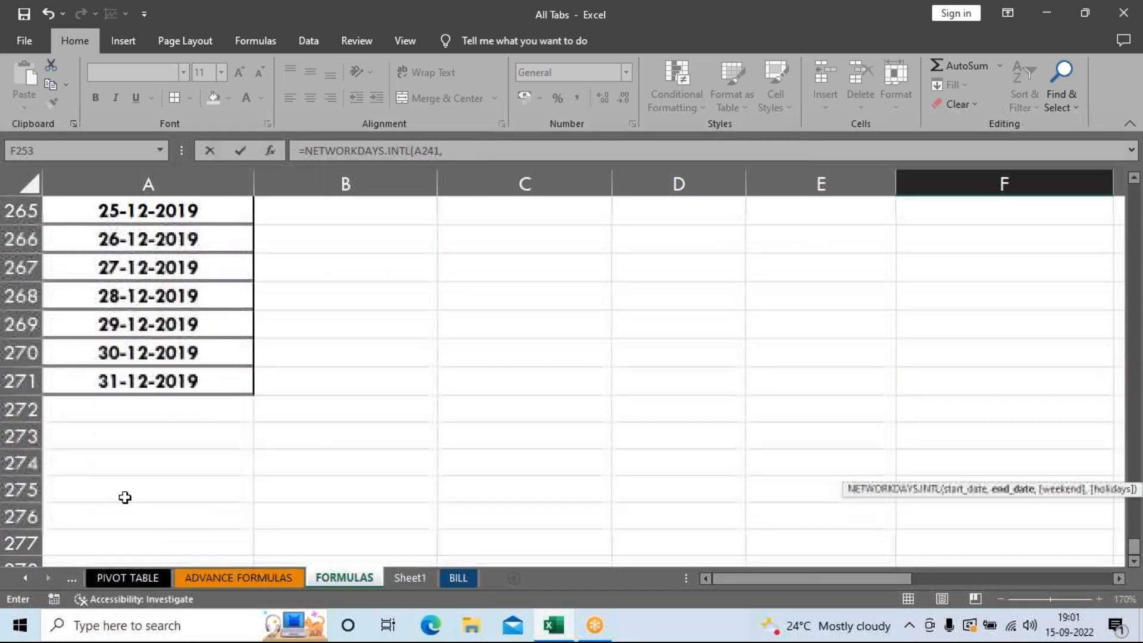
left_click(169, 382)
type(",")
Step: Choose 11 - Sunday only as the weekend argument of the NETWORKDAYS.INTL formula in F253
scroll(477, 457, "up", 6)
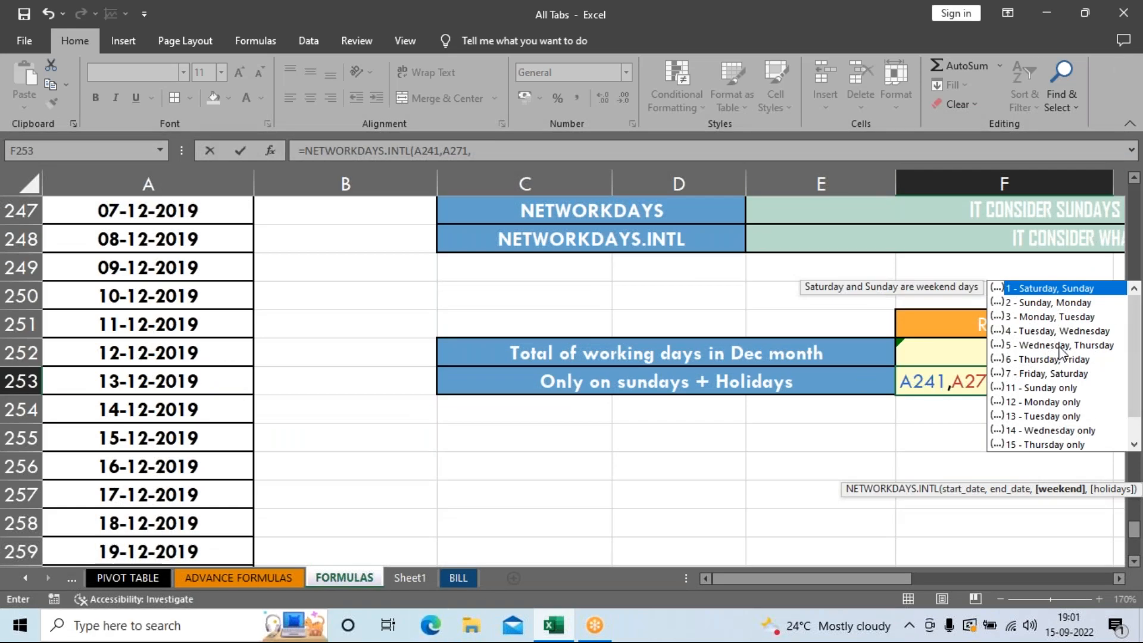
key("Down")
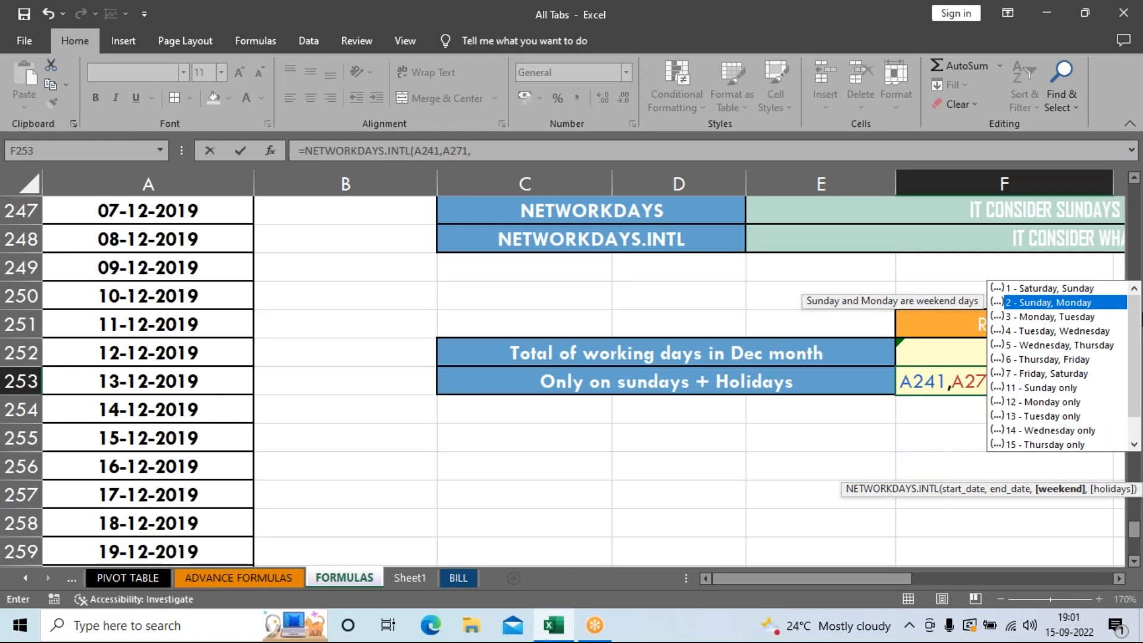
key("Down")
key("Down")
key("Down")
key("Down")
key("Down")
key("Down")
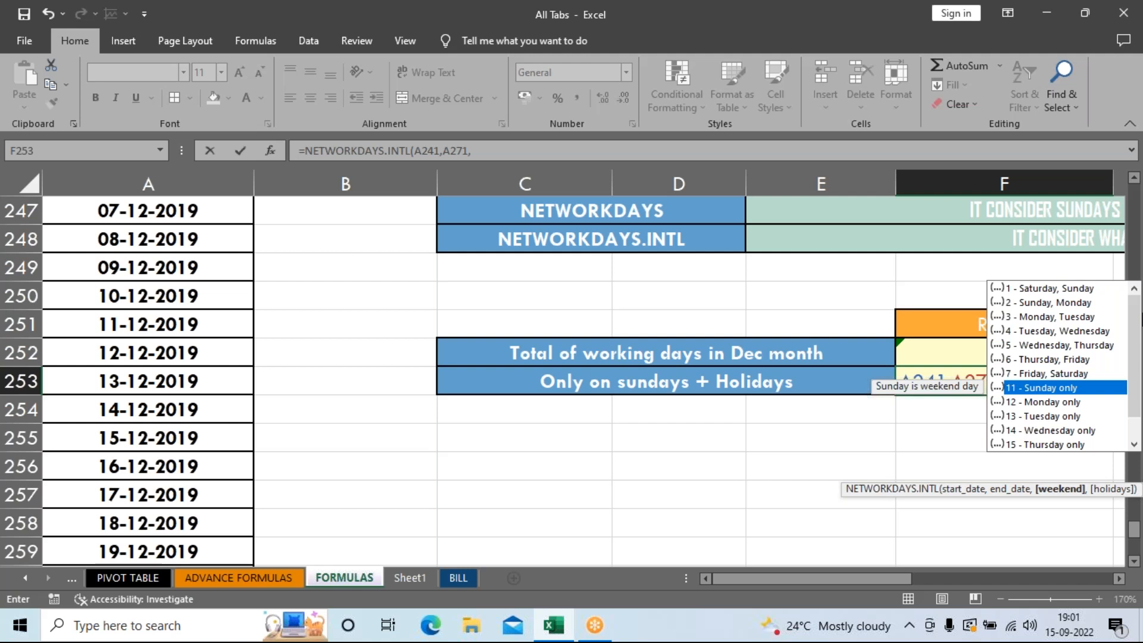
key("Tab")
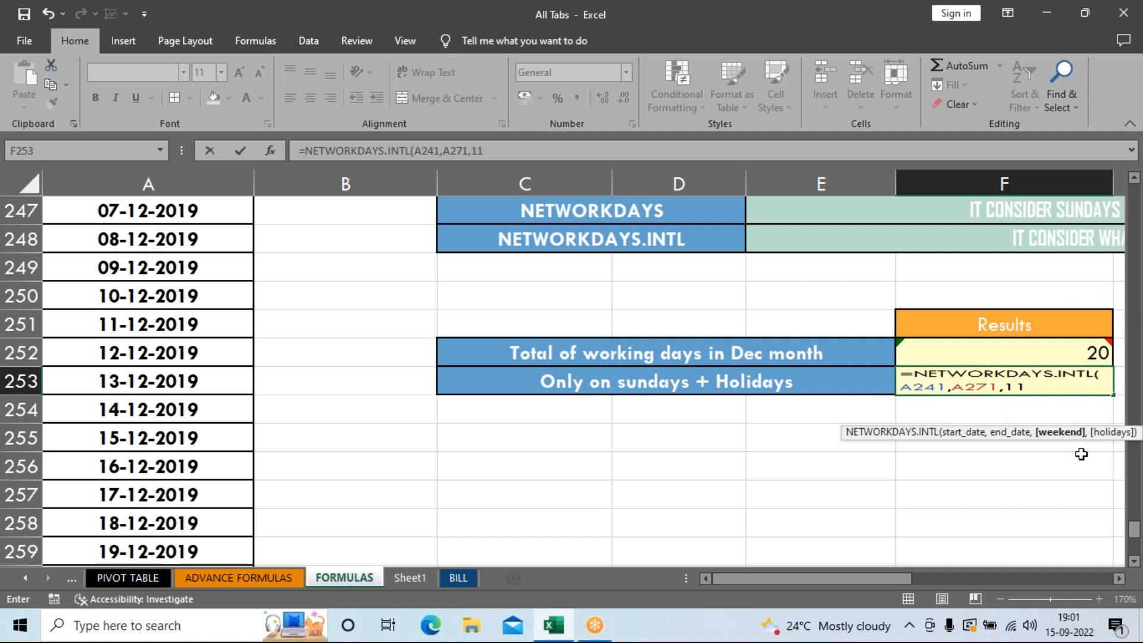
type(",")
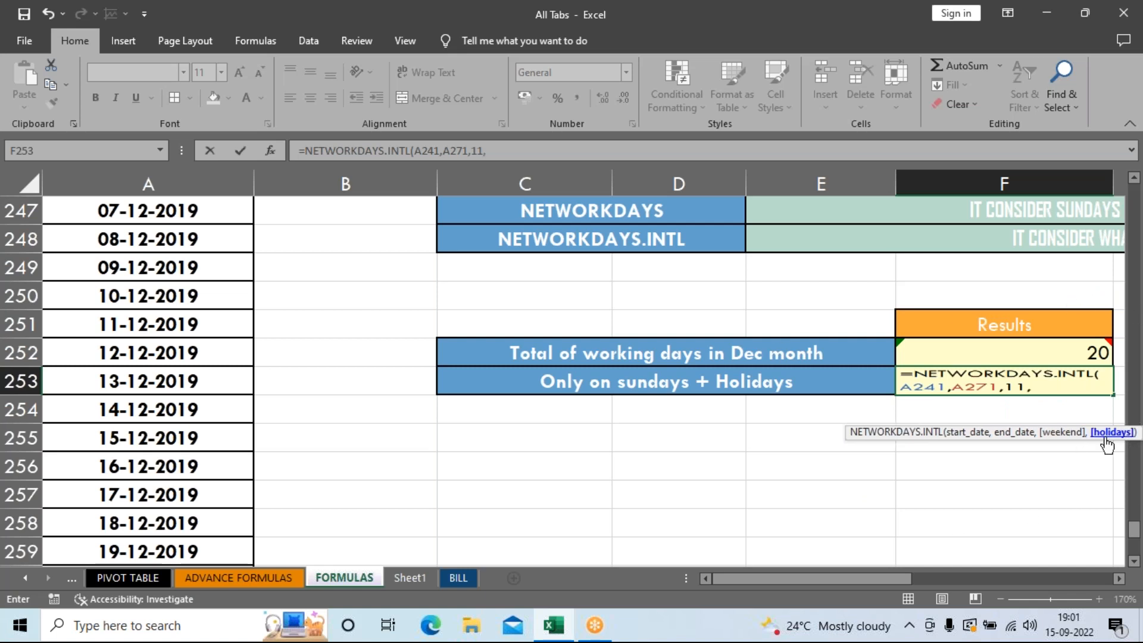
Step: Add D244:D245 as the holidays argument in F253, commit the formula and check the cell
scroll(947, 398, "up", 2)
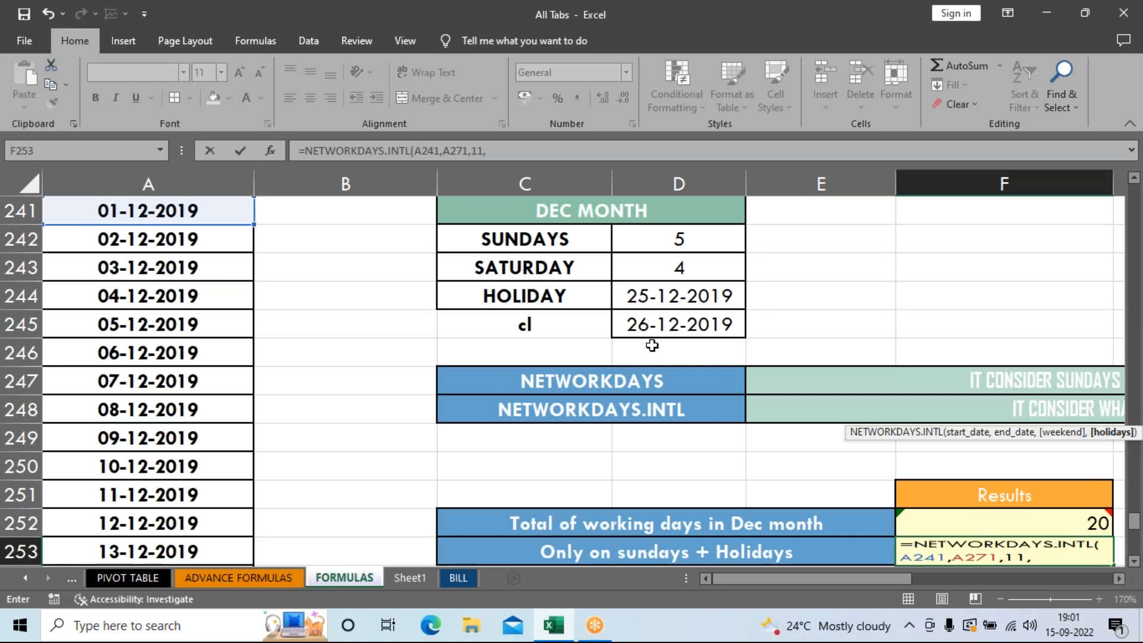
left_click_drag(658, 296, 658, 316)
key("Return")
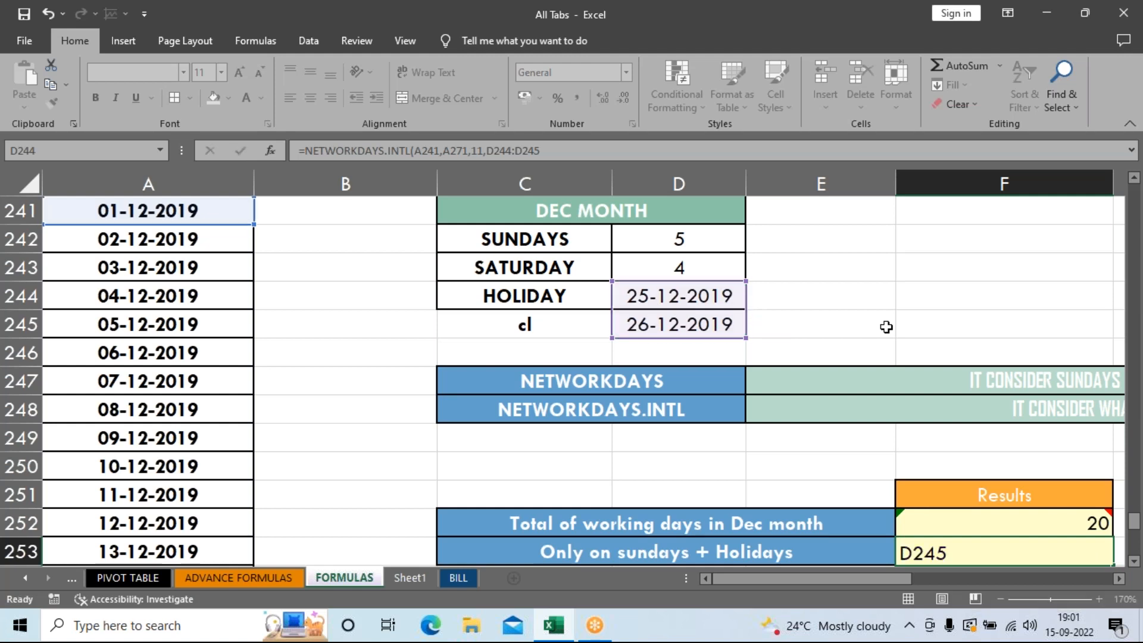
left_click(953, 525)
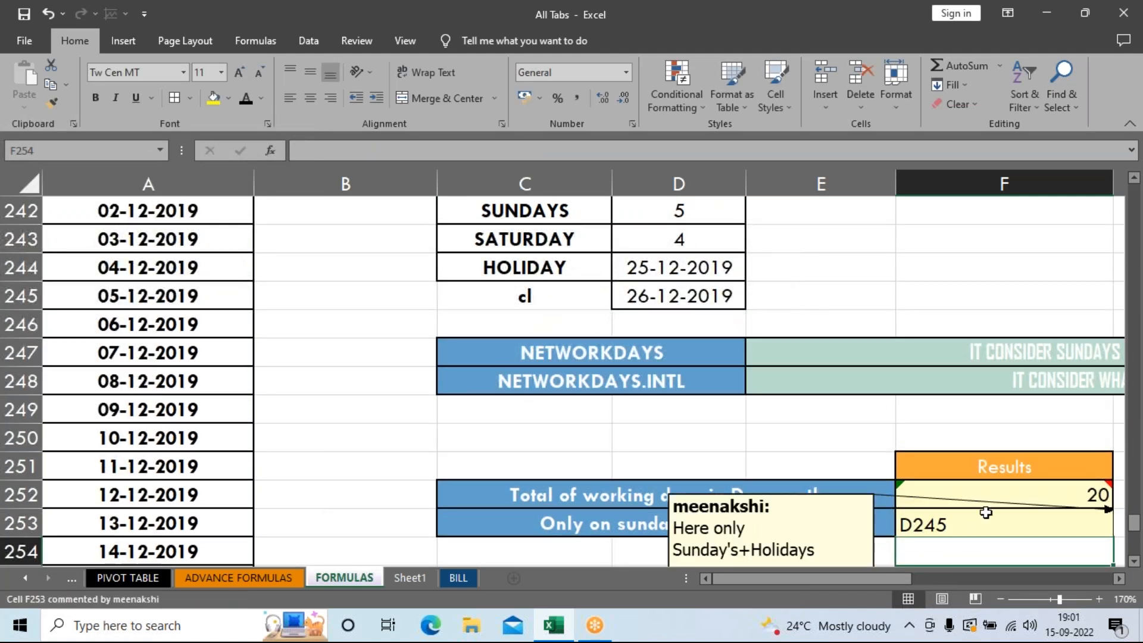
scroll(979, 527, "down", 1)
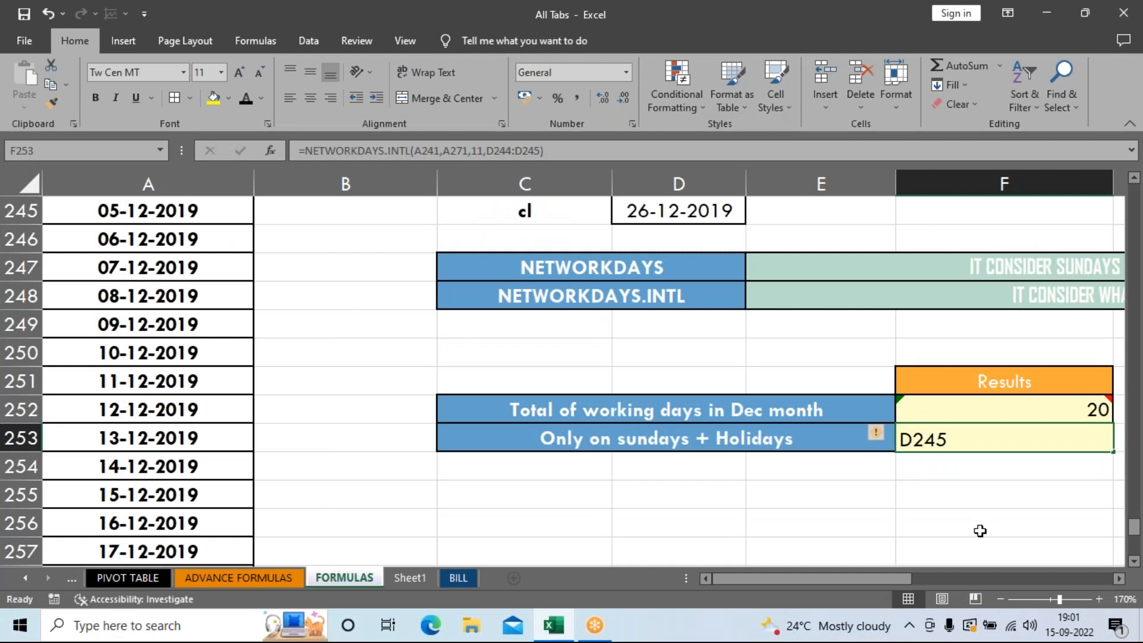
Step: Clear the NETWORKDAYS.INTL formula from F253
key("Delete")
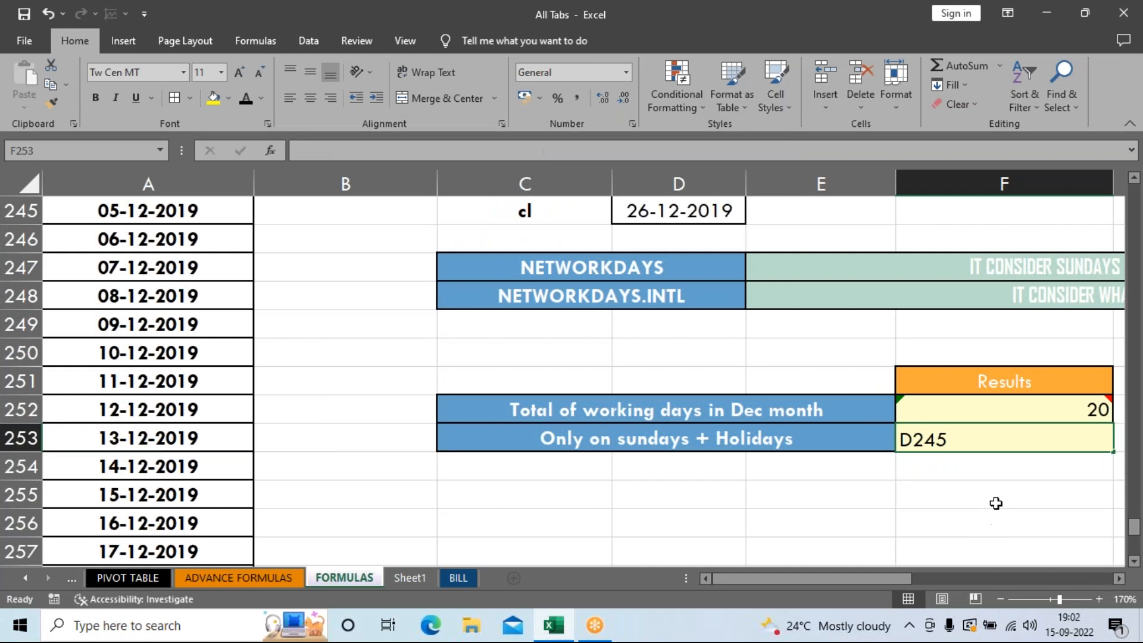
left_click(953, 514)
left_click(956, 443)
left_click(946, 495)
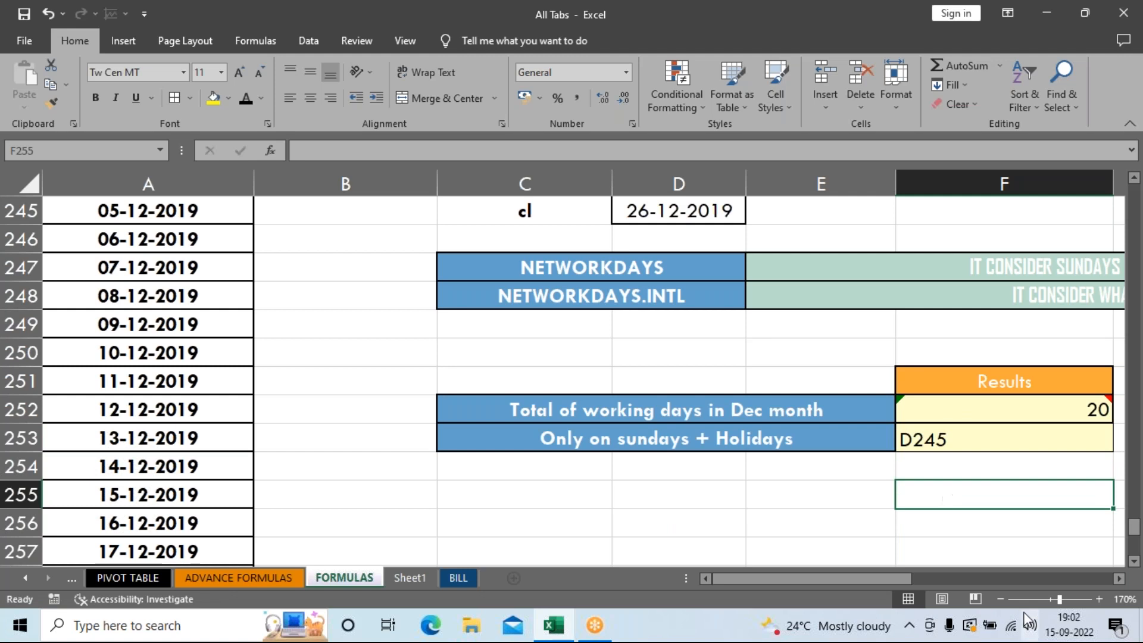
Step: Make row 253 slightly taller to give the Only on sundays + Holidays result cell more room
left_click_drag(756, 580, 814, 580)
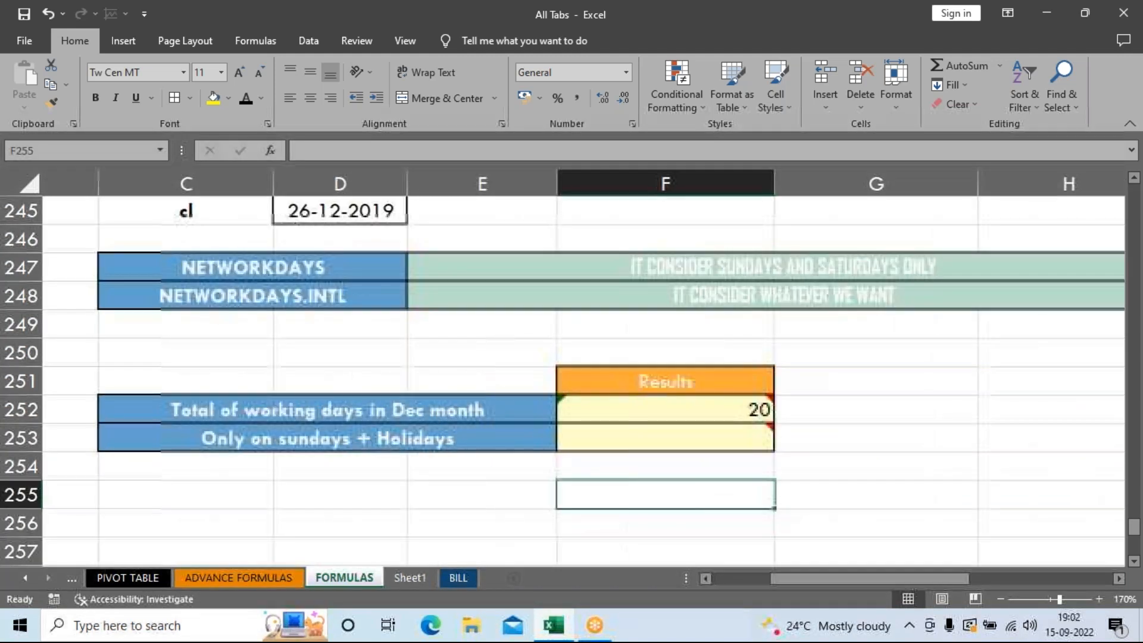
left_click(777, 485)
left_click(656, 441)
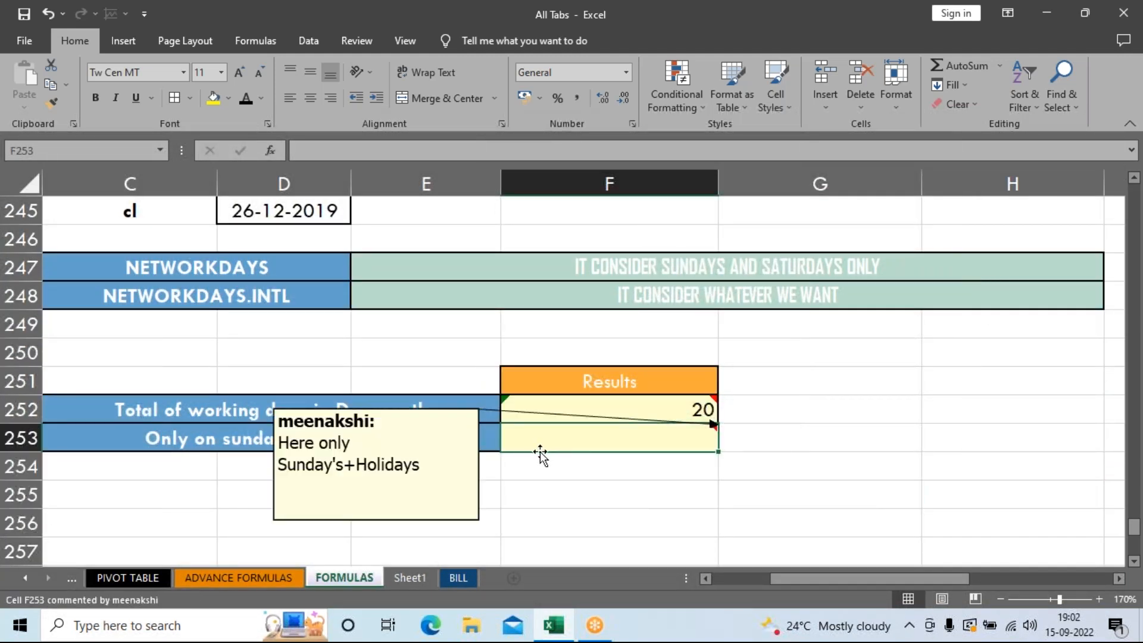
left_click_drag(21, 452, 21, 464)
left_click(684, 529)
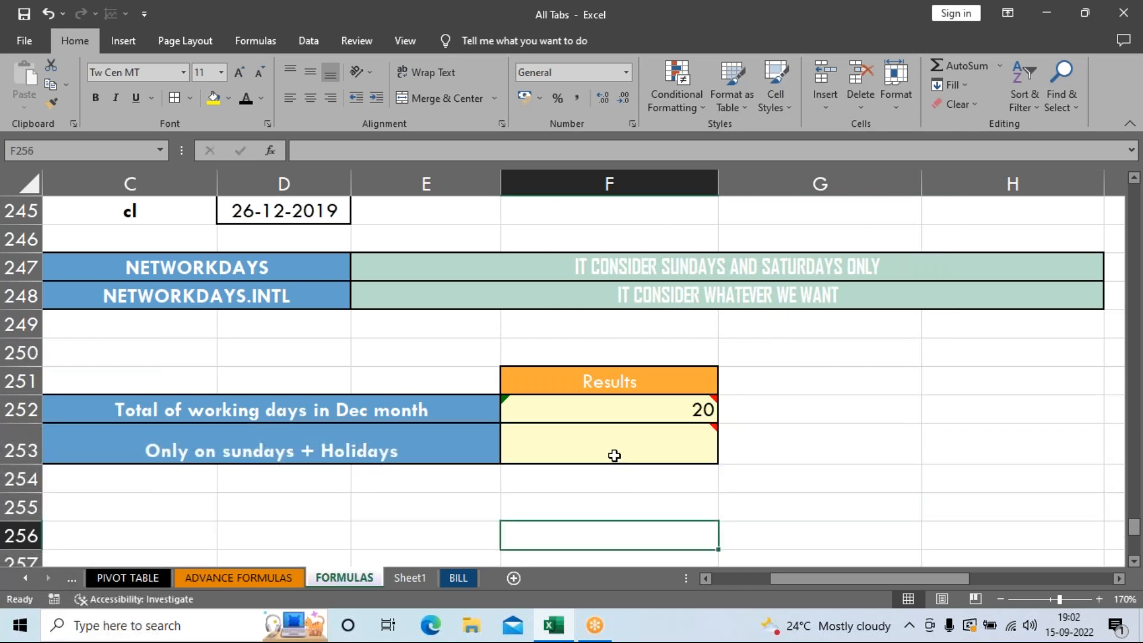
Step: Start a new NETWORKDAYS.INTL formula in F253, taking A241 as the start date and A271 as the end date
left_click(615, 457)
type("=net")
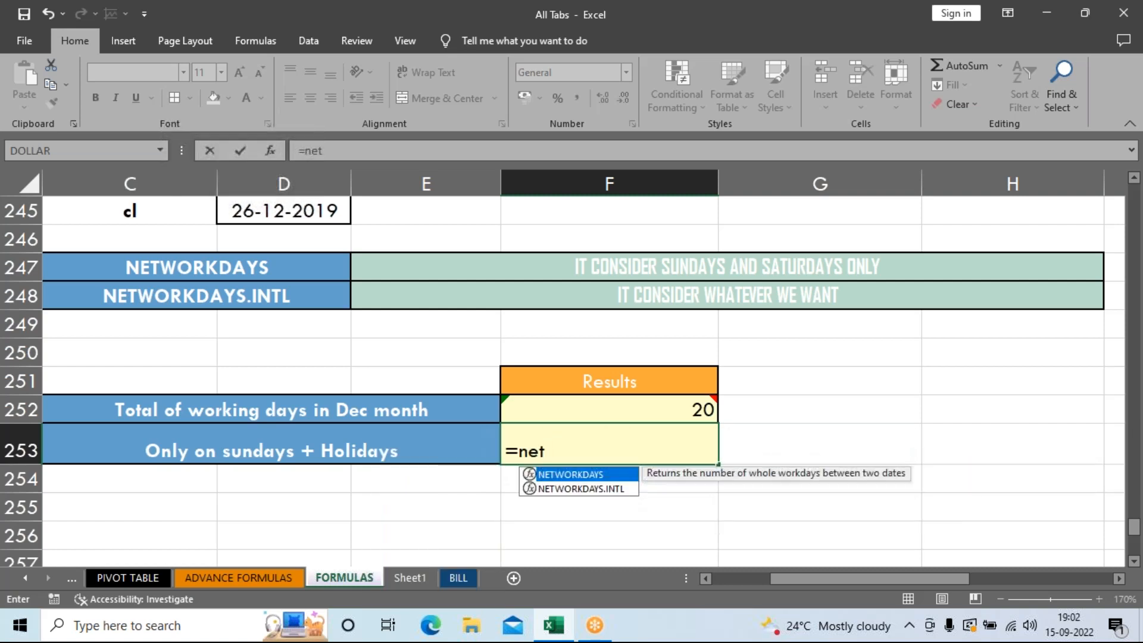
key("Down")
key("Tab")
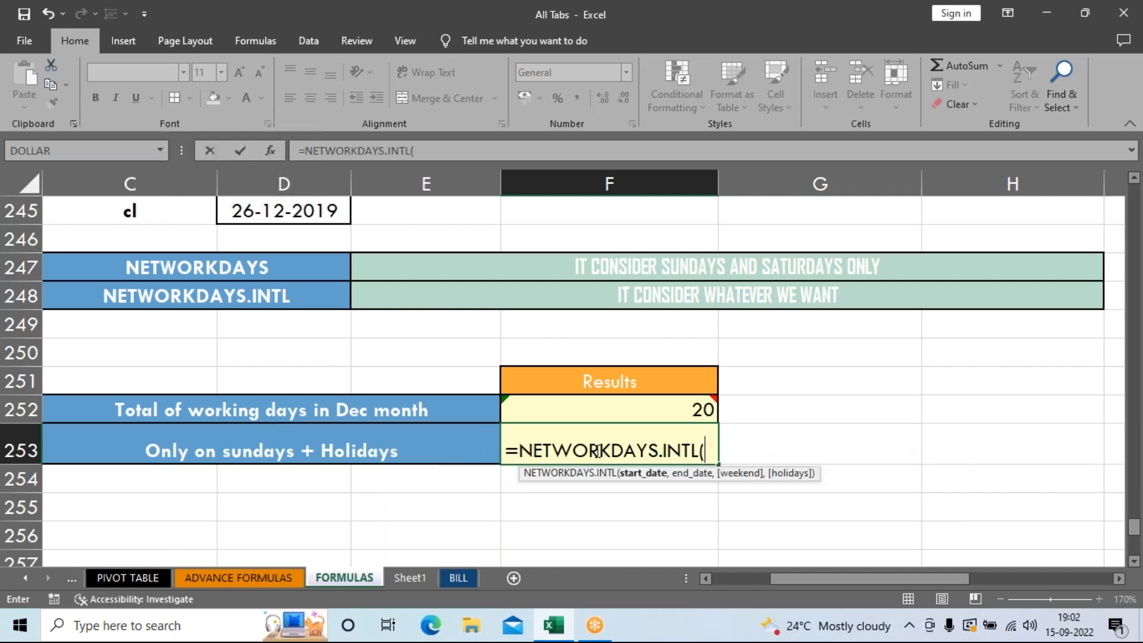
left_click_drag(895, 581, 821, 581)
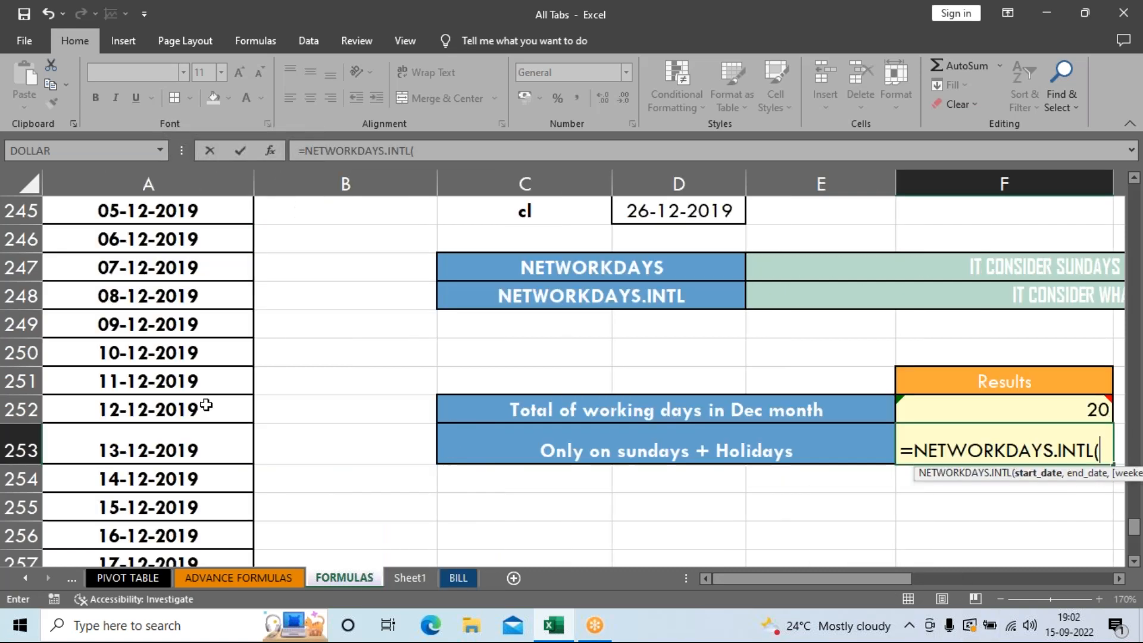
scroll(112, 290, "up", 1)
scroll(112, 290, "up", 2)
left_click(153, 351)
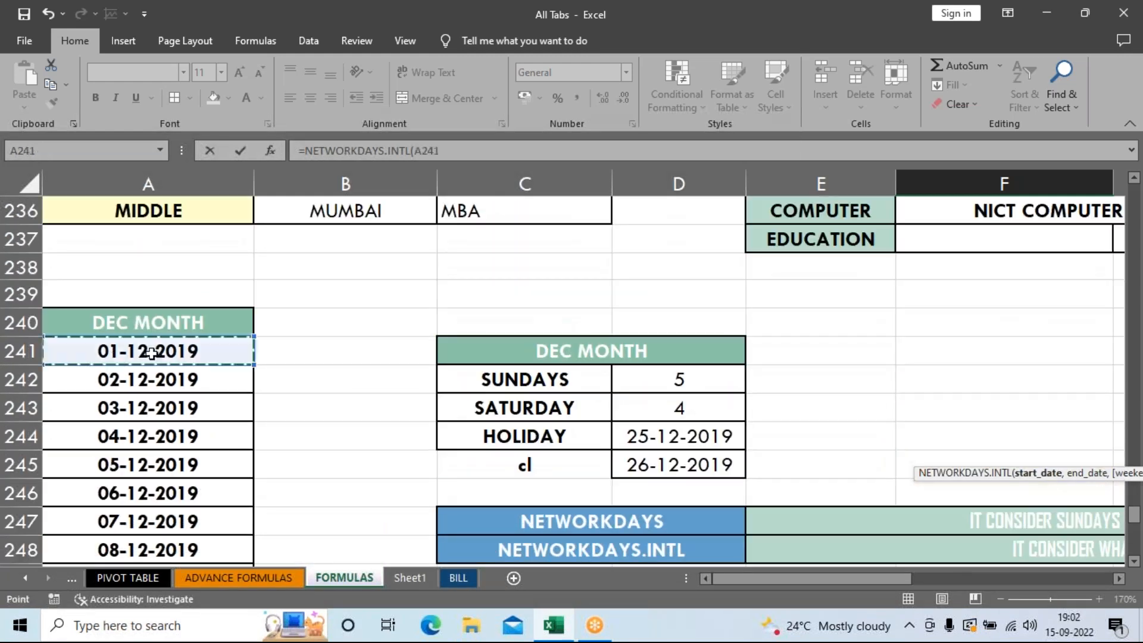
type(",")
scroll(201, 433, "down", 10)
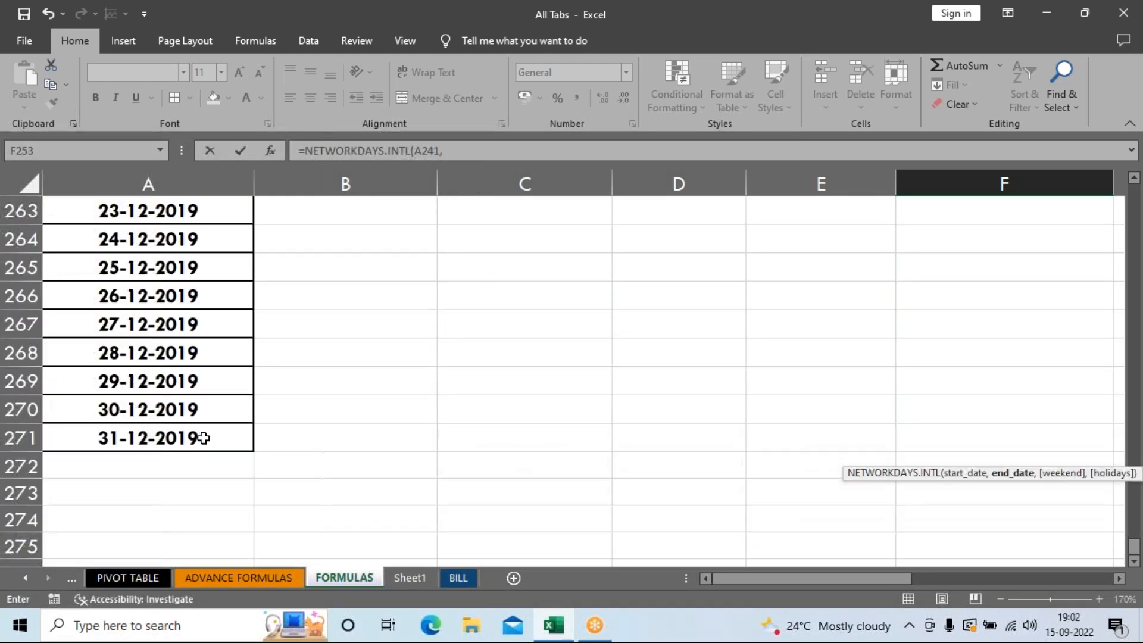
left_click(178, 352)
type(",")
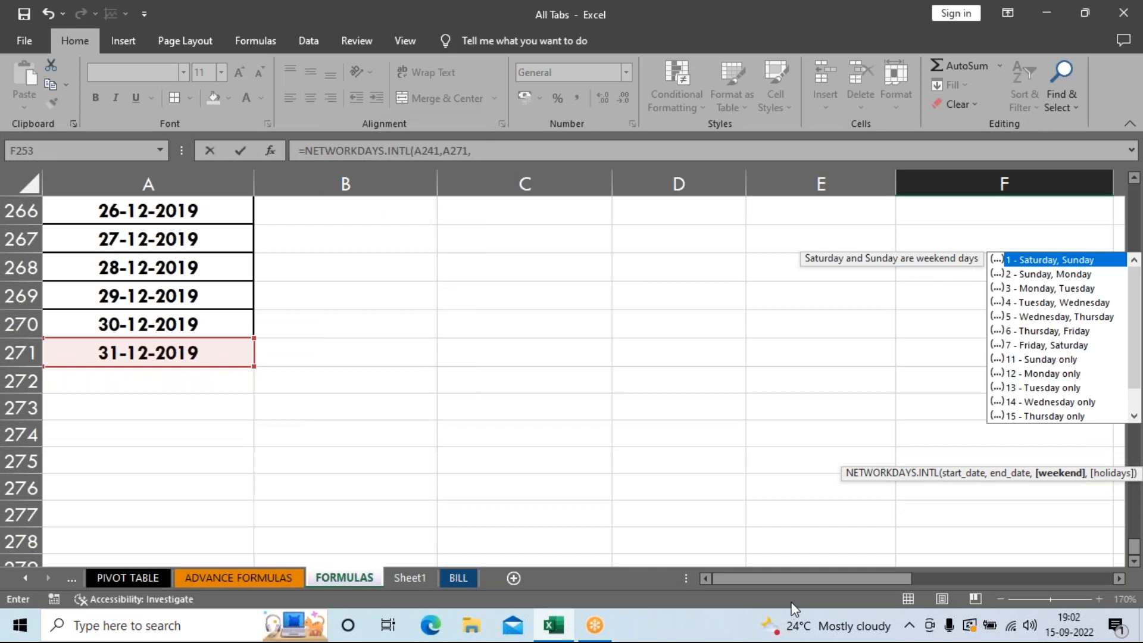
Step: Set the weekend argument of the new F253 formula to 11 - Sunday only
scroll(721, 480, "up", 3)
scroll(722, 480, "up", 4)
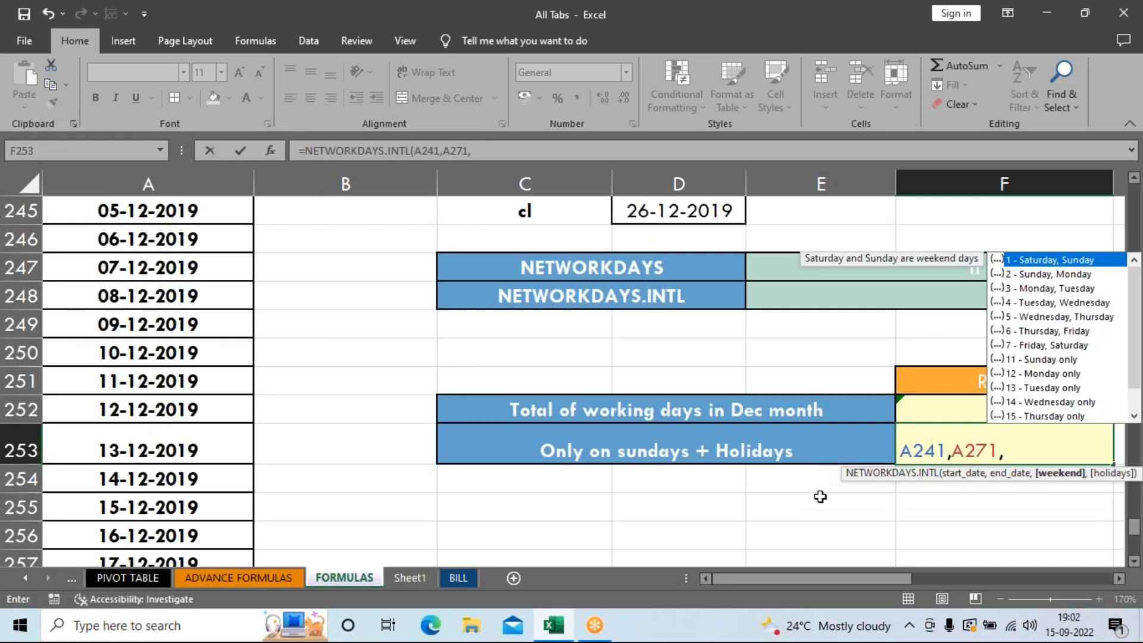
key("Down")
key("Down")
key("Down")
key("Down")
key("Down")
key("Down")
key("Down")
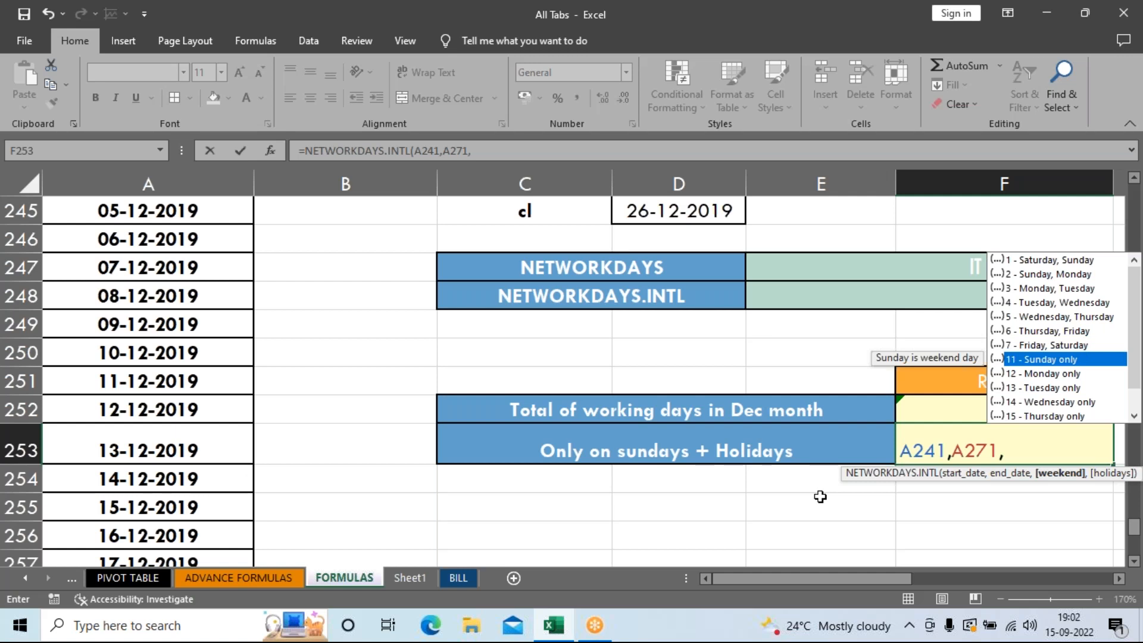
key("Tab")
type(",")
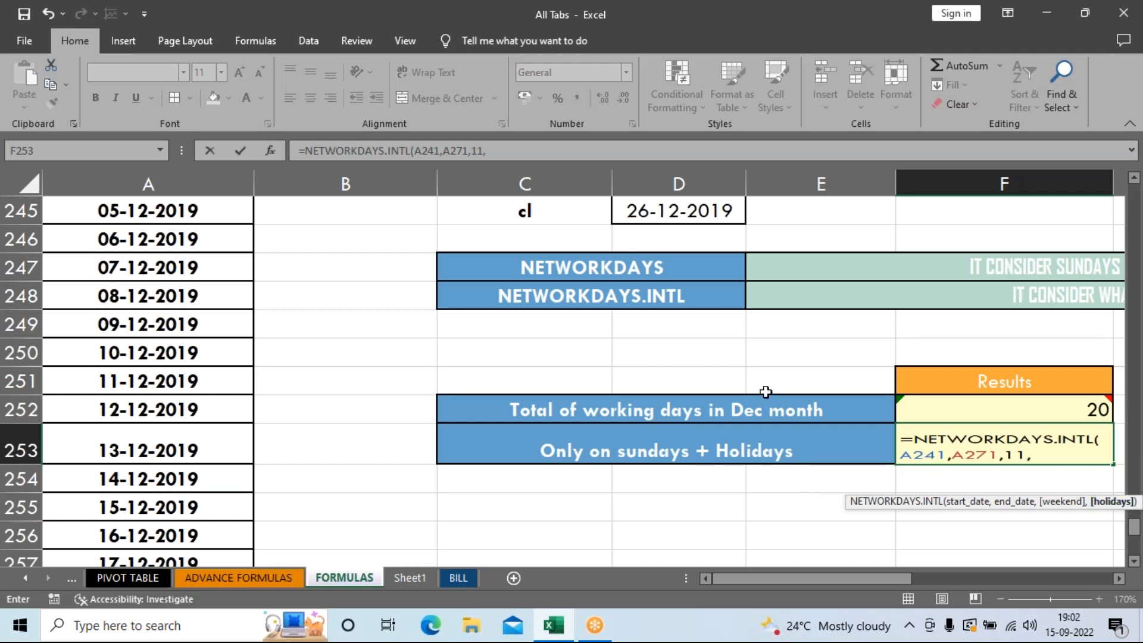
Step: Use the range D244:D245 as the holidays argument in F253, commit the formula and check the result cell
scroll(766, 392, "up", 1)
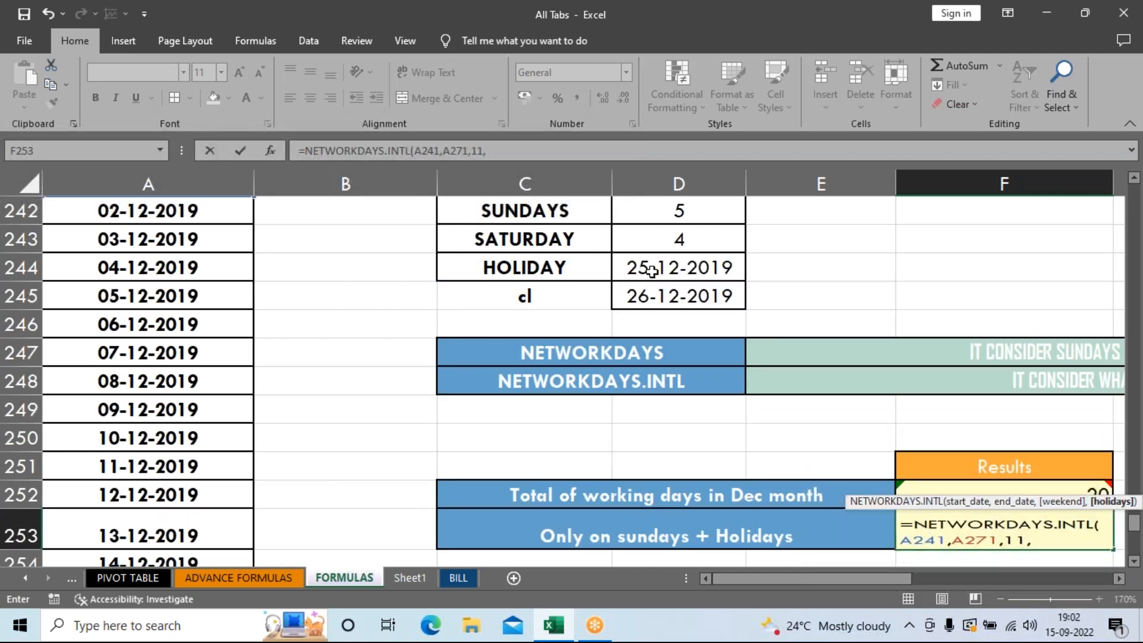
left_click_drag(652, 271, 650, 292)
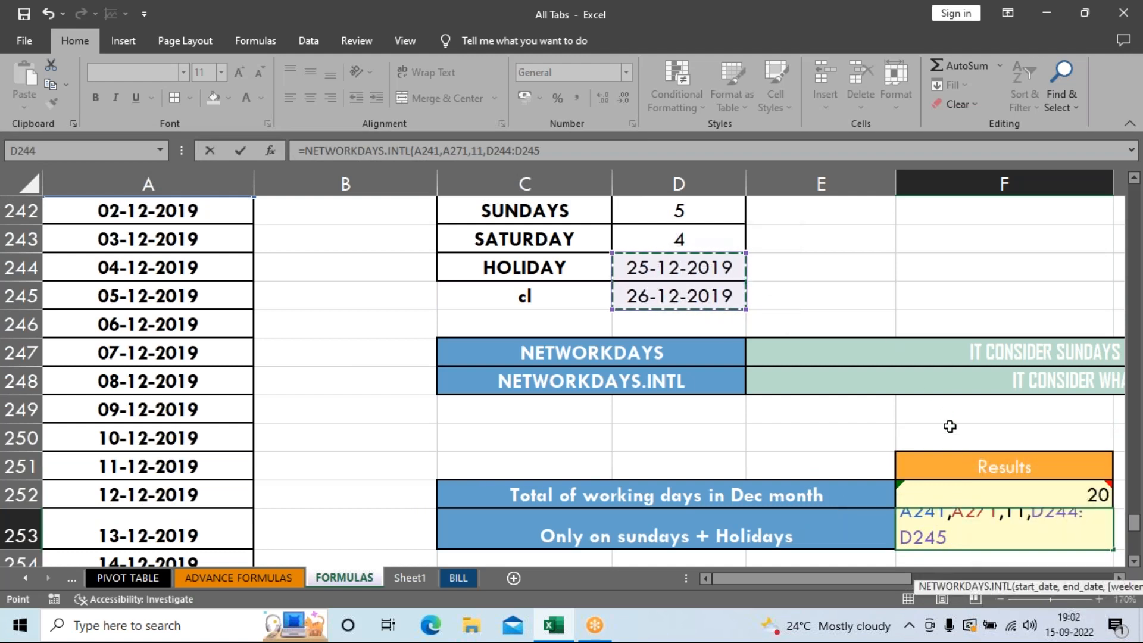
key("Return")
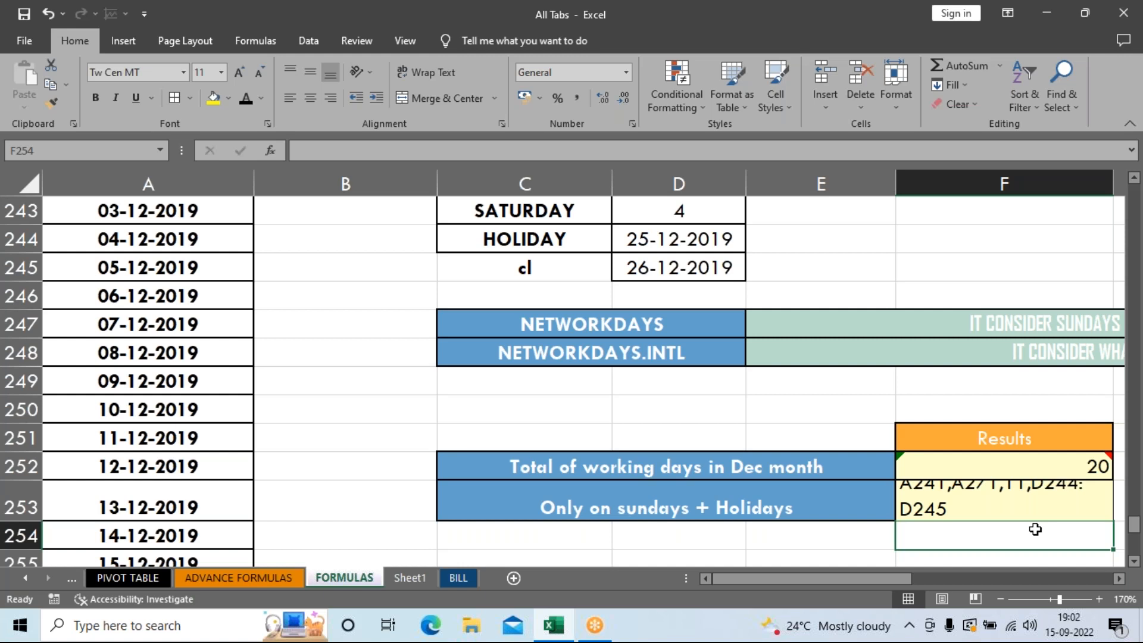
left_click(975, 491)
key("Return")
key("Return")
scroll(888, 518, "down", 1)
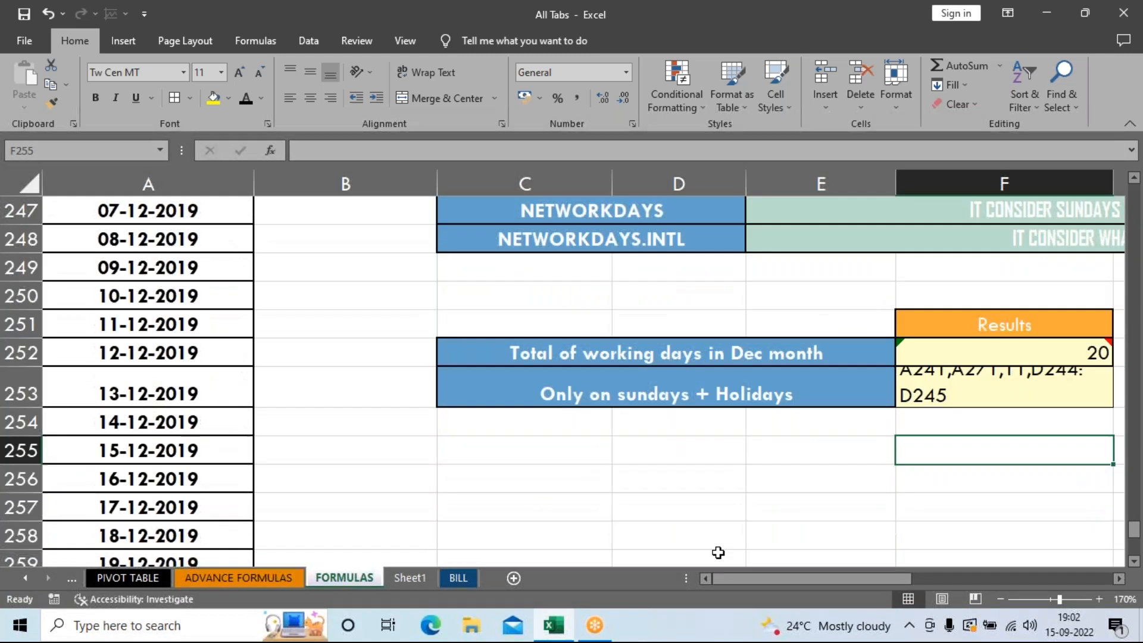
Step: Start a NETWORKDAYS.INTL formula in the empty cell C256 below the results table
left_click(484, 485)
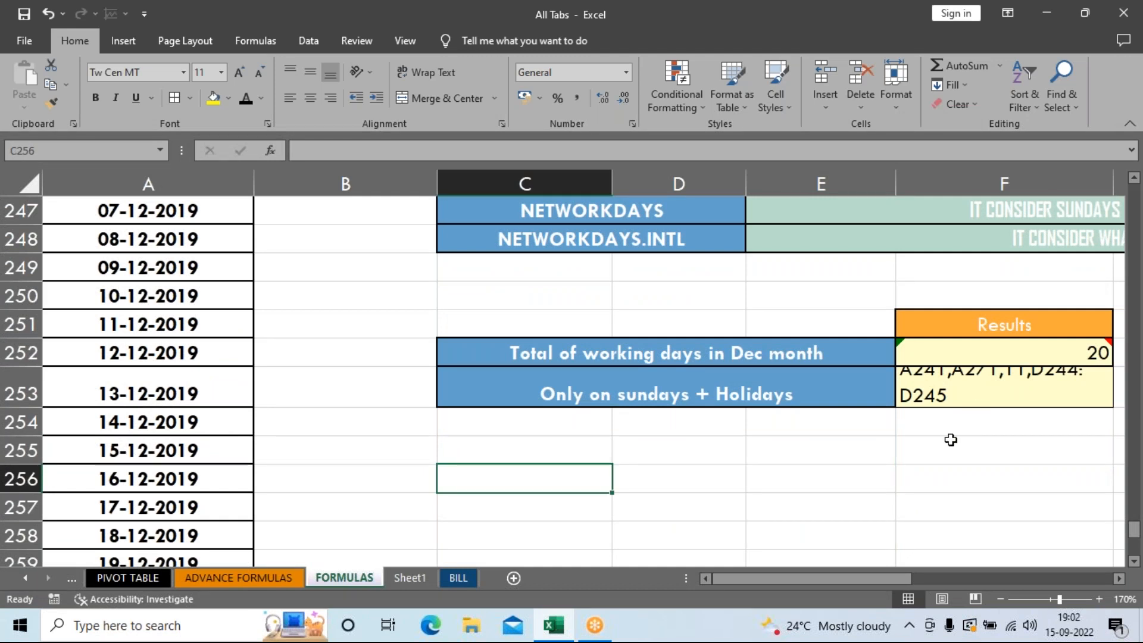
scroll(941, 451, "up", 1)
scroll(802, 467, "up", 2)
scroll(802, 467, "down", 3)
type("=net")
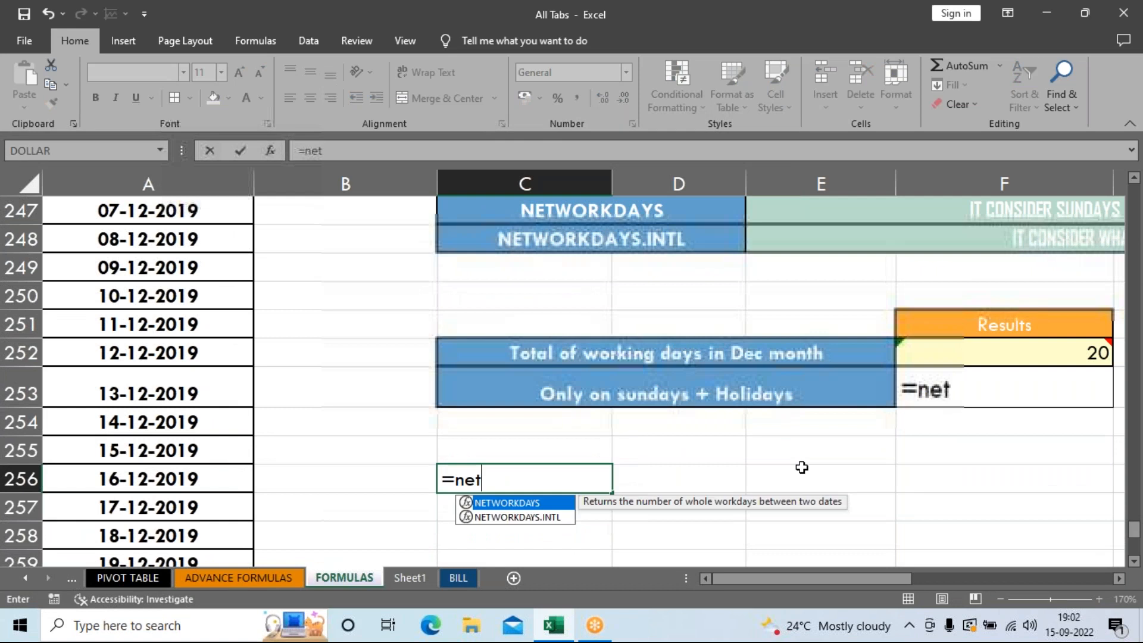
key("Down")
key("Tab")
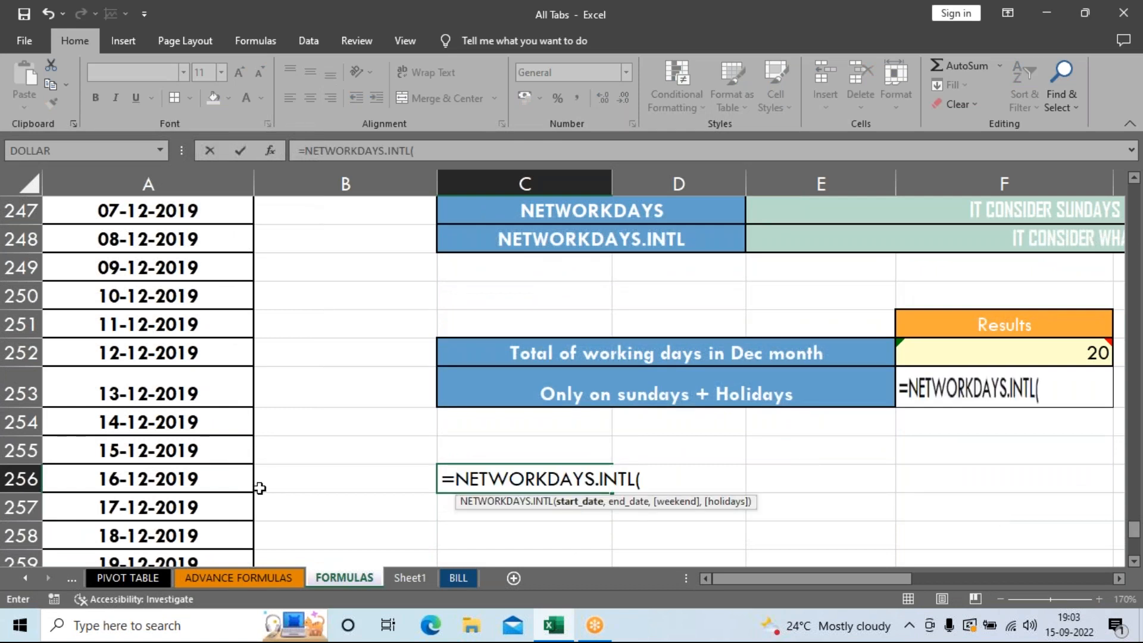
Step: Take A241 as the start date and A271 as the end date in the C256 formula
scroll(197, 260, "up", 2)
scroll(197, 261, "up", 2)
left_click(155, 384)
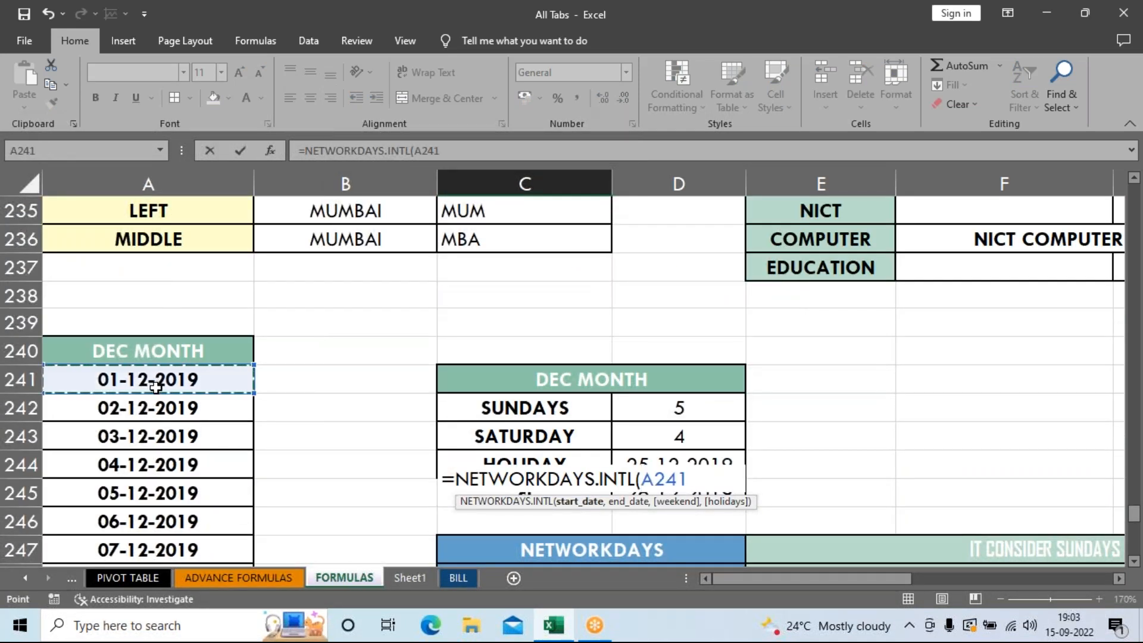
type(",")
scroll(182, 475, "down", 8)
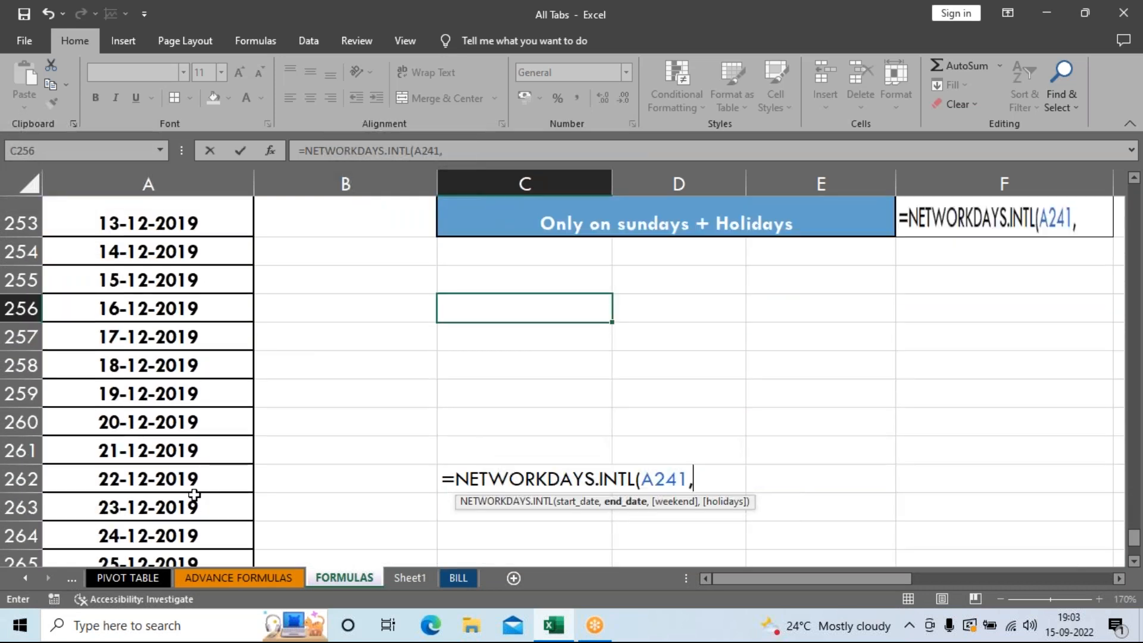
scroll(182, 521, "down", 2)
left_click(167, 384)
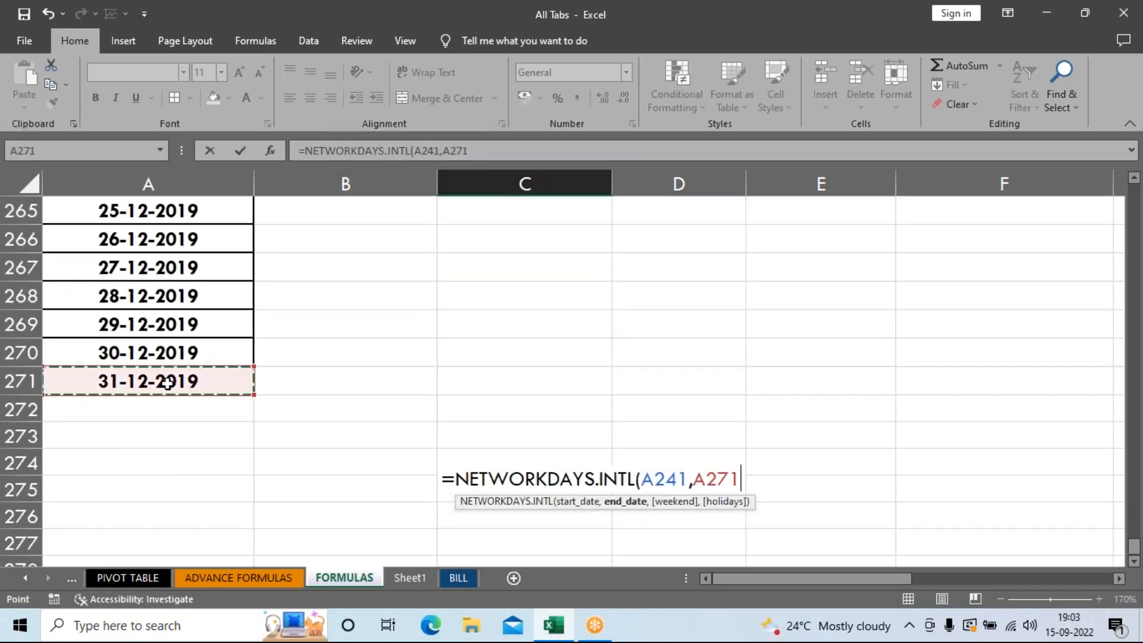
Step: Set the weekend argument of the C256 formula to 11 - Sunday only
type(",")
key("Down")
key("Down")
key("Down")
key("Down")
key("Down")
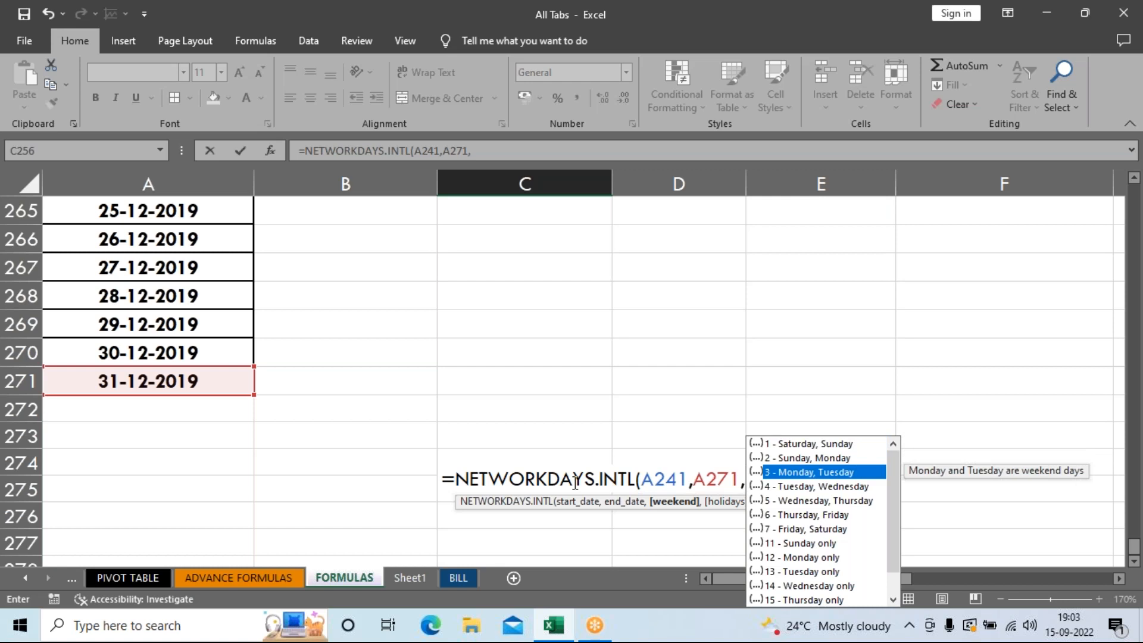
key("Down")
key("Down")
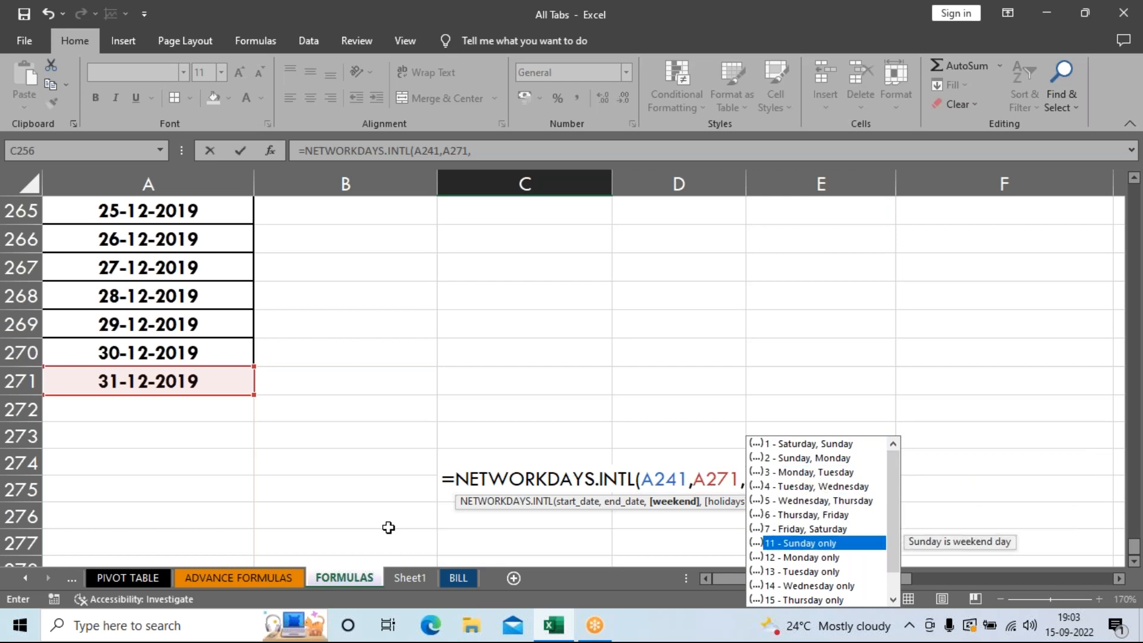
double_click(799, 542)
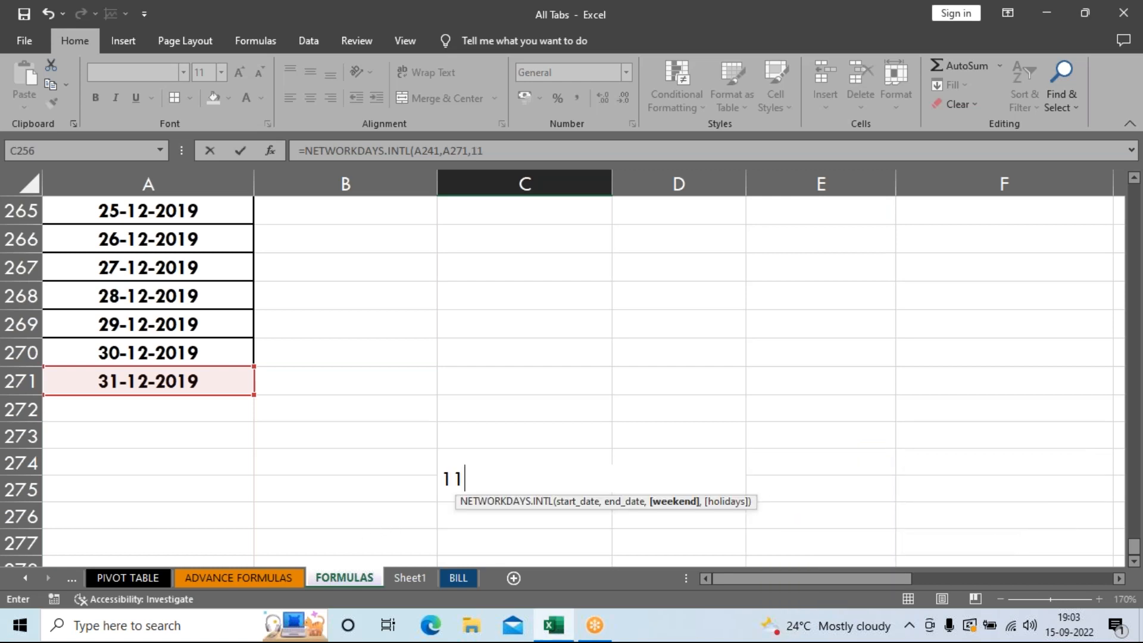
Step: Use D244:D245 as the holidays argument in C256, commit the formula and select its result cell
type(",")
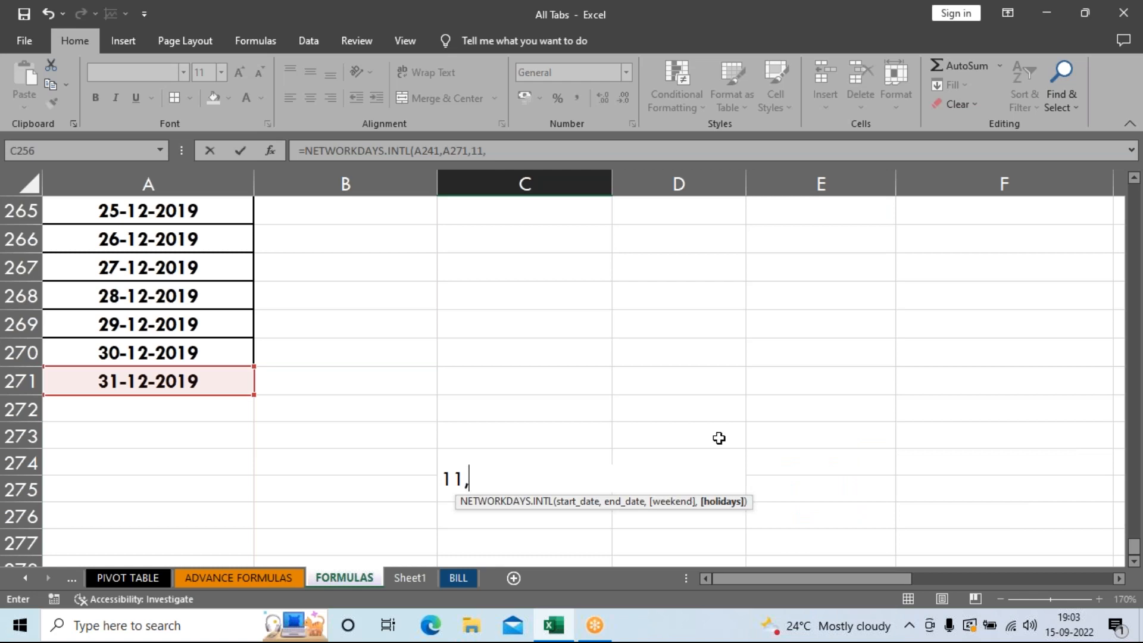
scroll(605, 381, "up", 8)
left_click_drag(667, 296, 668, 320)
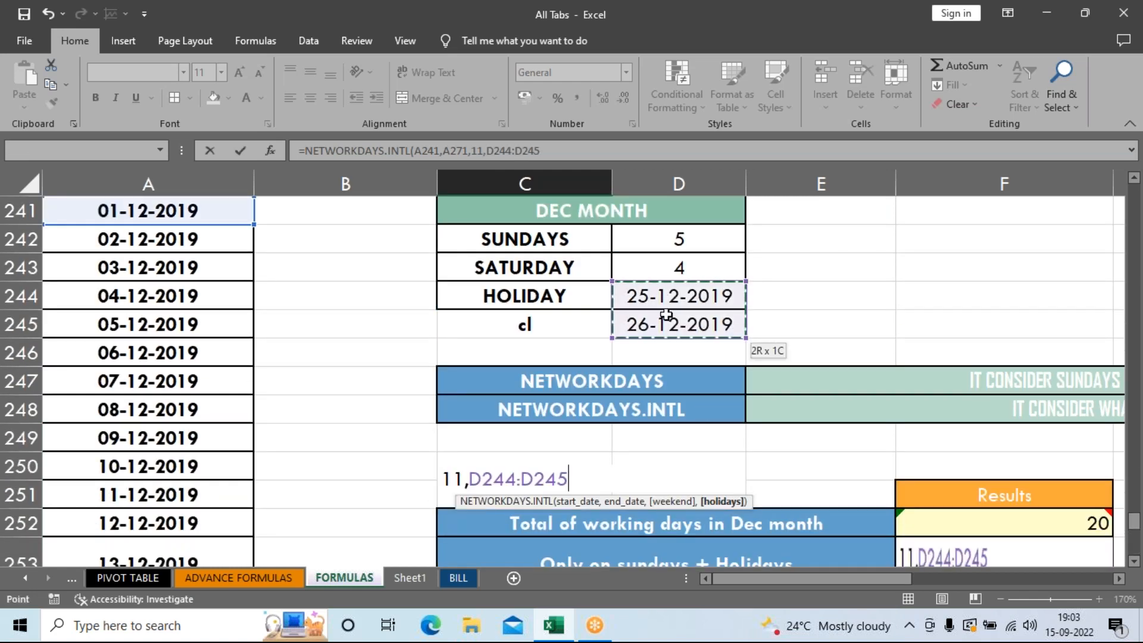
key("Return")
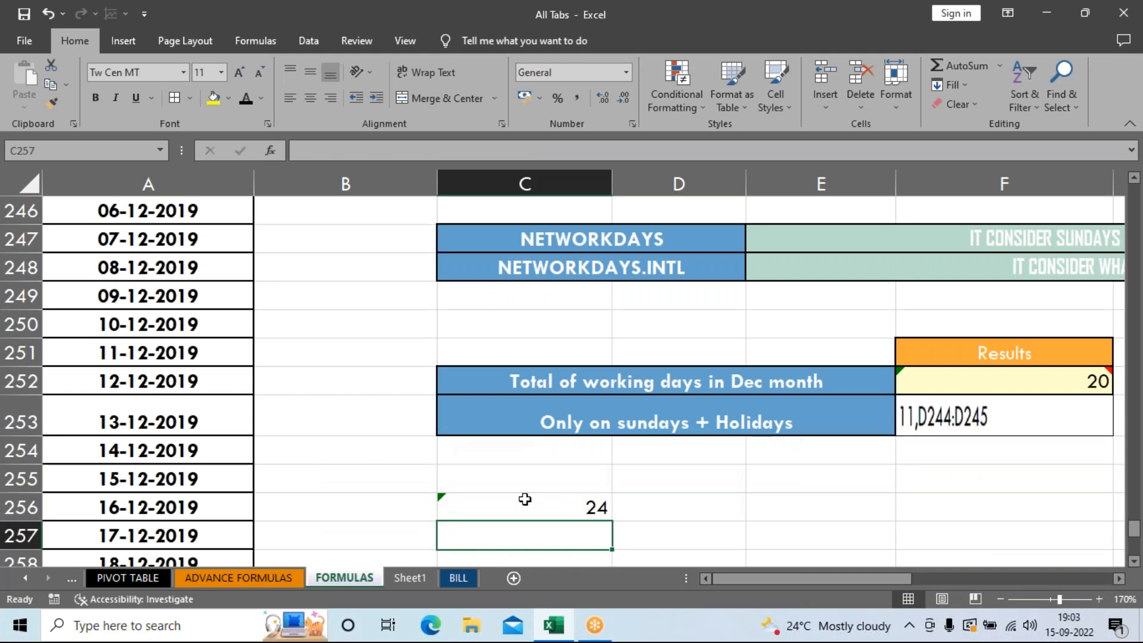
left_click(526, 502)
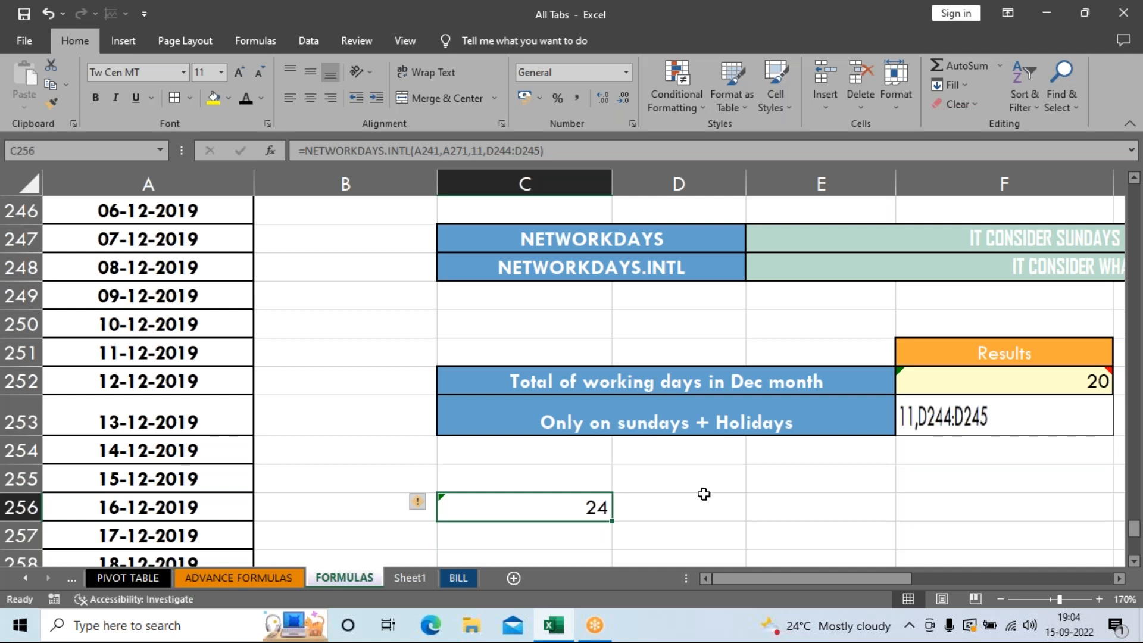
left_click(1057, 30)
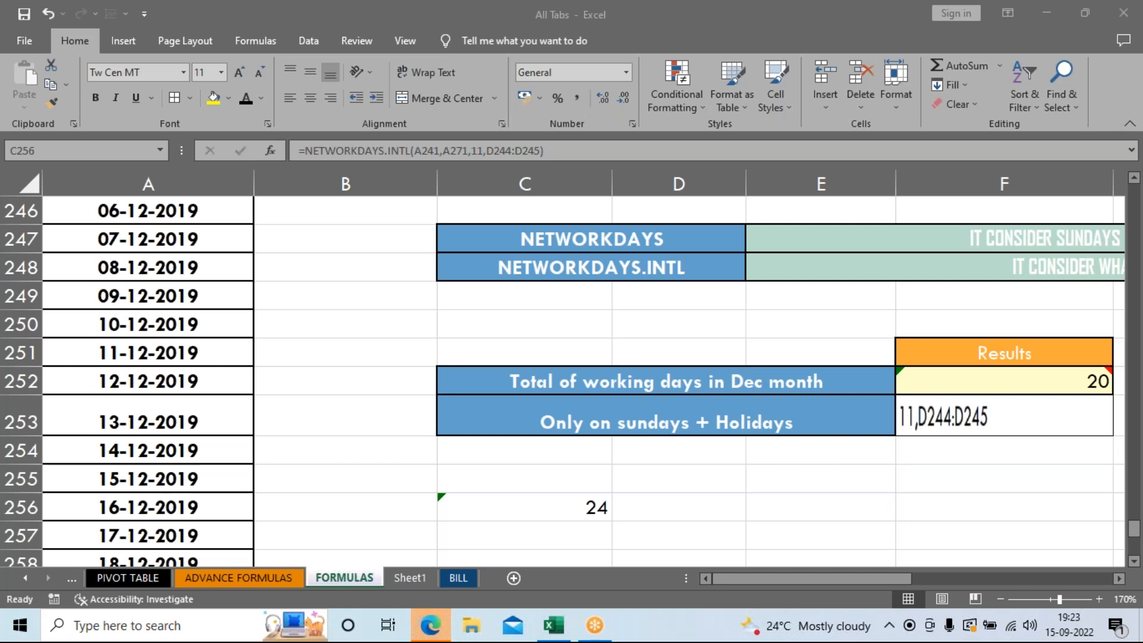
left_click(714, 502)
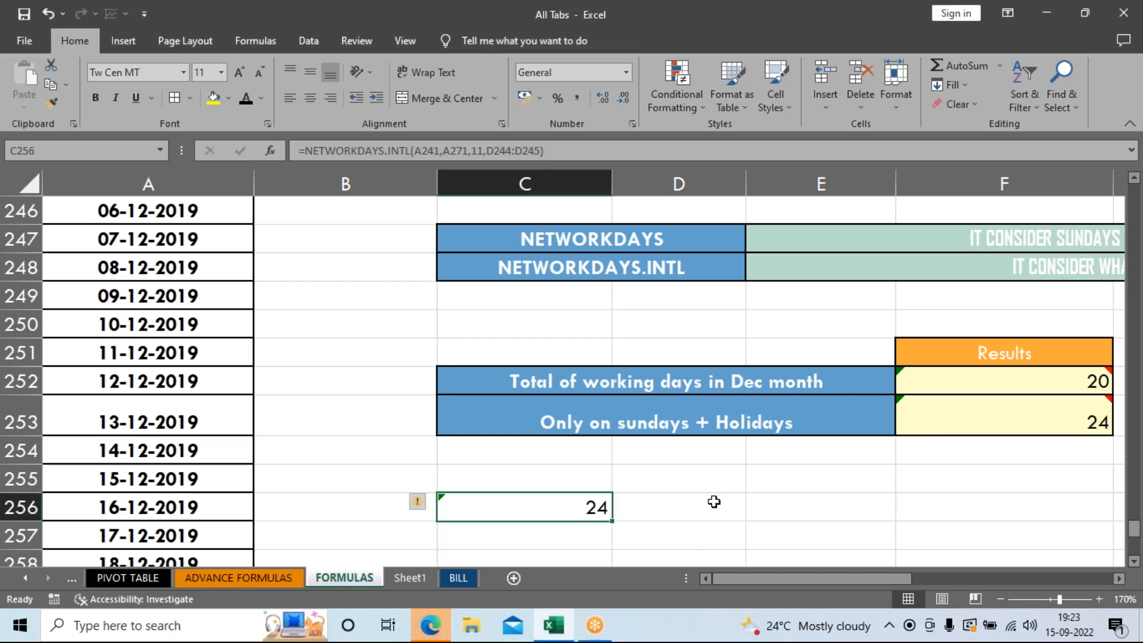
left_click(714, 502)
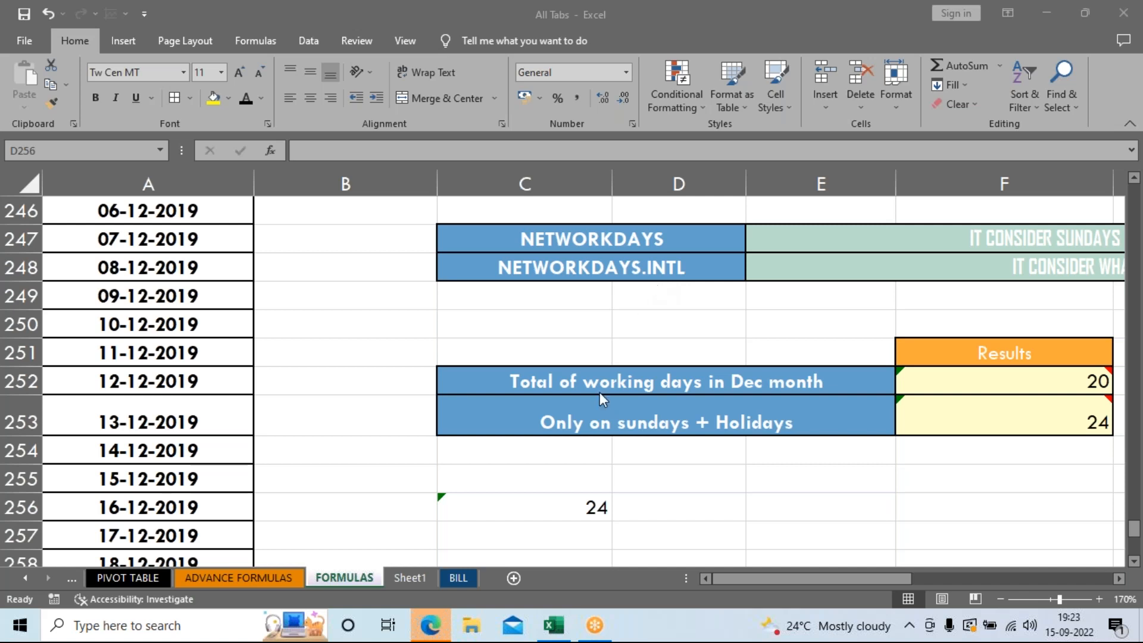
Step: Clear the NETWORKDAYS.INTL formula from cell C256
double_click(544, 511)
key("Left")
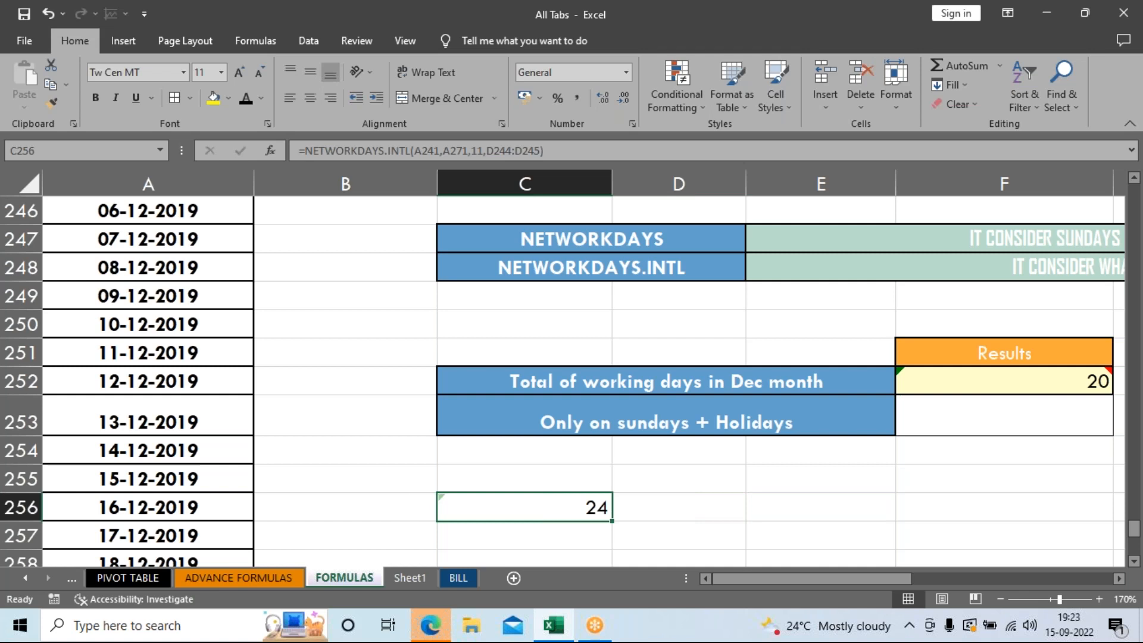
key("Delete")
left_click(666, 513)
Step: Begin a fresh NETWORKDAYS.INTL formula in the cleared cell C256
left_click(543, 507)
type("=")
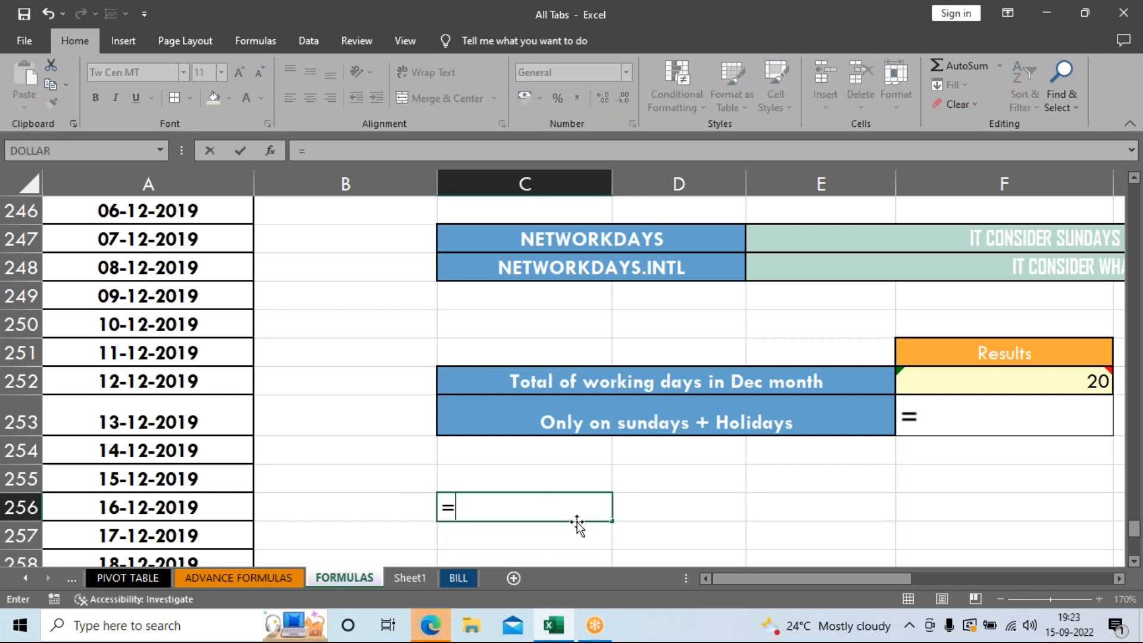
type("net")
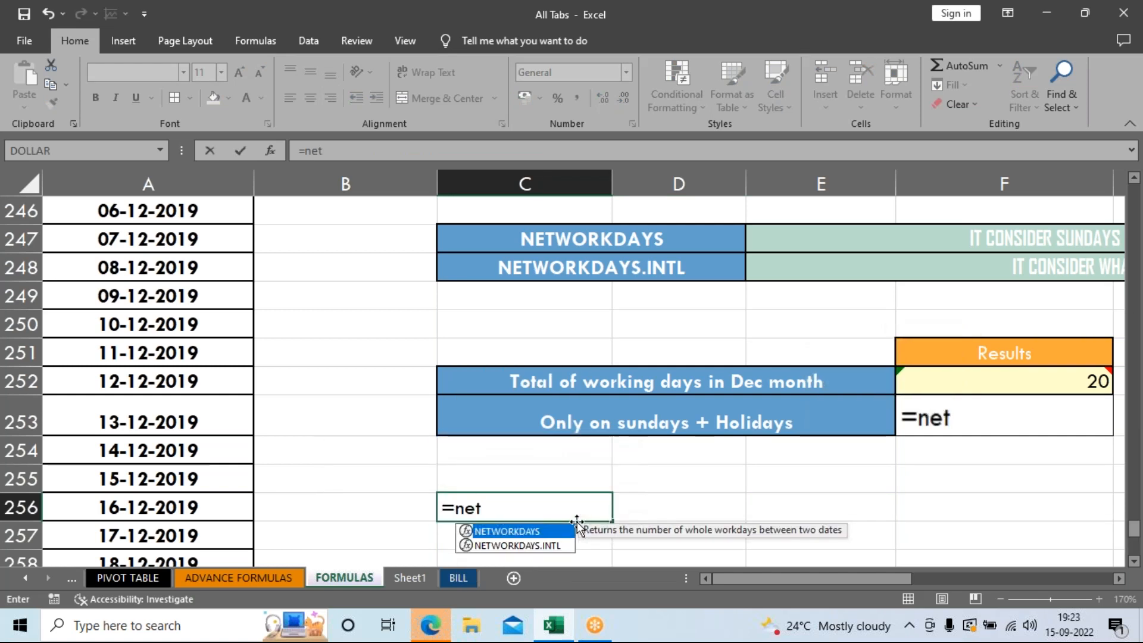
key("Down")
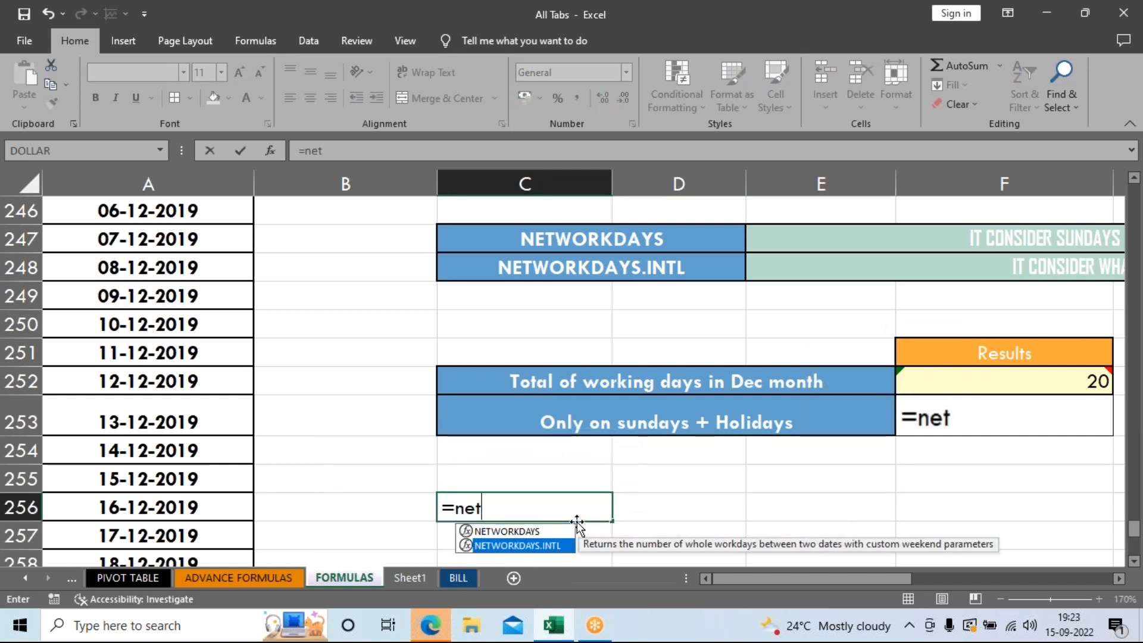
key("Tab")
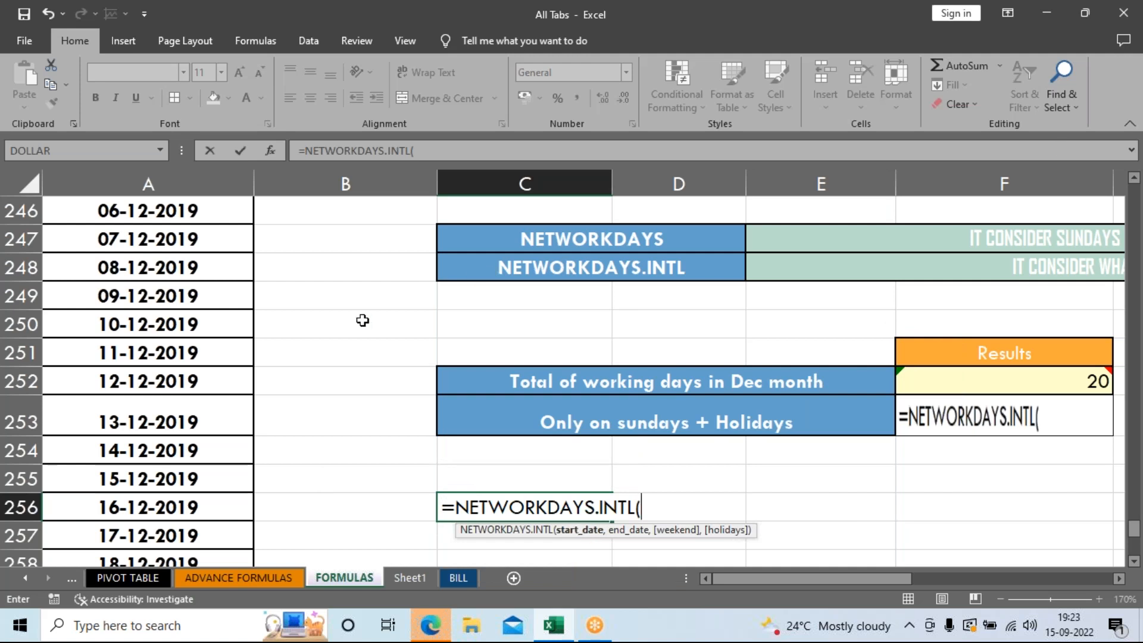
Step: Enter A241 as the start date and A271 as the end date of the new C256 formula
scroll(363, 320, "up", 2)
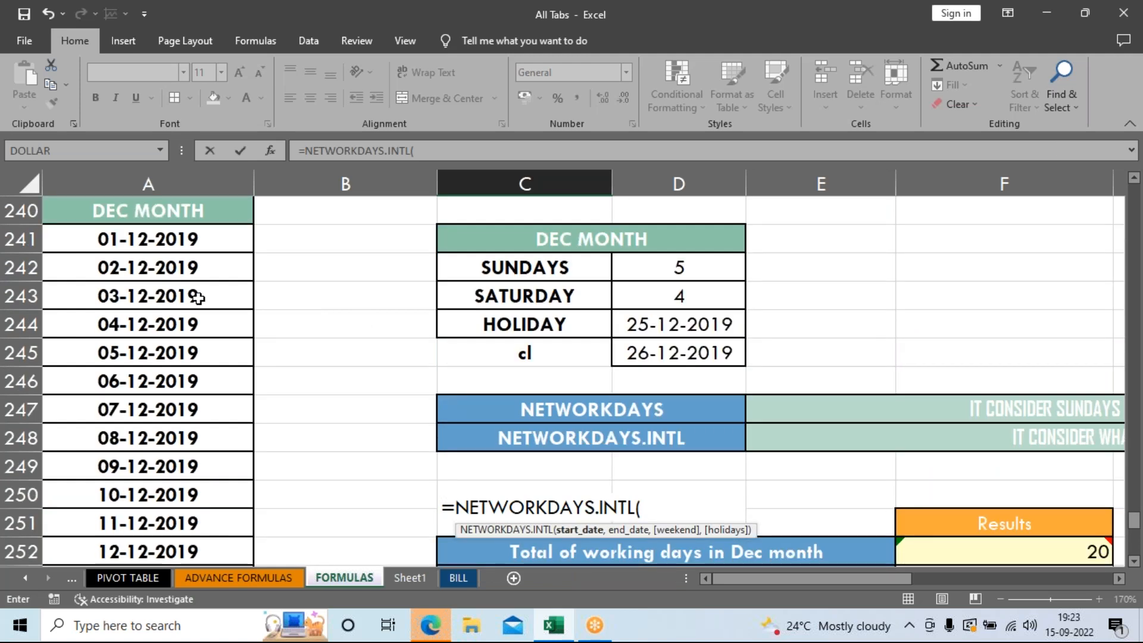
scroll(198, 298, "up", 1)
scroll(199, 297, "up", 1)
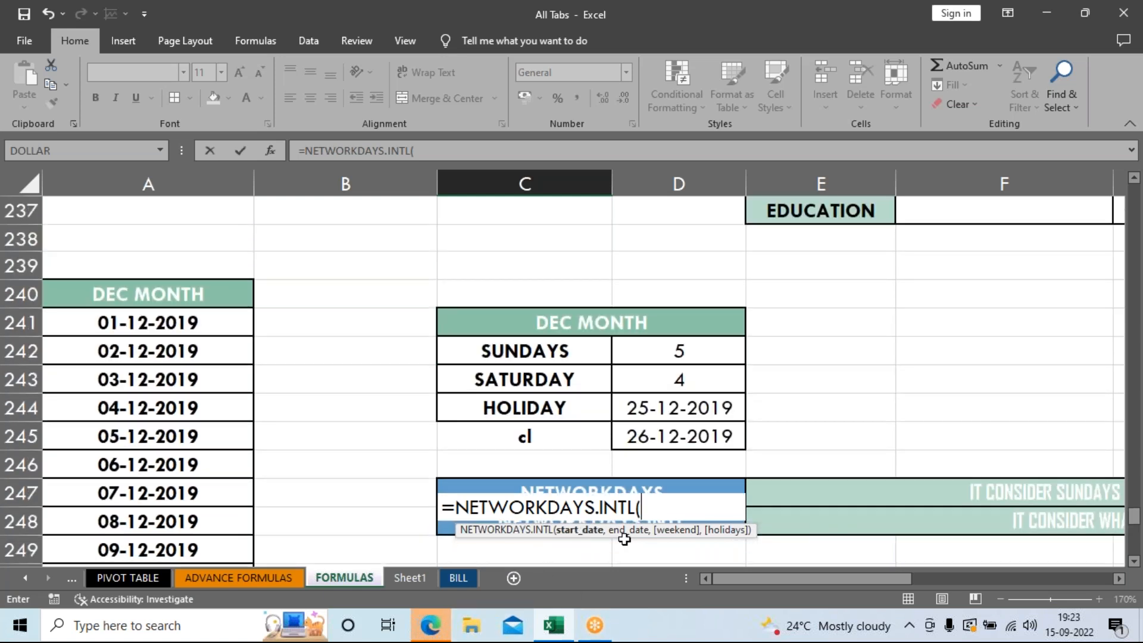
left_click(167, 324)
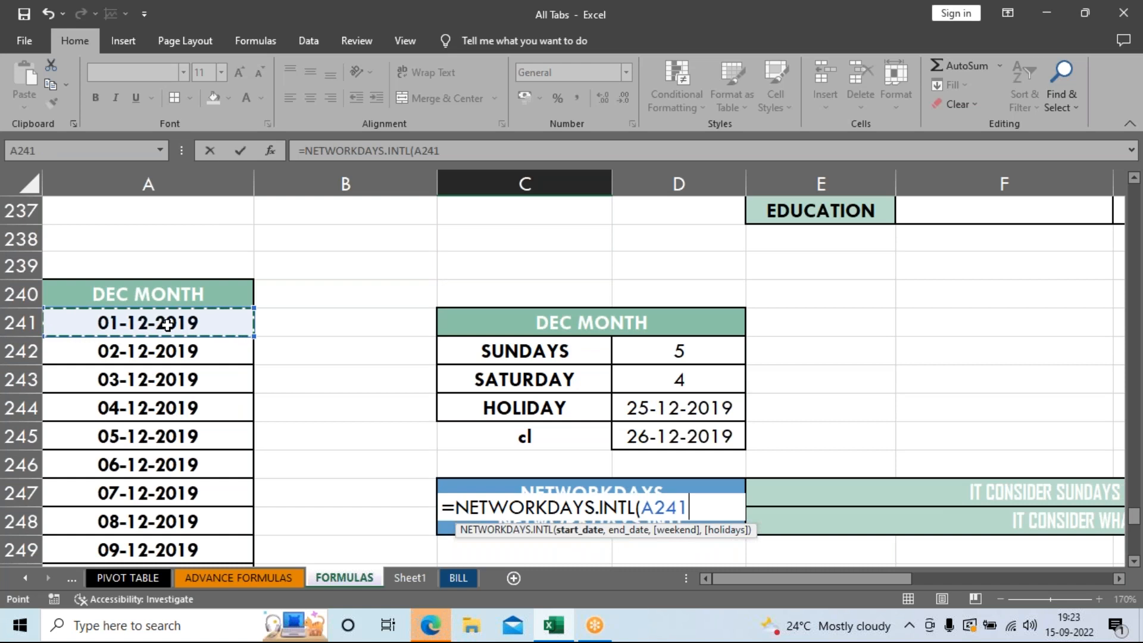
type(",")
scroll(186, 344, "down", 9)
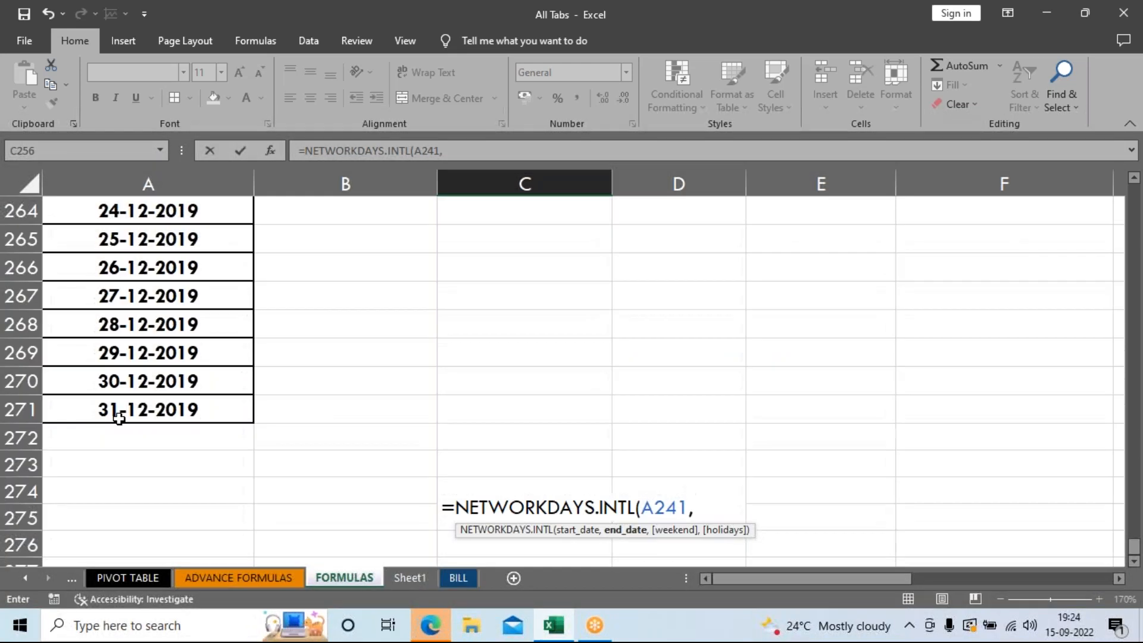
left_click(160, 411)
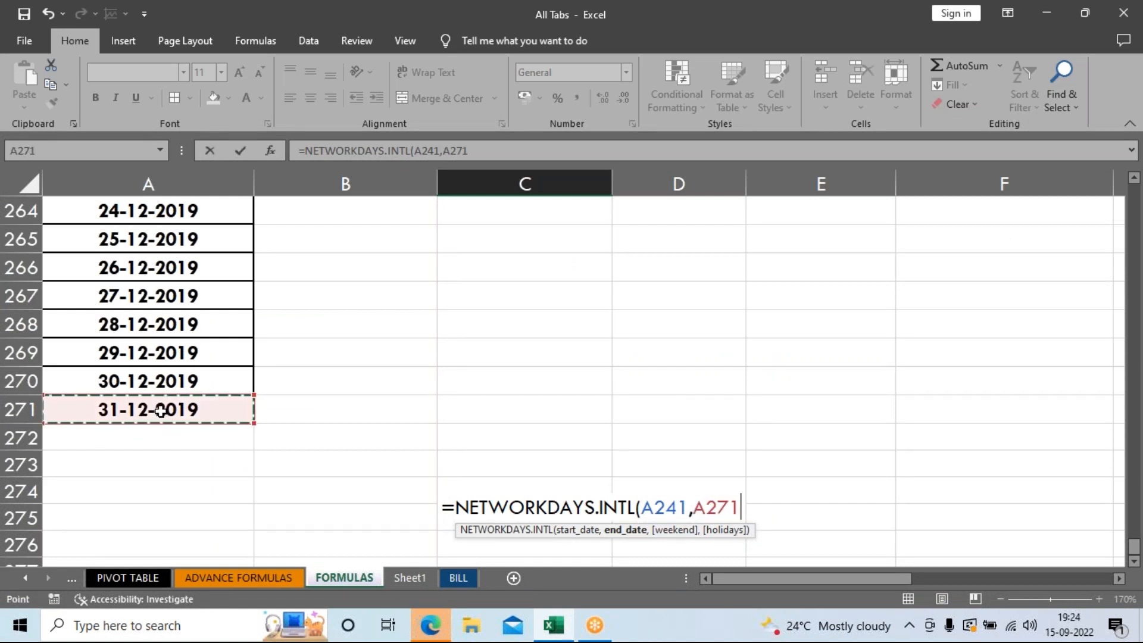
Step: Choose 11 - Sunday only as the weekend argument of the new C256 formula
type(",")
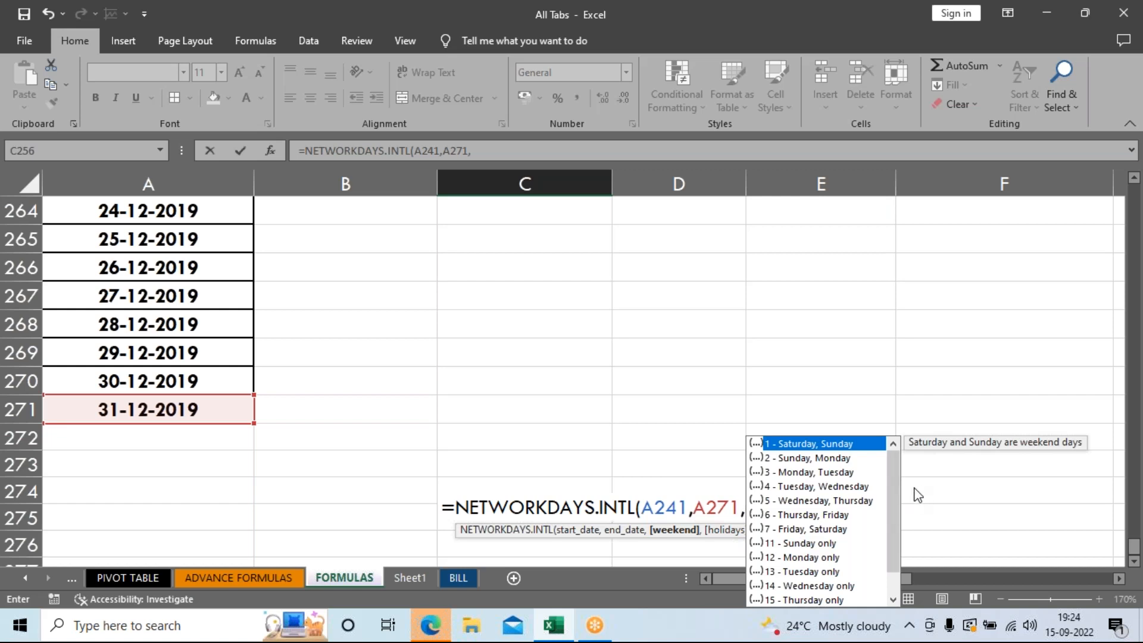
key("Down")
key("Down")
key("Down")
key("Down")
key("Down")
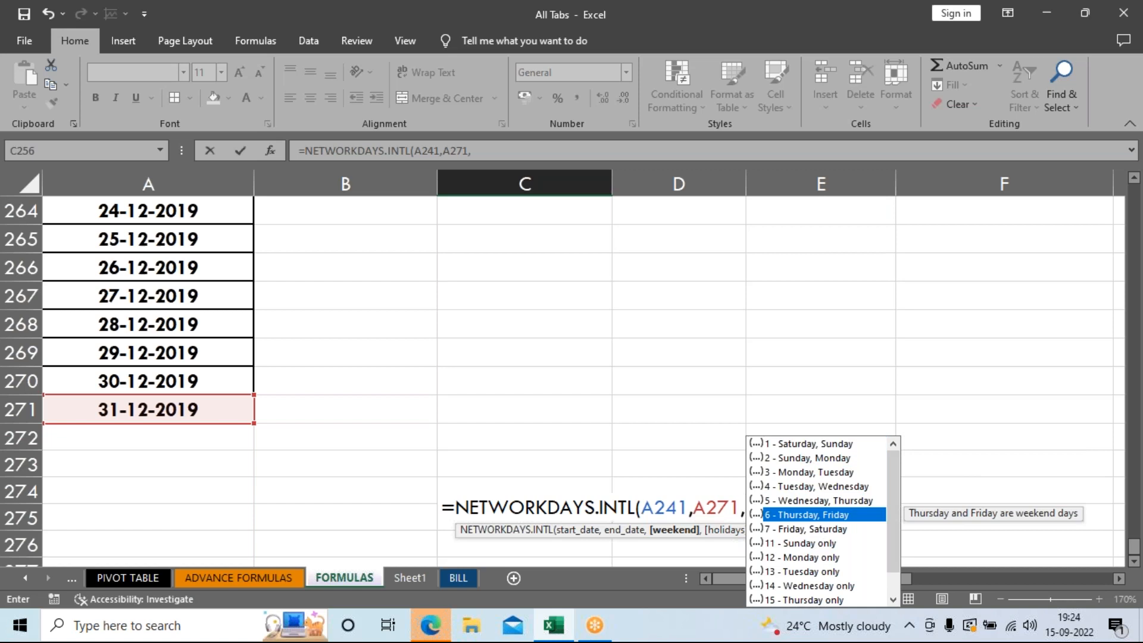
key("Down")
key("Down")
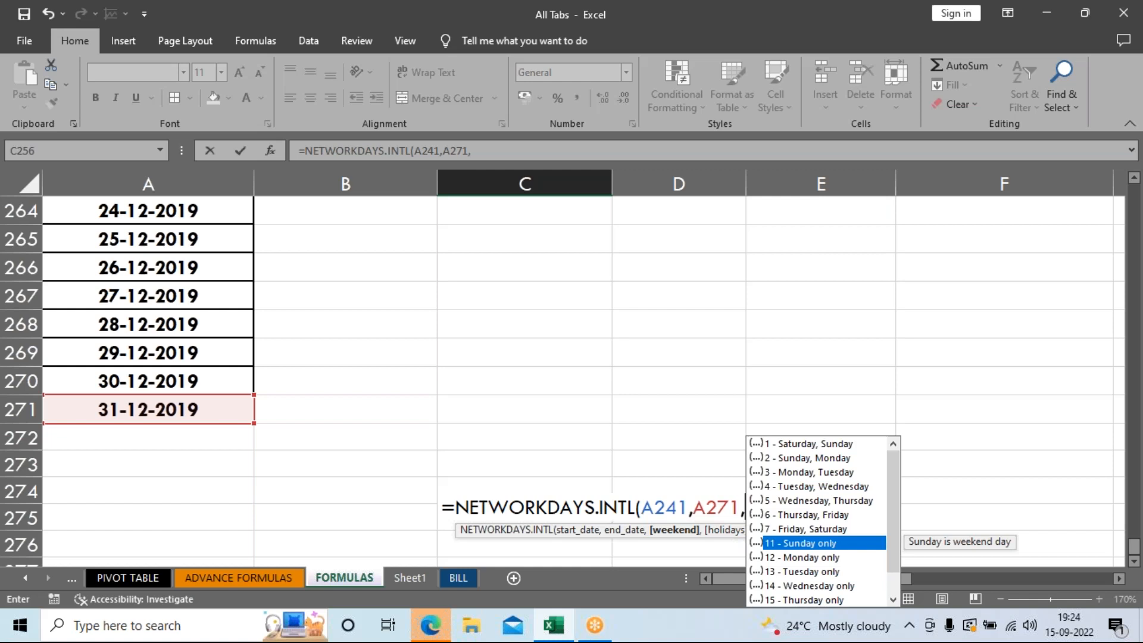
double_click(785, 543)
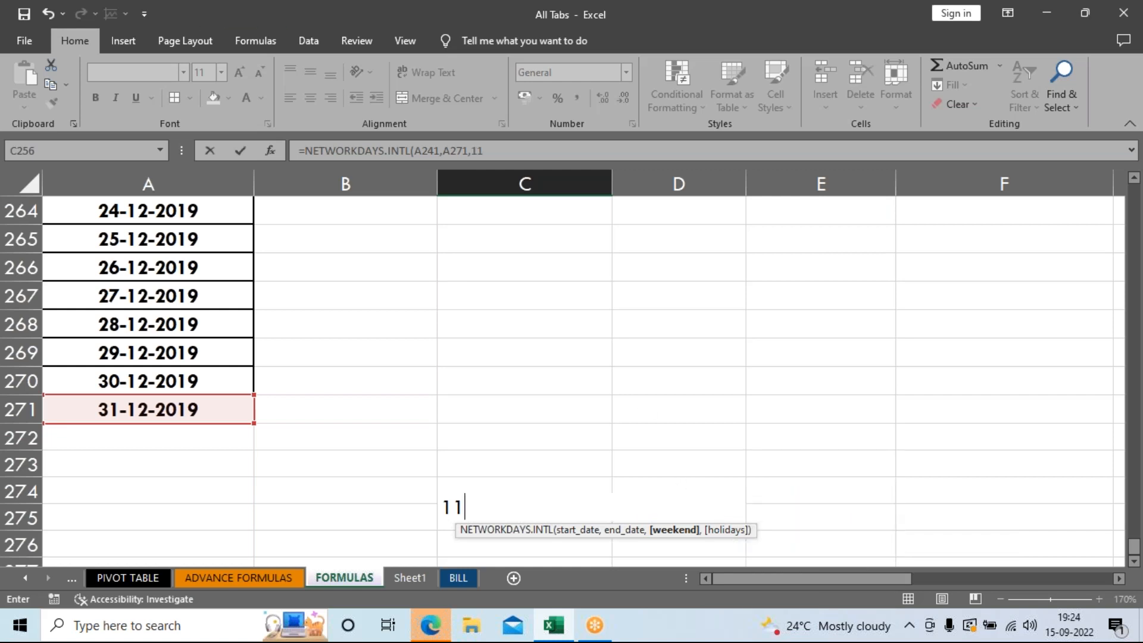
Step: Add the holiday range D244:D245 to the C256 formula, commit it and select the result cell
type(",")
scroll(733, 472, "up", 7)
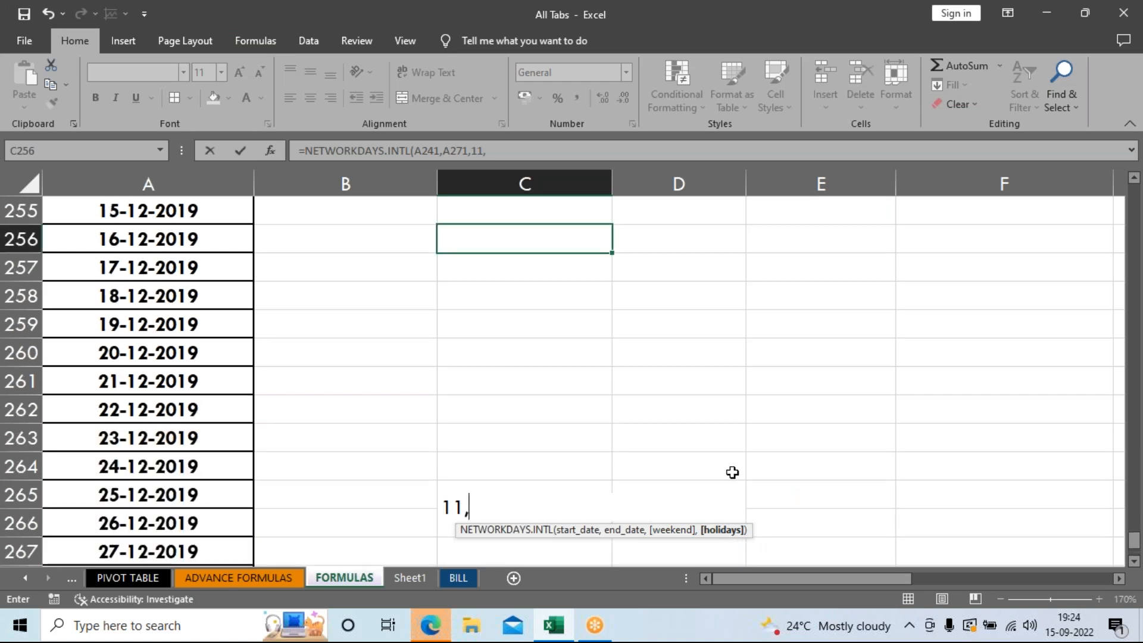
scroll(732, 472, "up", 1)
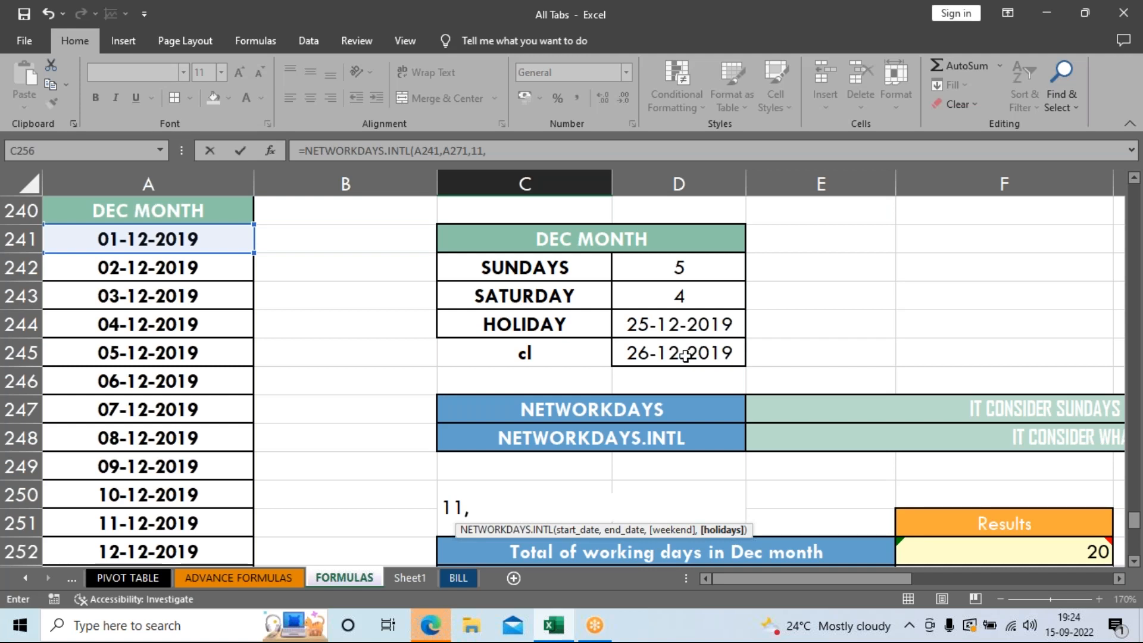
left_click_drag(680, 327, 679, 356)
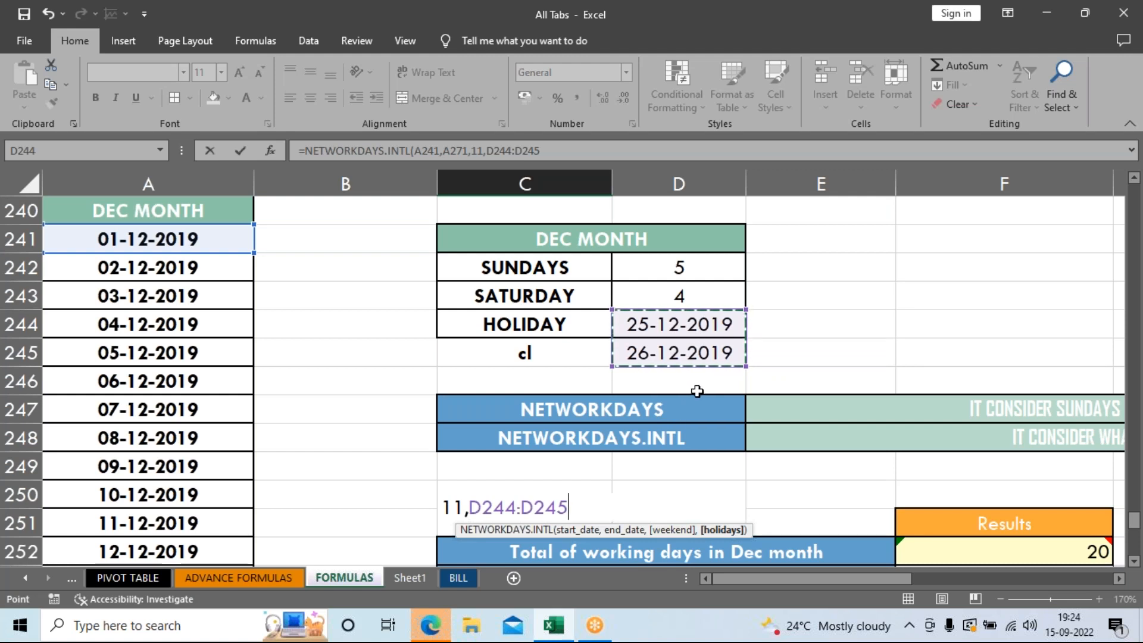
key("Return")
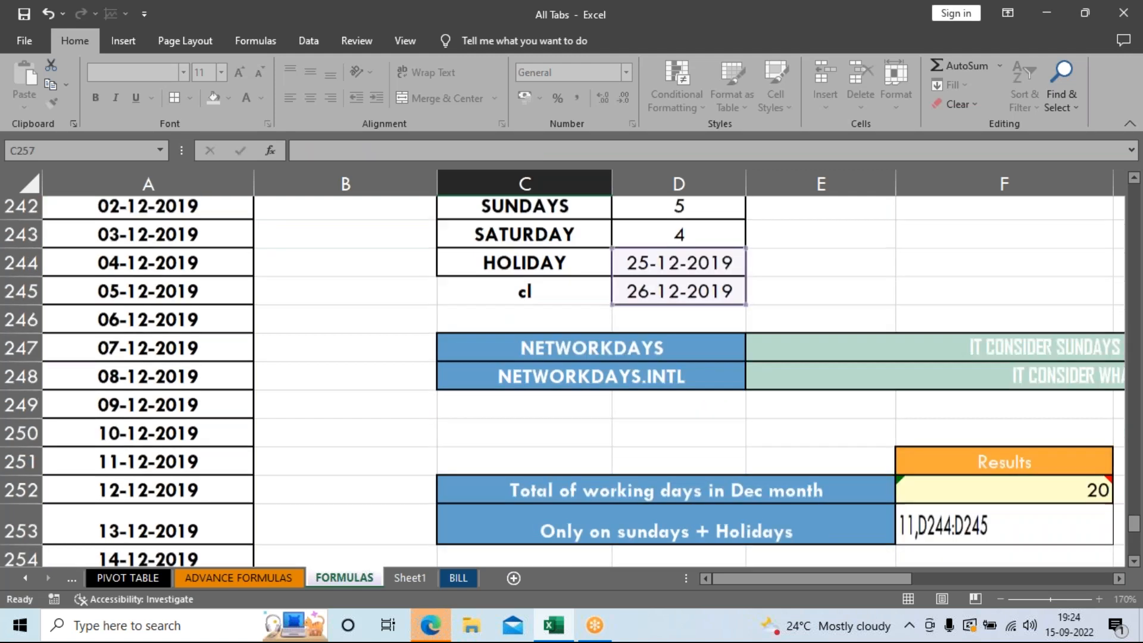
left_click(569, 503)
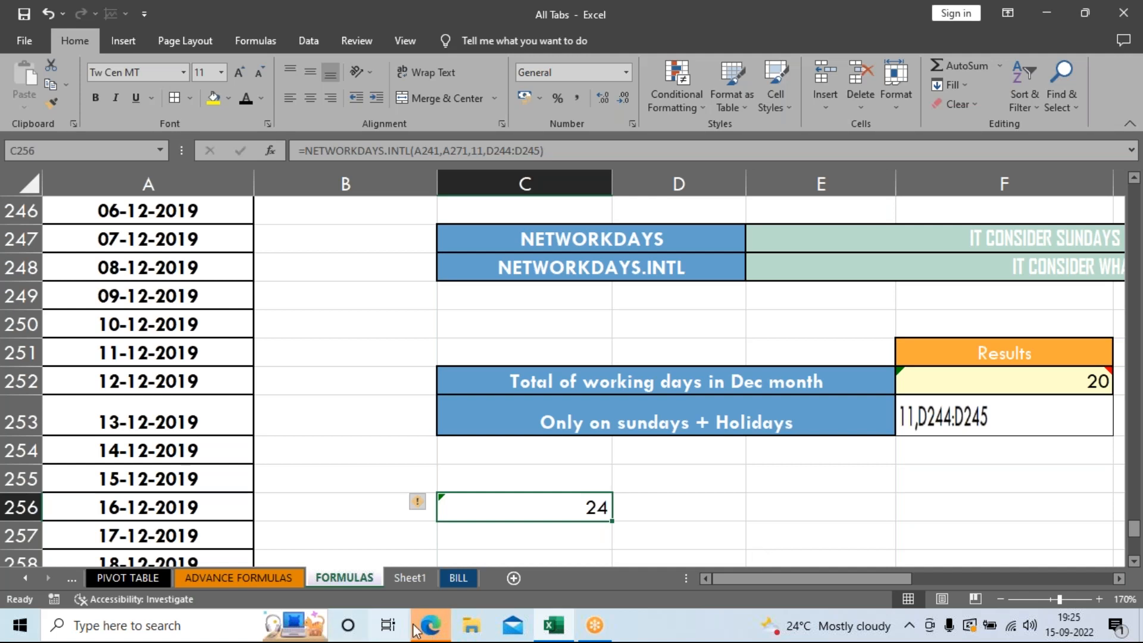
left_click(431, 627)
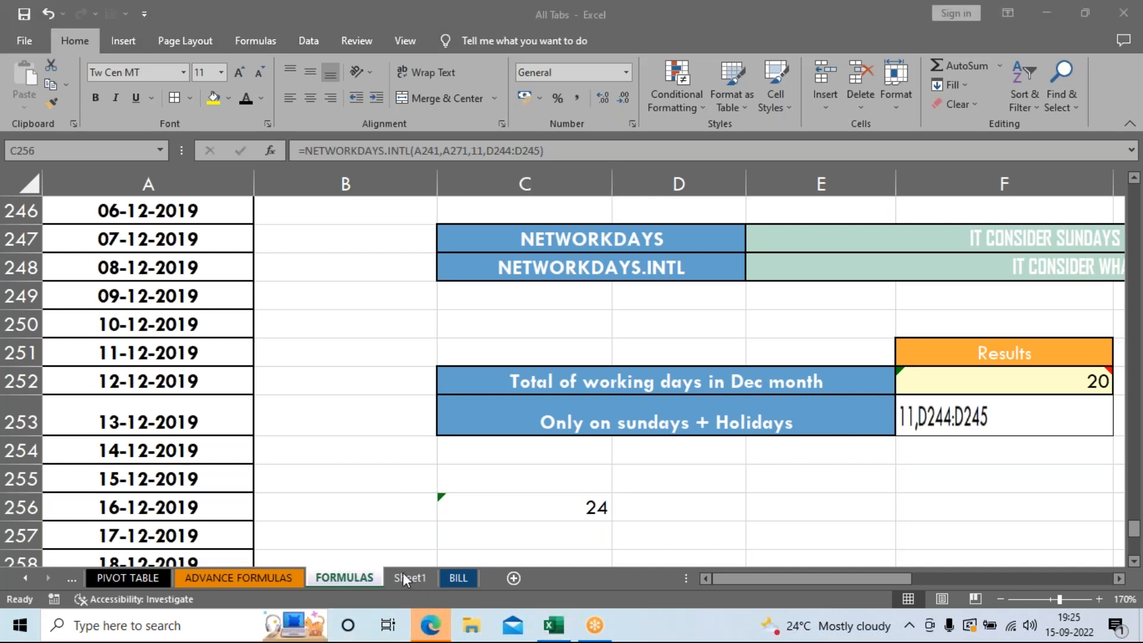
left_click(427, 629)
left_click(421, 626)
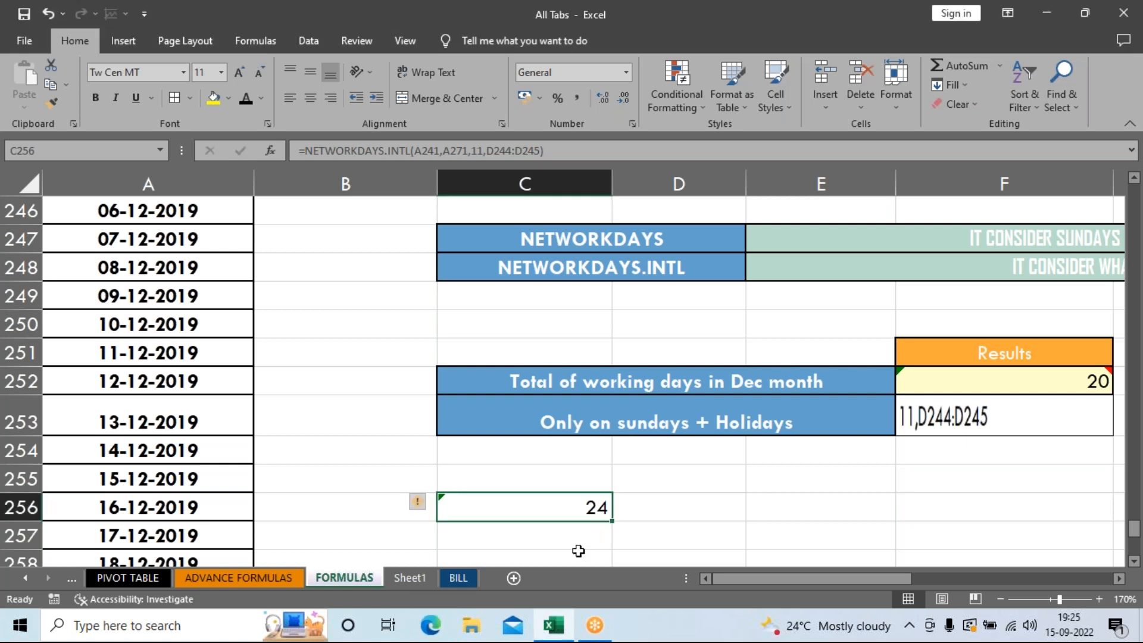
Step: Examine the IF, AND and OR notes with their truth tables, plus the example formulas beside the LOGICAL FUNCTION table
scroll(562, 495, "up", 2)
scroll(562, 495, "up", 20)
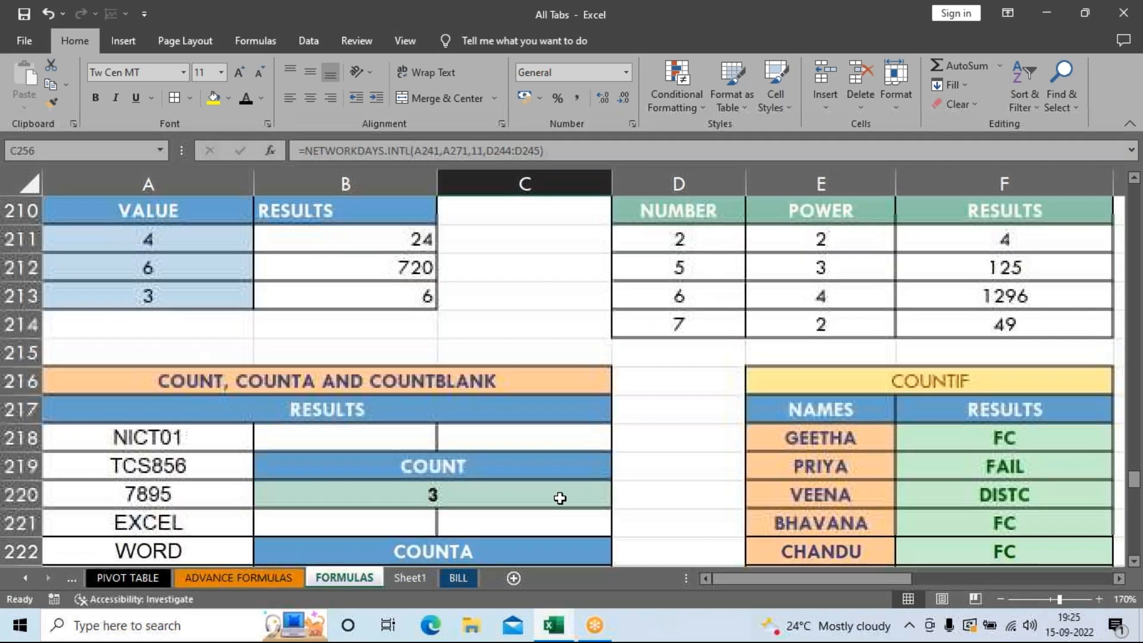
scroll(581, 550, "up", 14)
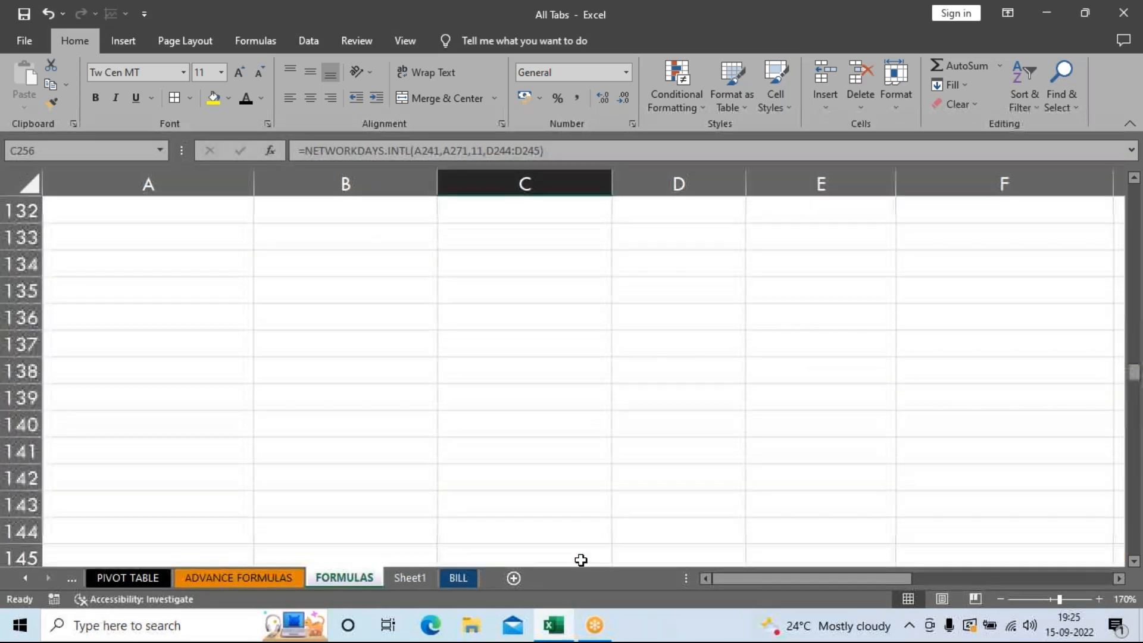
scroll(587, 549, "up", 2)
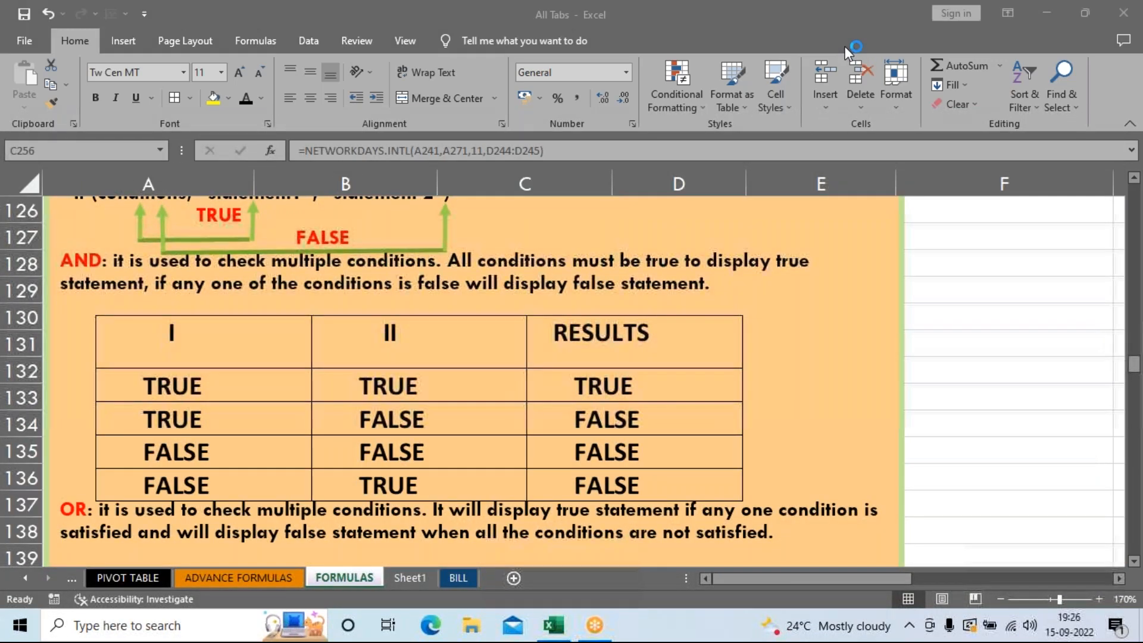
scroll(981, 461, "up", 2)
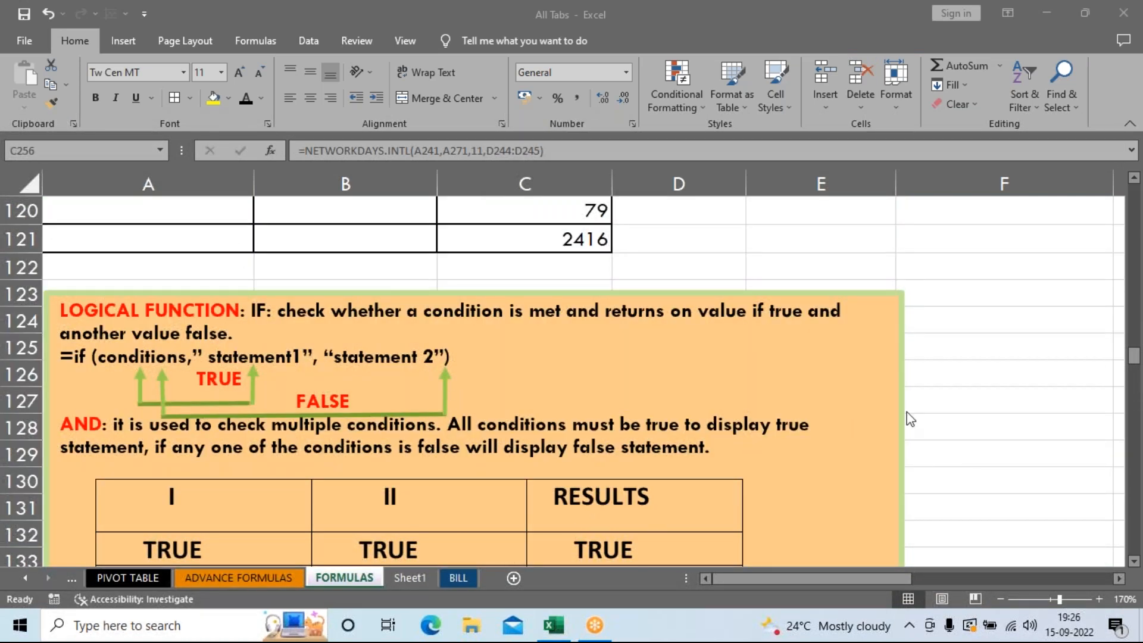
scroll(869, 427, "down", 1)
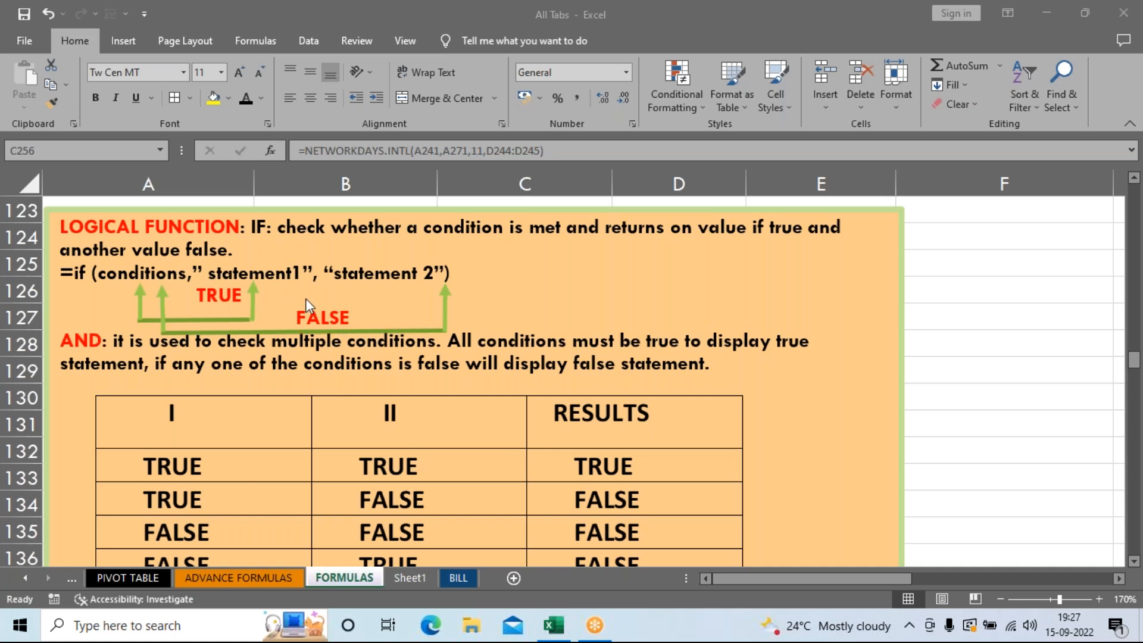
scroll(305, 299, "down", 1)
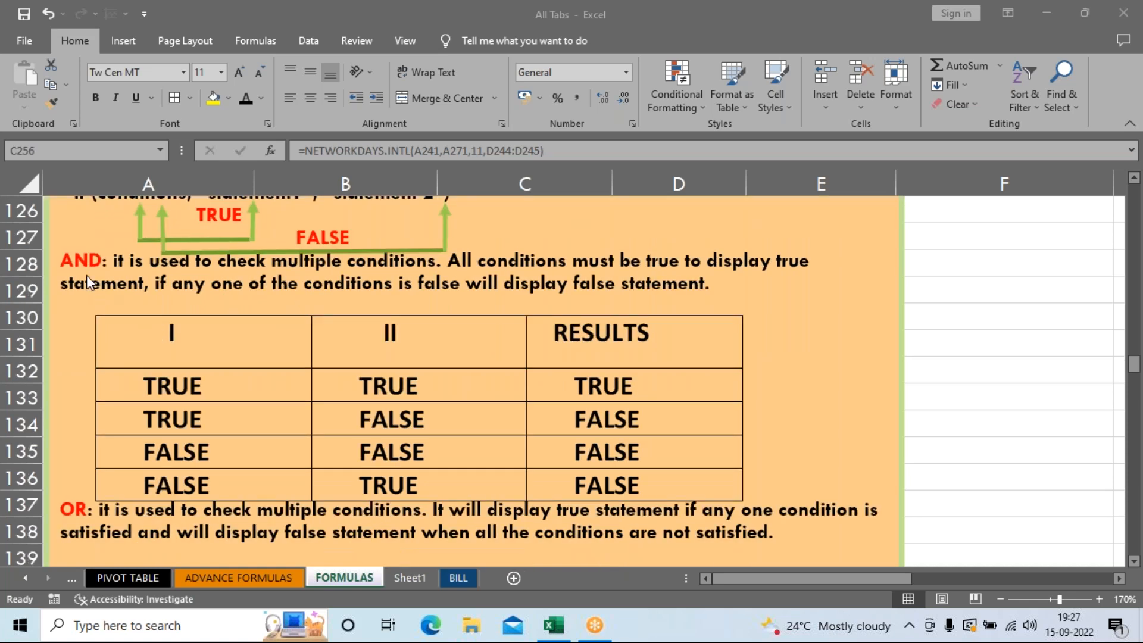
scroll(197, 286, "up", 1)
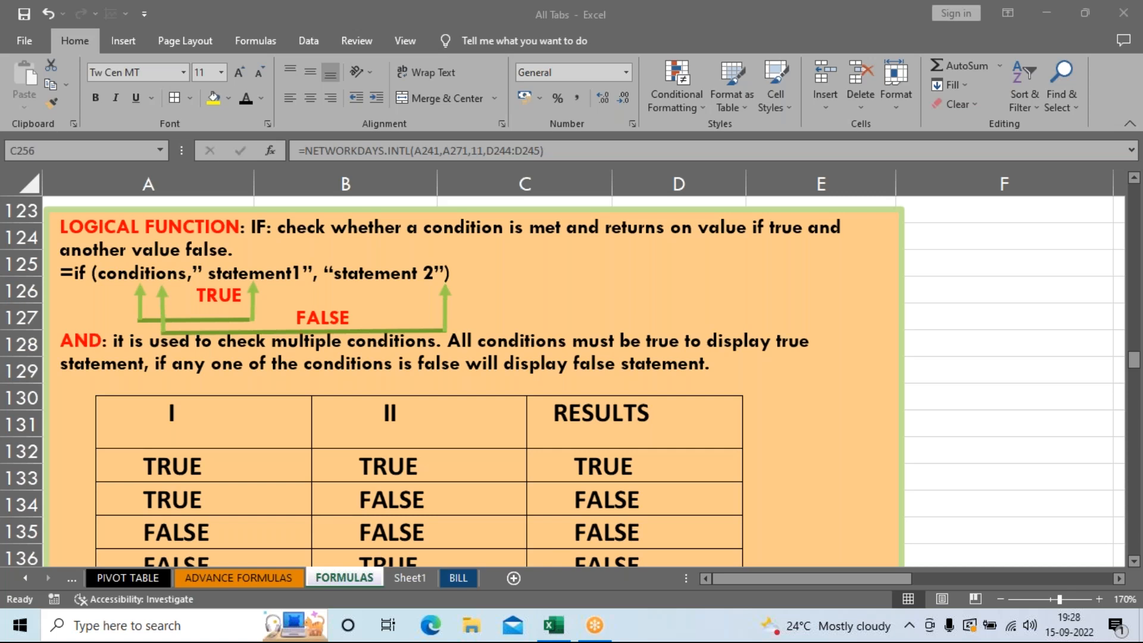
scroll(678, 390, "down", 1)
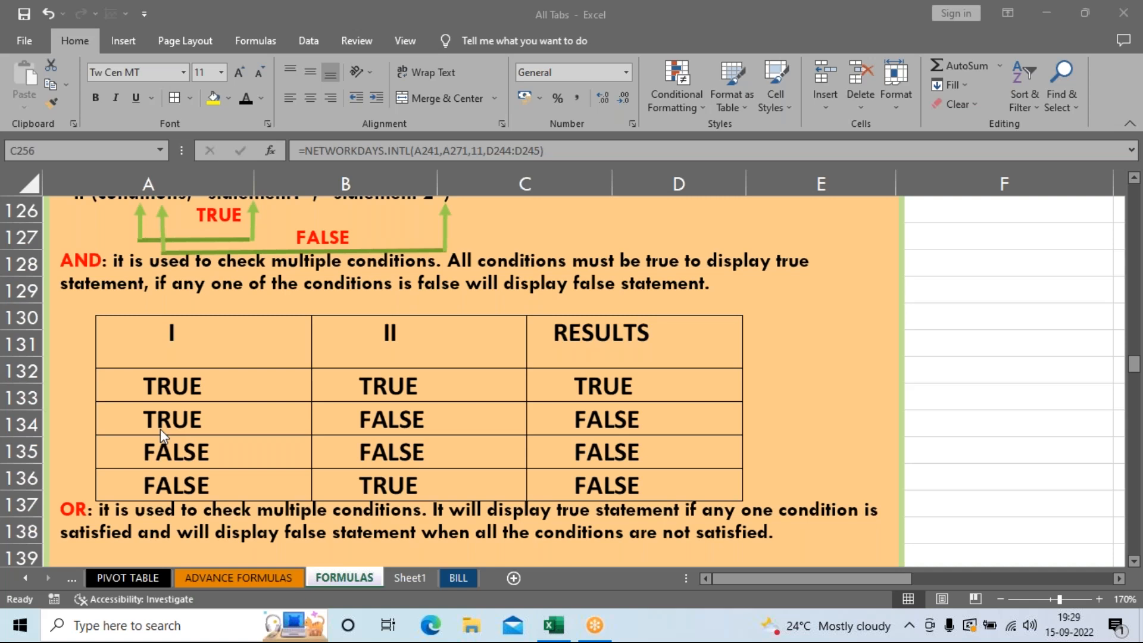
scroll(611, 484, "down", 1)
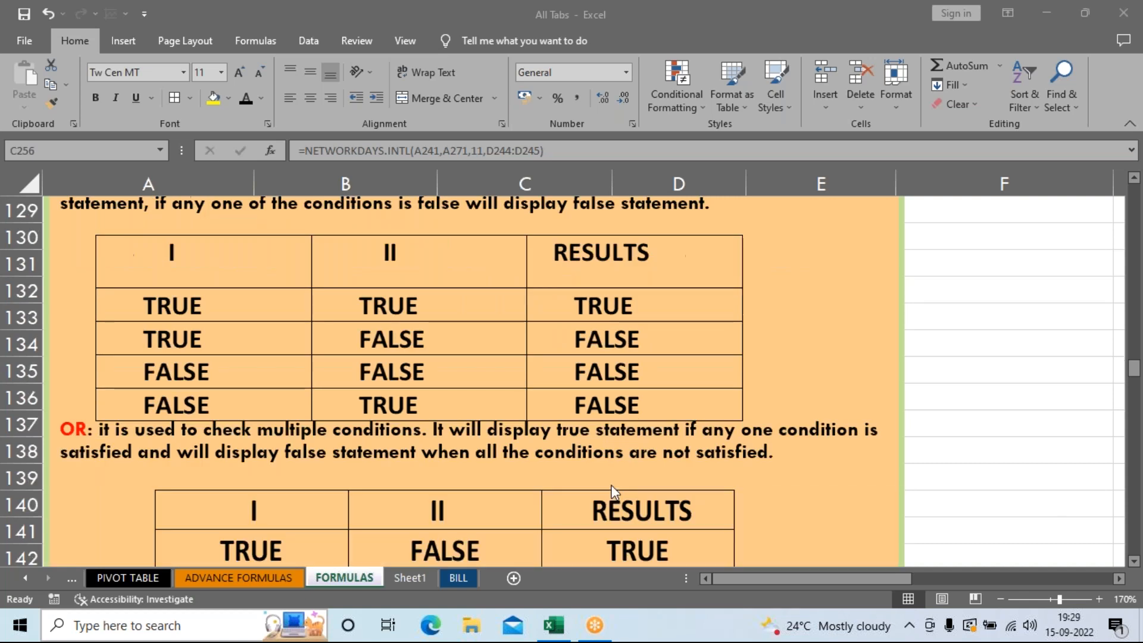
scroll(613, 492, "down", 1)
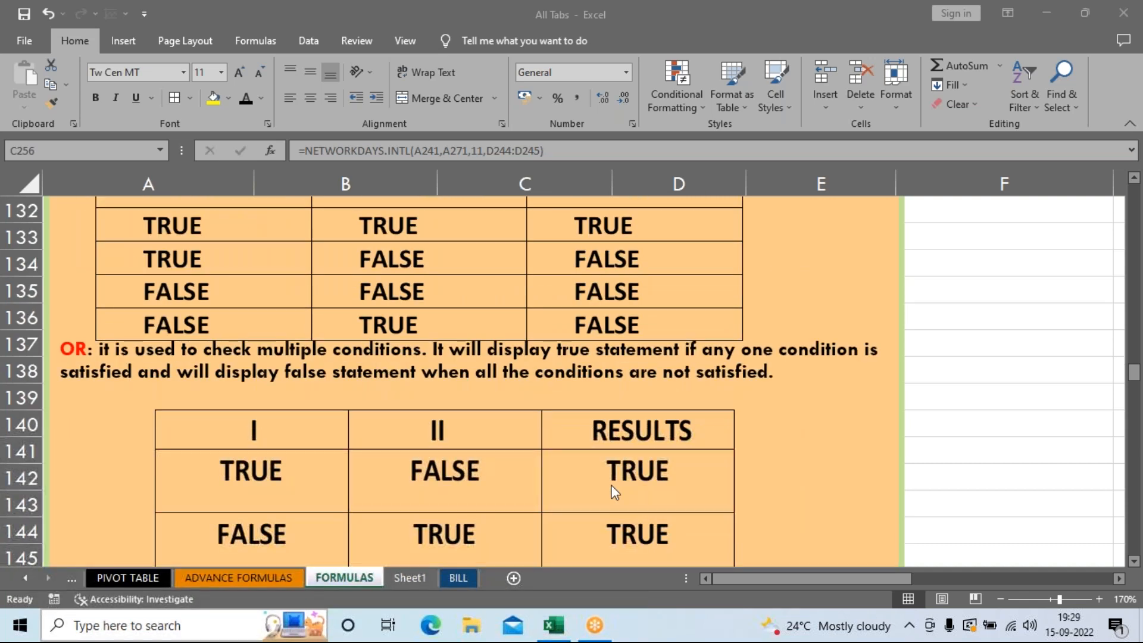
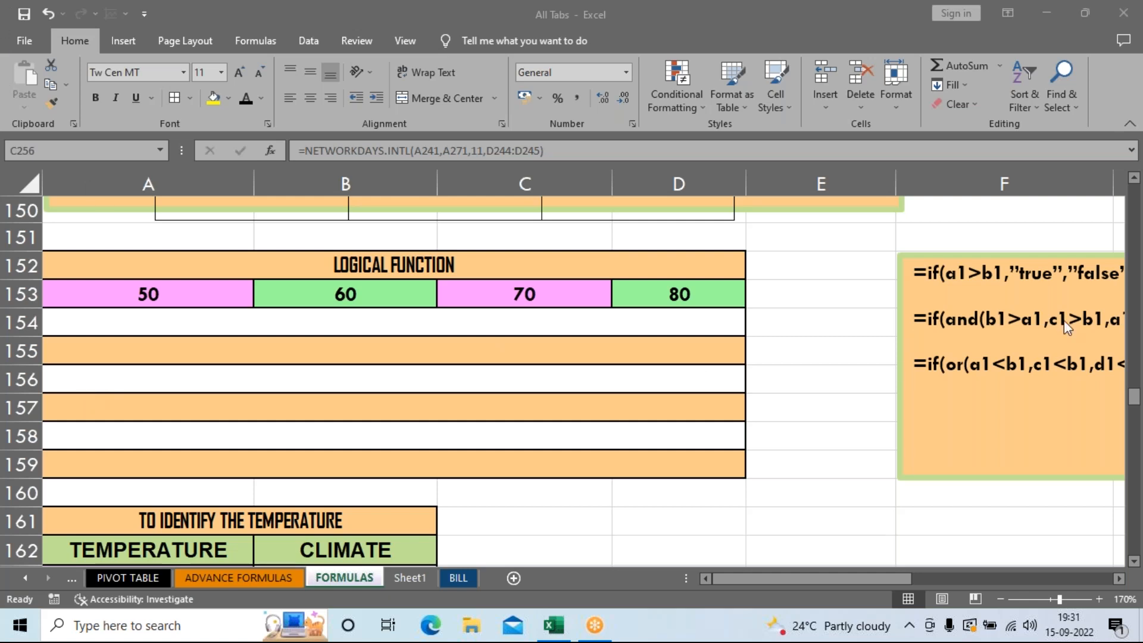
scroll(1120, 308, "up", 1)
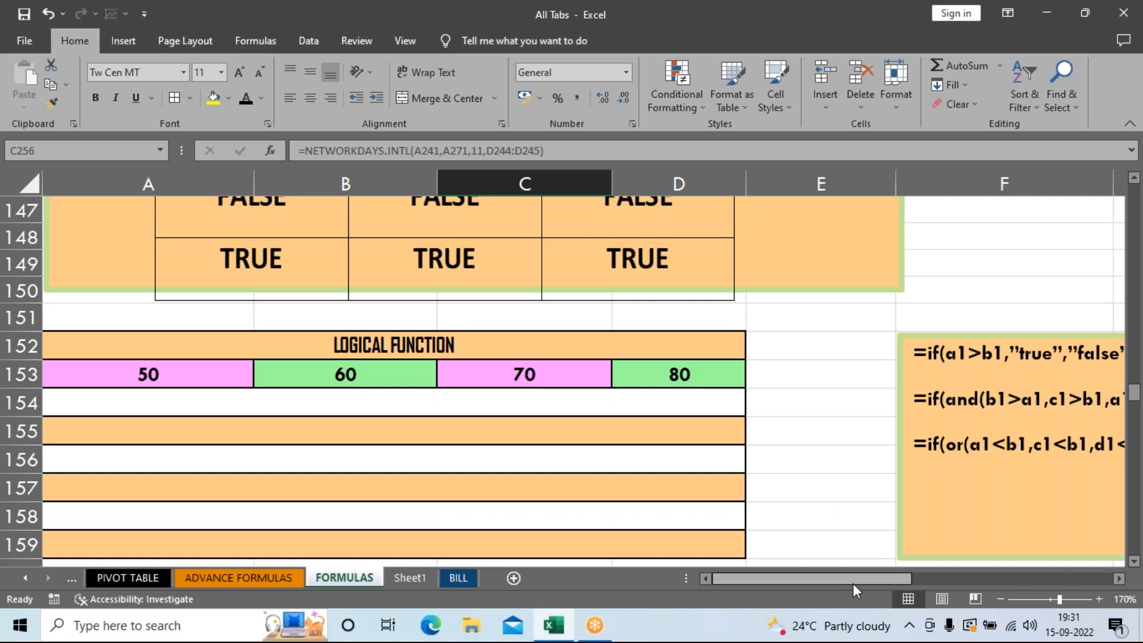
left_click_drag(849, 582, 935, 583)
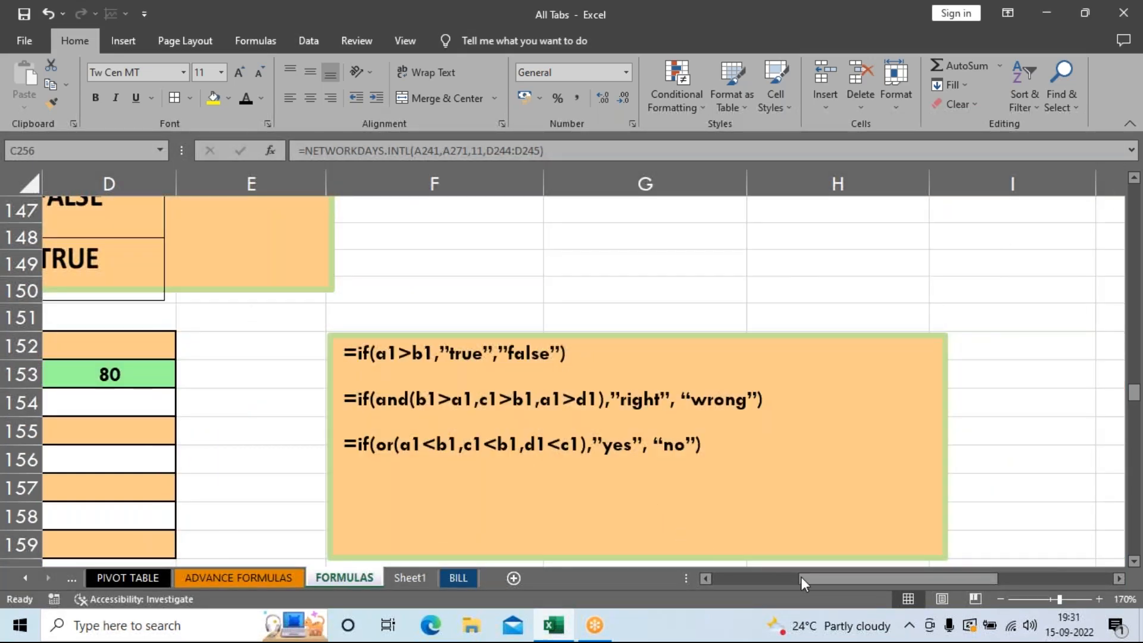
left_click_drag(811, 578, 725, 585)
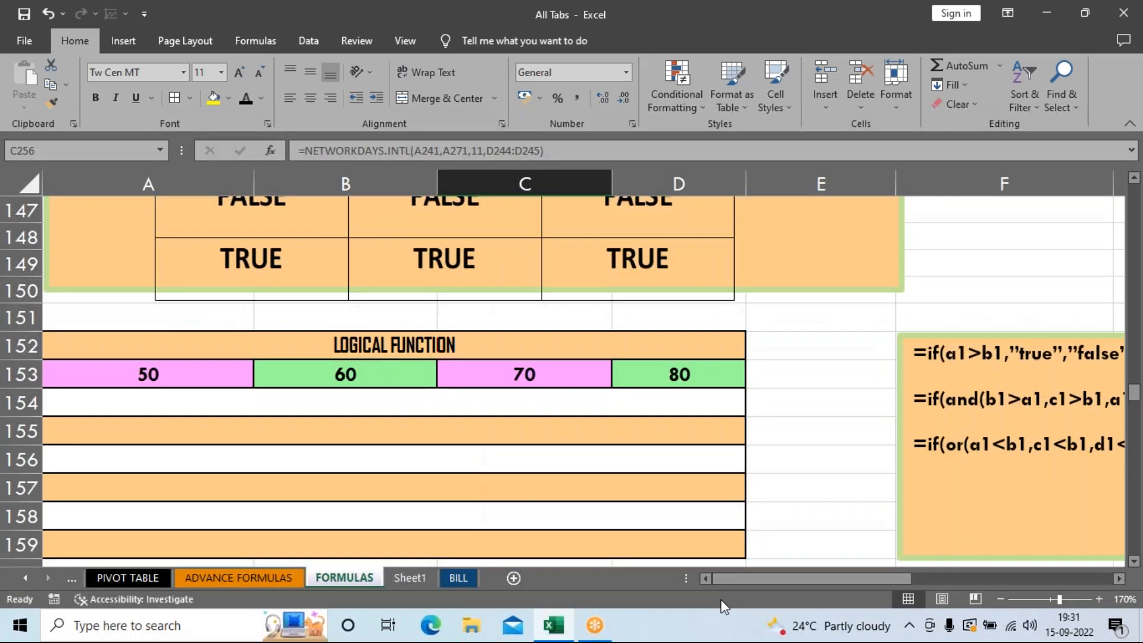
Step: Begin an IF formula in merged cell A155 with the logical test A153>B153
left_click(168, 409)
left_click(213, 439)
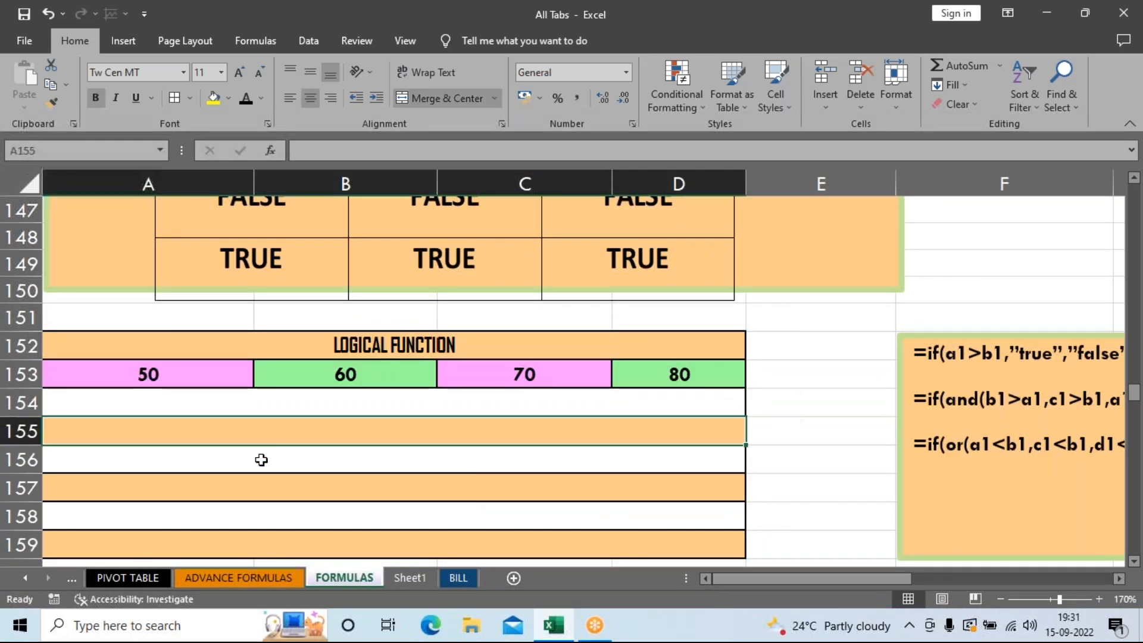
type("=fi")
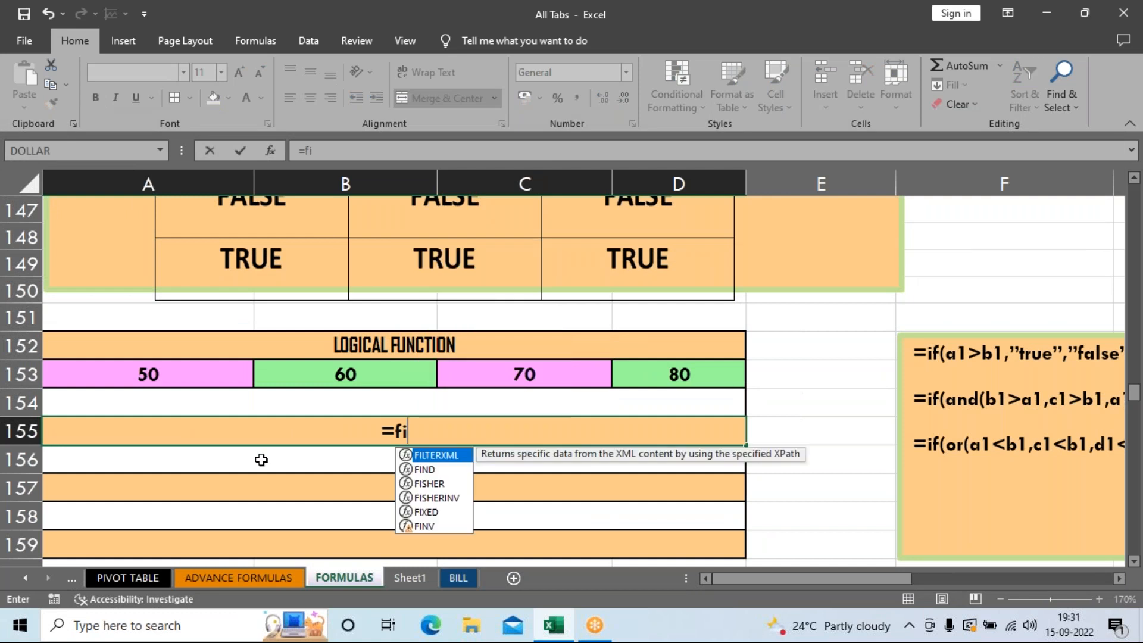
key("BackSpace")
key("BackSpace")
type("if")
key("Tab")
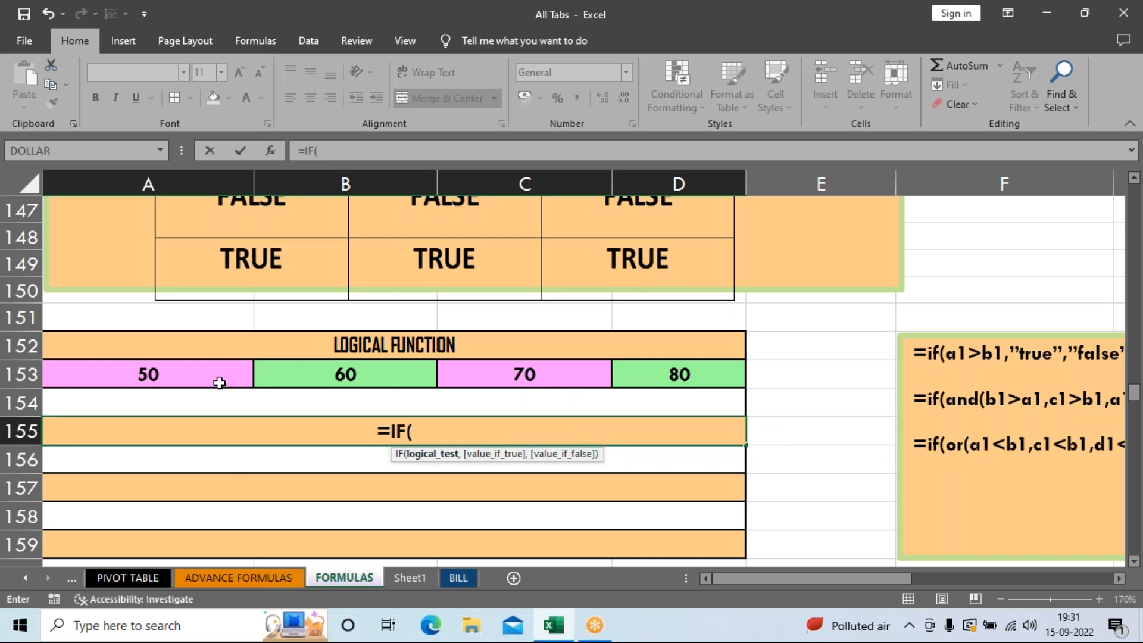
left_click(206, 370)
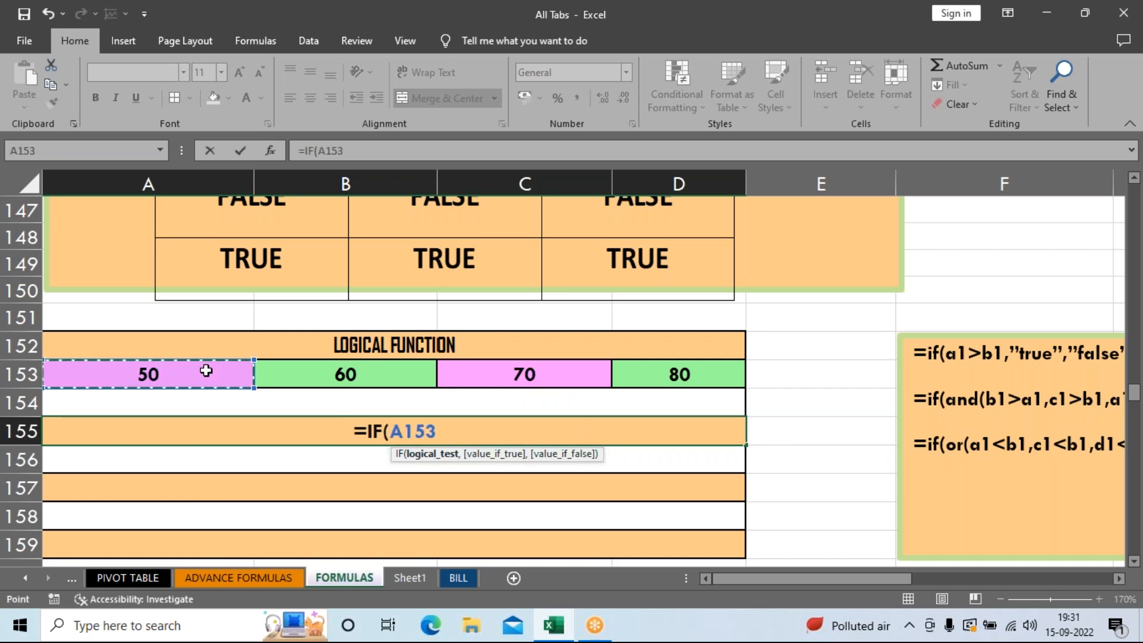
type(">")
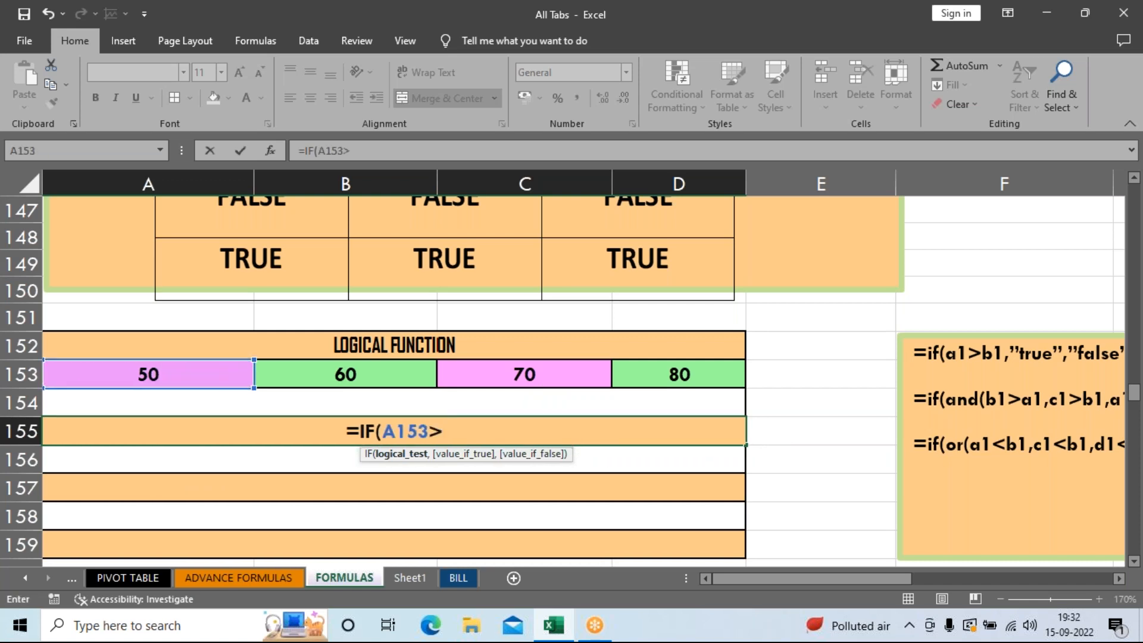
left_click(296, 371)
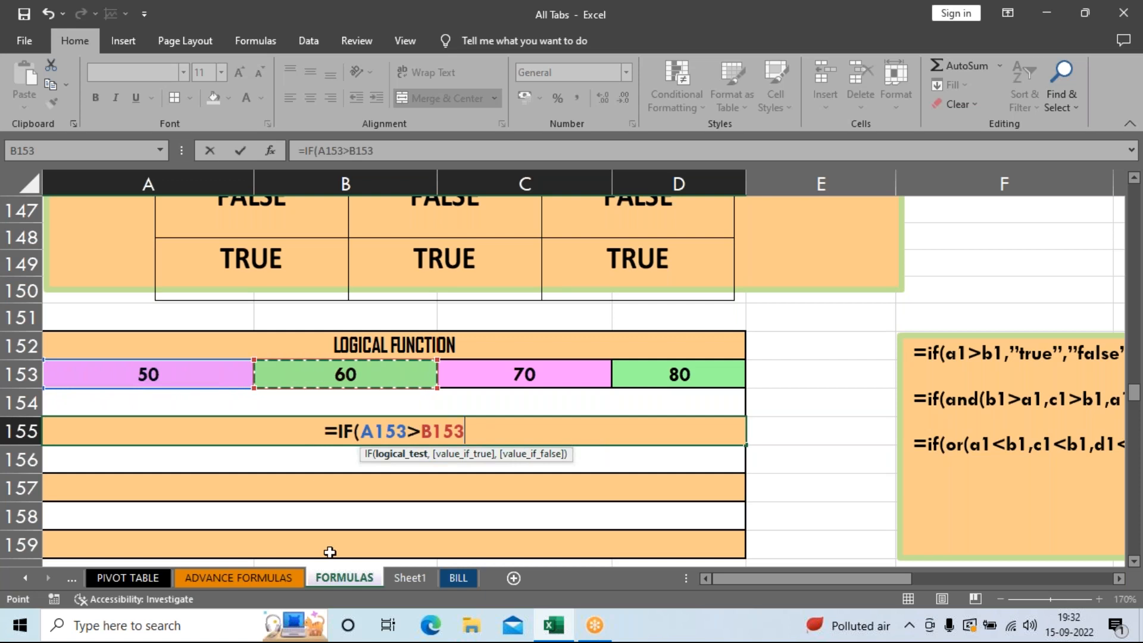
Step: Complete the A155 IF formula with "true" as the value if true and "false" as the value if false, and commit it
type(",\"")
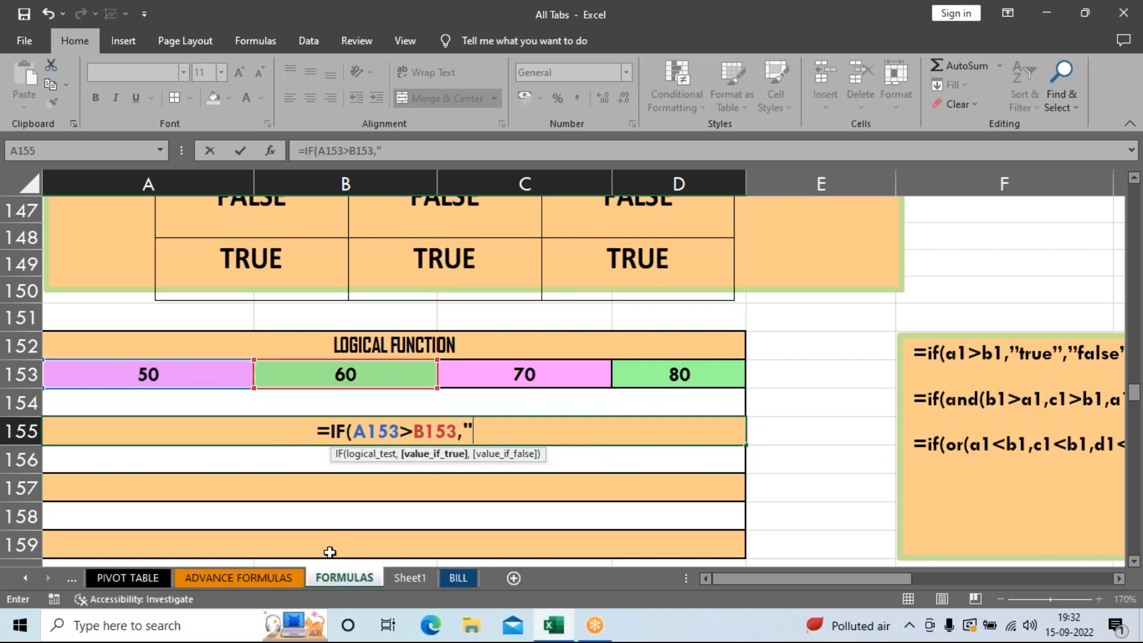
type("tr")
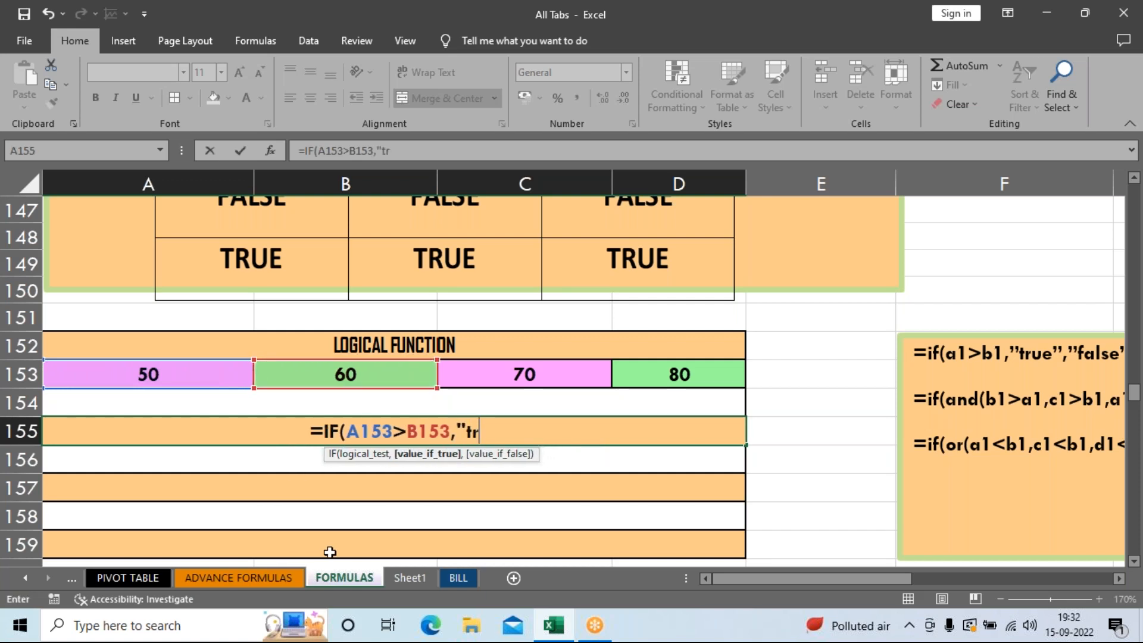
type("ue")
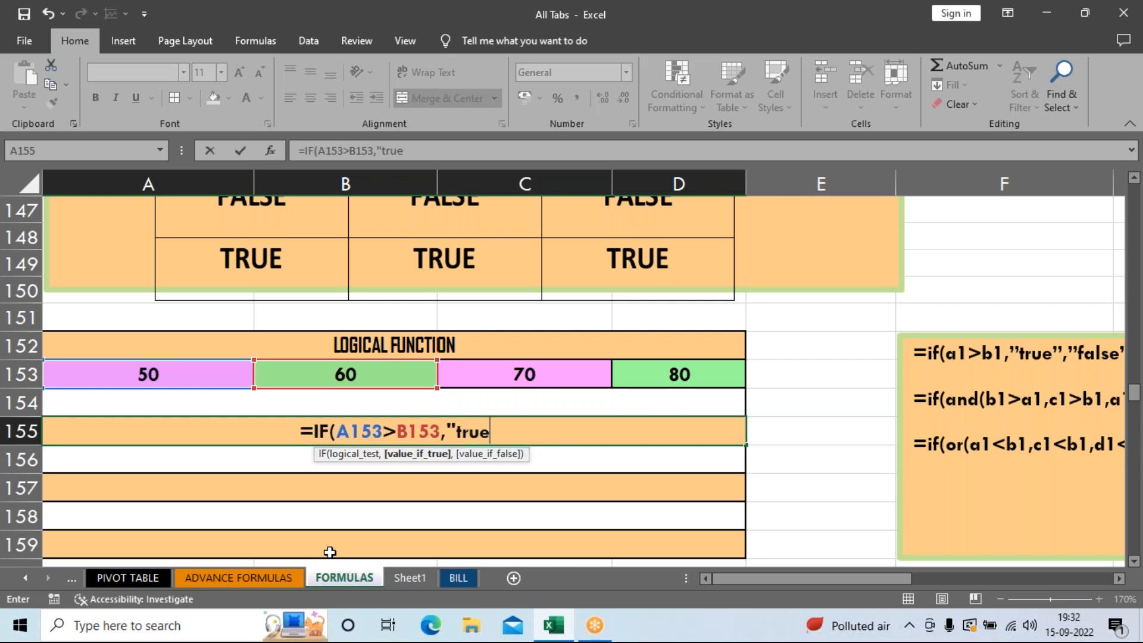
type("\",\"fals")
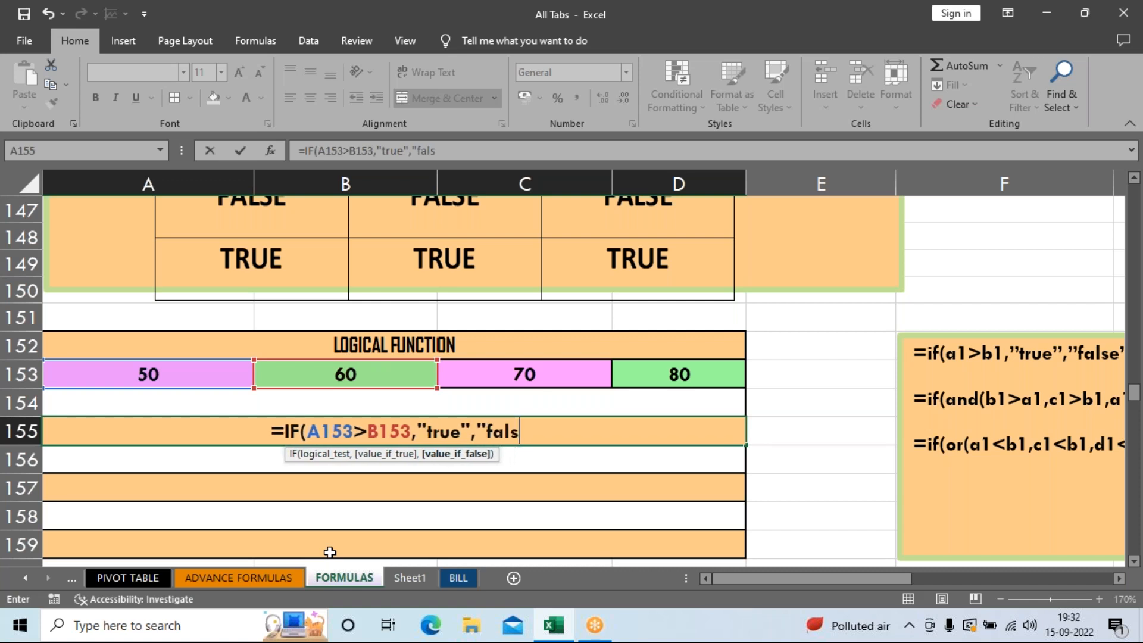
type("e\"")
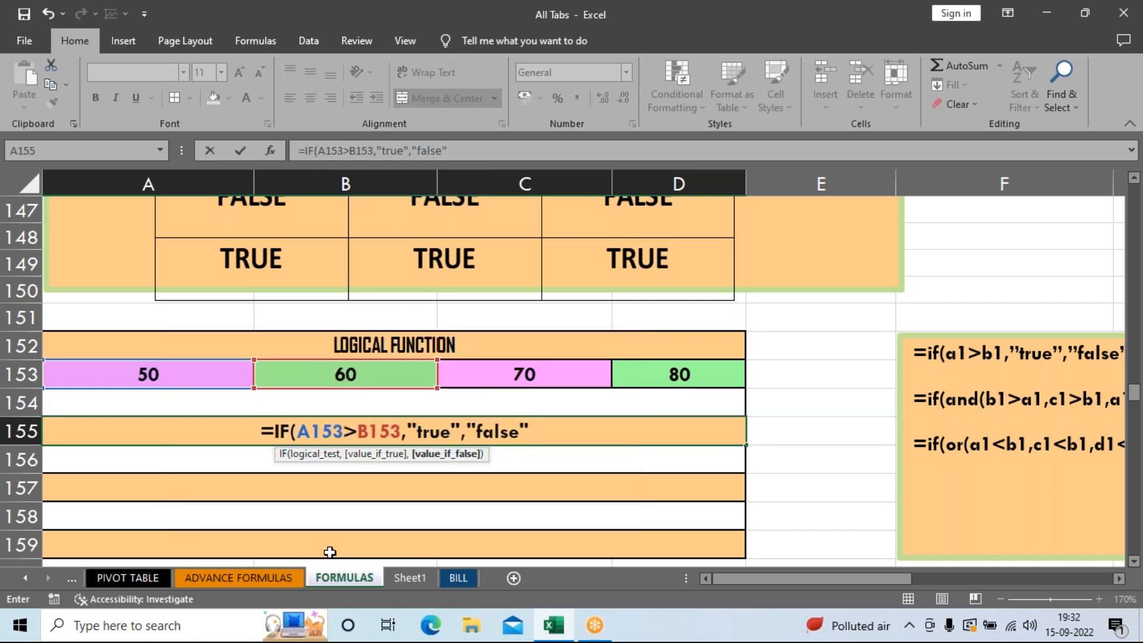
type(")")
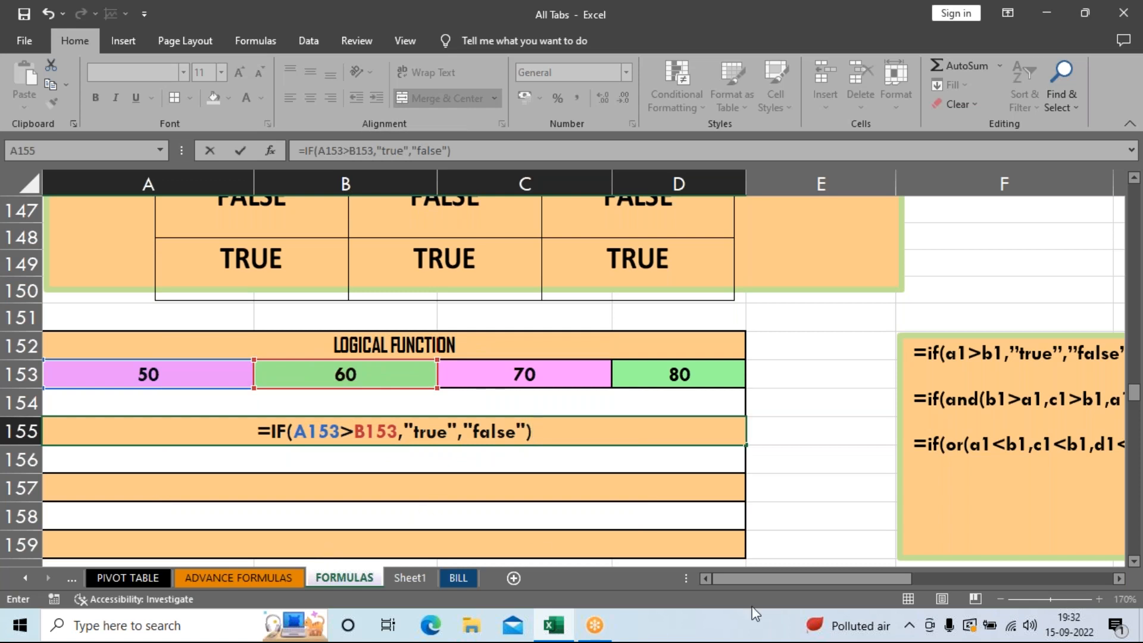
left_click_drag(821, 580, 793, 581)
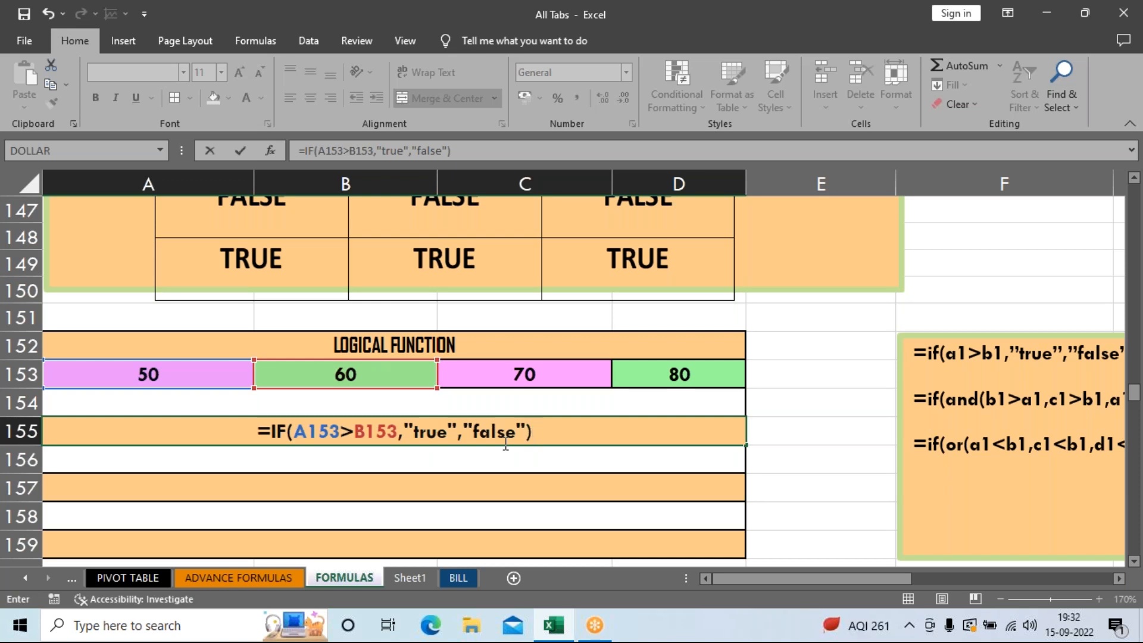
key("Return")
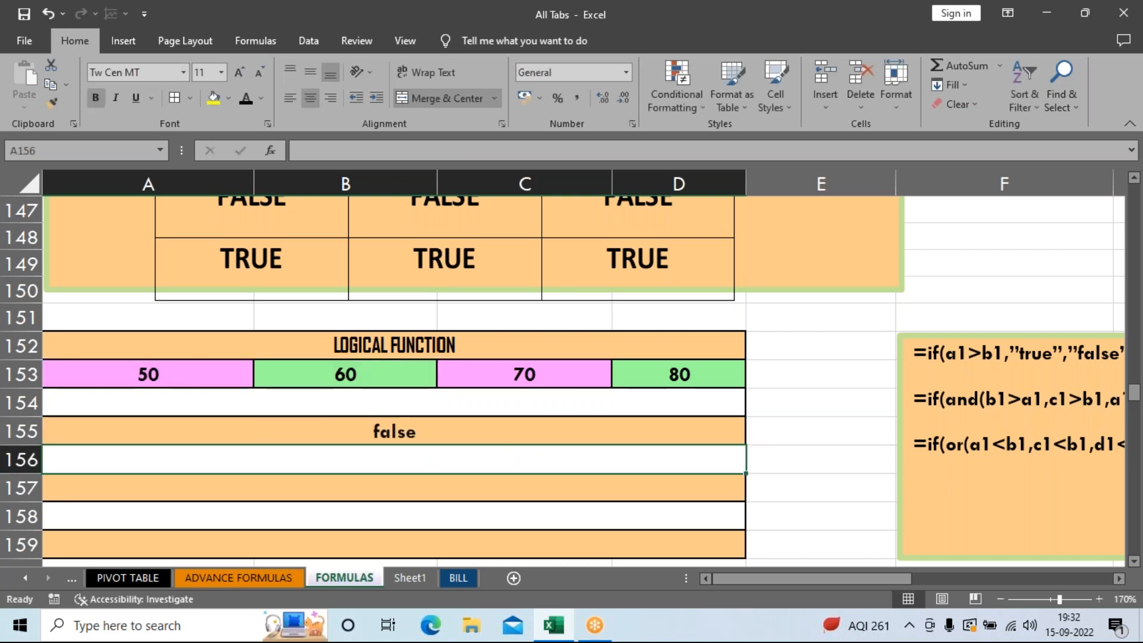
Step: Review the IF formula in A155 by opening it in the cell and closing it again
left_click(433, 431)
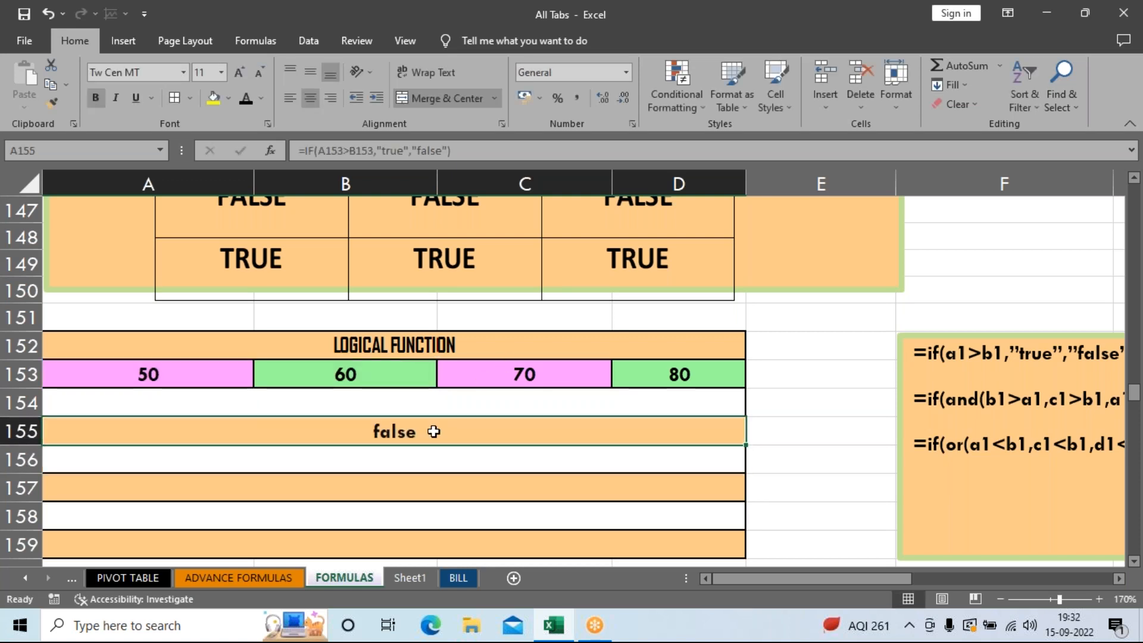
left_click(416, 498)
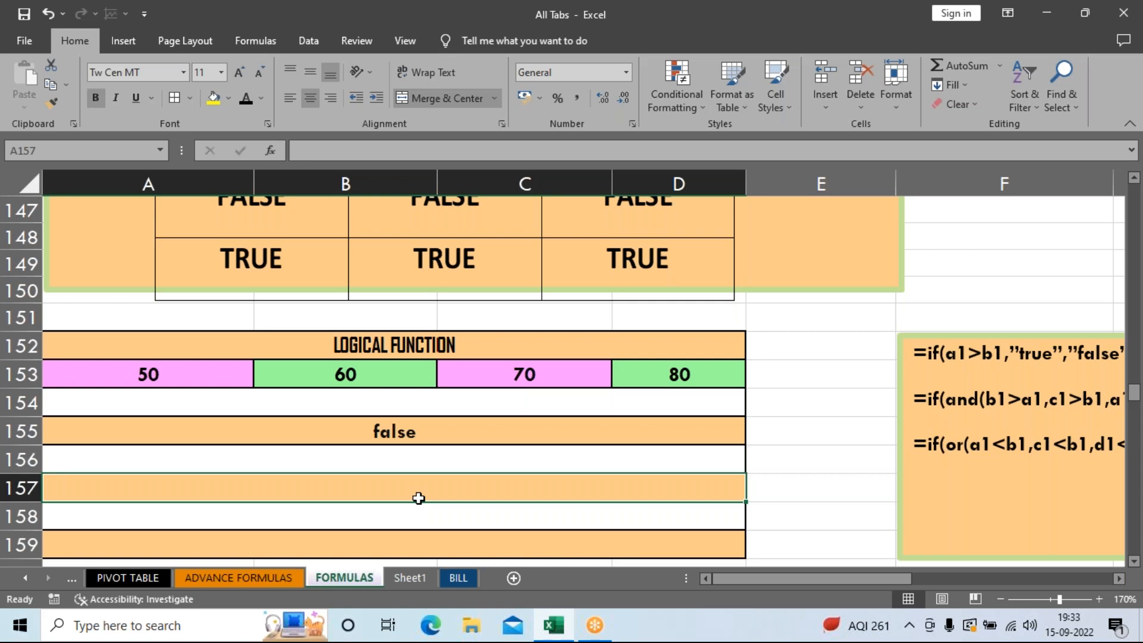
left_click(462, 425)
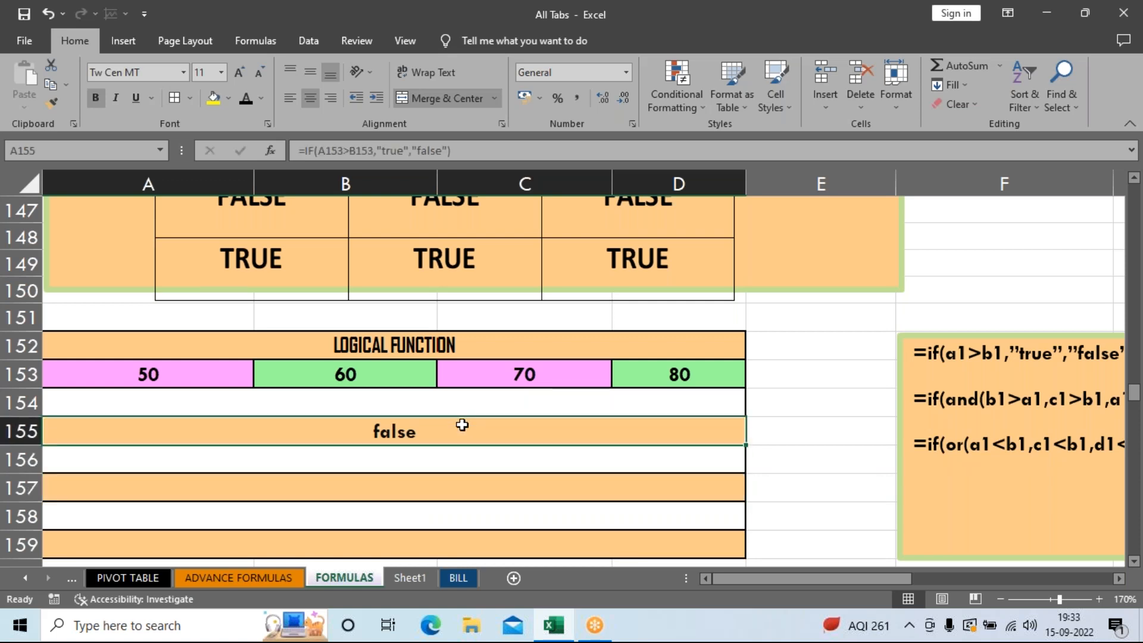
double_click(462, 424)
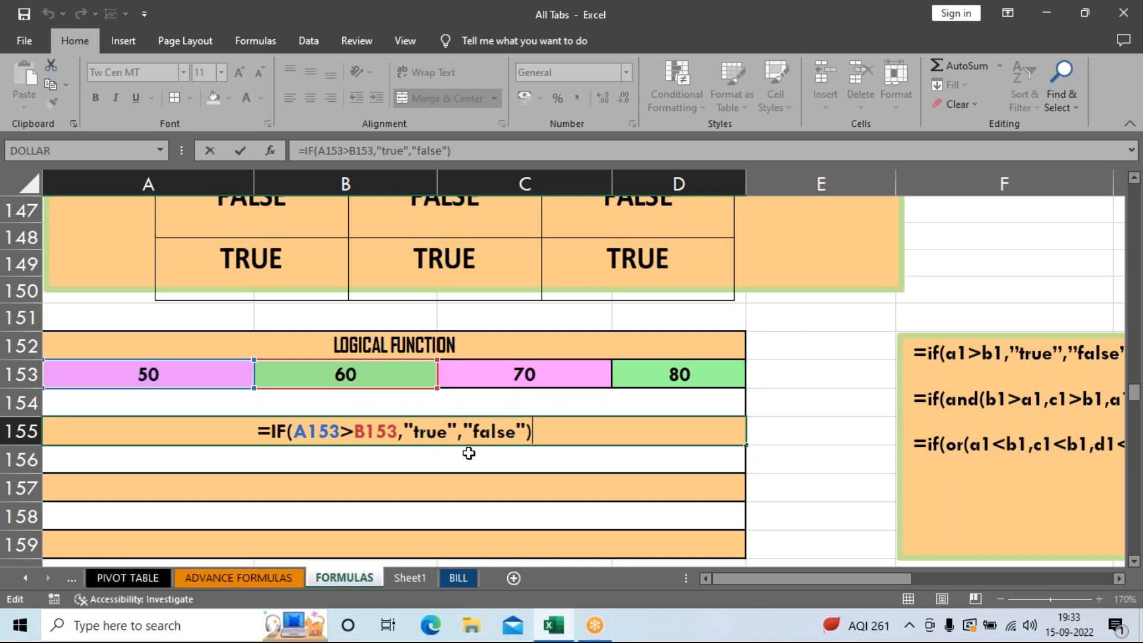
key("Return")
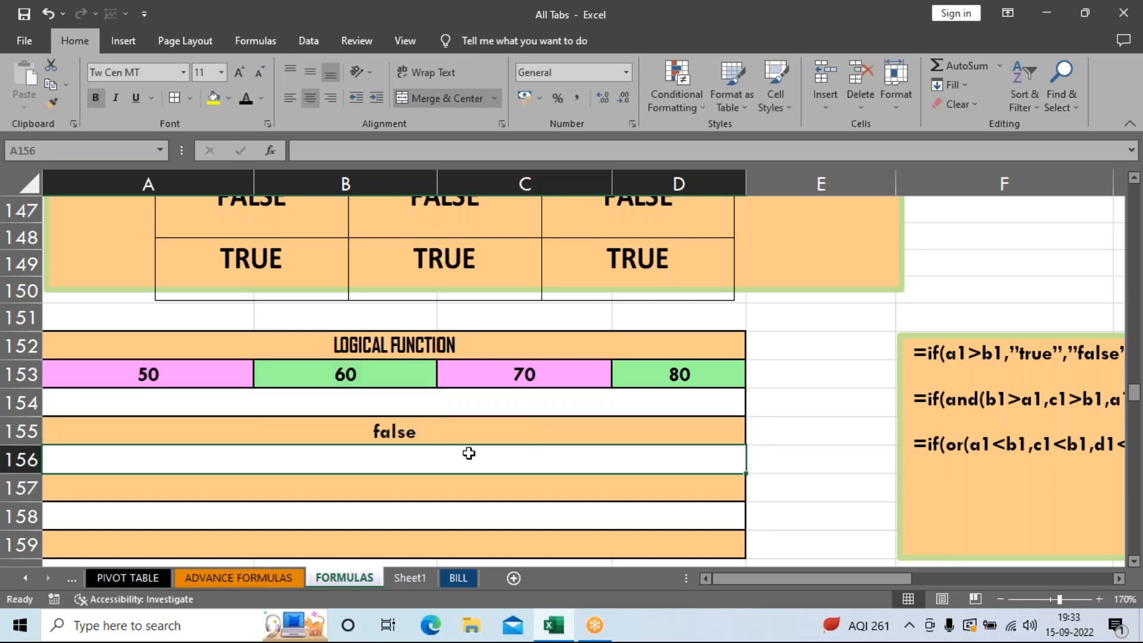
Step: Begin an IF formula with a nested AND in merged cell A157, using B153>A153 as the first condition
left_click(410, 488)
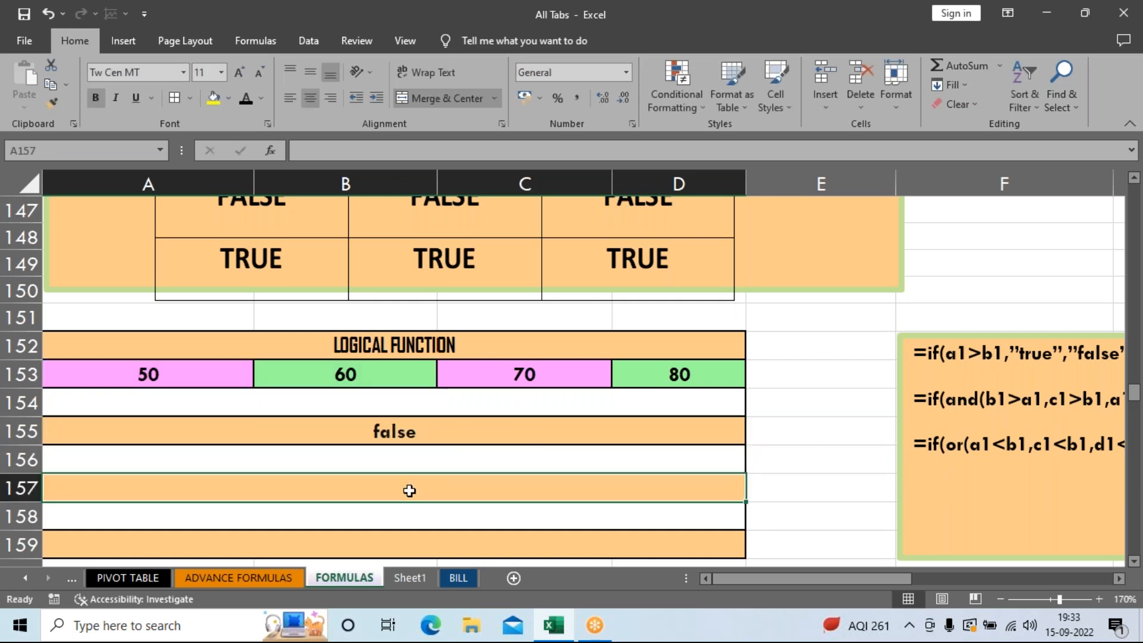
type("=if")
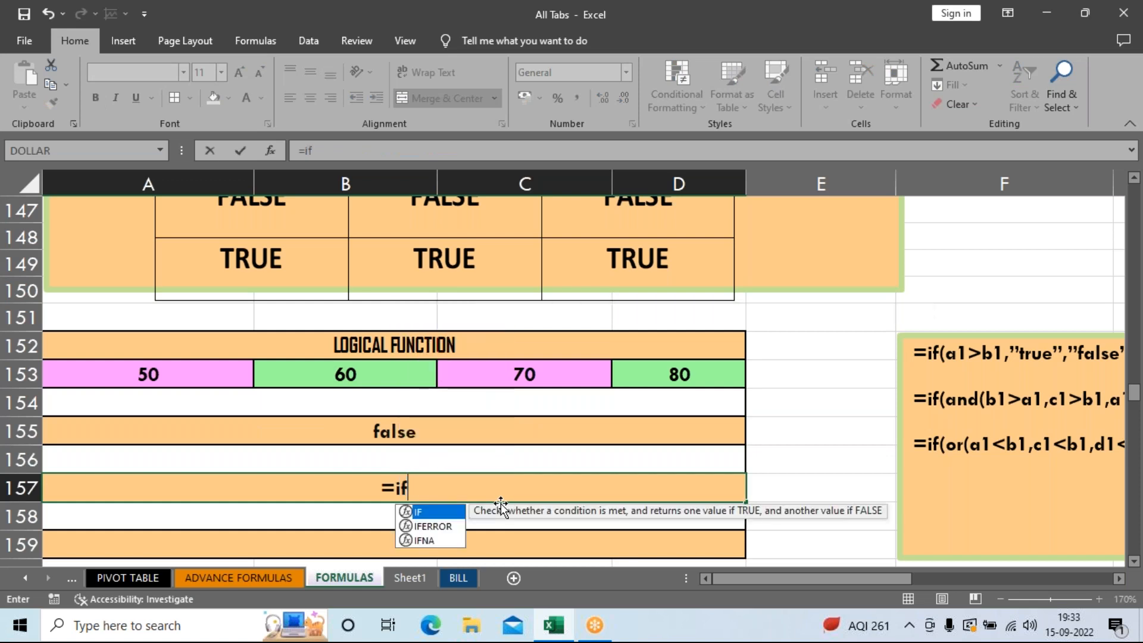
key("Tab")
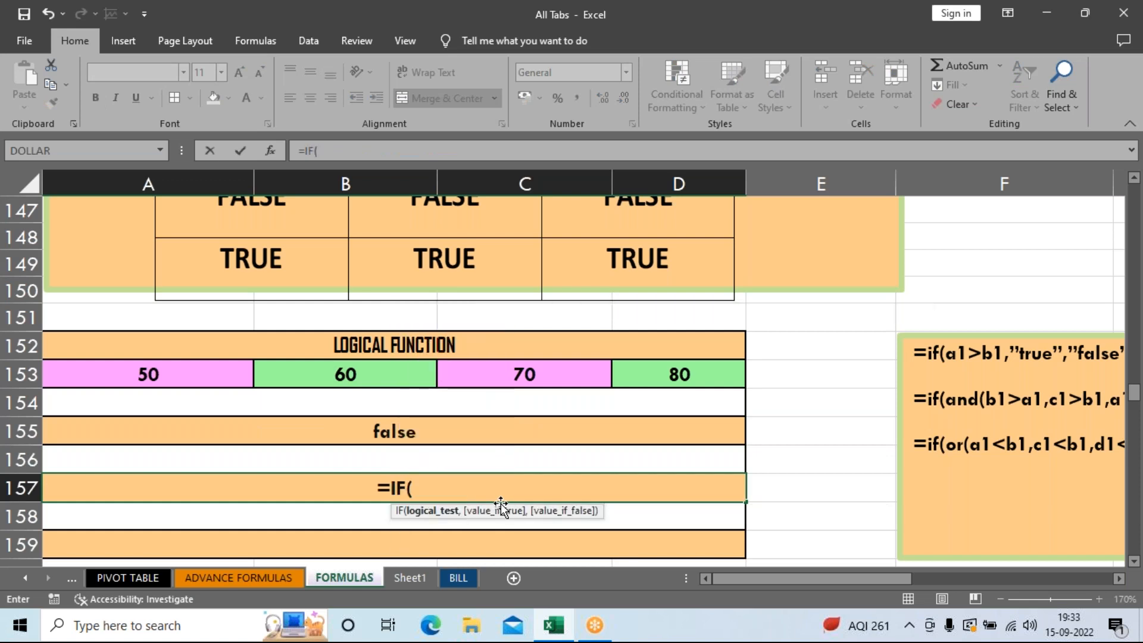
type("and")
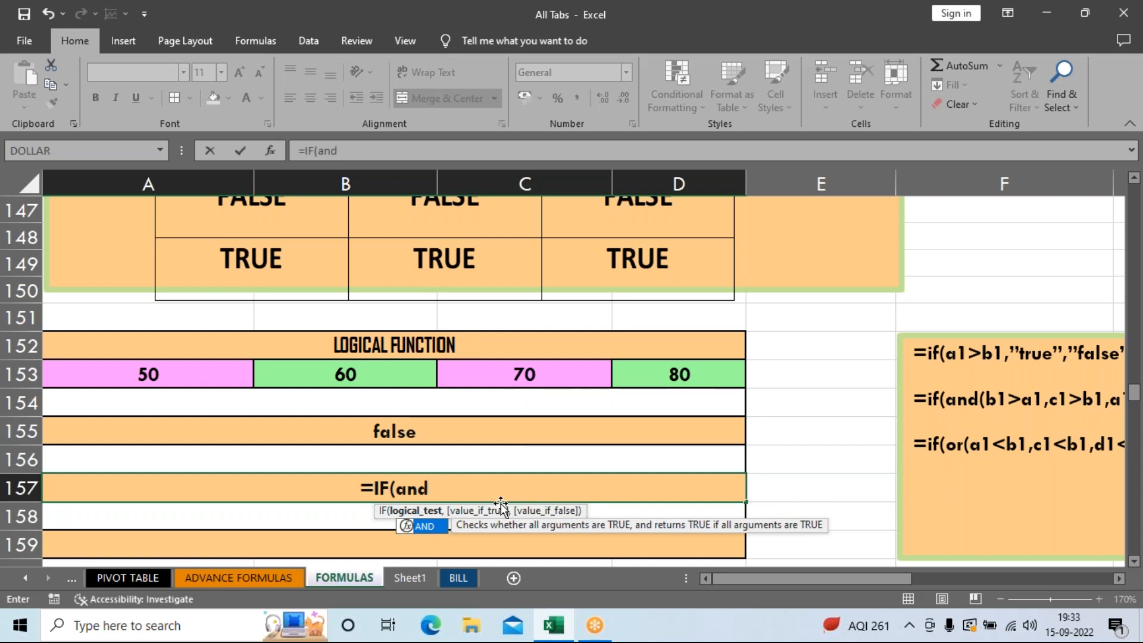
key("Tab")
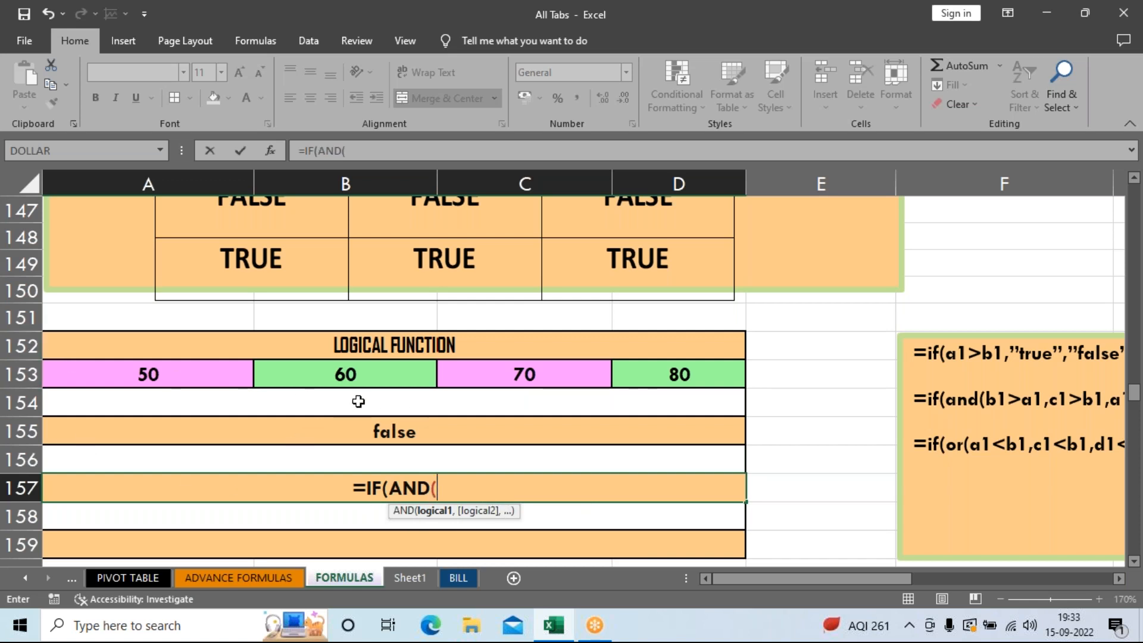
left_click(361, 382)
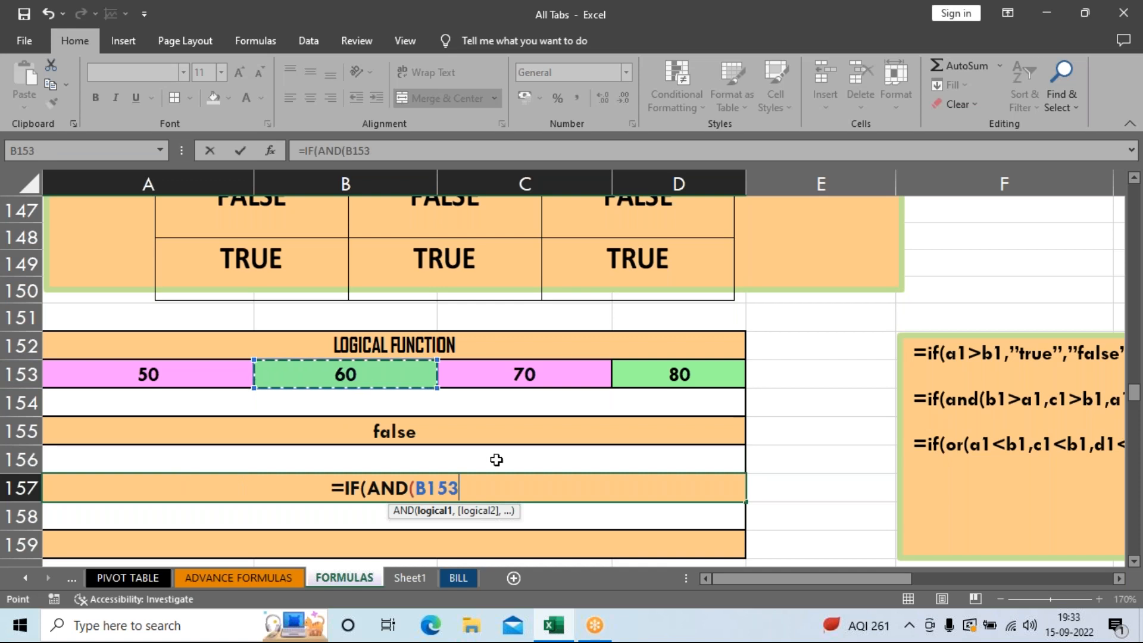
type(">")
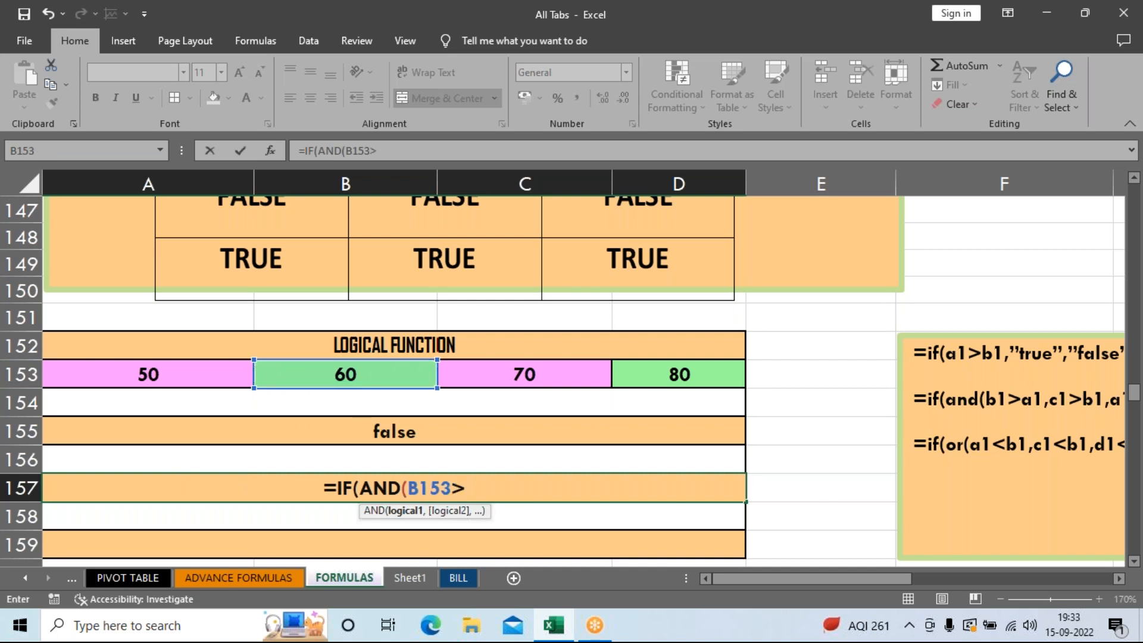
left_click(176, 380)
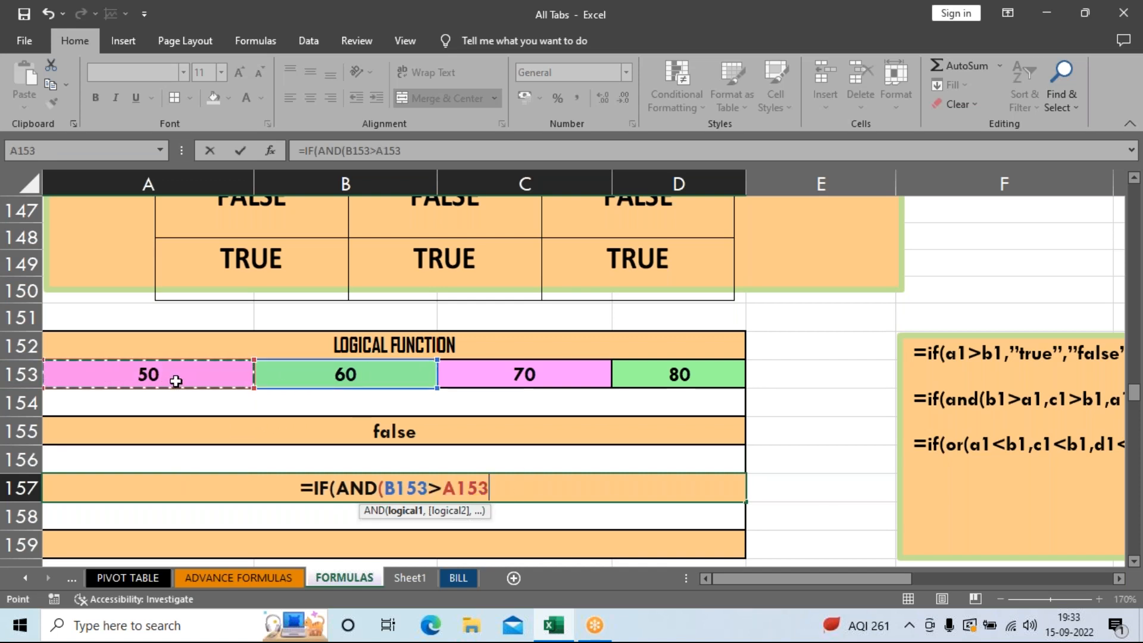
type(",")
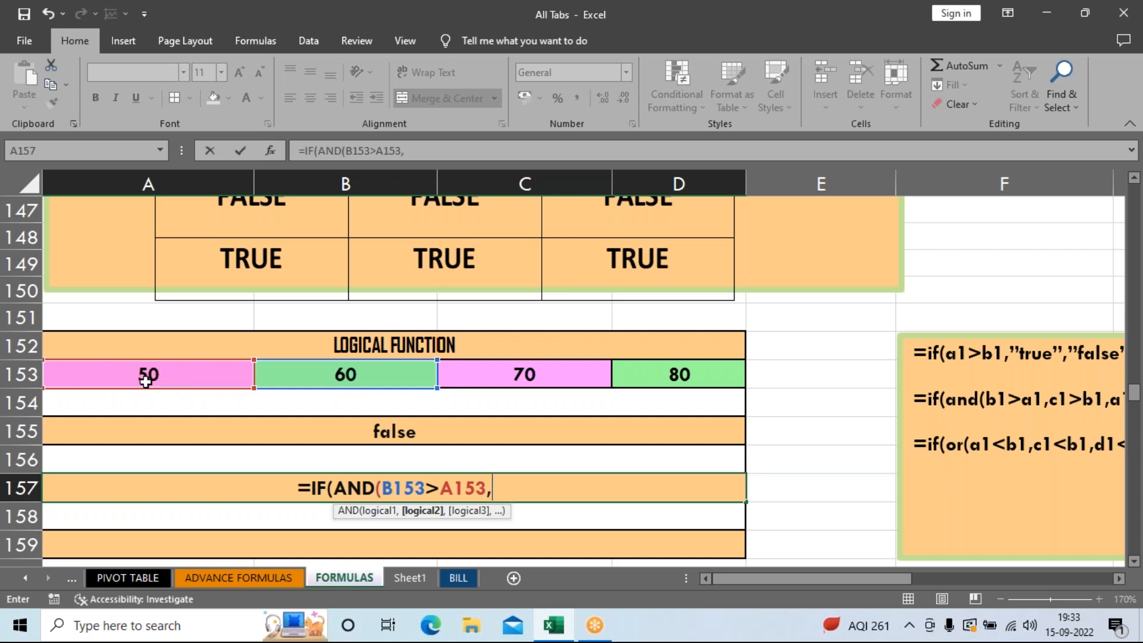
Step: Add the conditions C153>B153 and A153>D153 to the AND function in the A157 formula and close its parenthesis
left_click(480, 381)
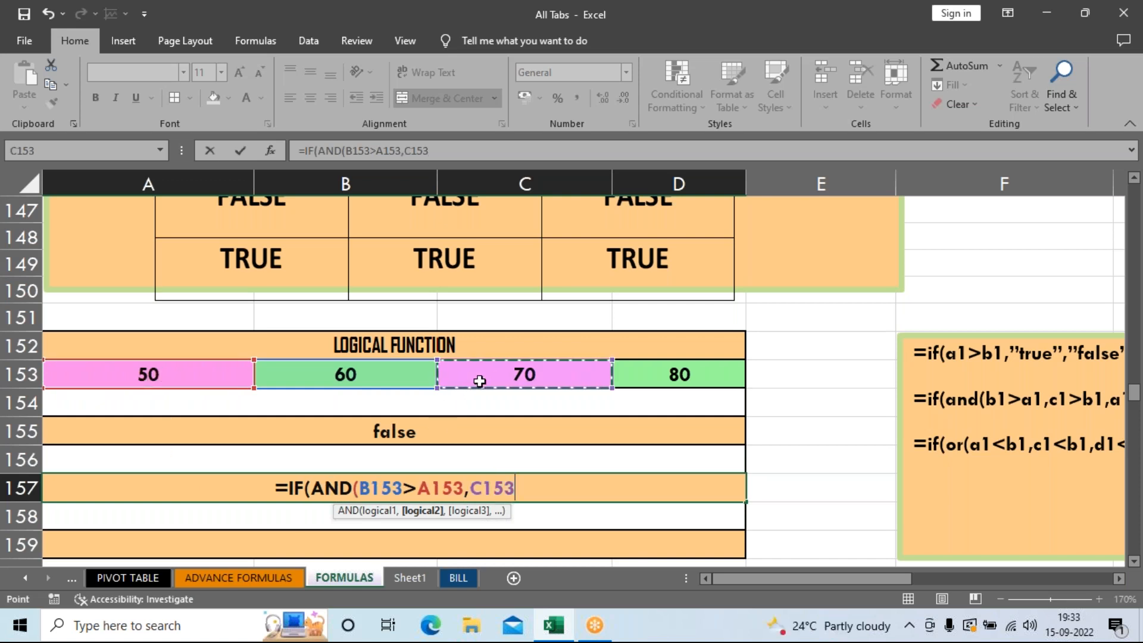
type(">")
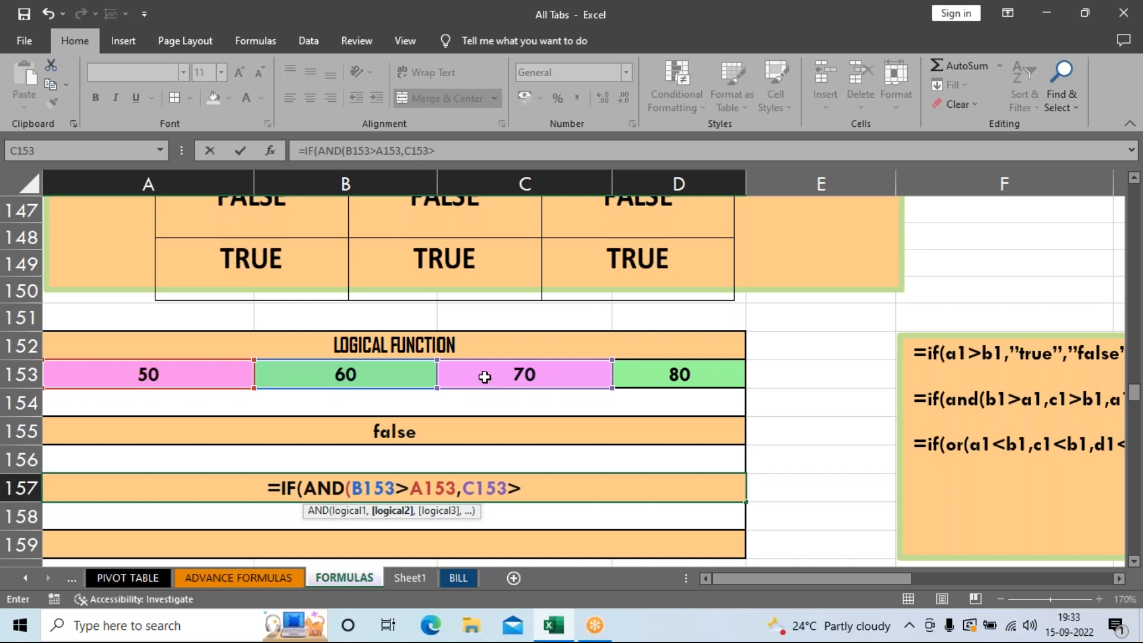
left_click(370, 377)
type(",")
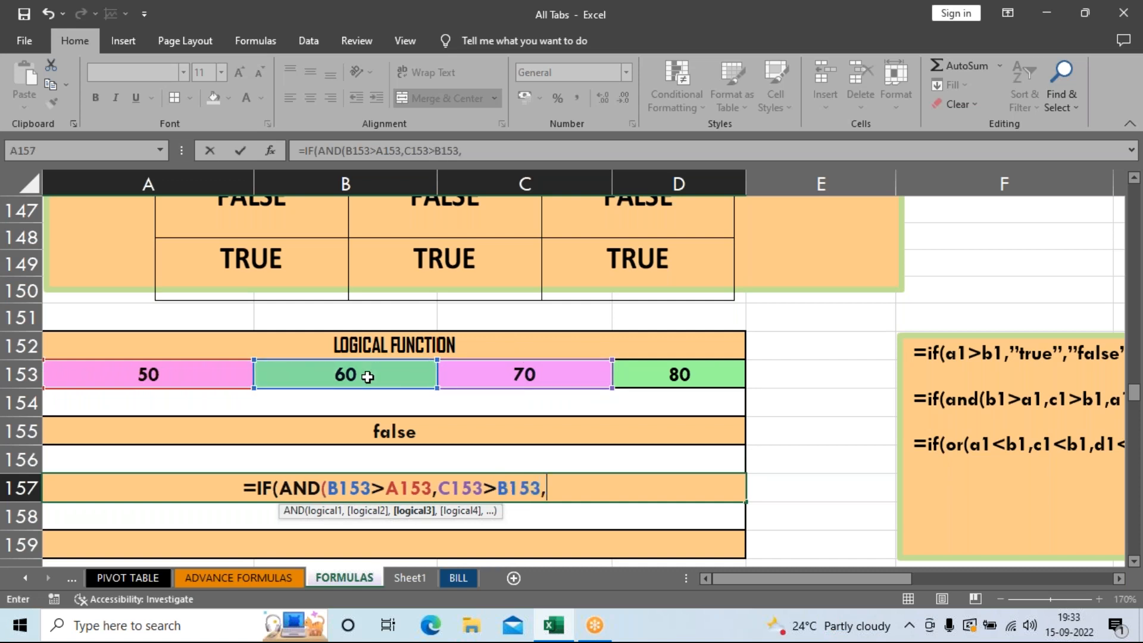
left_click_drag(746, 579, 774, 577)
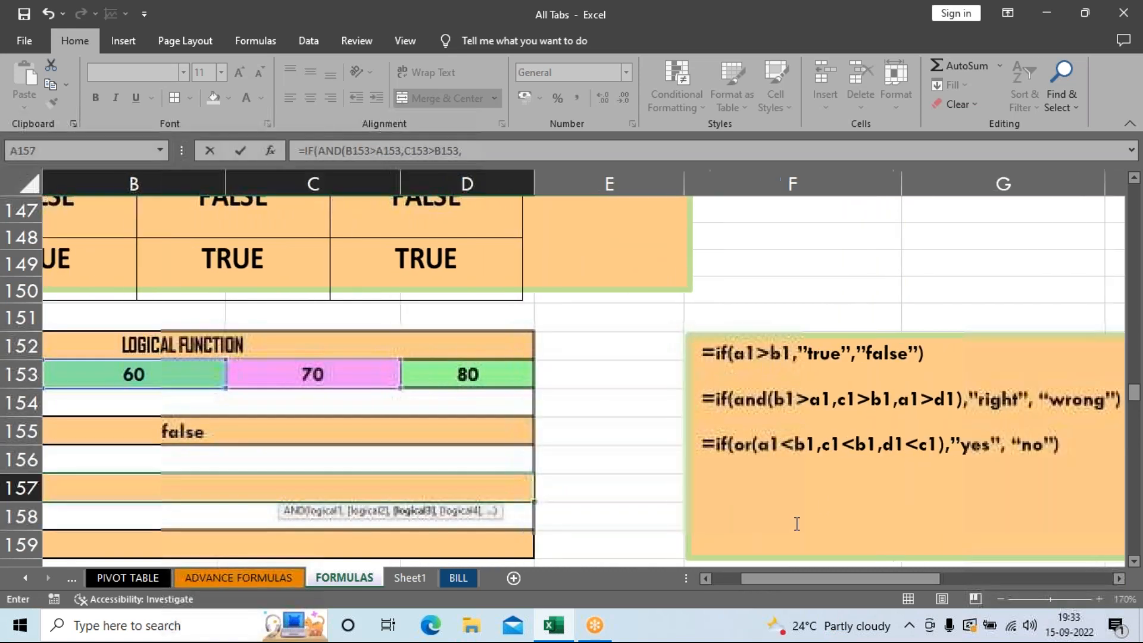
left_click_drag(835, 580, 727, 590)
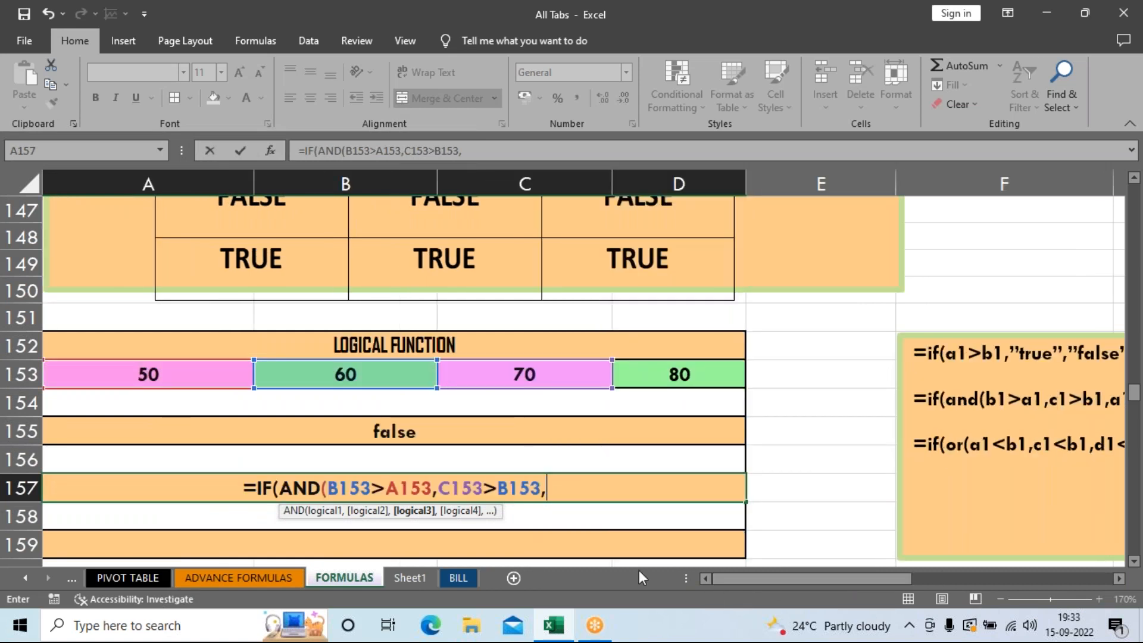
left_click(147, 374)
type(">")
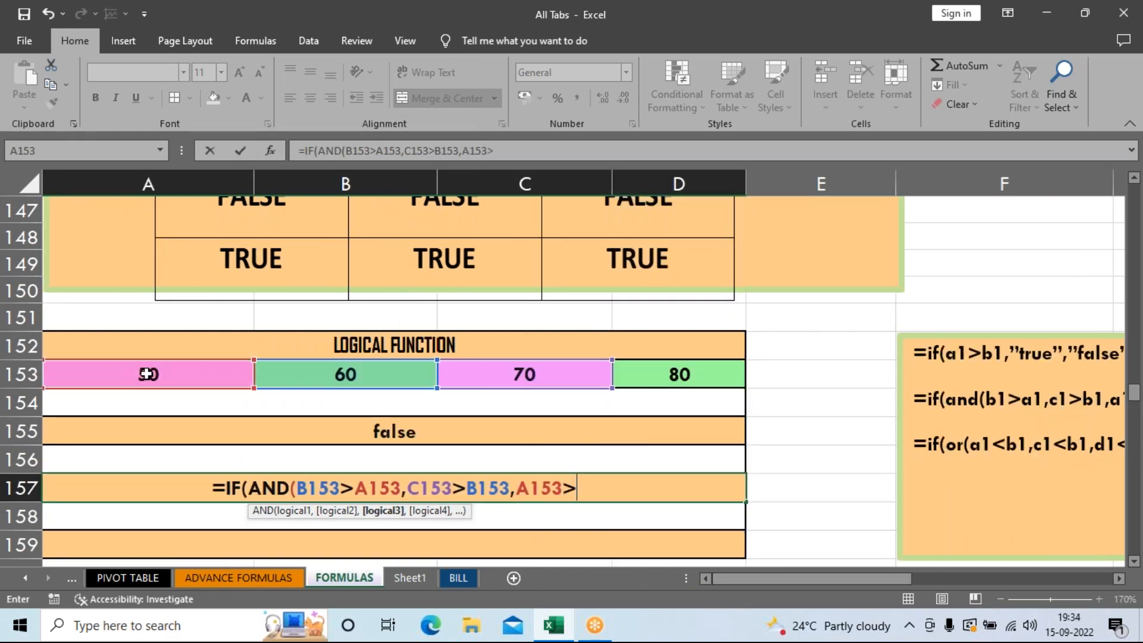
left_click(649, 375)
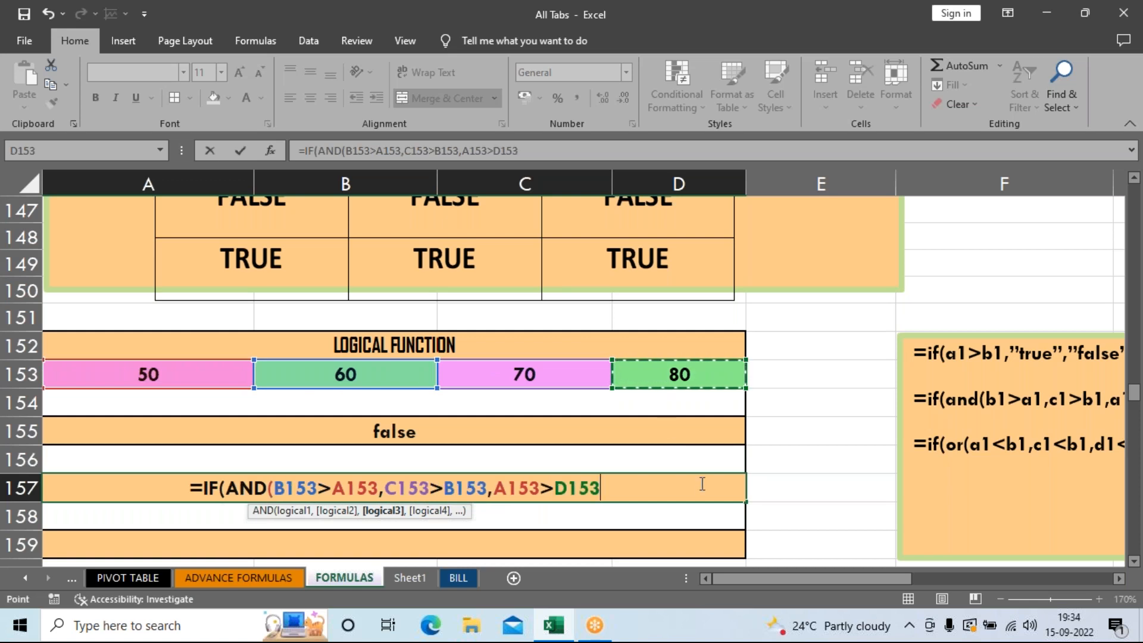
type(")")
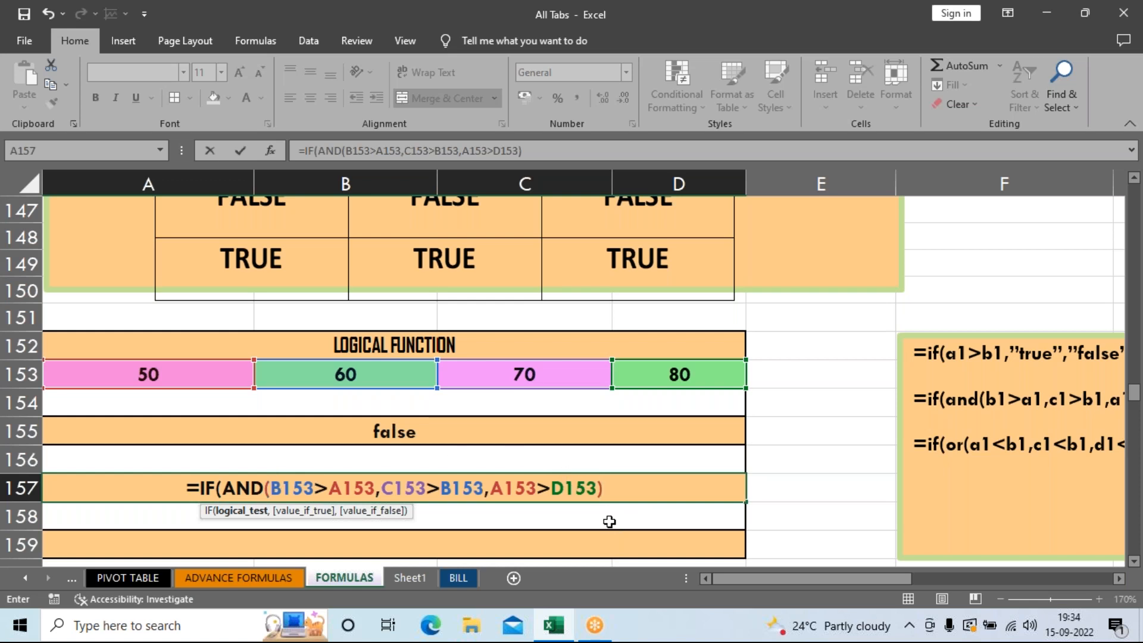
Step: Complete the A157 IF formula with "pass" as the value if true and "fail" as the value if false, commit it and reselect the cell
type(",\"")
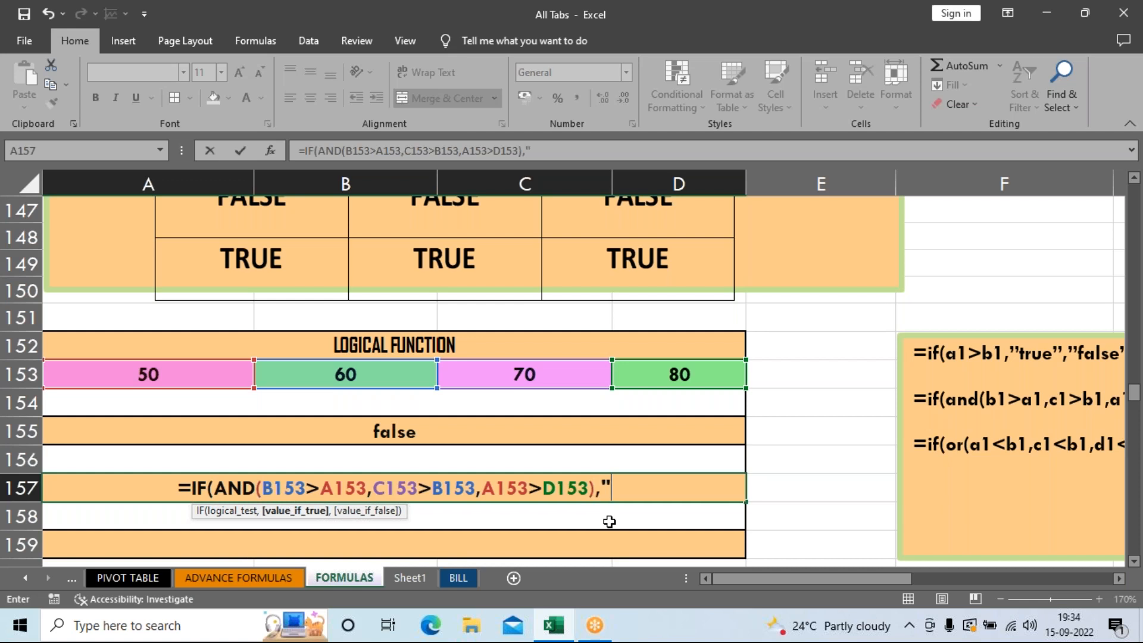
type("pass")
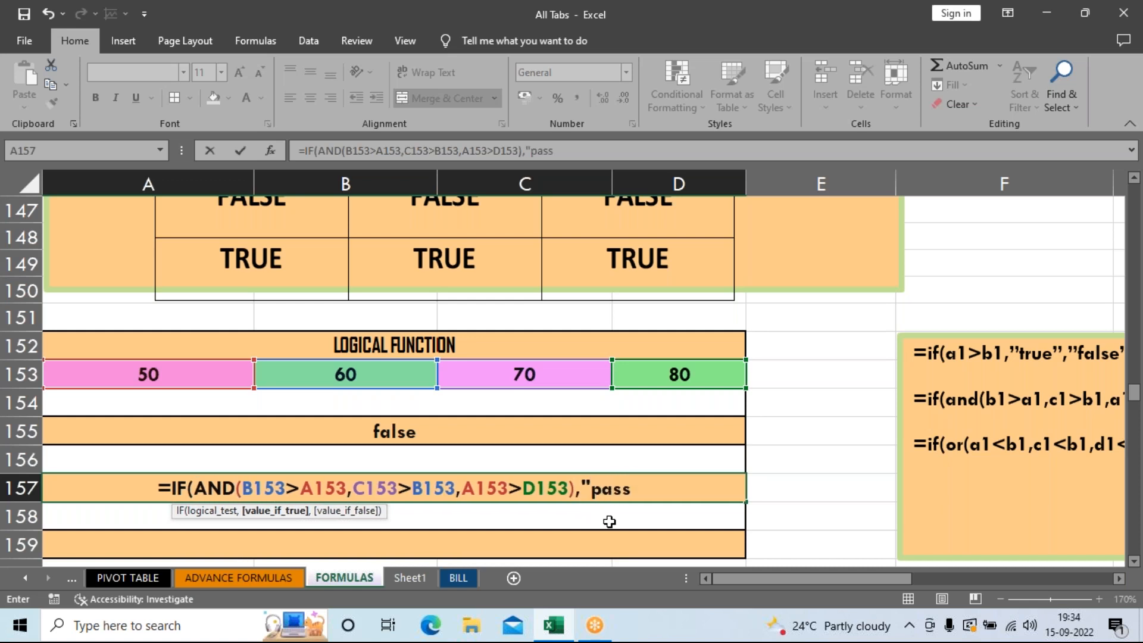
type("\", ")
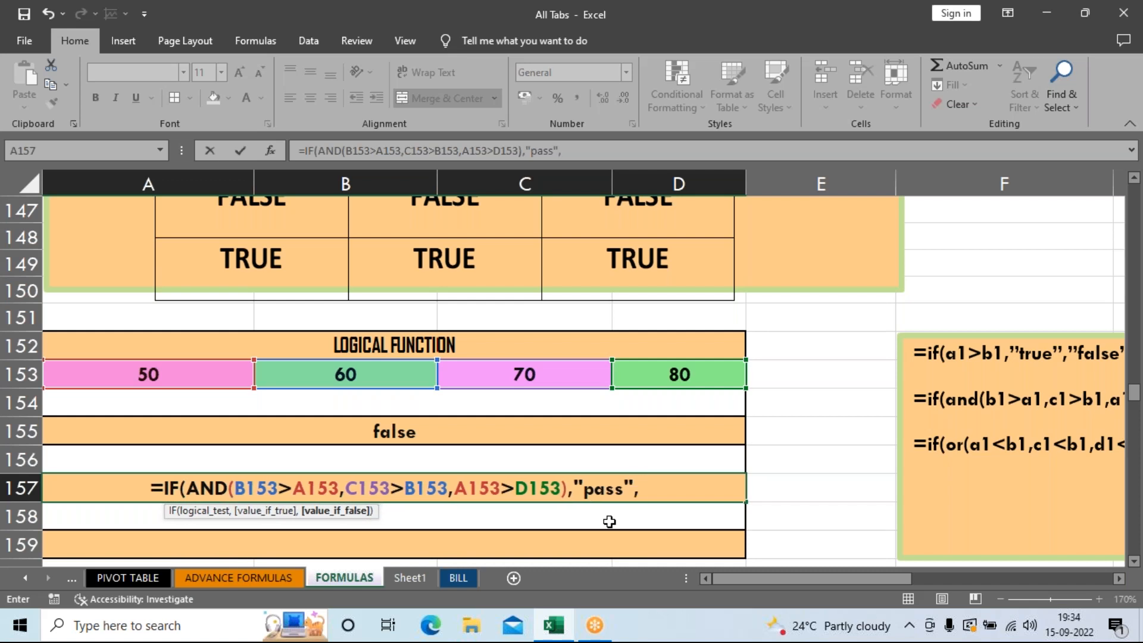
type("\"")
type("f")
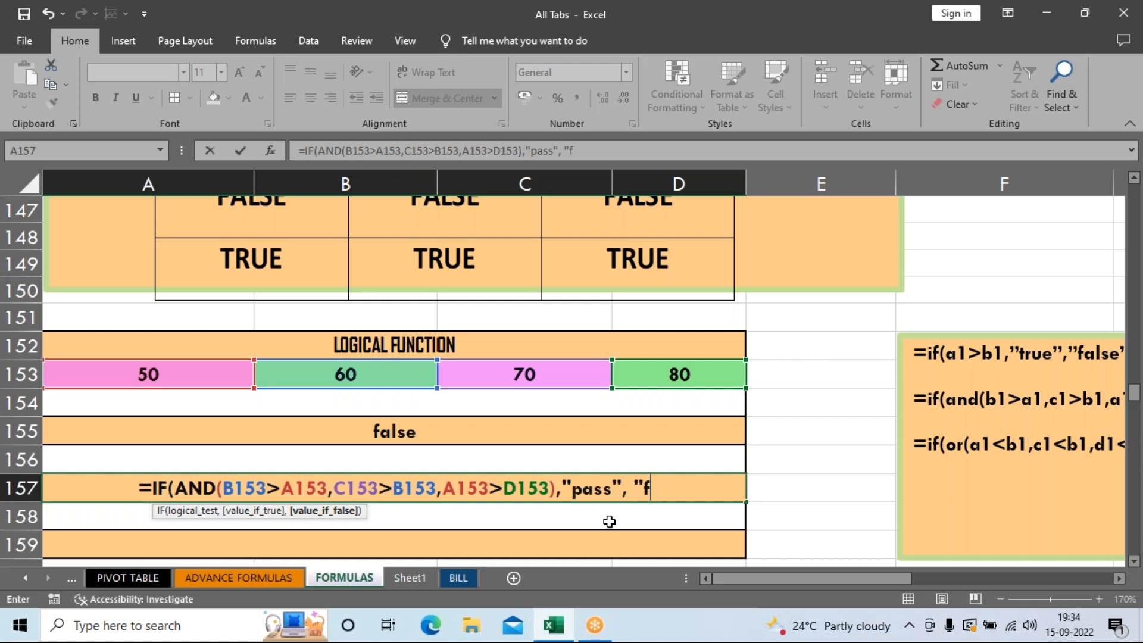
type("ail")
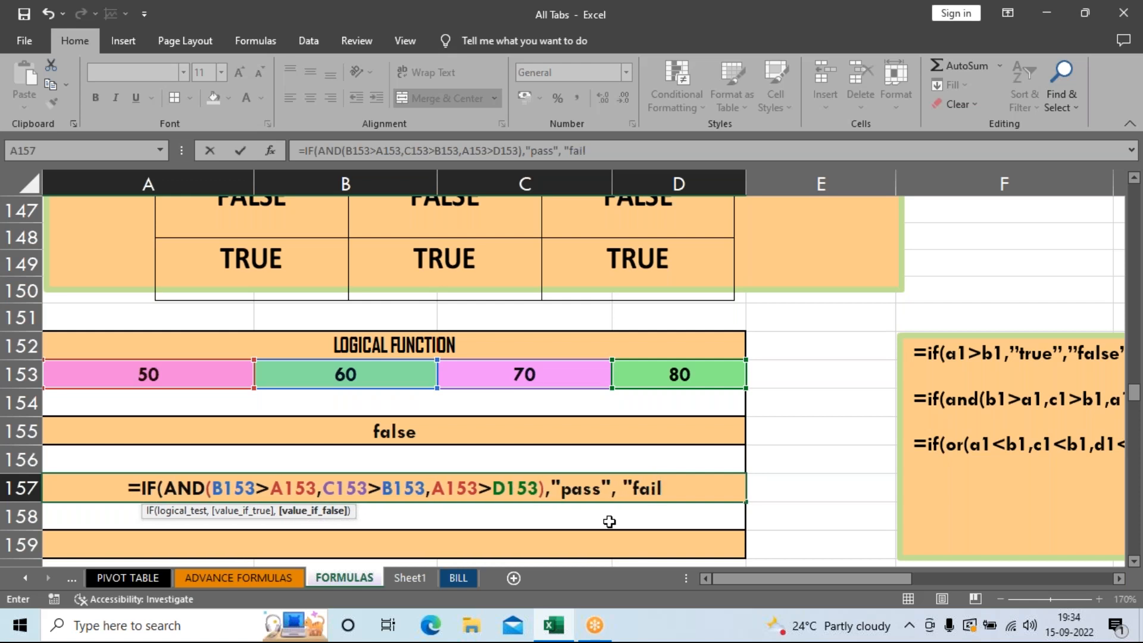
type("\")")
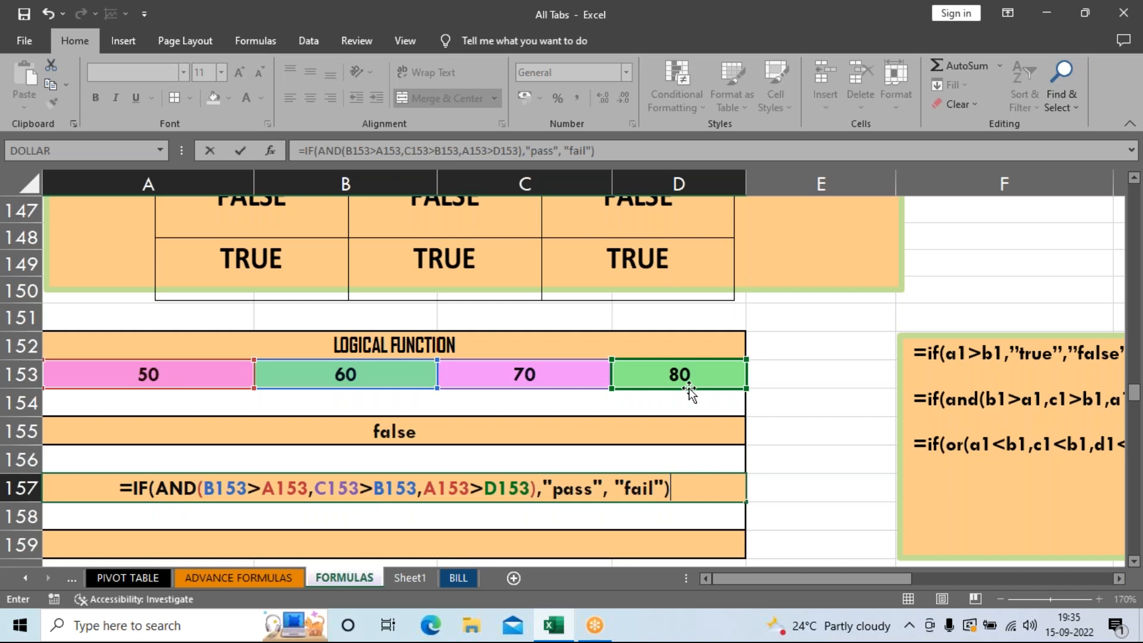
key("Return")
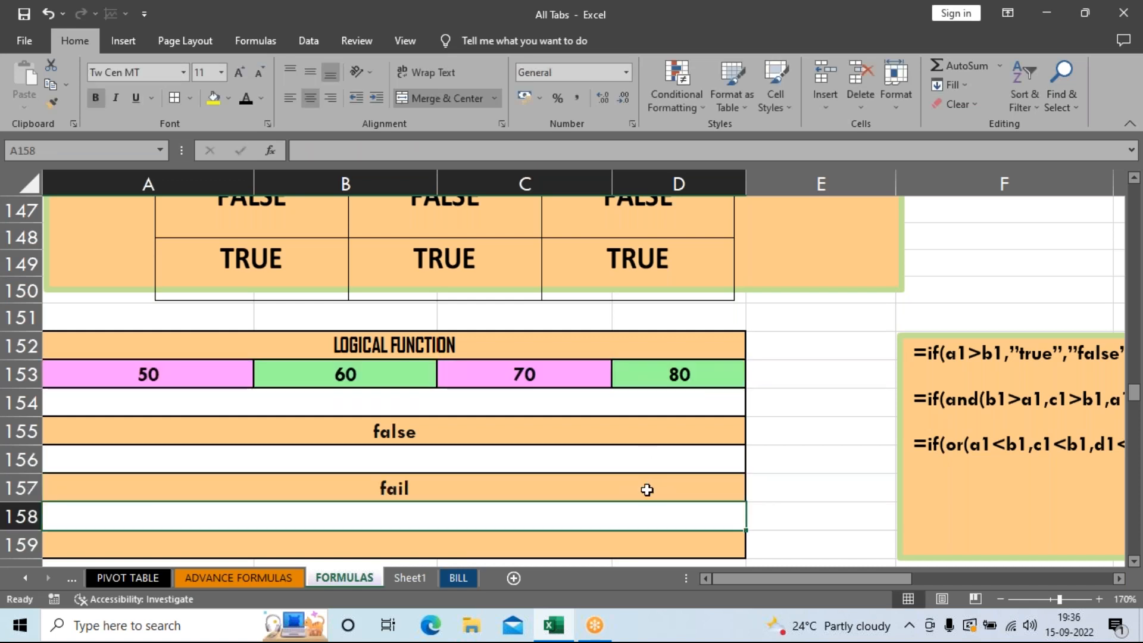
left_click(493, 493)
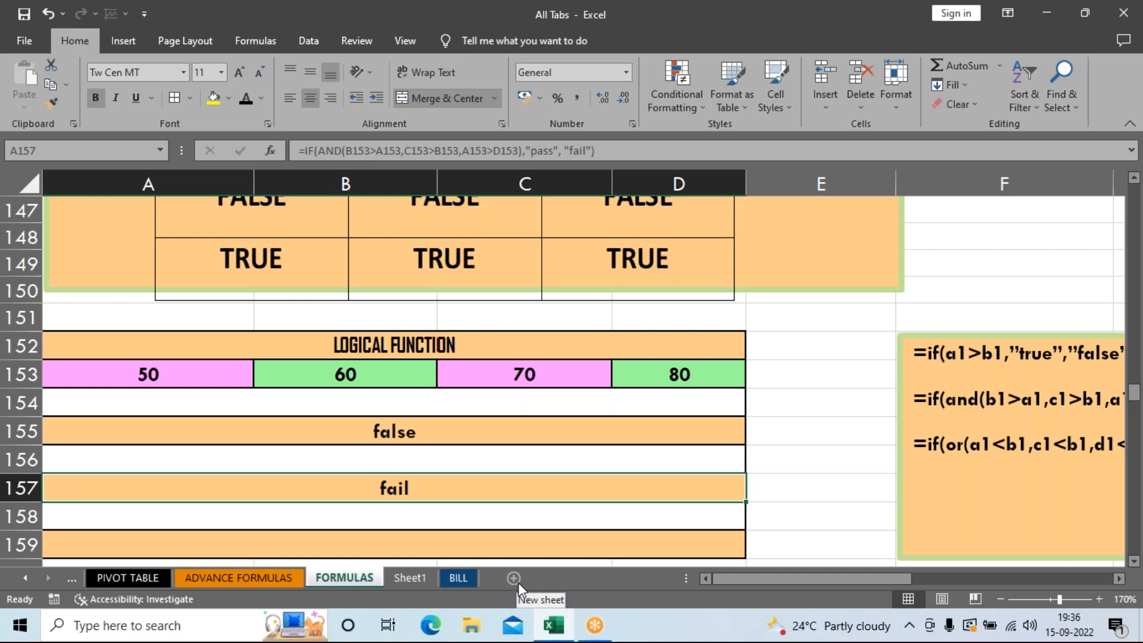
Step: Begin an IF formula with a nested OR in merged cell A159, using A153<B153 as the first condition
left_click(391, 533)
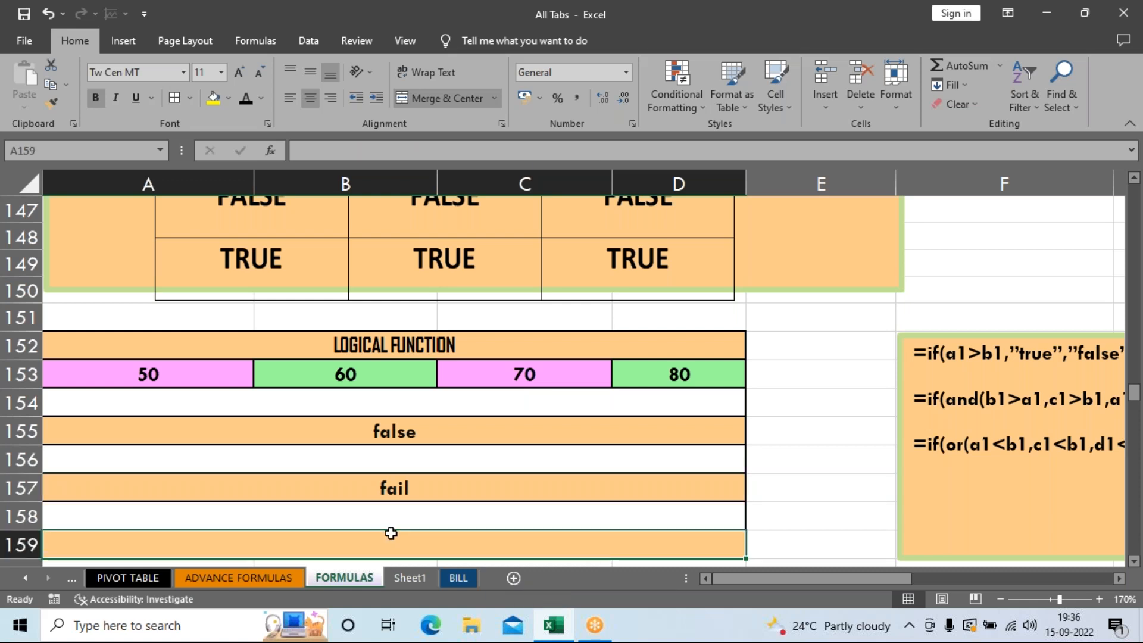
scroll(524, 539, "down", 1)
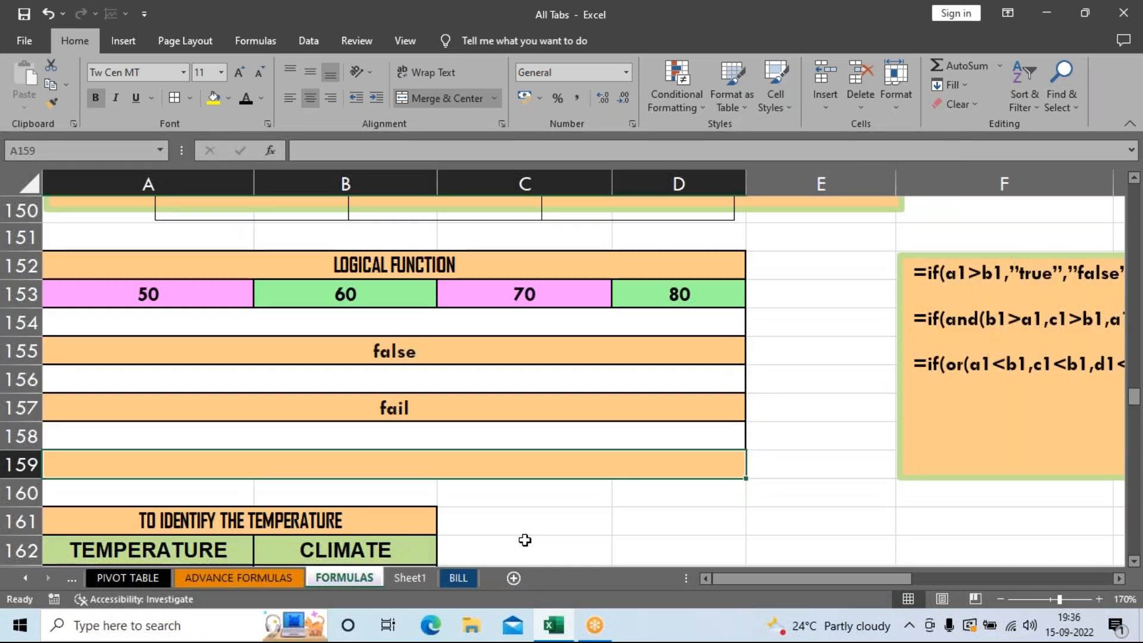
type("=if")
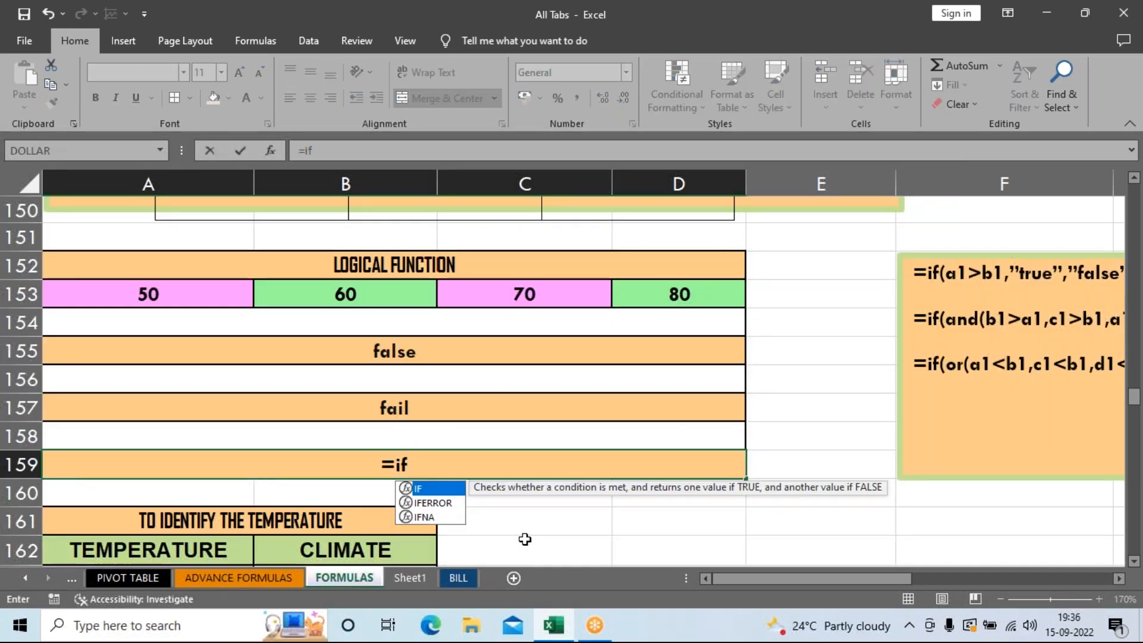
key("Tab")
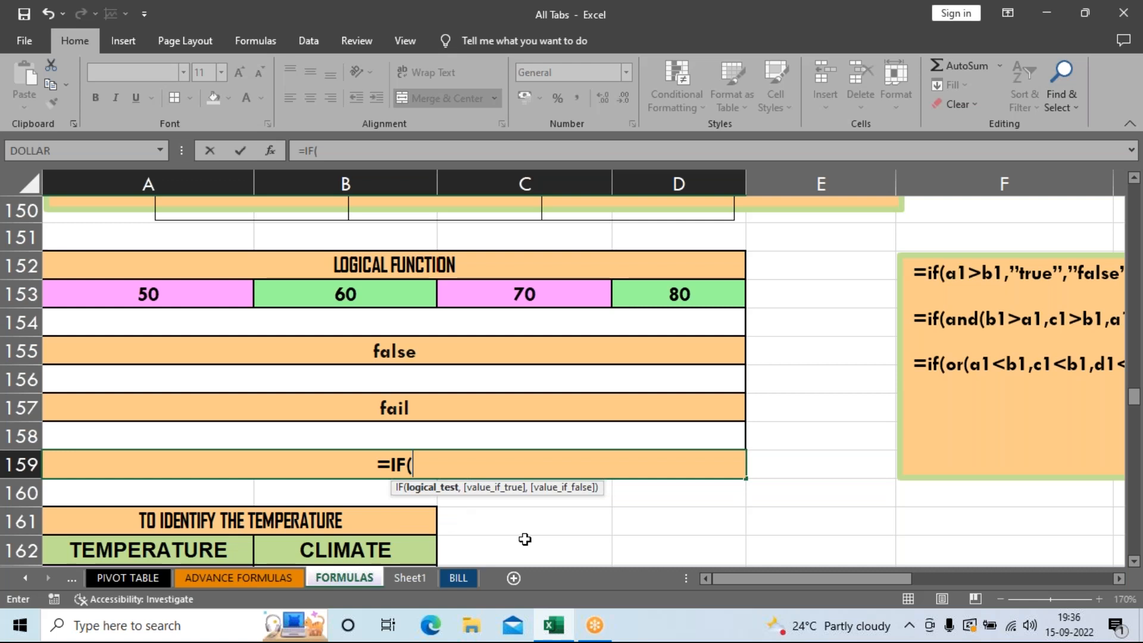
type("or")
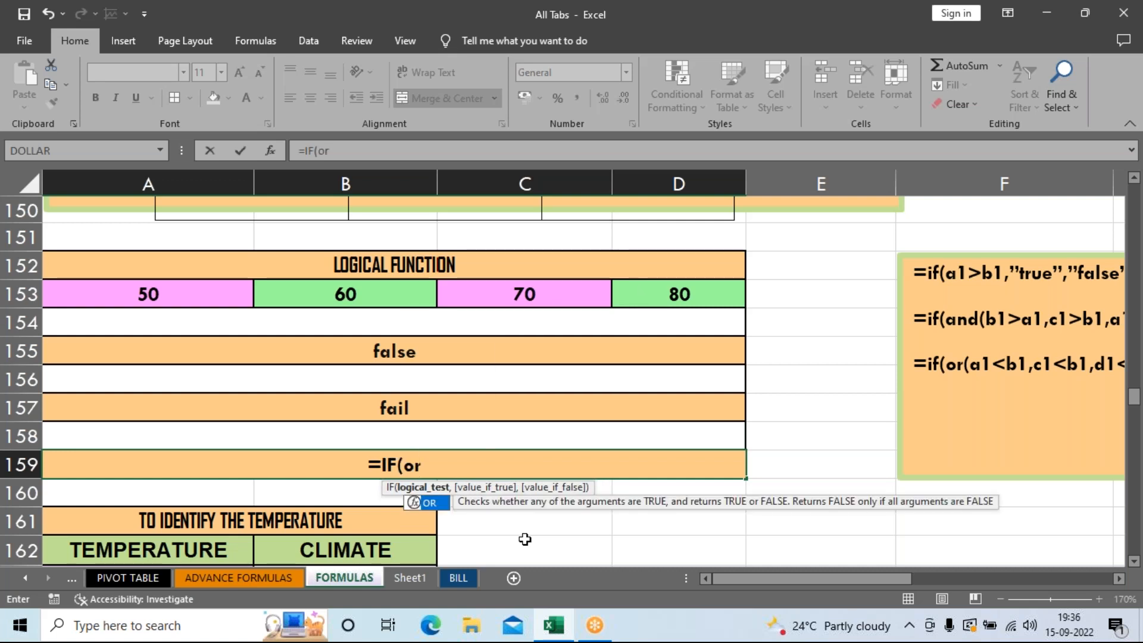
type("(")
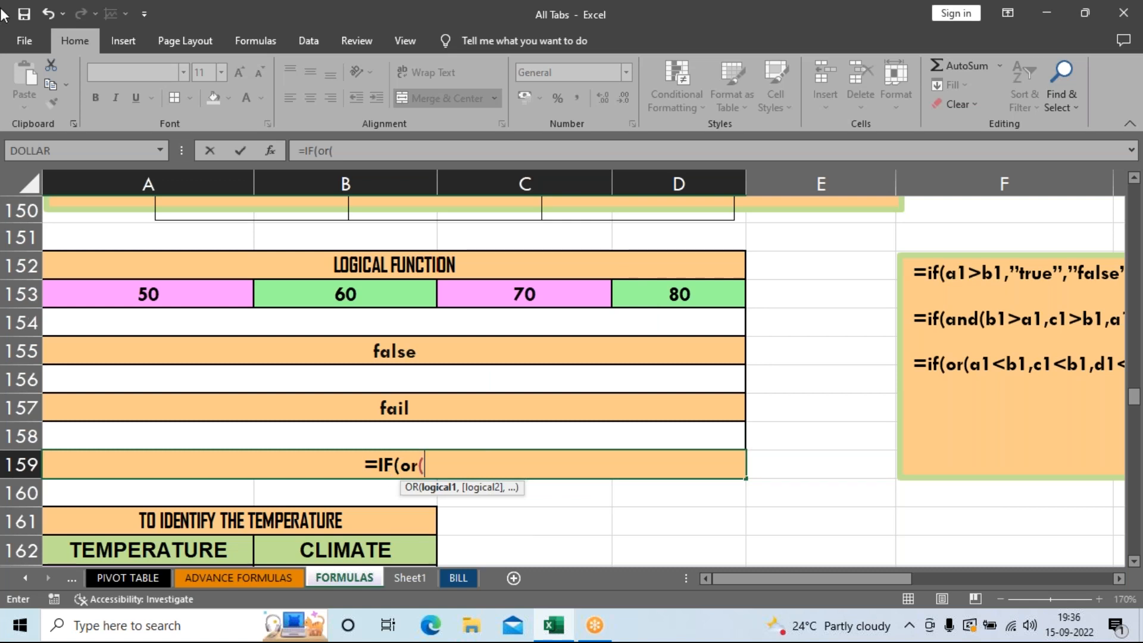
left_click(189, 293)
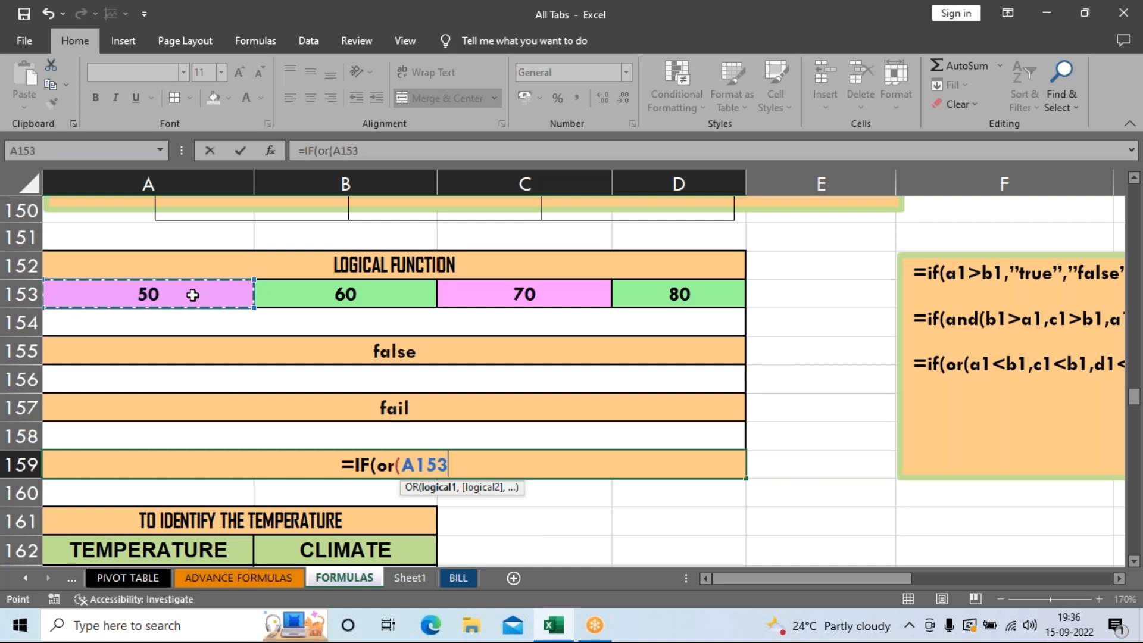
type("<")
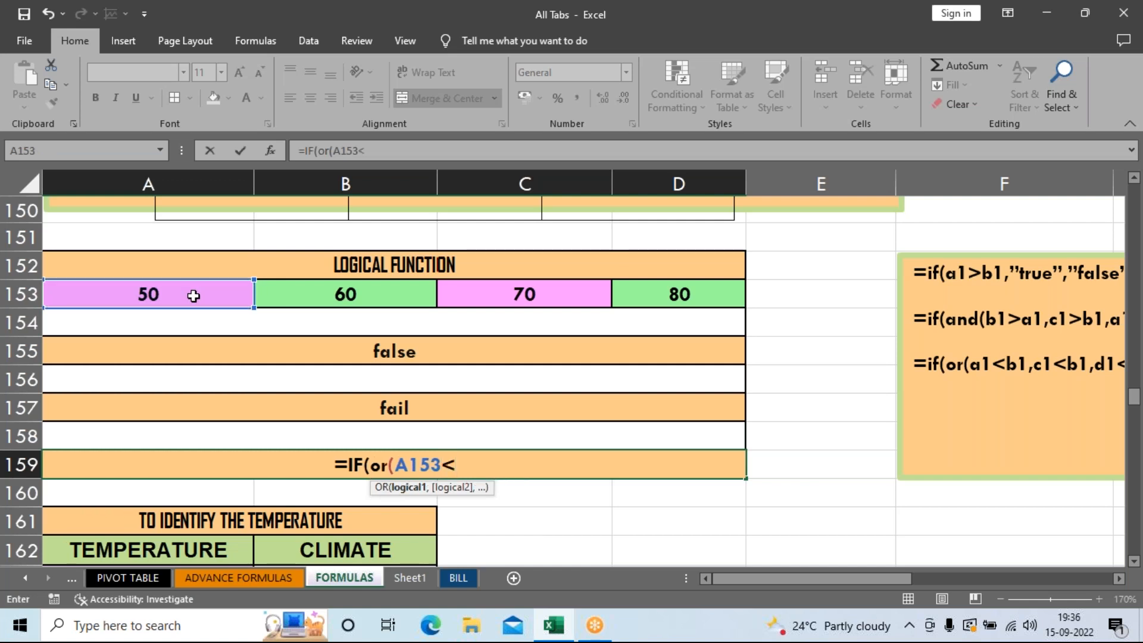
left_click(361, 292)
type(",")
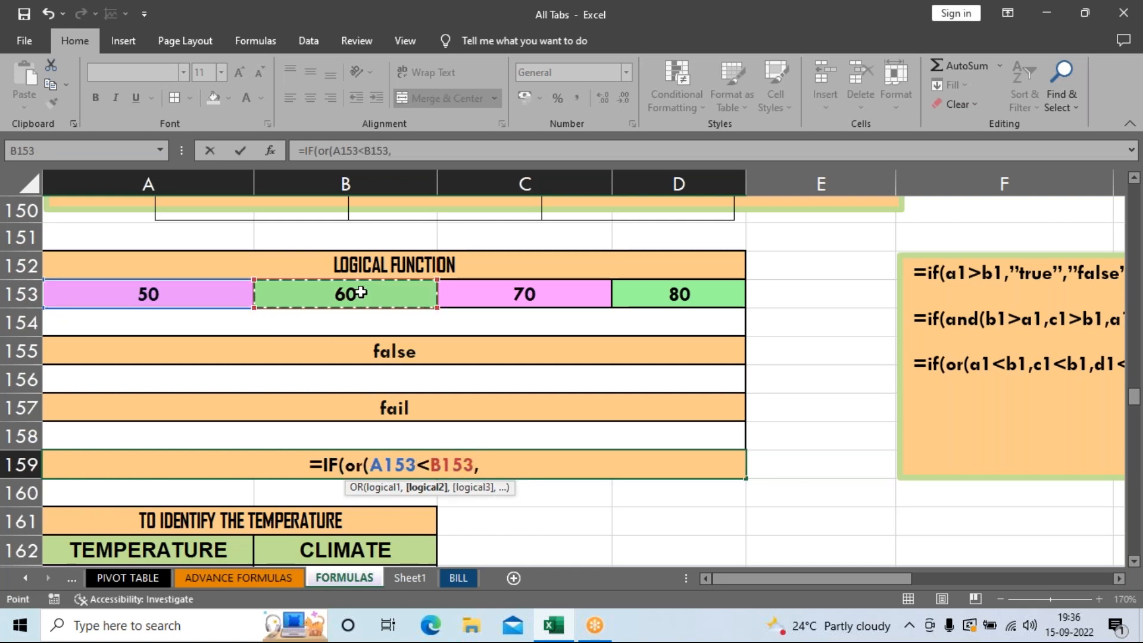
Step: Add the conditions C153<B153 and D153<C153 to the OR function in the A159 formula and close its parenthesis
left_click(477, 298)
type("<")
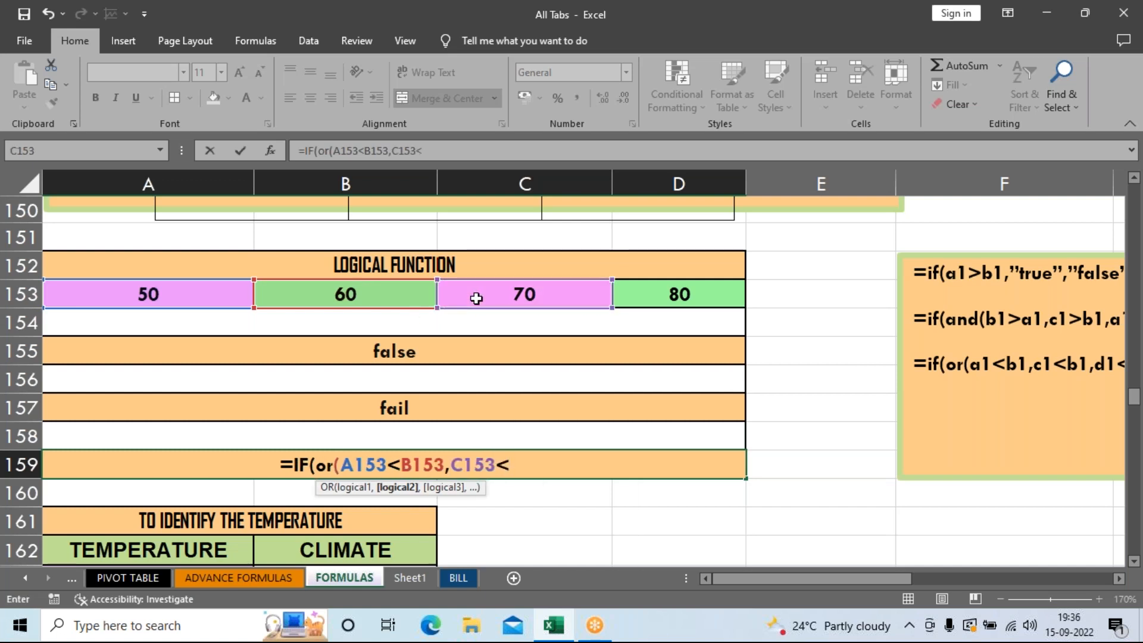
left_click(301, 291)
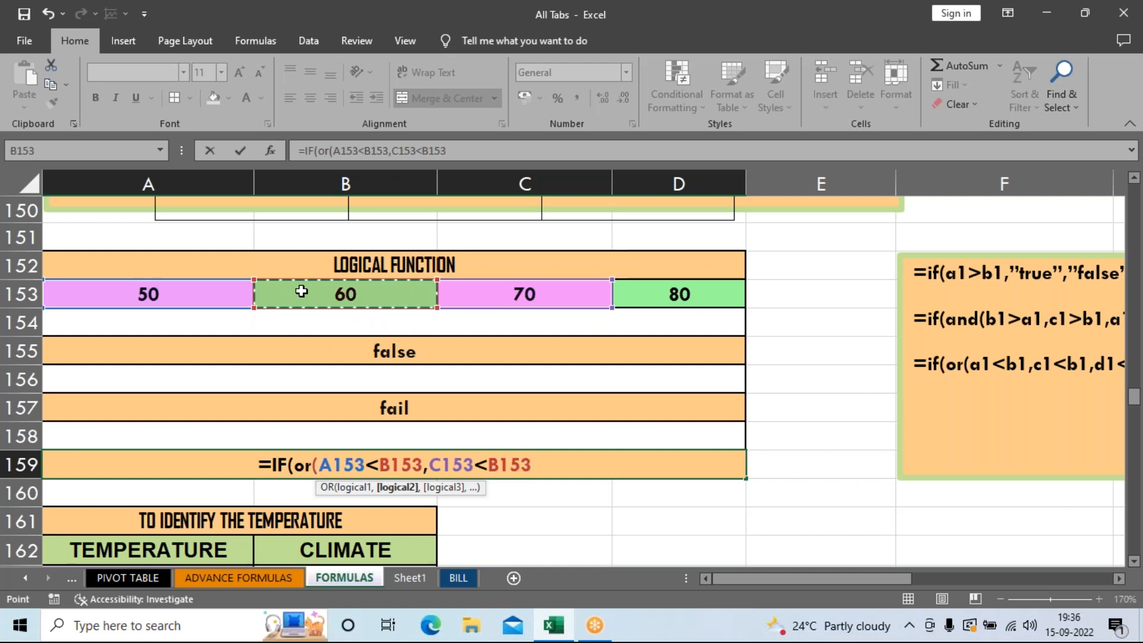
type(",")
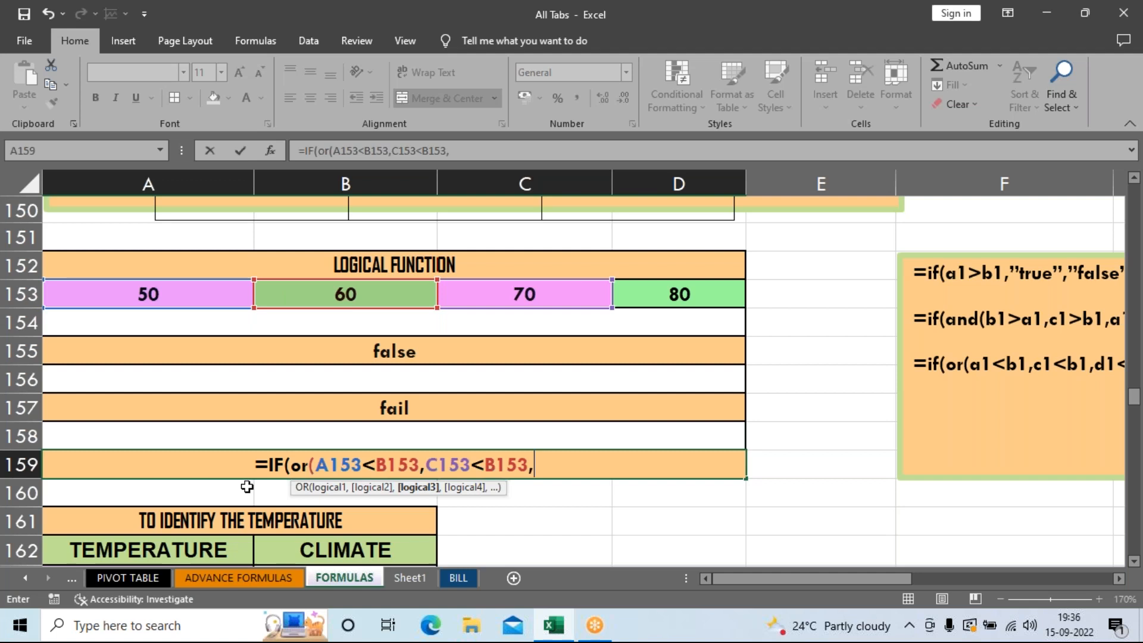
left_click_drag(738, 580, 765, 580)
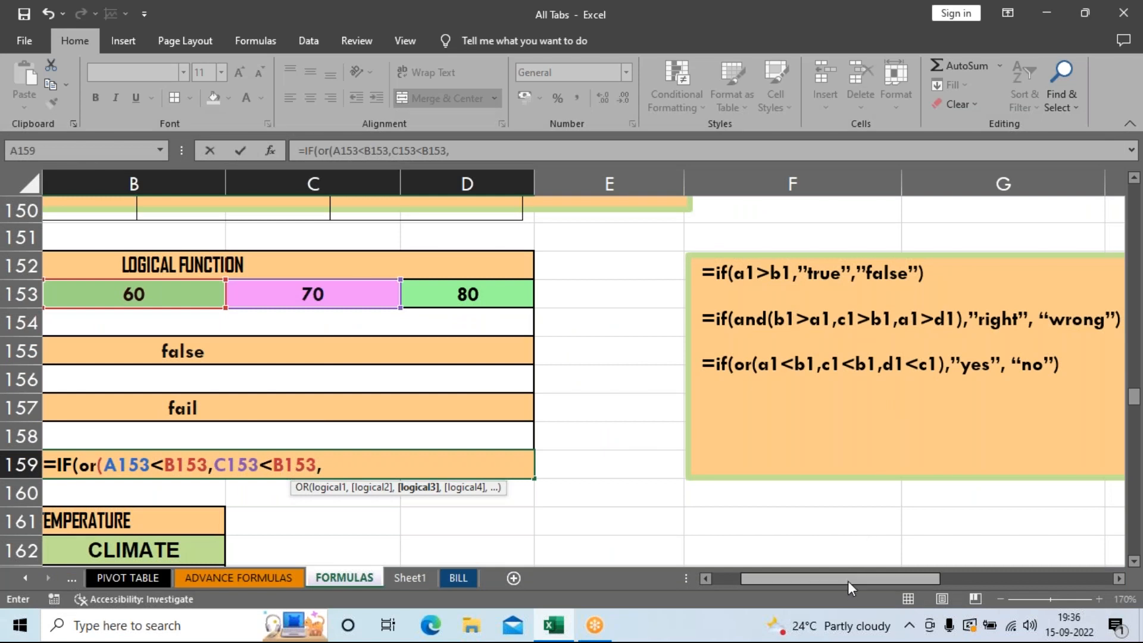
left_click_drag(848, 581, 820, 582)
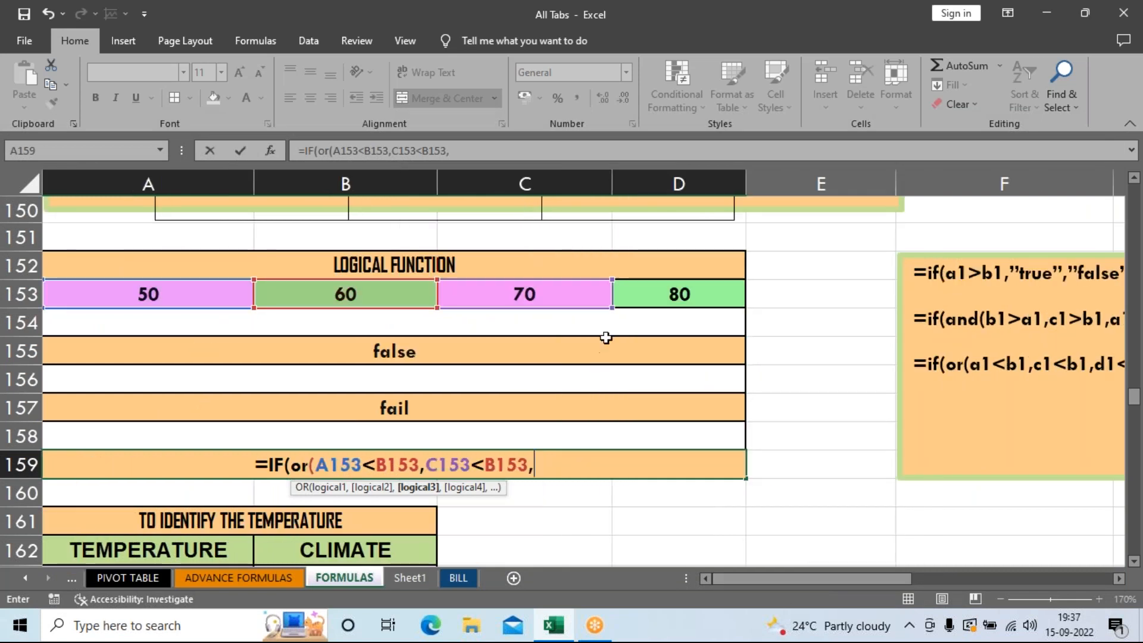
left_click(673, 294)
type("<")
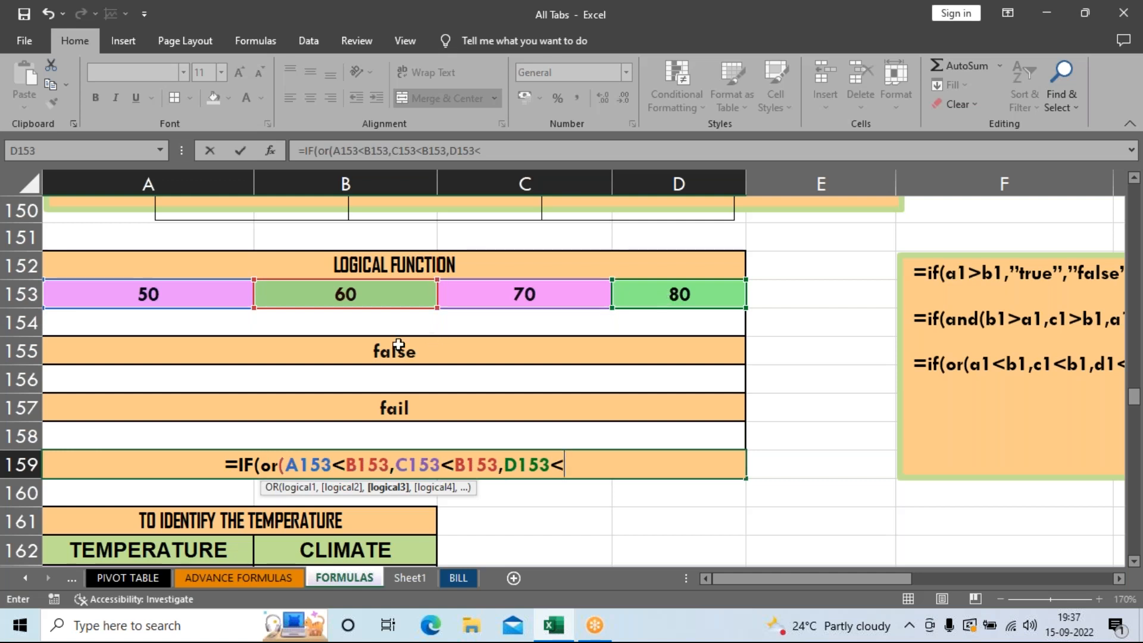
left_click_drag(791, 578, 715, 574)
left_click(515, 288)
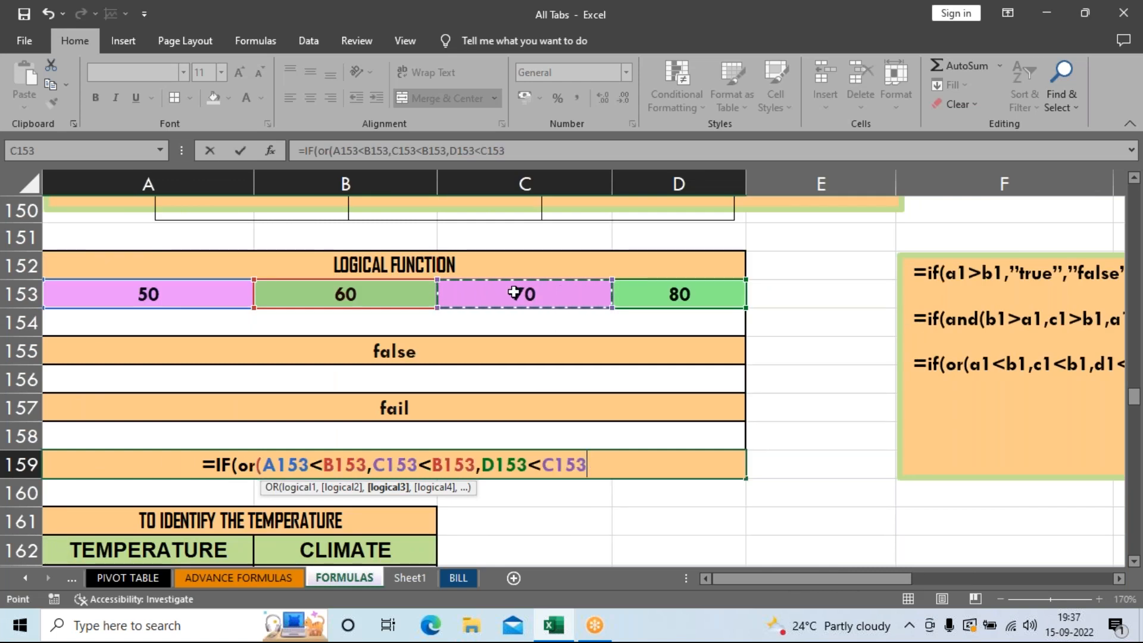
type(")")
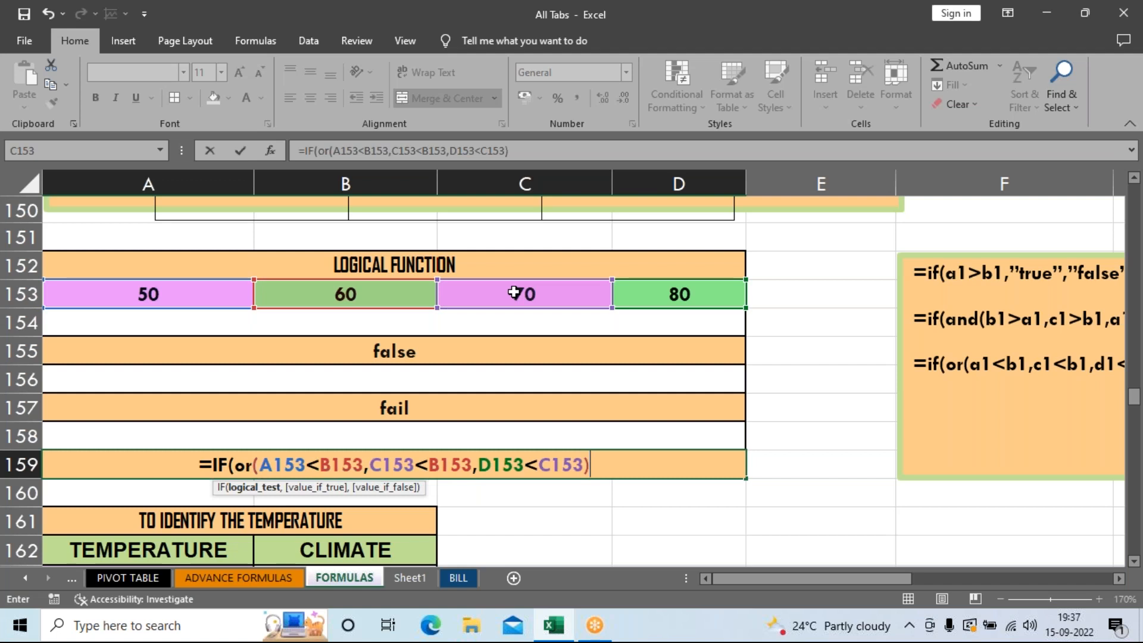
Step: Add "right" as the value if true and "wrong" as the value if false to the A159 formula and close the IF parenthesis
type(", \"")
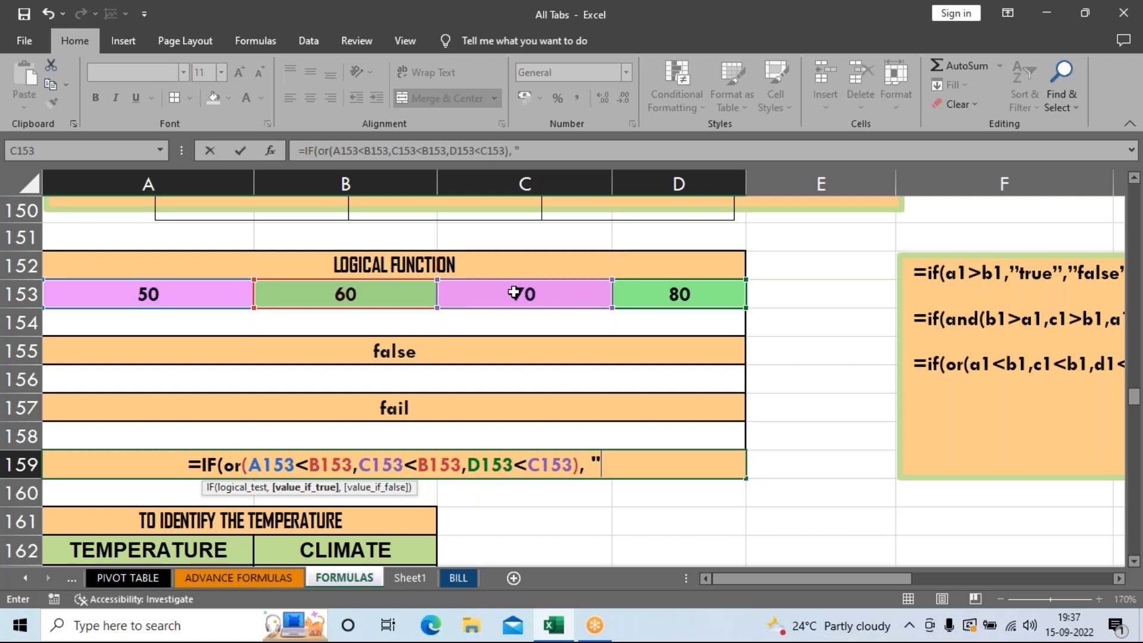
type("ri")
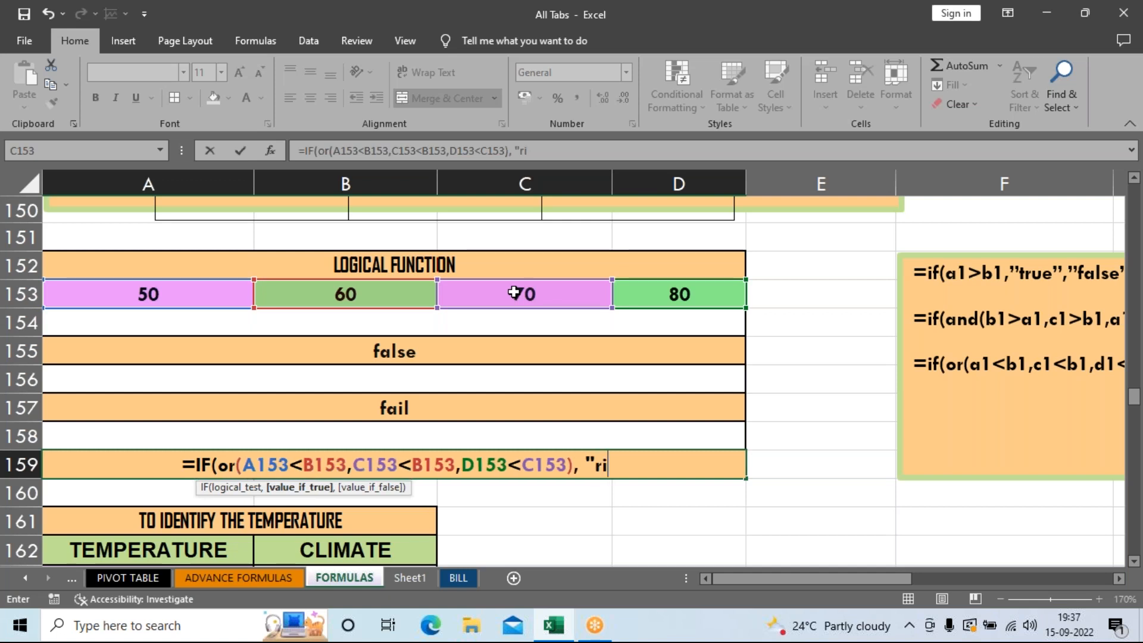
type("ght")
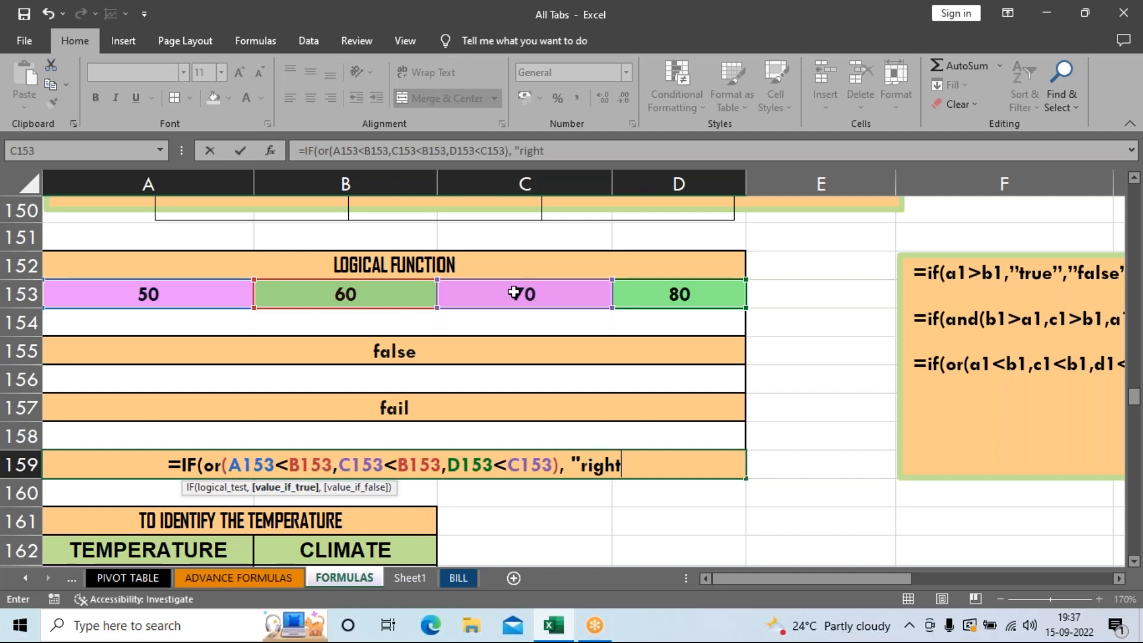
type("\",")
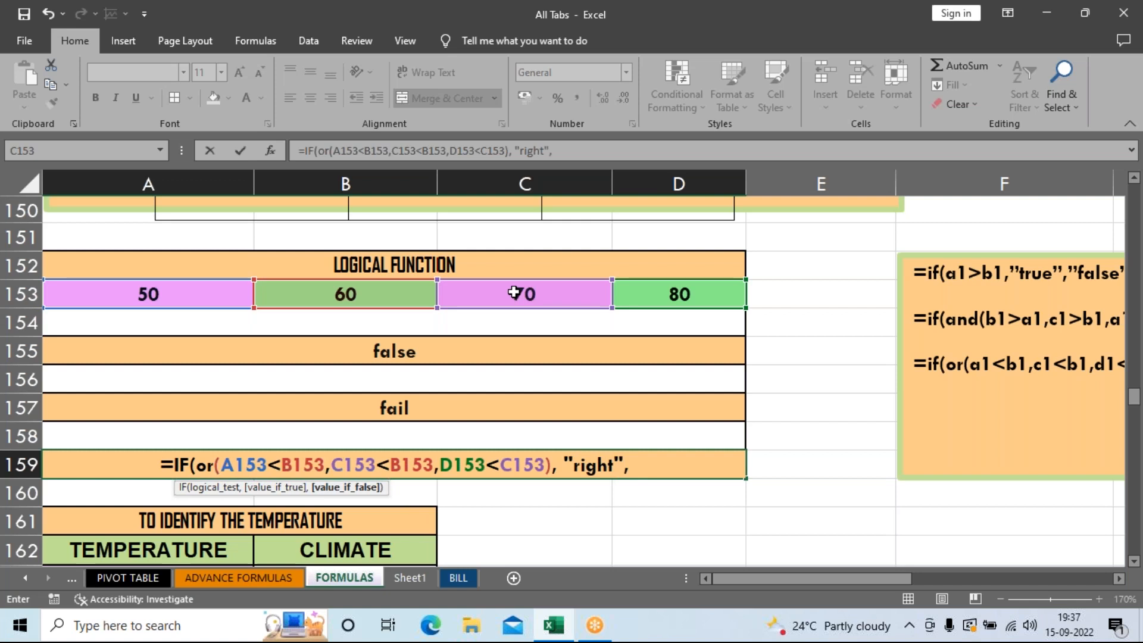
type(" \"wor")
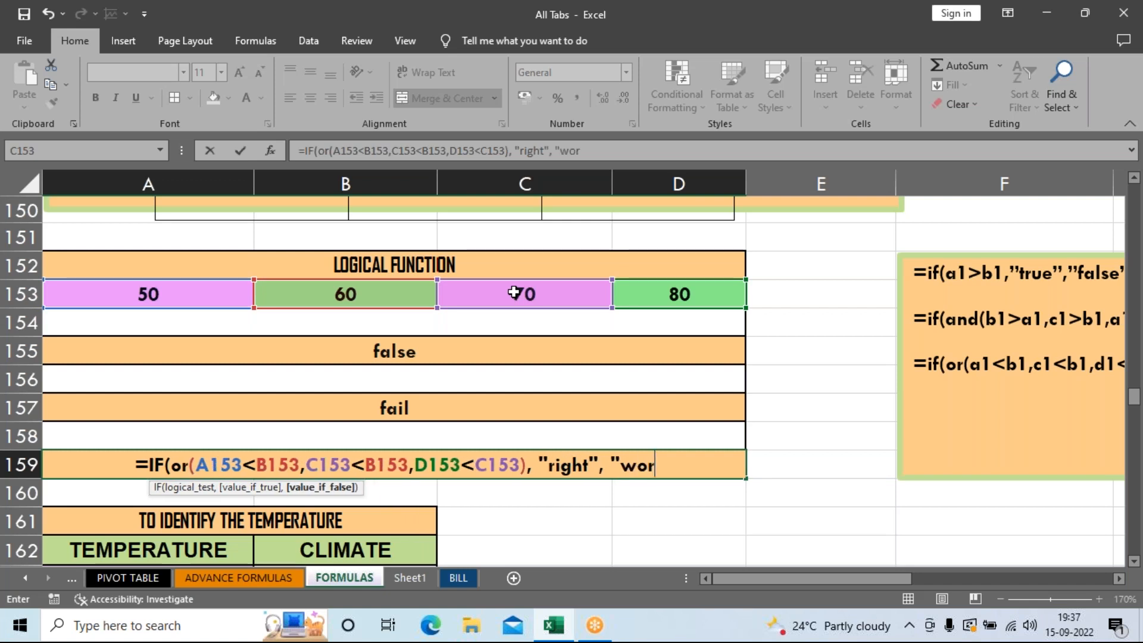
key("BackSpace")
key("BackSpace")
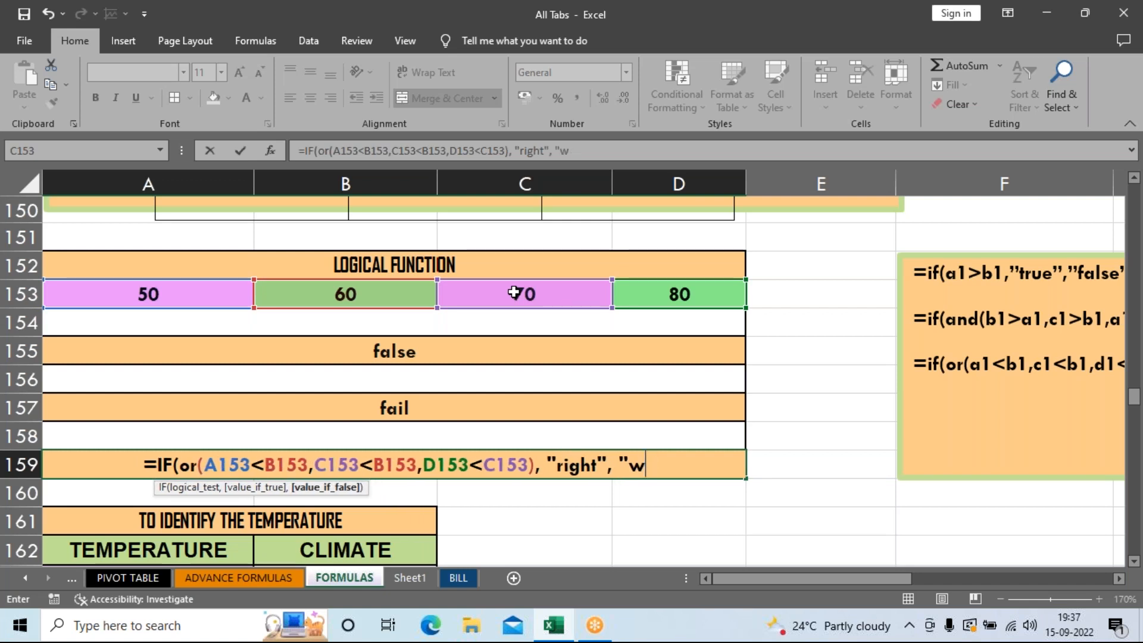
type("rong\"")
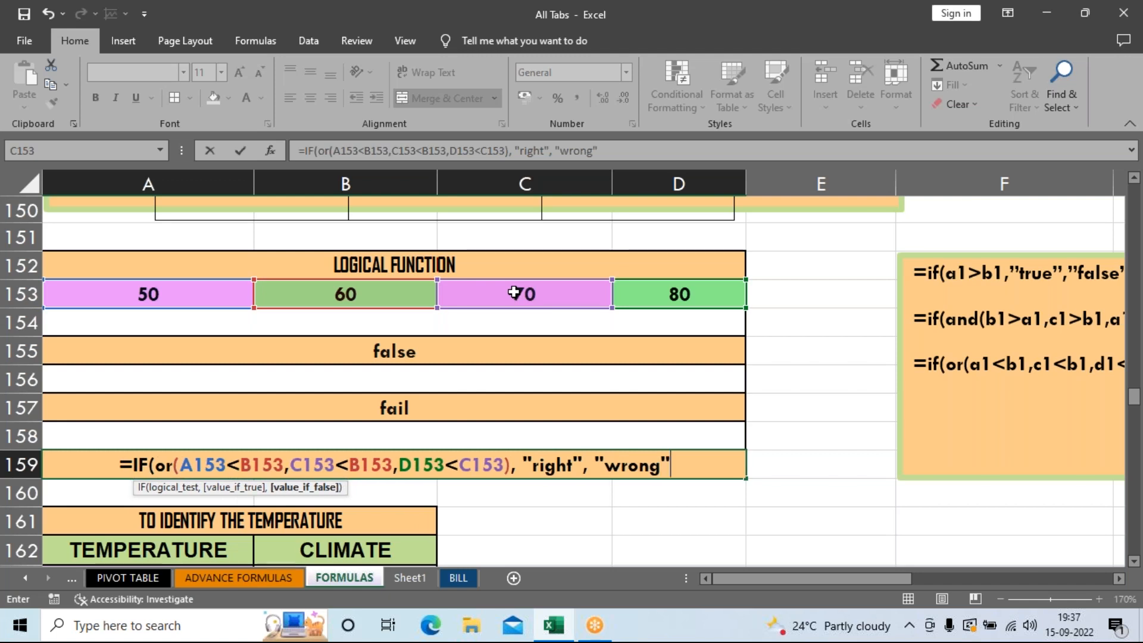
type(")")
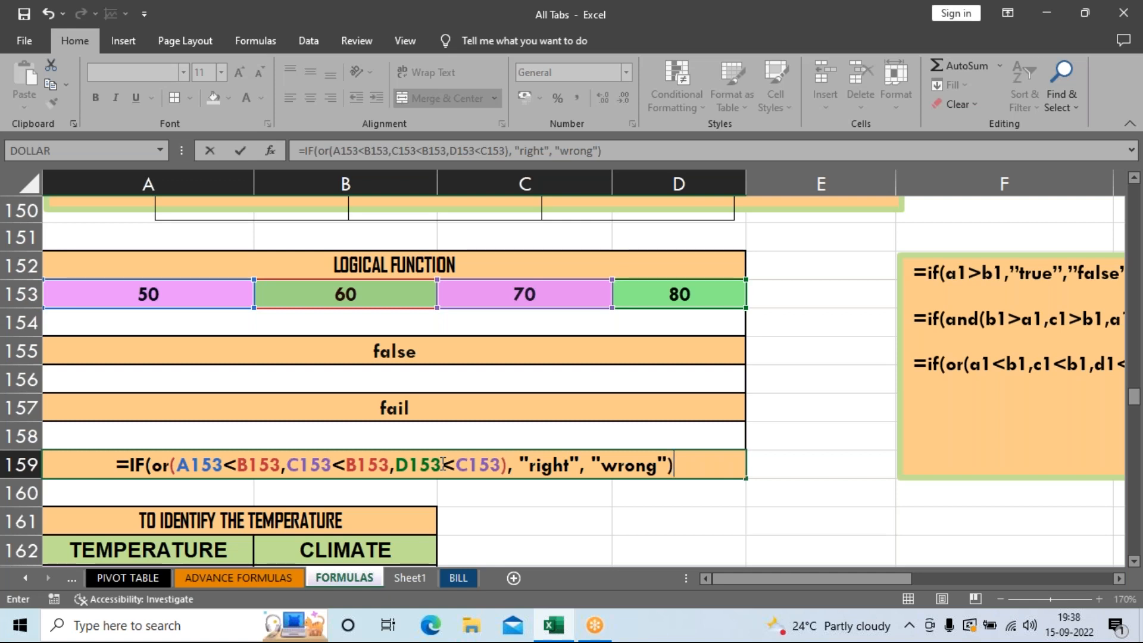
Step: Compare the OR truth table above the LOGICAL FUNCTION block with the formula in A159
scroll(319, 413, "up", 3)
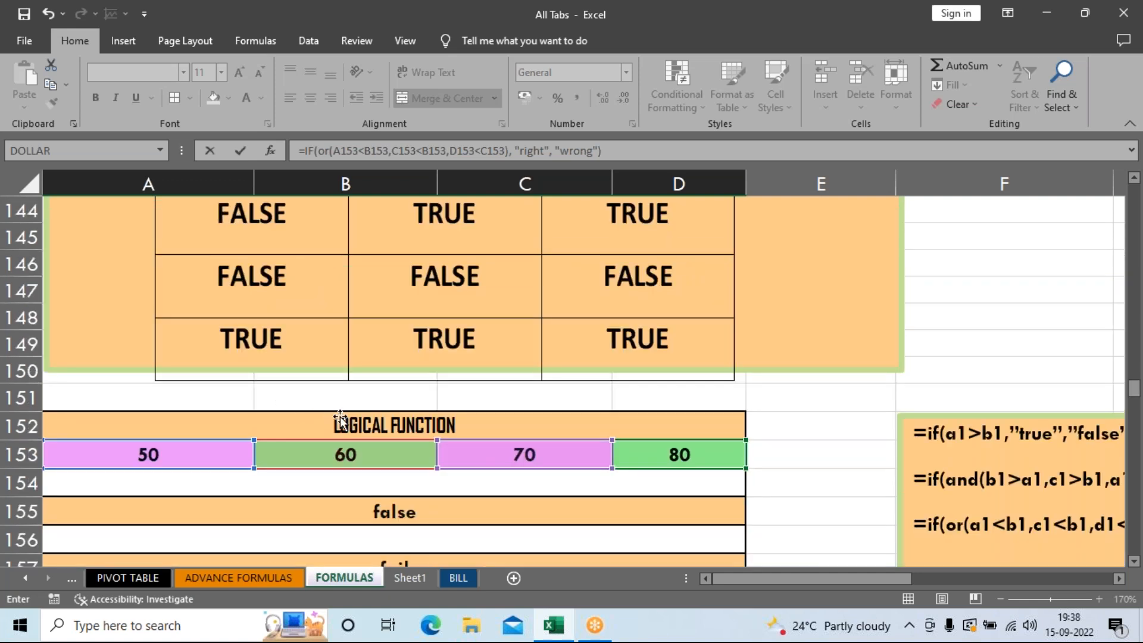
scroll(341, 416, "up", 3)
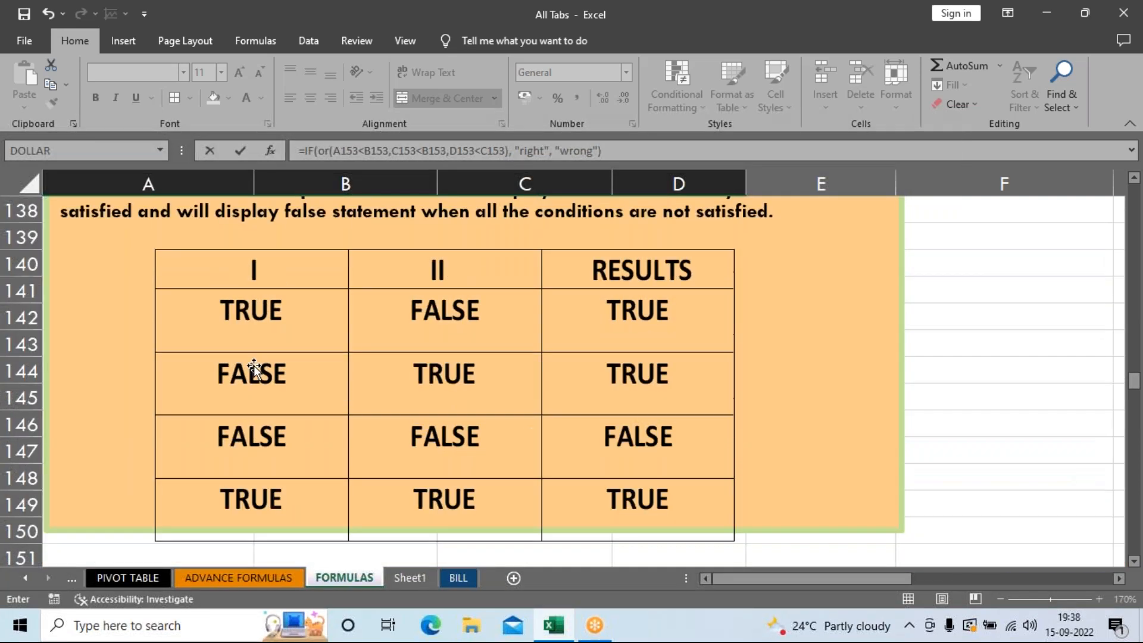
scroll(467, 401, "down", 1)
scroll(467, 401, "down", 2)
scroll(584, 451, "down", 3)
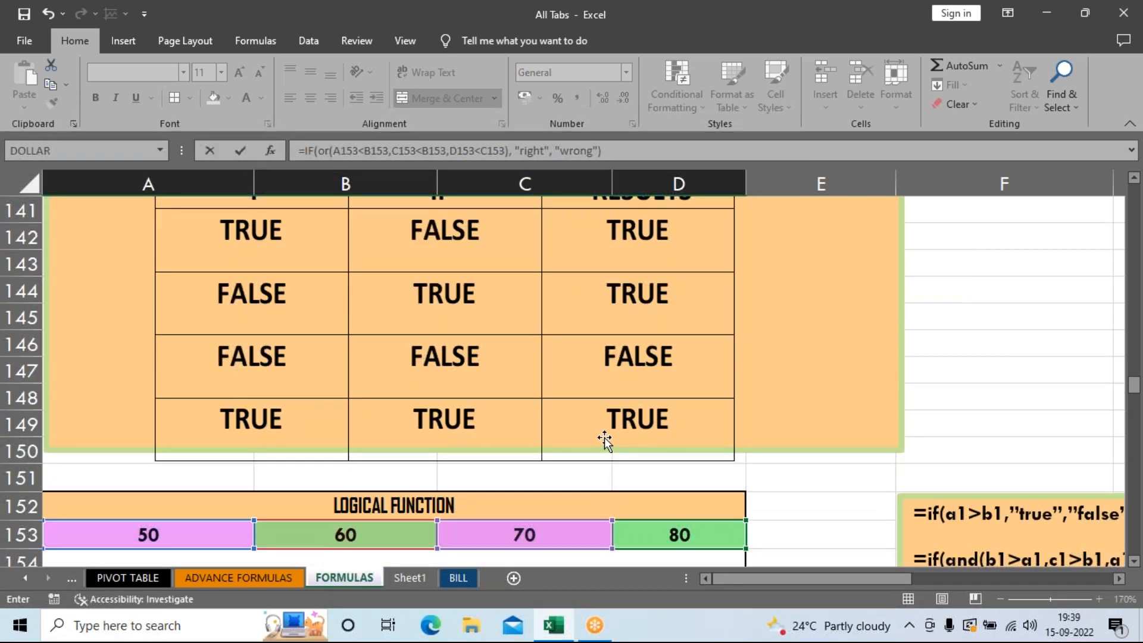
scroll(605, 441, "down", 3)
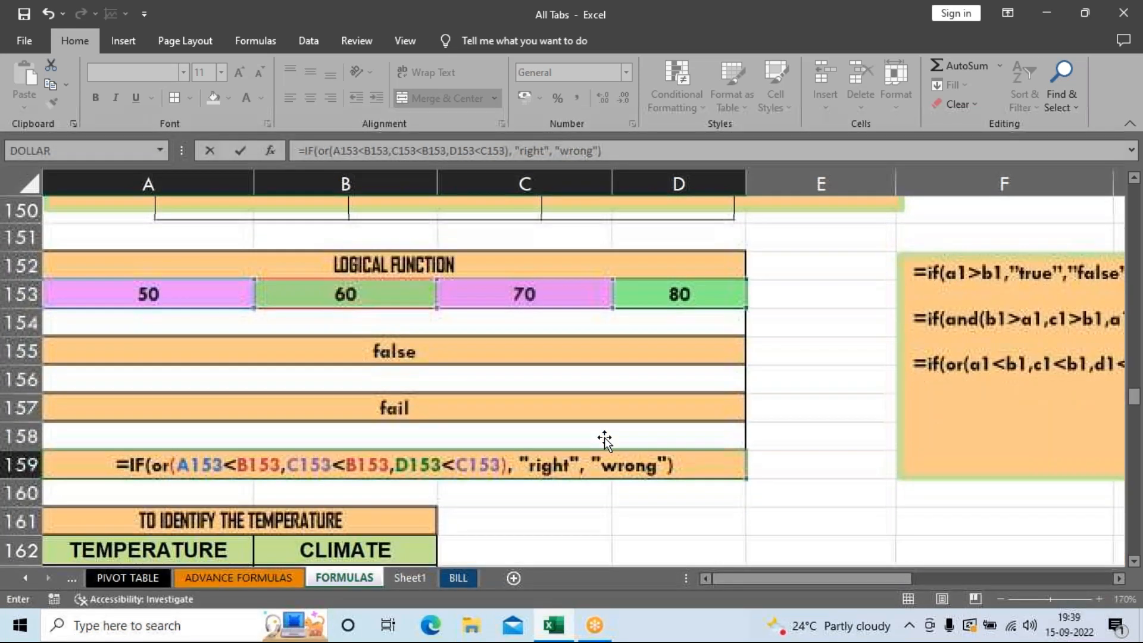
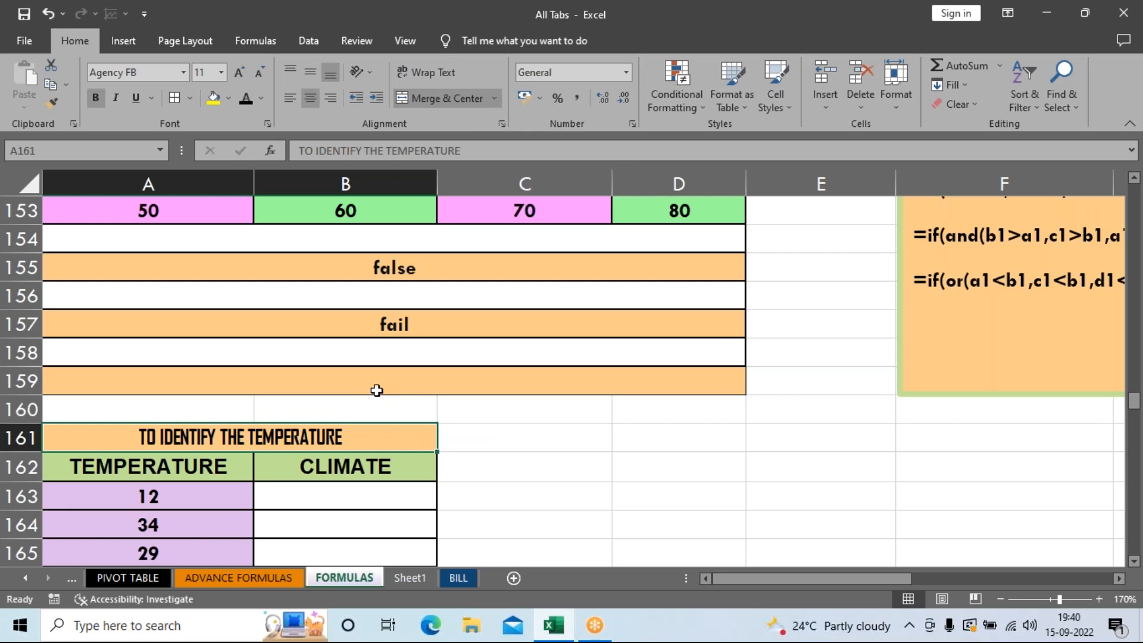
Step: Clear the formatting of the empty merged cell A159 and select a cell in that row
left_click(508, 428)
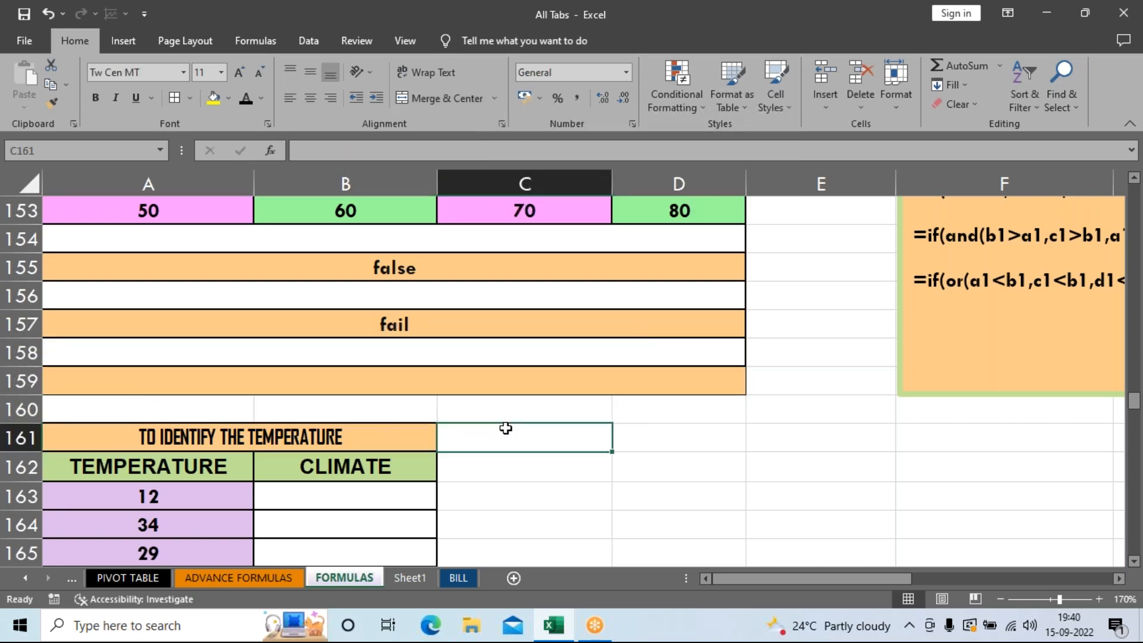
left_click(221, 380)
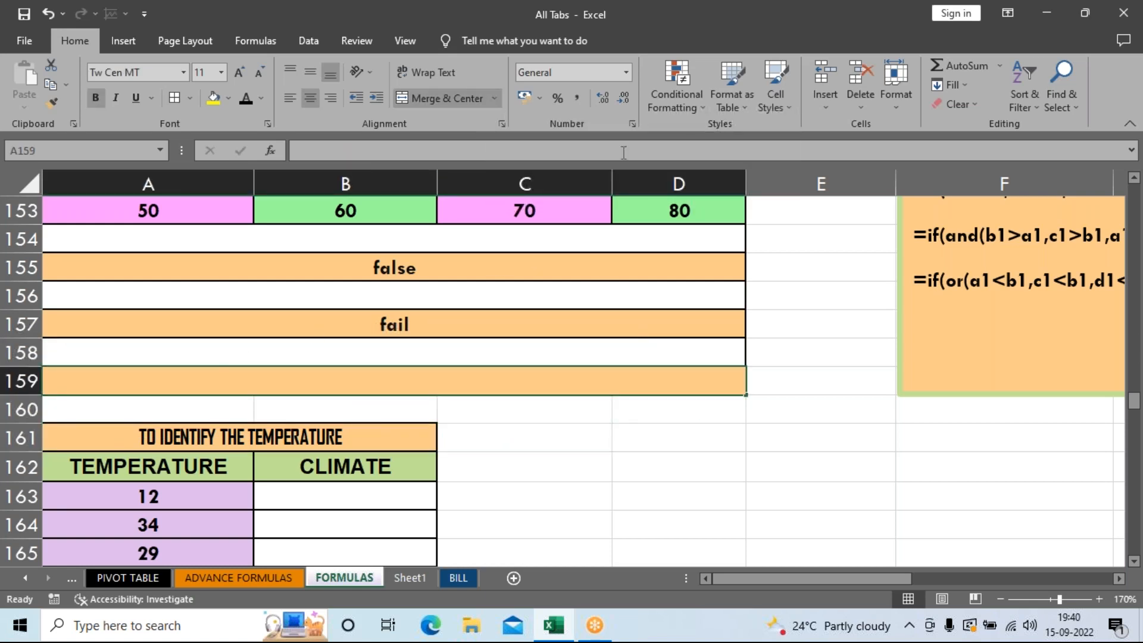
left_click(977, 107)
left_click(976, 145)
left_click(768, 455)
left_click(458, 384)
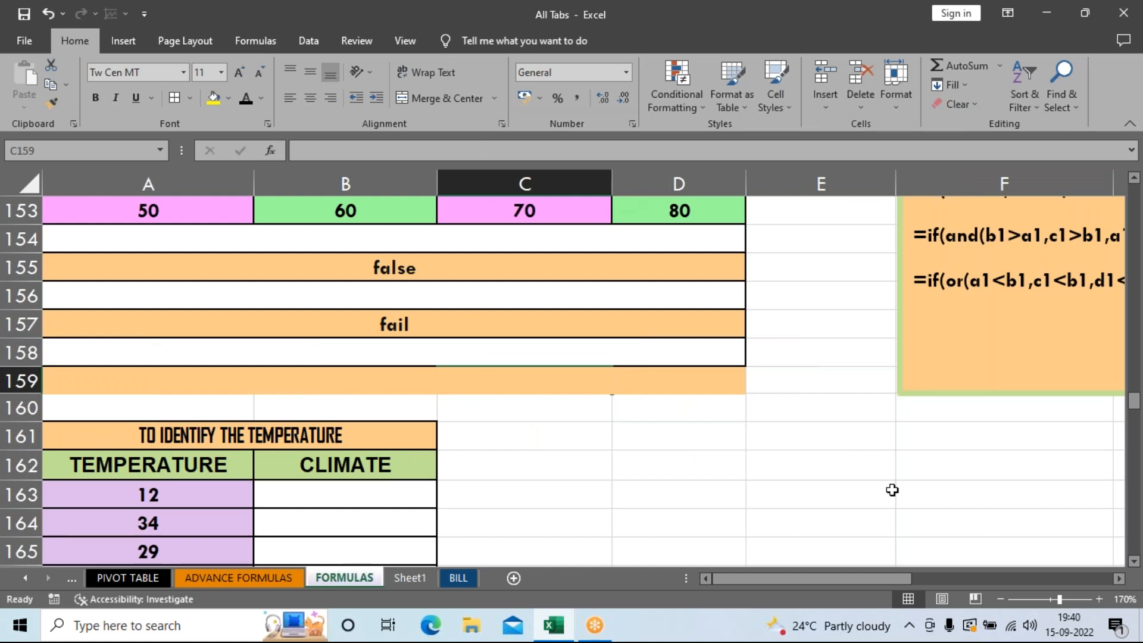
Step: Review the sample IF, AND and OR formulas in the text box beside the LOGICAL FUNCTION table
scroll(958, 501, "up", 1)
left_click_drag(856, 580, 945, 584)
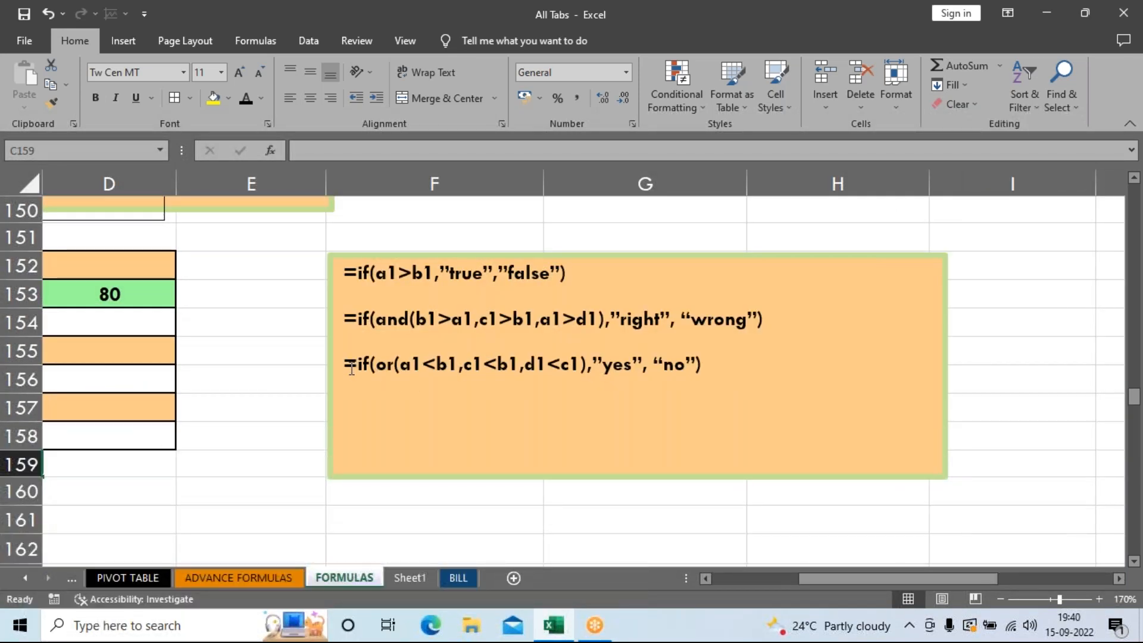
left_click_drag(840, 580, 723, 580)
left_click(675, 522)
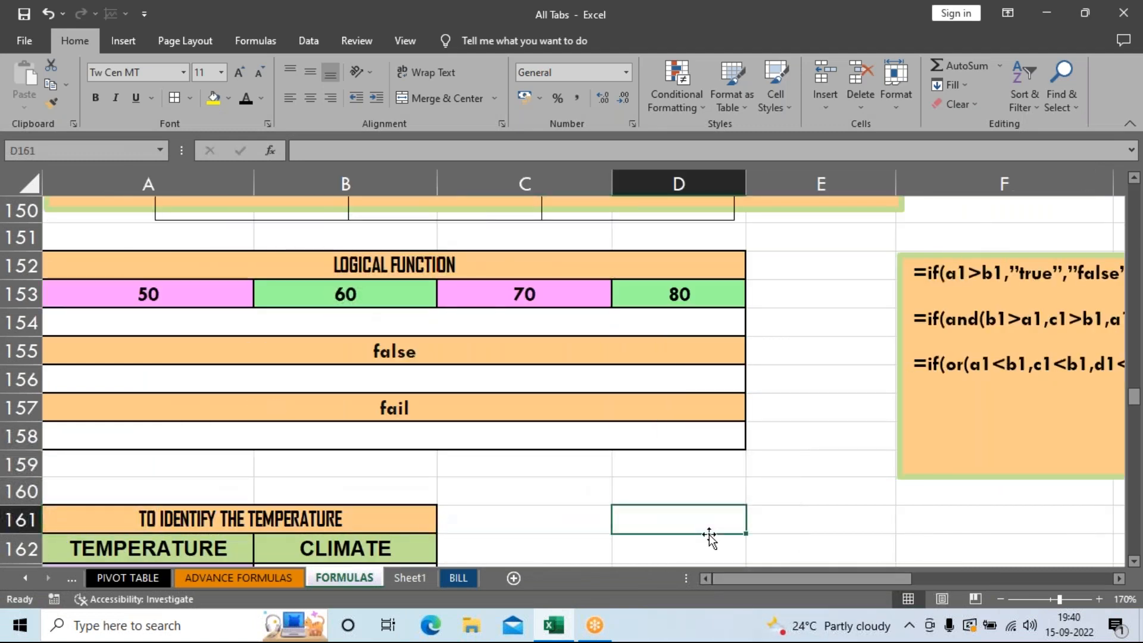
Step: Start an IF formula with a nested OR in D161, with A153<B153 as the first condition
type("=if")
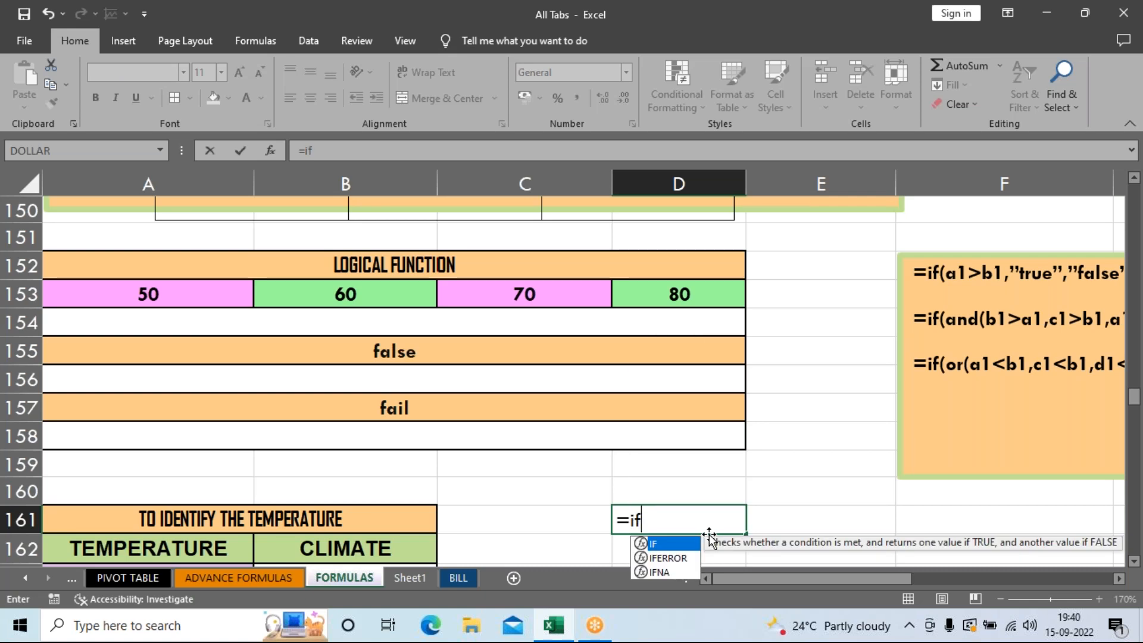
key("Tab")
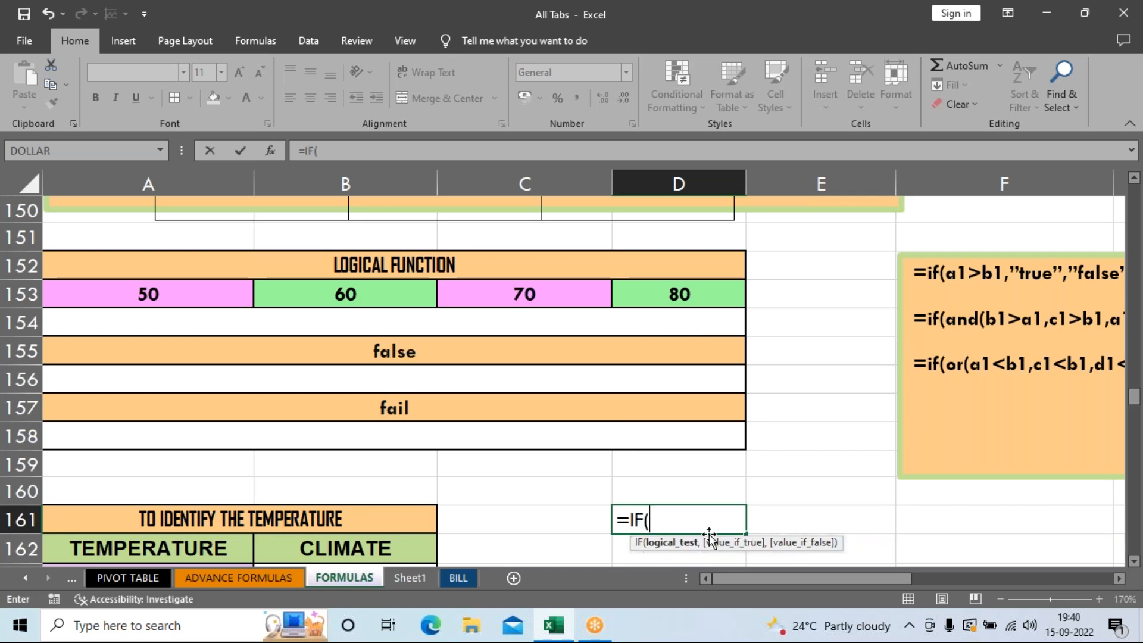
type("or")
key("Tab")
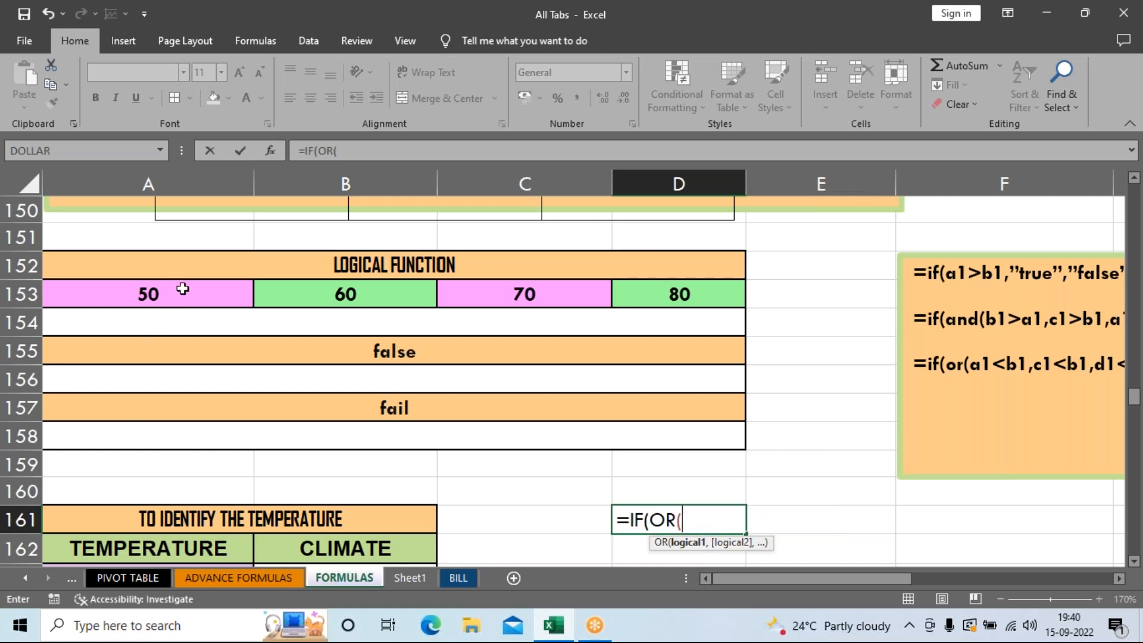
left_click(184, 289)
type("<")
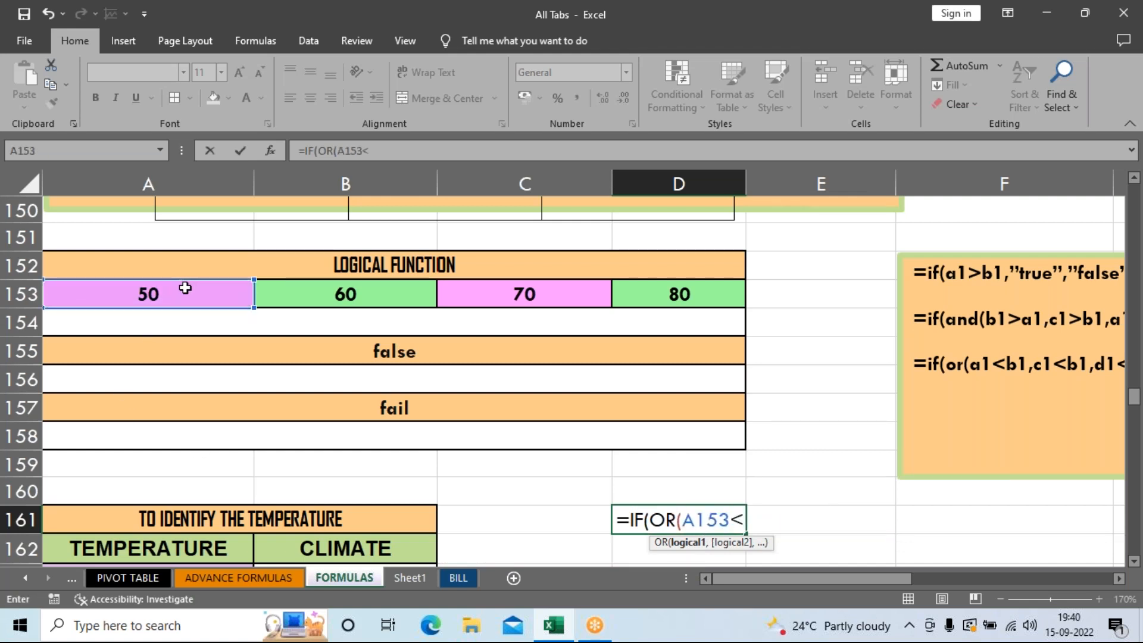
left_click(291, 296)
type(",")
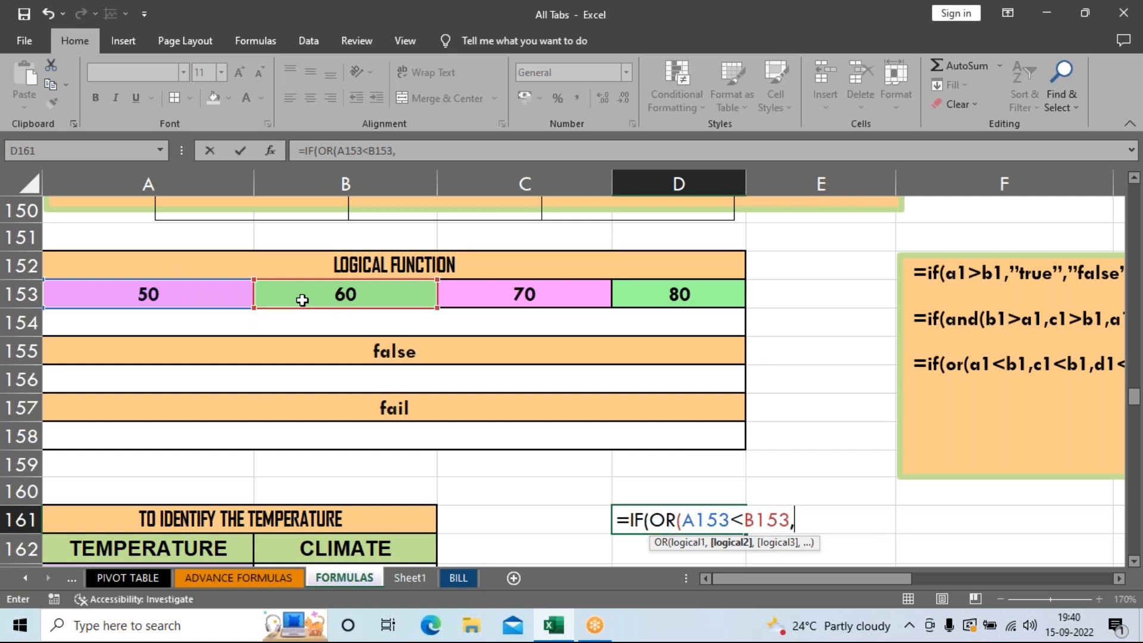
Step: Add C153<B153 and D153<C153 as the second and third OR conditions in the D161 formula
left_click(483, 290)
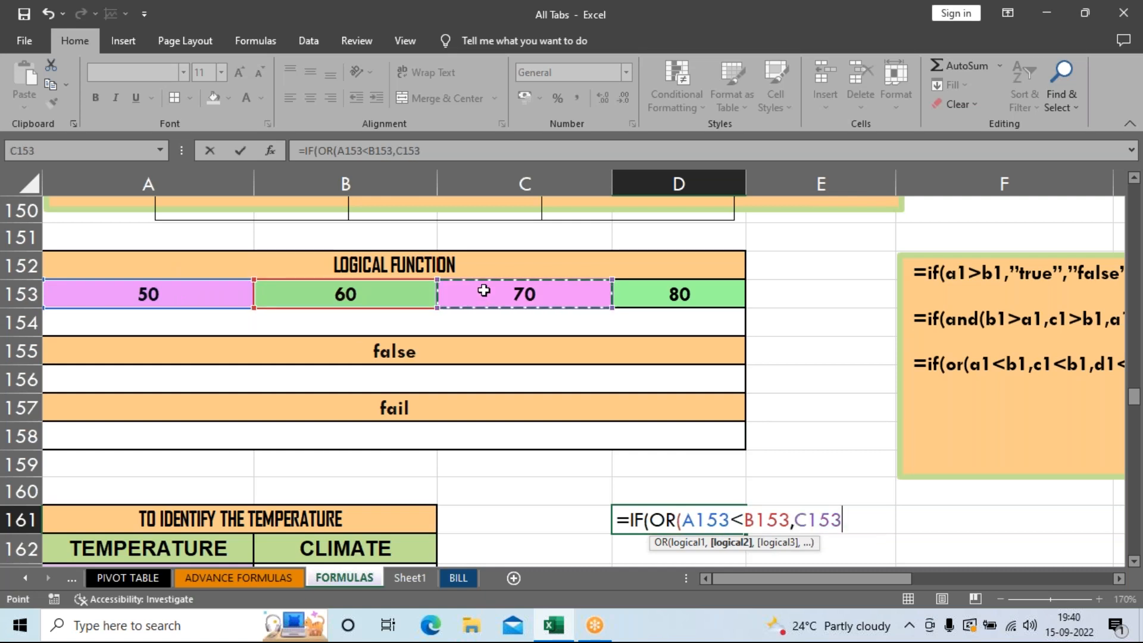
type("<")
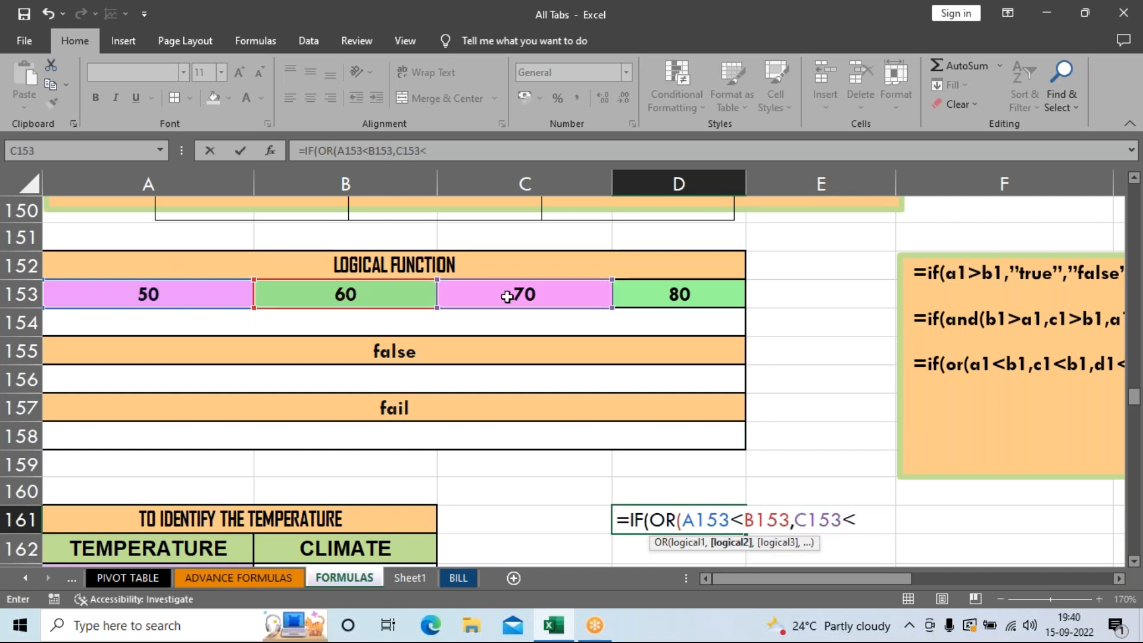
left_click(341, 292)
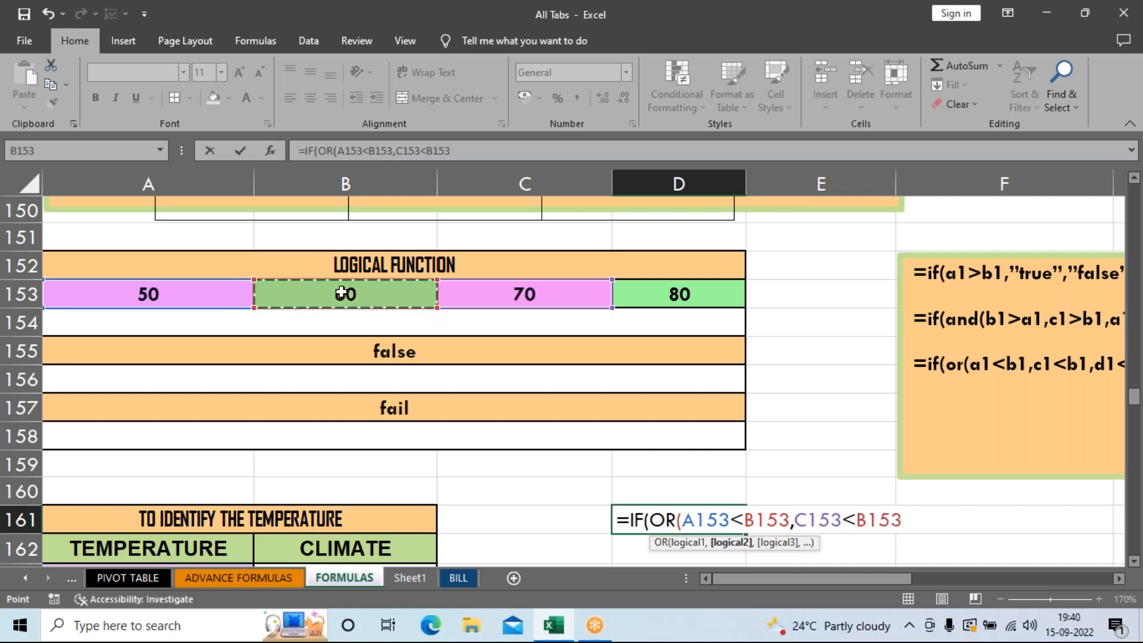
type(",")
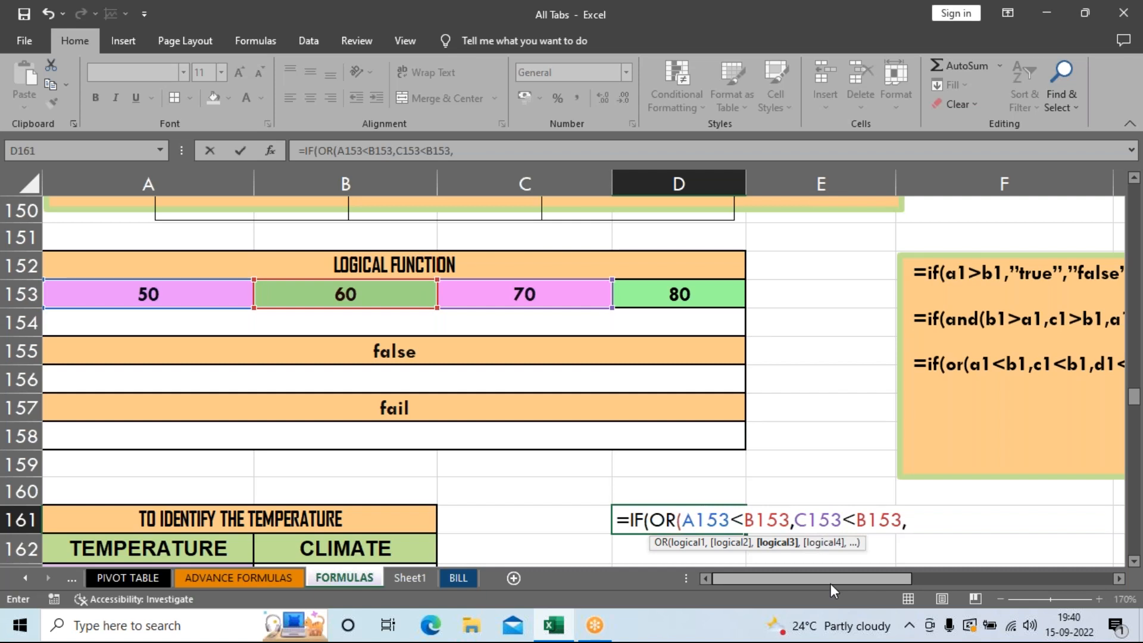
left_click_drag(834, 581, 826, 580)
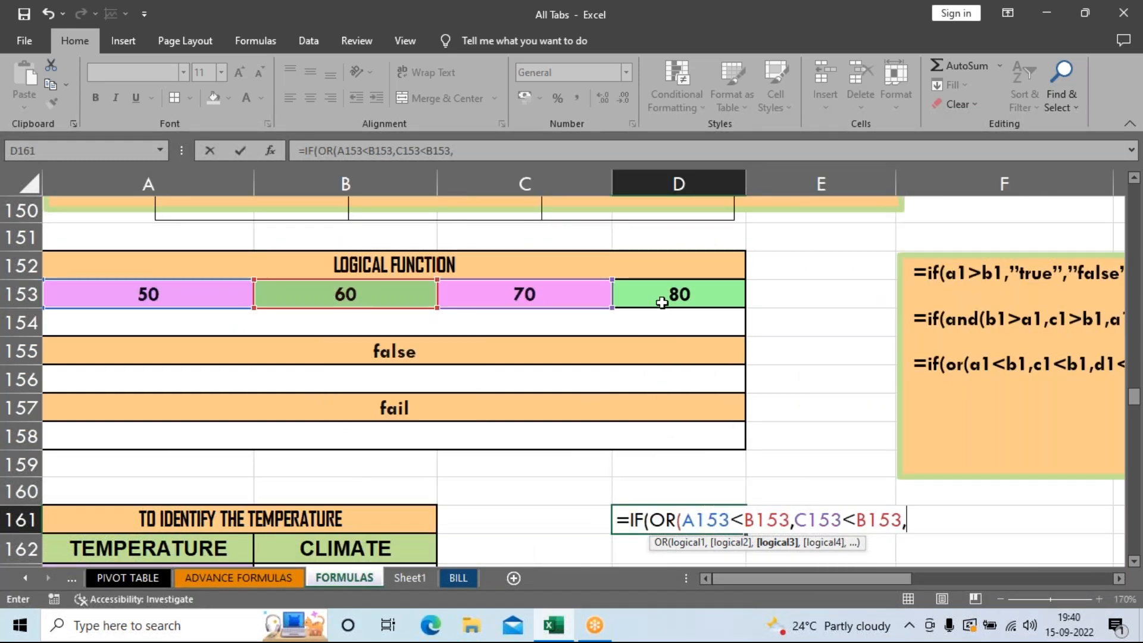
left_click(663, 301)
type("<")
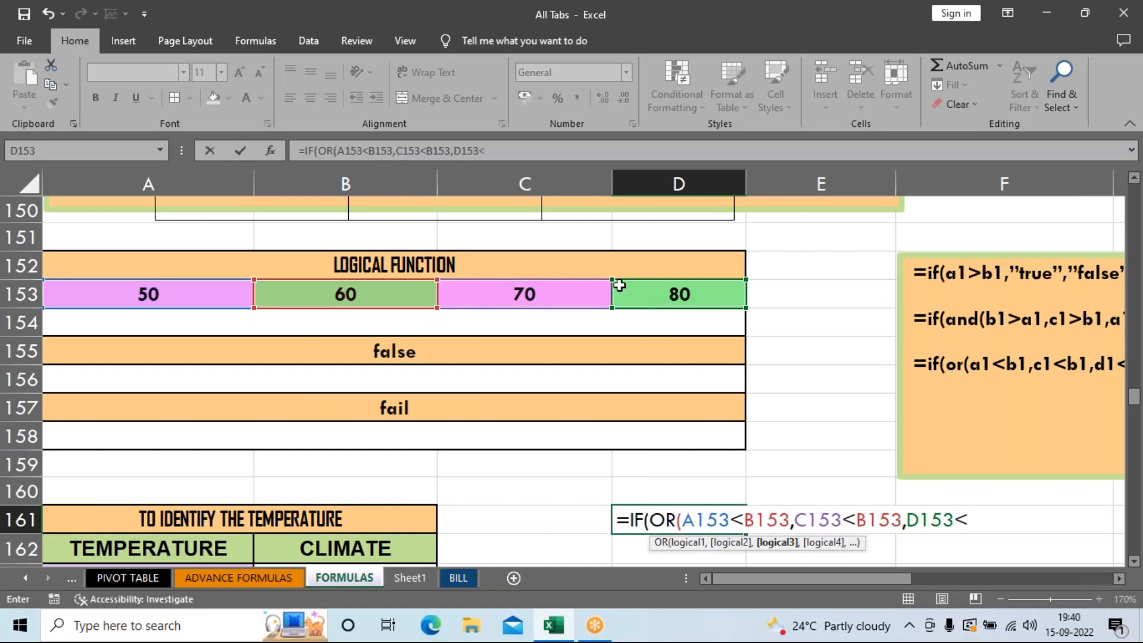
left_click(554, 295)
Step: Close the OR in D161, add "right" and "wrong" as the true and false values, and enter the formula
type("), \"")
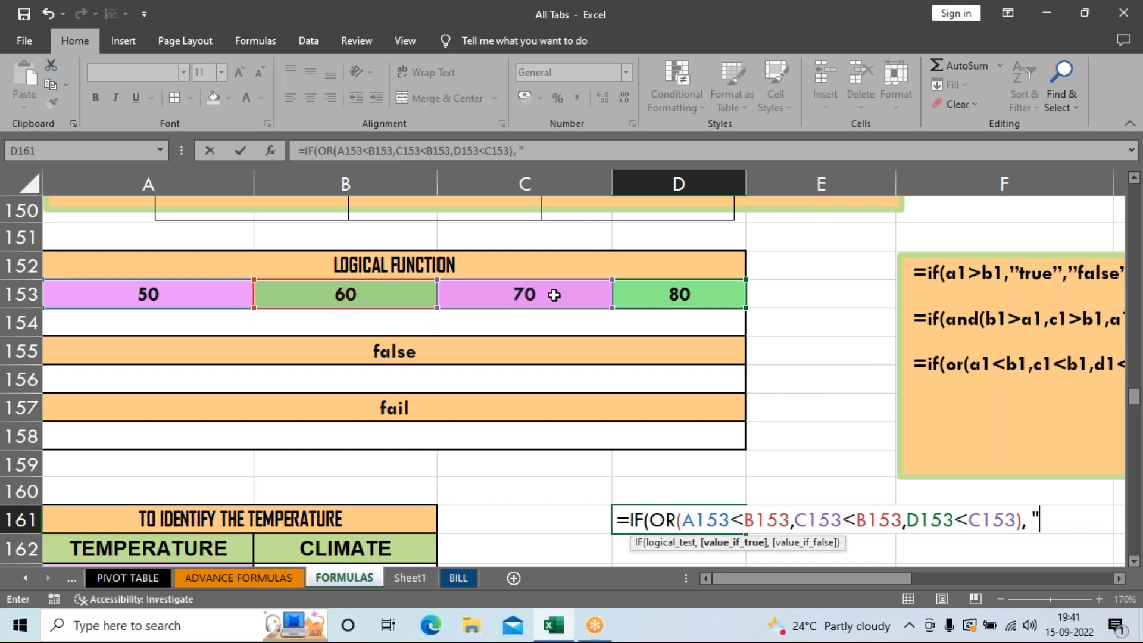
type("right\"")
type(", ")
type("\"wor")
key("BackSpace")
key("BackSpace")
type("r")
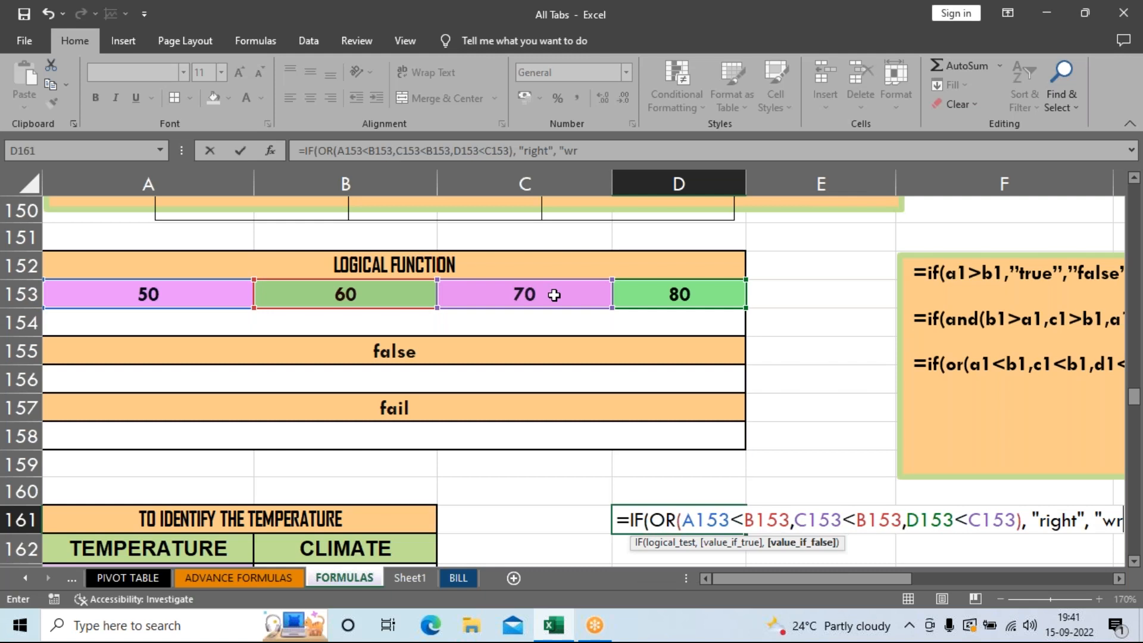
type("ong\"")
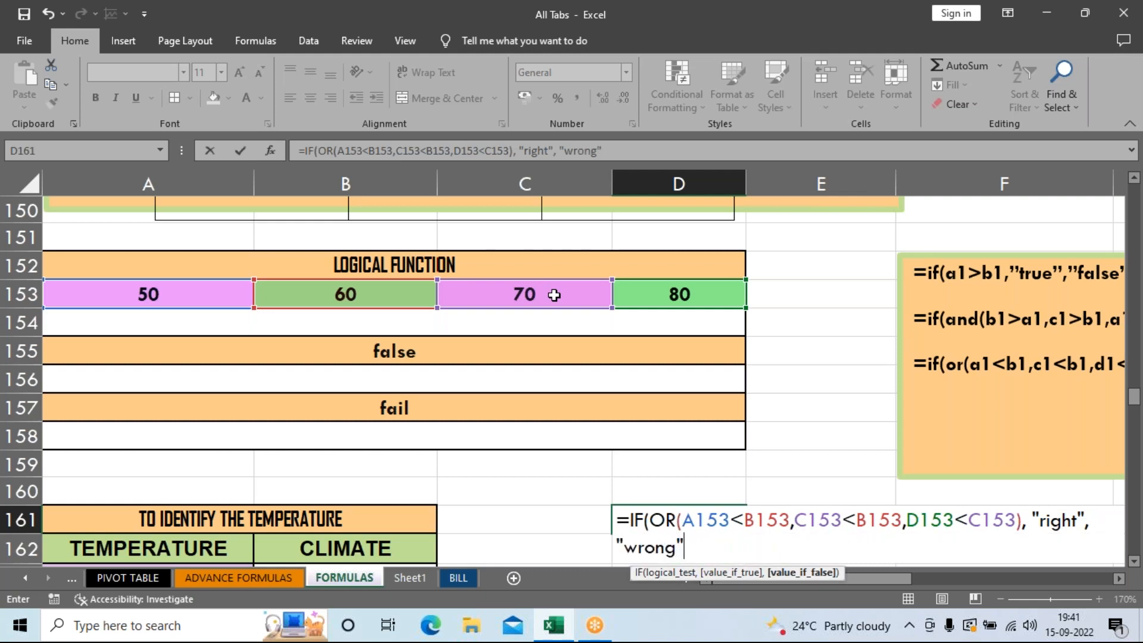
type(")")
key("Return")
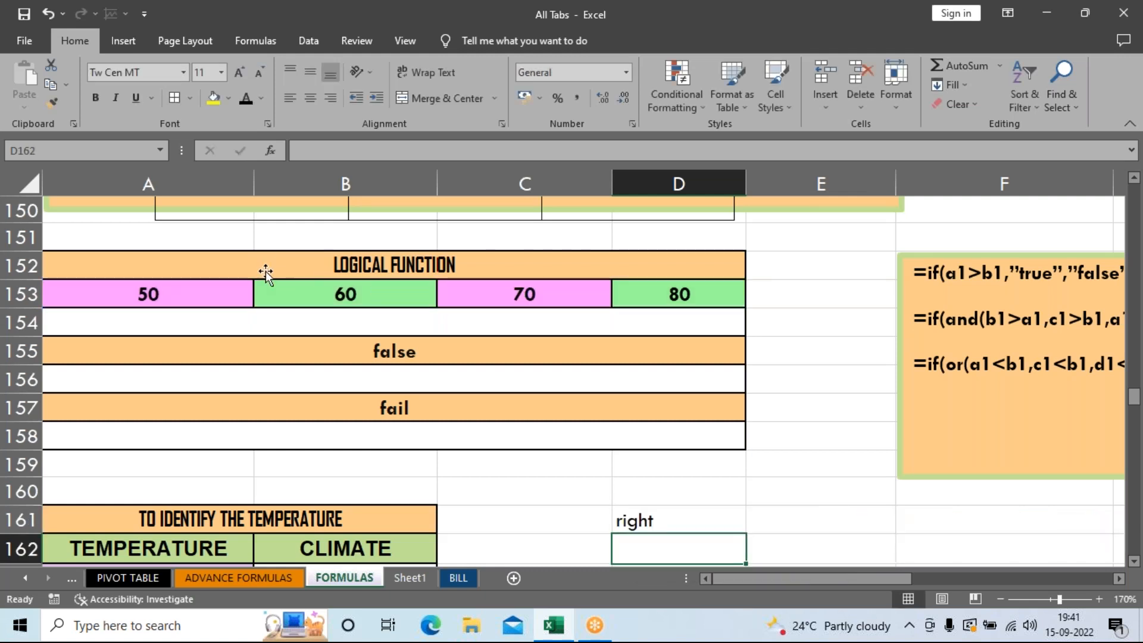
left_click(651, 512)
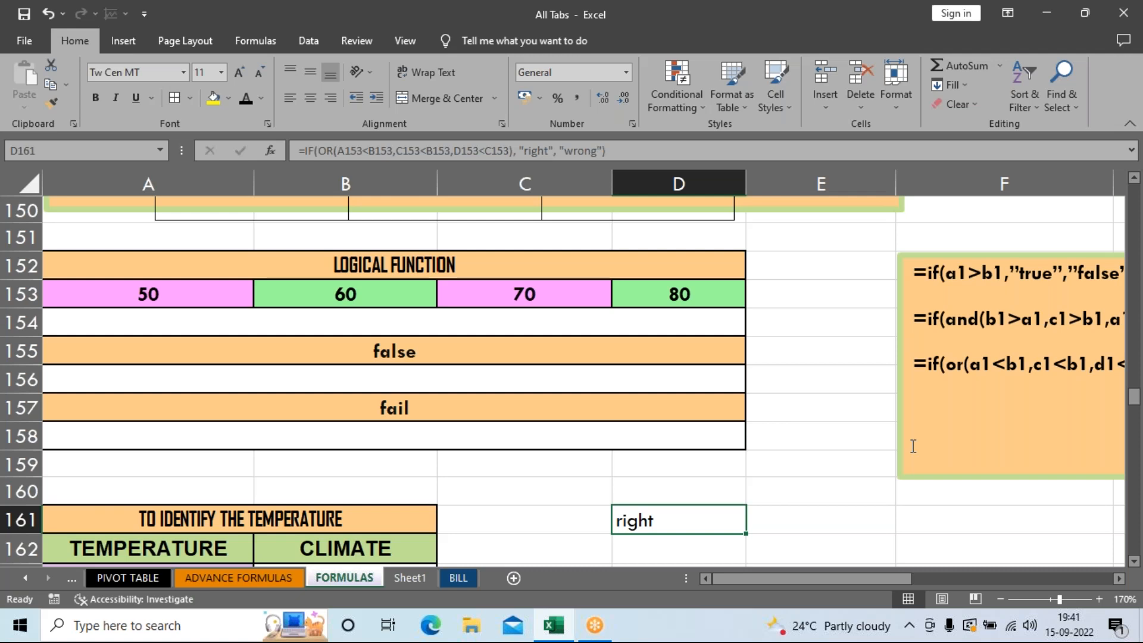
Step: Find the FIND THE RESULTS(PASS/FAIL) table on the FORMULAS sheet and look over its columns
scroll(913, 446, "up", 5)
scroll(915, 484, "up", 6)
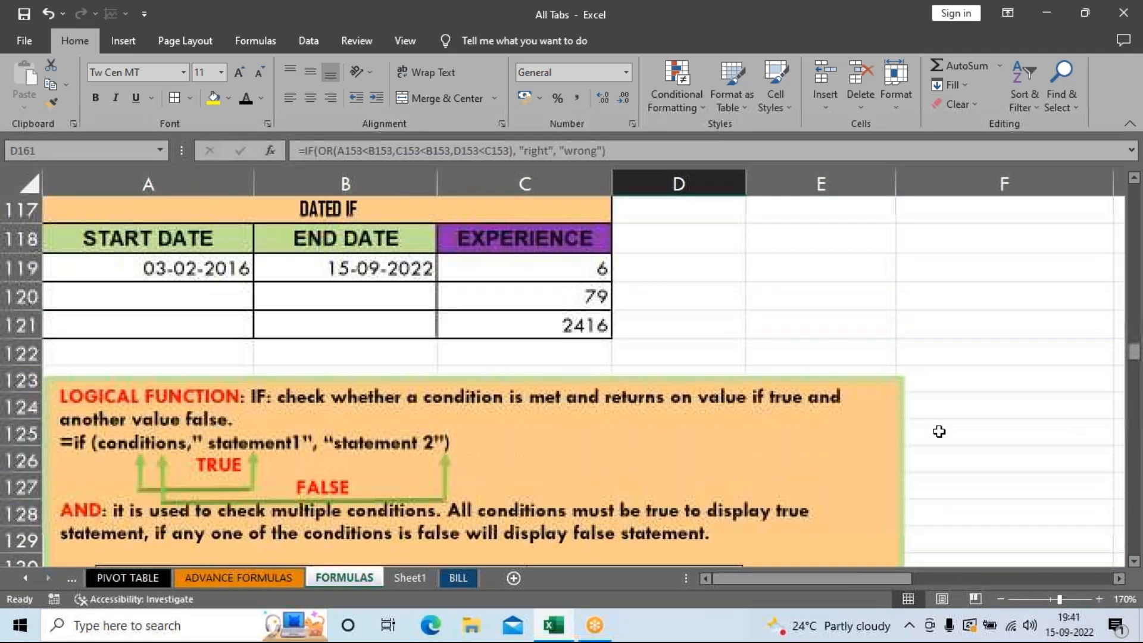
scroll(945, 459, "down", 11)
scroll(948, 457, "down", 16)
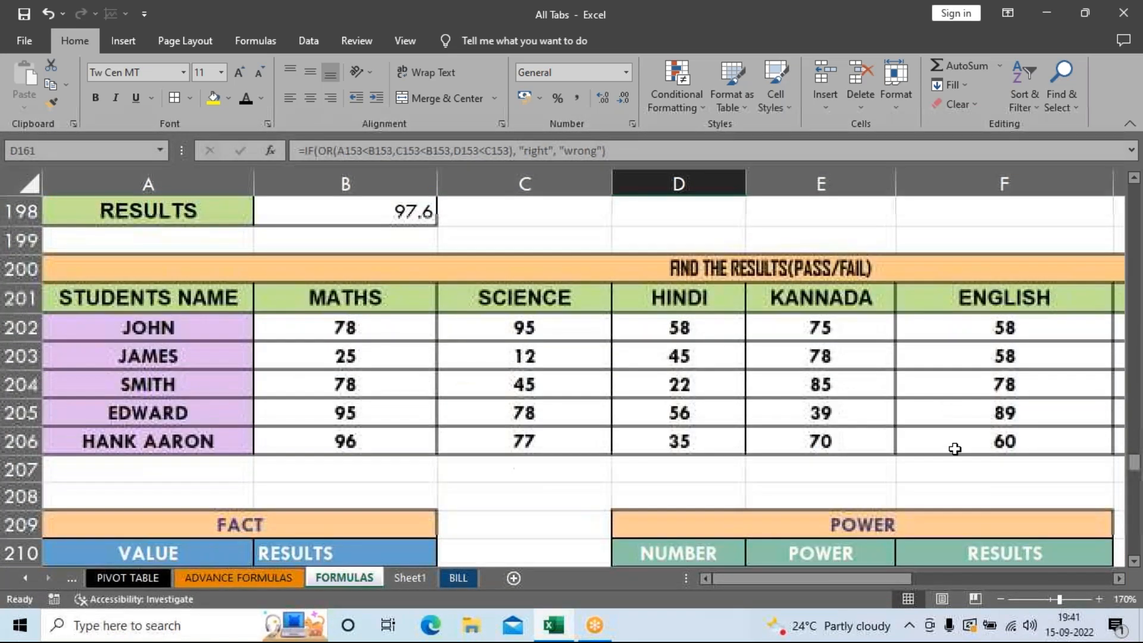
left_click_drag(858, 584, 885, 581)
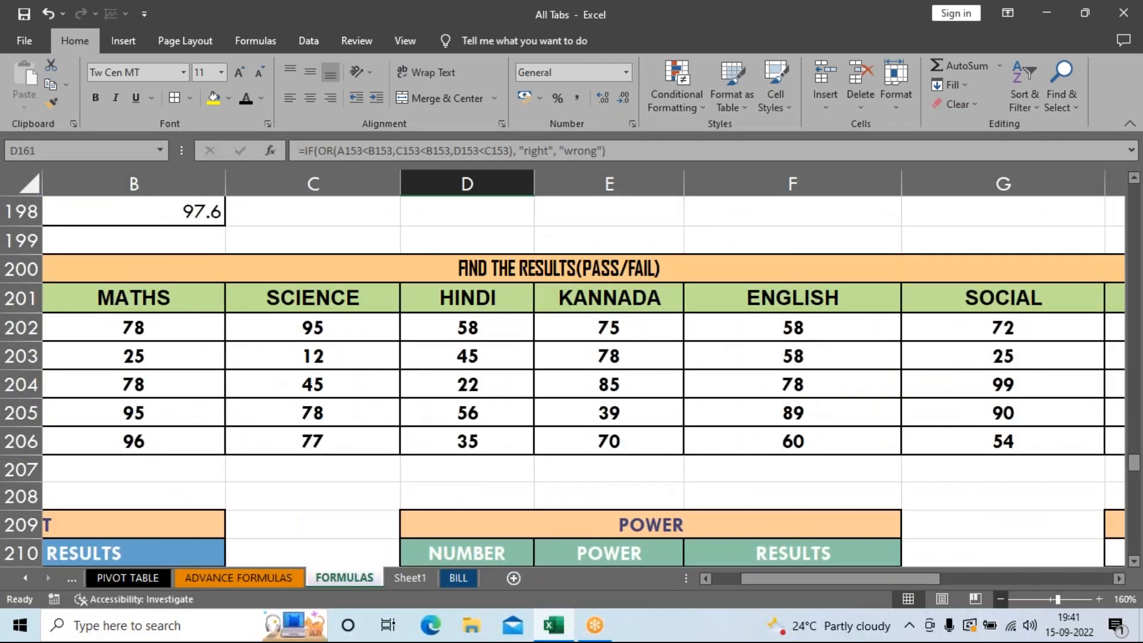
left_click(1001, 600)
left_click(1001, 599)
left_click(1001, 600)
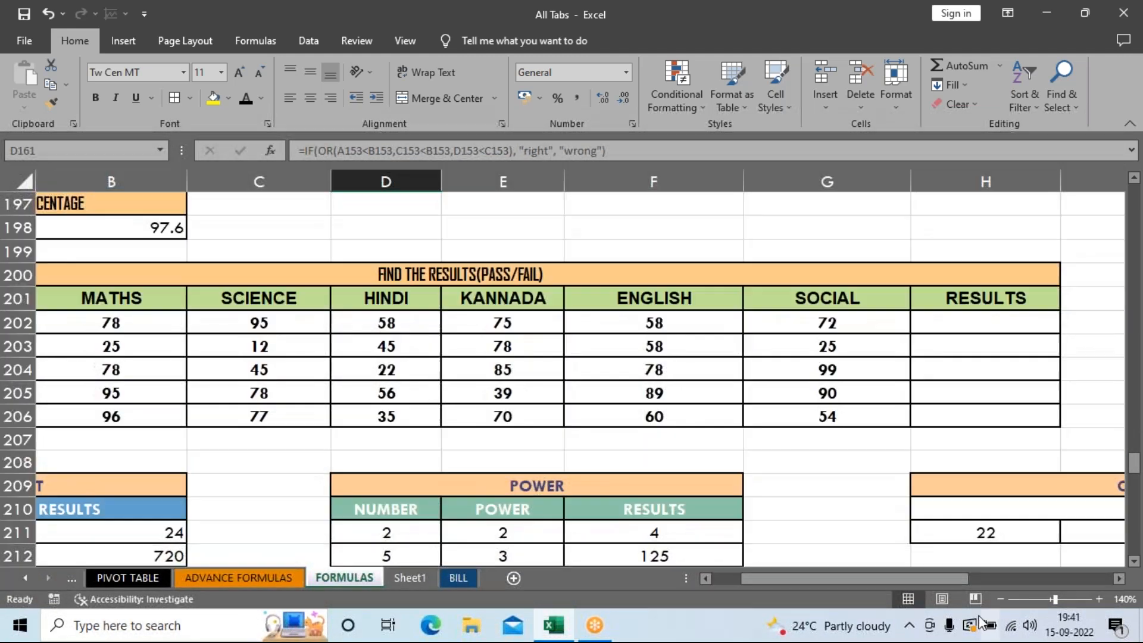
left_click_drag(829, 575, 787, 575)
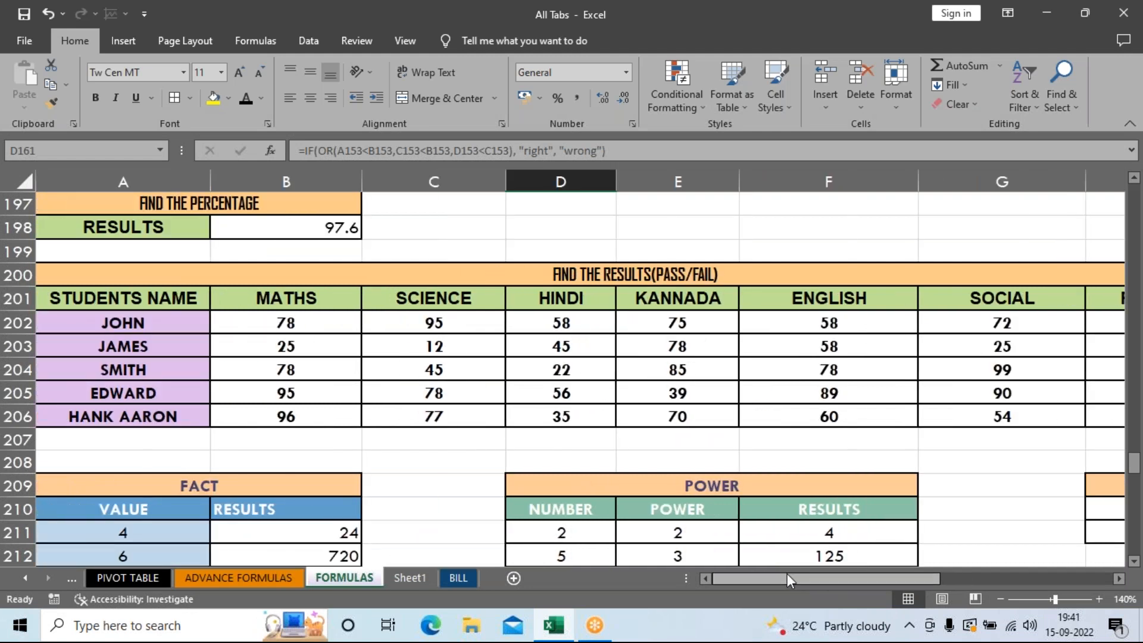
left_click(998, 601)
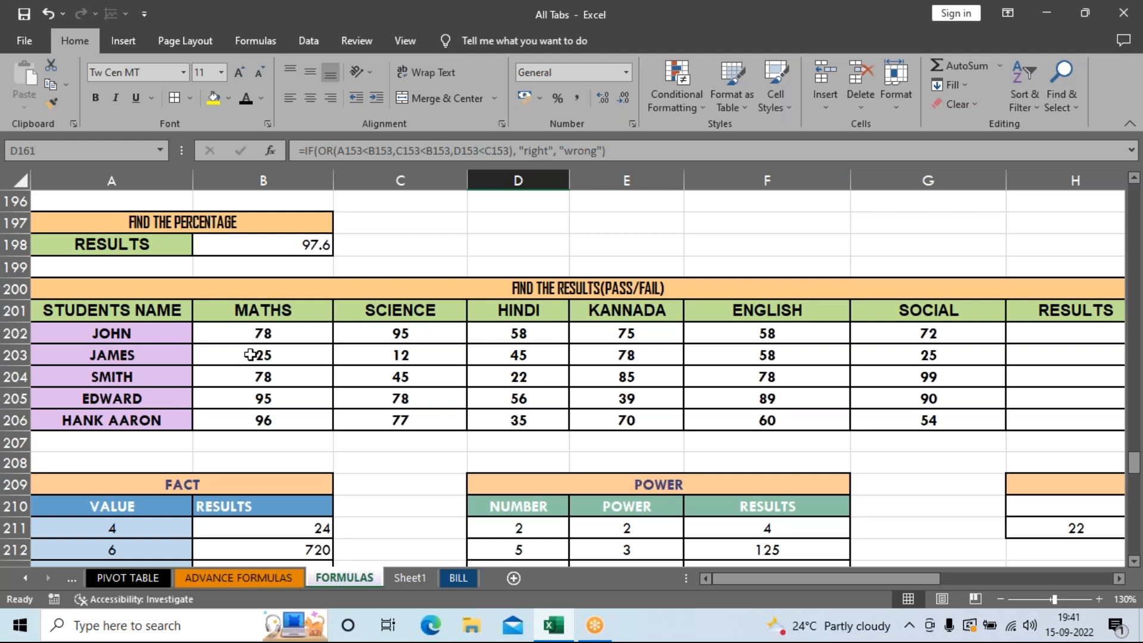
Step: Examine the student names, the subject marks in the first rows and the RESULTS column of the pass/fail table
left_click(263, 332)
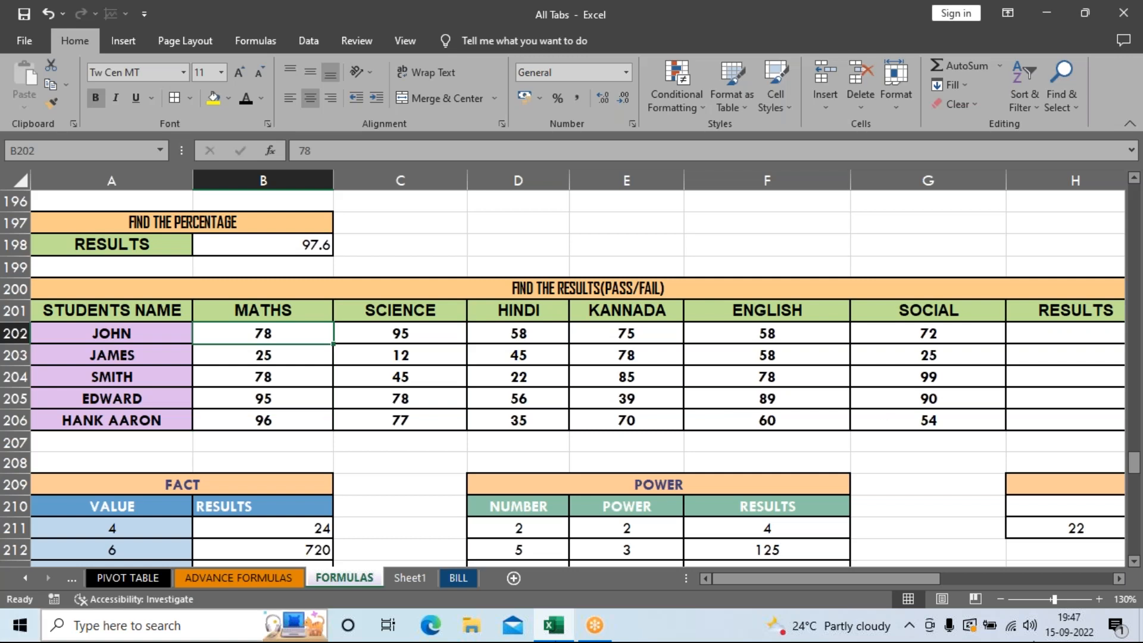
left_click(1001, 599)
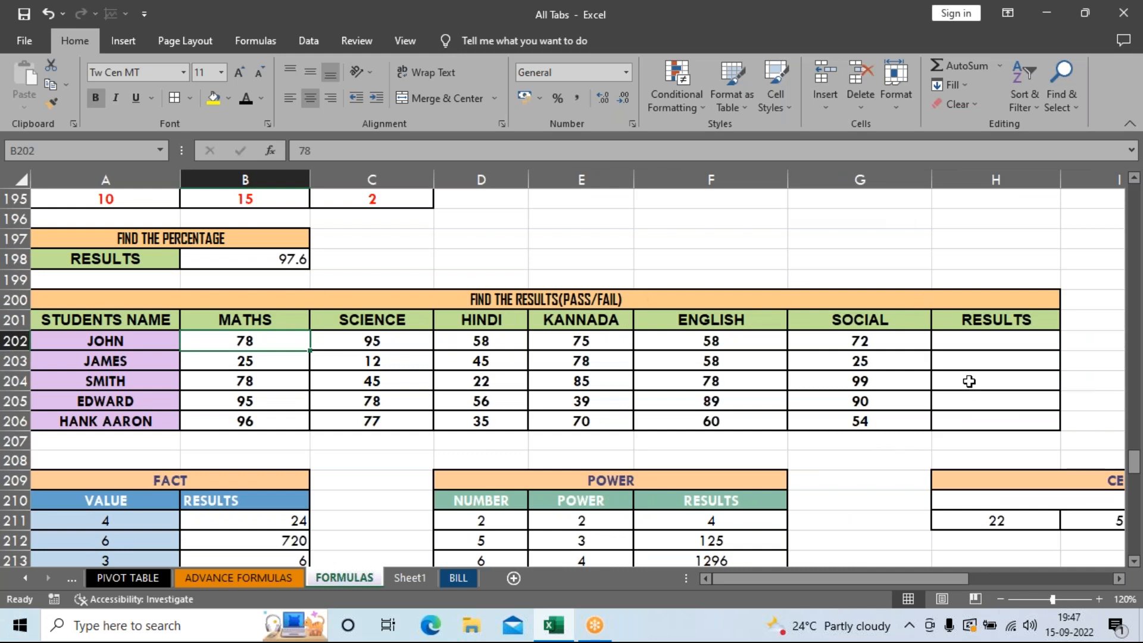
left_click_drag(972, 341, 975, 423)
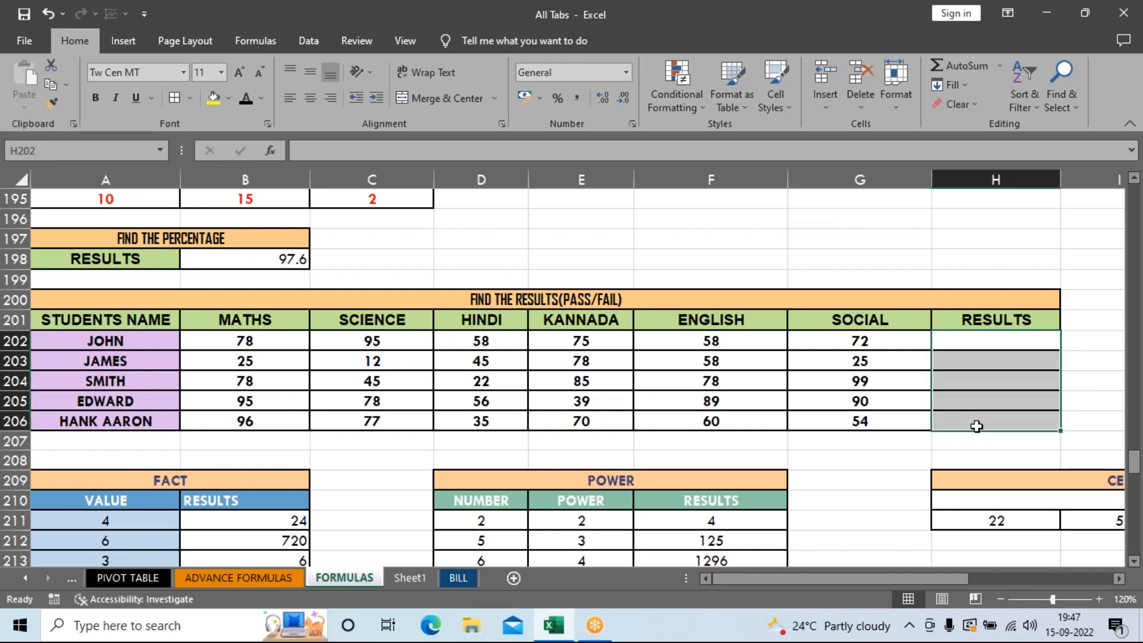
left_click(994, 344)
left_click_drag(166, 341, 166, 421)
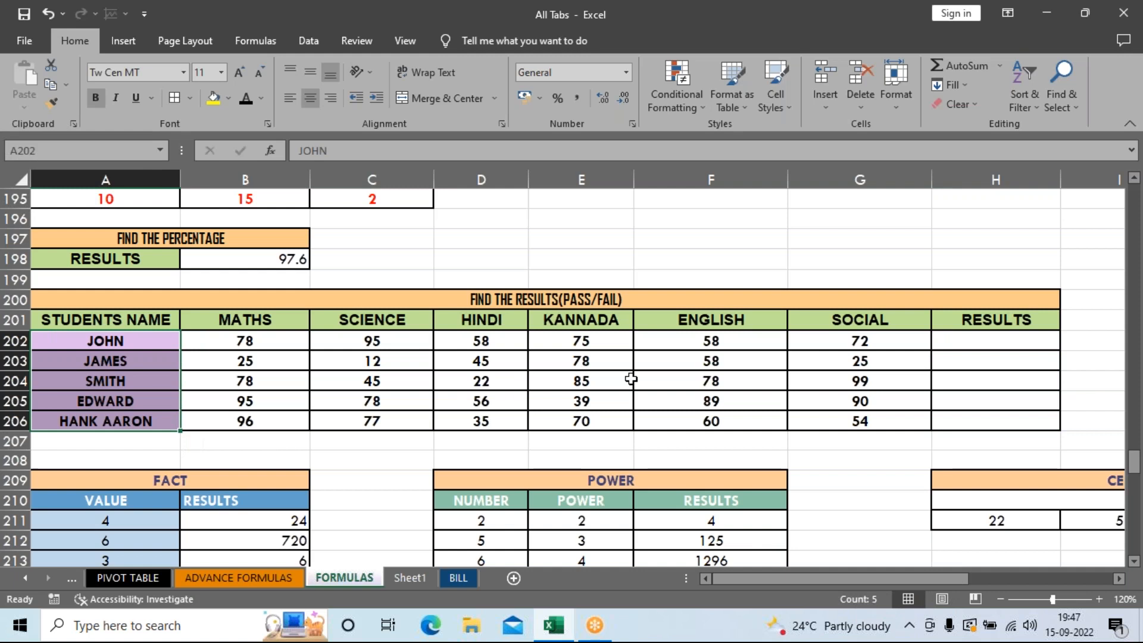
left_click(685, 381)
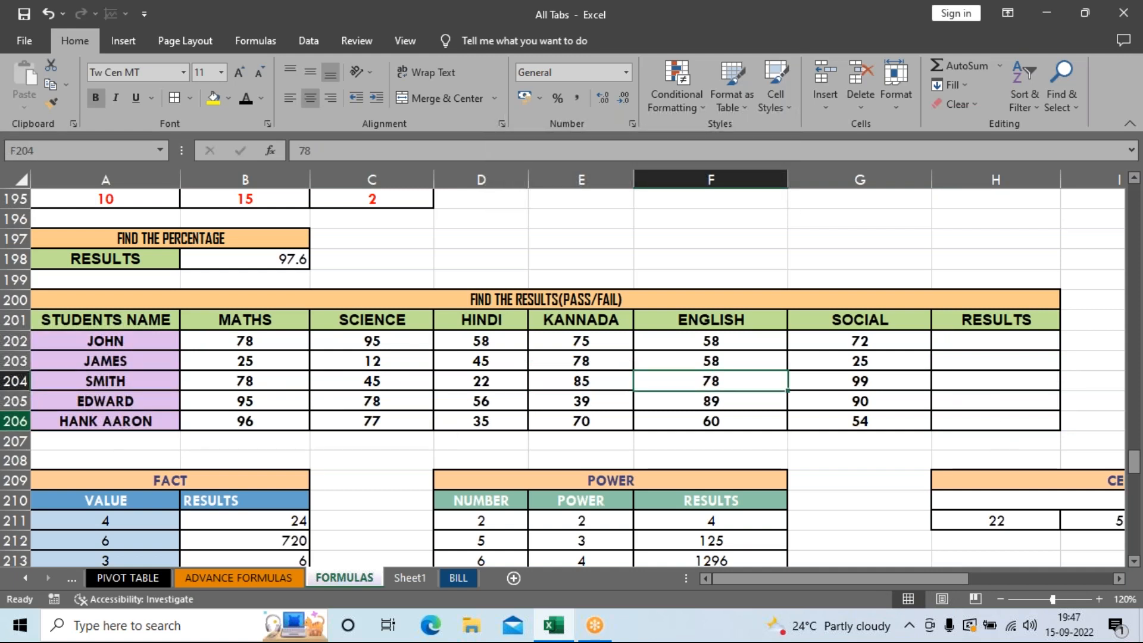
left_click_drag(222, 344, 850, 338)
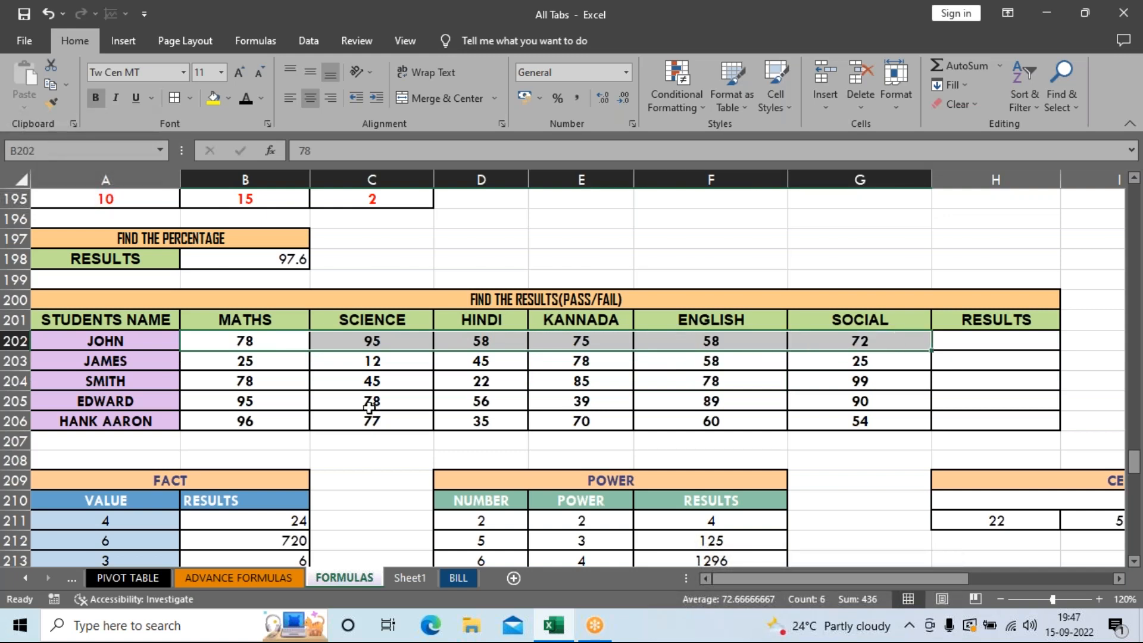
left_click(215, 370)
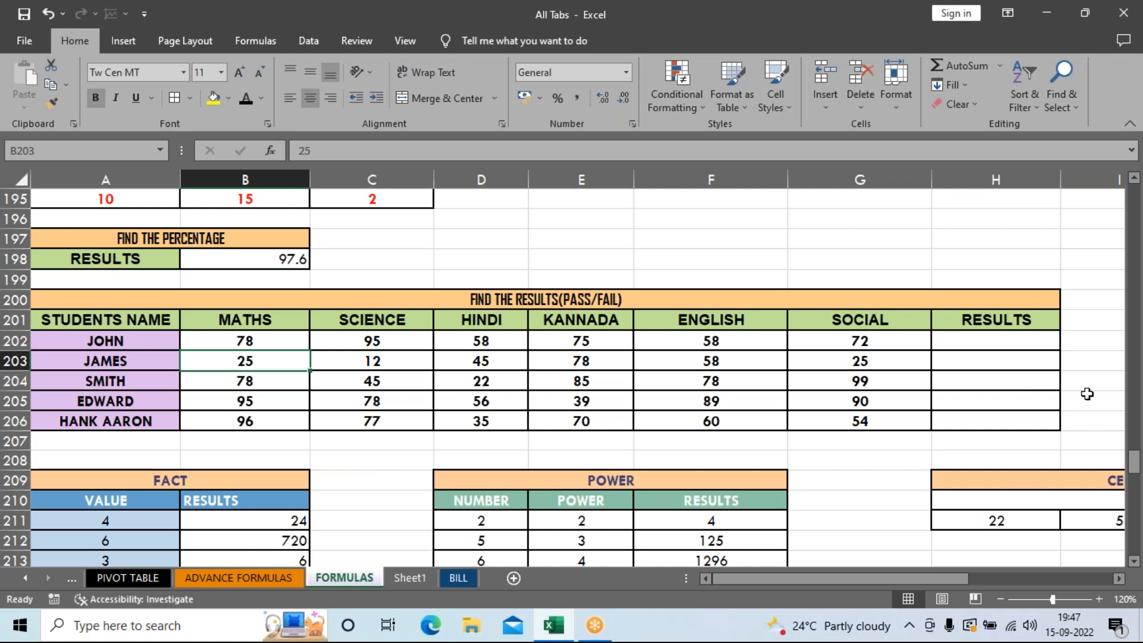
left_click(1005, 367)
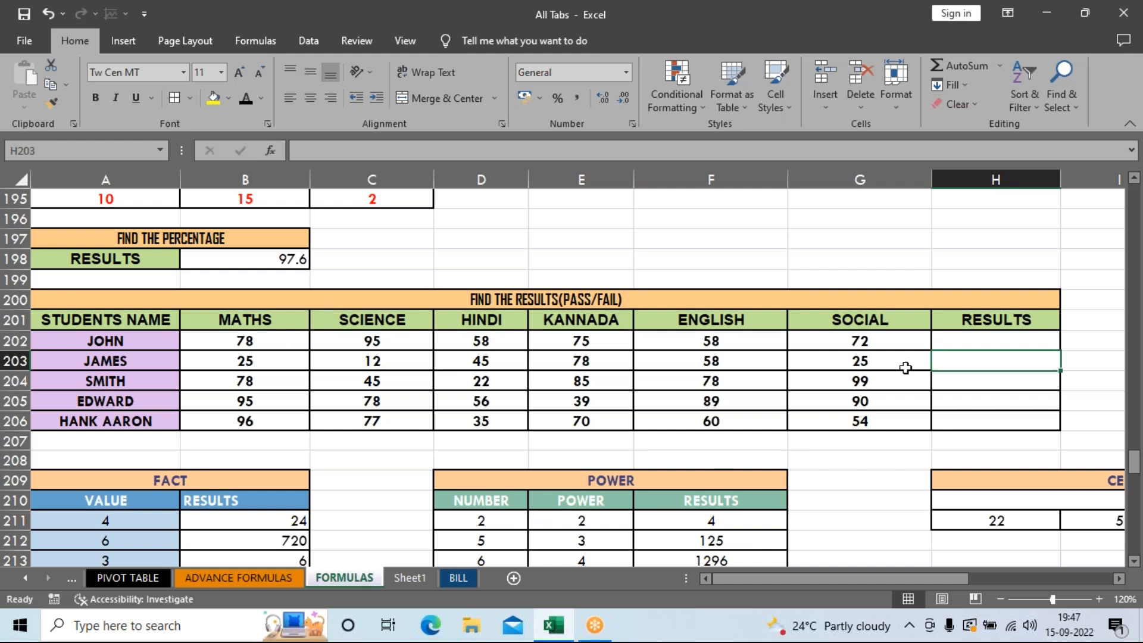
Step: Select the first RESULTS cell, H202, and set the sheet zoom to 130%
left_click(953, 341)
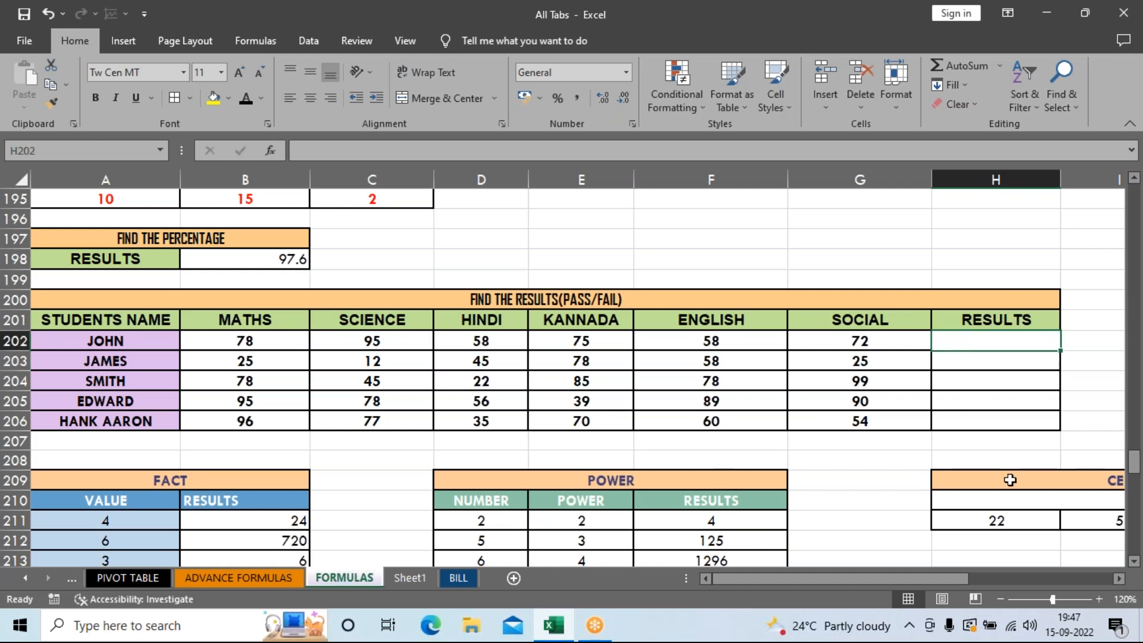
left_click(1099, 599)
left_click_drag(916, 574, 819, 588)
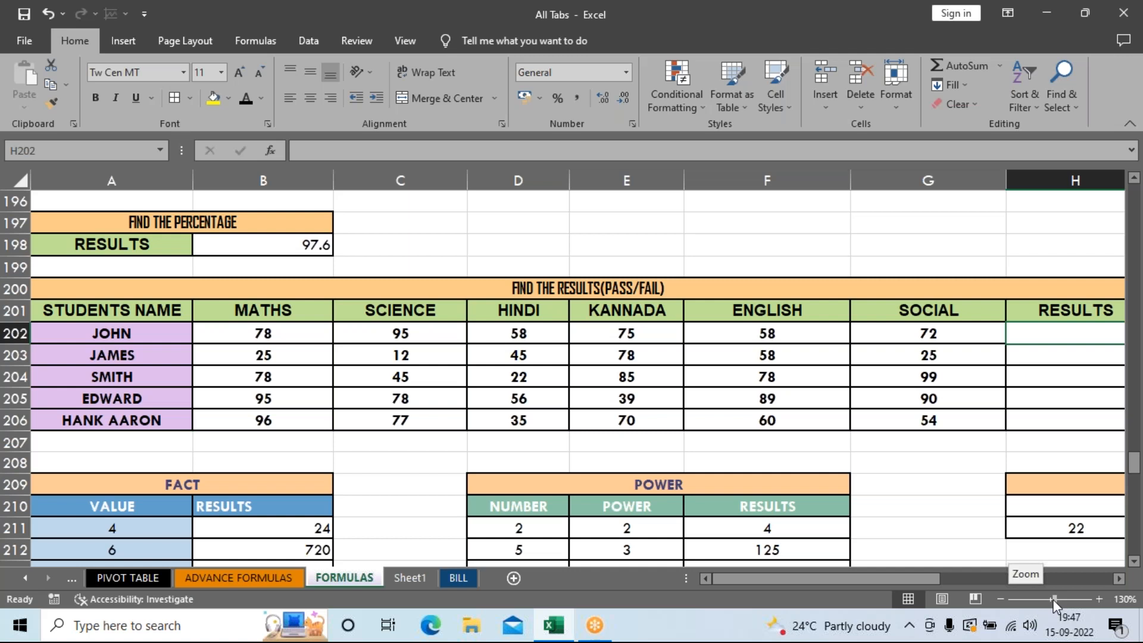
left_click_drag(1054, 600, 1054, 601)
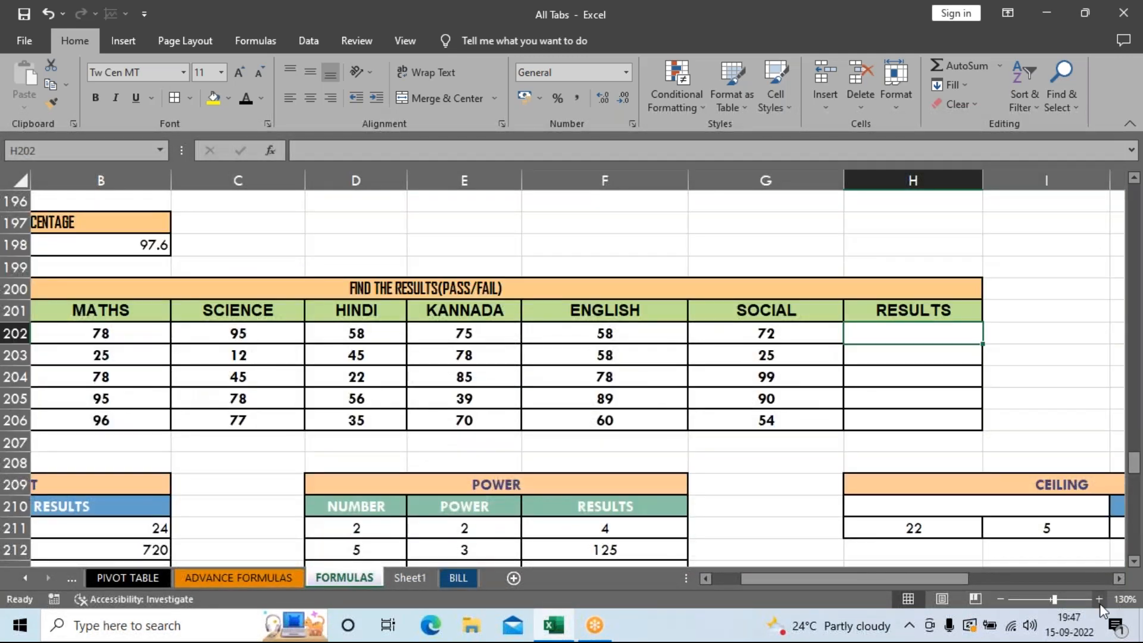
left_click(1100, 600)
left_click_drag(935, 581, 901, 581)
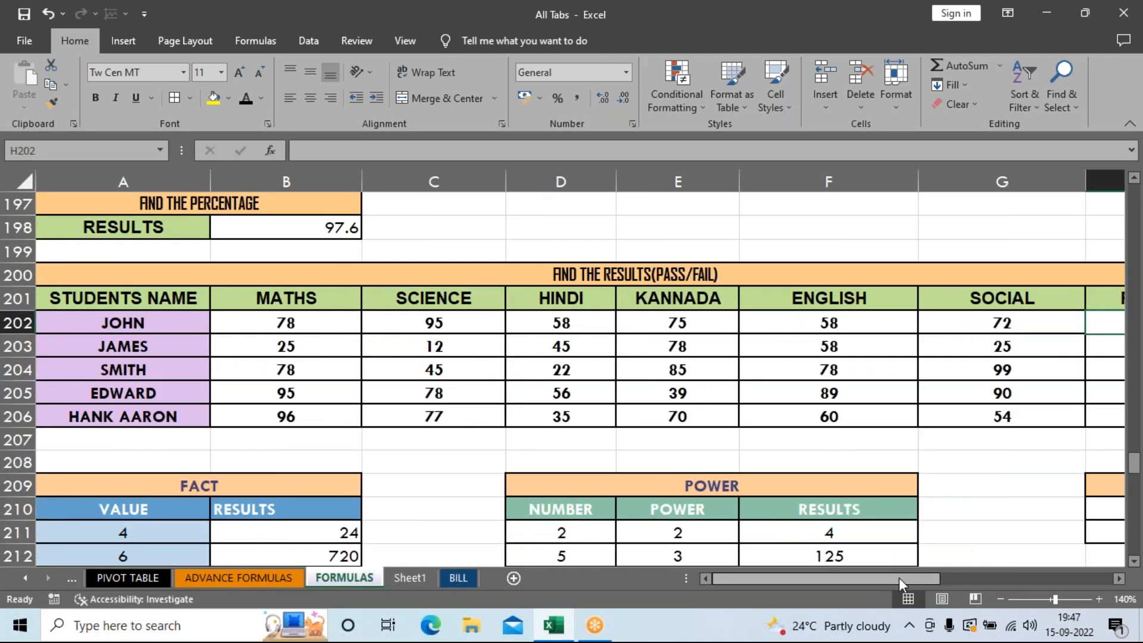
left_click(1001, 600)
left_click_drag(873, 578, 774, 581)
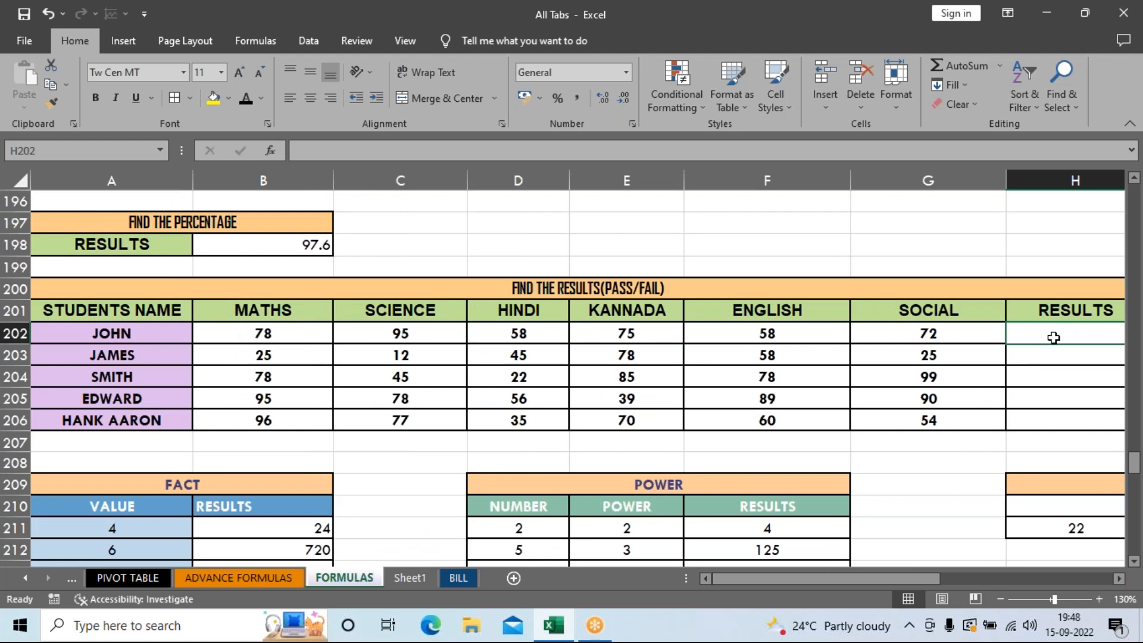
Step: Begin an IF formula in H202 with a nested AND whose first condition is B202>=35
type("=if")
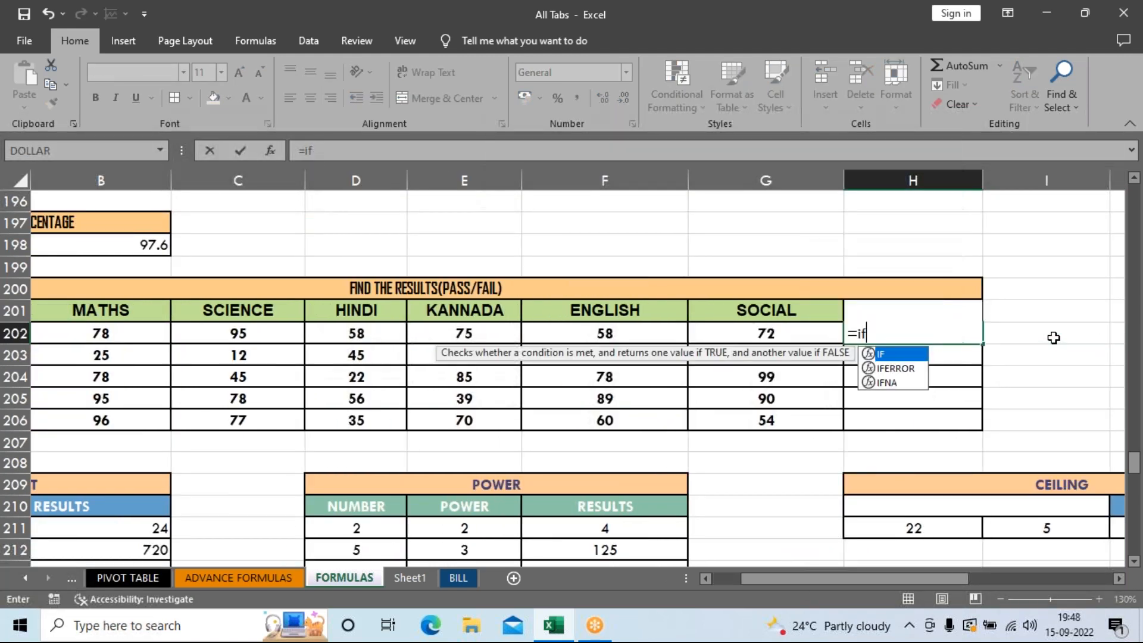
key("Tab")
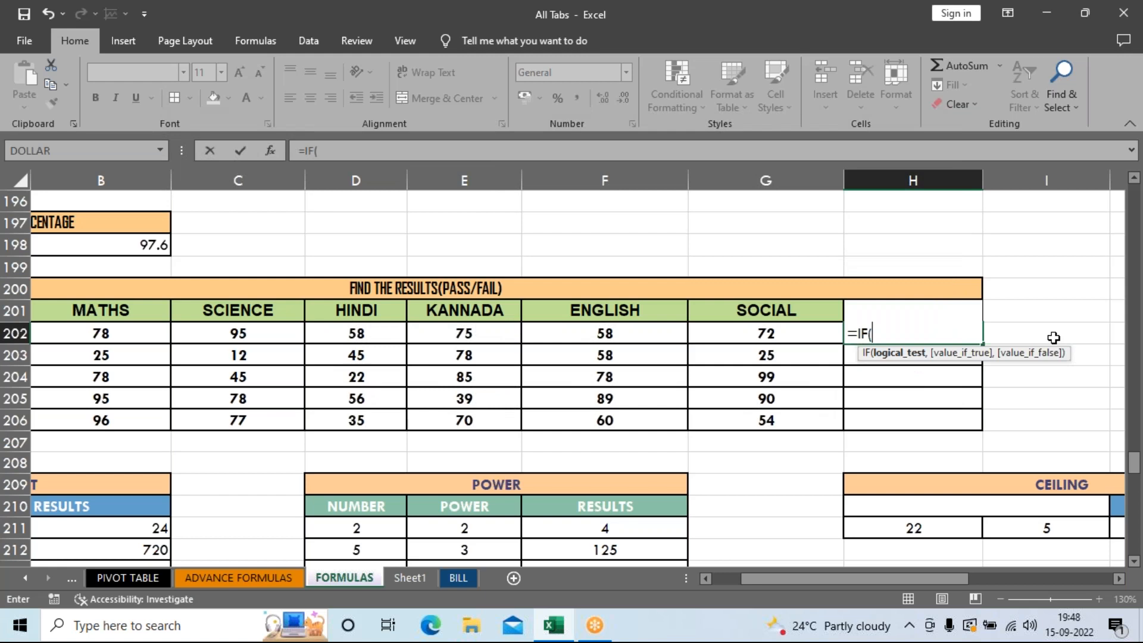
type("and")
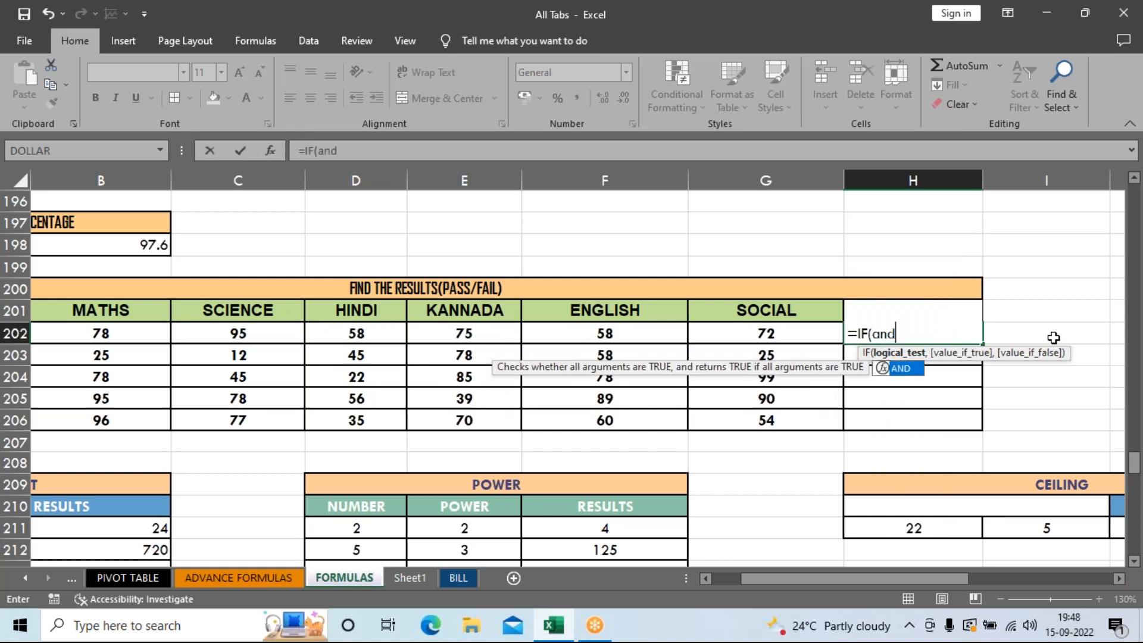
type("(")
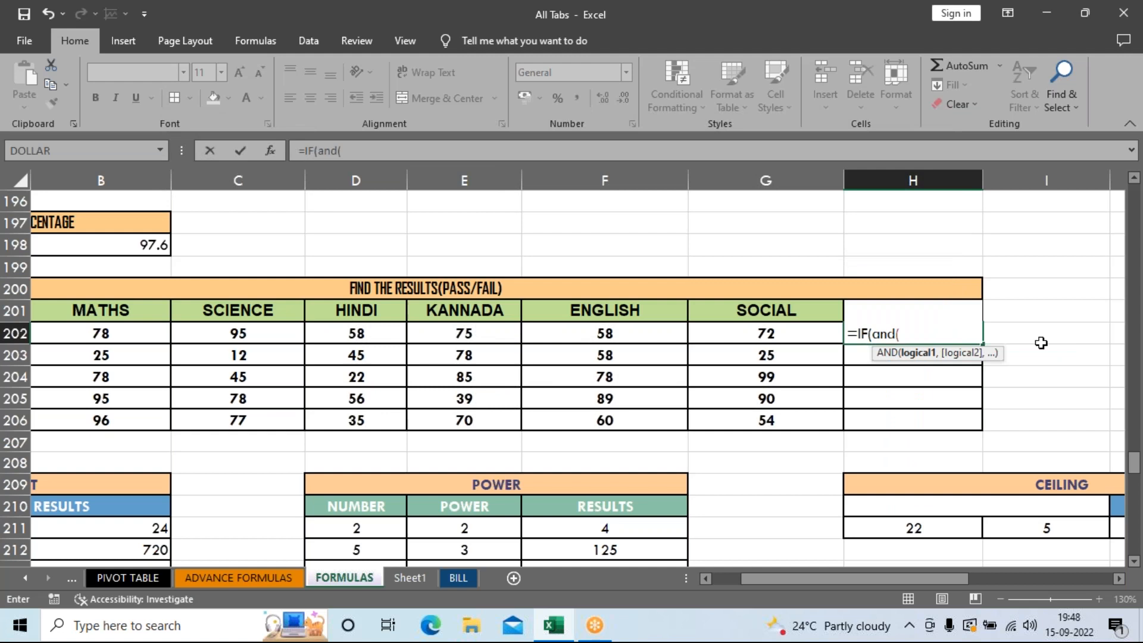
left_click_drag(801, 580, 772, 580)
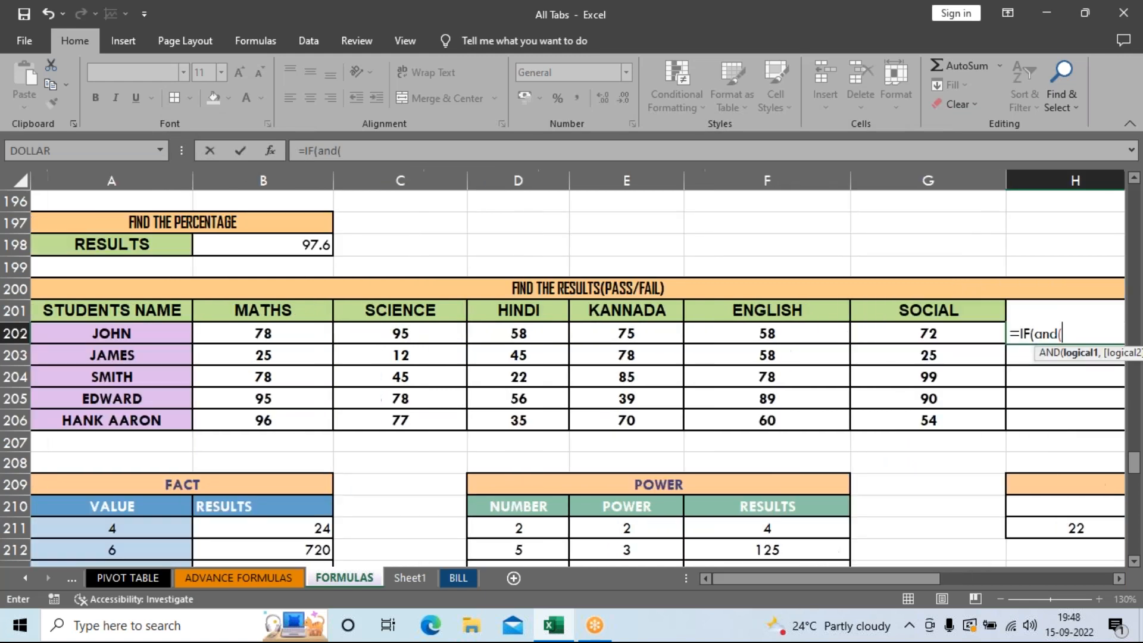
left_click(240, 336)
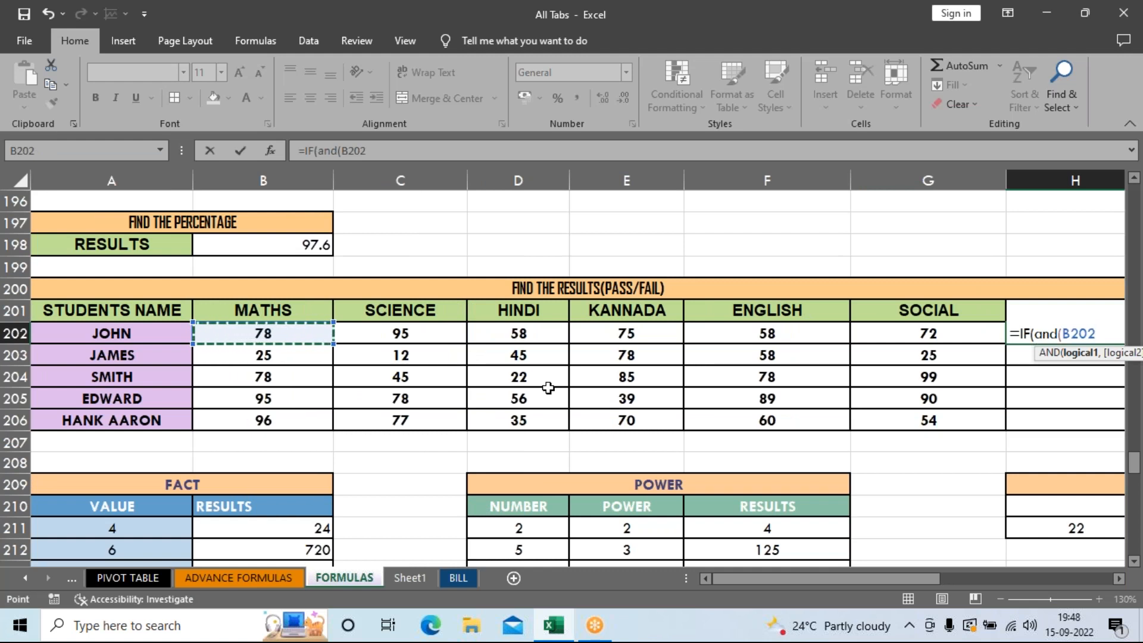
type(">=35")
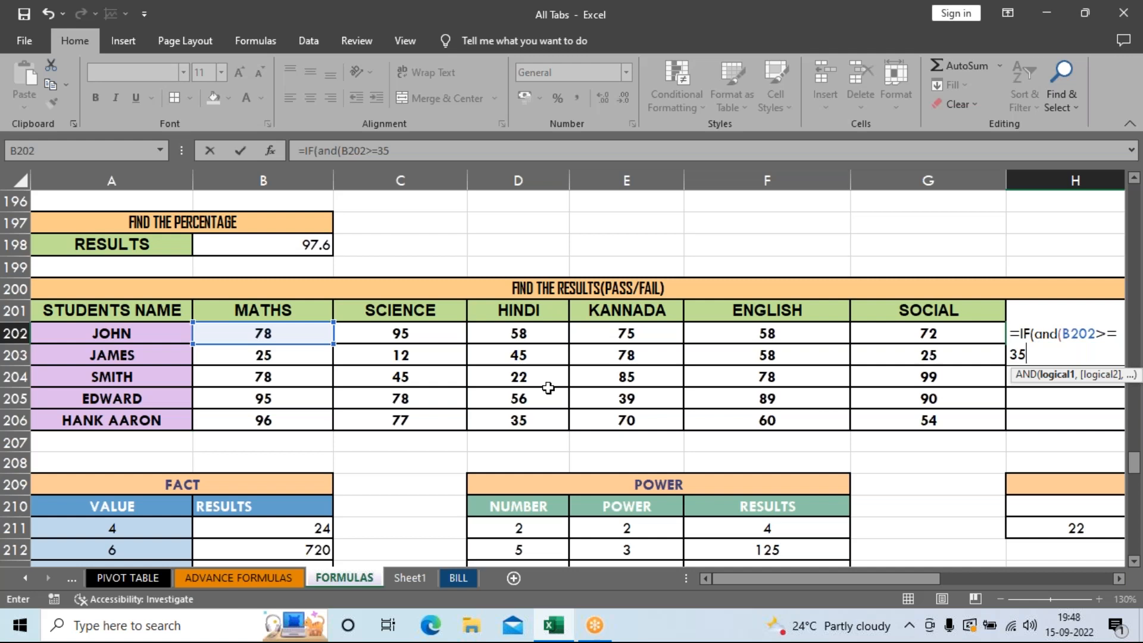
type(",")
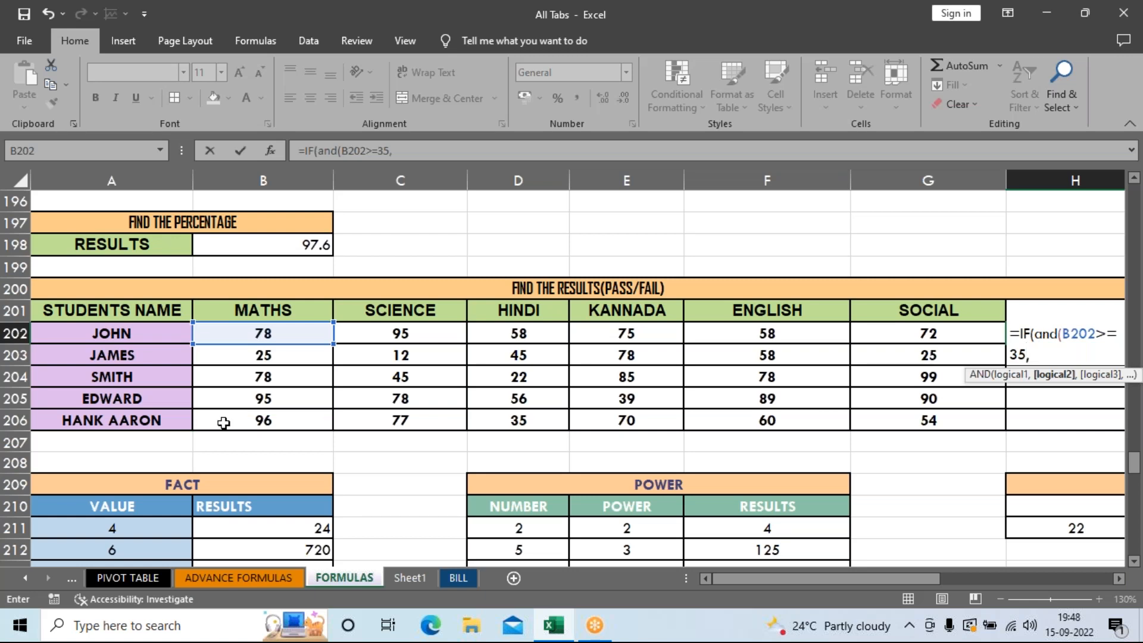
Step: Add the science and Hindi conditions C202>=35 and D202>=35 to the AND in H202
left_click(366, 334)
type(">=35")
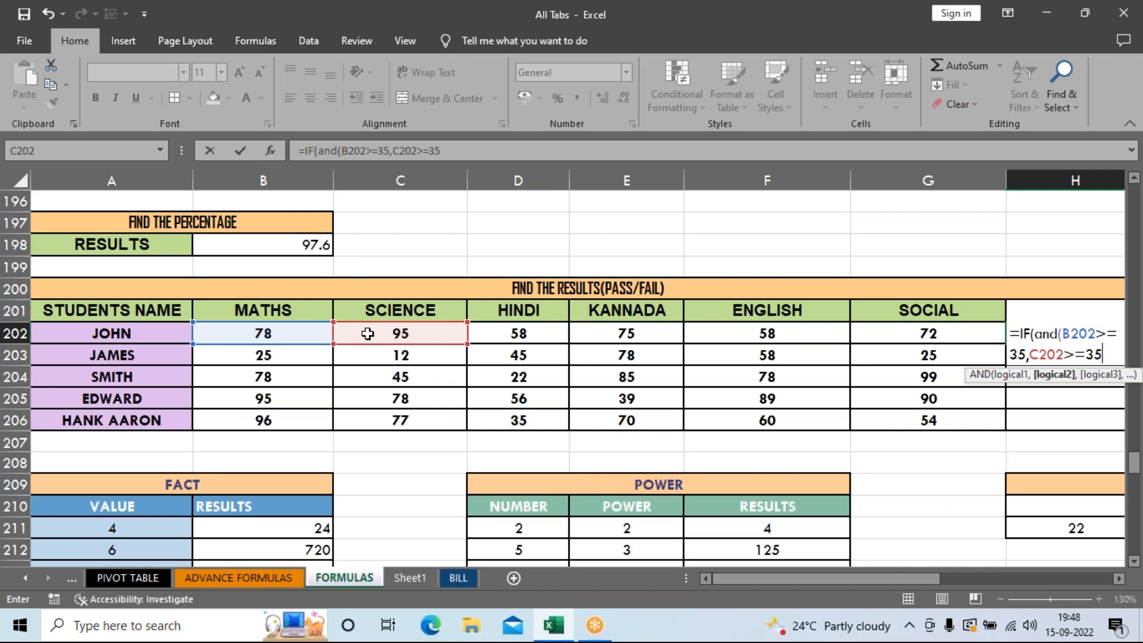
type(",")
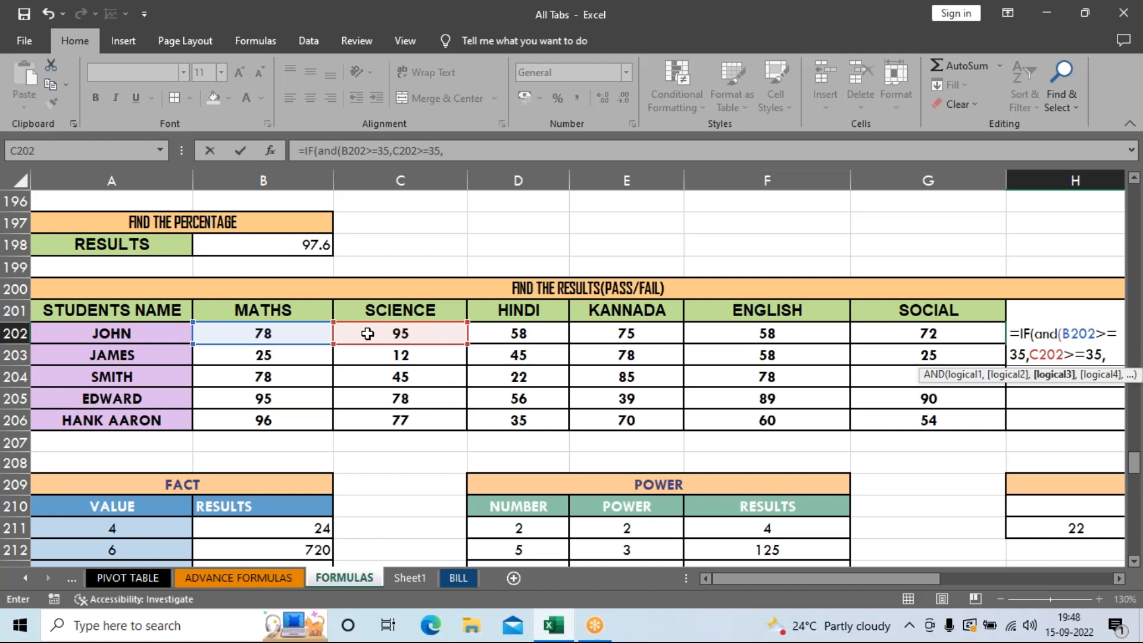
left_click(519, 337)
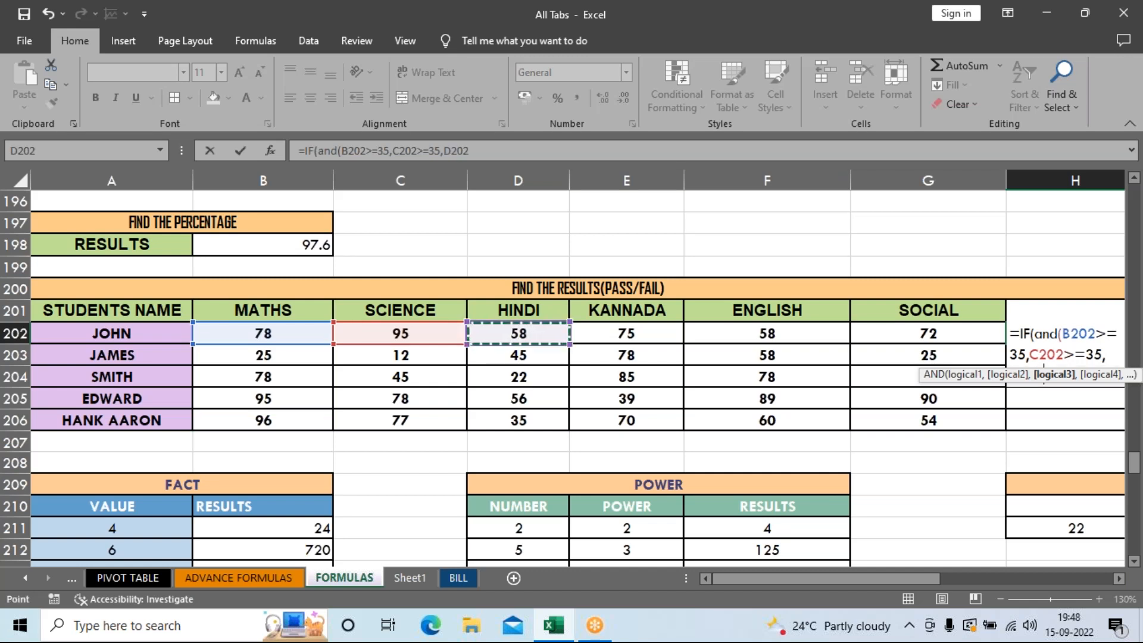
type(">=35")
key("BackSpace")
key("BackSpace")
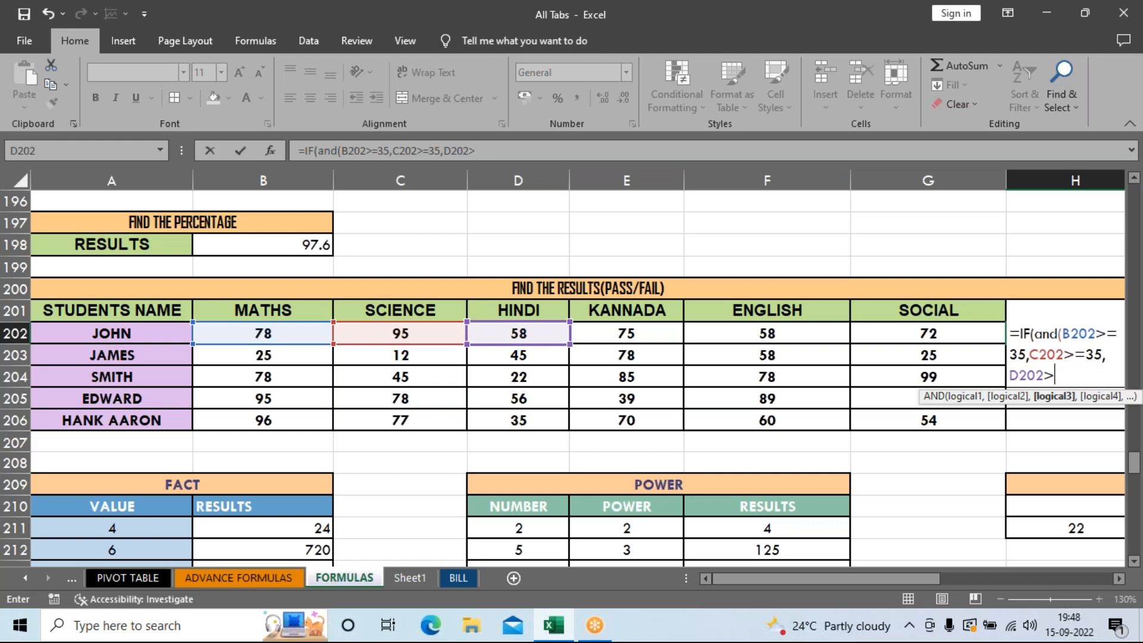
type("=35,")
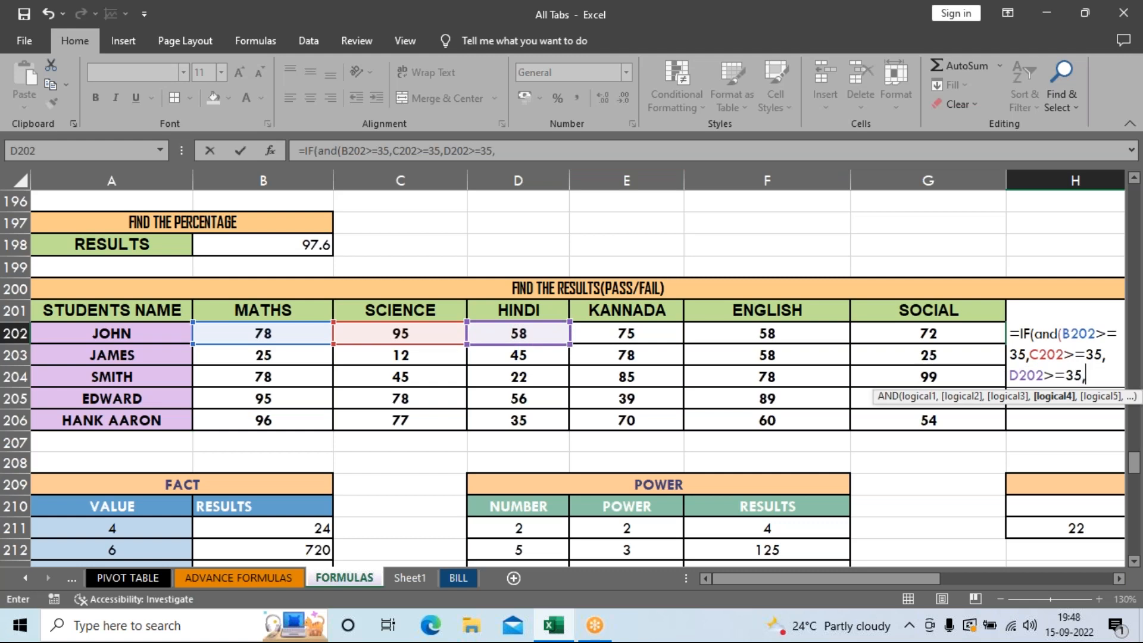
Step: Add the conditions E202>=35, F202>=35 and G202>=35 to the AND in H202 and close its parenthesis
left_click(626, 334)
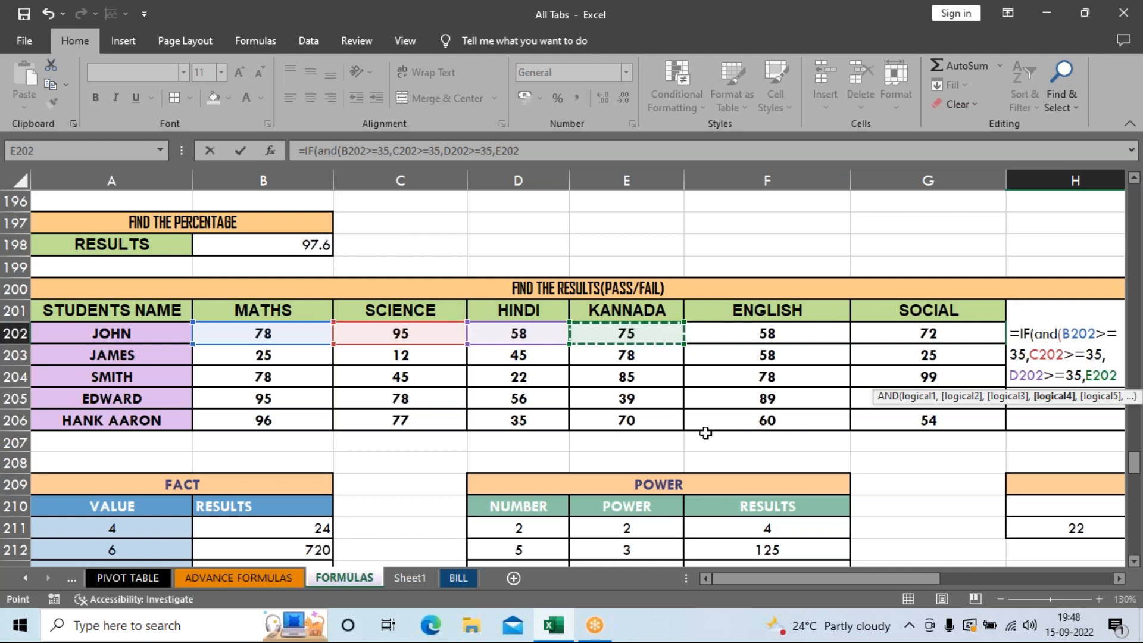
type(">=35,")
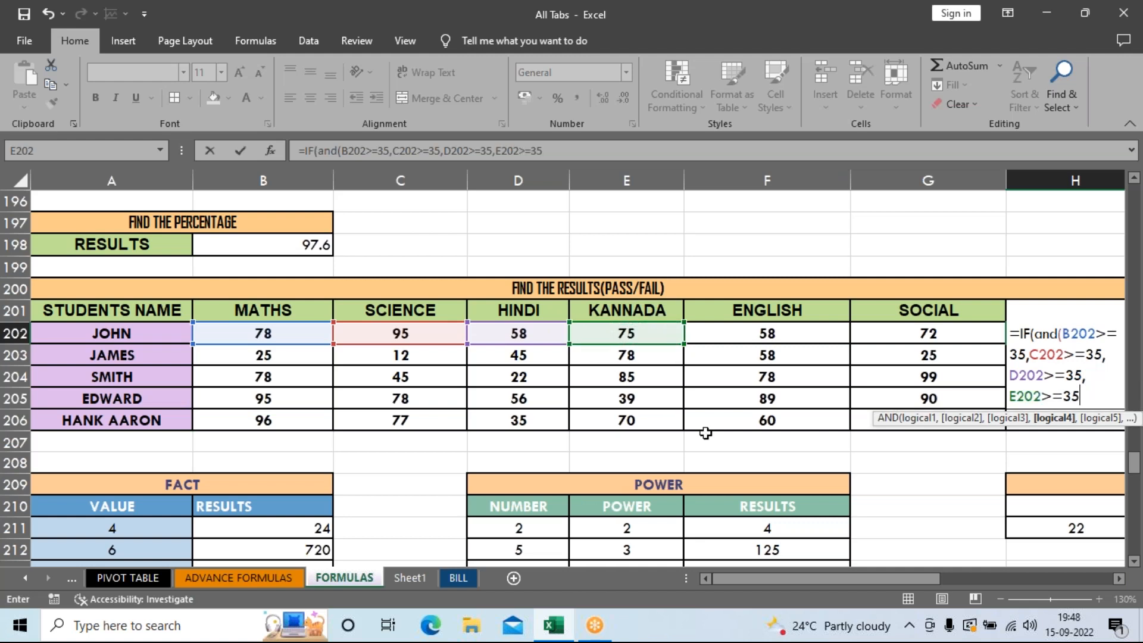
left_click(741, 337)
type(">")
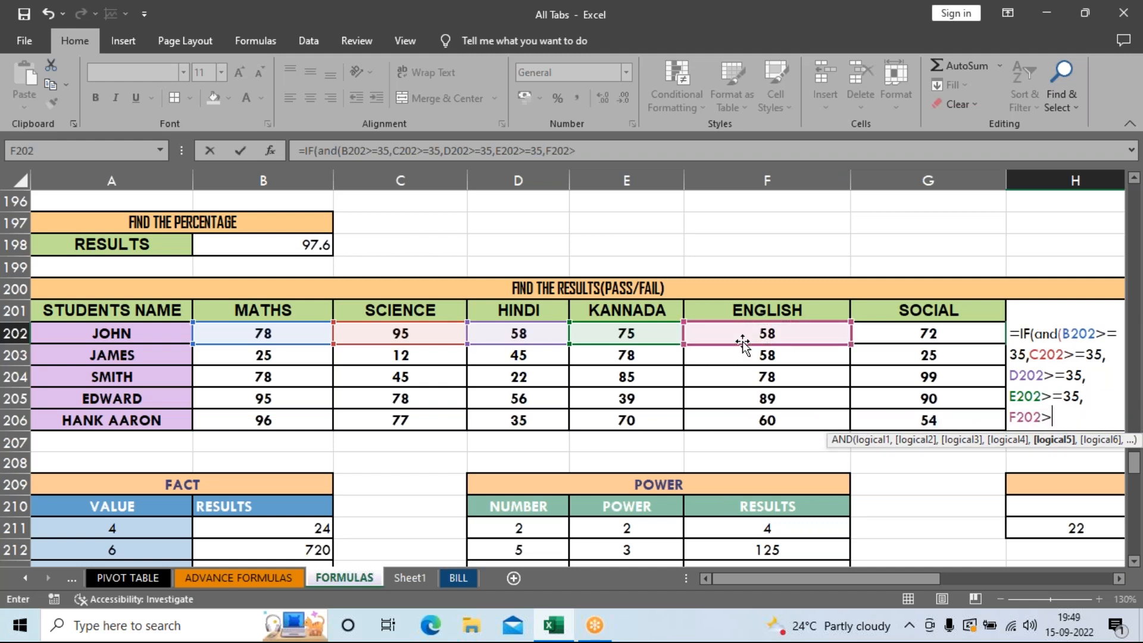
type("=35,")
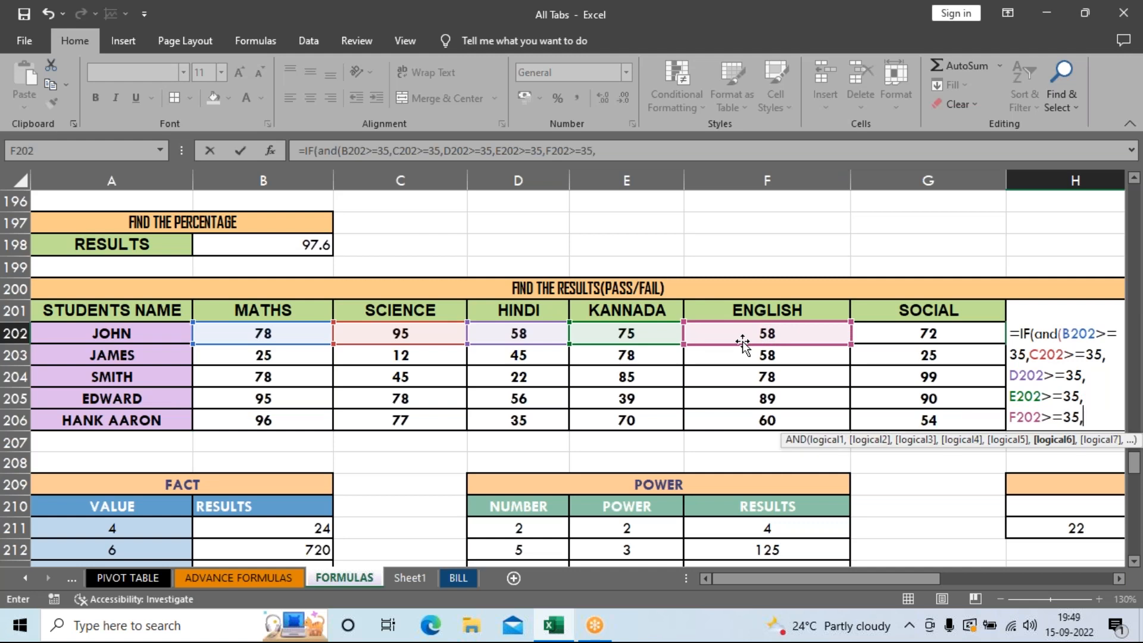
left_click(915, 332)
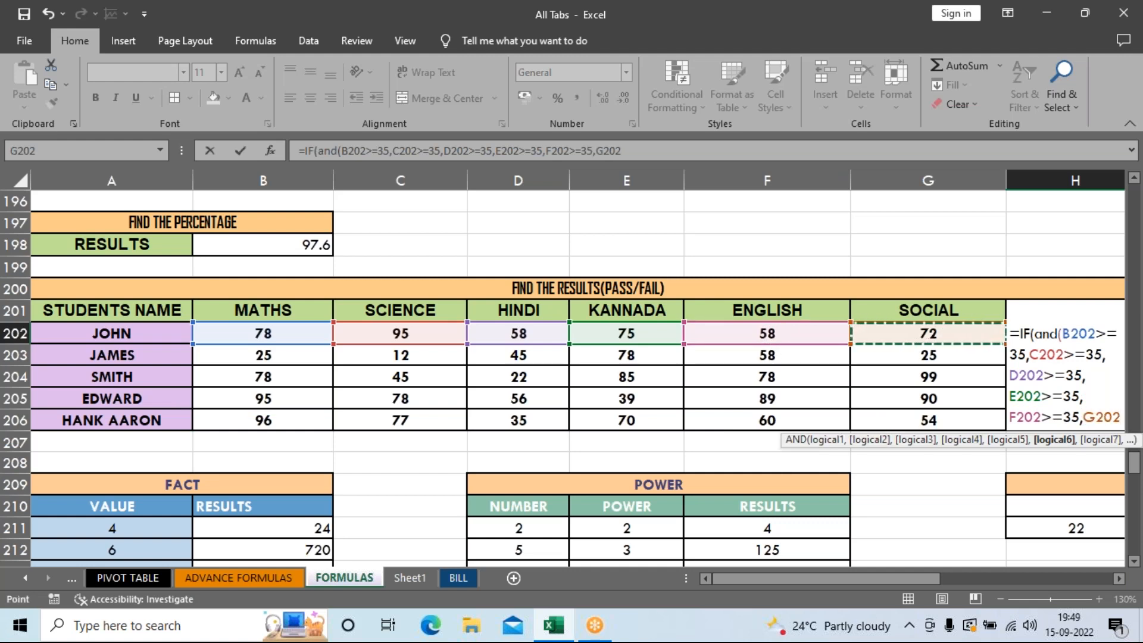
type(">=35)")
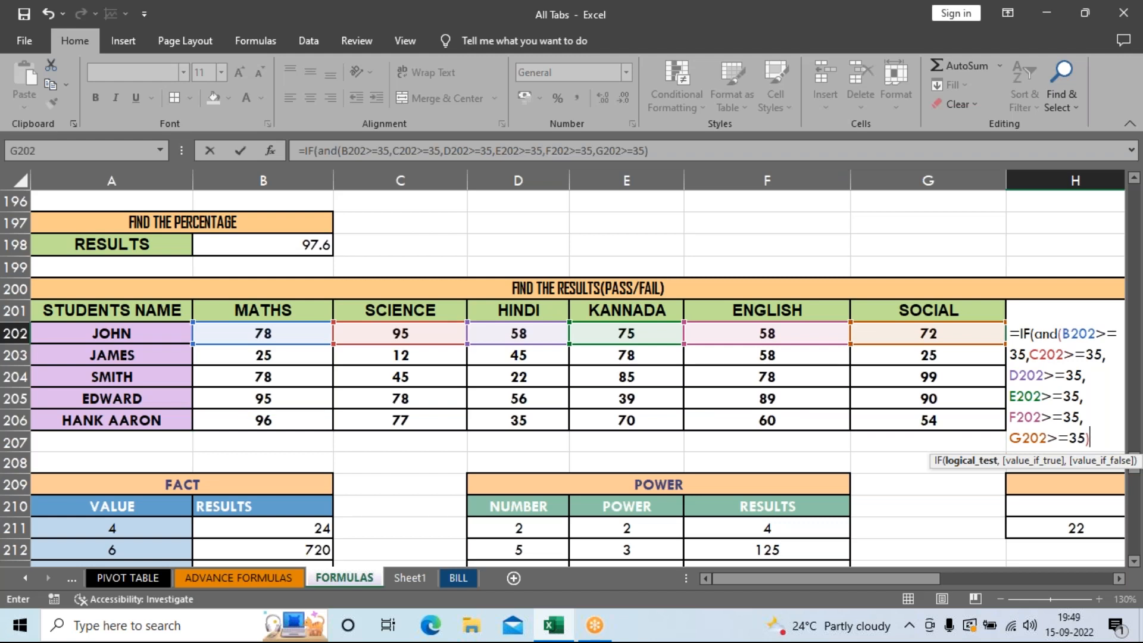
Step: Add "pass" as the true value and "fail" as the false value of the IF in H202, and enter the formula
type(",")
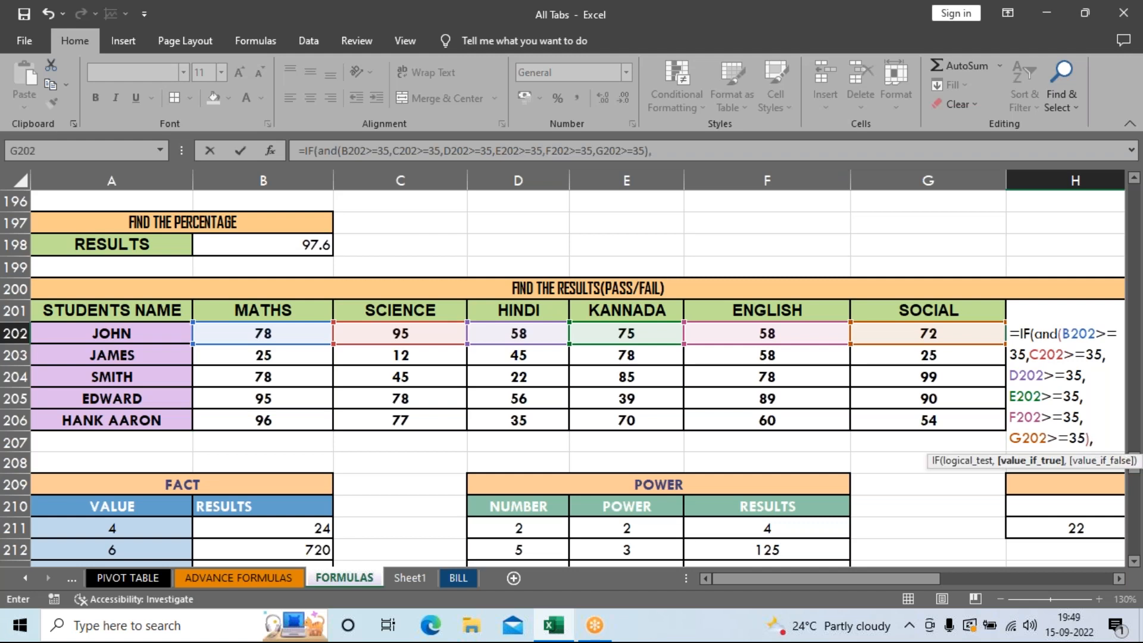
type(" \"pass\"")
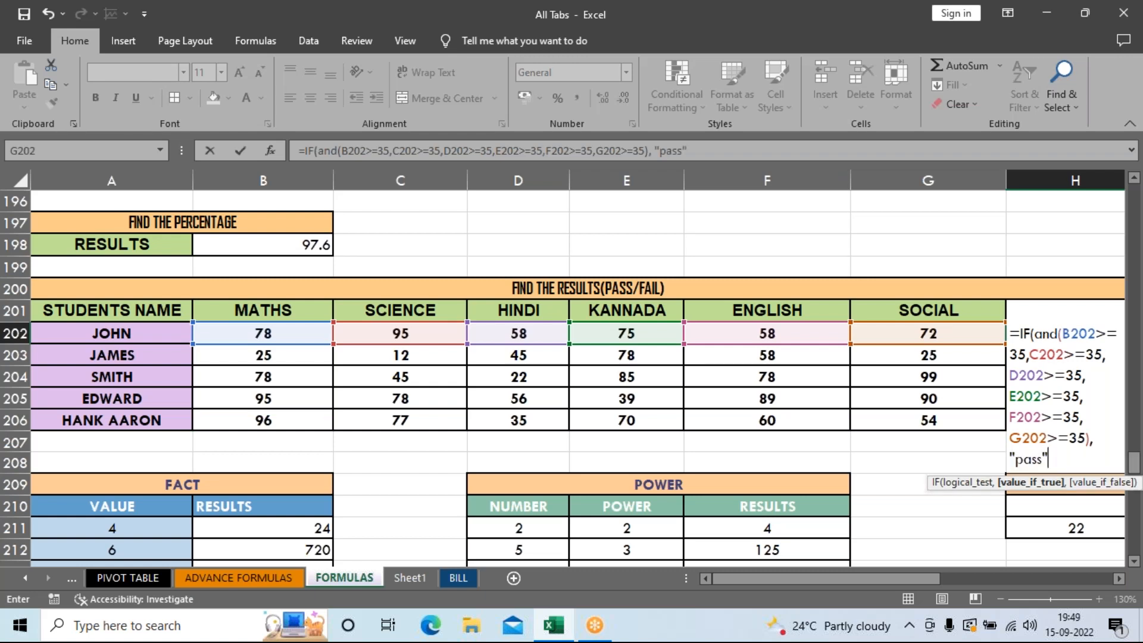
type(", ")
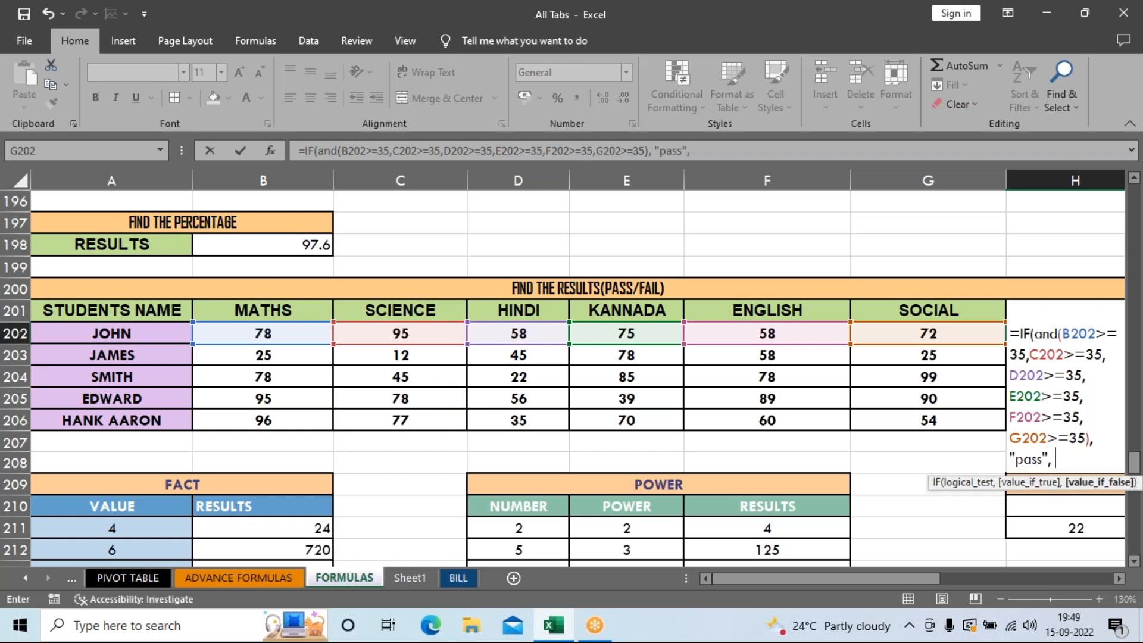
type("\"fi")
type("ail")
type("\"")
type(")")
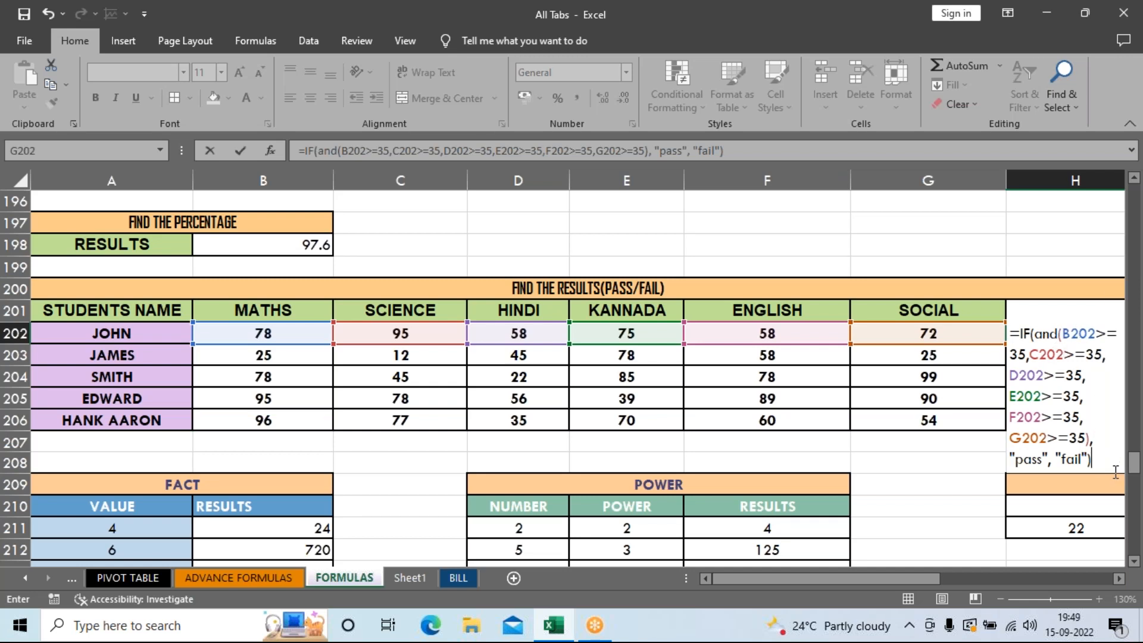
key("ctrl+Return")
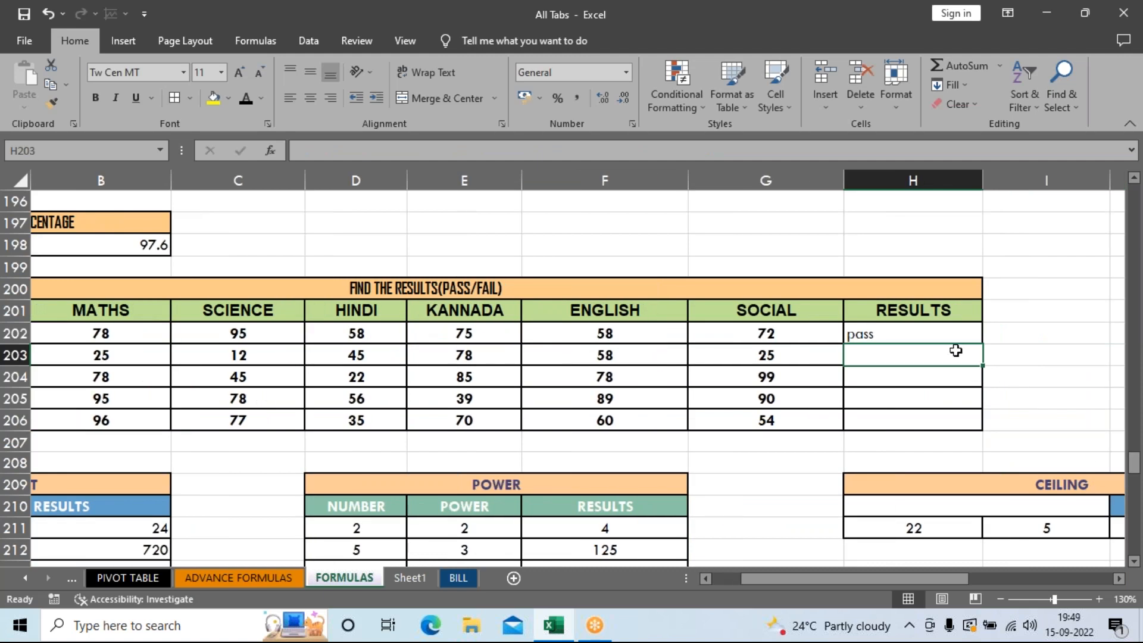
Step: Fill the pass/fail formula from H202 down the RESULTS column to H206
mouse_move(982, 343)
left_mouse_down()
mouse_move(974, 423)
mouse_move(972, 341)
left_mouse_up()
left_click(929, 357)
left_click(967, 335)
left_click_drag(983, 349, 977, 426)
left_click(1064, 438)
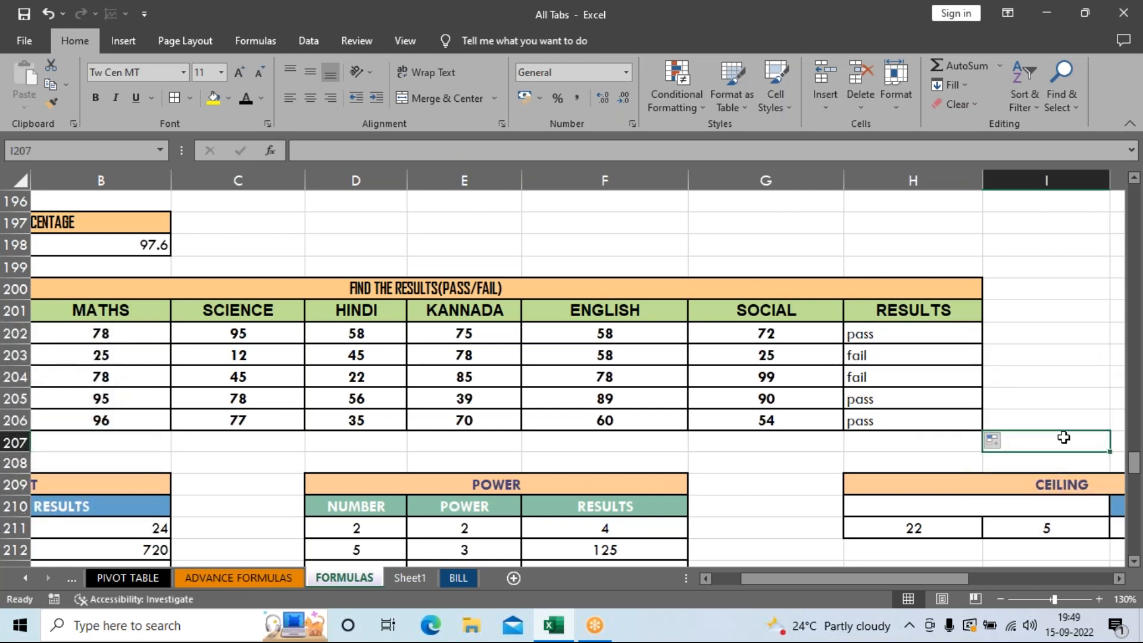
Step: Set the font colour of the marks below 35, in cells B203, C203, G203 and D204, to red
left_click_drag(901, 584, 873, 581)
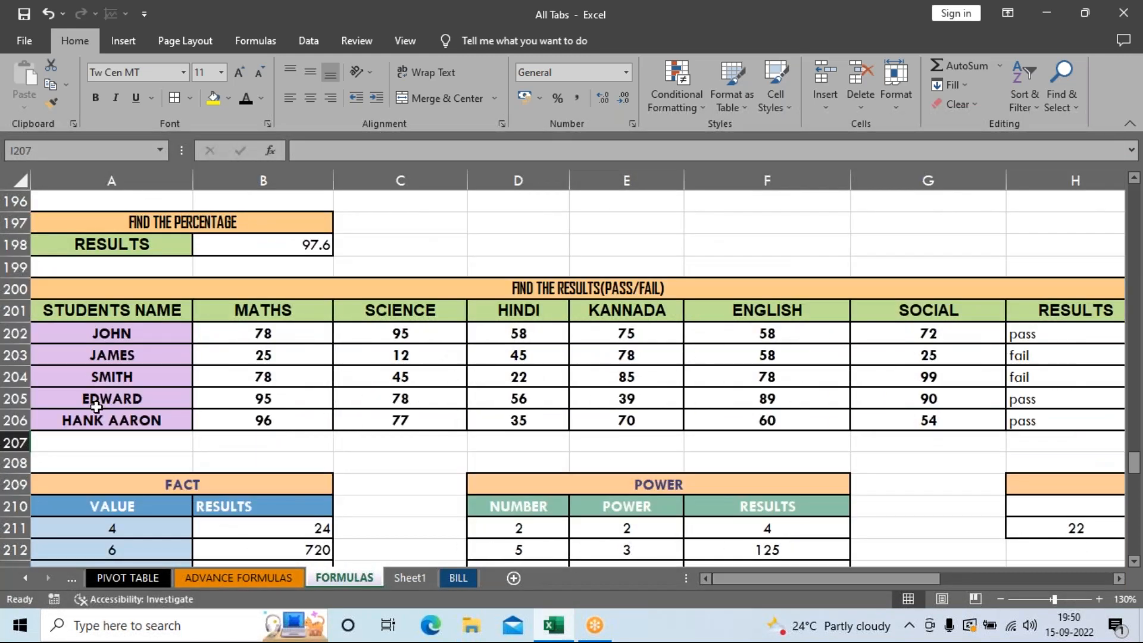
left_click(251, 357)
left_click(262, 99)
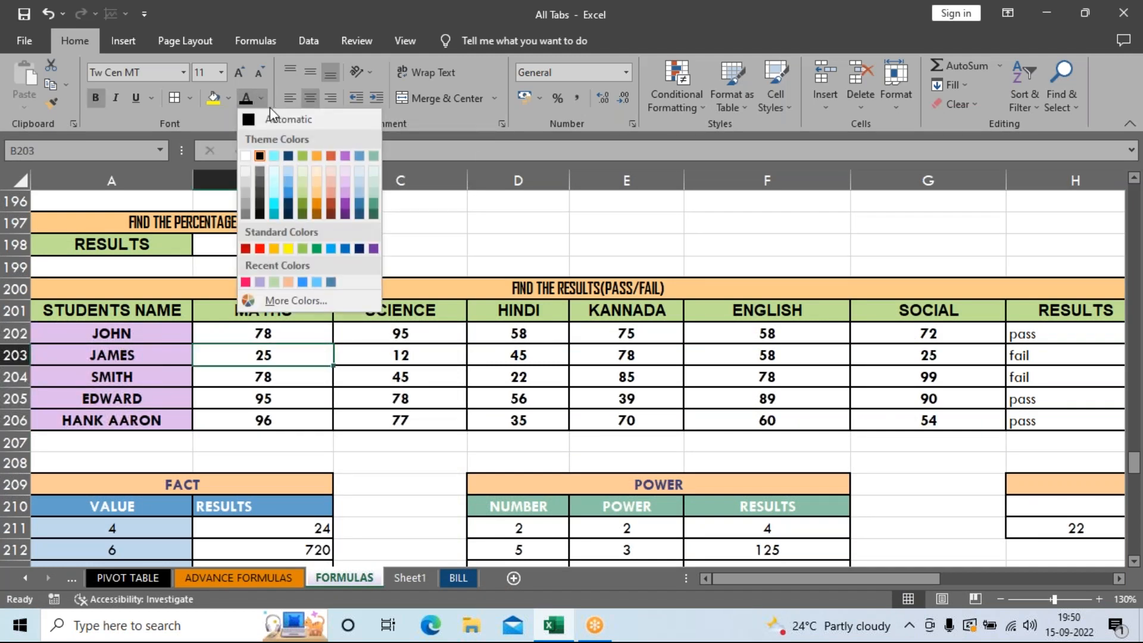
left_click(261, 249)
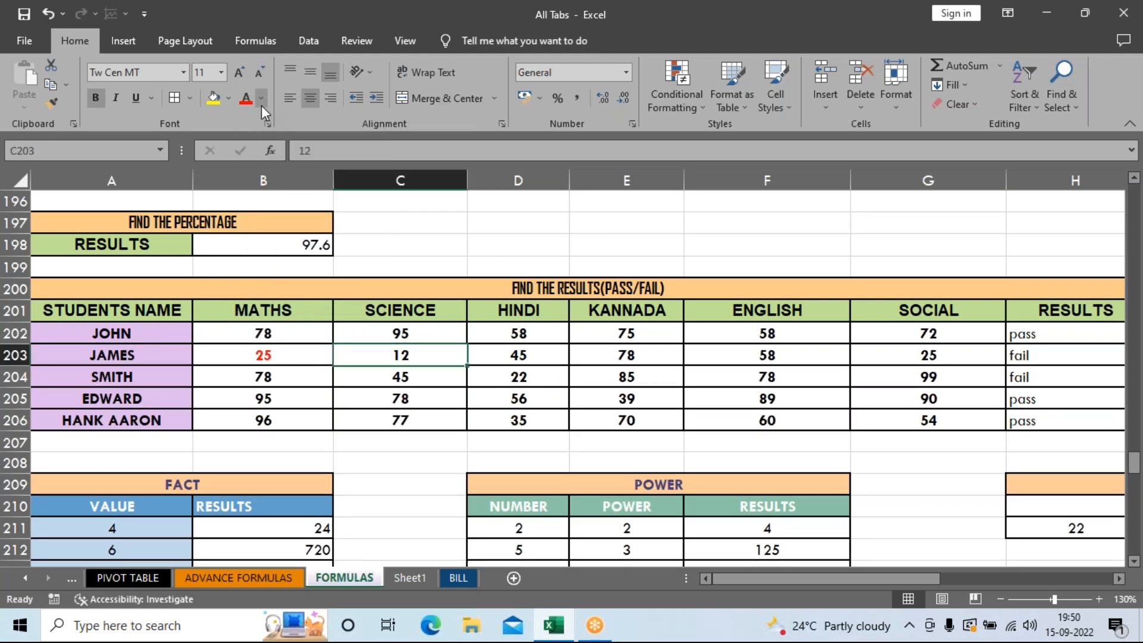
left_click(243, 100)
left_click(941, 355)
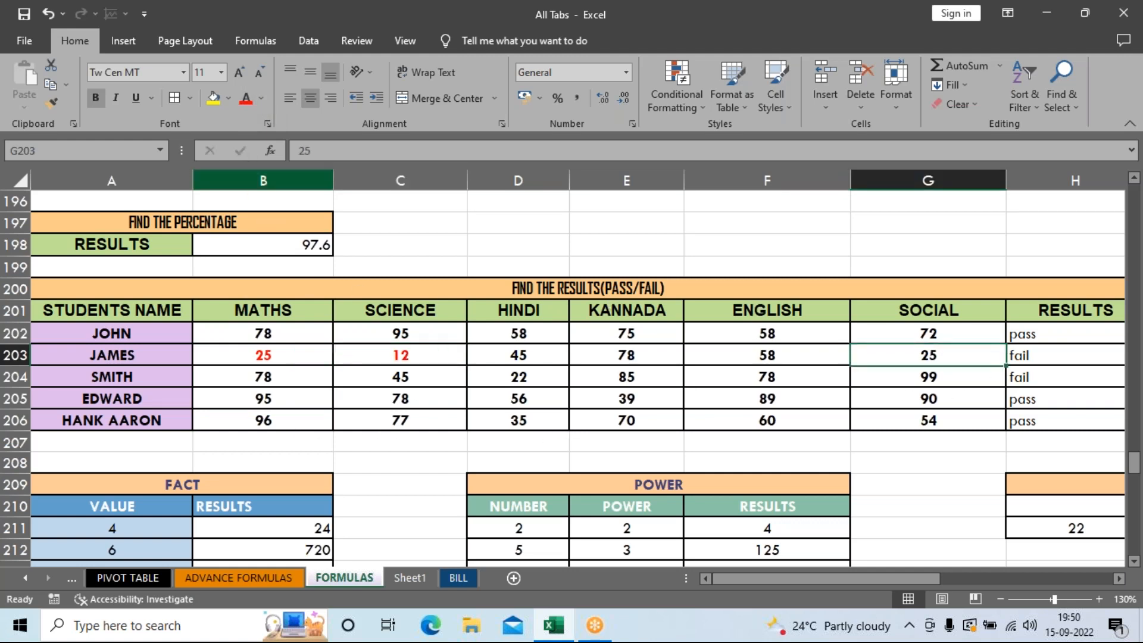
left_click(246, 100)
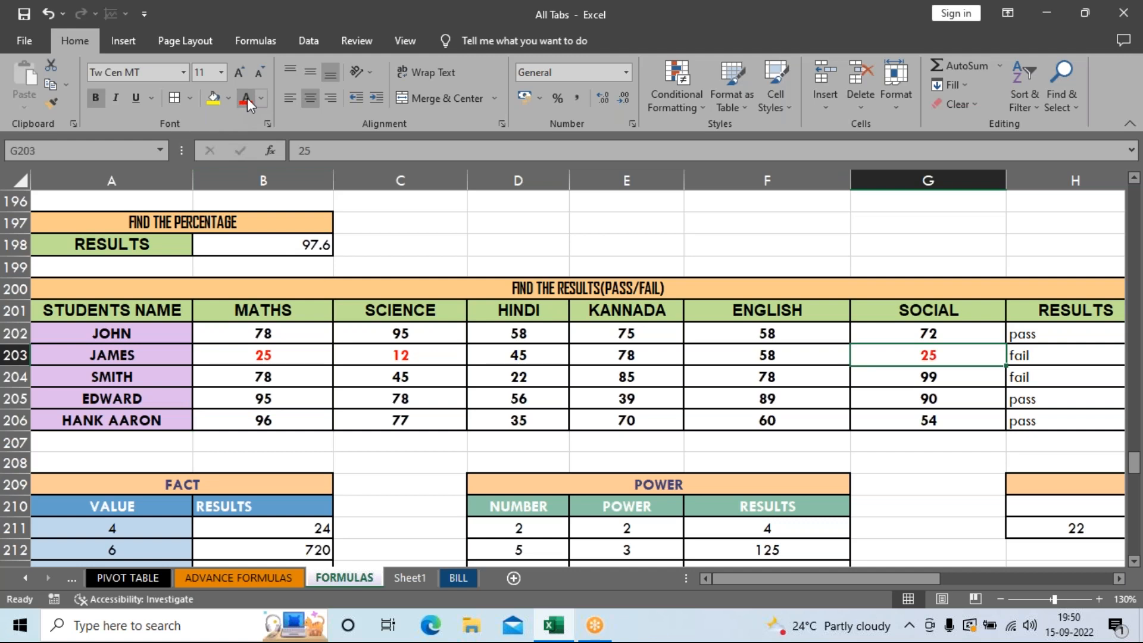
left_click(539, 378)
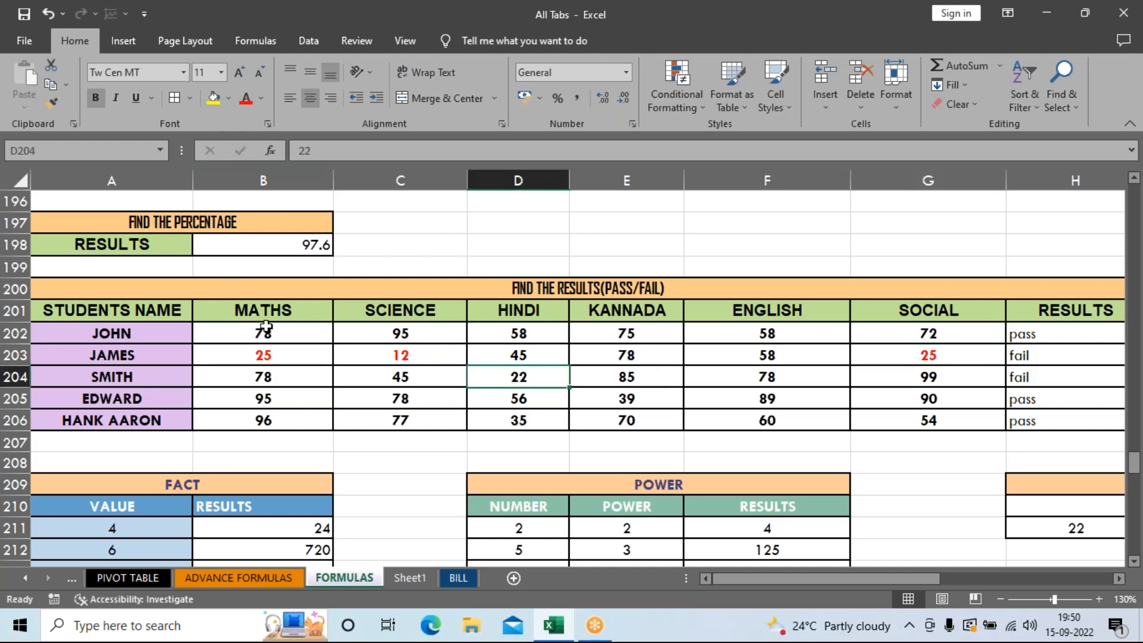
left_click(246, 100)
left_click(914, 463)
left_click_drag(856, 581, 831, 578)
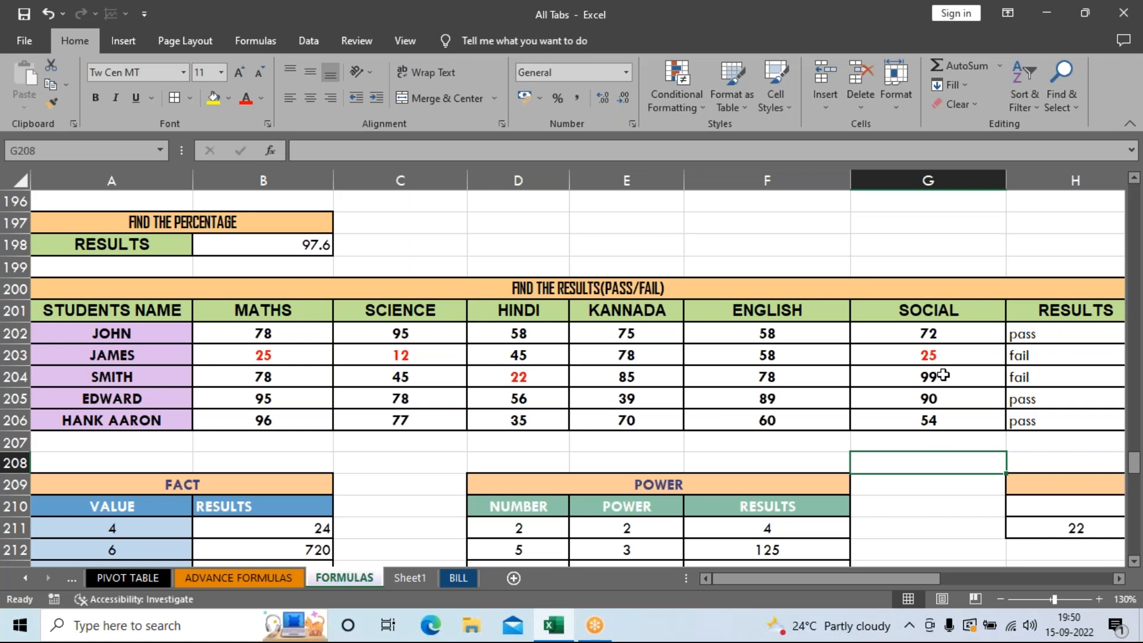
left_click(1067, 640)
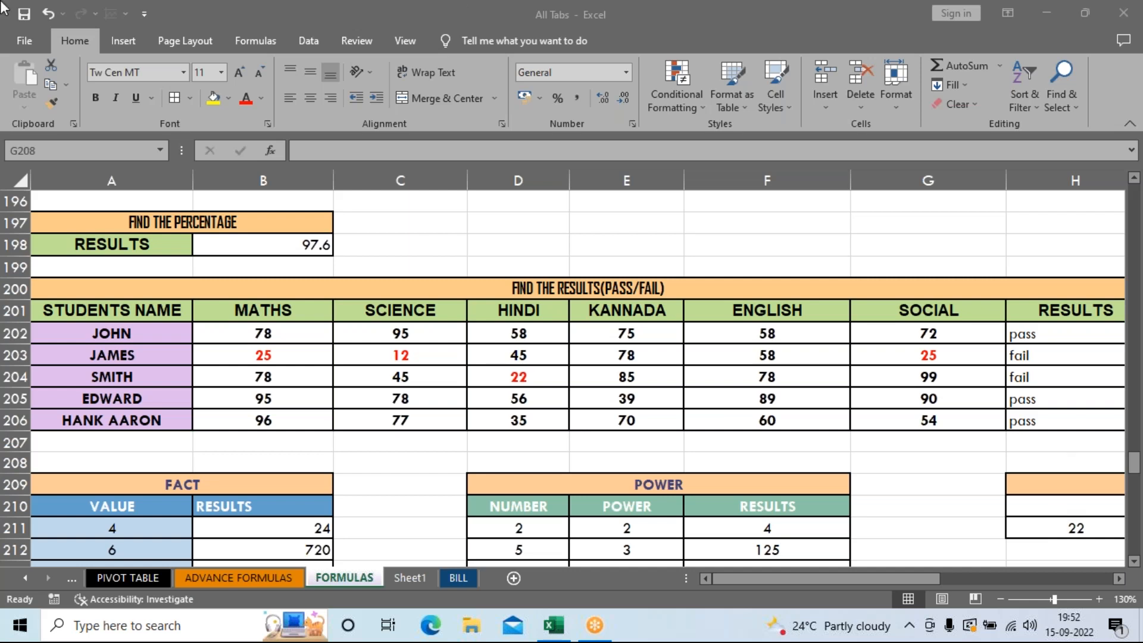
left_click(800, 237)
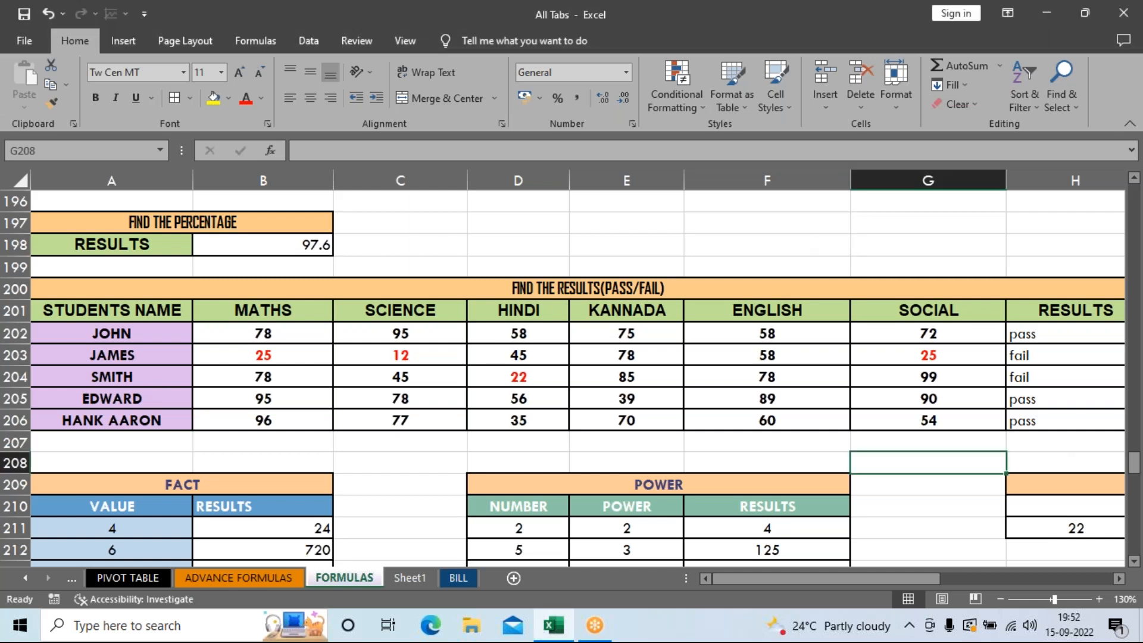